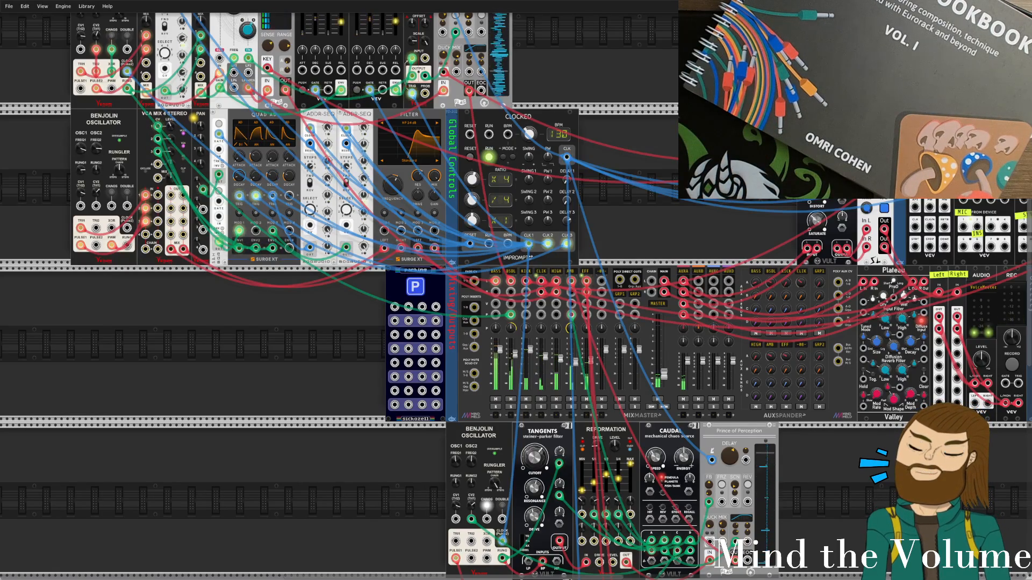
drag(719, 164, 504, 208)
mouse_move(544, 175)
mouse_down()
mouse_move(559, 265)
mouse_move(658, 238)
mouse_move(670, 244)
mouse_up()
drag(625, 272, 636, 252)
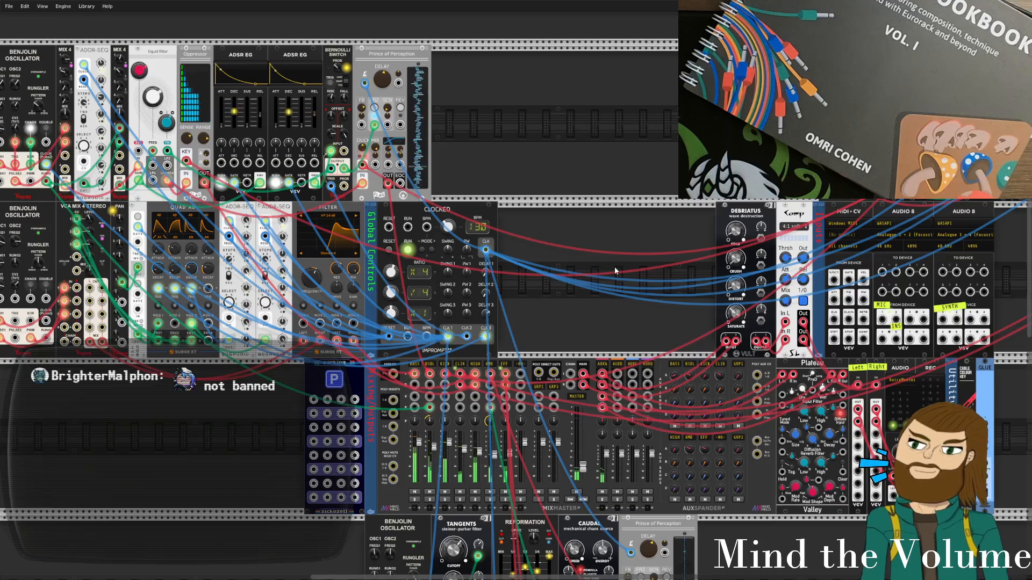
drag(543, 273, 666, 276)
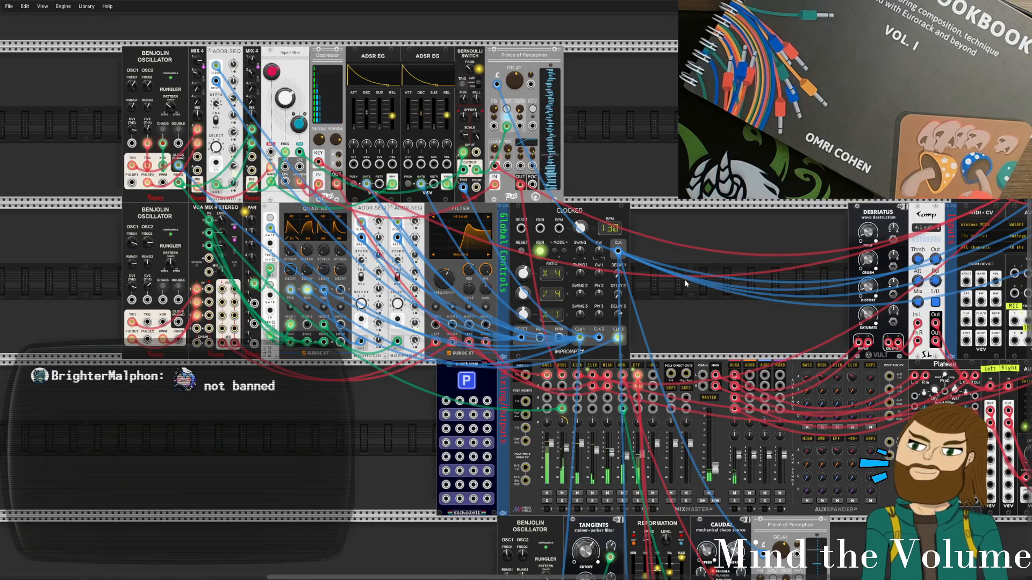
drag(702, 283, 649, 282)
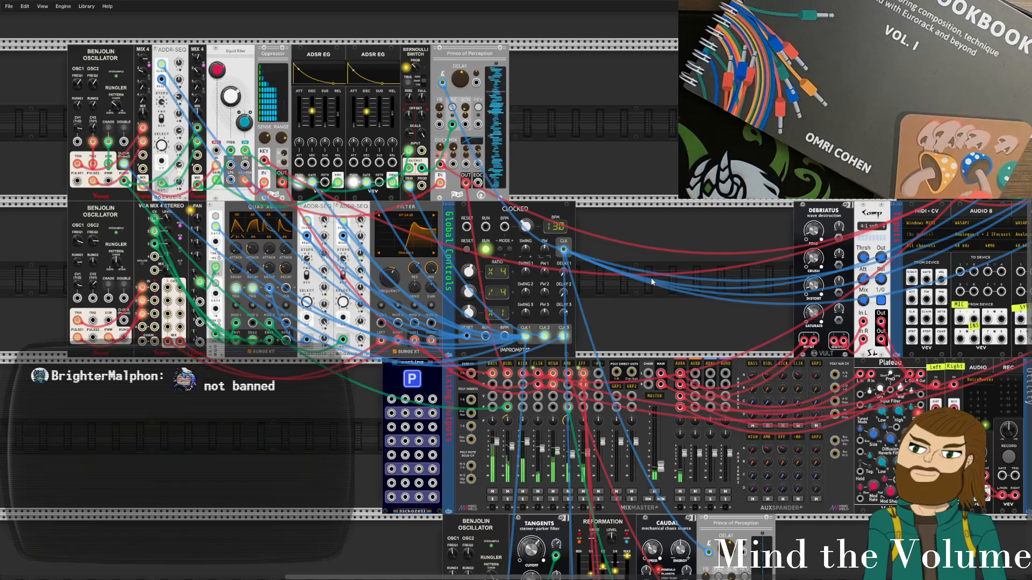
drag(680, 284, 603, 257)
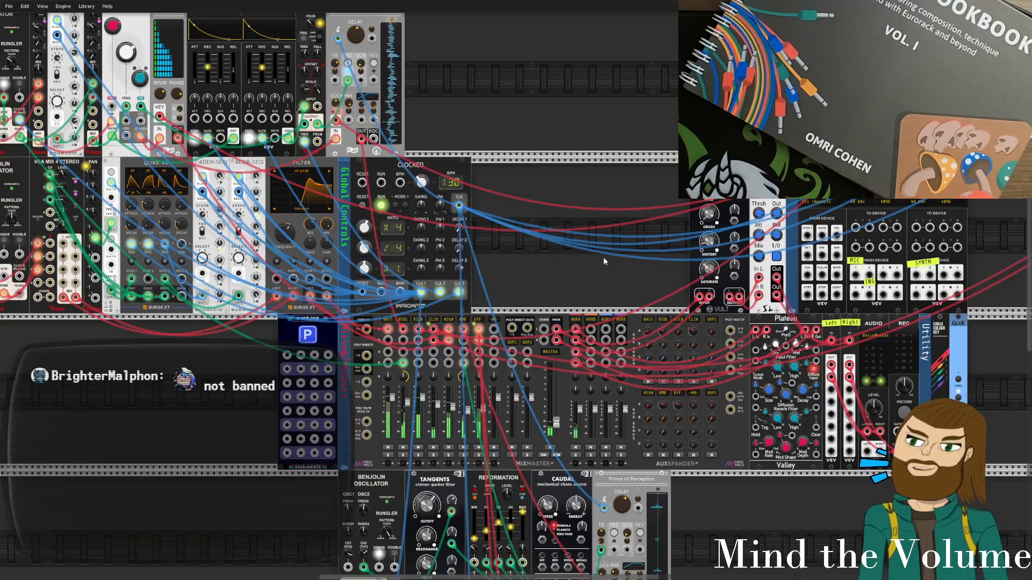
drag(620, 269, 676, 288)
Examine the lower Benjolin Oscillator's chaos controls and its patching into the Tangents filter.
drag(445, 543, 624, 357)
scroll(625, 357, up, 6)
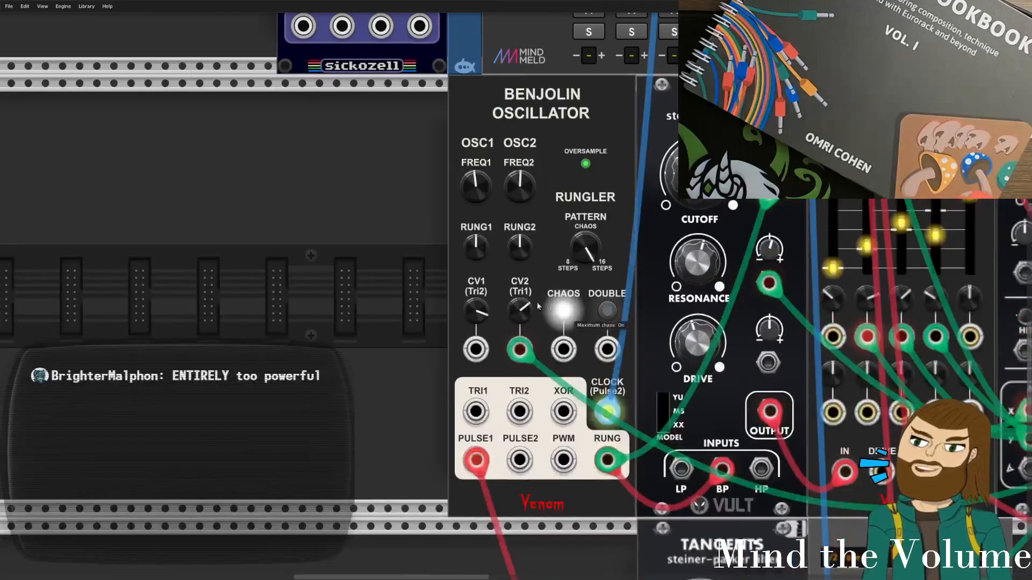
drag(424, 303, 387, 397)
drag(517, 256, 500, 271)
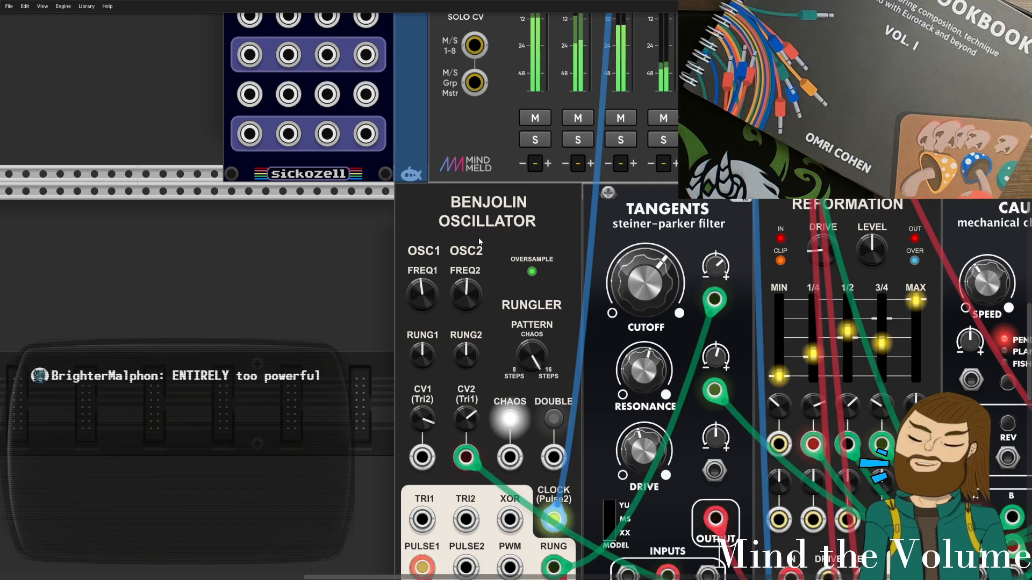
drag(514, 282, 485, 246)
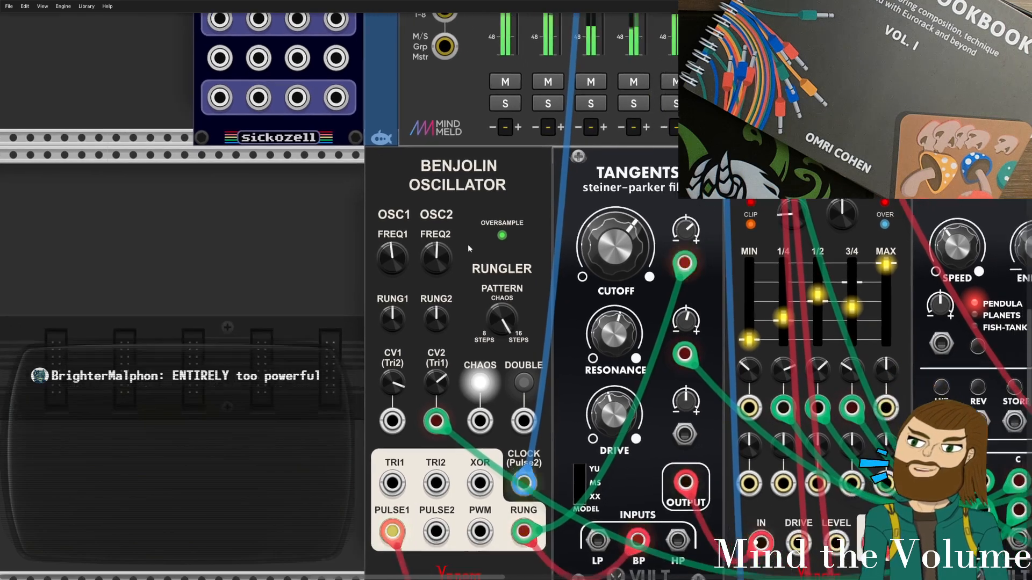
drag(468, 350, 393, 284)
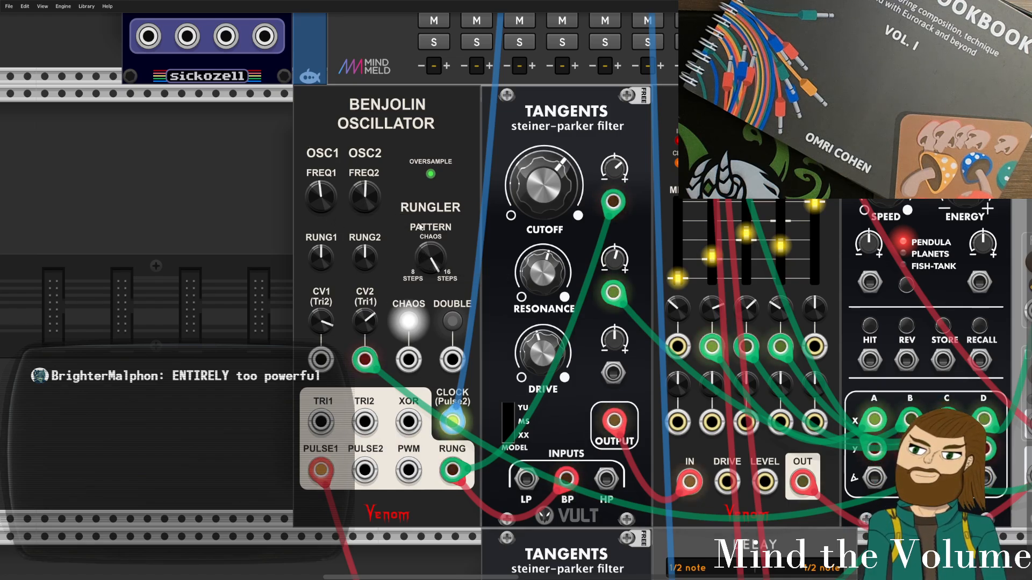
drag(431, 327, 366, 347)
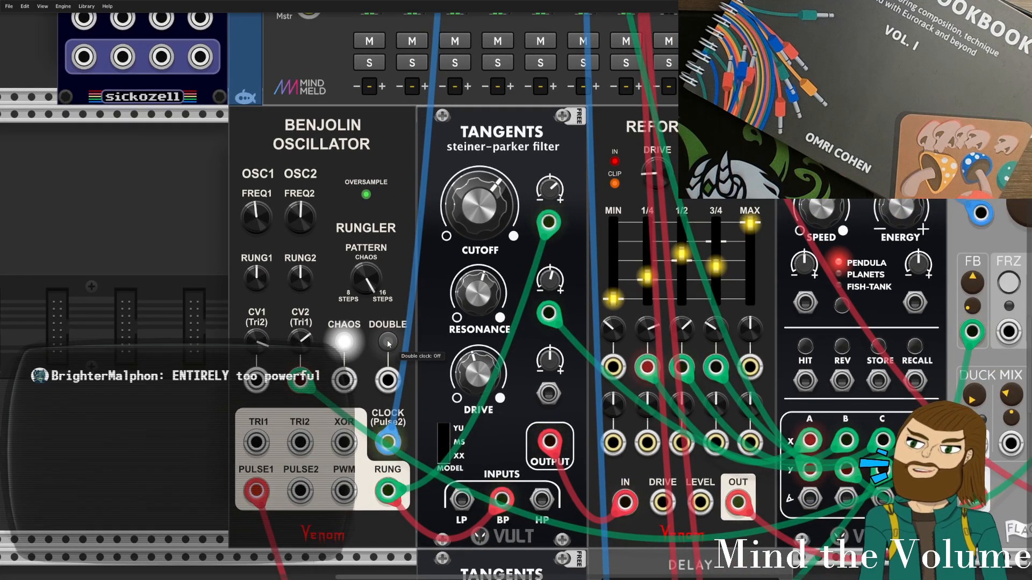
drag(392, 354, 417, 320)
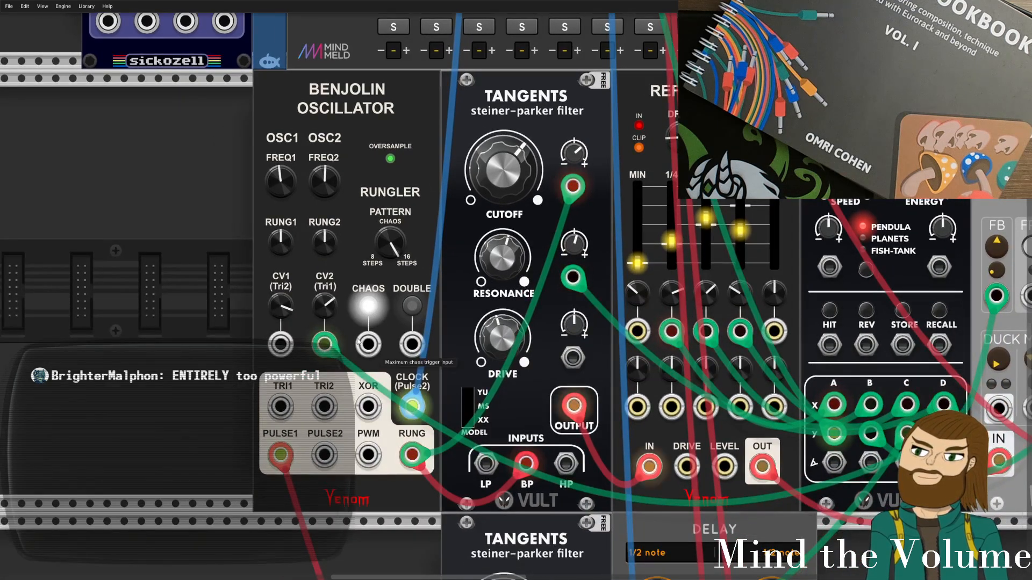
scroll(392, 375, down, 2)
scroll(393, 376, down, 3)
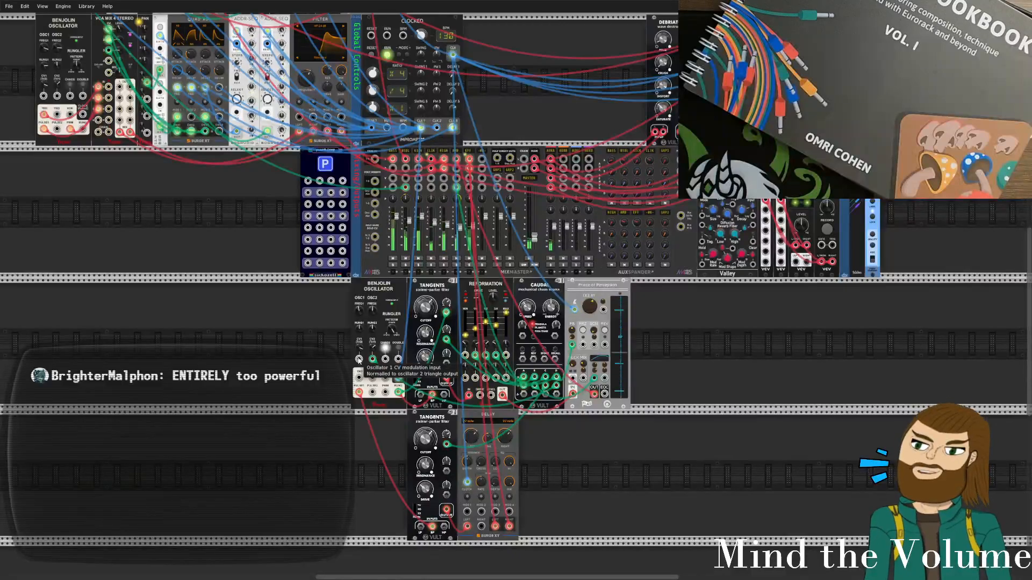
scroll(424, 373, up, 1)
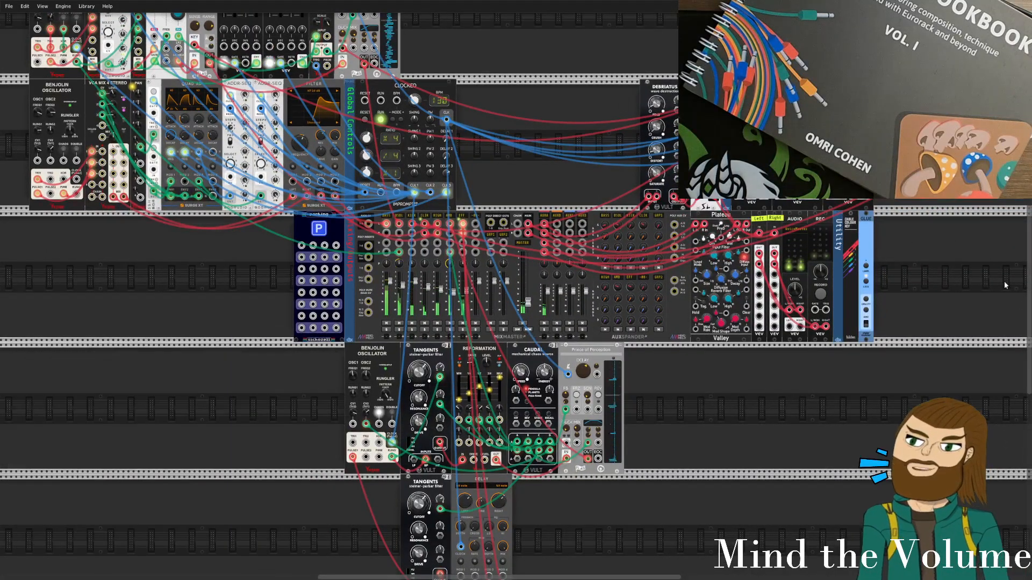
drag(810, 336, 684, 342)
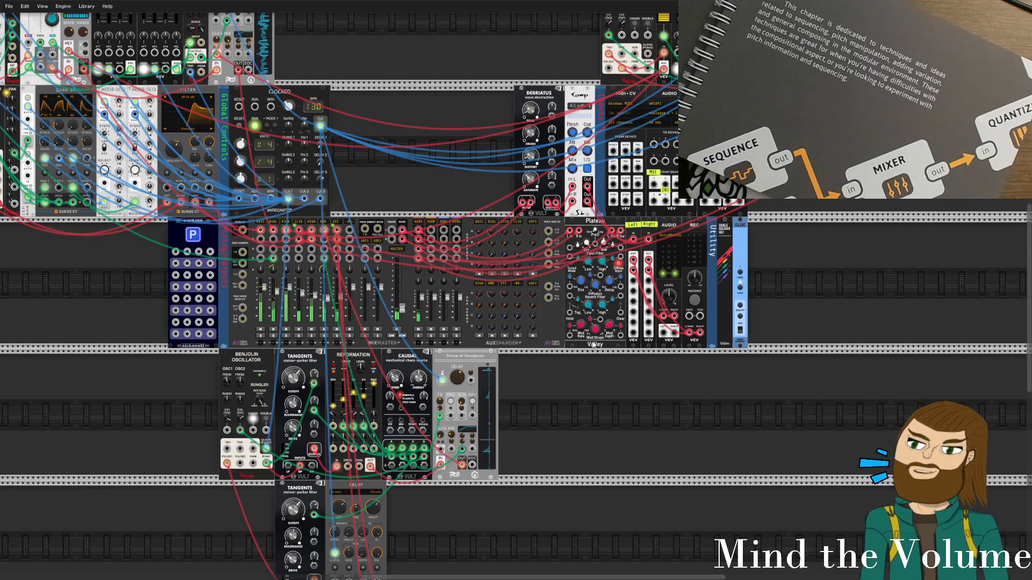
drag(271, 191, 439, 282)
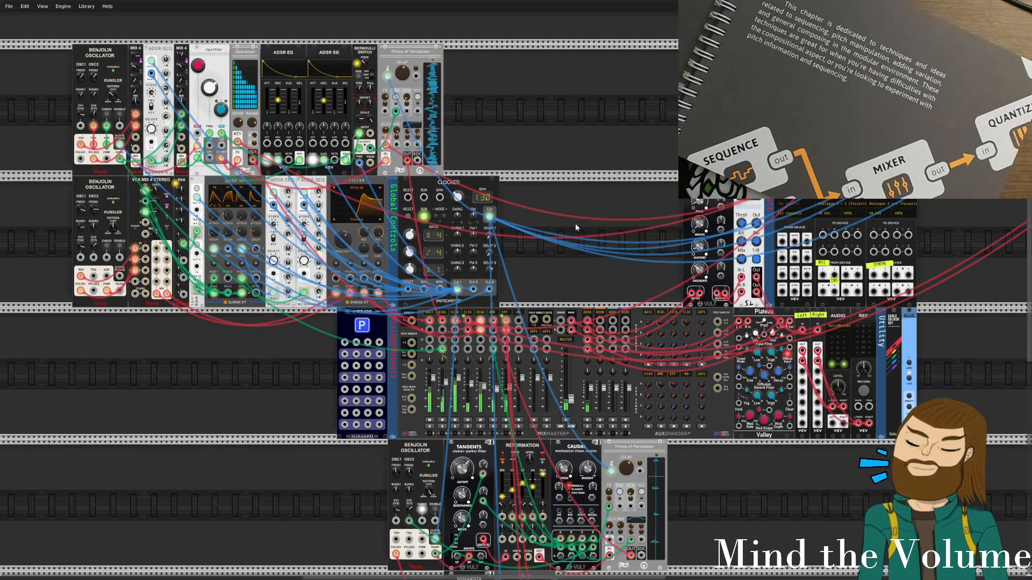
drag(575, 224, 544, 230)
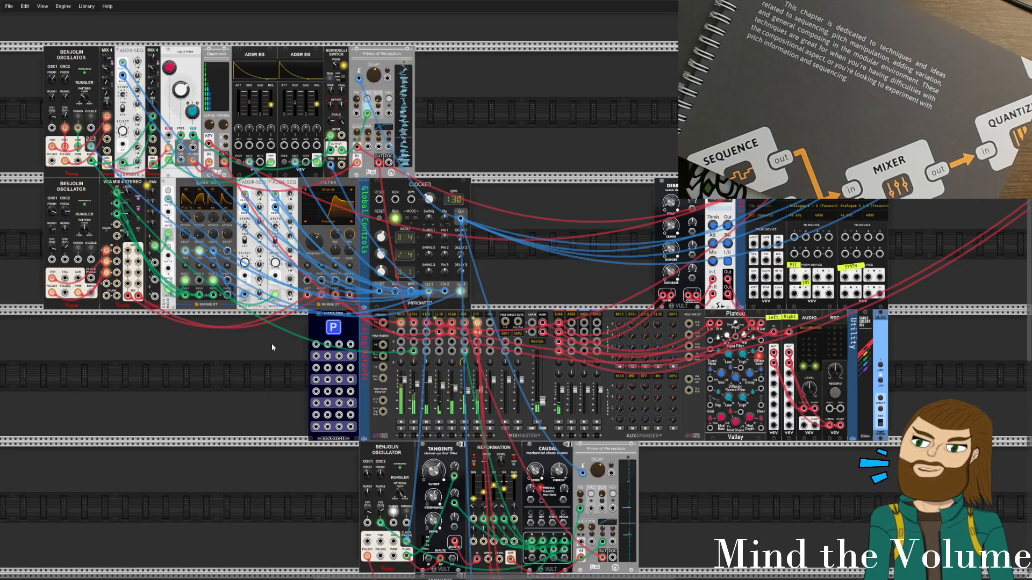
Examine the Quad AD envelope settings and their connections to the VCA mixer, sequencers, filter and clock.
drag(272, 344, 387, 347)
scroll(370, 329, up, 5)
drag(288, 325, 455, 373)
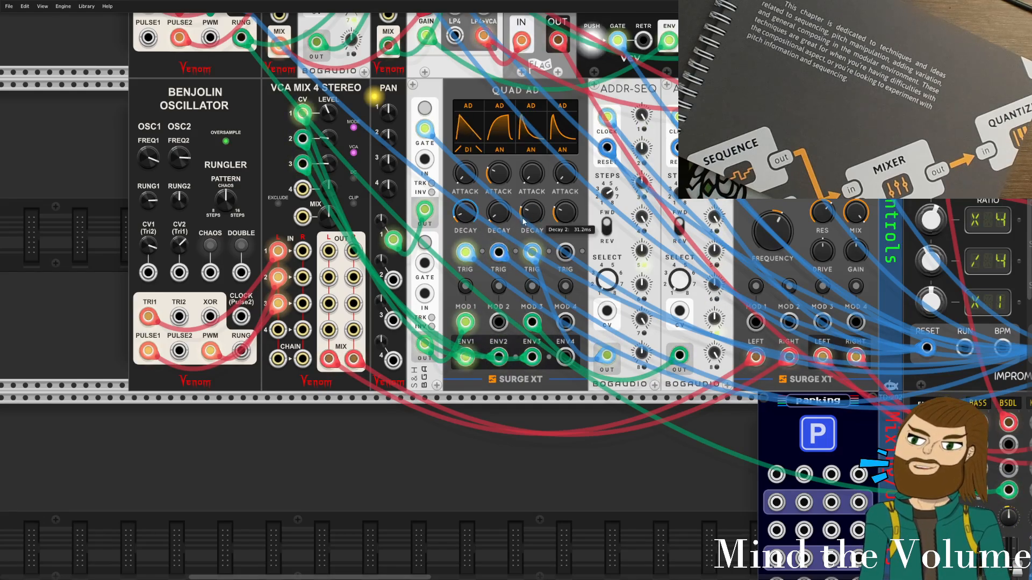
scroll(531, 225, up, 2)
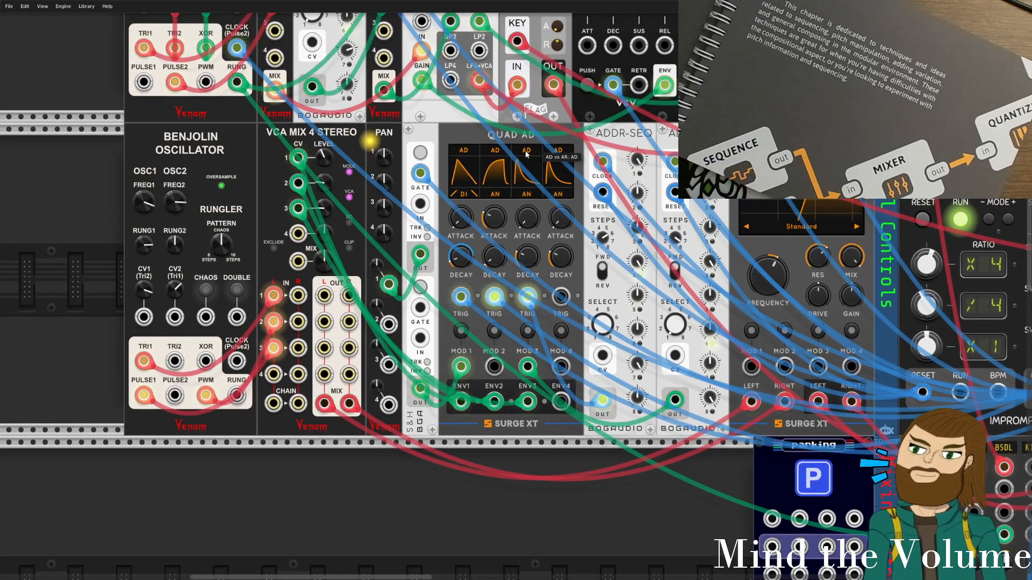
right_click(467, 138)
click(466, 138)
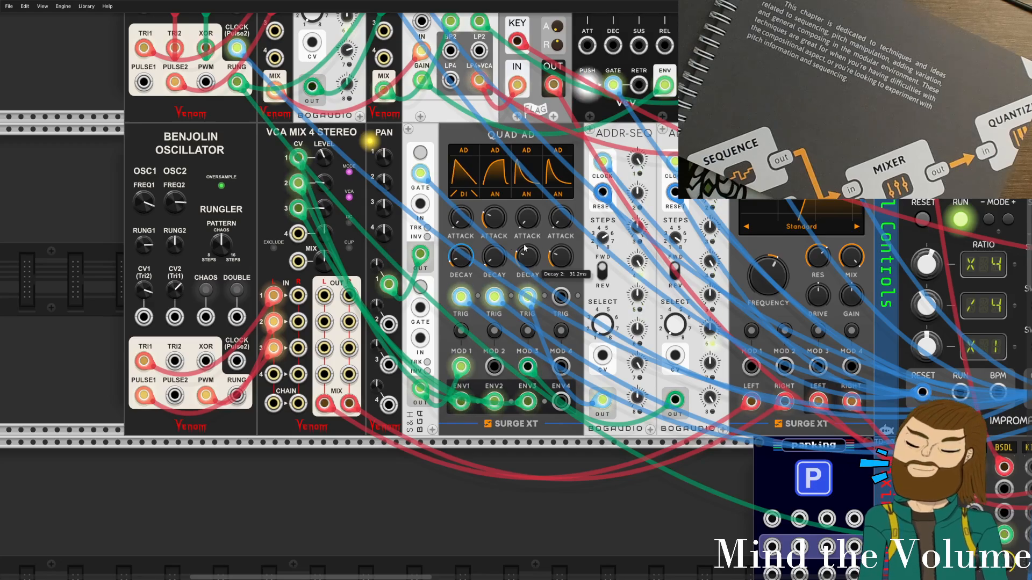
mouse_move(472, 261)
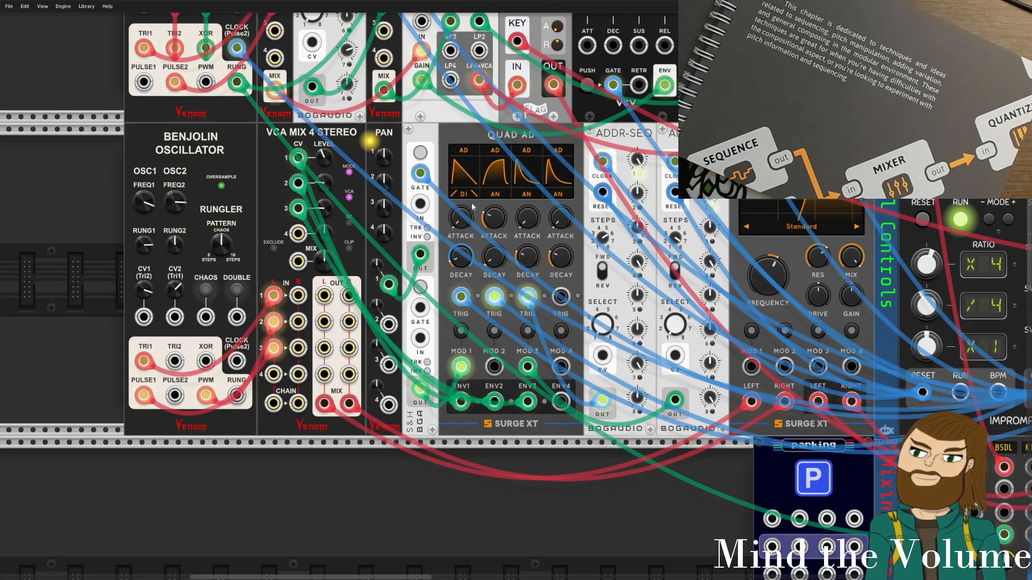
mouse_move(469, 228)
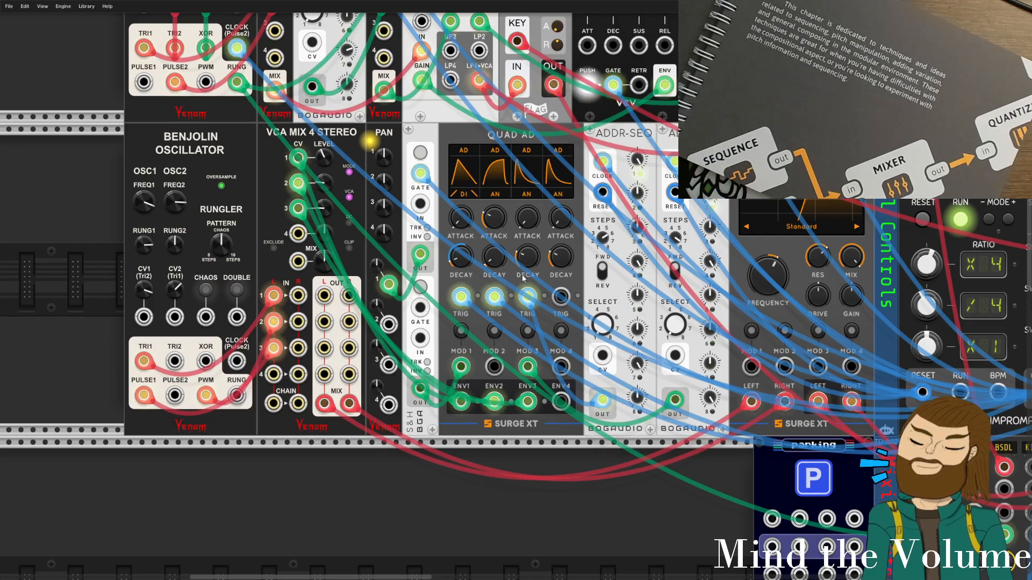
scroll(484, 295, right, 5)
scroll(470, 299, right, 8)
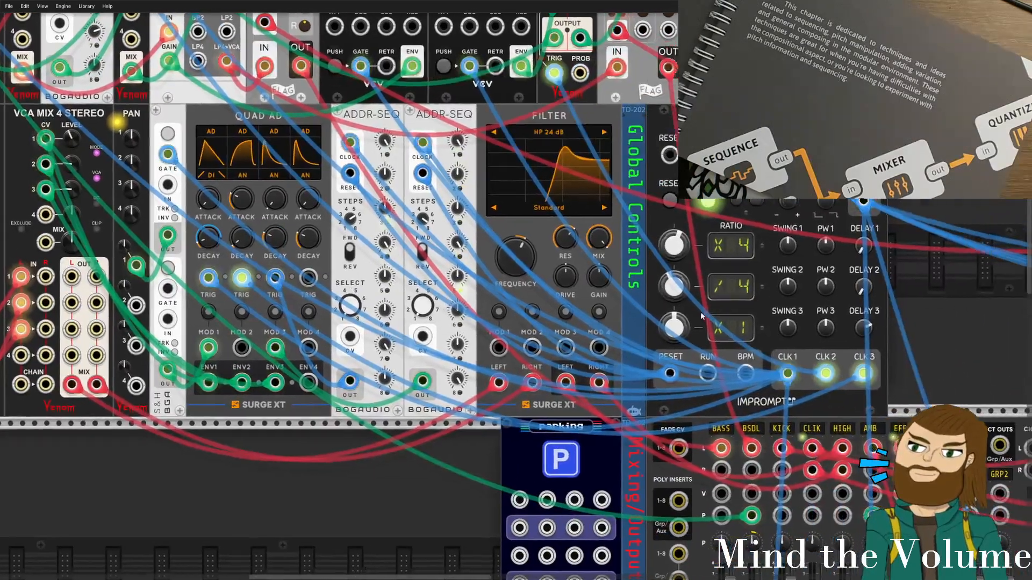
Start a new patch from the template containing the clock, mixer, reverb and audio output modules.
scroll(759, 289, down, 5)
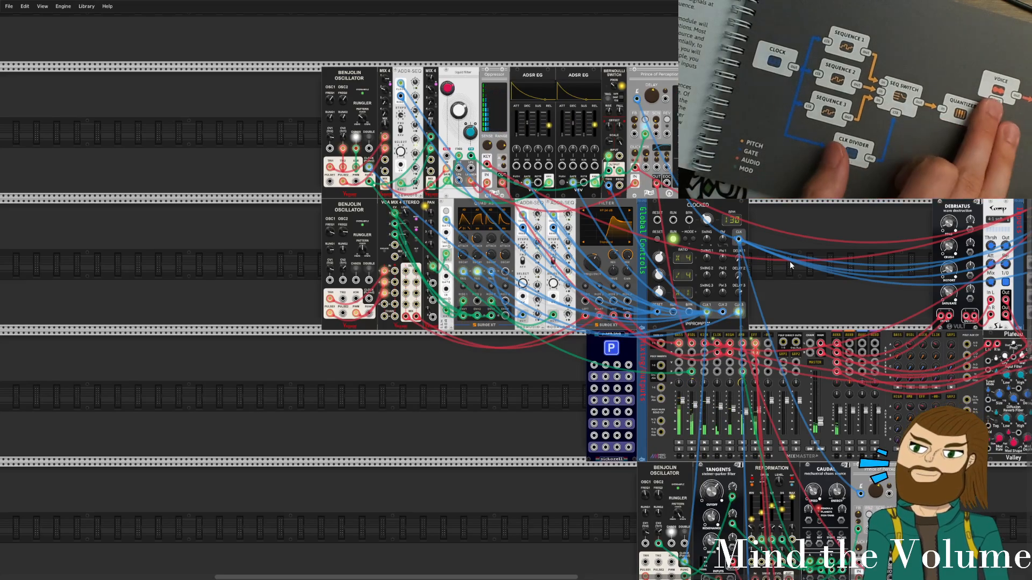
drag(461, 392, 246, 369)
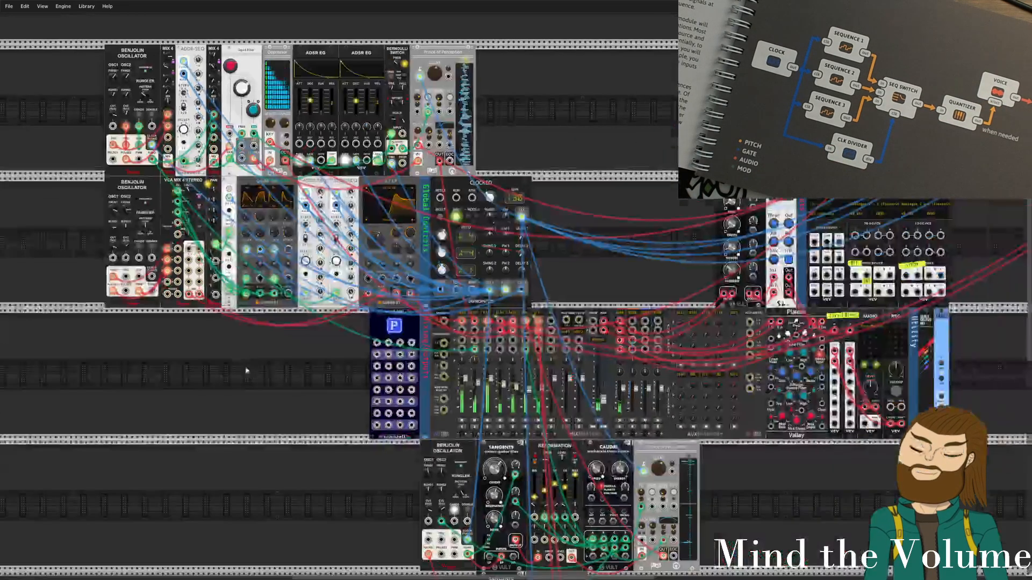
drag(632, 248, 530, 243)
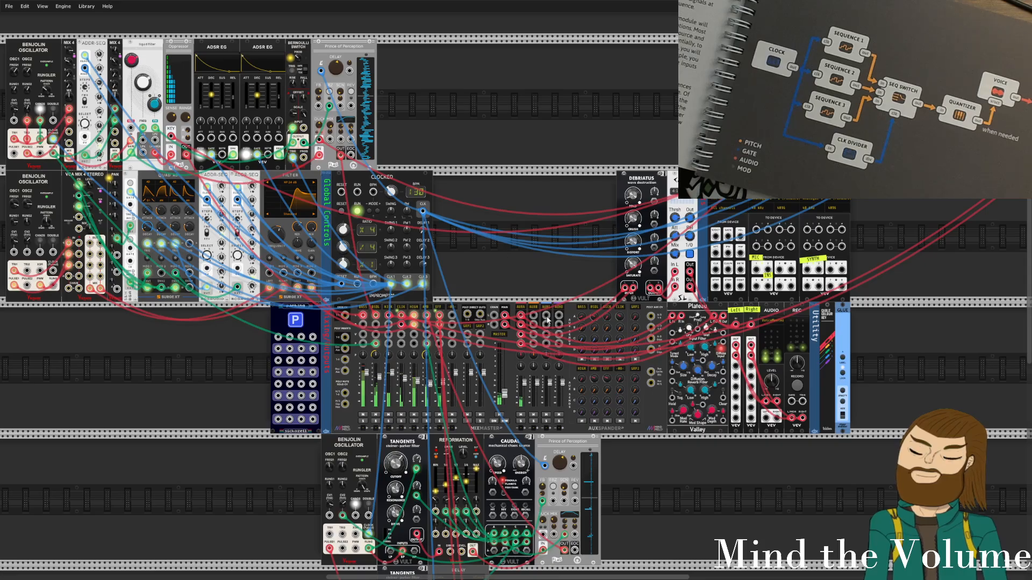
scroll(578, 360, up, 3)
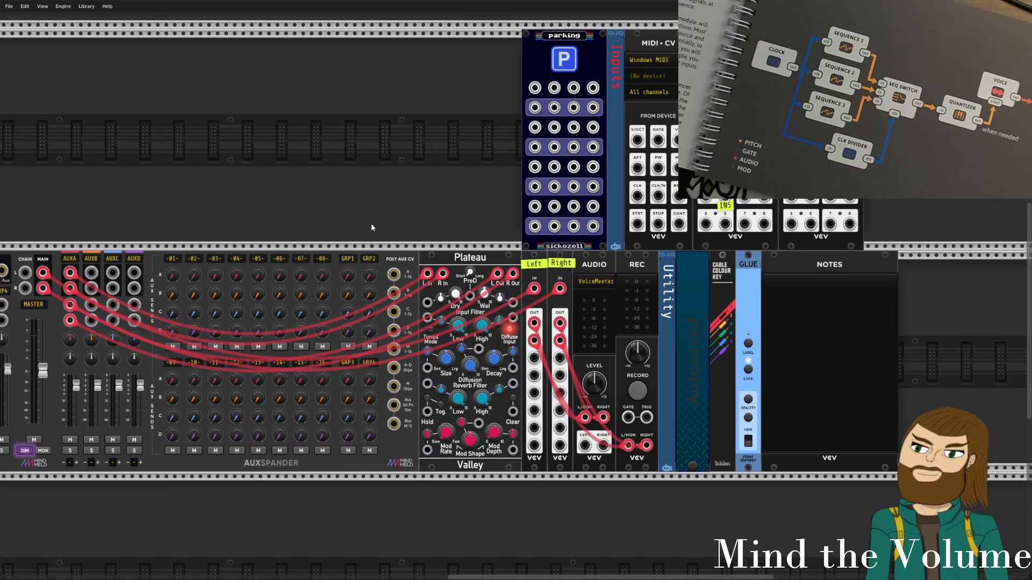
drag(318, 220, 670, 260)
scroll(540, 240, down, 4)
drag(518, 243, 482, 261)
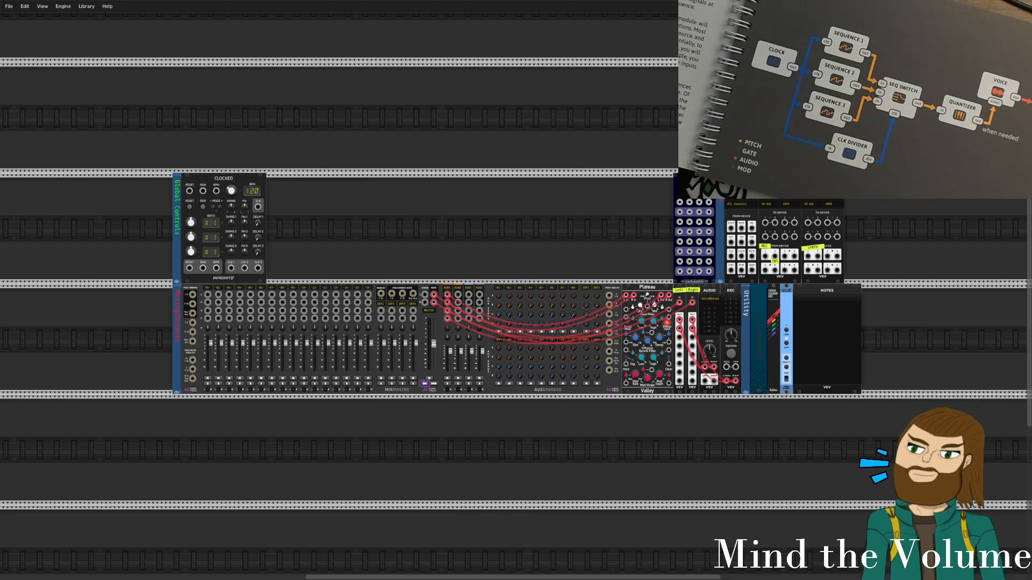
drag(228, 81, 369, 132)
right_click(369, 133)
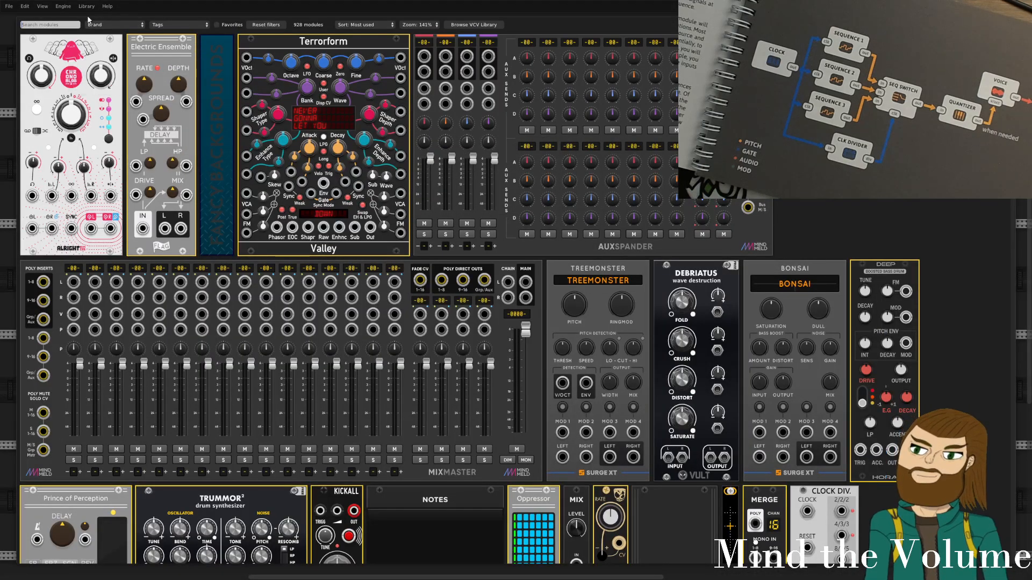
click(174, 23)
key(Escape)
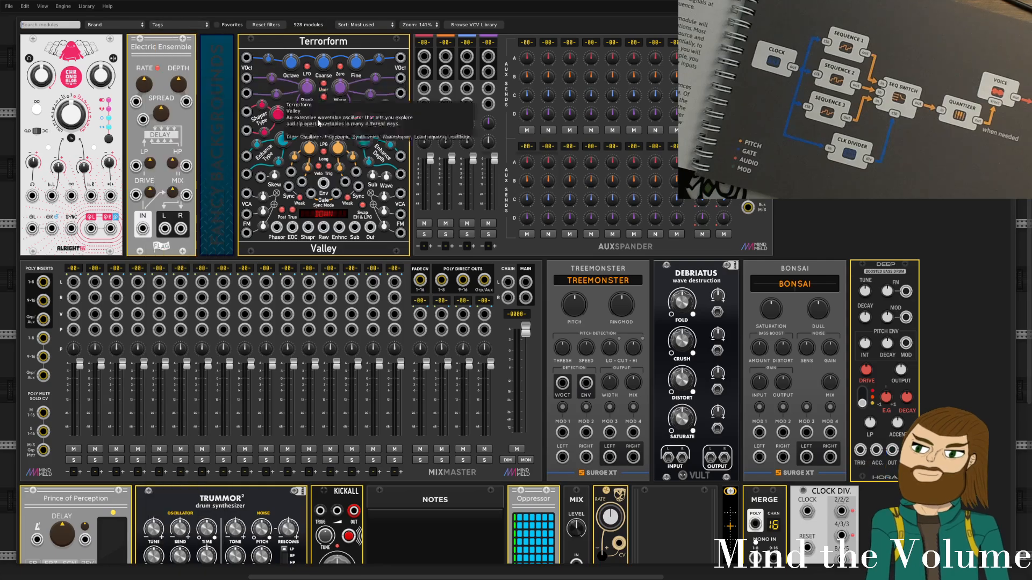
key(Escape)
Set the Clocked module's master tempo to 136 BPM.
drag(452, 265, 541, 244)
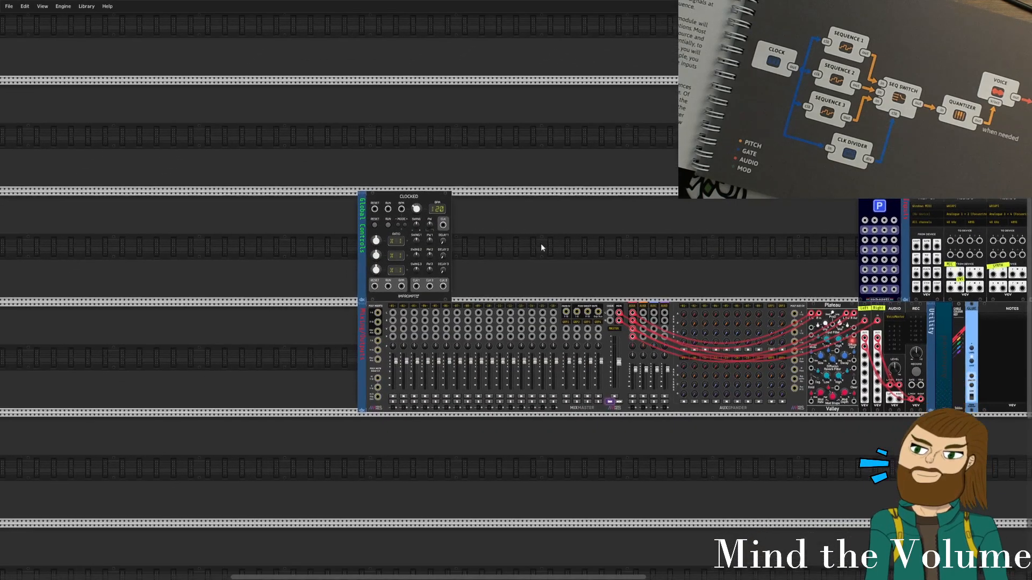
drag(456, 275, 495, 275)
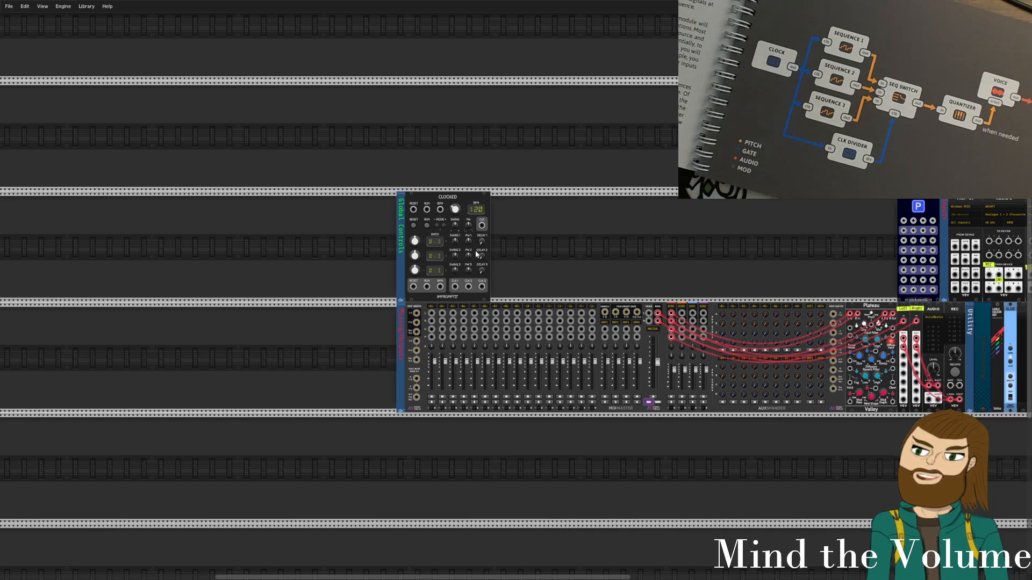
scroll(475, 250, up, 3)
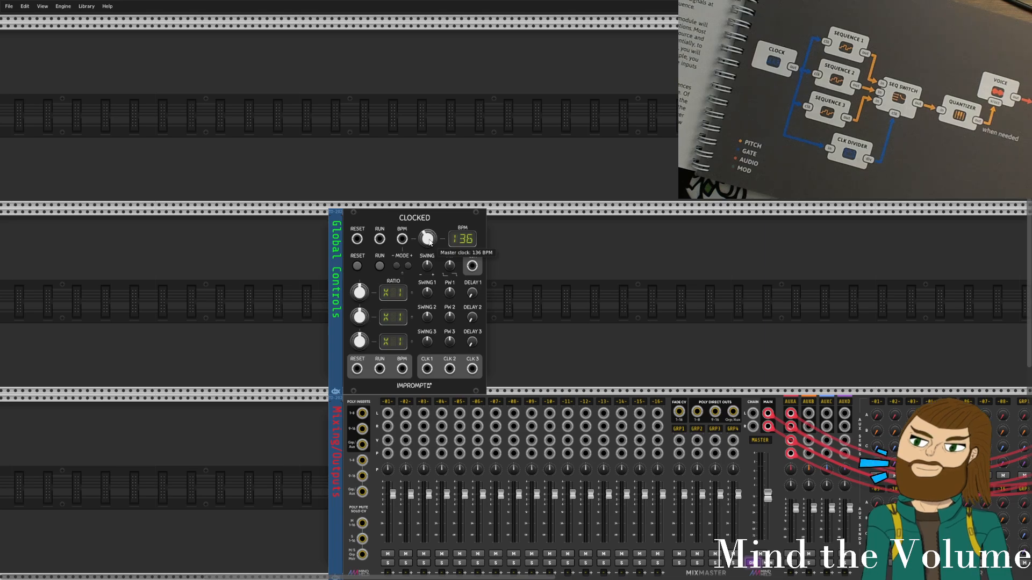
Open the module library and filter it by the Sequencer tag.
right_click(517, 269)
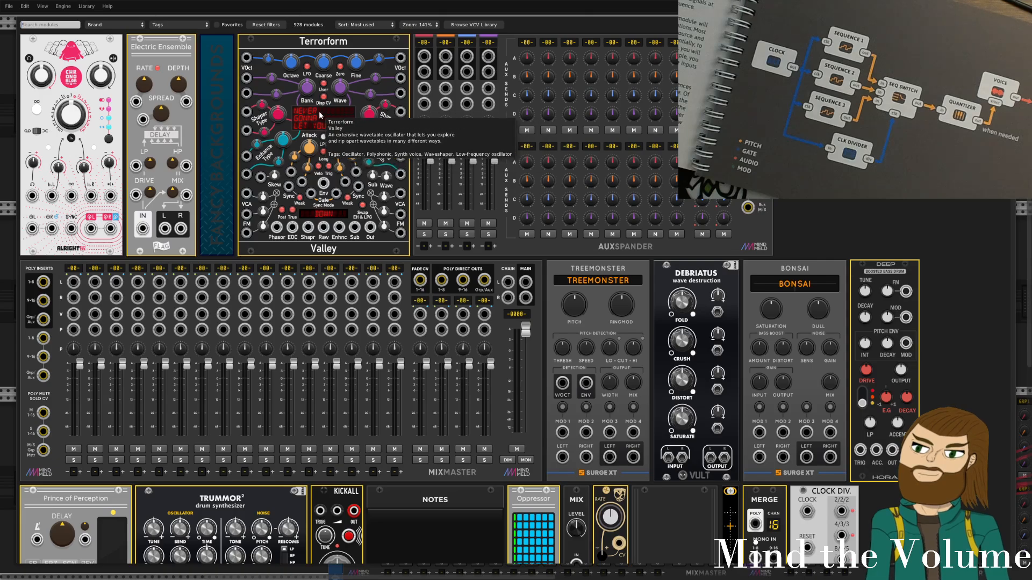
click(188, 25)
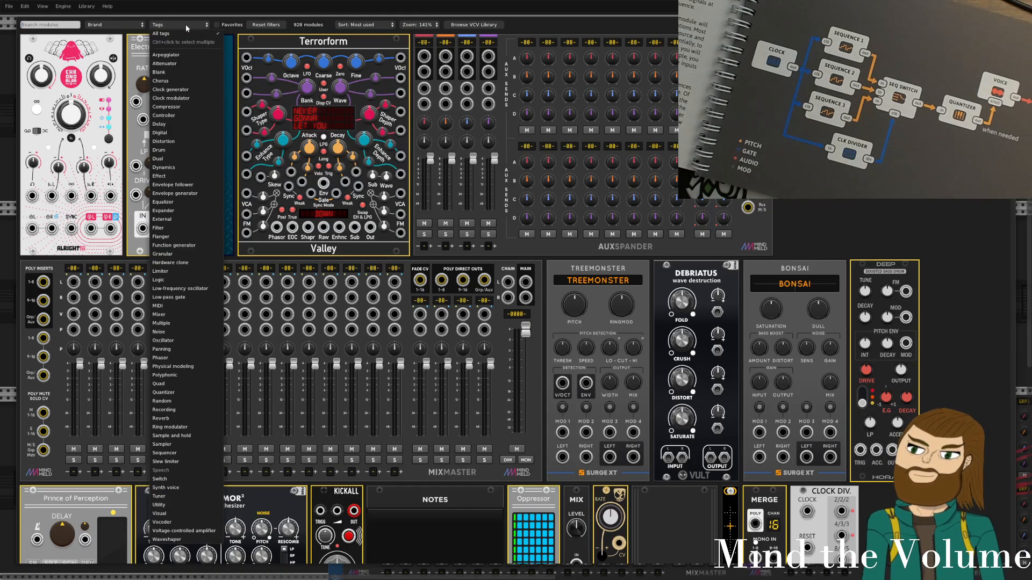
click(132, 27)
click(132, 27)
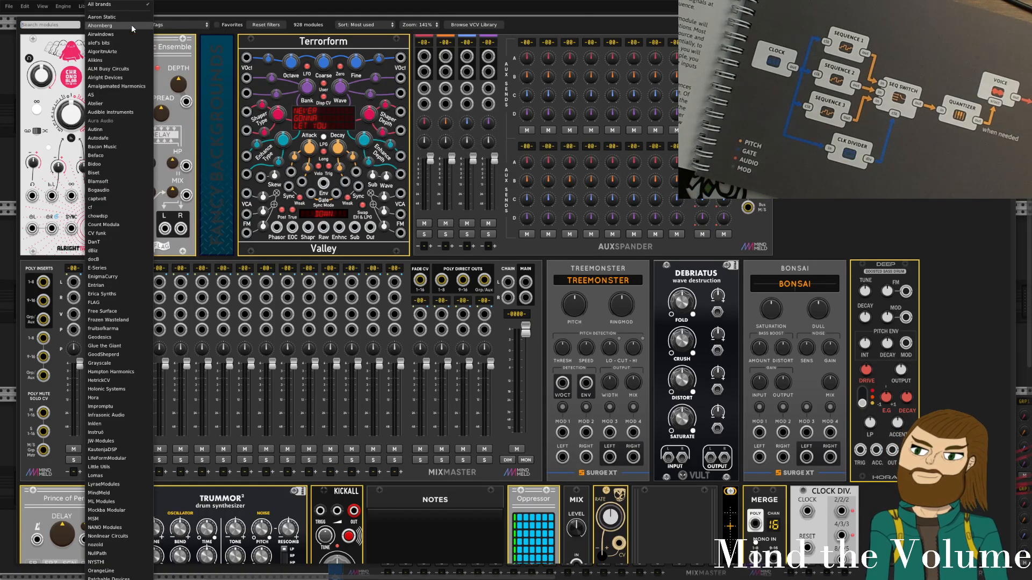
click(176, 24)
click(176, 24)
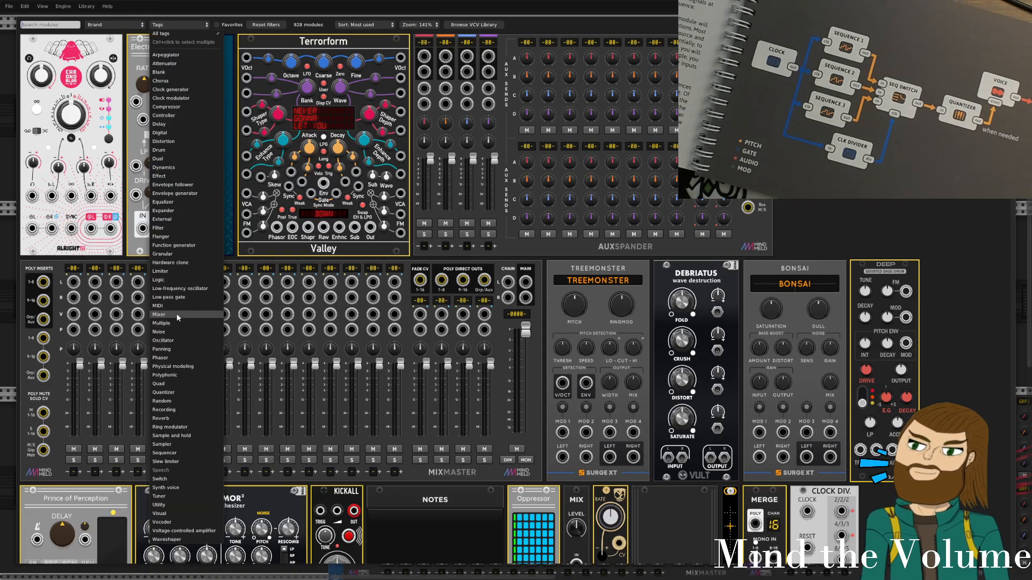
click(164, 453)
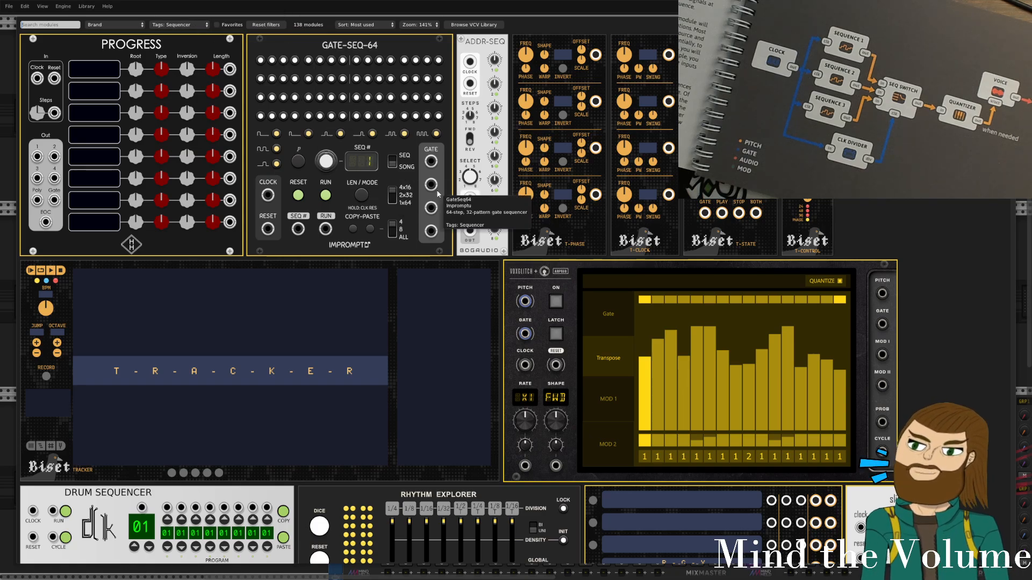
Look through the sequencer modules in the library for one suited to the diagram's three sequences.
scroll(371, 277, down, 6)
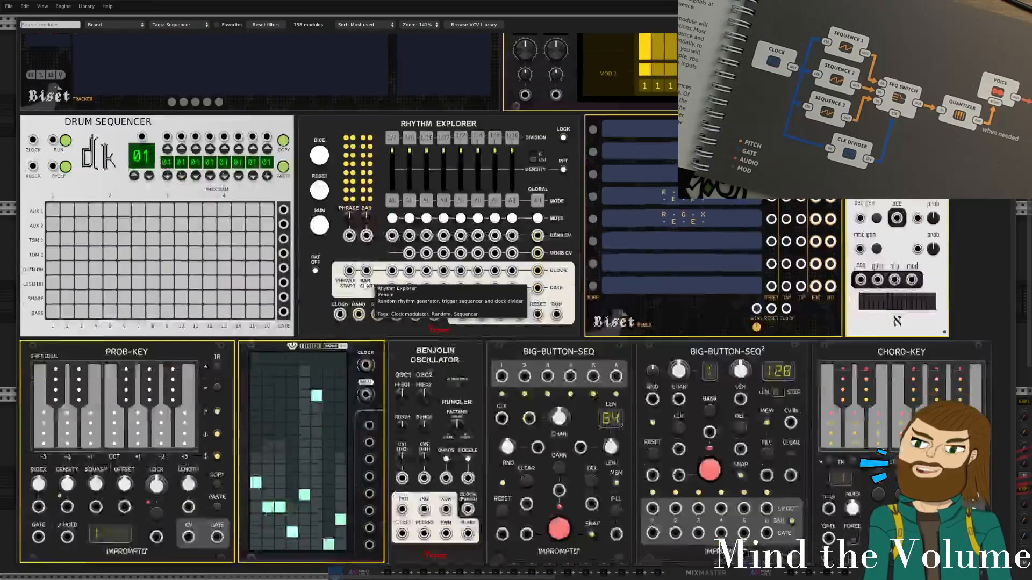
scroll(370, 279, down, 3)
scroll(546, 291, down, 1)
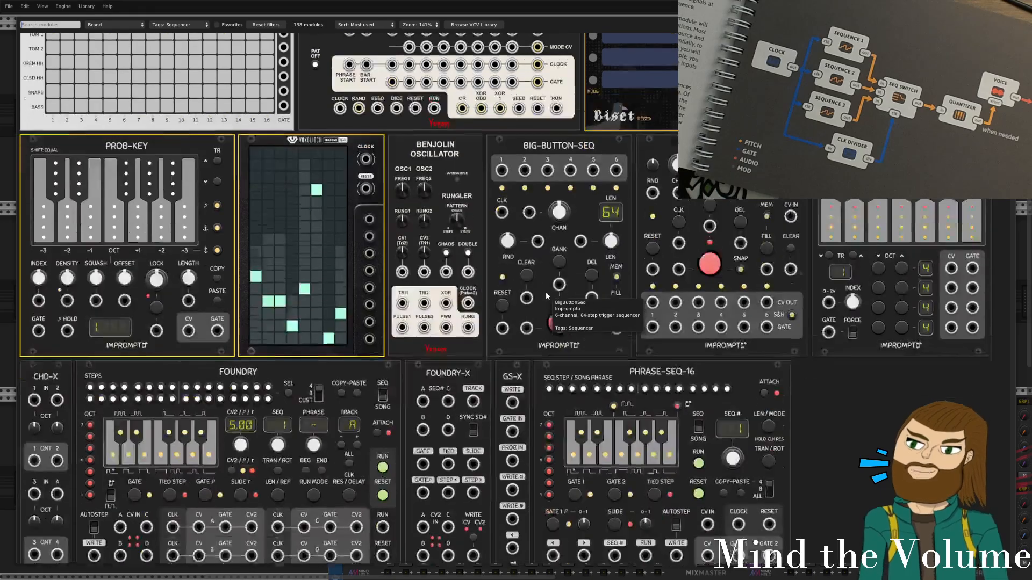
scroll(546, 291, down, 4)
scroll(492, 308, up, 3)
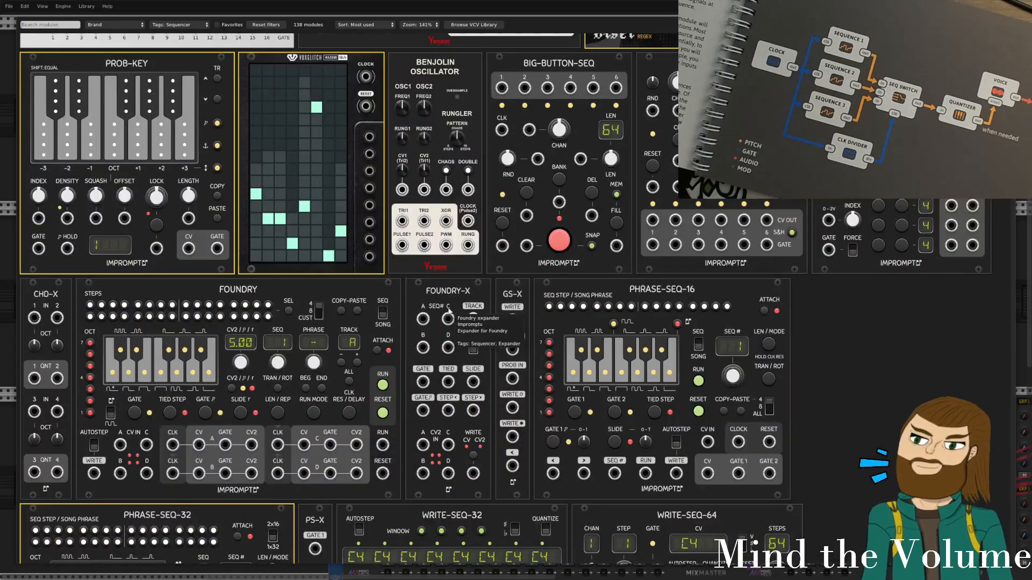
scroll(449, 311, down, 6)
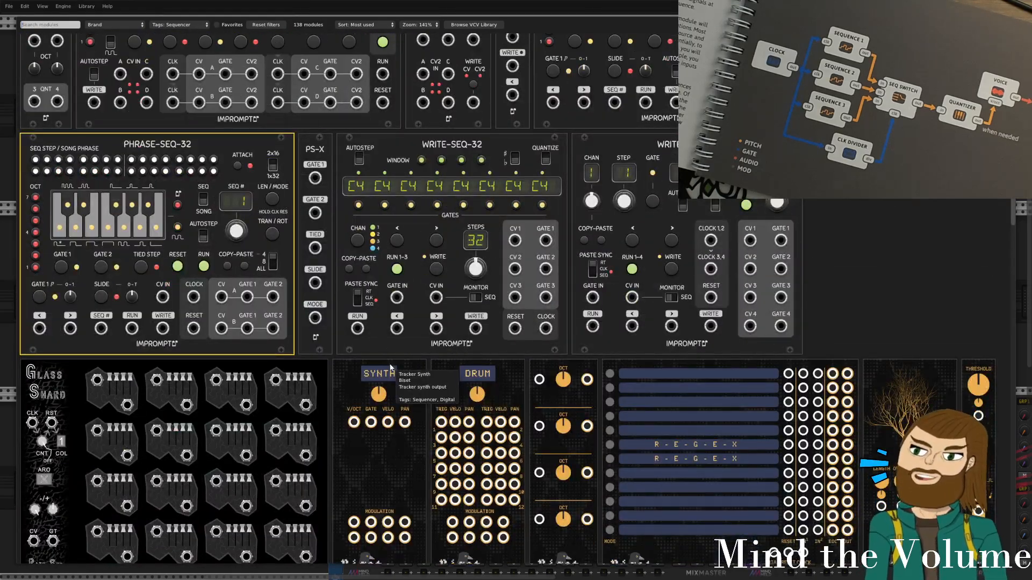
scroll(390, 367, down, 3)
scroll(402, 323, down, 6)
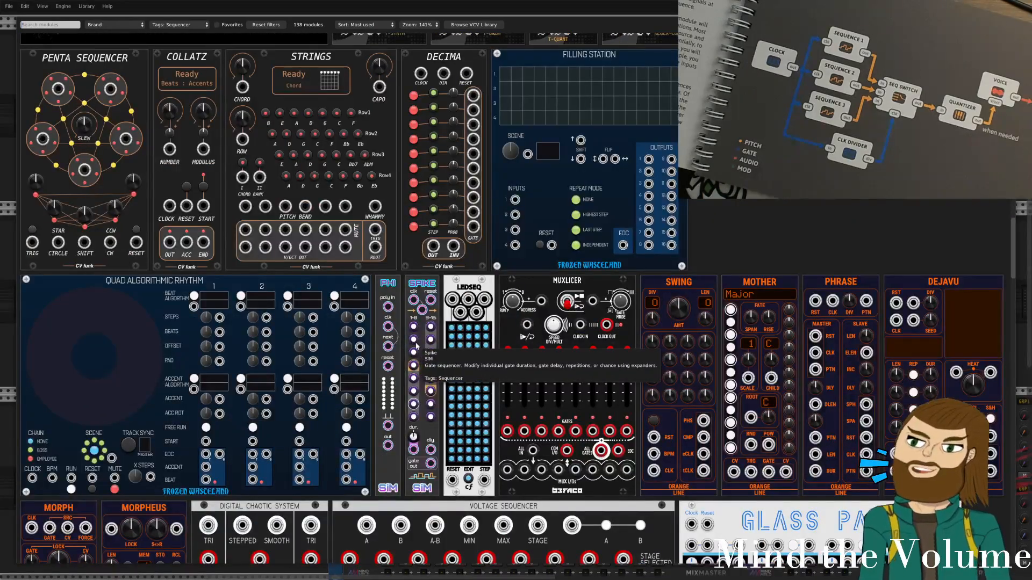
scroll(425, 332, down, 8)
scroll(449, 331, down, 10)
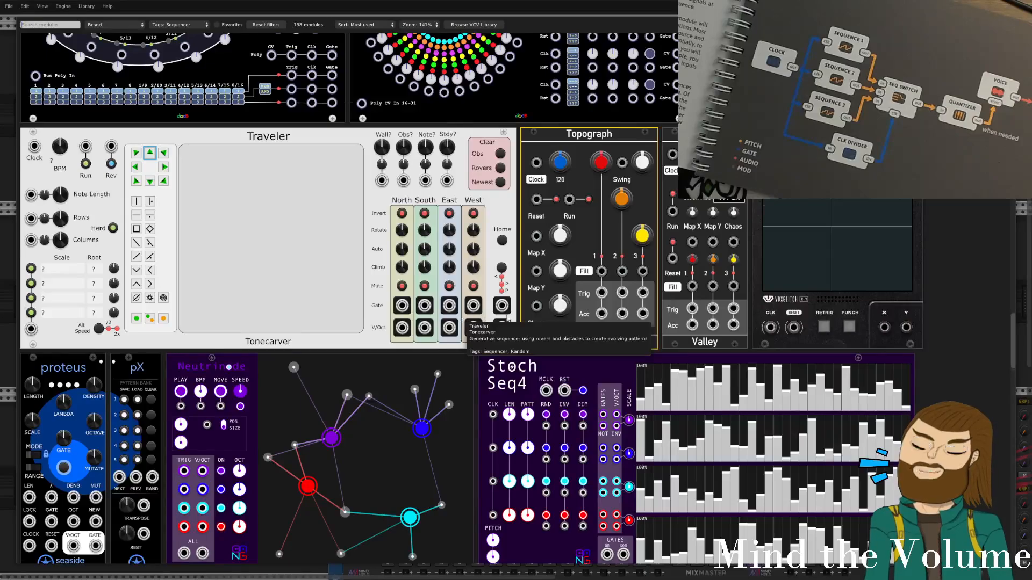
scroll(507, 318, down, 8)
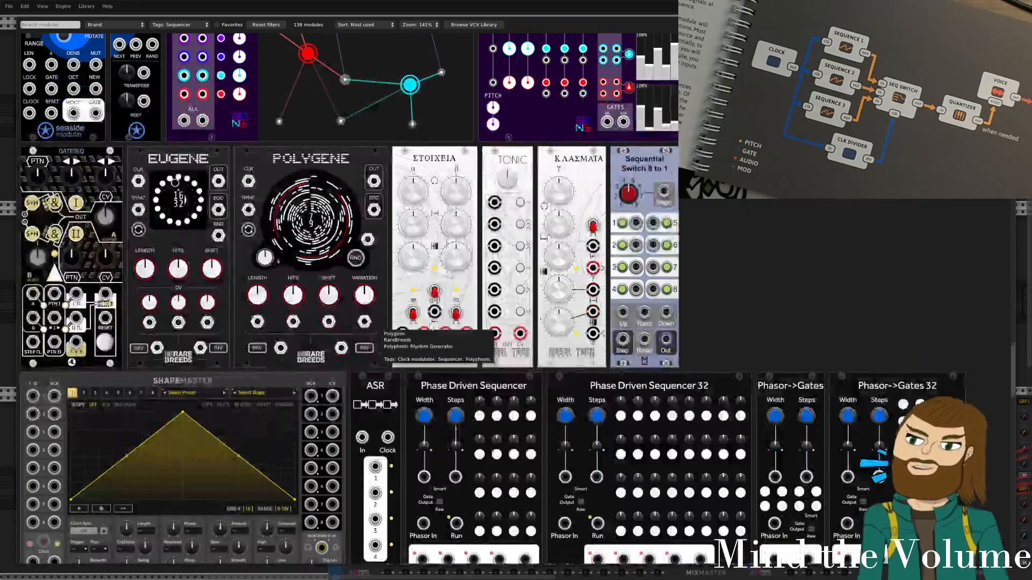
scroll(431, 325, down, 2)
drag(1019, 362, 1010, 107)
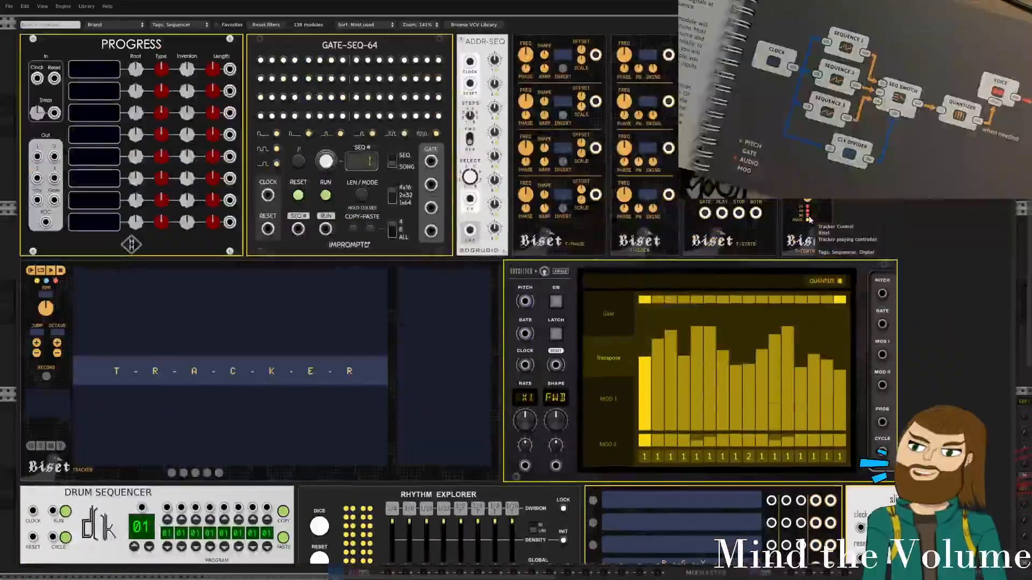
Add a Bogaudio ADDR-SEQ module, place it just beside the Clocked module and select it.
click(485, 44)
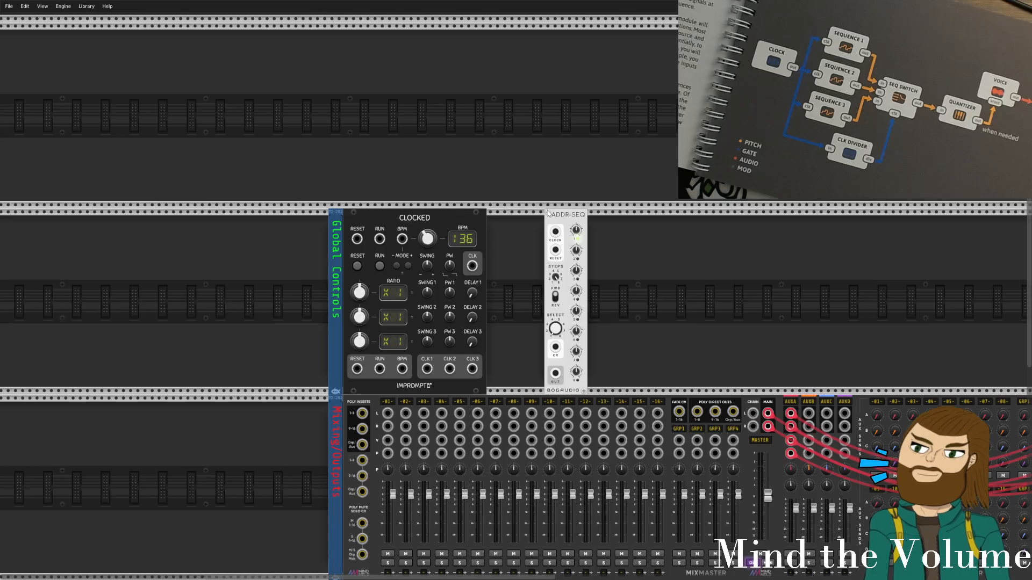
drag(570, 276, 592, 276)
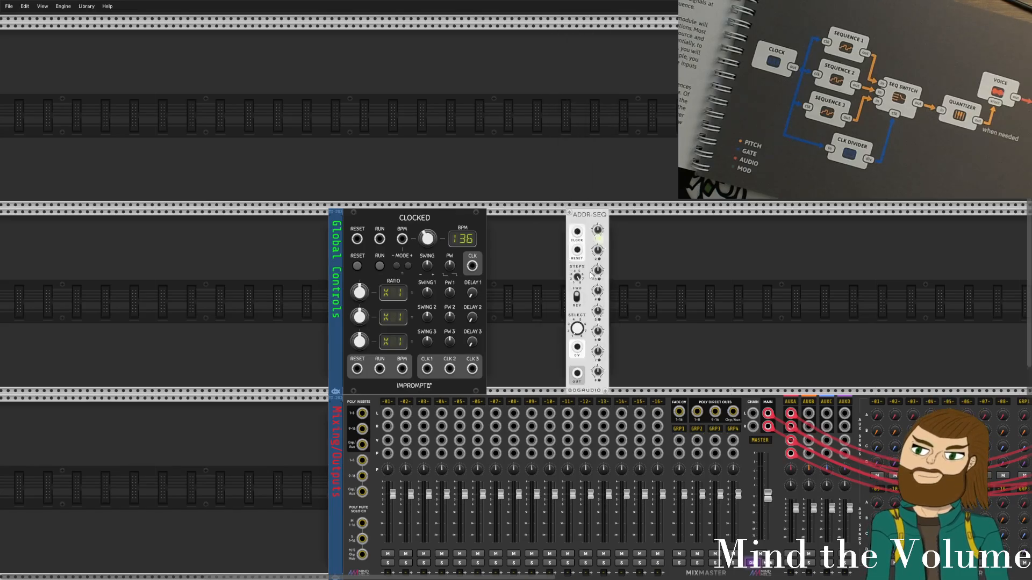
scroll(588, 238, up, 4)
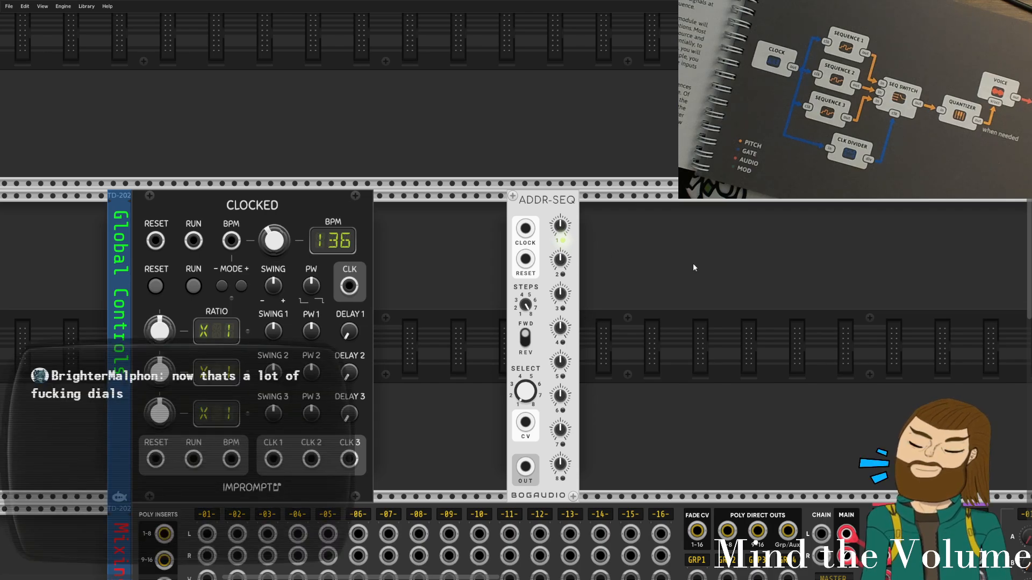
drag(693, 267, 626, 267)
drag(516, 203, 390, 201)
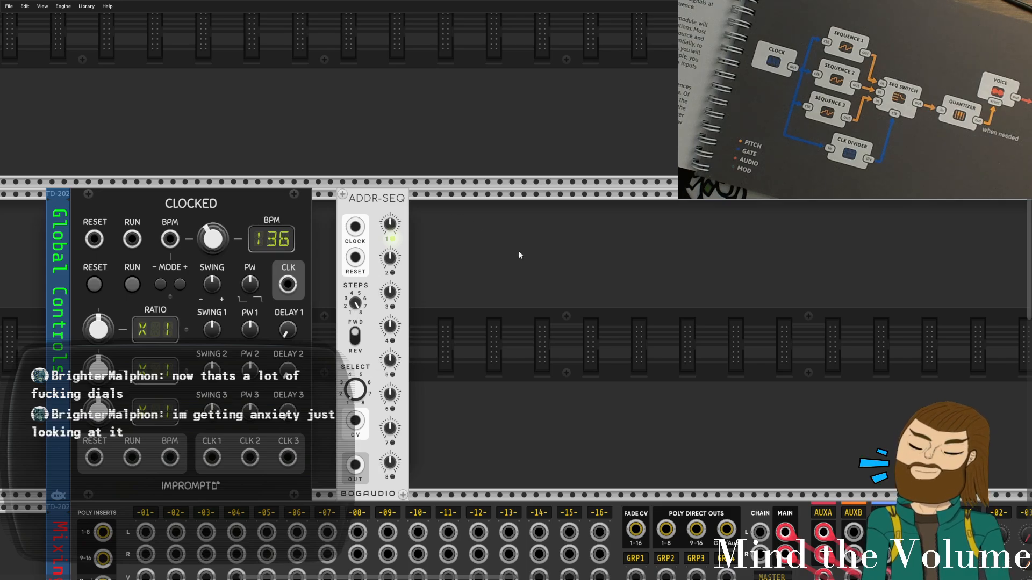
drag(483, 308, 397, 305)
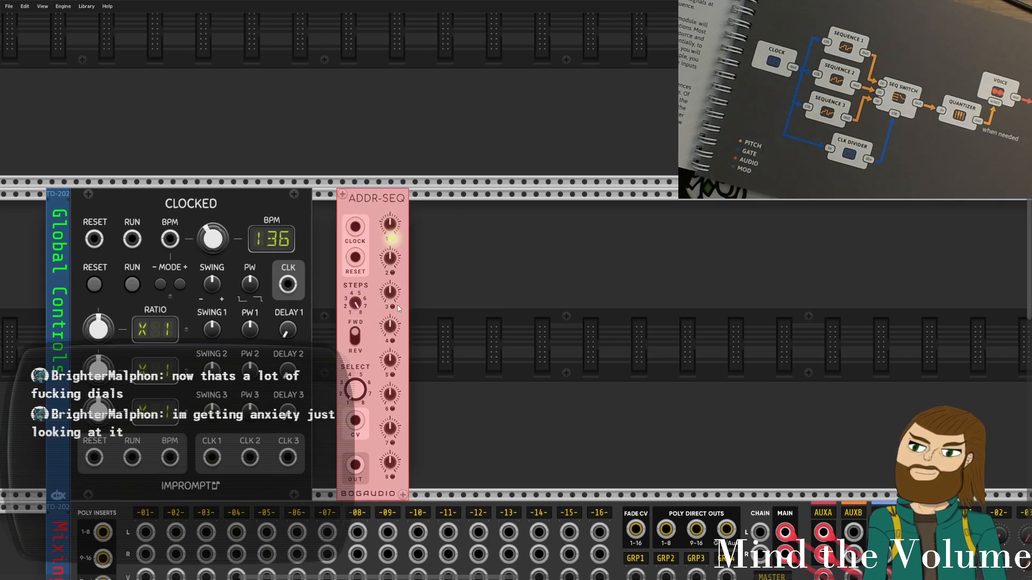
right_click(457, 285)
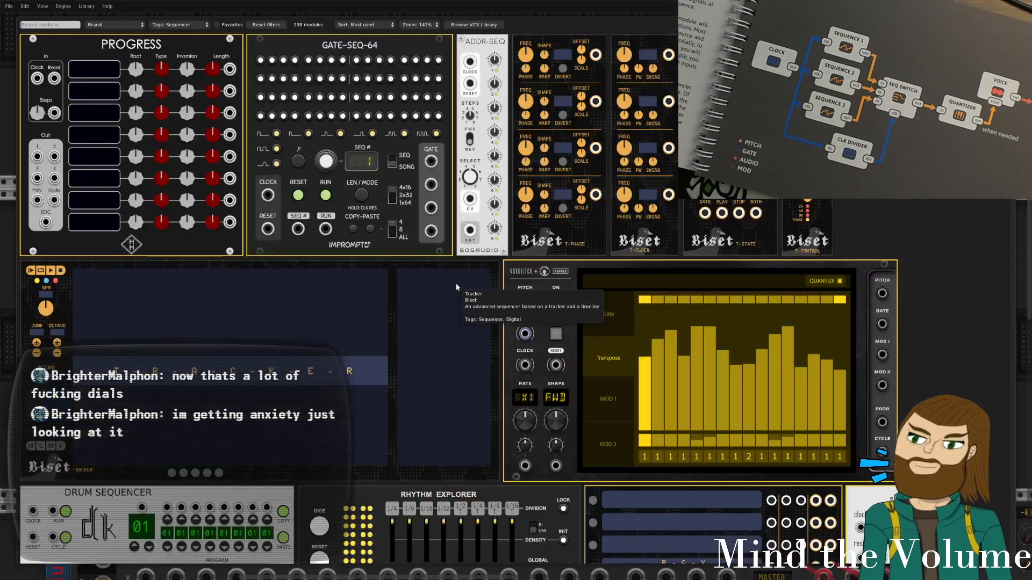
scroll(390, 338, down, 8)
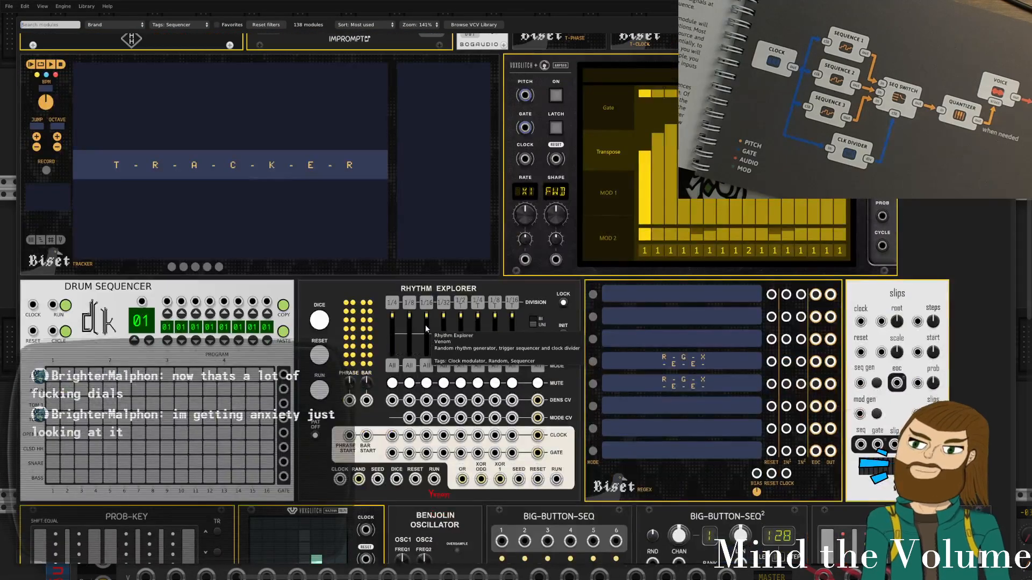
scroll(527, 320, down, 4)
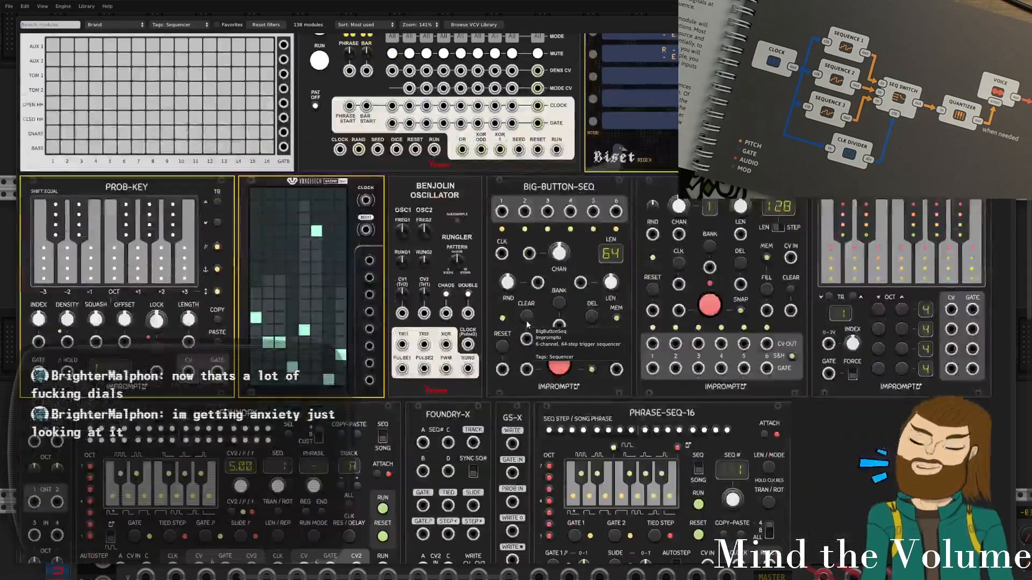
scroll(614, 360, down, 3)
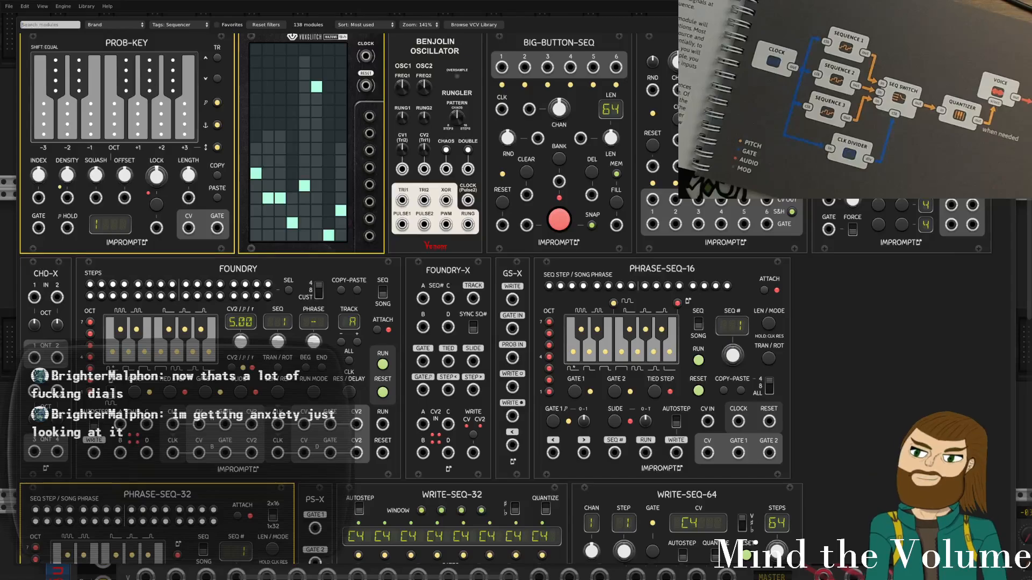
key(Escape)
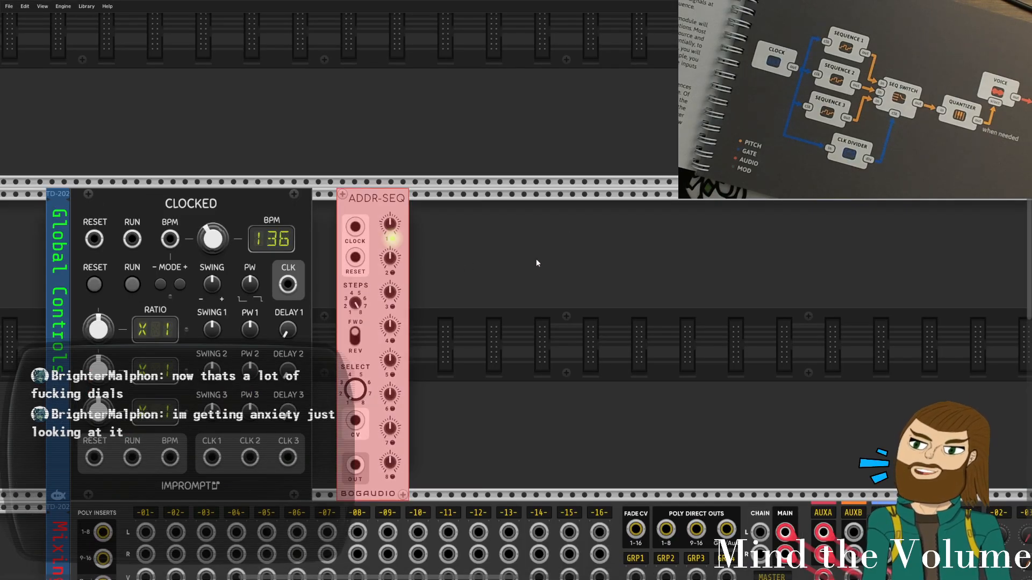
Paste two more copies of the ADDR-SEQ module and line them up directly beside the first one.
key(ctrl+v)
key(ctrl+v)
click(785, 259)
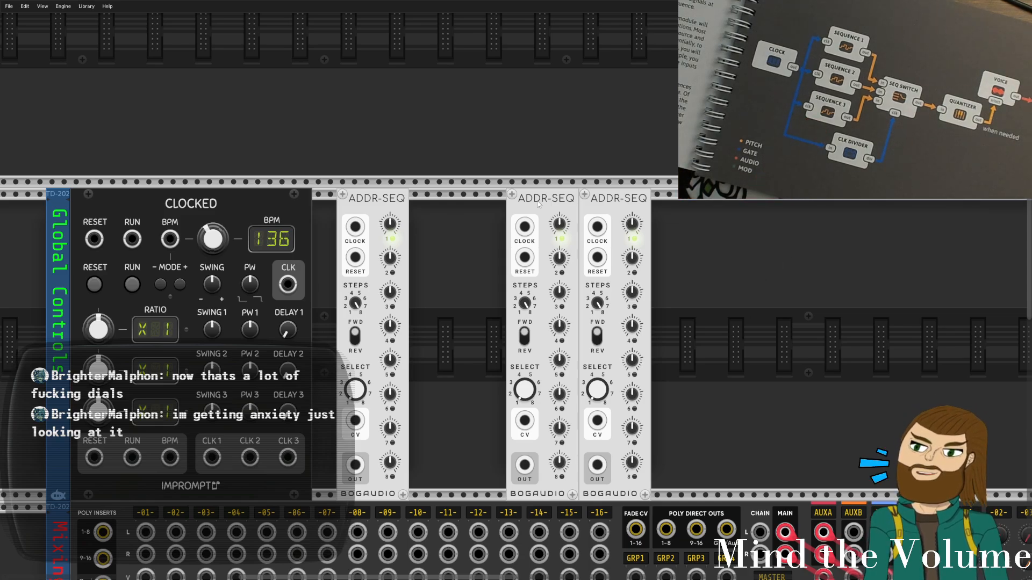
drag(529, 200, 433, 201)
drag(622, 204, 525, 208)
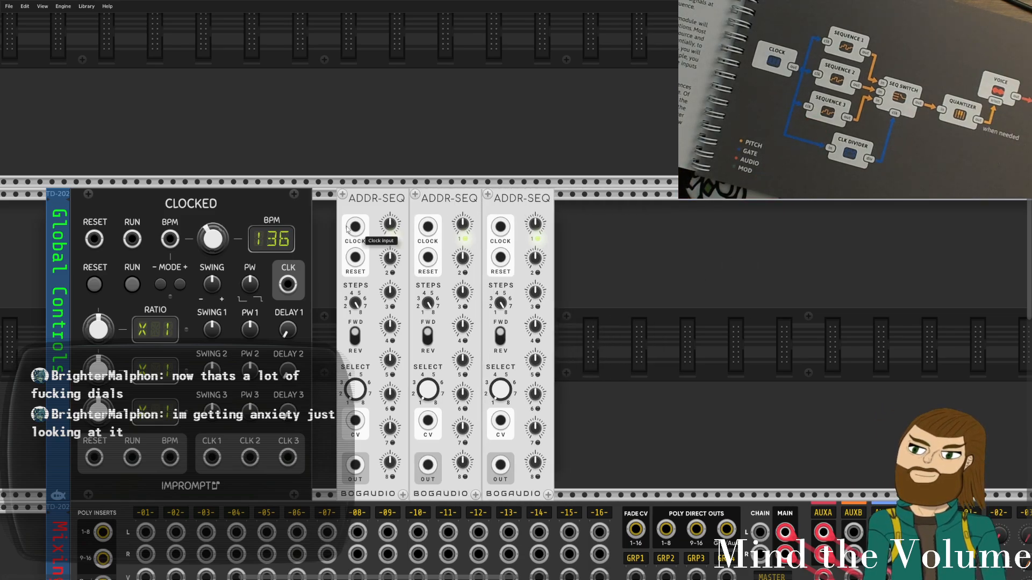
Move the three ADDR-SEQ modules together into the rack row directly above the Clocked module.
key(ctrl+a)
drag(446, 210, 313, 109)
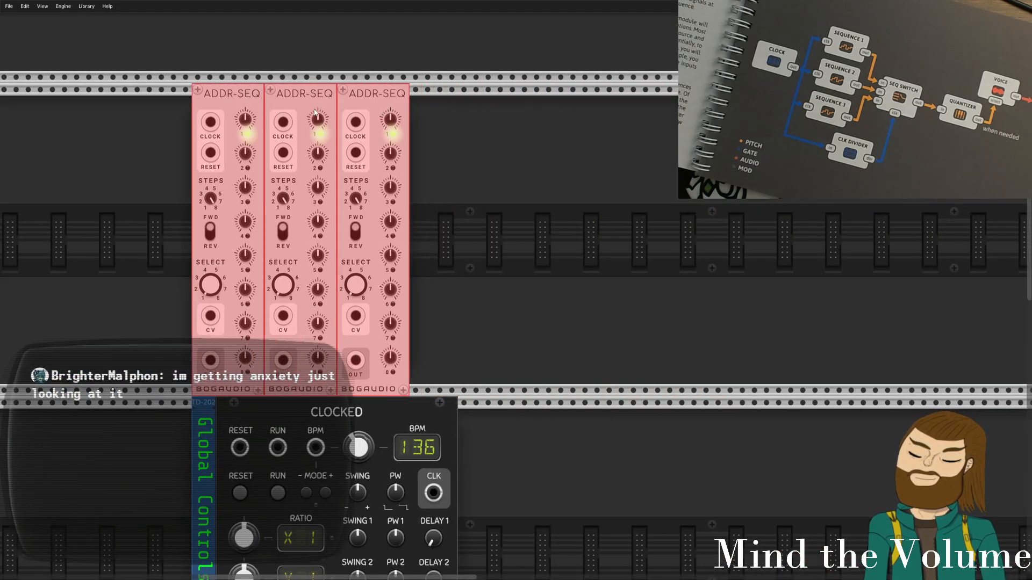
click(453, 137)
drag(460, 240, 588, 144)
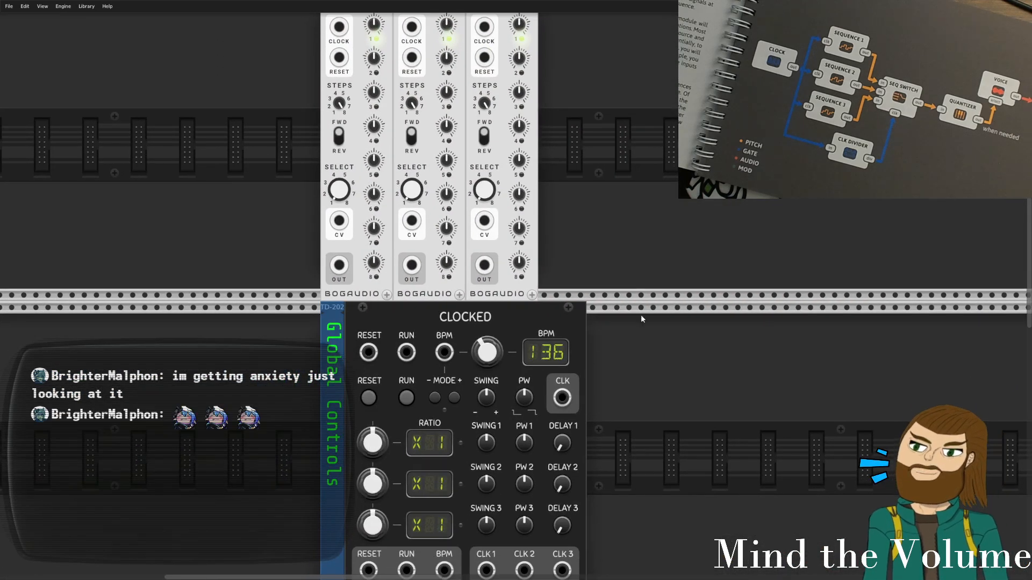
Clear the Sequencer tag filter in the module library and add Count Modula's Clock Divider beside Clocked.
scroll(633, 326, up, 1)
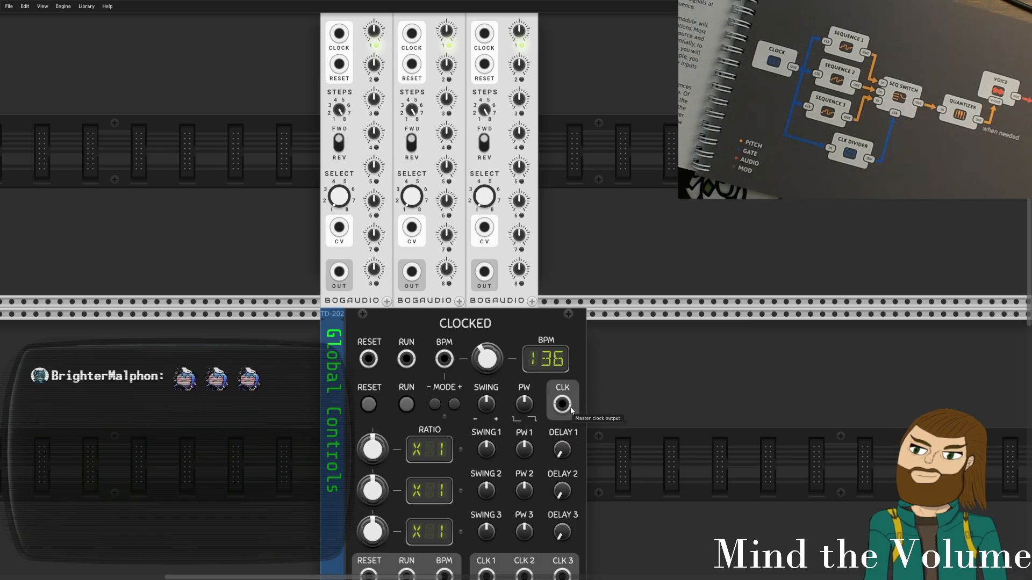
drag(593, 276, 589, 188)
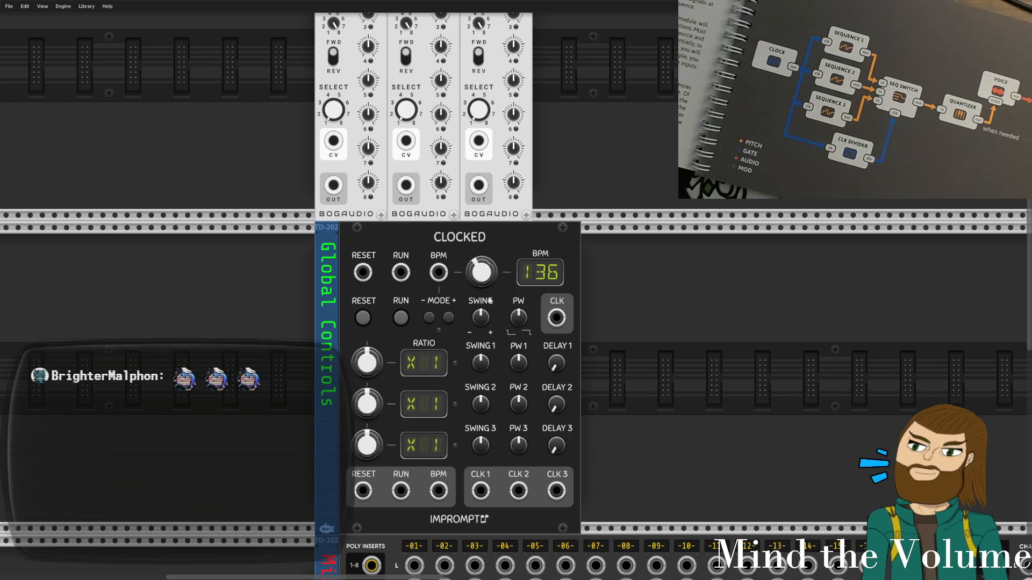
right_click(655, 309)
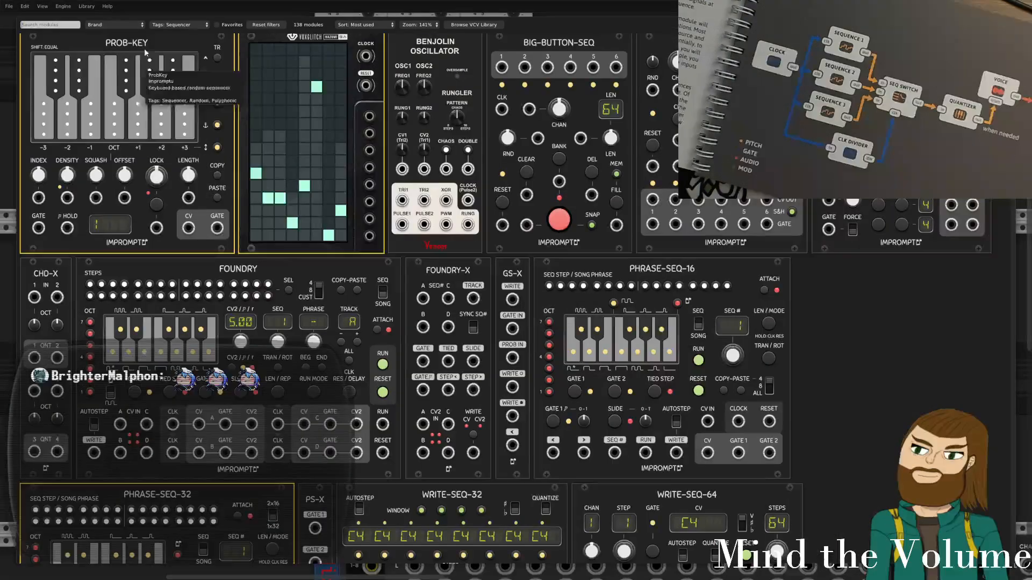
click(175, 26)
click(176, 34)
click(175, 26)
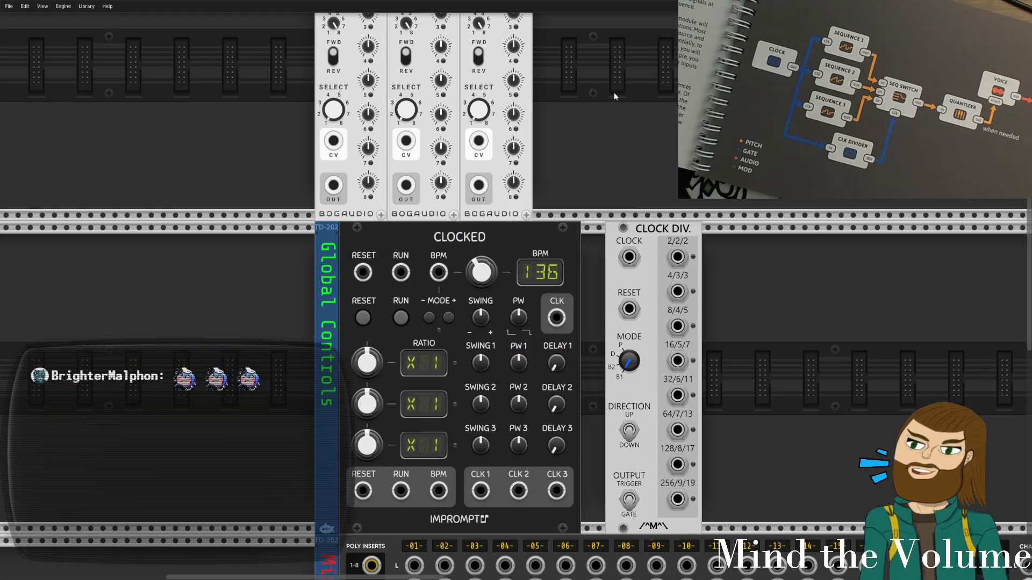
Move the Clock Divider up into the sequencers' row, just beside the third ADDR-SEQ.
scroll(613, 92, up, 4)
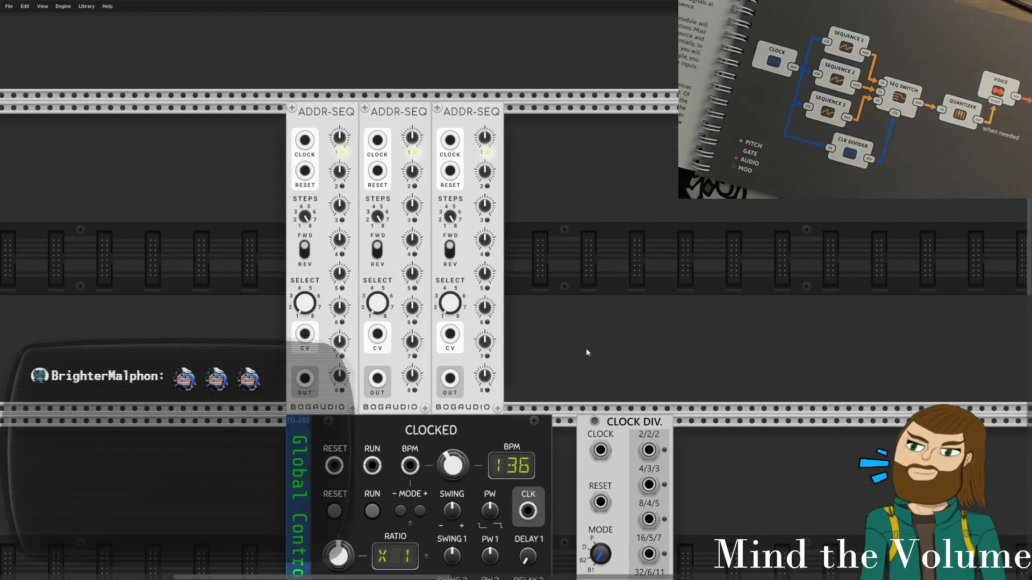
drag(628, 449, 626, 363)
right_click(623, 401)
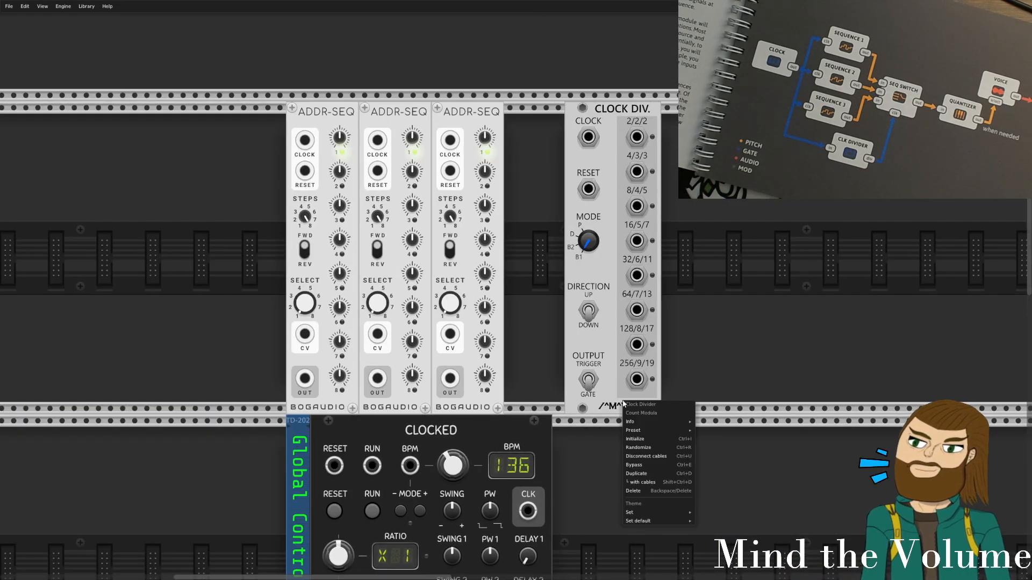
mouse_move(663, 433)
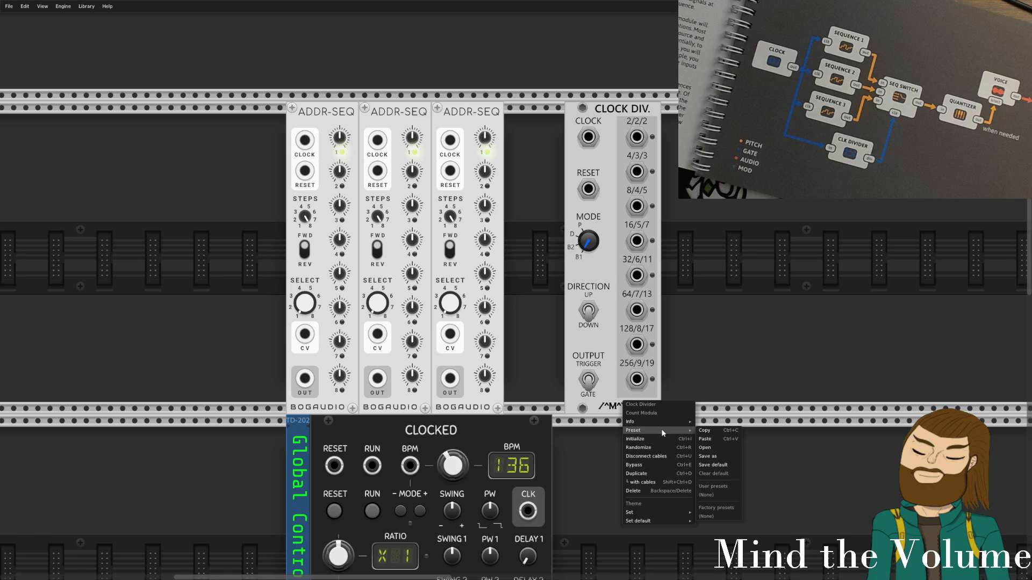
click(695, 353)
drag(612, 116, 564, 121)
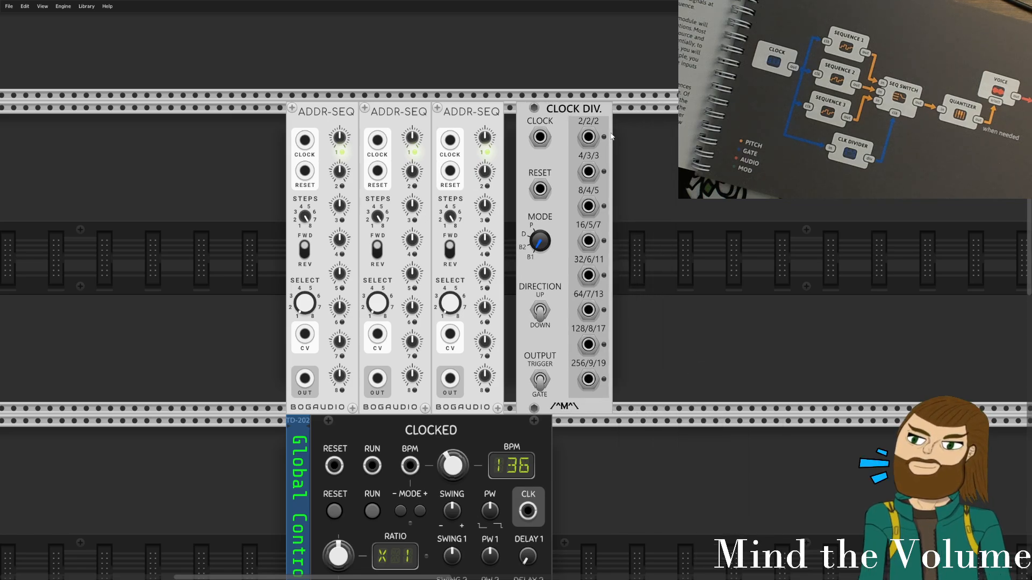
Patch Clocked's master clock output into the clock inputs of all three ADDR-SEQ modules with blue cables.
scroll(560, 366, down, 3)
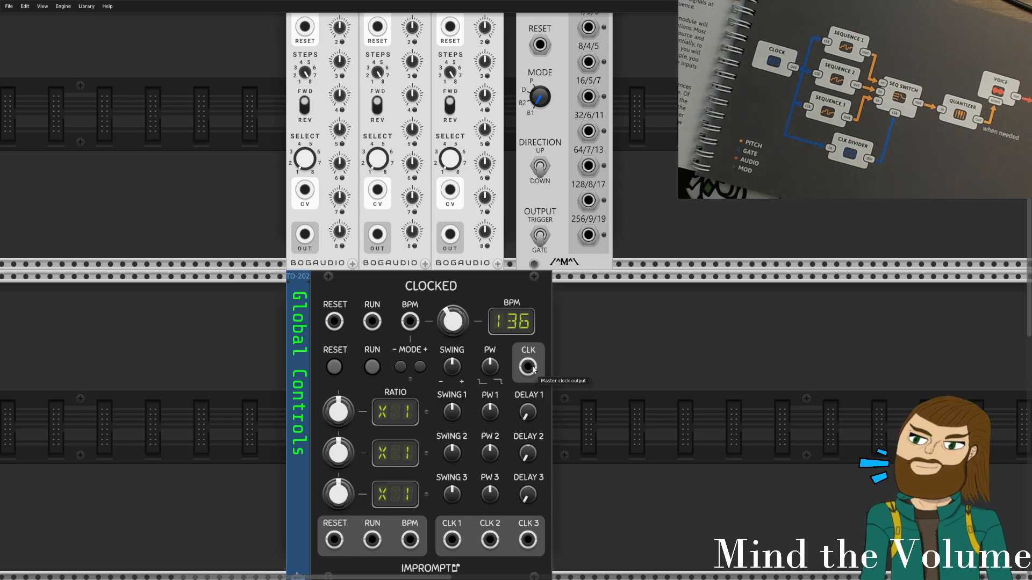
drag(533, 368, 305, 119)
key(2)
key(3)
key(4)
key(5)
scroll(432, 263, up, 1)
scroll(431, 263, up, 1)
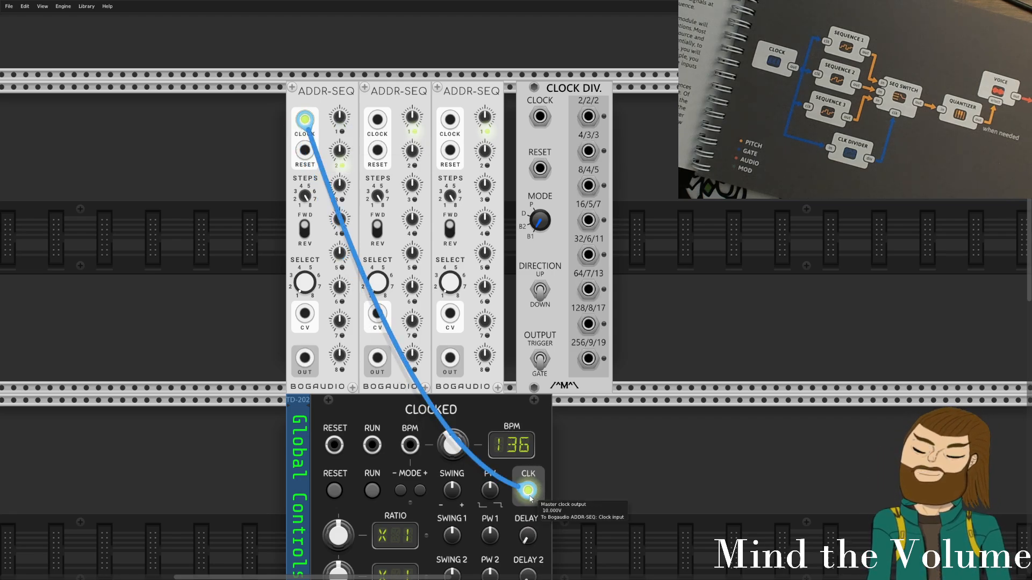
drag(537, 489, 378, 120)
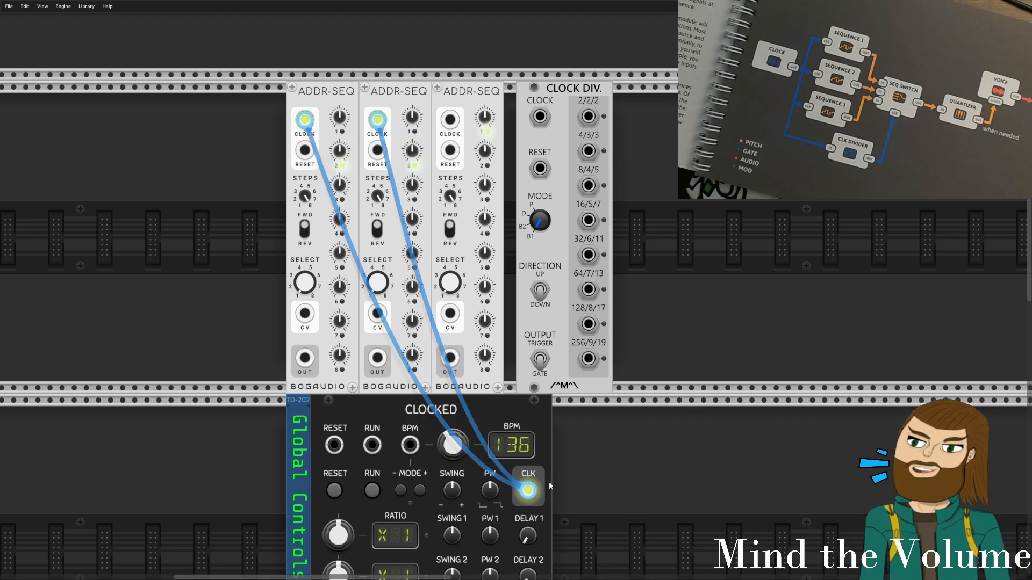
mouse_move(527, 491)
mouse_down()
mouse_move(532, 191)
mouse_move(525, 493)
mouse_up()
drag(527, 491, 450, 119)
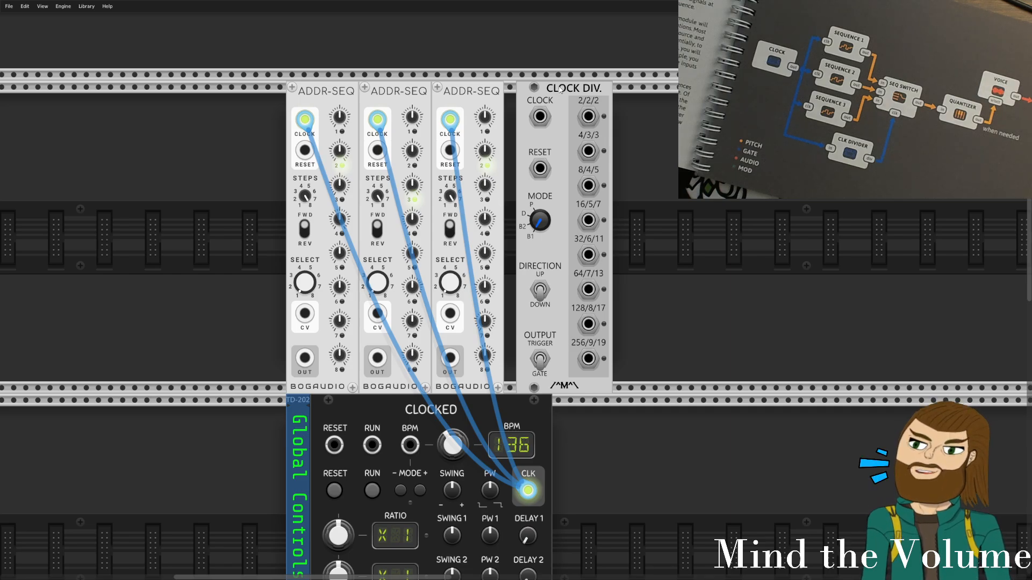
Close the gap between the Clock Divider and the third ADDR-SEQ so the modules sit flush.
drag(559, 87, 548, 89)
drag(923, 296, 558, 202)
drag(400, 213, 655, 258)
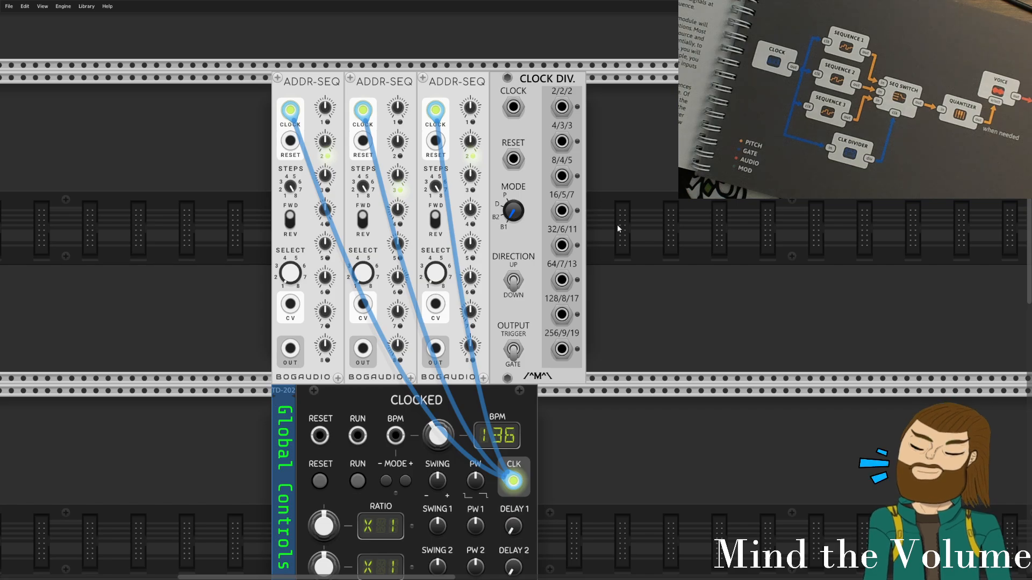
Set the first ADDR-SEQ to 5 steps and shorten the second one's sequence as well.
scroll(546, 427, down, 5)
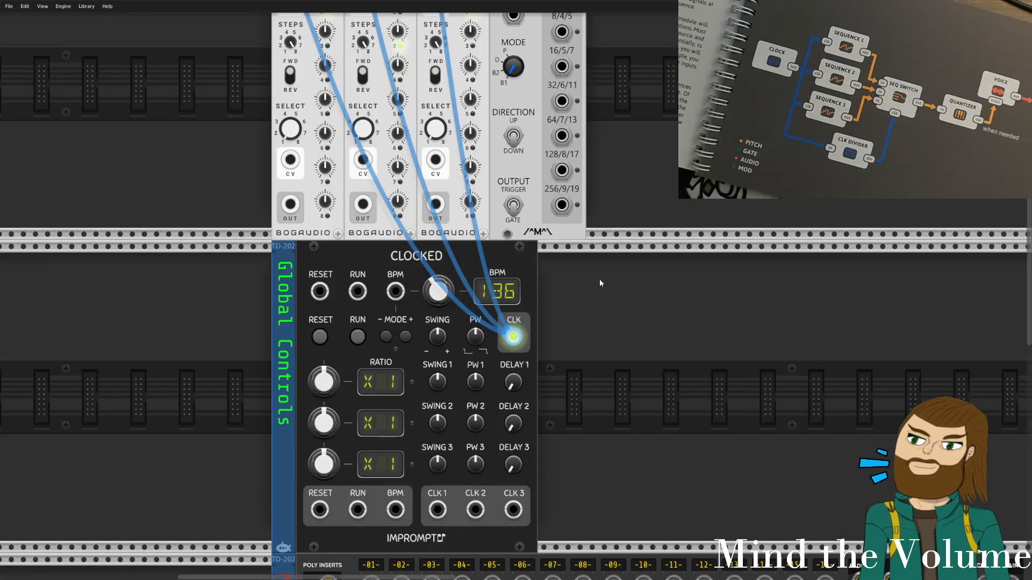
scroll(600, 283, up, 8)
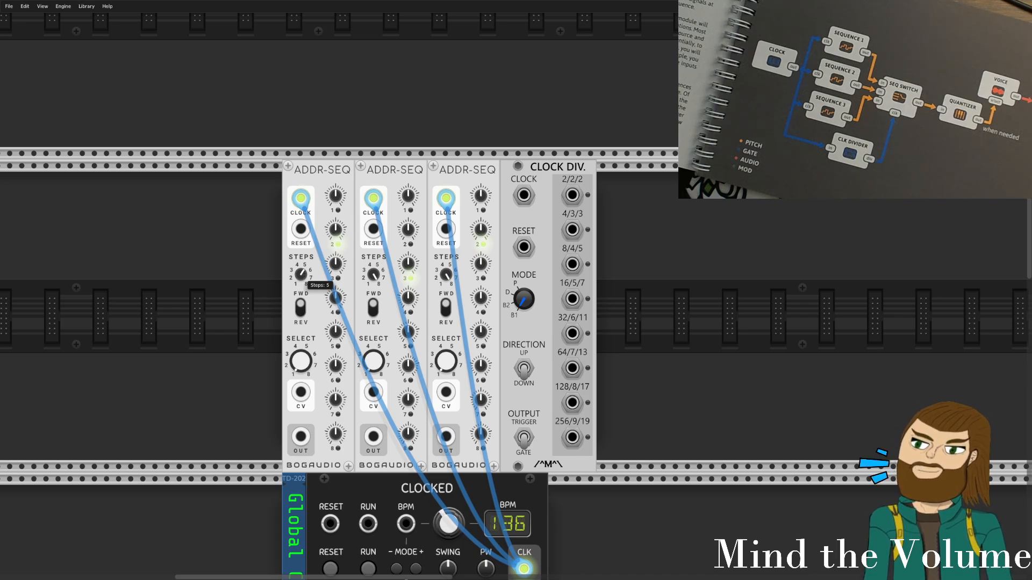
drag(372, 275, 378, 279)
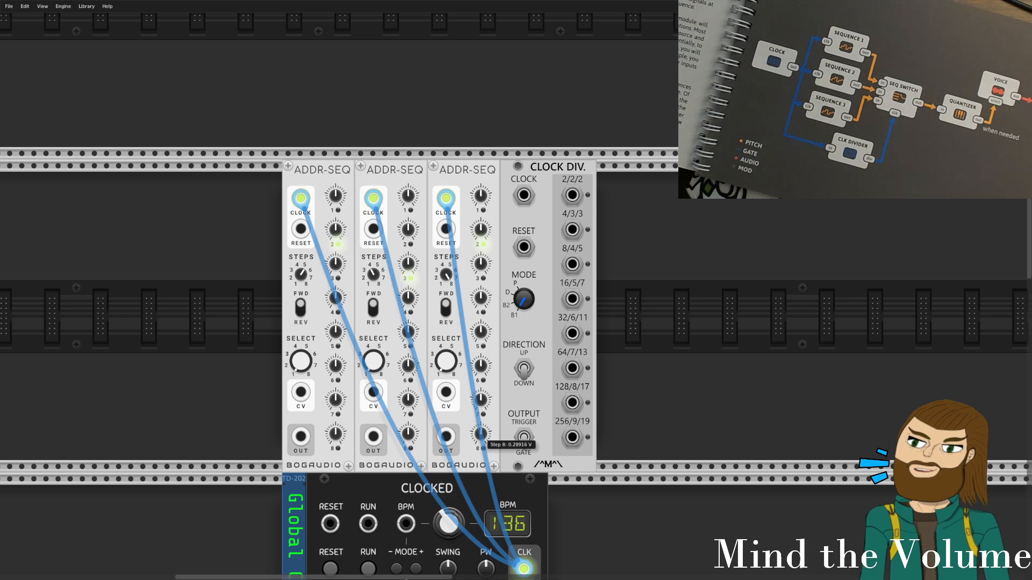
Dial varied step voltages into the three ADDR-SEQ modules, including about -2.5 V for step 1 of the second and -1.08 V for step 5 of the first.
mouse_move(481, 435)
mouse_down()
mouse_move(481, 426)
mouse_move(482, 436)
mouse_up()
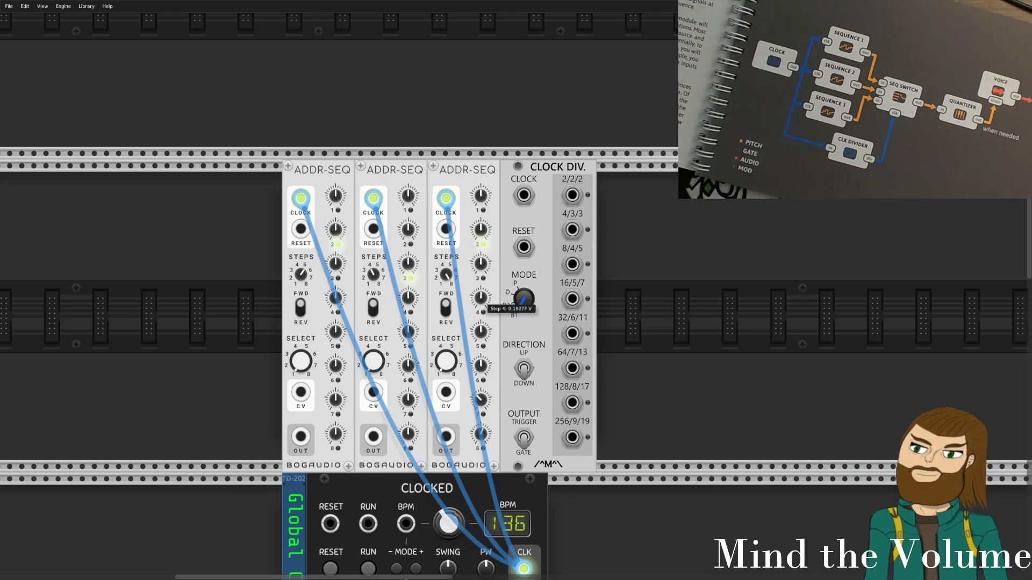
drag(481, 297, 481, 273)
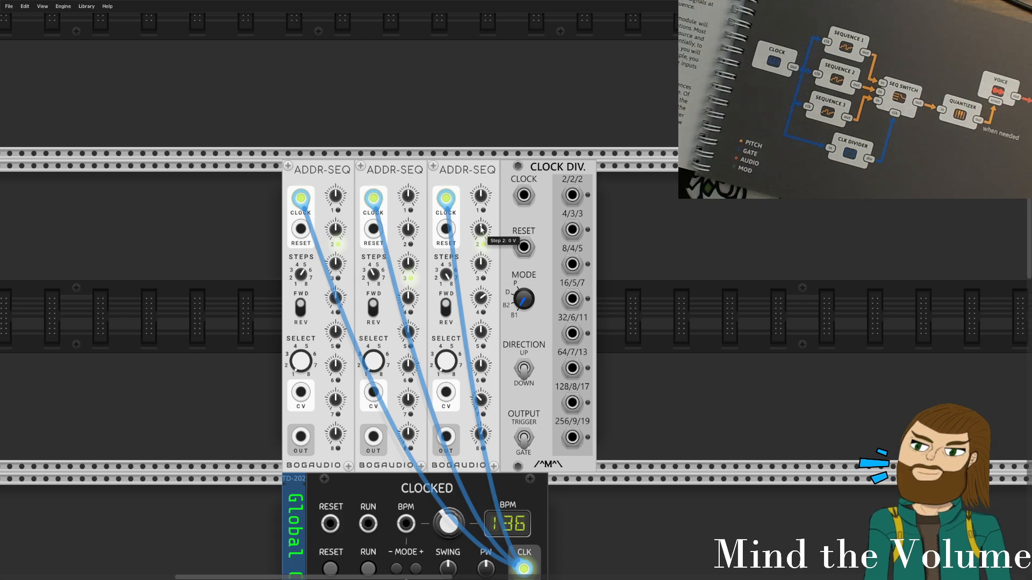
drag(480, 194, 481, 186)
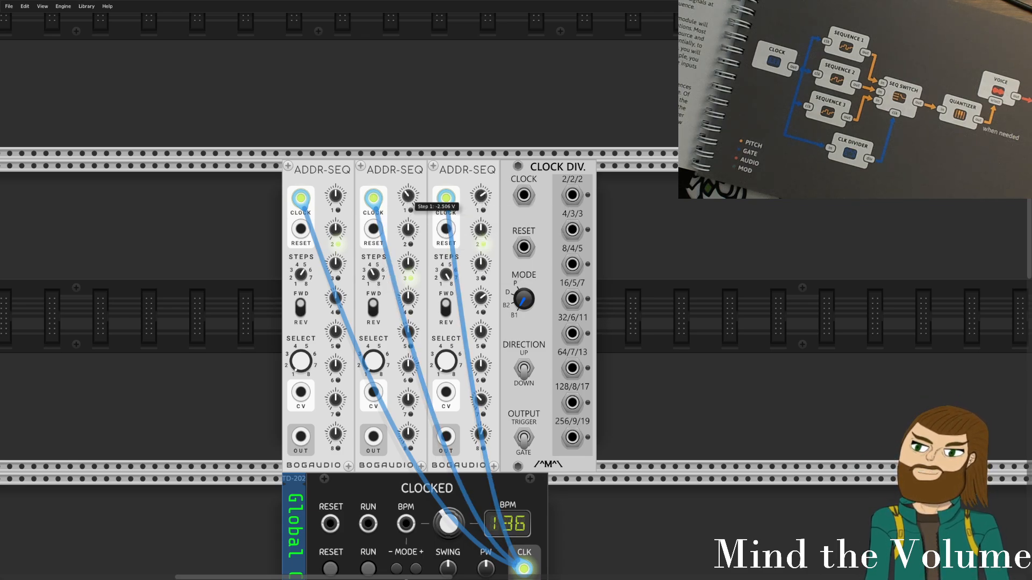
drag(408, 263, 409, 259)
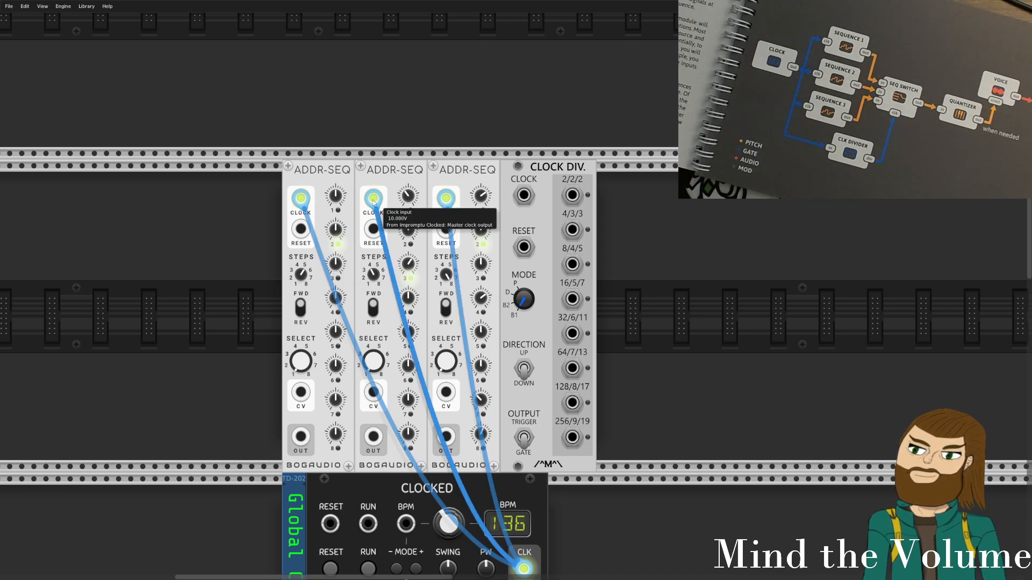
drag(335, 236, 334, 185)
drag(336, 229, 336, 253)
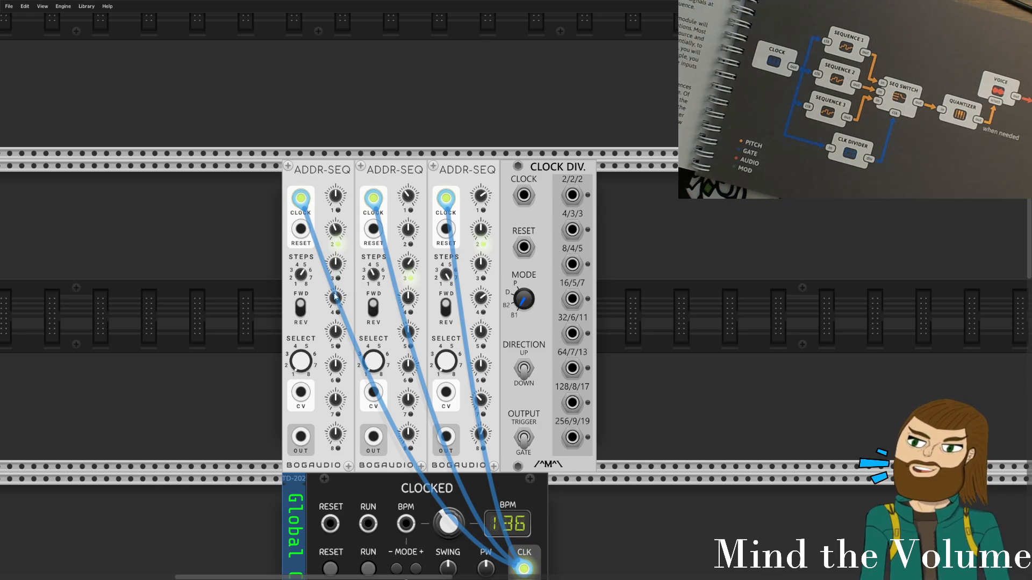
drag(335, 297, 335, 311)
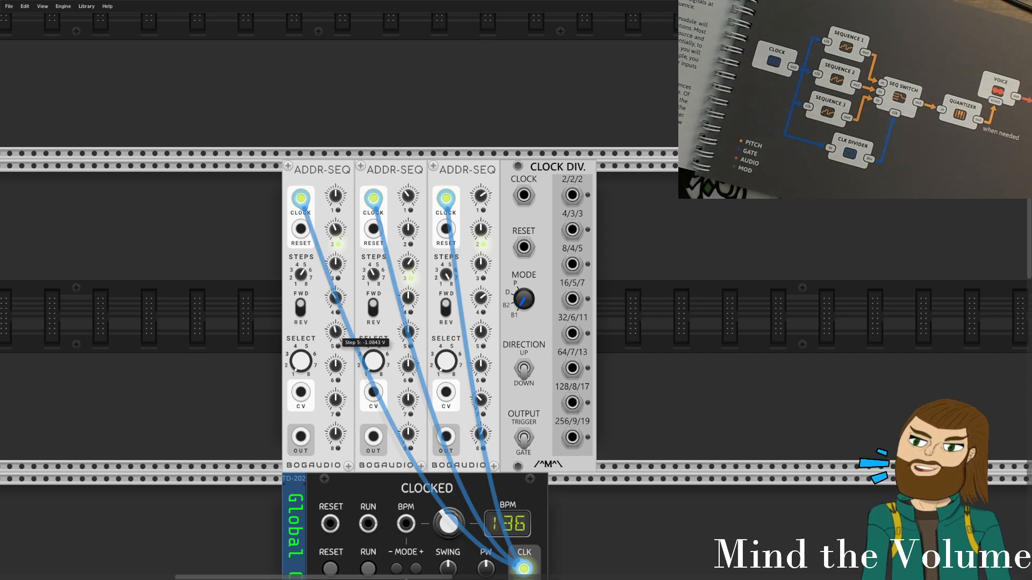
Patch Clocked's master clock output into the Clock Divider's clock input.
scroll(635, 338, down, 4)
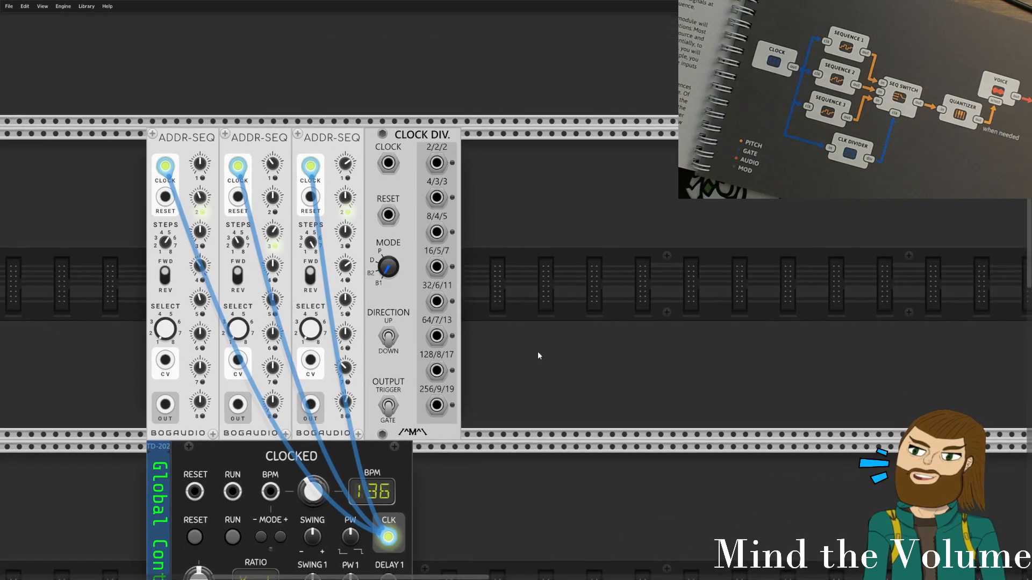
drag(484, 449, 483, 77)
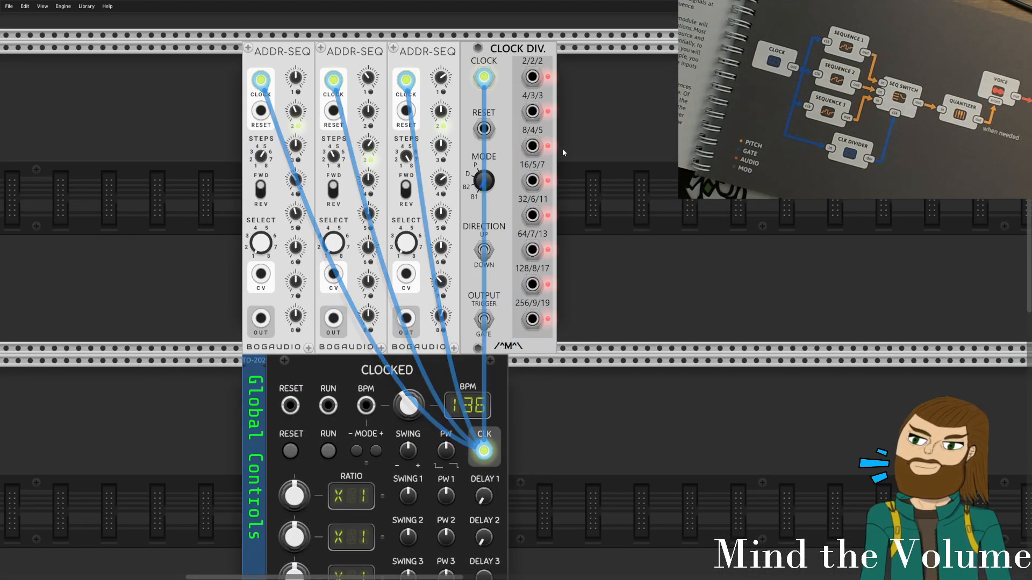
scroll(563, 148, up, 3)
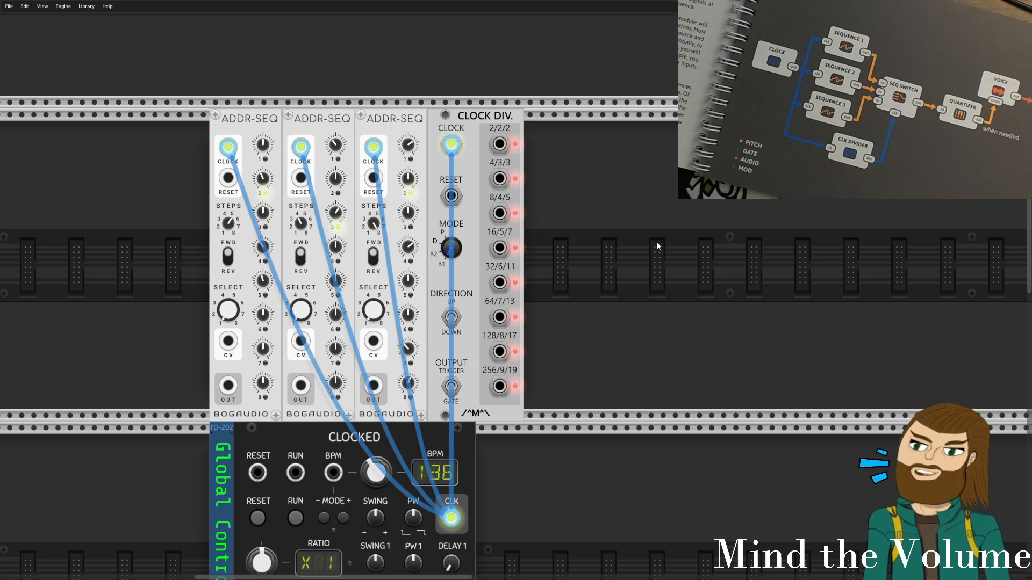
Clear the library's tag filter, search for "switc", add the Sequential Switch 8 to 1 and place it flush beside the Clock Divider.
right_click(618, 260)
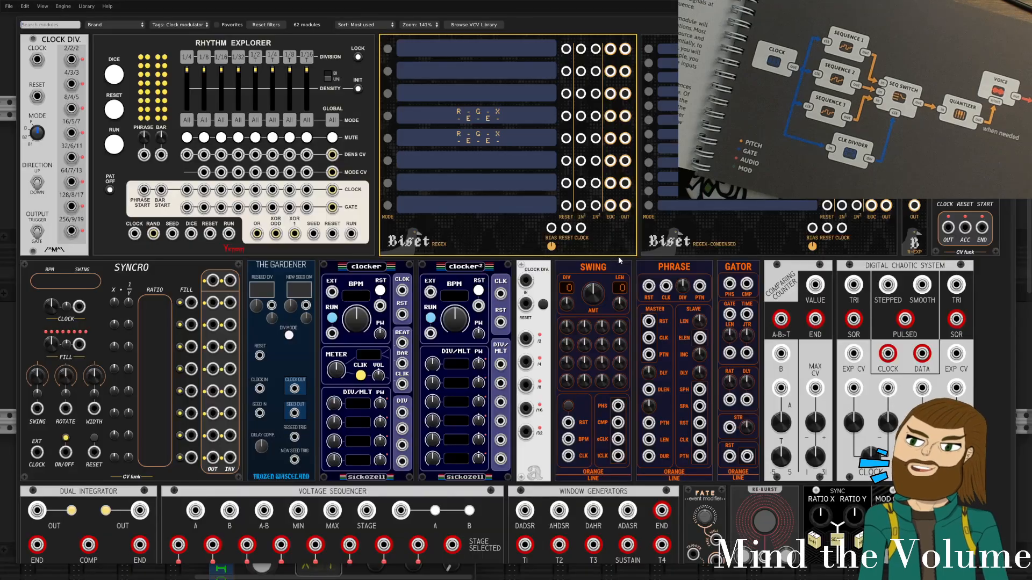
click(163, 28)
click(160, 36)
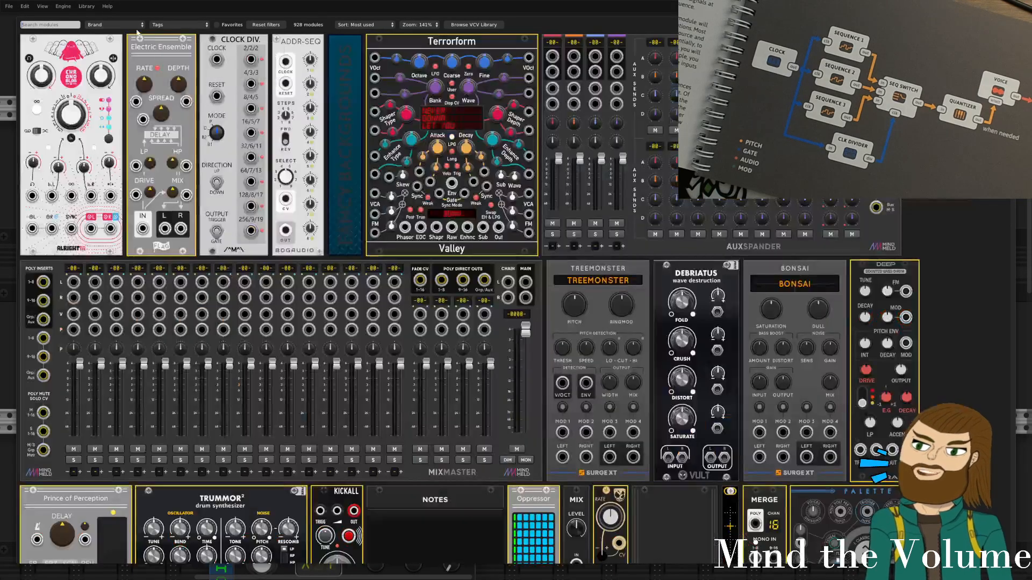
click(68, 25)
text(switc)
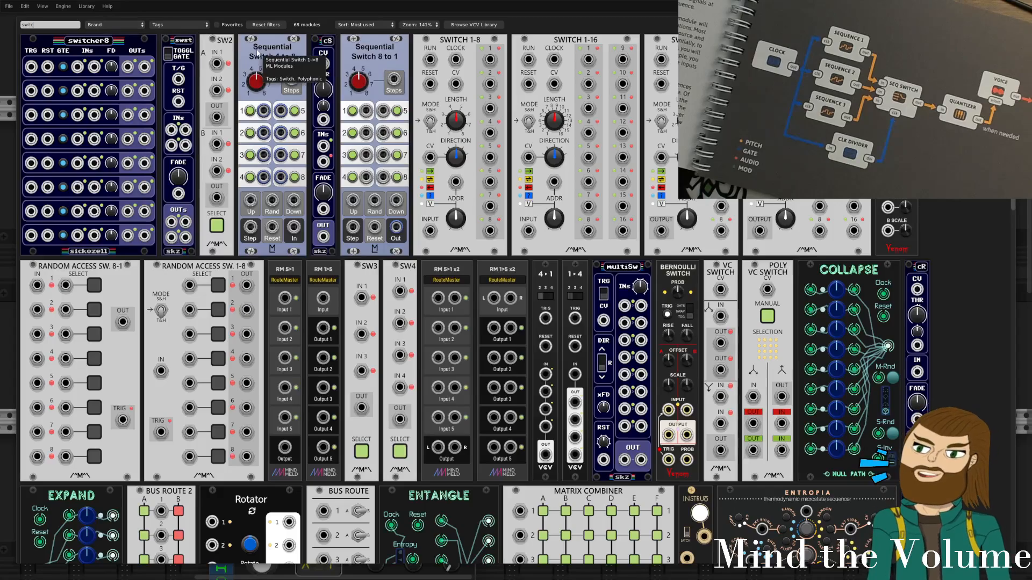
click(379, 60)
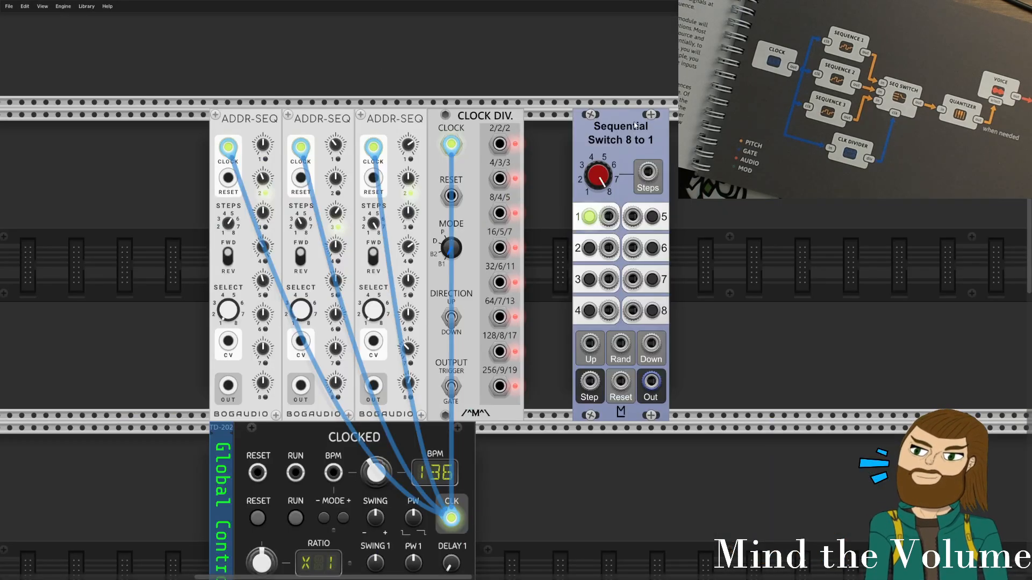
drag(635, 125, 588, 127)
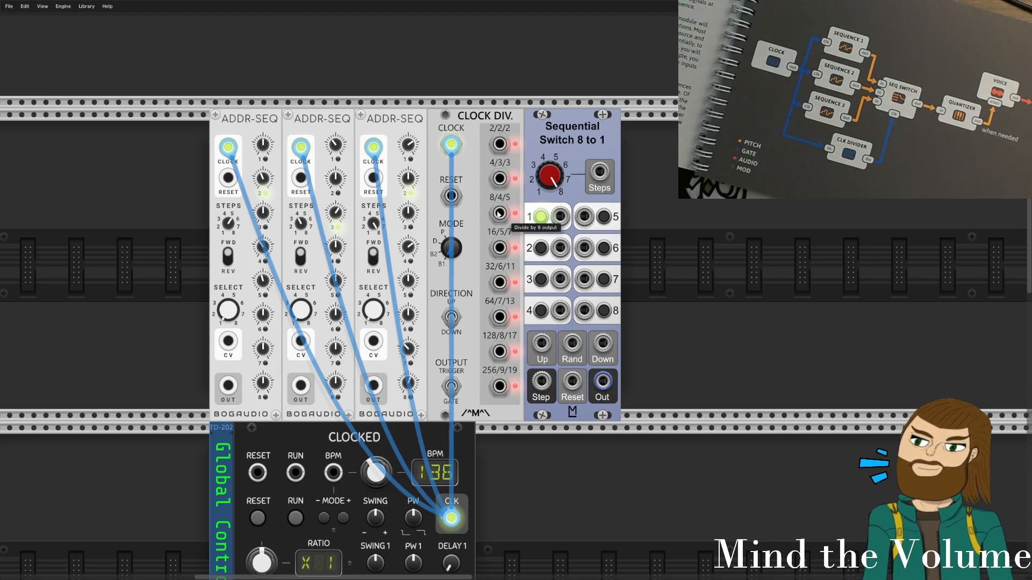
Patch the Clock Divider's divide-by-8 output into the sequential switch's Rand input and set the switch to 3 steps.
drag(499, 213, 573, 343)
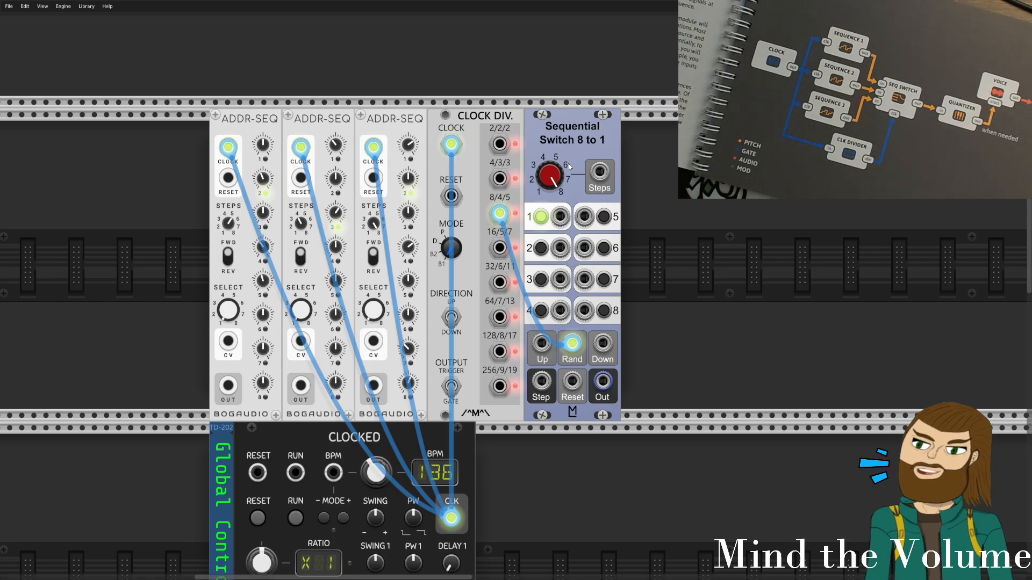
mouse_move(554, 189)
mouse_down()
mouse_move(554, 211)
mouse_move(548, 176)
mouse_up()
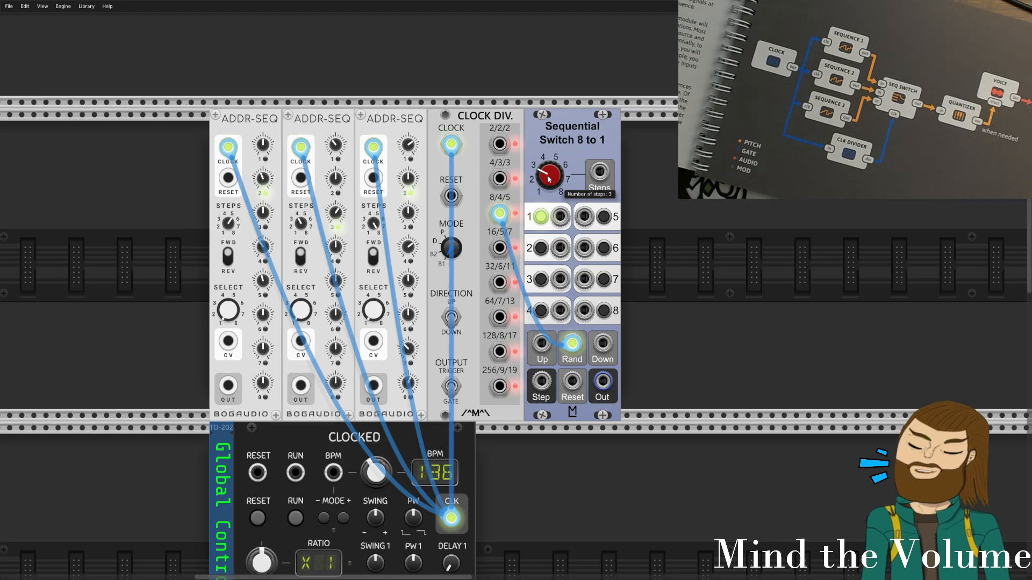
Patch the first, second and third ADDR-SEQ outputs into inputs 1, 2 and 3 of the sequential switch with orange cables.
drag(373, 385, 560, 218)
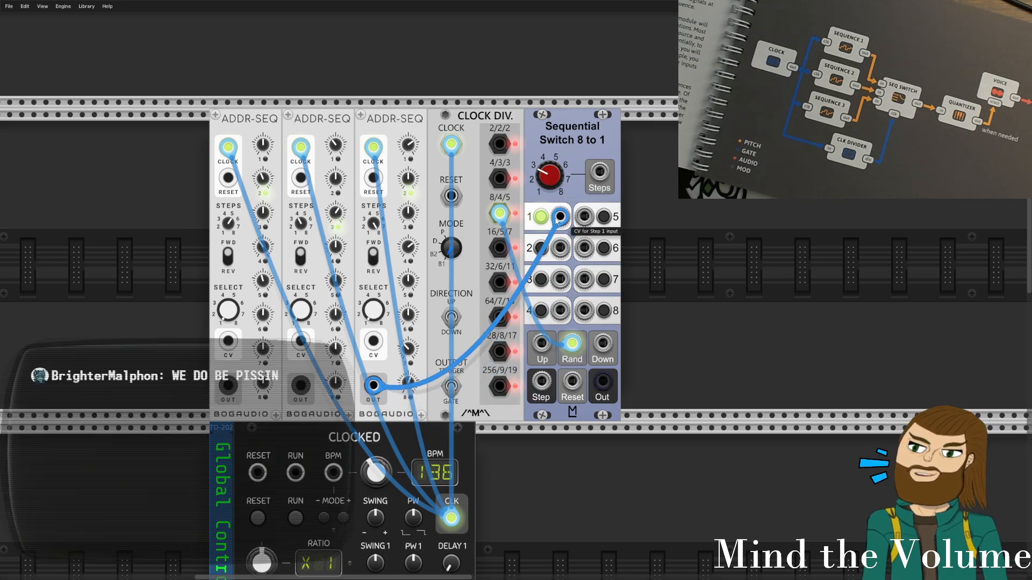
key(1)
key(2)
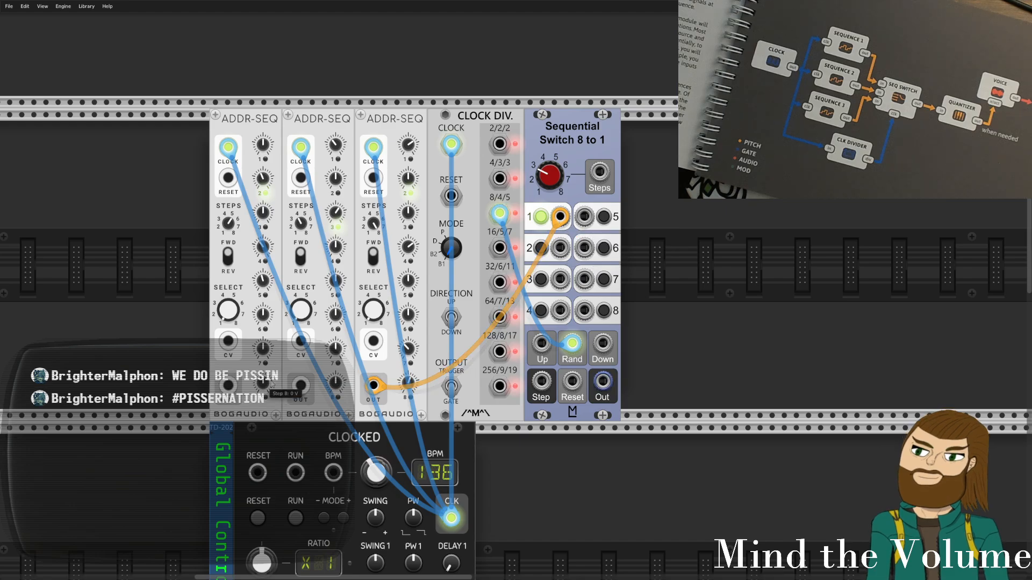
drag(300, 385, 612, 330)
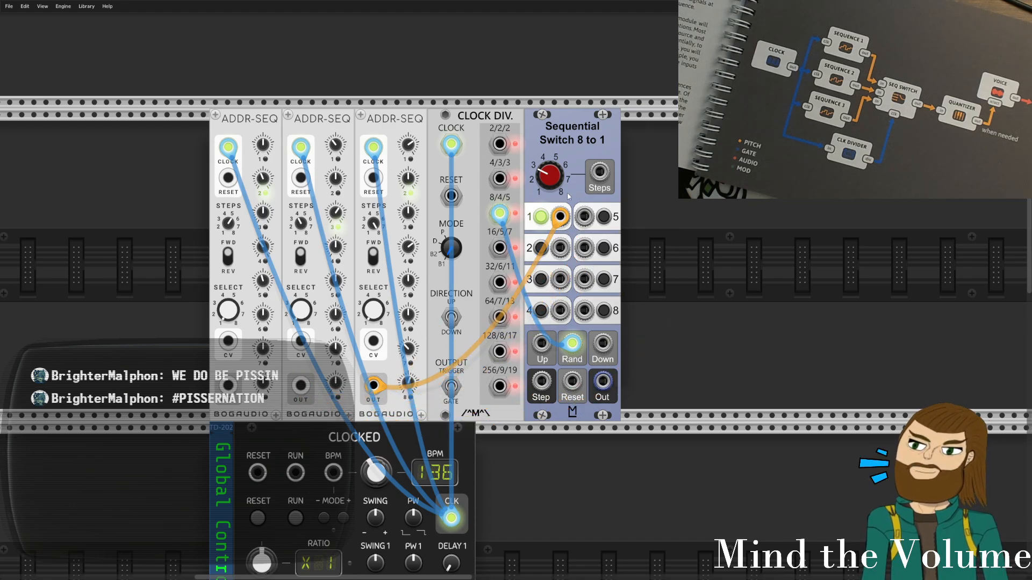
drag(560, 216, 559, 279)
drag(300, 386, 560, 248)
drag(228, 385, 560, 216)
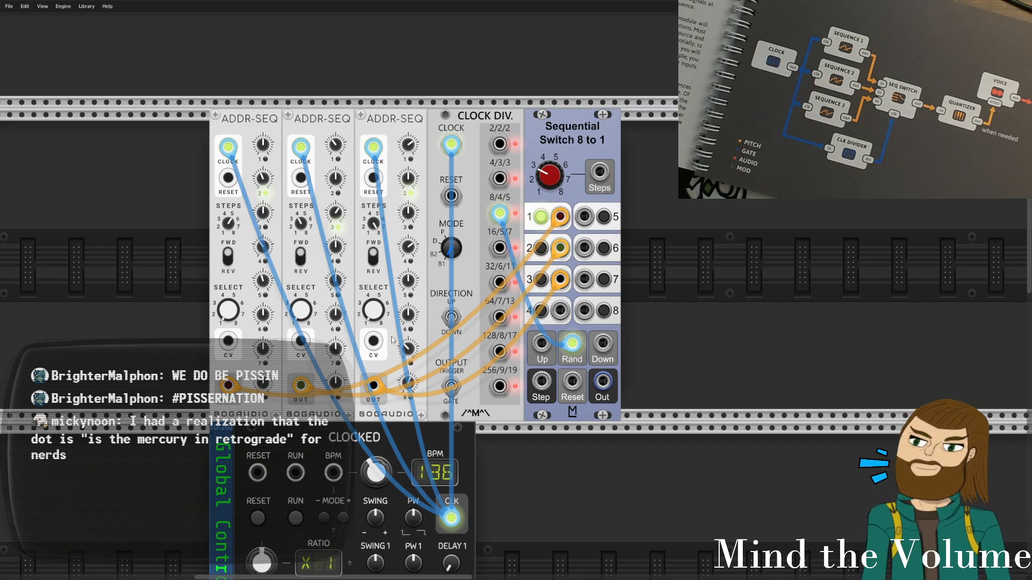
Search the module library for "qua", add the VCV Quantizer (QNT) and place it flush beside the Sequential Switch 8 to 1.
drag(771, 268, 591, 276)
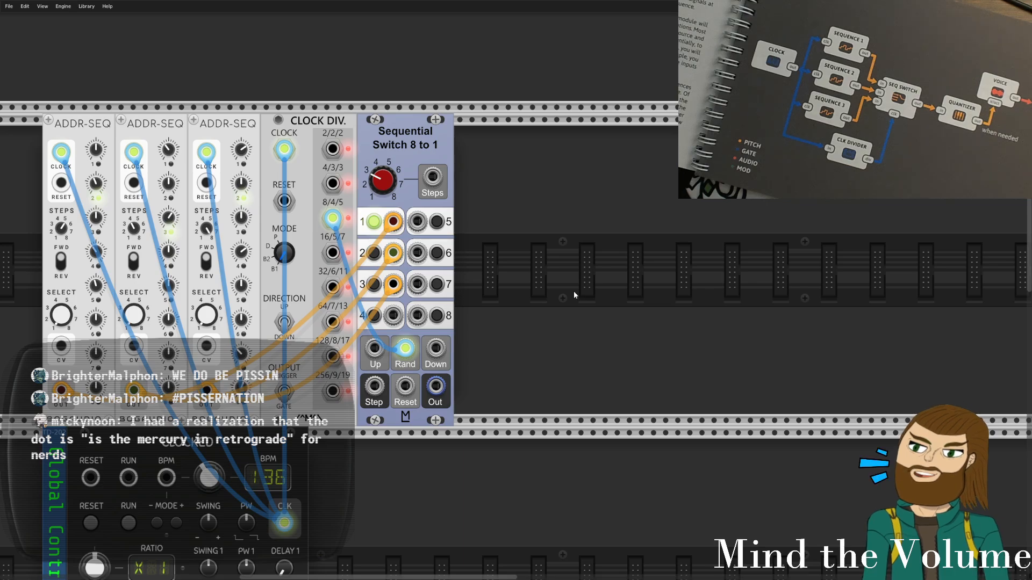
drag(521, 313, 562, 272)
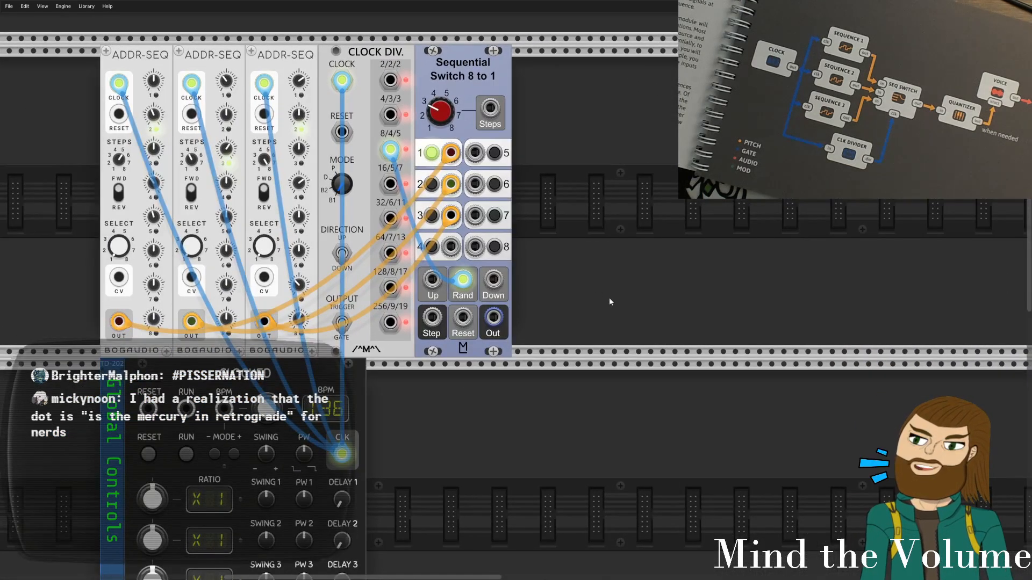
drag(624, 281, 571, 289)
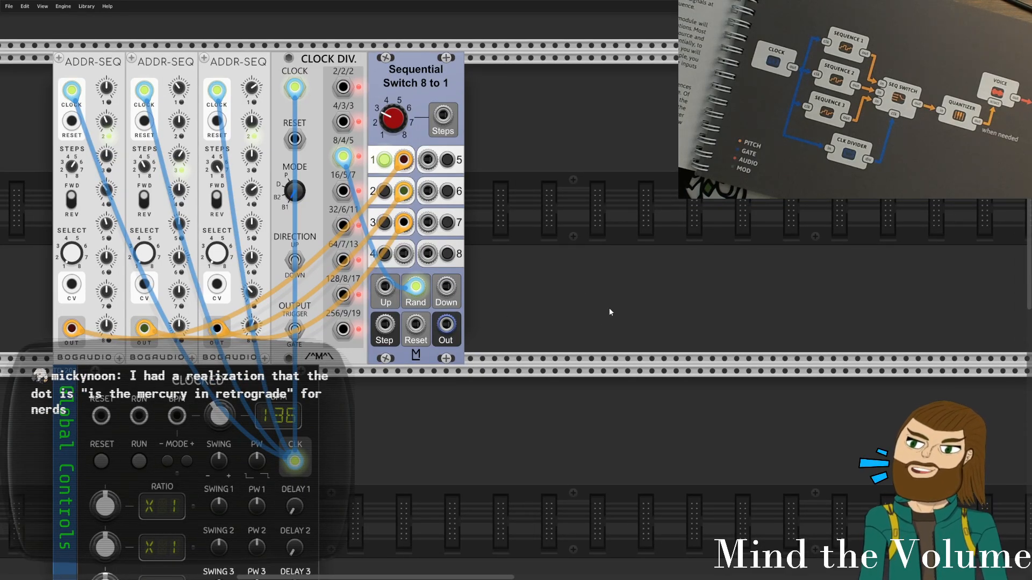
drag(541, 292, 489, 275)
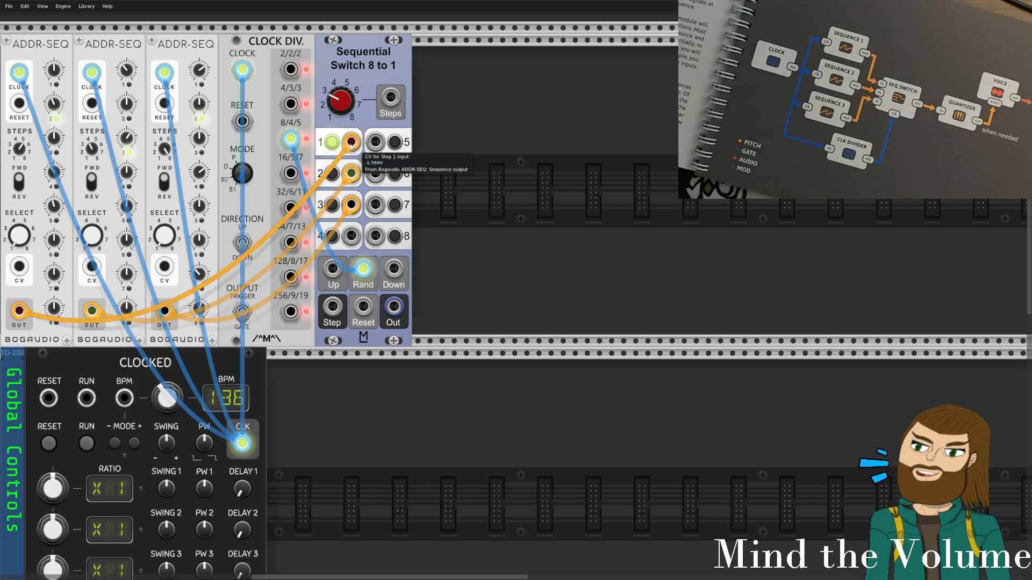
right_click(568, 122)
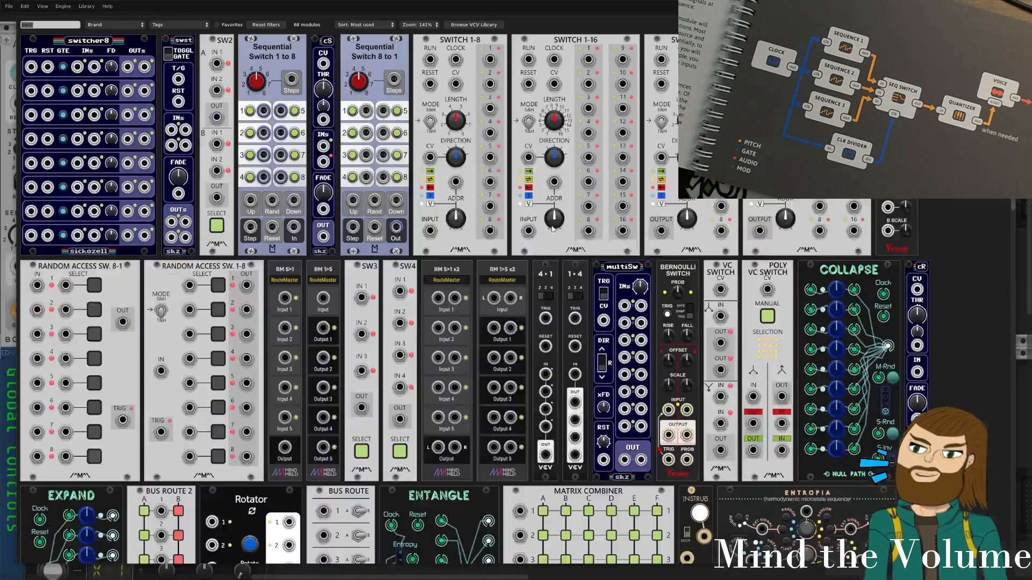
click(134, 25)
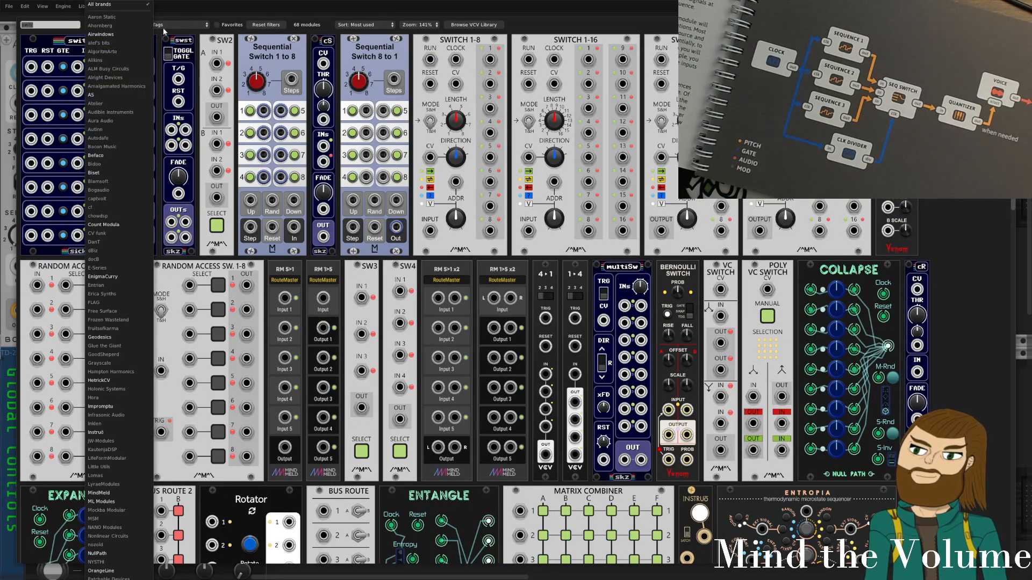
click(164, 25)
click(163, 25)
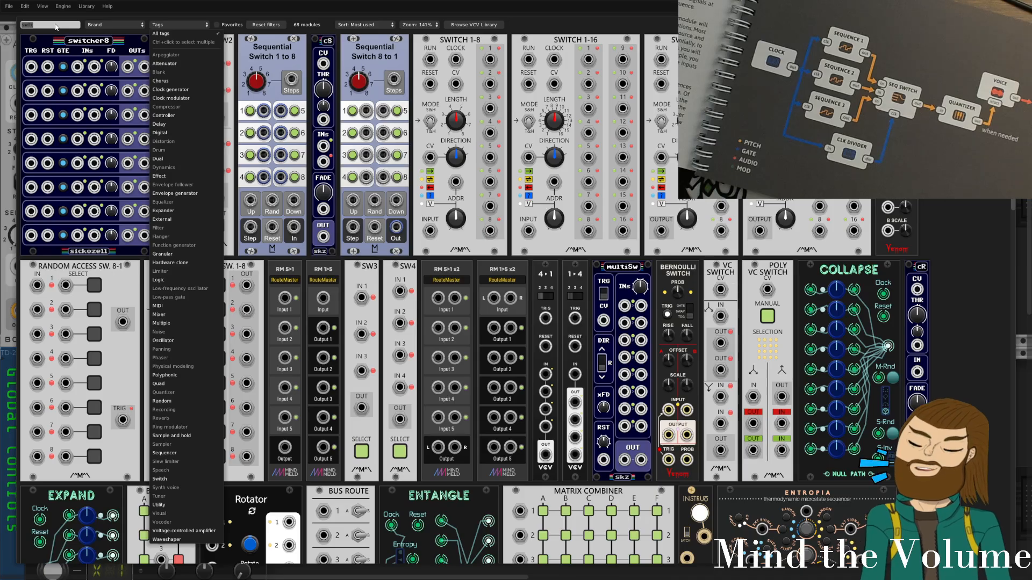
text(qua)
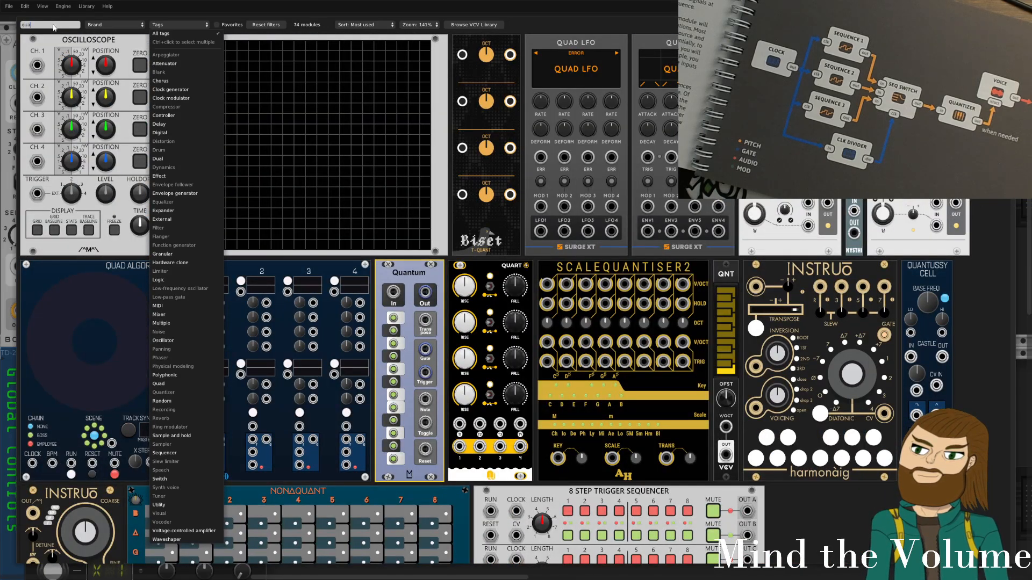
click(44, 30)
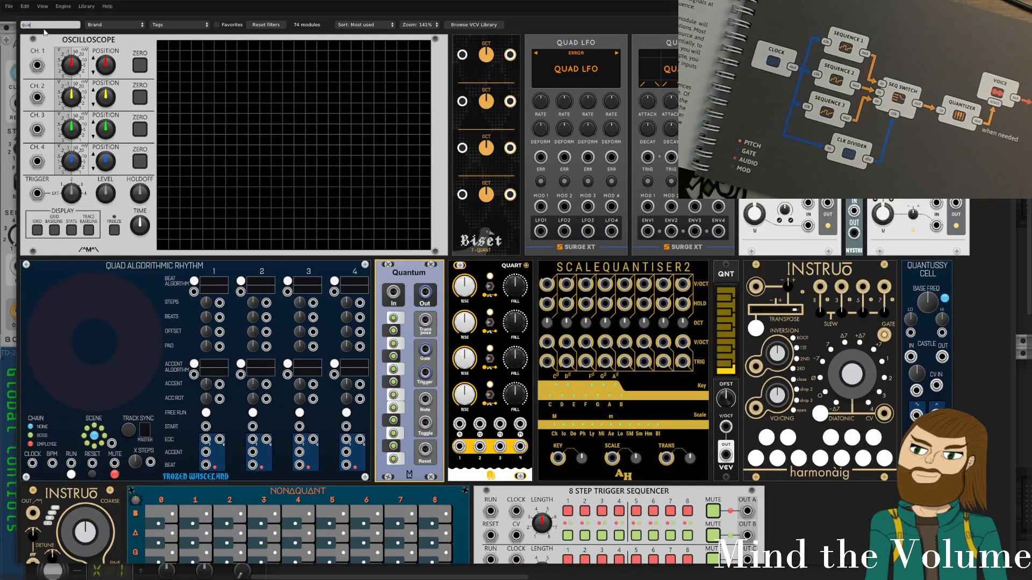
click(727, 283)
drag(551, 57, 430, 56)
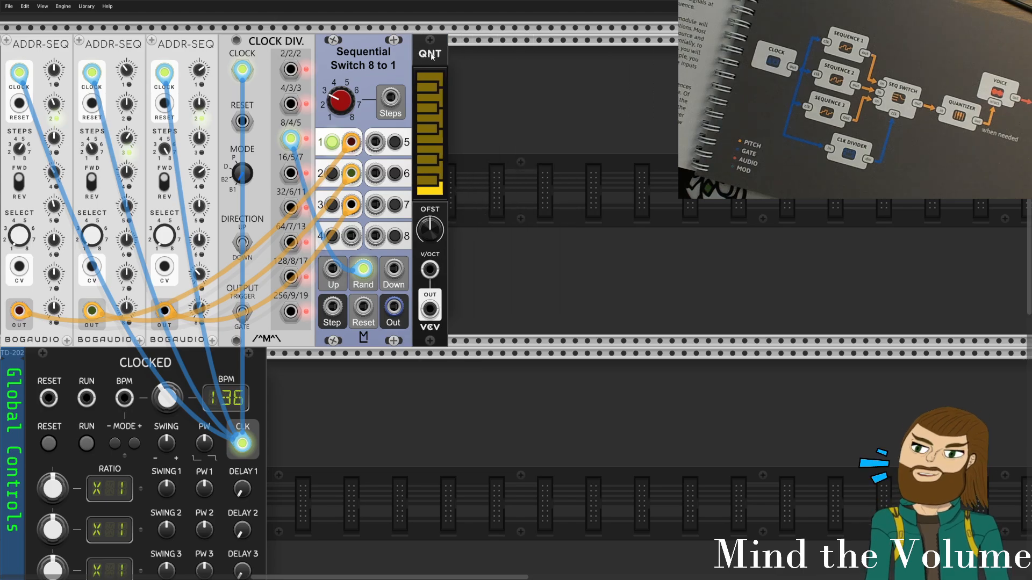
Patch the sequential switch's output into the quantizer's V/OCT input and disable several quantizer notes, mainly in the upper half of its scale.
drag(394, 307, 430, 270)
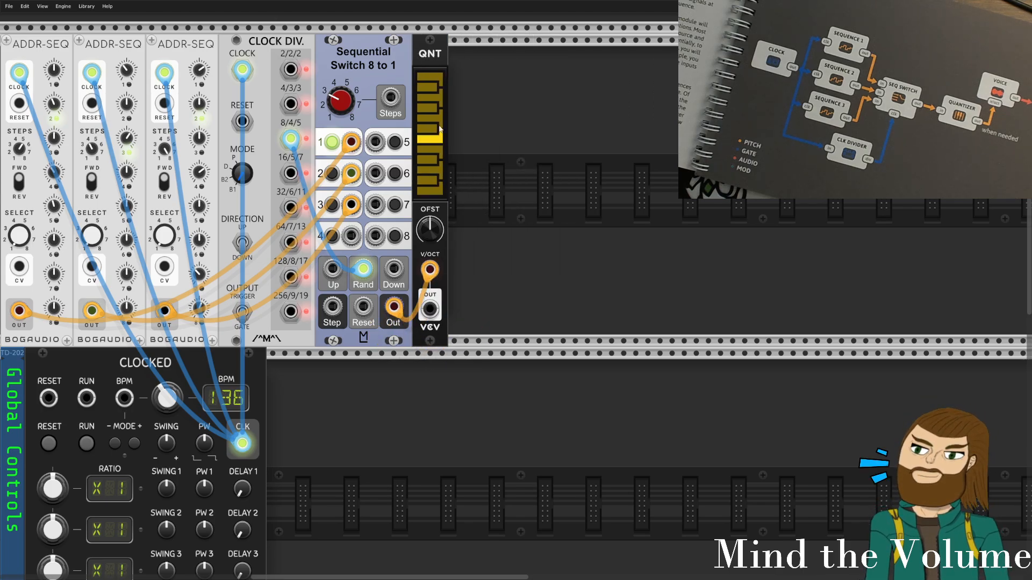
click(436, 97)
click(431, 119)
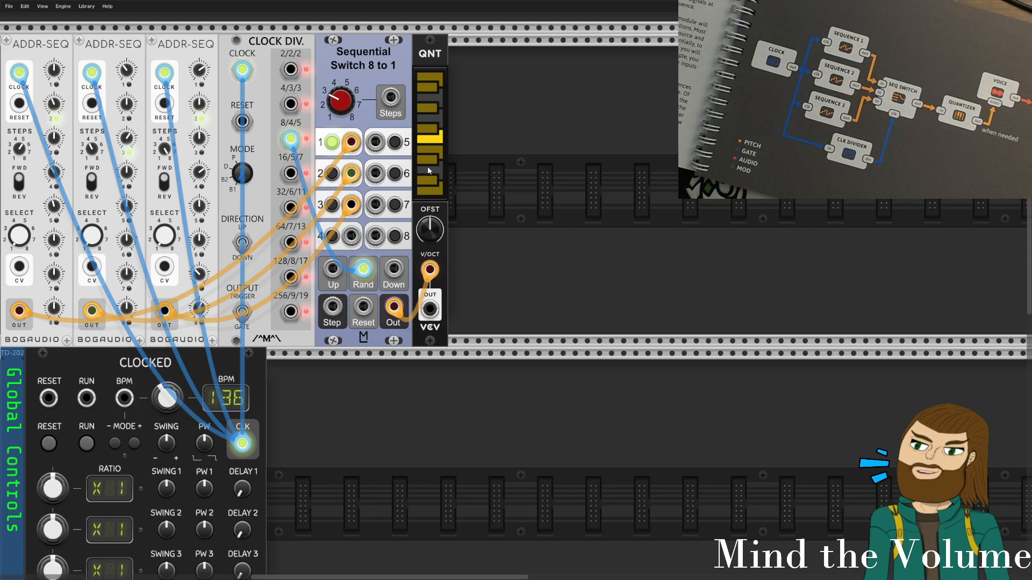
click(434, 90)
right_click(432, 66)
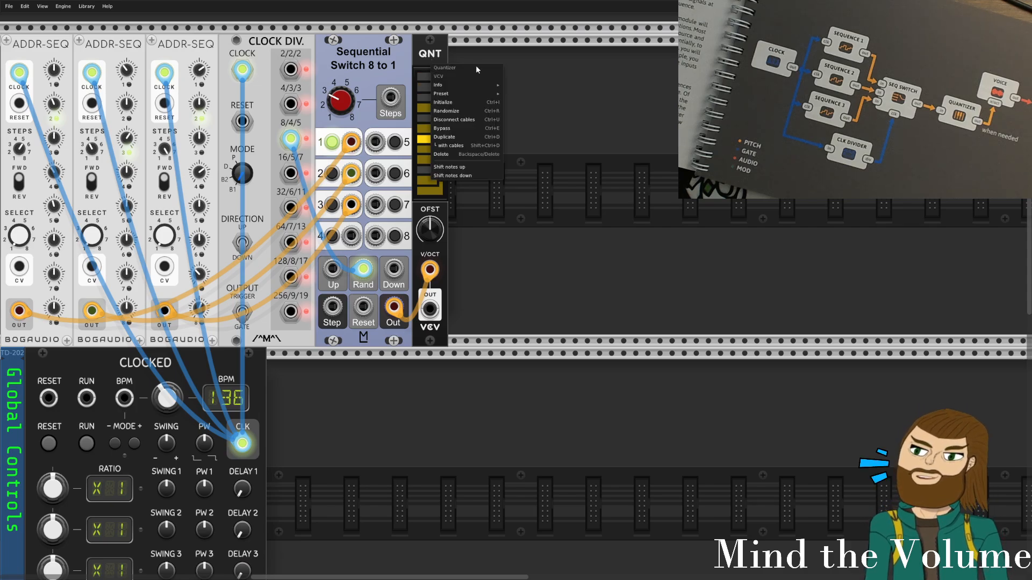
click(436, 60)
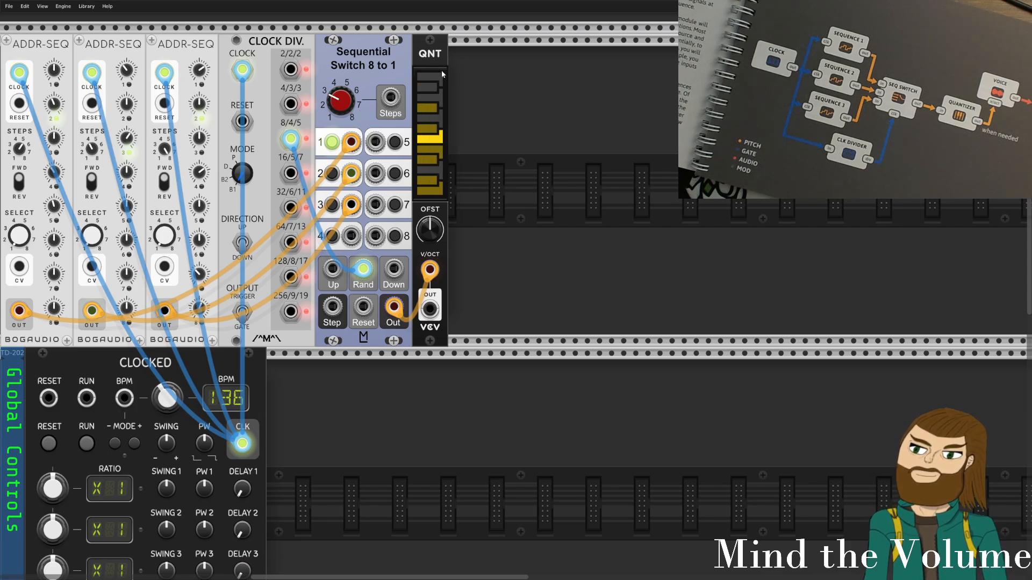
click(430, 151)
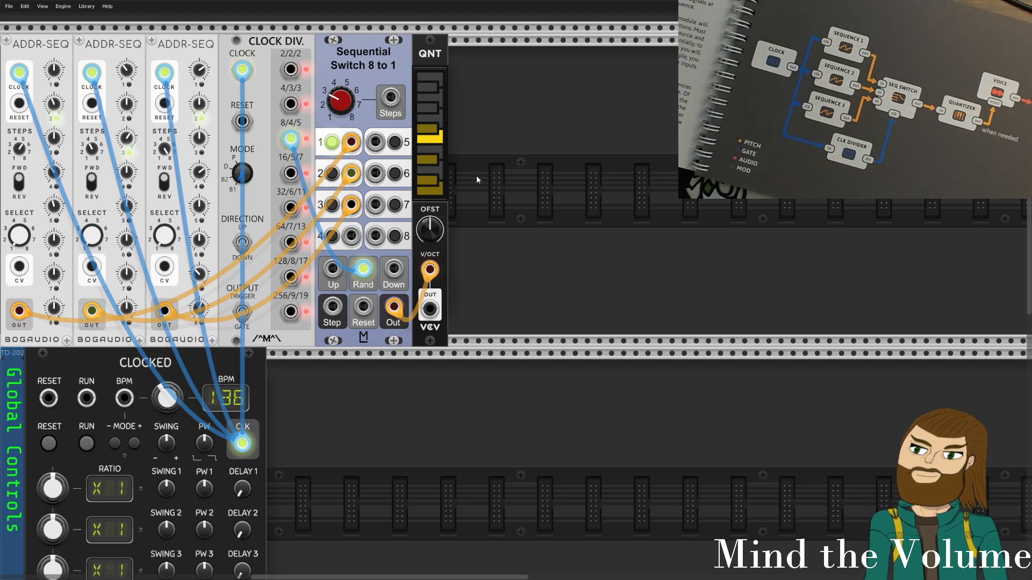
Reopen the module library and clear its search text.
right_click(619, 225)
click(180, 25)
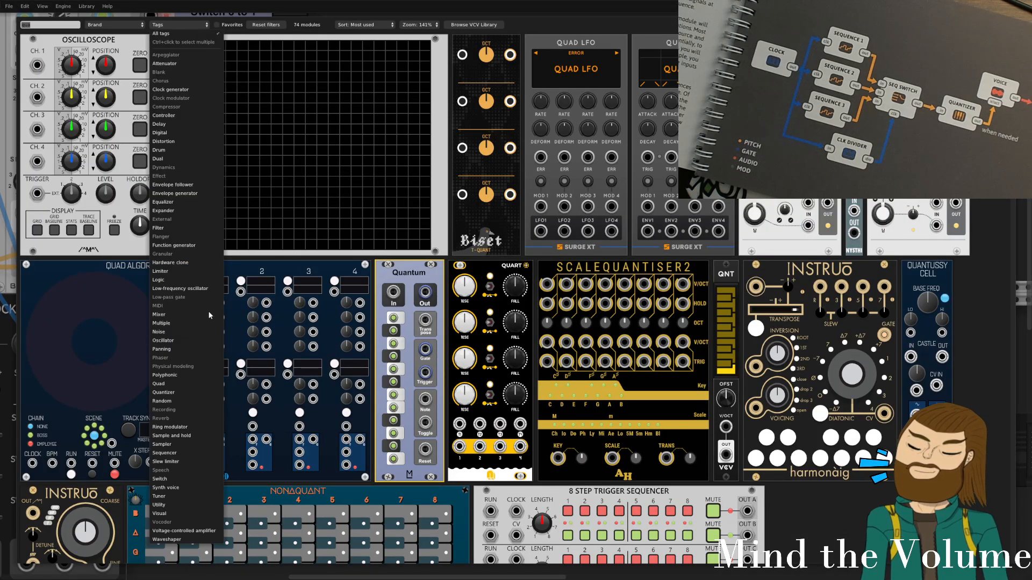
click(67, 27)
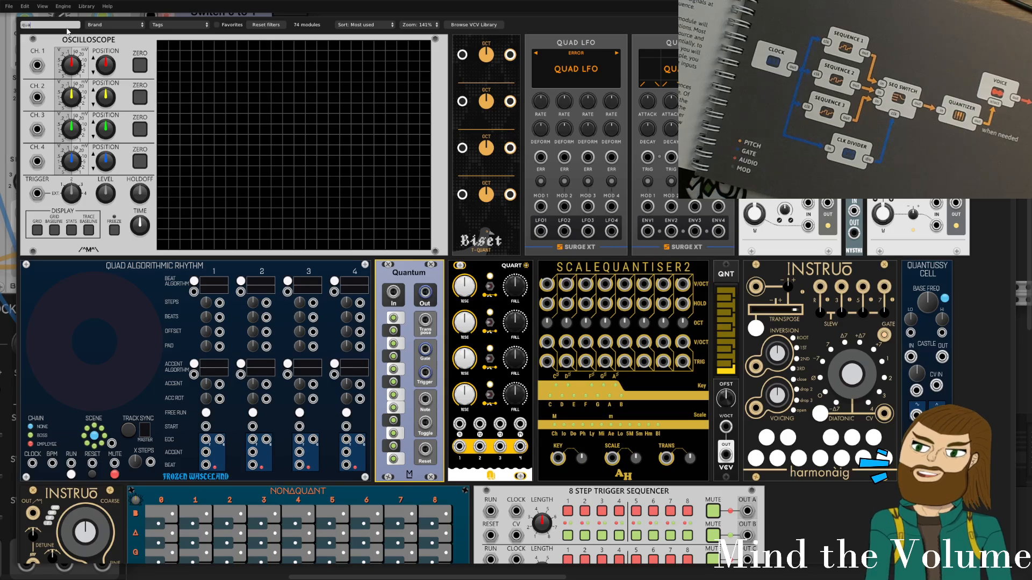
key(BackSpace)
key(BackSpace)
key(BackSpace)
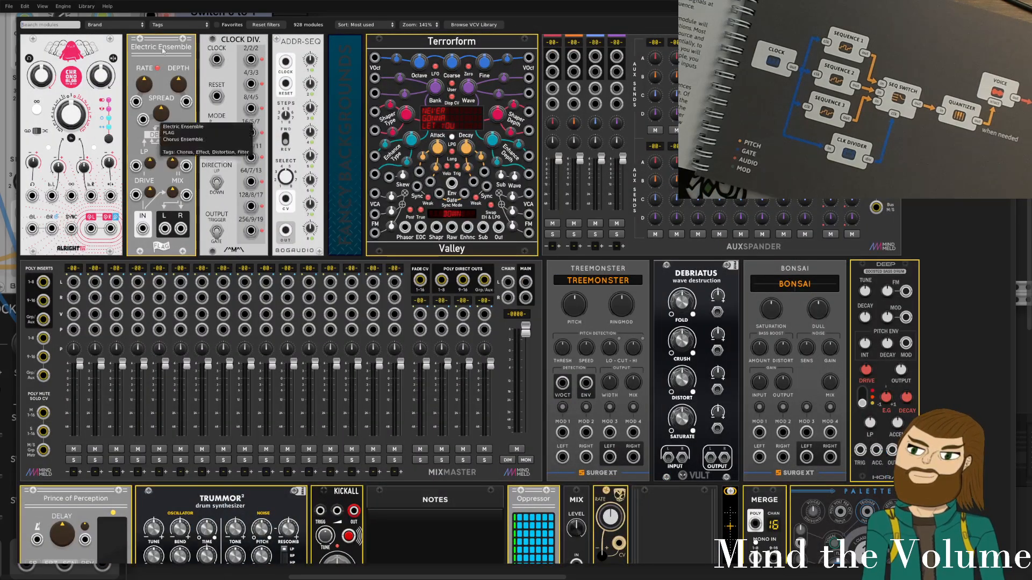
Filter the library by the Synth voice tag and examine the listed modules for a suitable voice.
click(194, 24)
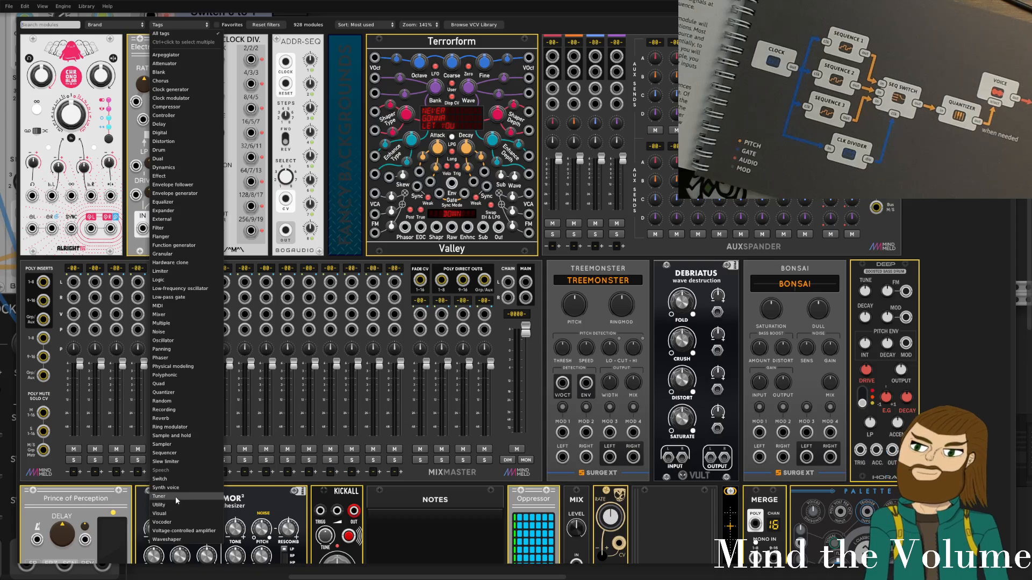
click(187, 488)
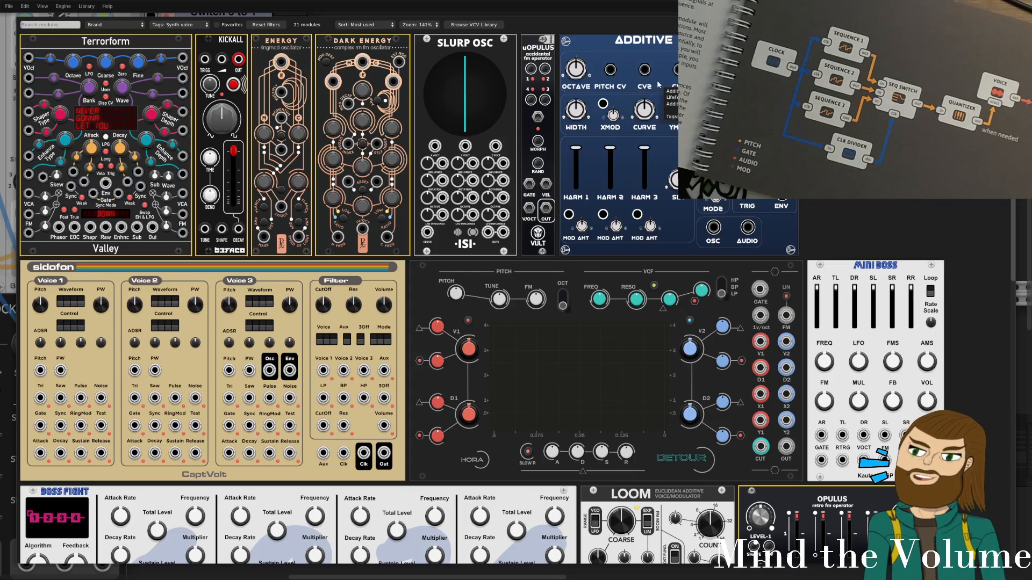
scroll(611, 306, down, 3)
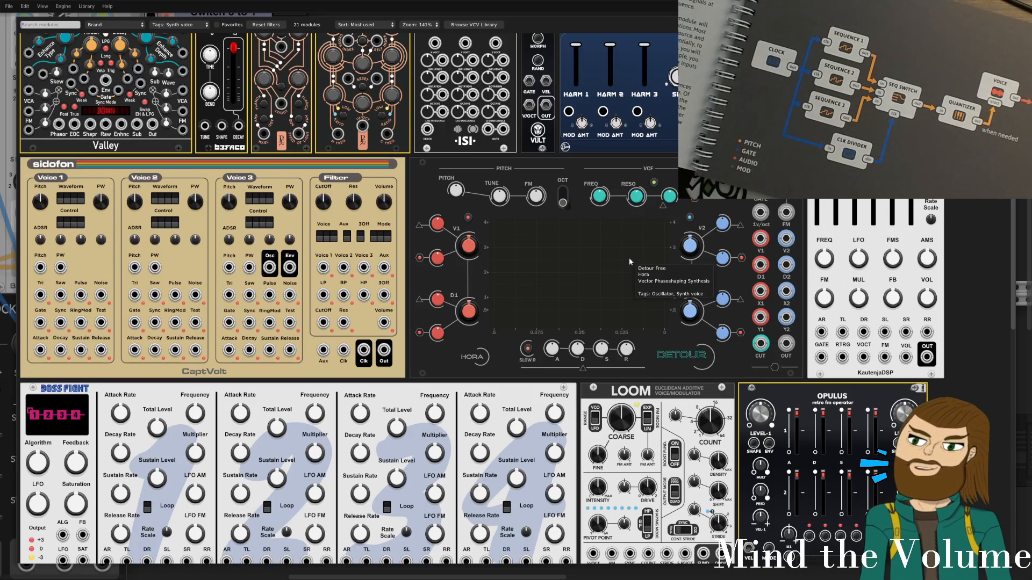
scroll(256, 288, down, 5)
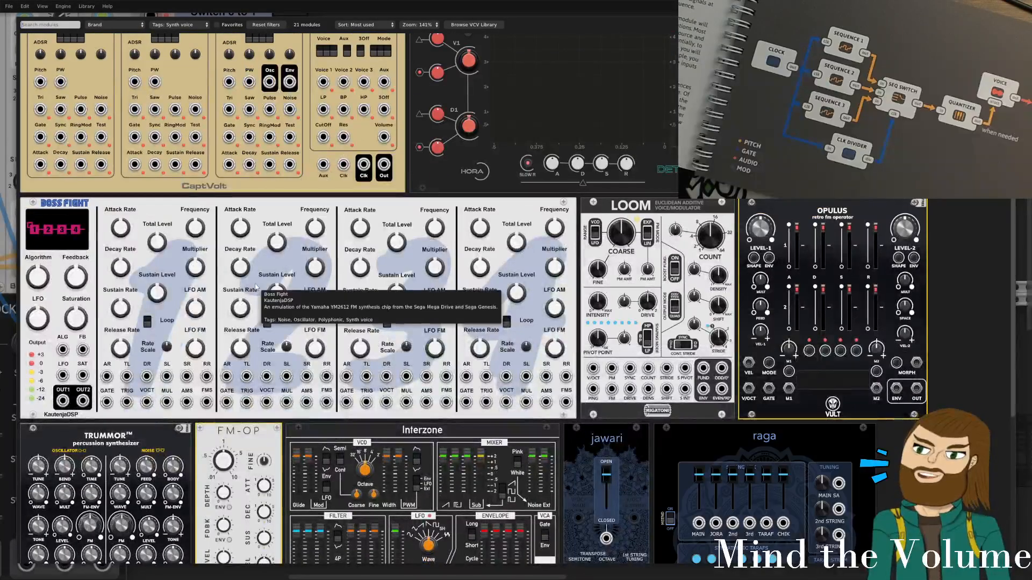
scroll(256, 288, down, 5)
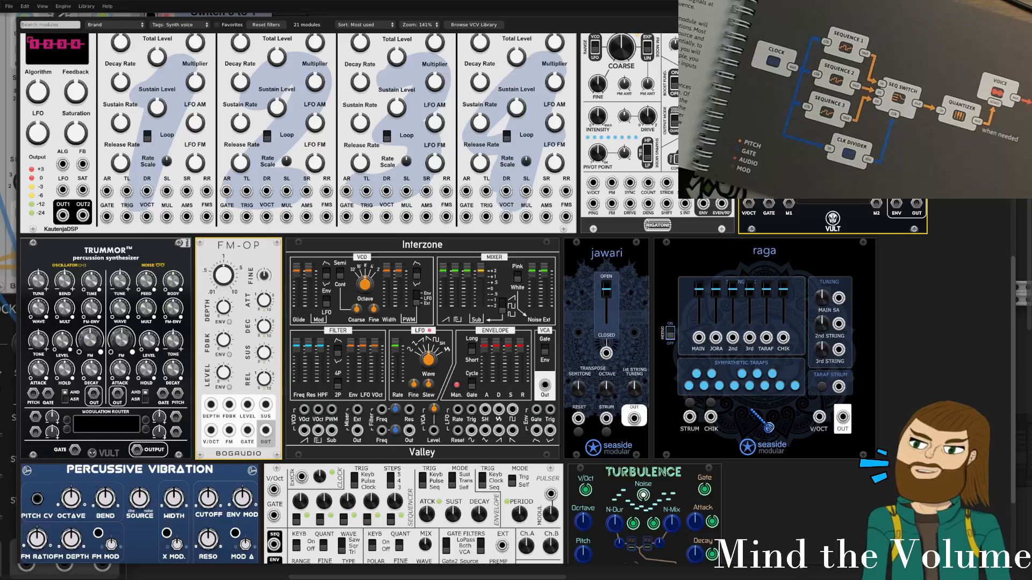
scroll(692, 360, down, 3)
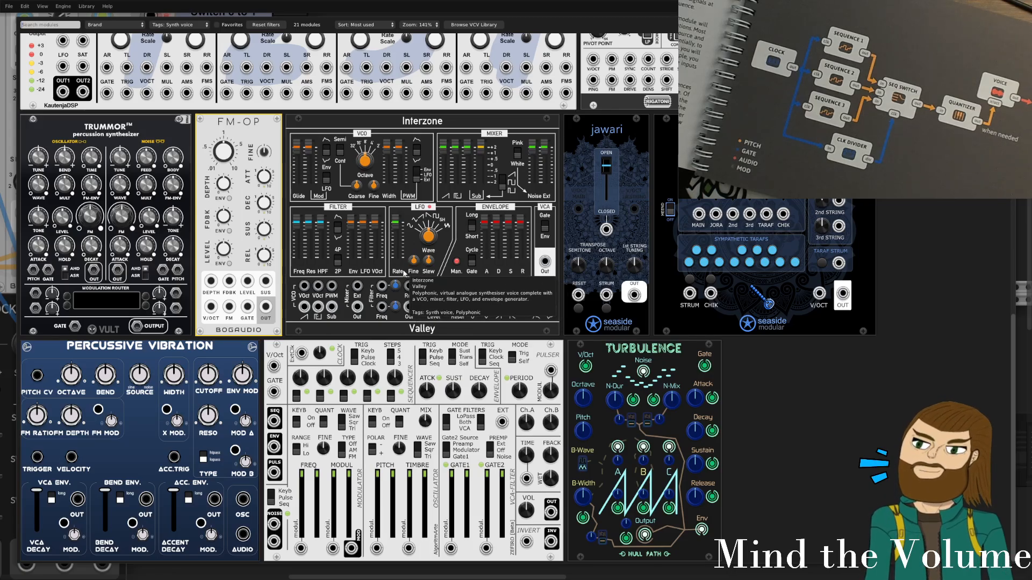
scroll(403, 273, down, 1)
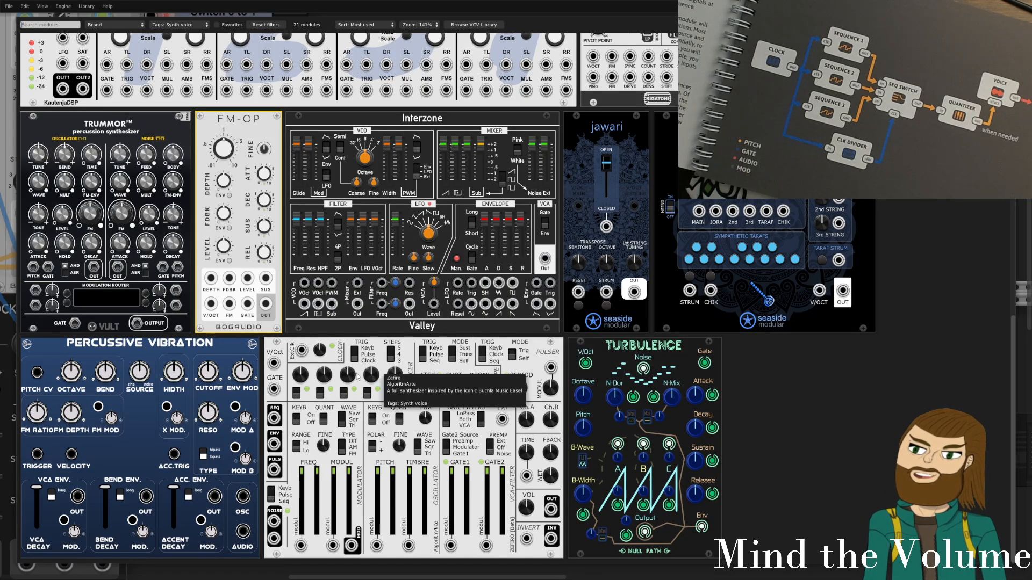
scroll(358, 376, up, 5)
Filter the library by the Oscillator tag instead, add Befaco's EvenVCO and place it flush beside the quantizer.
click(170, 25)
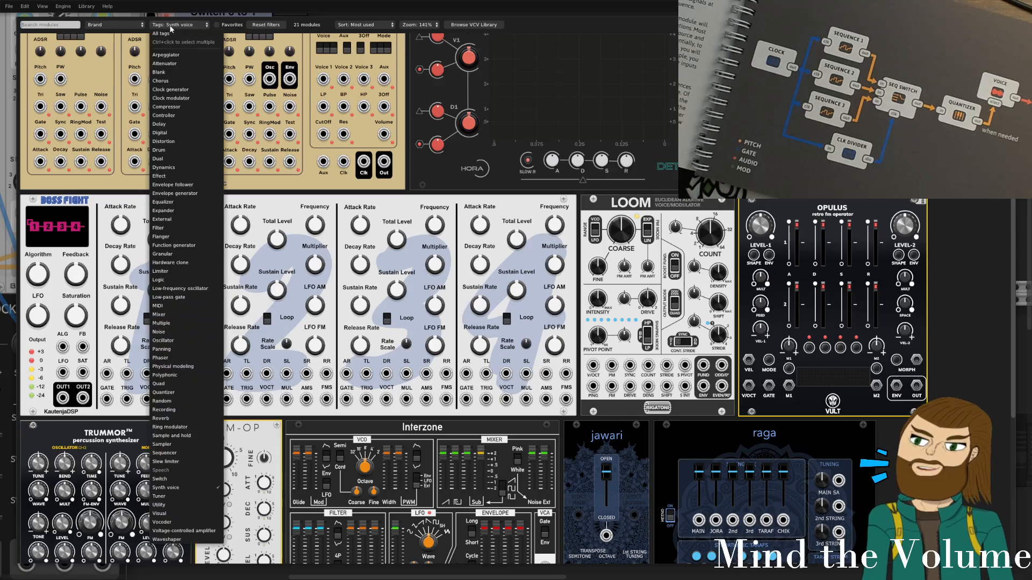
click(188, 340)
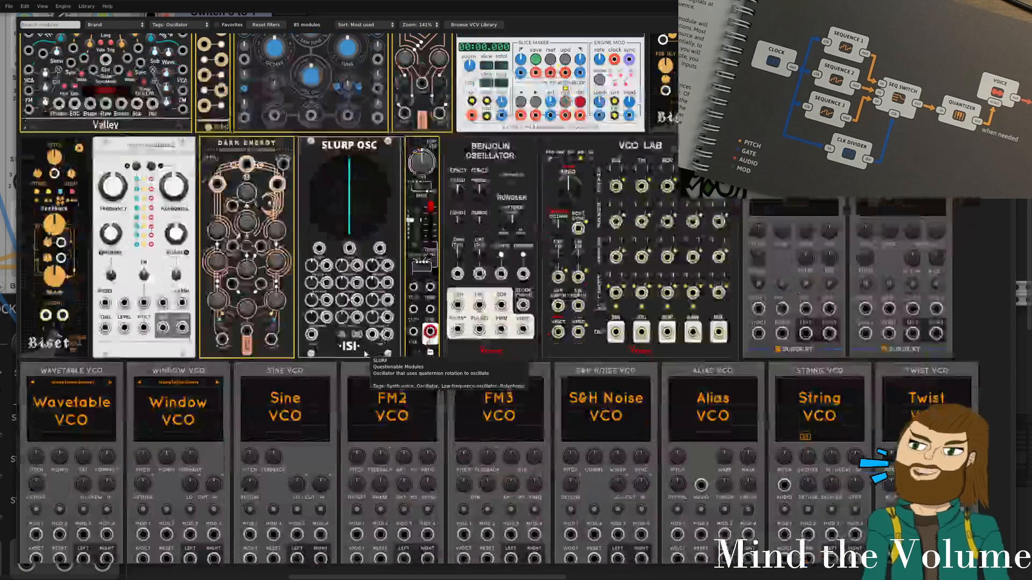
scroll(364, 354, down, 1)
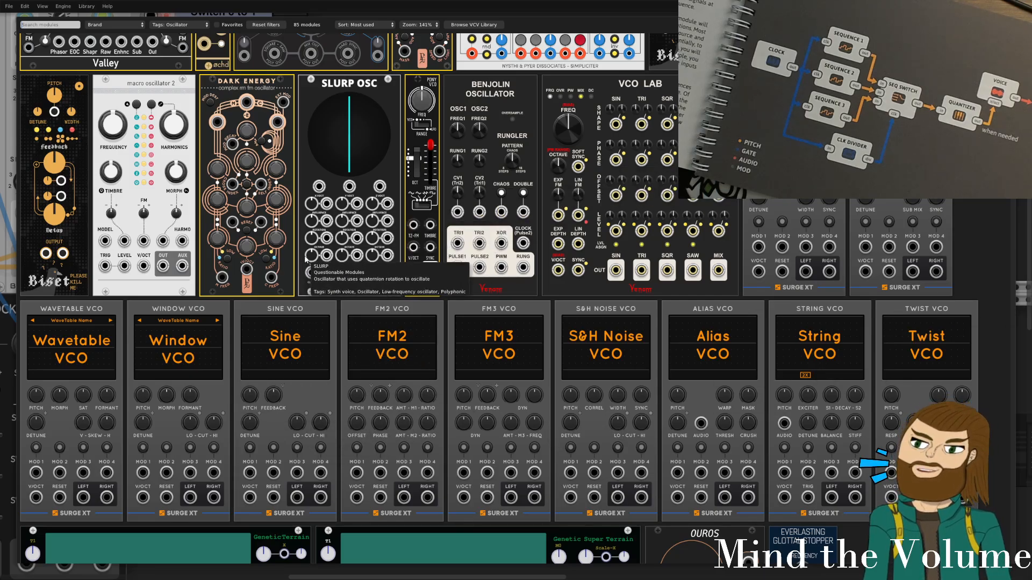
scroll(383, 264, up, 3)
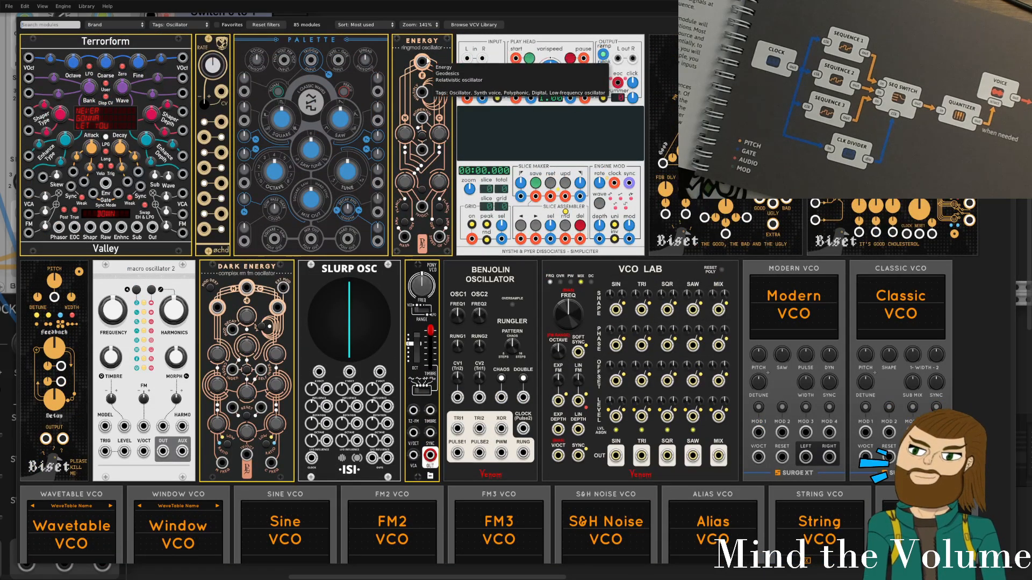
scroll(295, 243, down, 3)
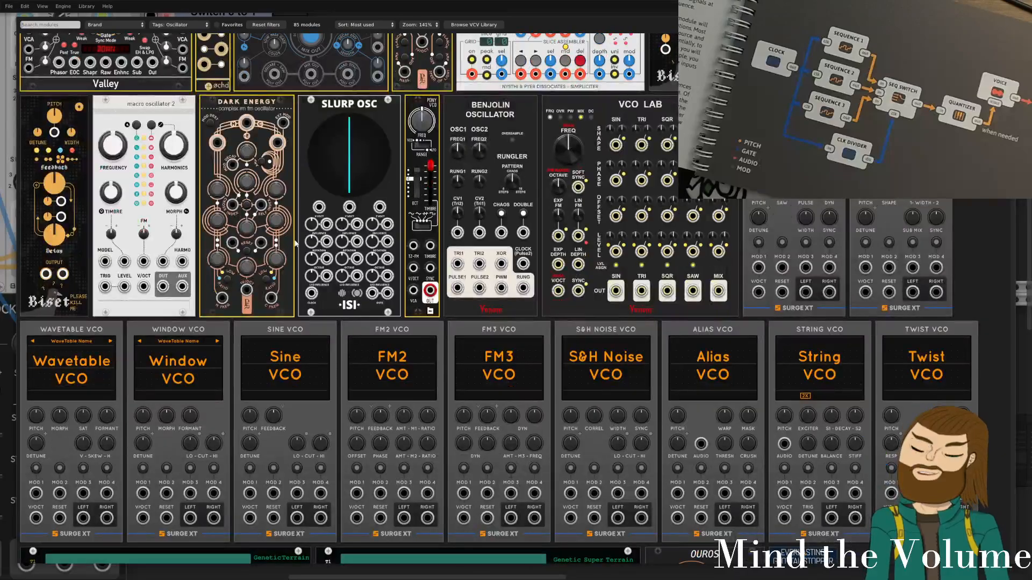
scroll(295, 244, down, 9)
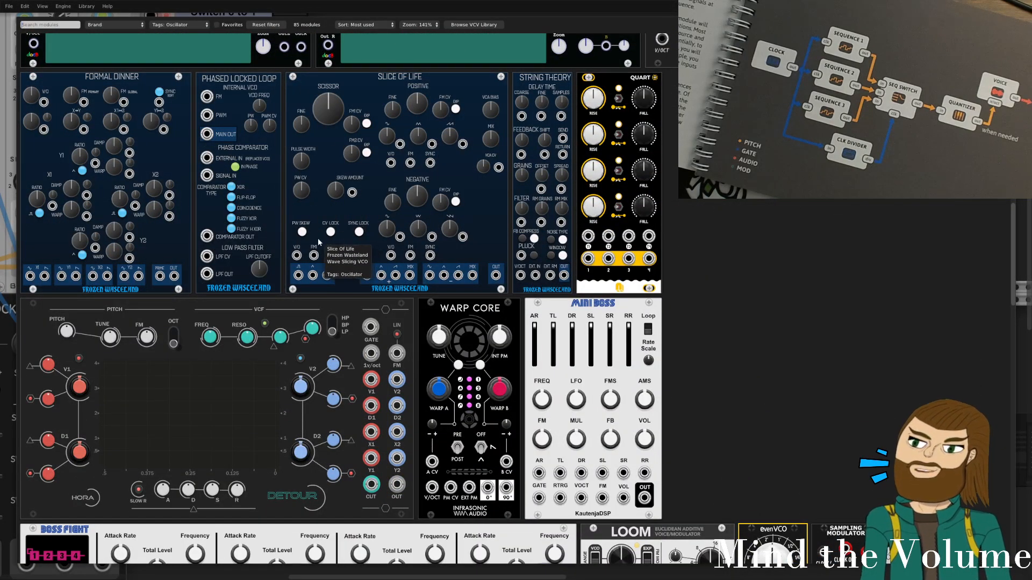
scroll(319, 243, down, 3)
scroll(318, 242, down, 1)
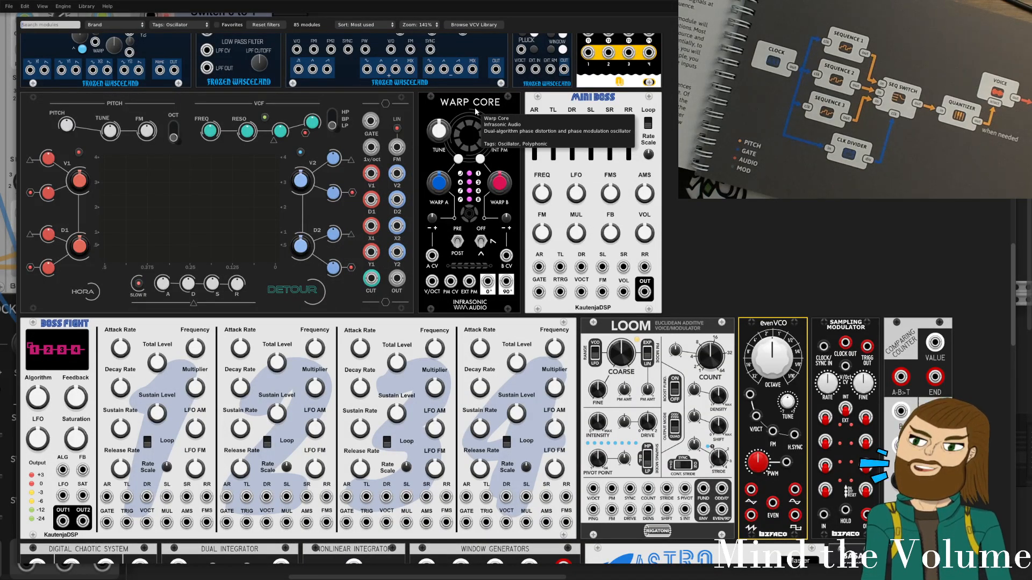
scroll(516, 354, down, 3)
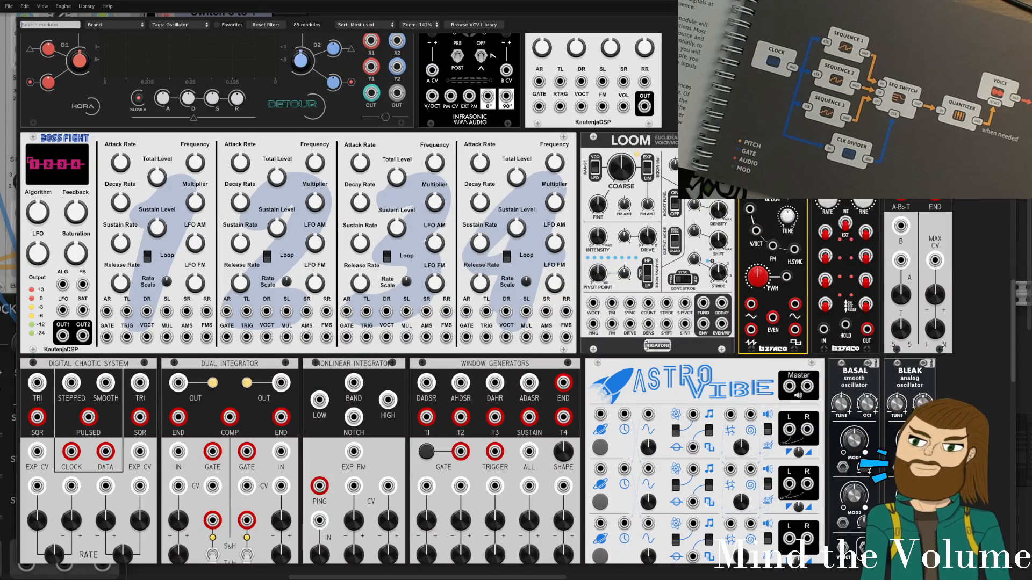
click(771, 225)
drag(666, 72, 816, 168)
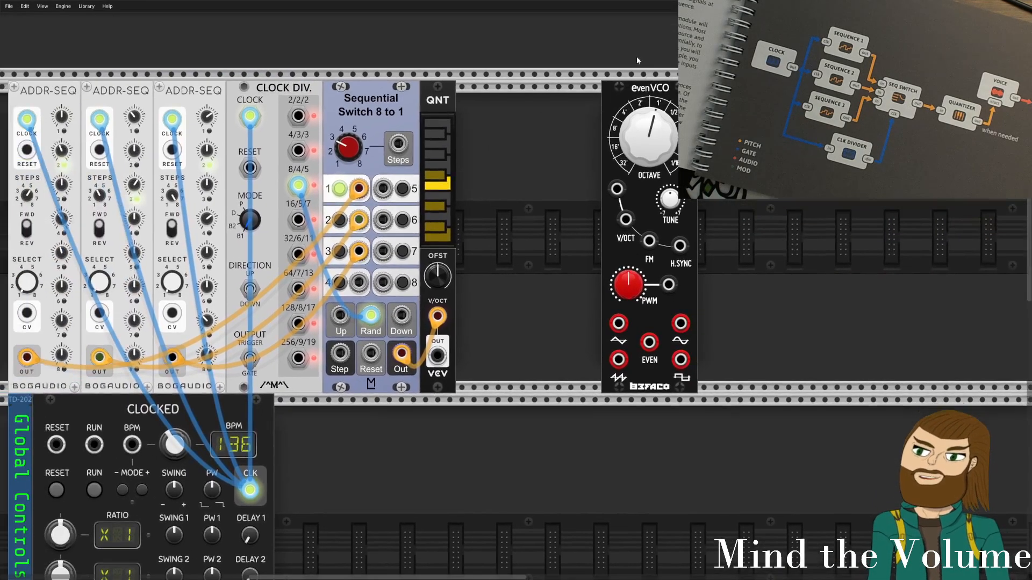
drag(649, 90, 504, 94)
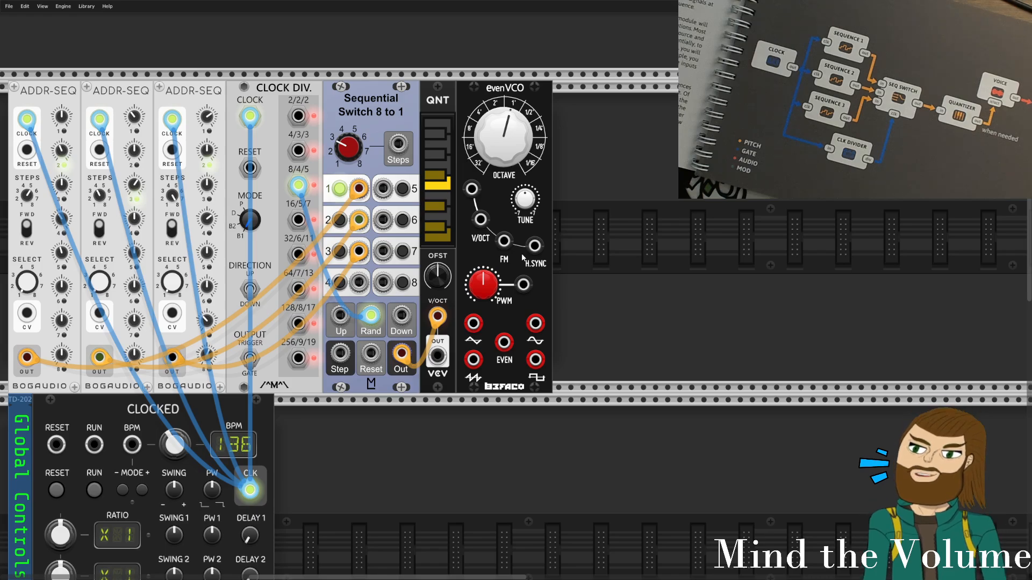
Patch the quantizer's output into EvenVCO's V/OCT input and lower the oscillator's octave setting by one.
drag(437, 356, 488, 225)
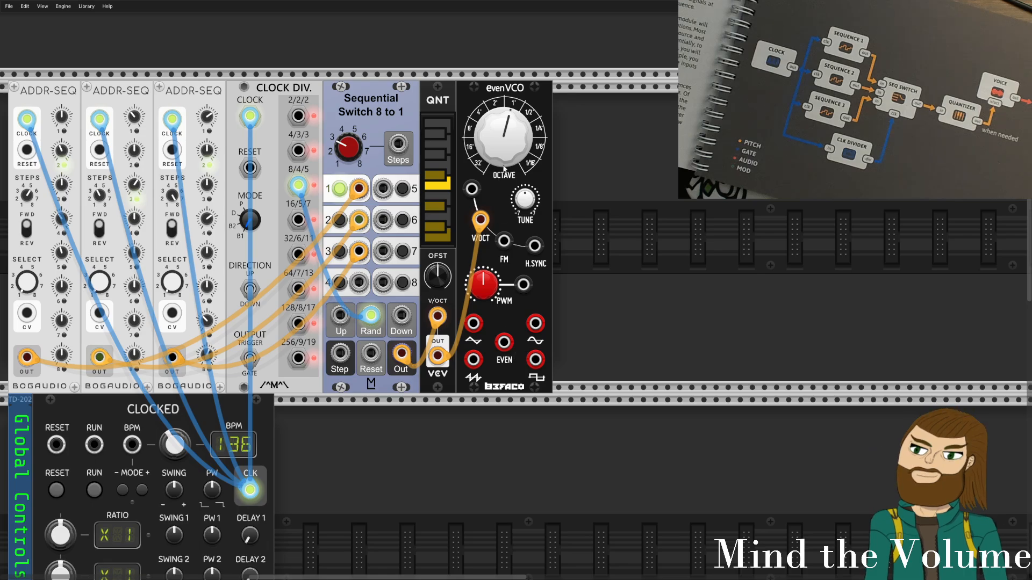
drag(504, 168, 503, 180)
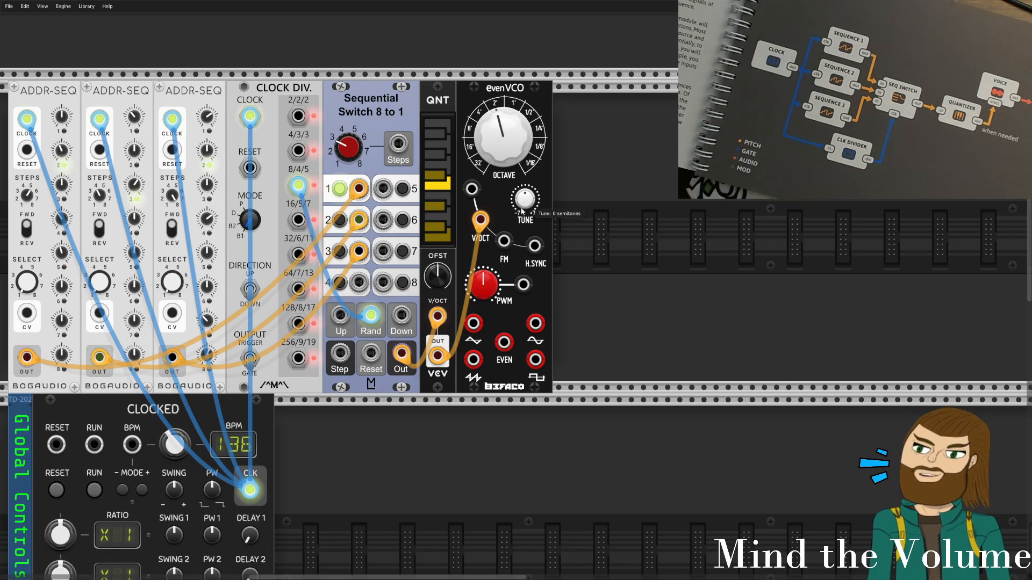
Lower the MixMaster's master fader almost to its minimum.
drag(391, 372, 672, 77)
scroll(656, 207, down, 5)
drag(693, 227, 482, 182)
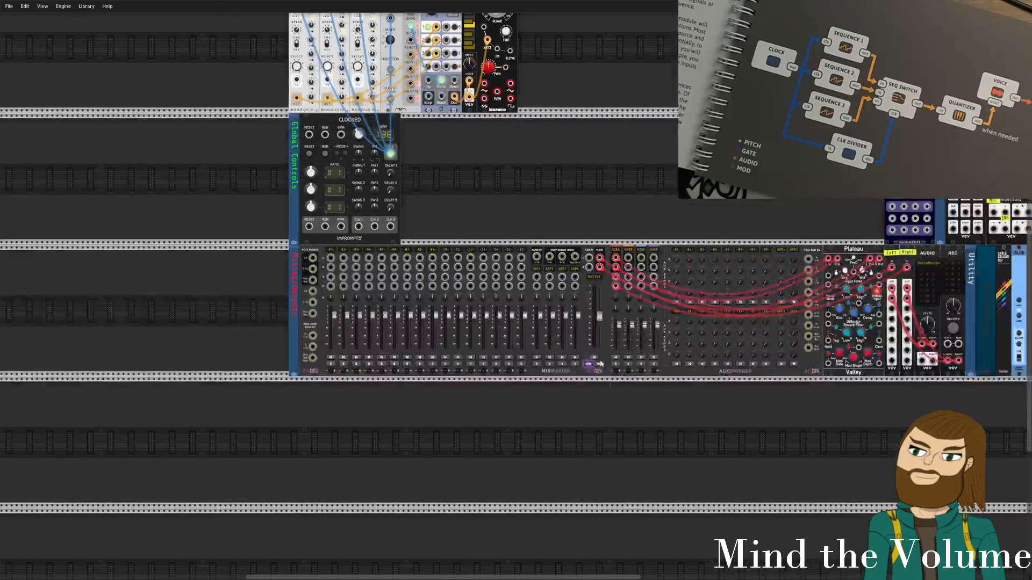
scroll(607, 381, up, 4)
drag(588, 233, 590, 317)
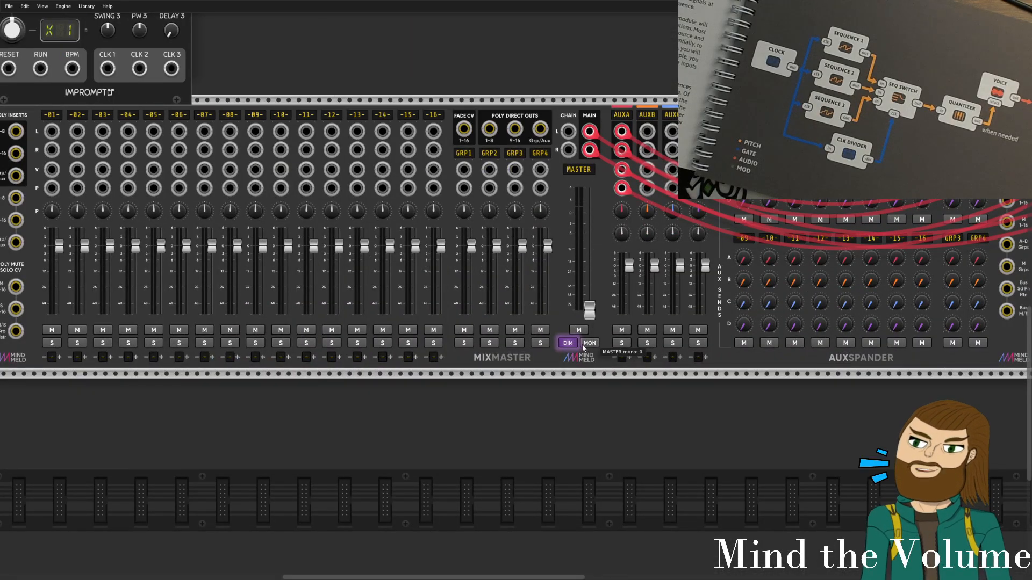
Patch EvenVCO's Even output into the left input of MixMaster channel 1.
drag(422, 130, 582, 284)
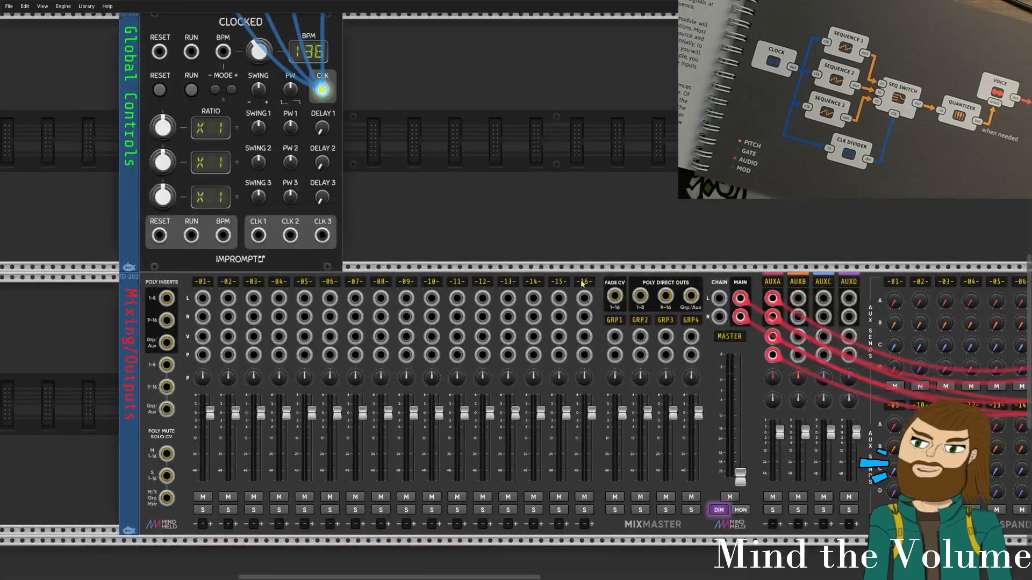
drag(407, 190, 505, 417)
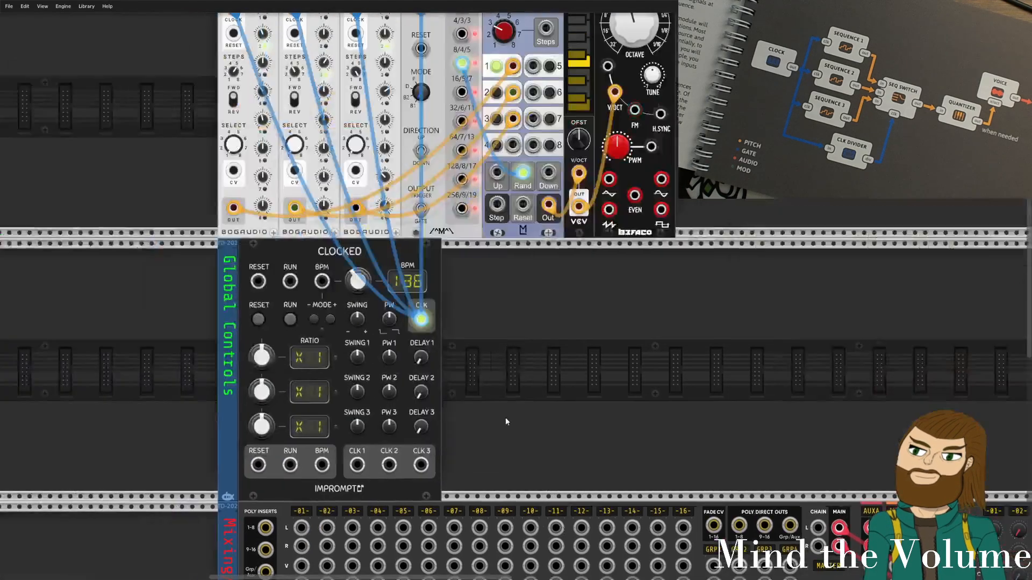
drag(613, 307, 564, 408)
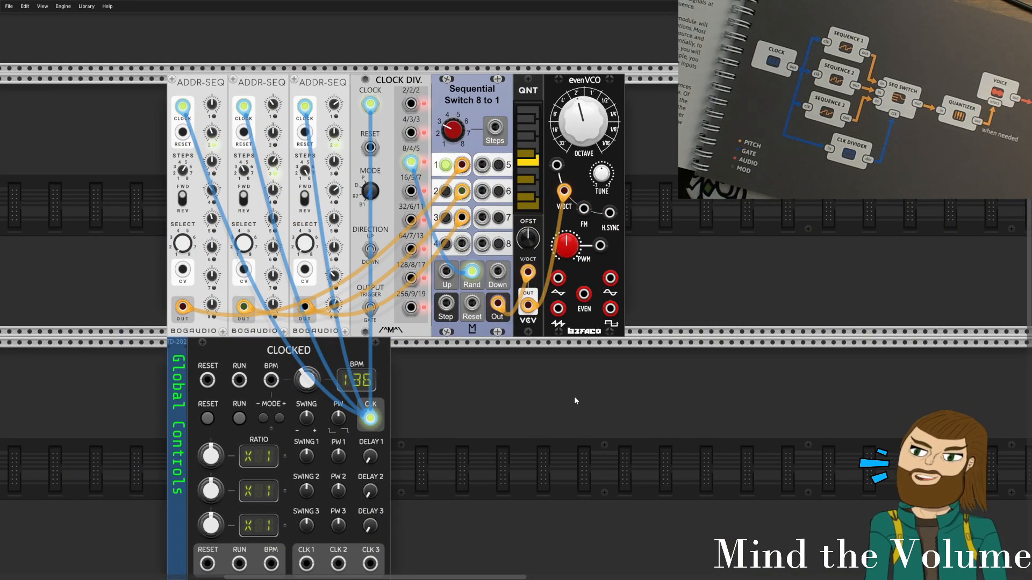
drag(509, 372, 489, 412)
drag(556, 418, 513, 372)
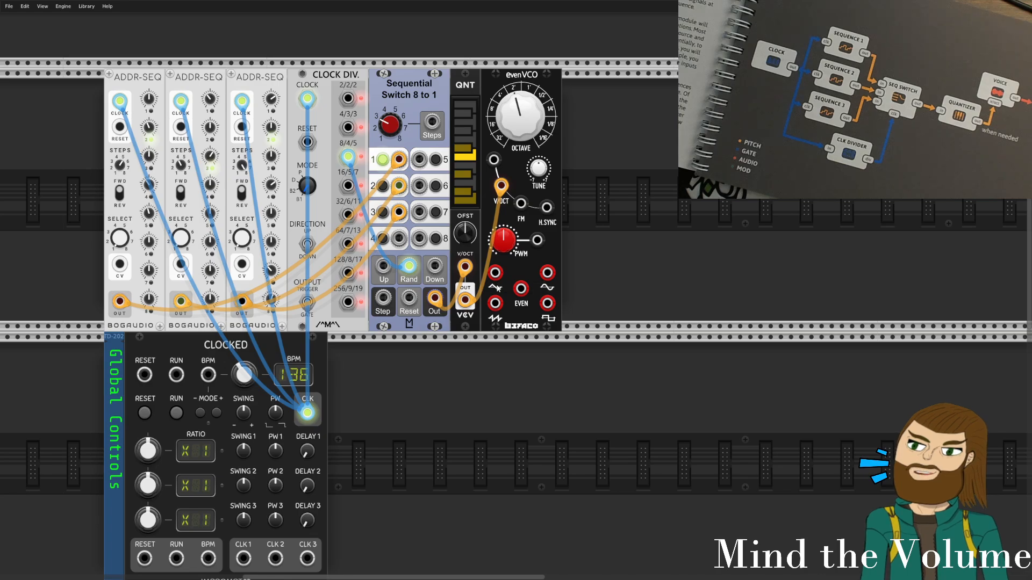
drag(521, 288, 482, 410)
drag(469, 578, 188, 461)
key(1)
drag(450, 367, 496, 198)
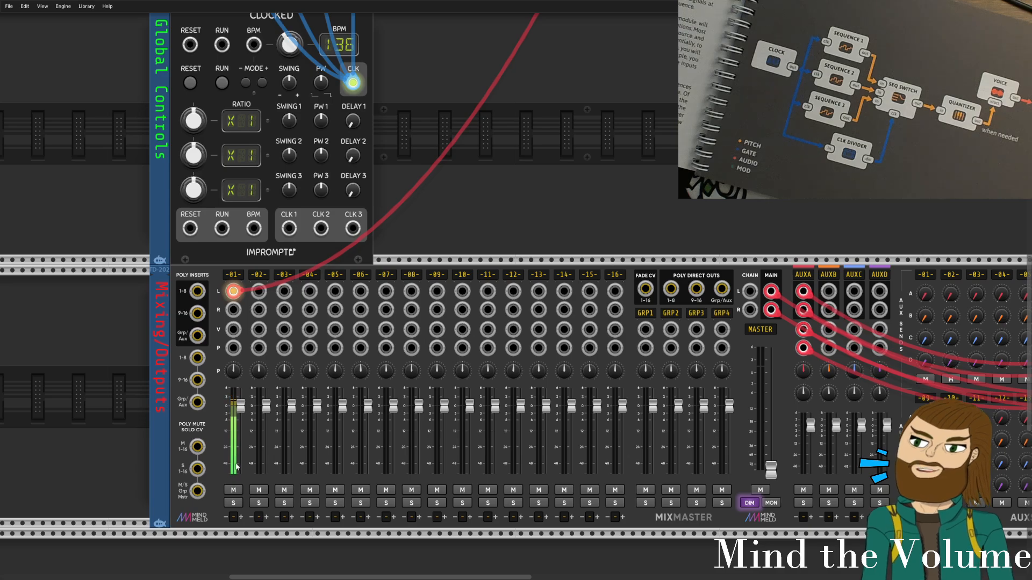
Reopen the module library, remove the Oscillator tag filter and search for "ads".
scroll(300, 407, up, 10)
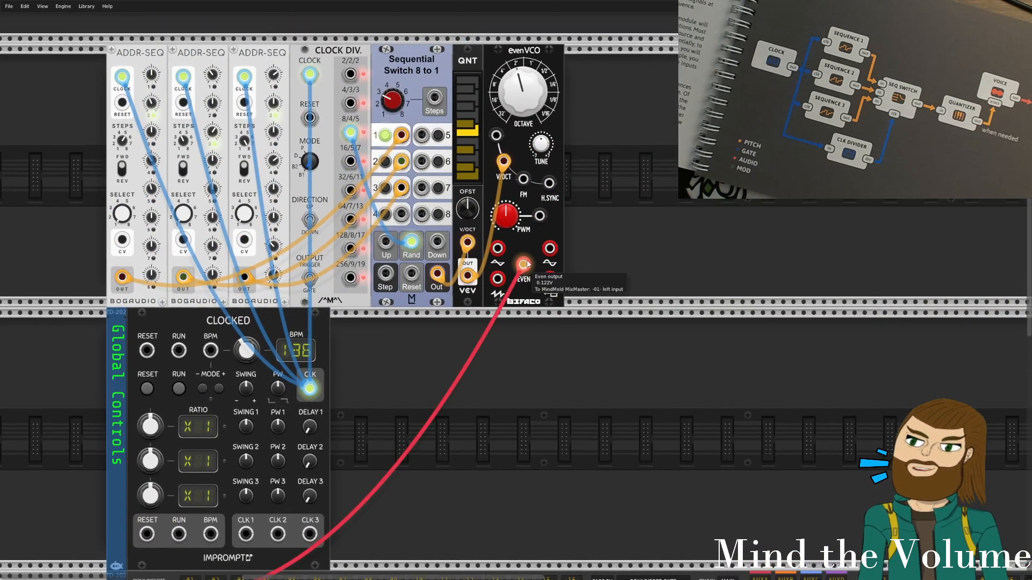
right_click(543, 364)
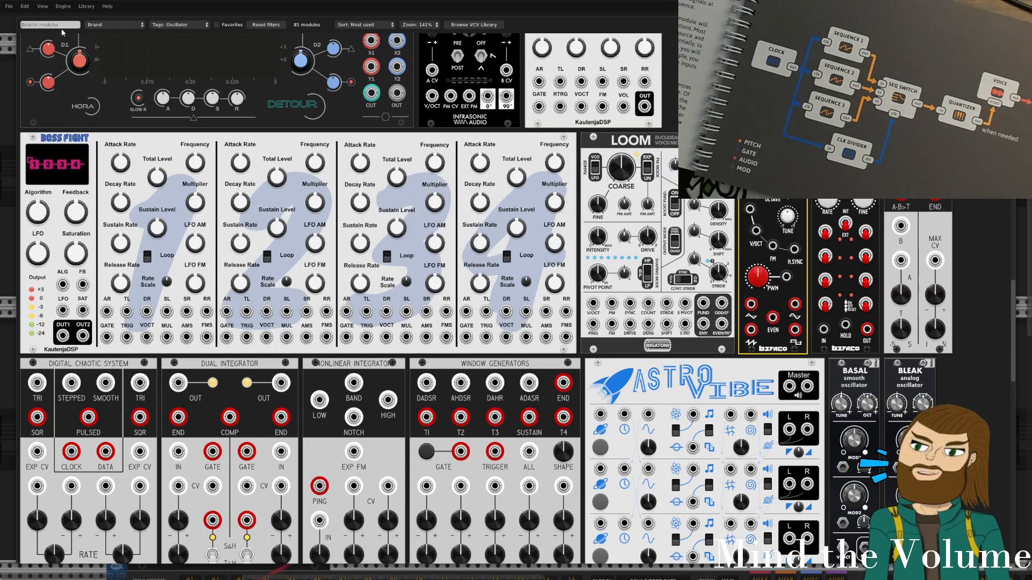
click(172, 25)
click(166, 36)
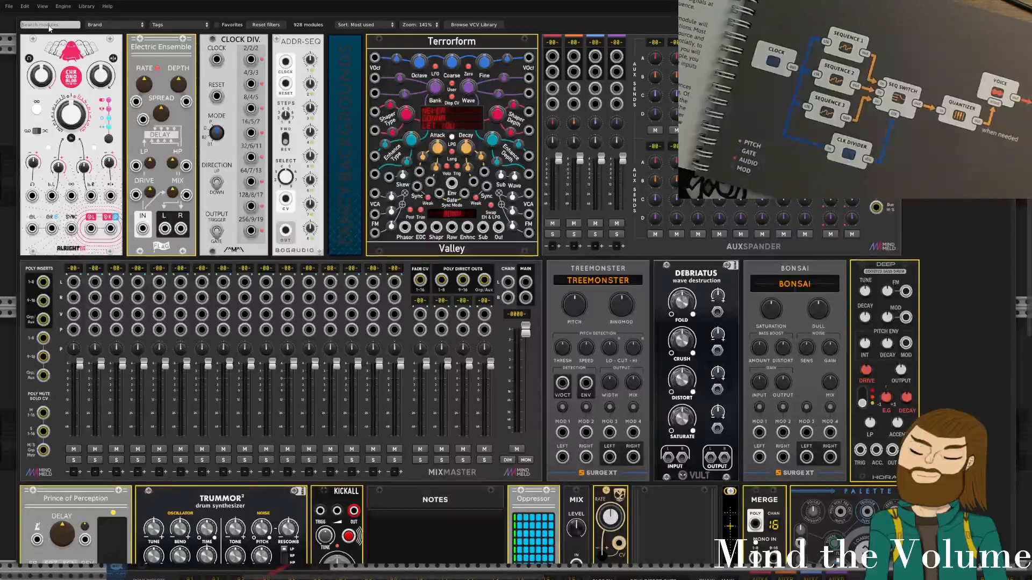
text(ads)
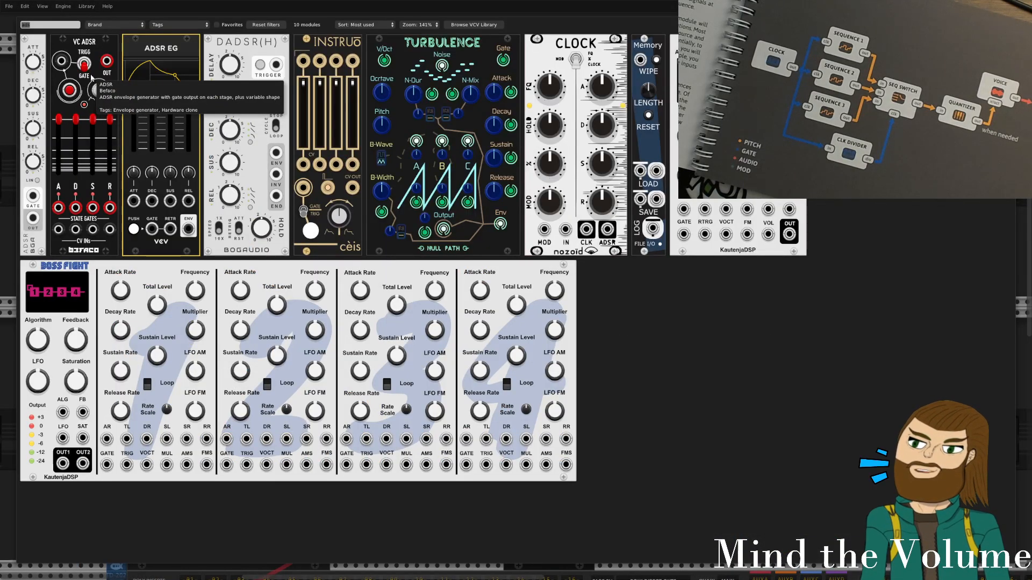
Add VCV's ADSR EG and VCA modules below the oscillator and place them side by side.
click(161, 69)
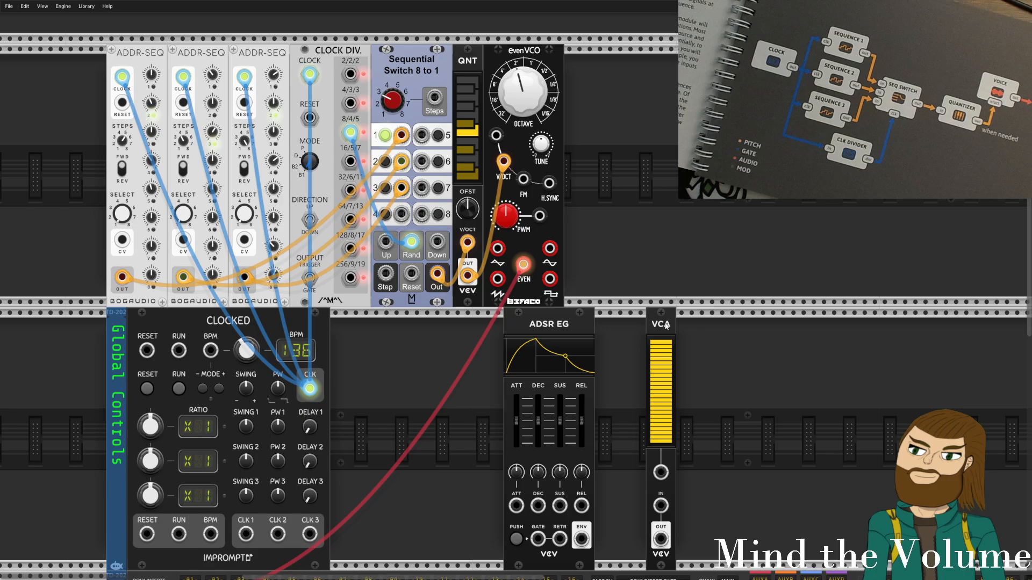
drag(665, 325, 490, 325)
Feed mixer channel 1 from the VCA's output and patch the ADSR to control the VCA, gated by the master clock.
scroll(635, 378, down, 3)
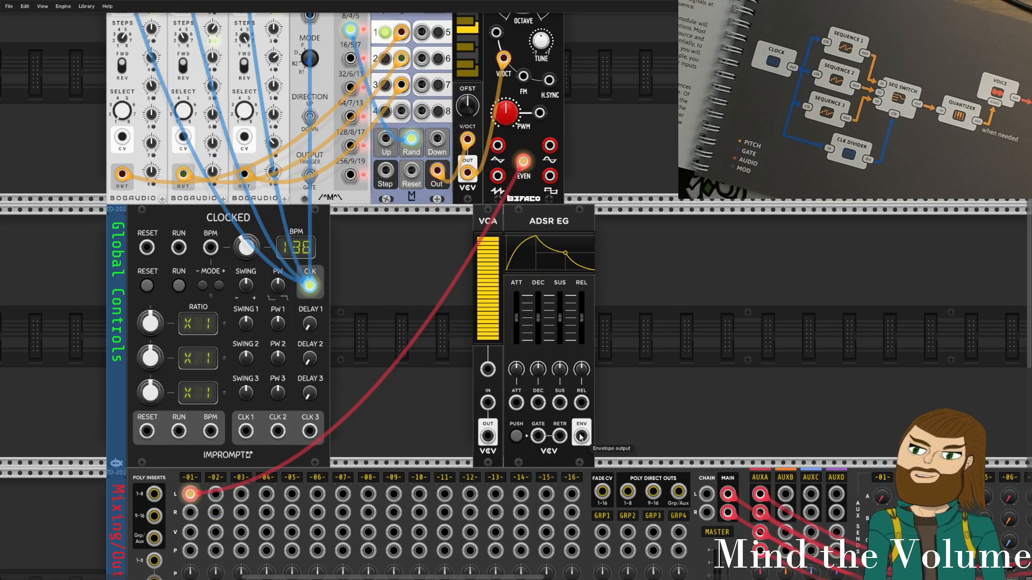
drag(522, 161, 487, 436)
drag(582, 436, 487, 369)
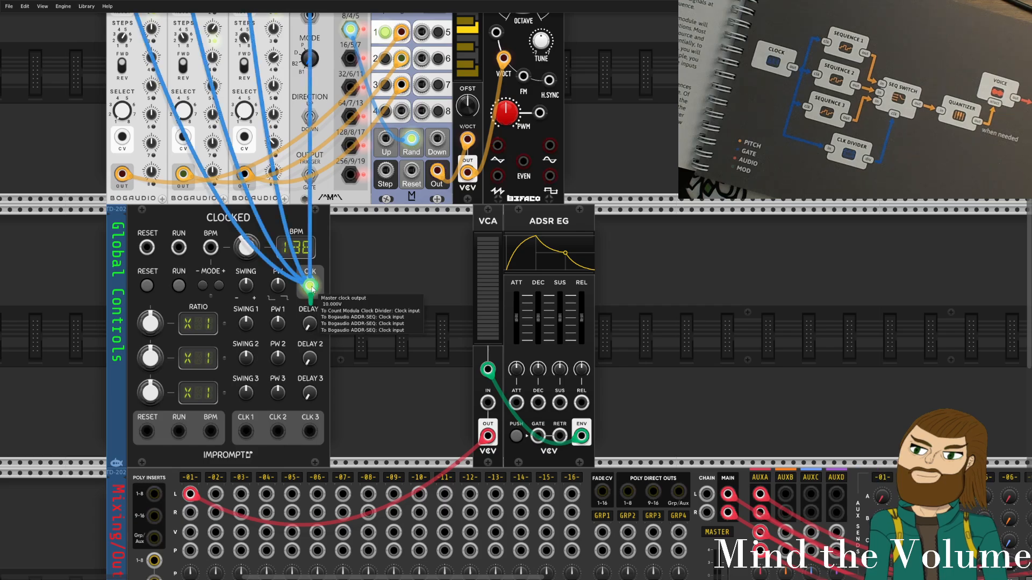
drag(309, 286, 539, 436)
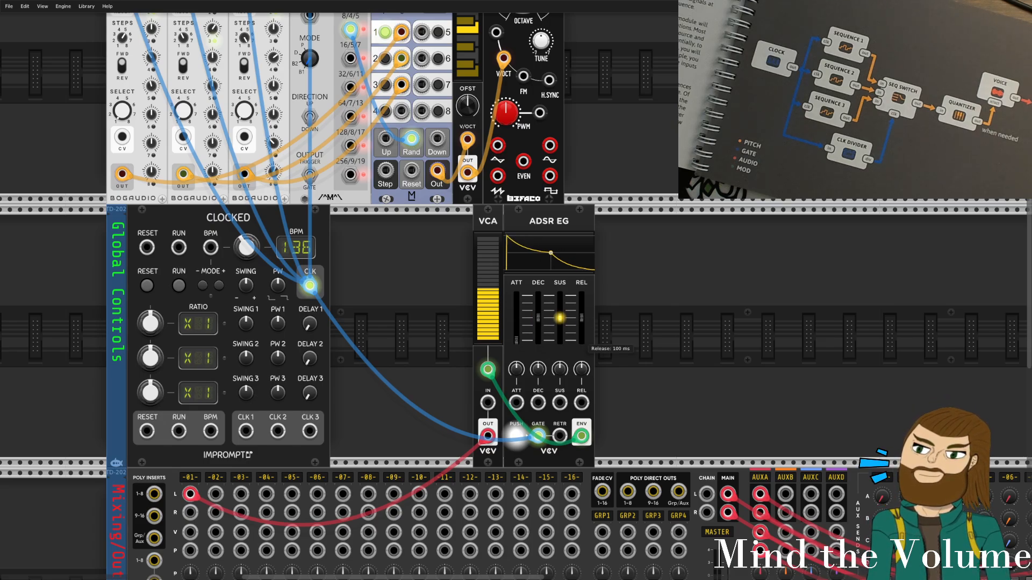
Shape the ADSR envelope with minimum attack and patch EvenVCO's Even output into the VCA's input.
drag(587, 325, 558, 326)
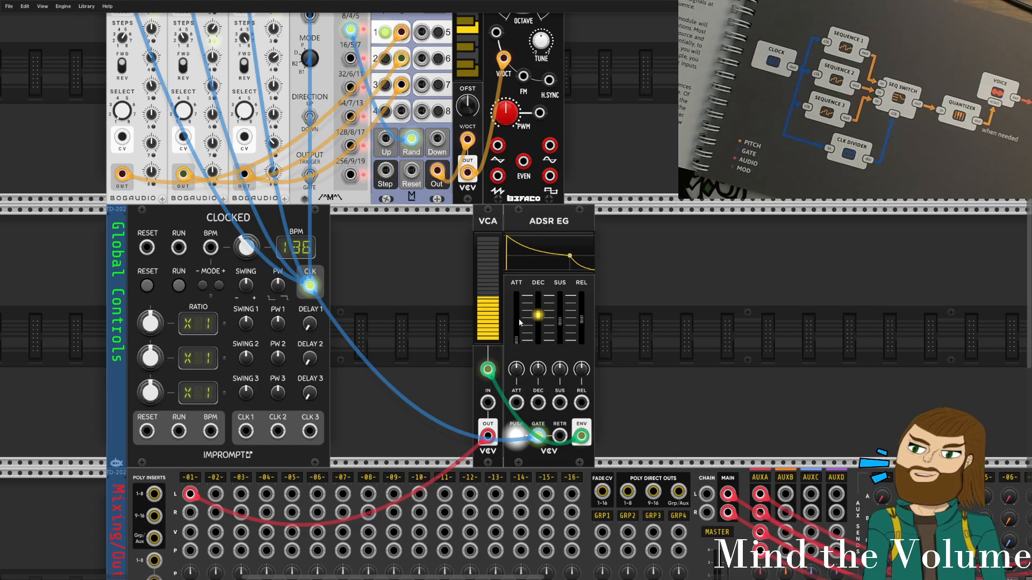
drag(522, 167, 486, 403)
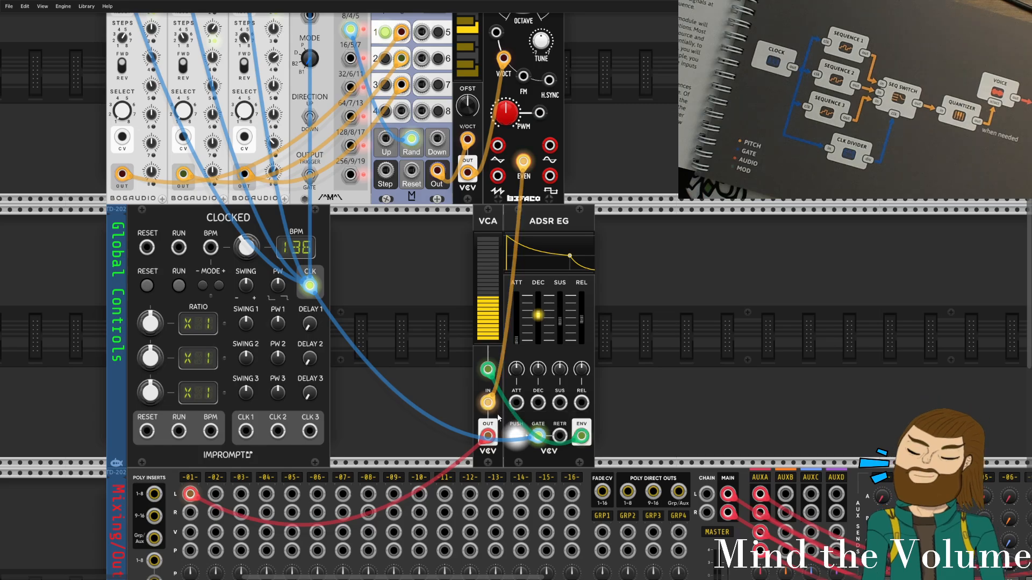
scroll(353, 321, down, 7)
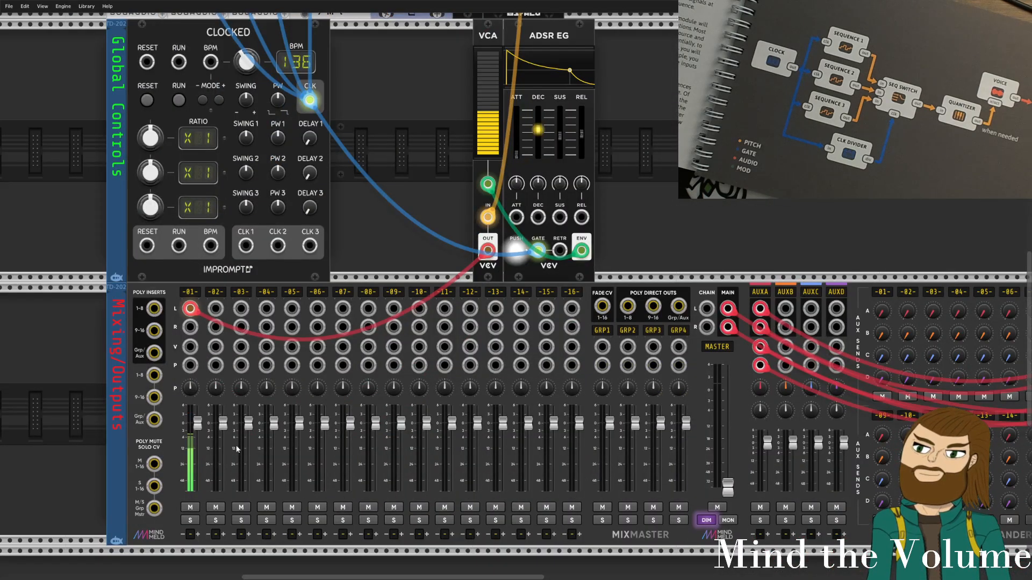
scroll(237, 449, up, 5)
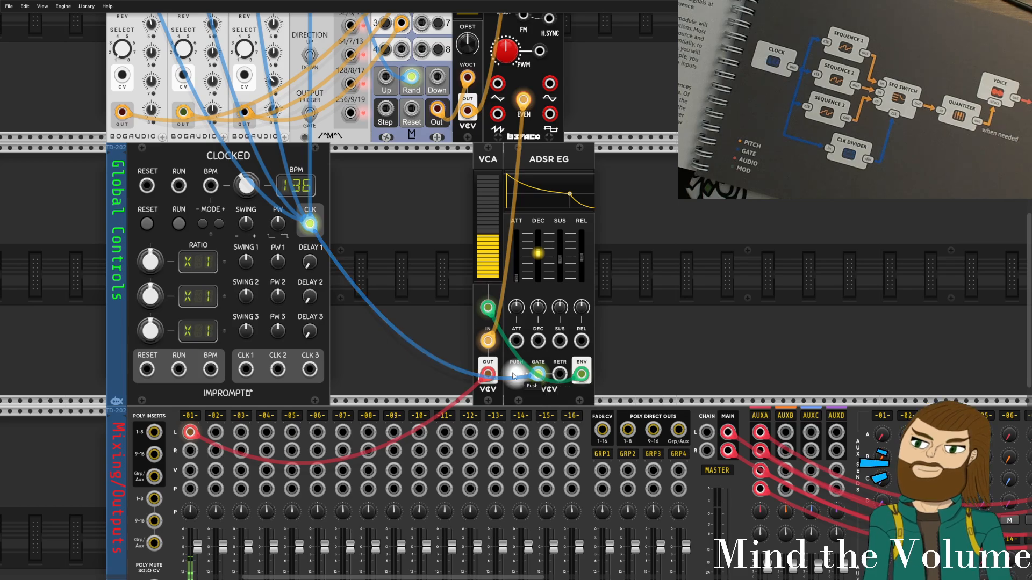
Switch the oscillator feed to EvenVCO's triangle output and try routing it into the ADSR's gate input instead of the VCA.
scroll(514, 376, up, 3)
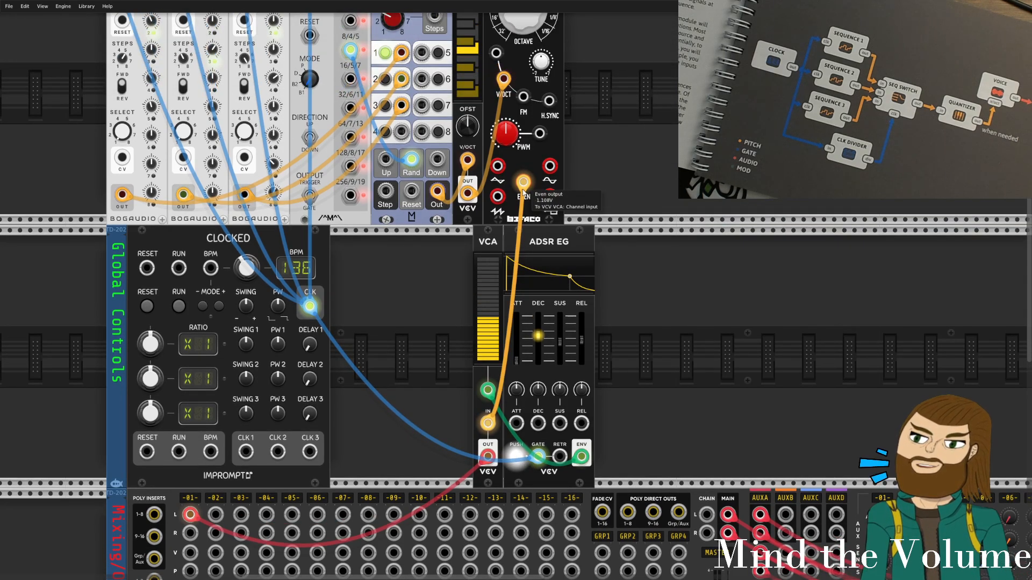
drag(523, 183, 498, 166)
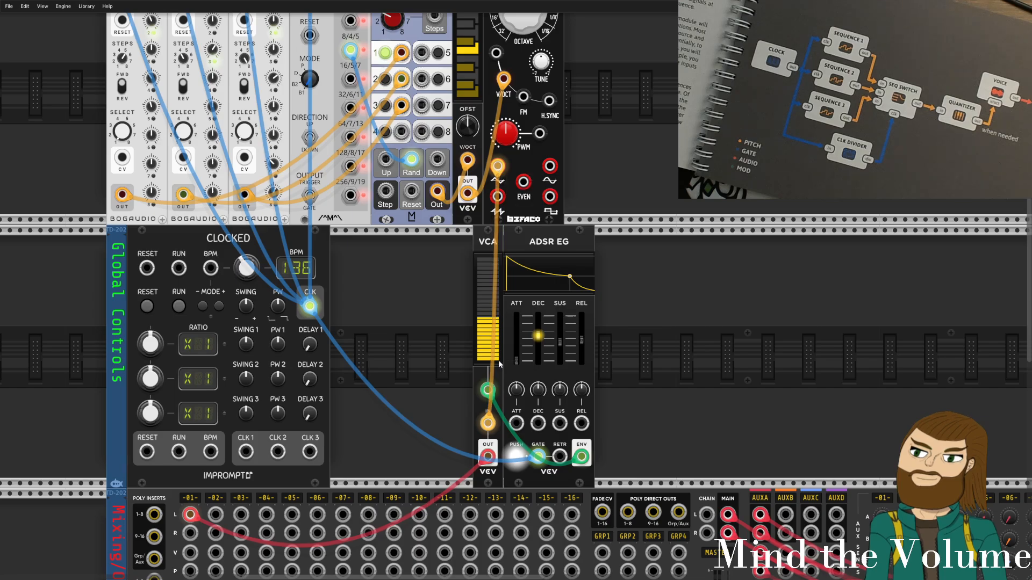
scroll(498, 360, down, 3)
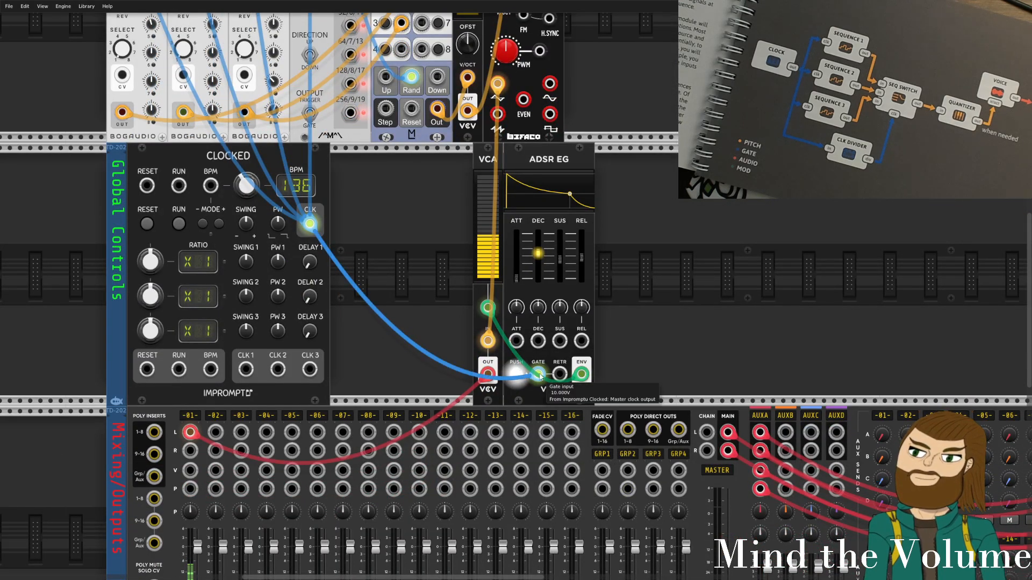
drag(489, 340, 538, 375)
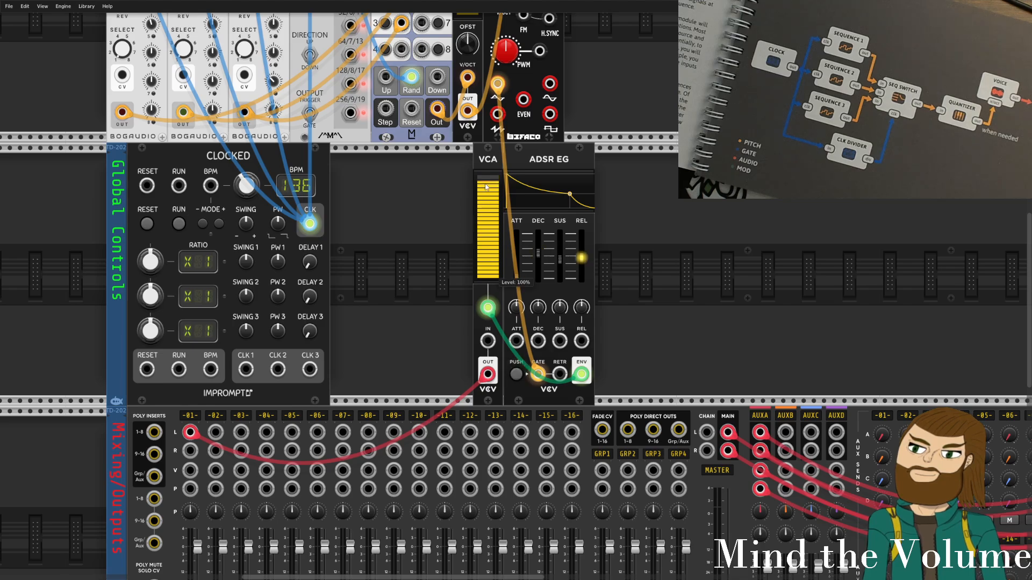
click(516, 371)
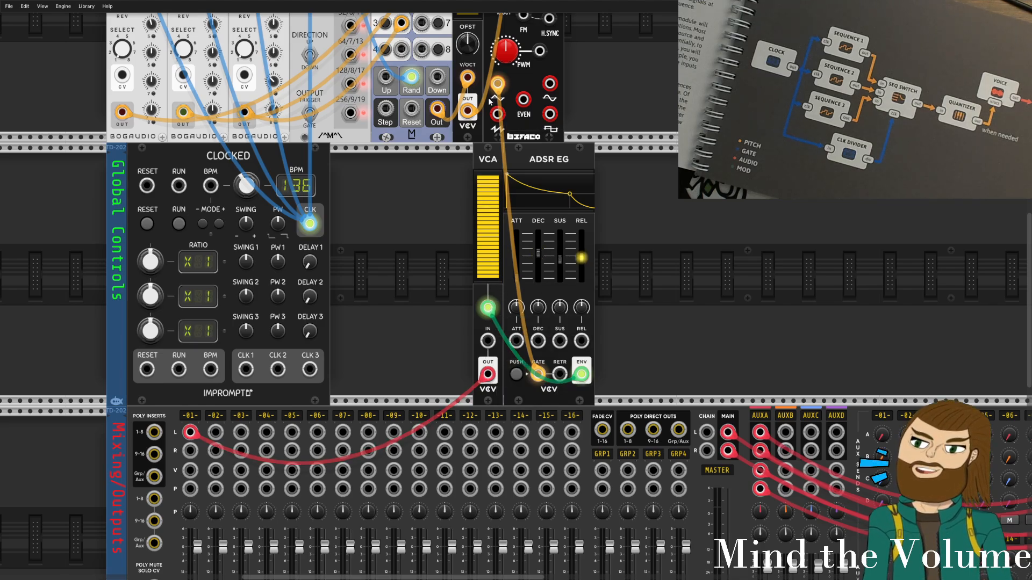
Remove the oscillator-to-gate cable, patch EvenVCO's triangle output directly into mixer channel 1 and raise the master fader.
drag(497, 84, 651, 170)
drag(487, 374, 499, 85)
scroll(263, 434, down, 3)
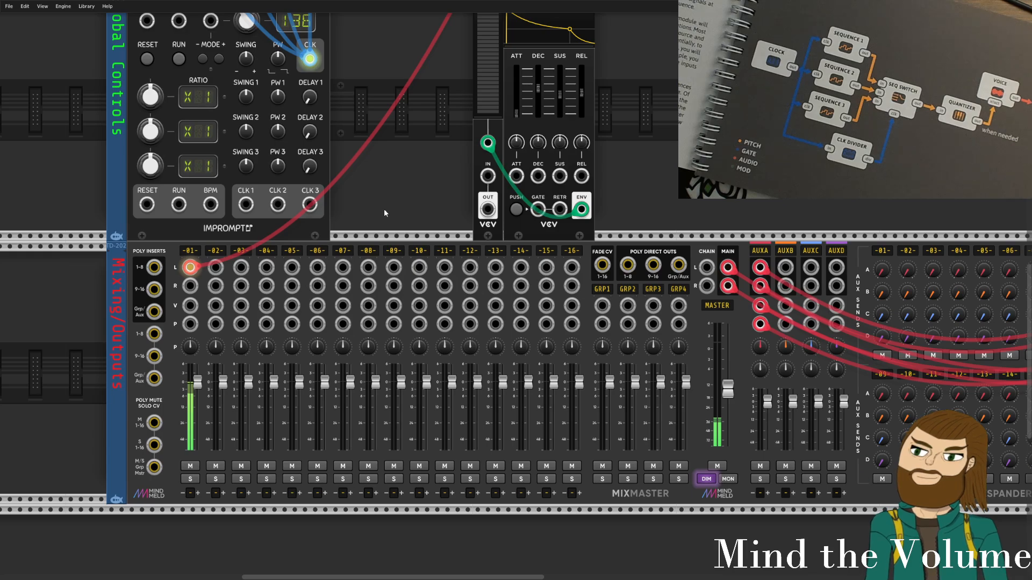
Start the Clocked module running and adjust the step 3 voltage of the second sequencer.
drag(406, 208, 387, 442)
drag(346, 323, 462, 348)
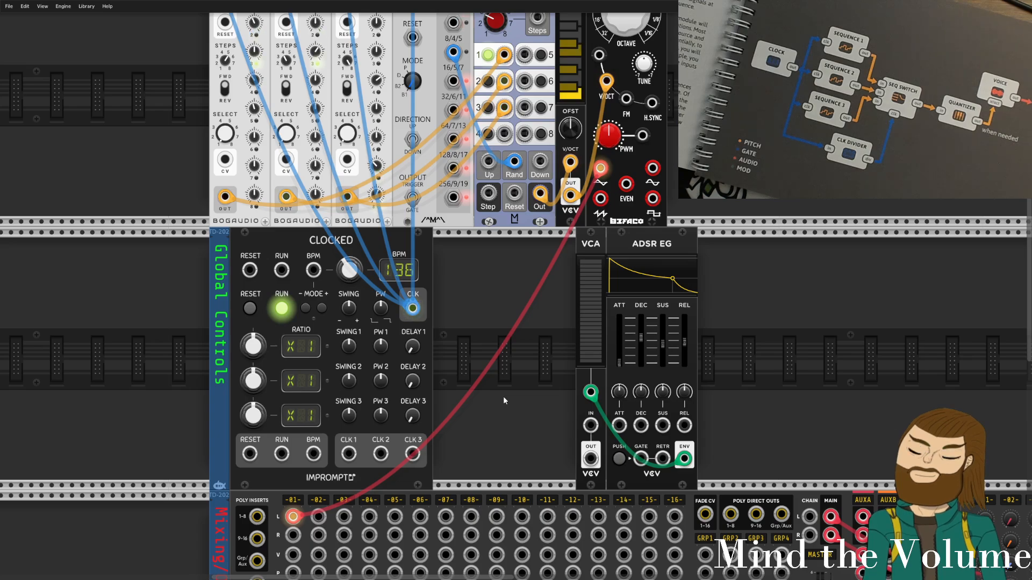
drag(489, 365, 481, 432)
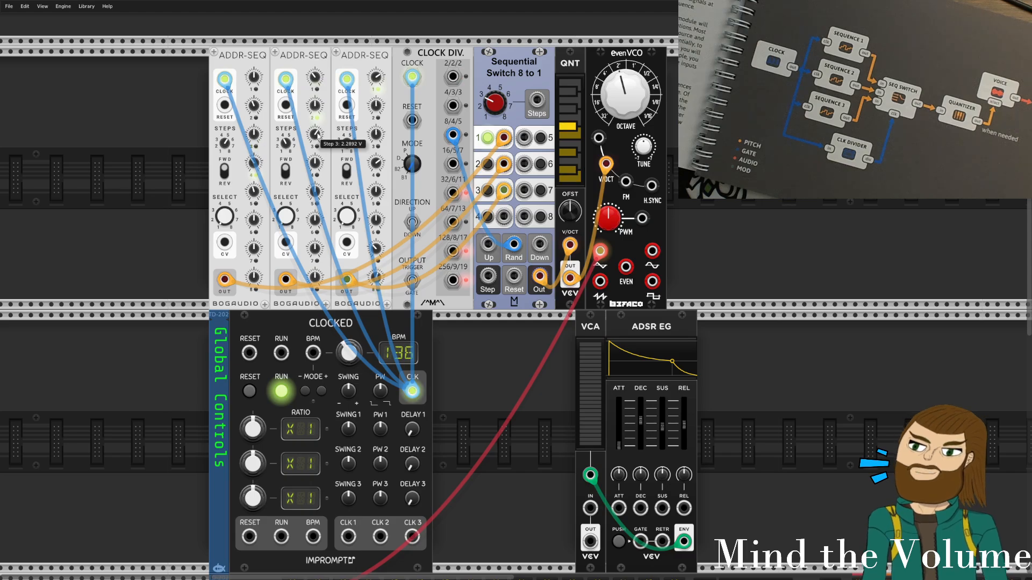
drag(315, 135, 315, 180)
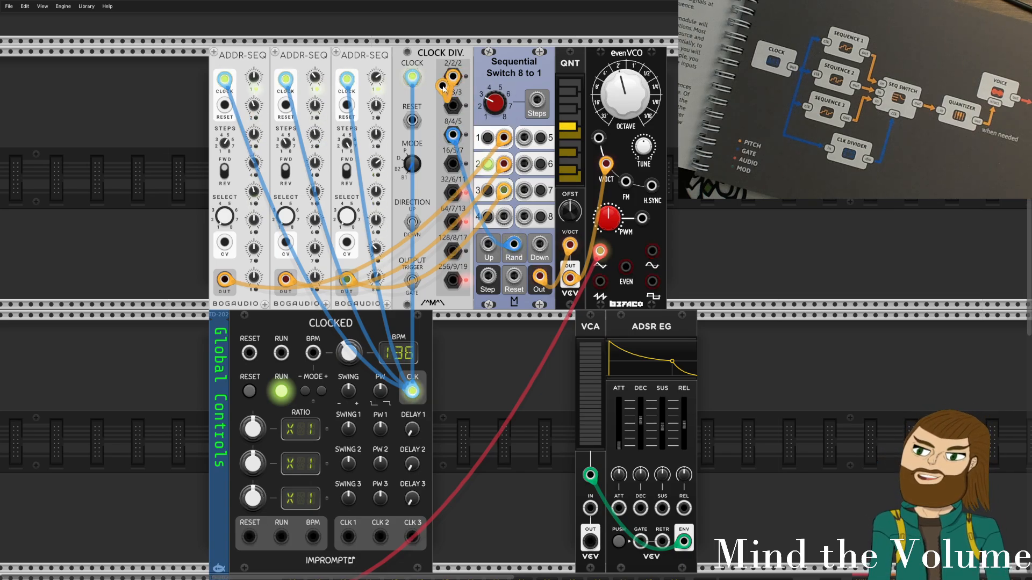
Patch the clock divider into the sequential switch's Up trigger input, trying the divide-by-2 and divide-by-16 outputs before settling on divide by 32.
drag(453, 76, 524, 139)
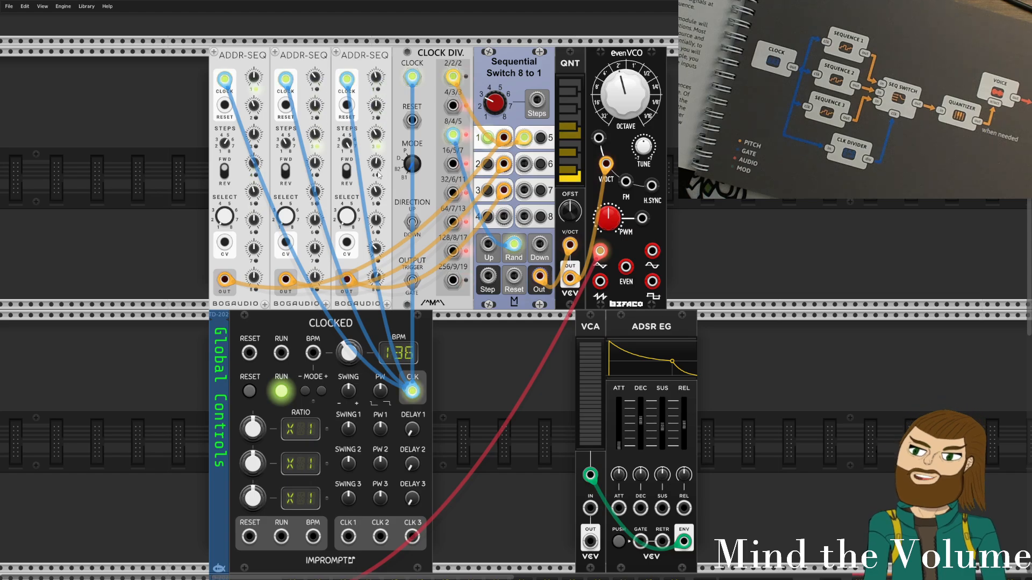
mouse_move(378, 108)
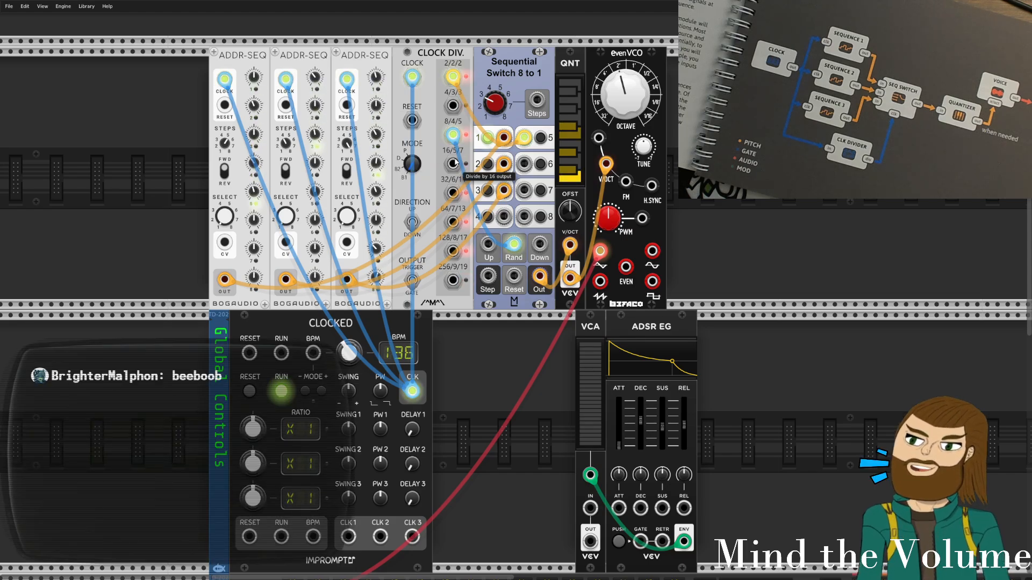
drag(524, 139, 514, 245)
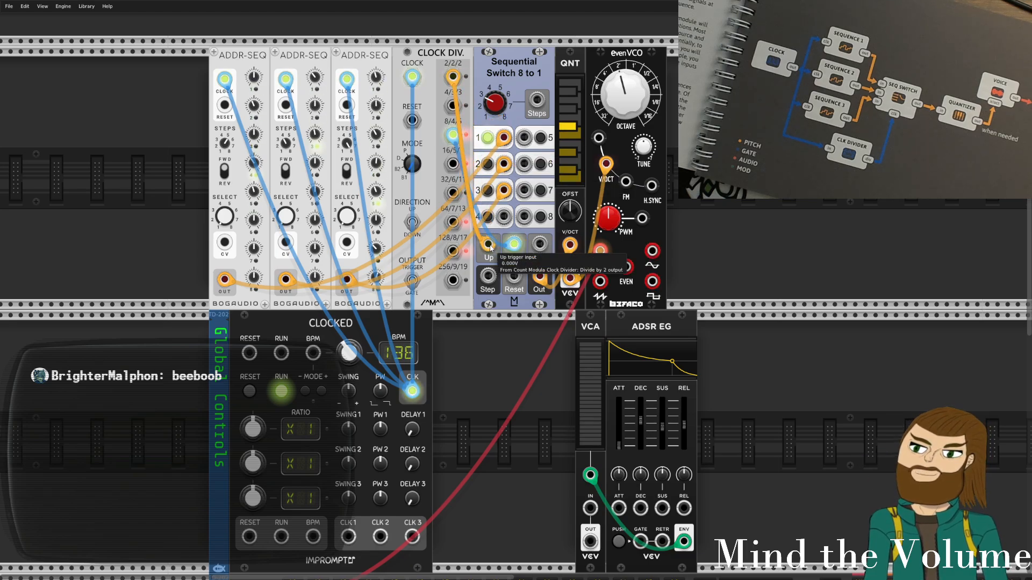
drag(453, 76, 453, 165)
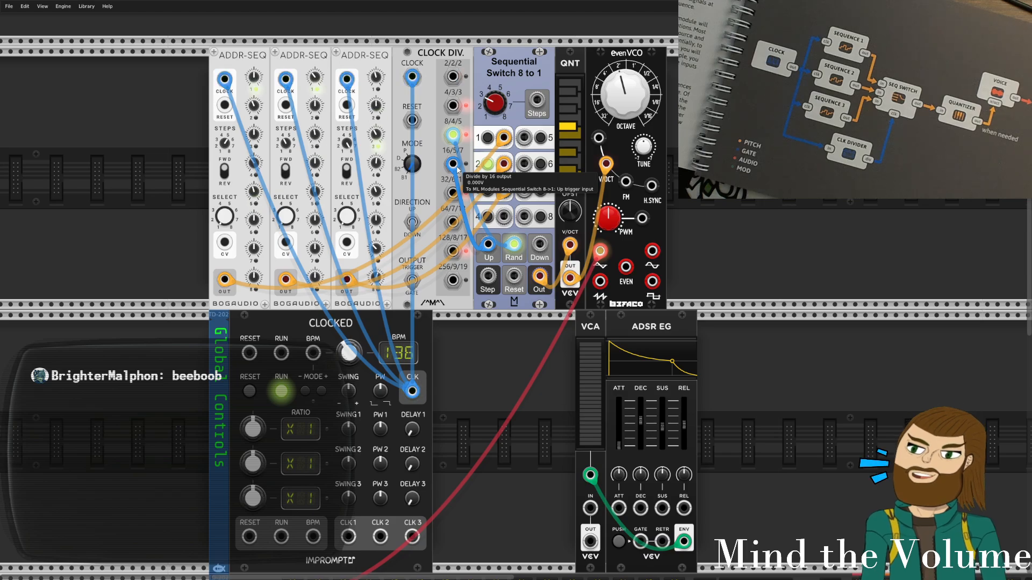
drag(514, 245, 453, 135)
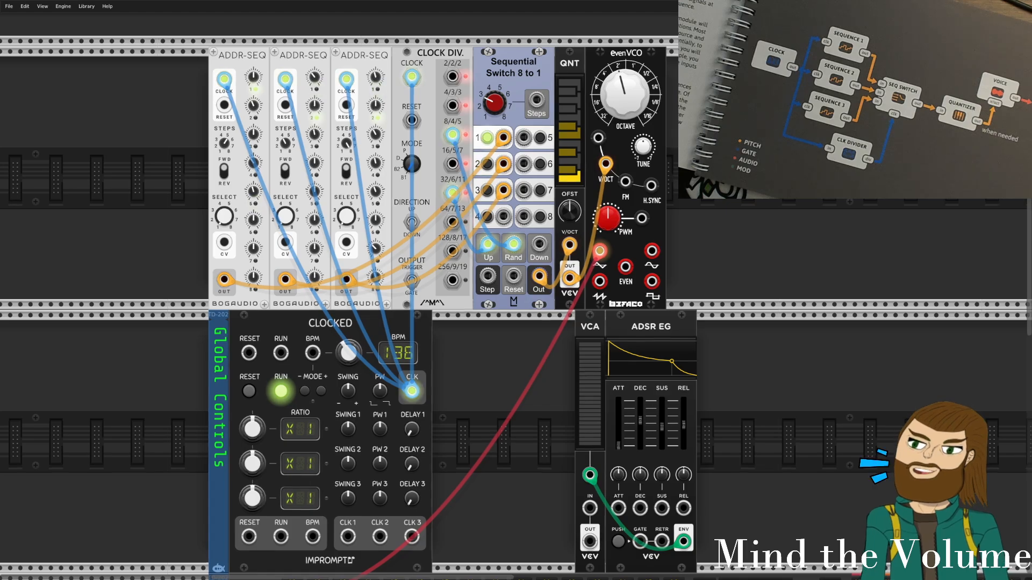
scroll(687, 255, down, 5)
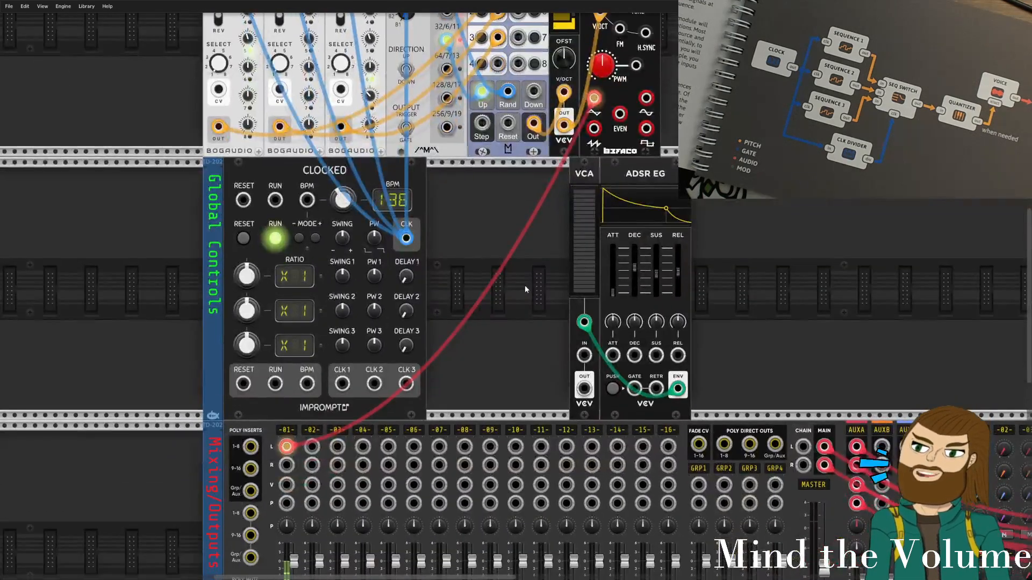
scroll(543, 276, up, 5)
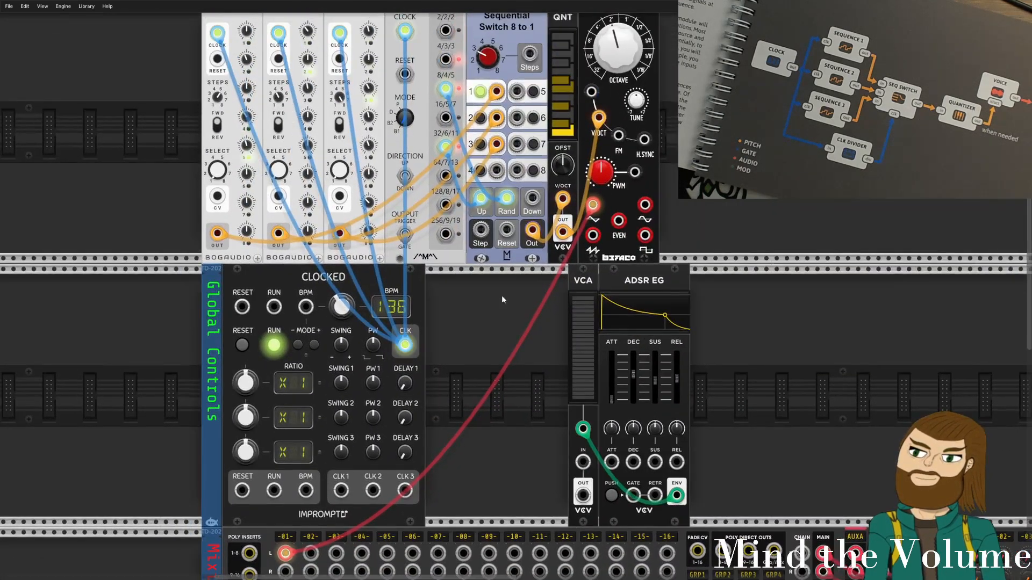
scroll(501, 295, left, 1)
drag(844, 289, 811, 292)
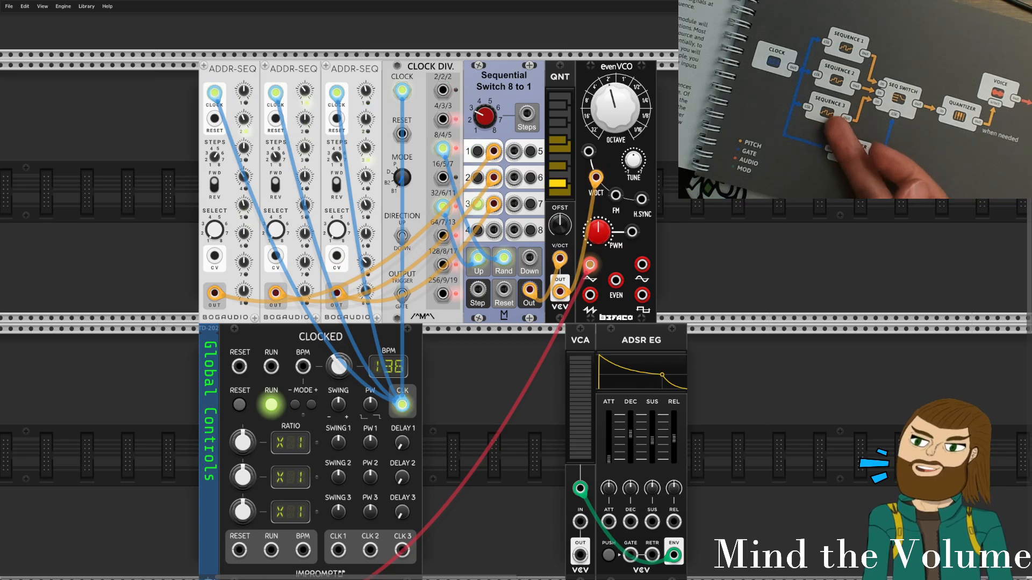
Clear the module library's search text and filter the modules by the Sequencer tag.
key(Return)
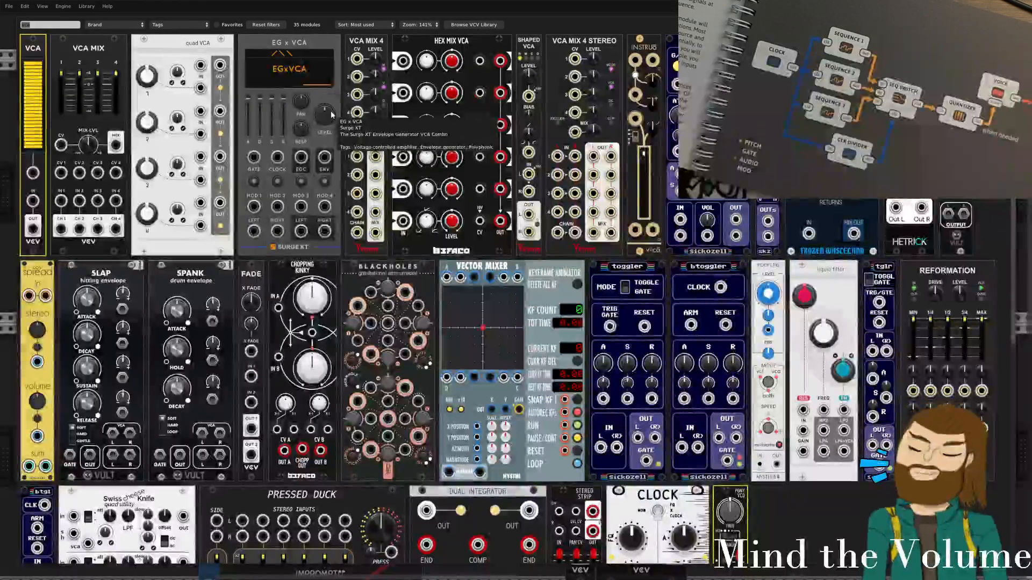
click(180, 25)
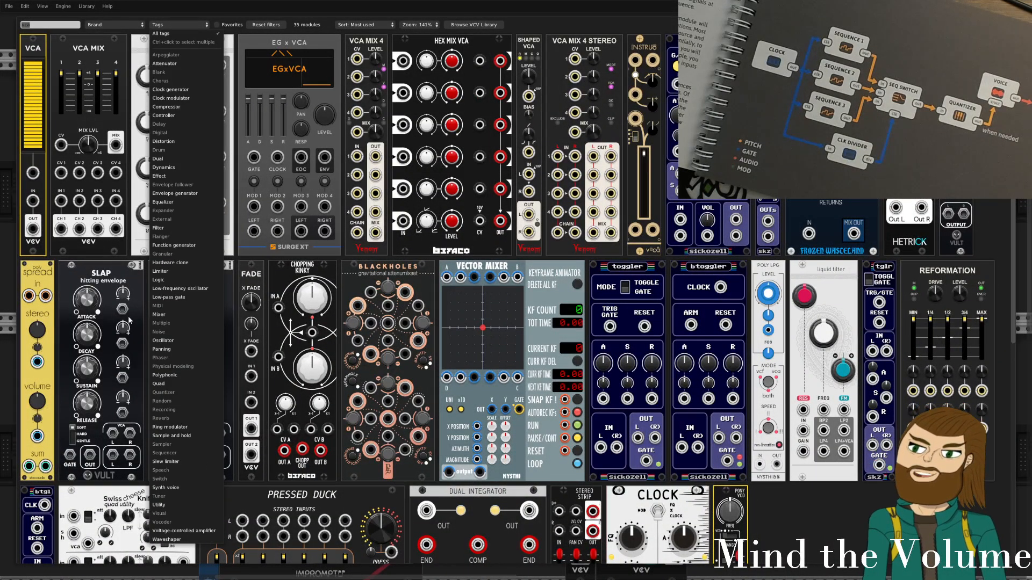
click(73, 37)
key(BackSpace)
key(BackSpace)
key(BackSpace)
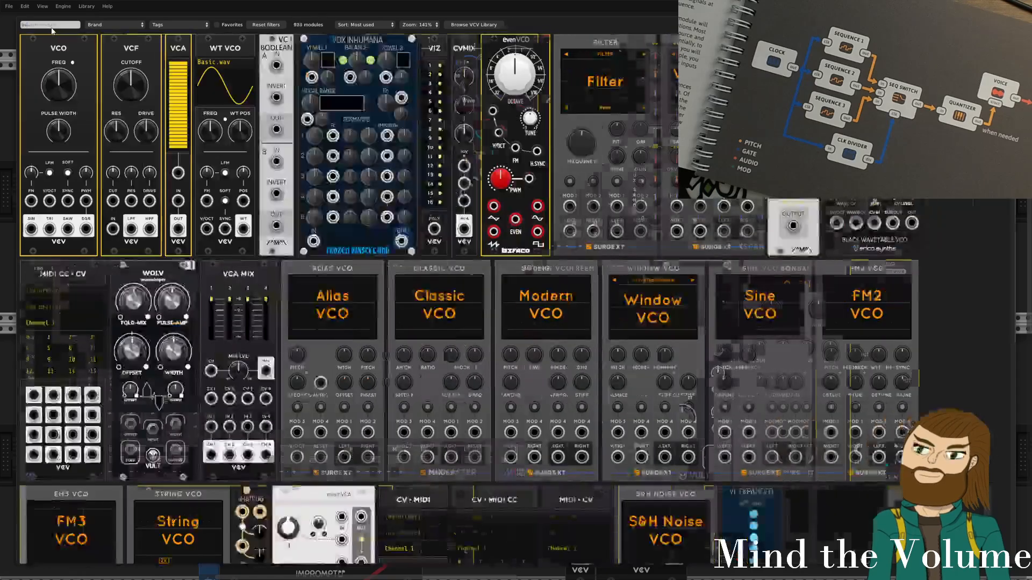
click(154, 25)
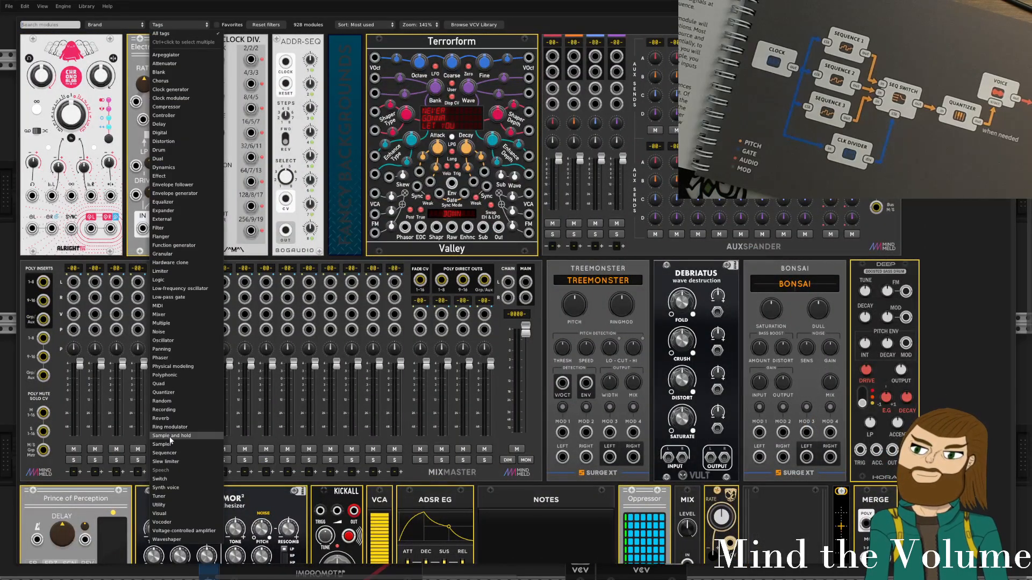
click(182, 453)
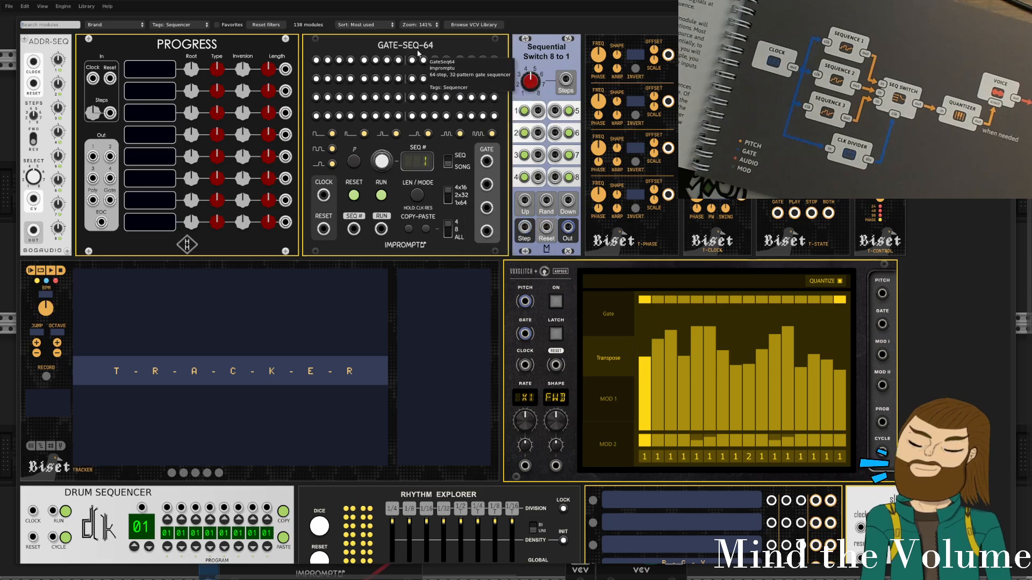
Add the Impromptu GATE-SEQ-64 module to the empty rack space beyond EvenVCO.
click(458, 186)
scroll(374, 331, up, 3)
drag(374, 331, 299, 336)
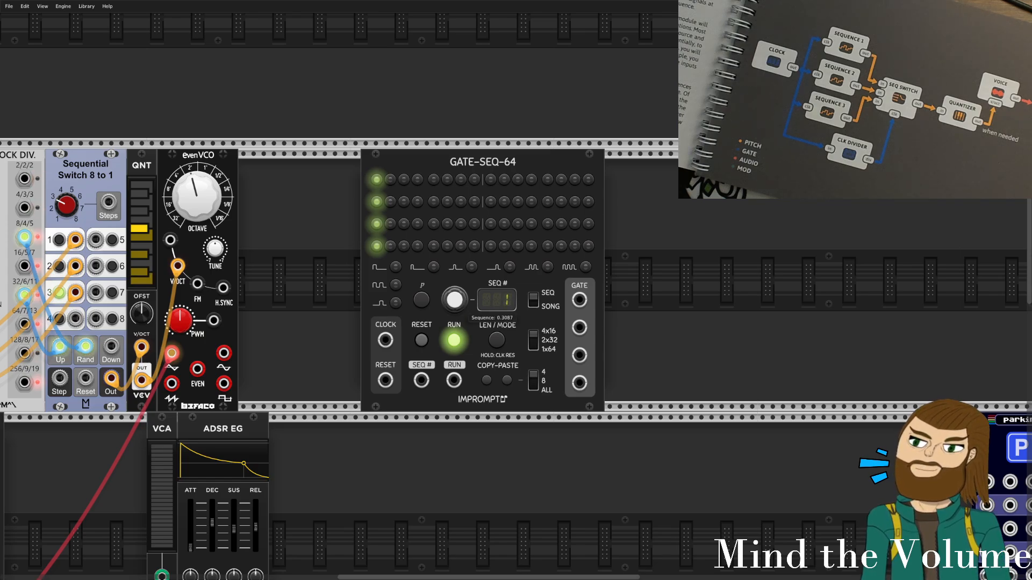
Try sequence numbers such as 13, 32 and 18 on GATE-SEQ-64, and delete the module.
drag(454, 300, 454, 295)
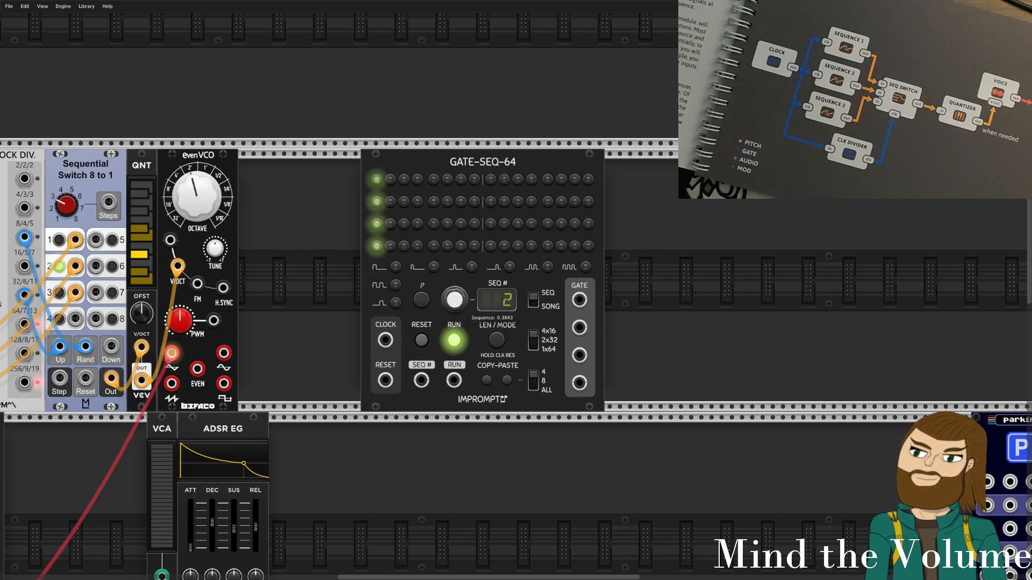
drag(454, 300, 462, 300)
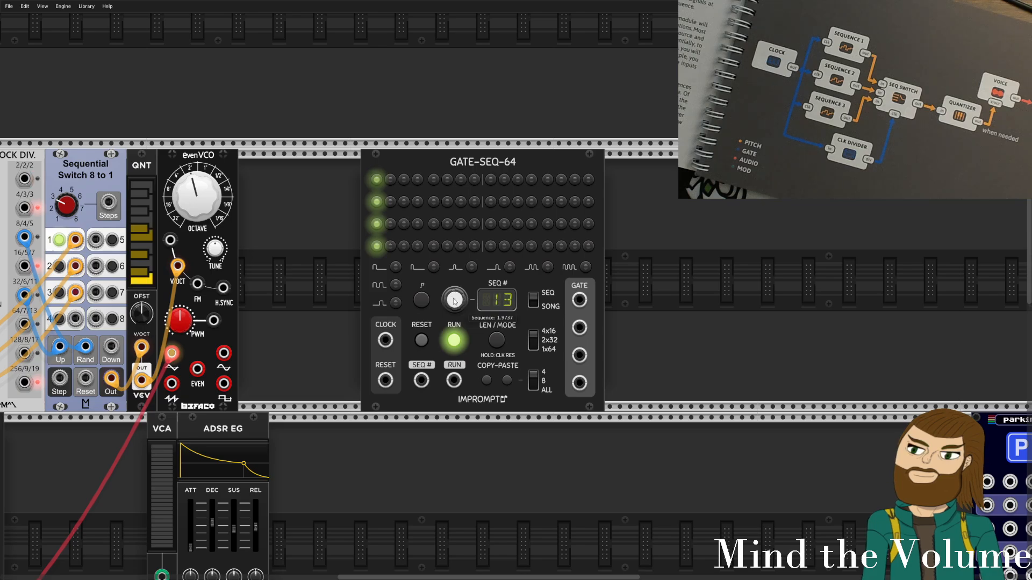
drag(454, 300, 465, 308)
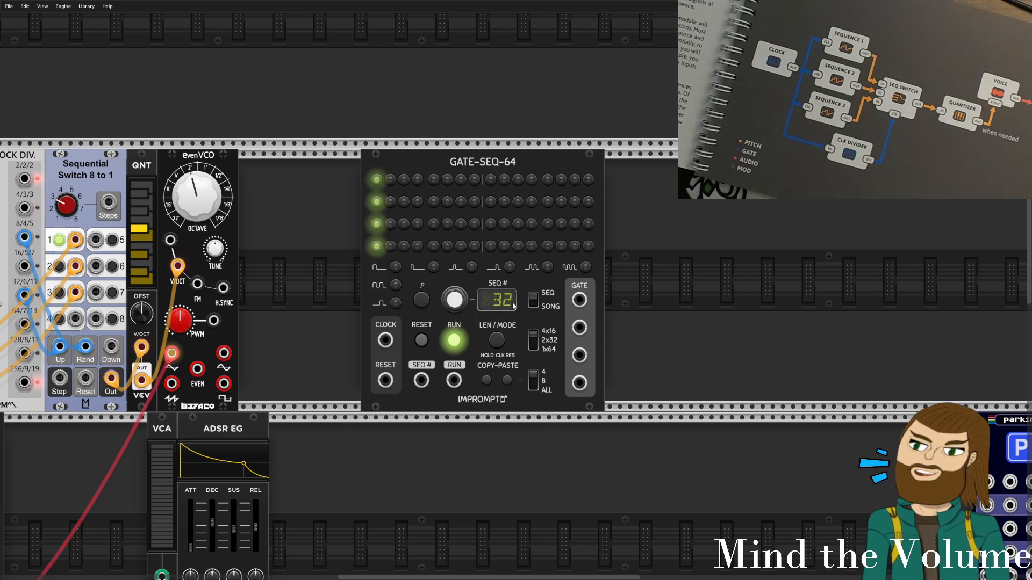
right_click(507, 301)
click(463, 303)
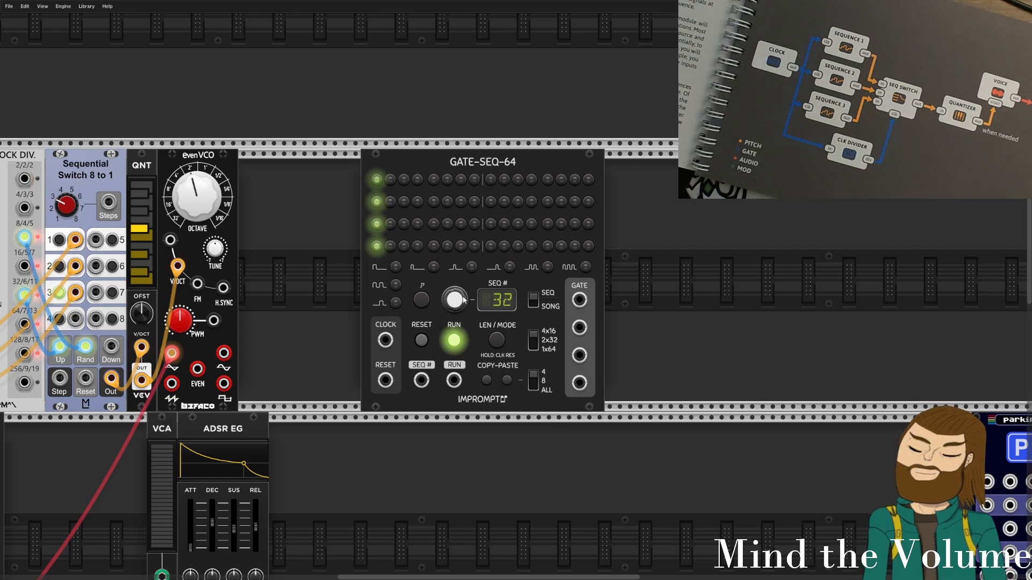
mouse_move(461, 302)
mouse_down()
mouse_move(454, 298)
mouse_move(454, 312)
mouse_move(454, 298)
mouse_up()
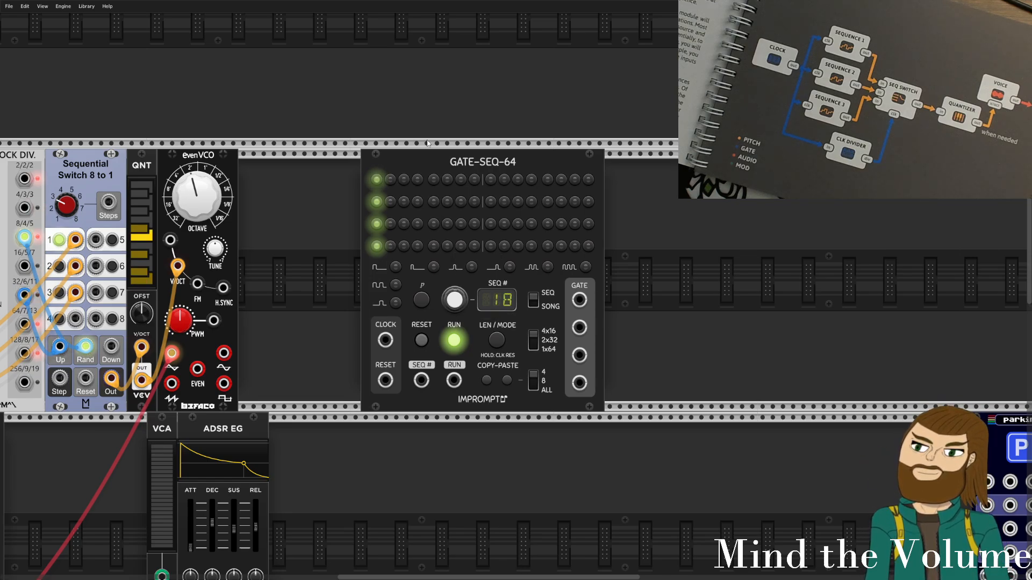
key(Delete)
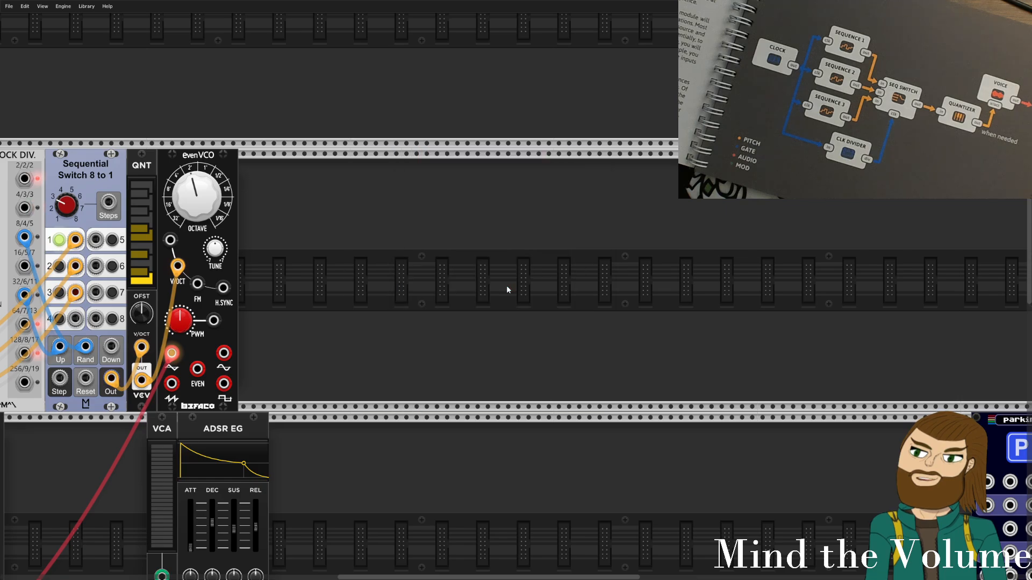
Find the Music Thing Modular Turing Machine among the sequencer modules and place it in the row above the ADDR-SEQs.
drag(342, 221, 658, 226)
drag(402, 221, 557, 212)
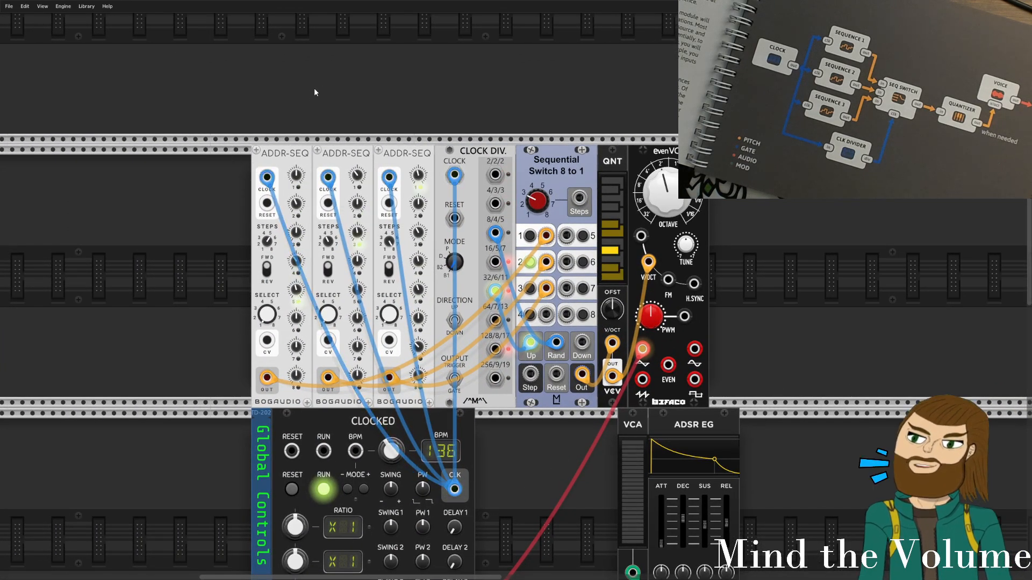
drag(232, 164, 465, 168)
click(342, 90)
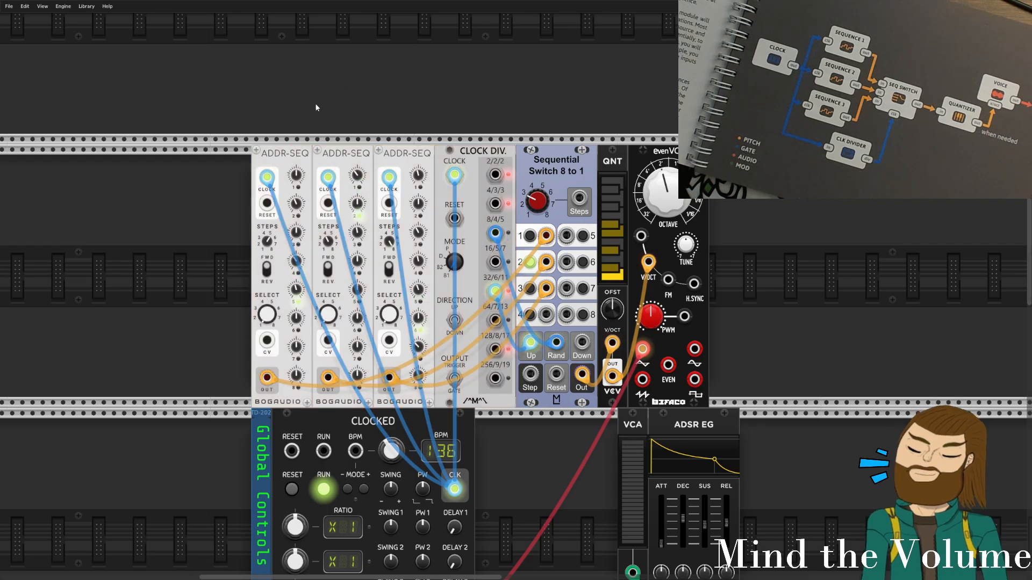
drag(318, 105, 549, 173)
right_click(549, 176)
scroll(448, 256, down, 5)
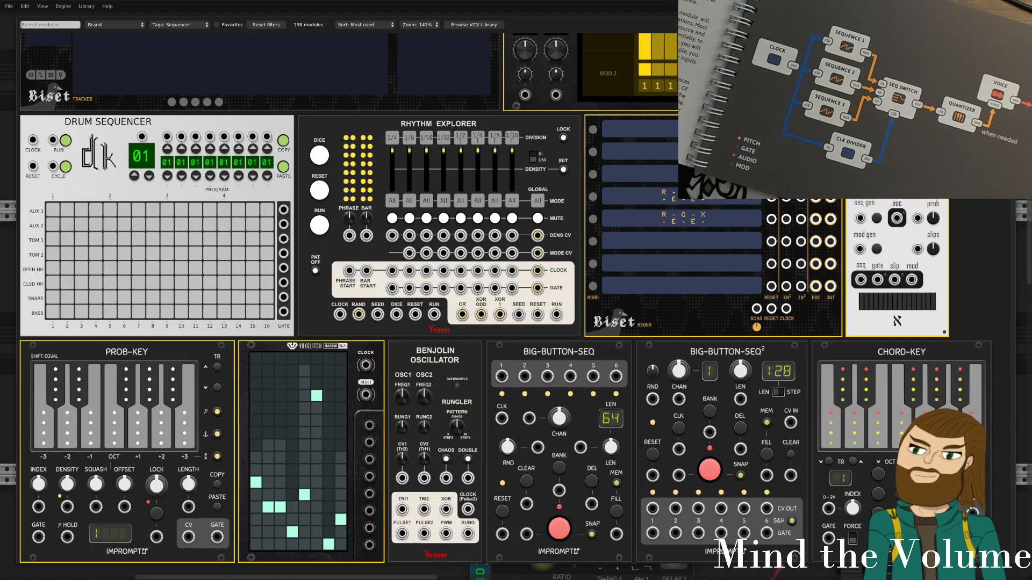
scroll(805, 297, down, 15)
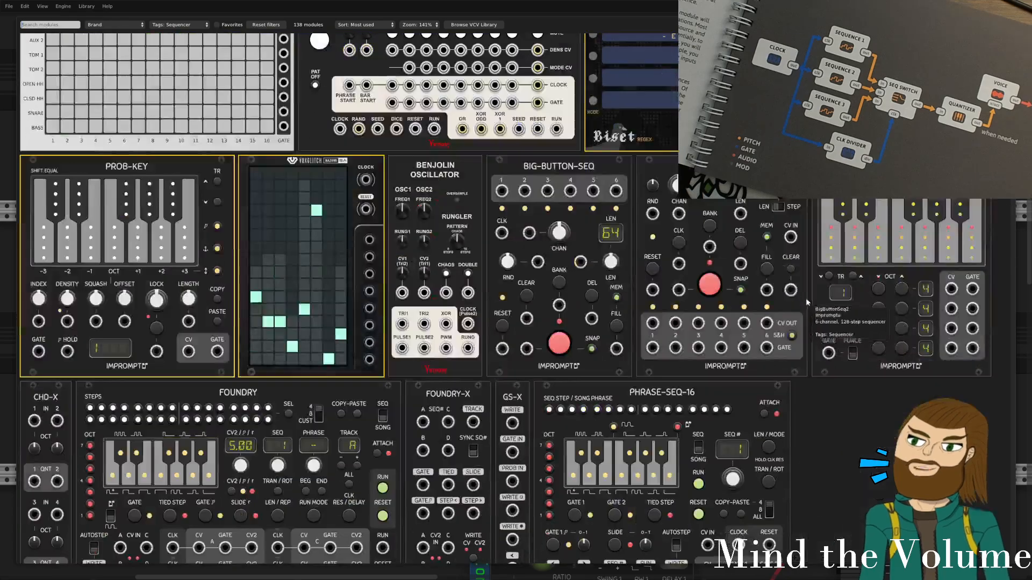
scroll(455, 349, down, 5)
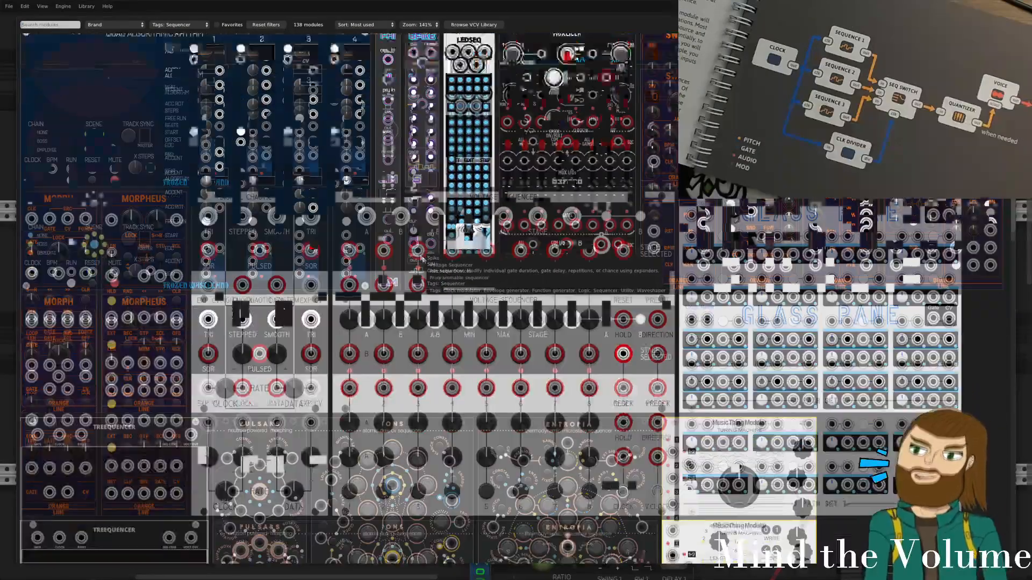
click(756, 268)
scroll(465, 285, up, 8)
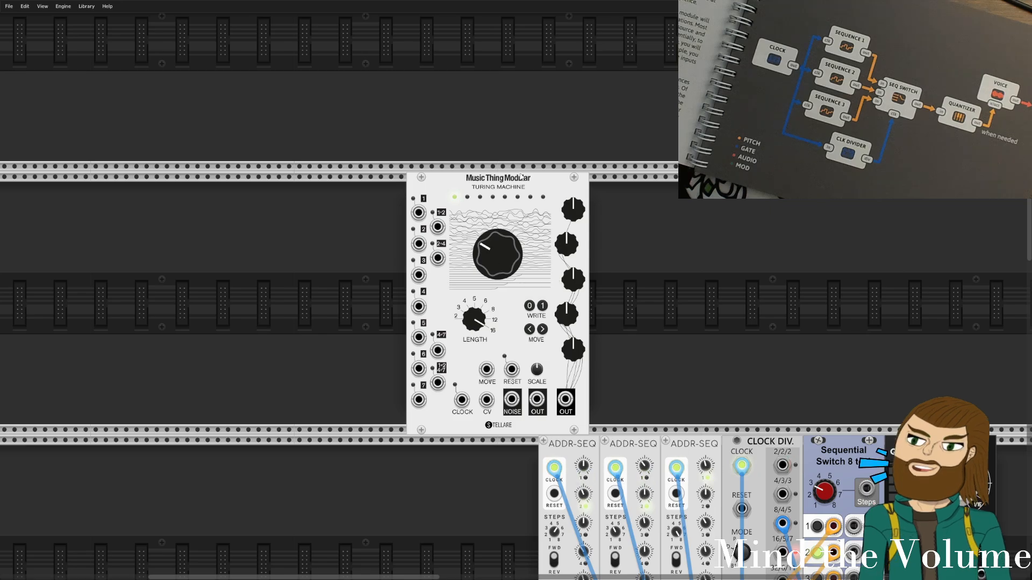
drag(496, 187, 637, 188)
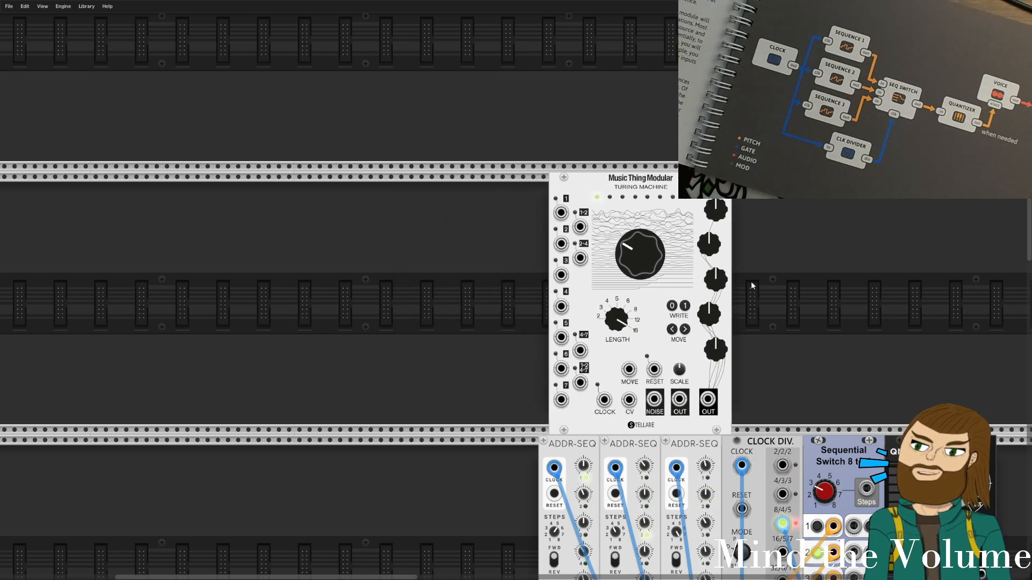
Patch Clocked's master clock output into the Turing Machine's clock input.
drag(759, 288, 575, 165)
scroll(374, 351, down, 2)
scroll(375, 352, down, 1)
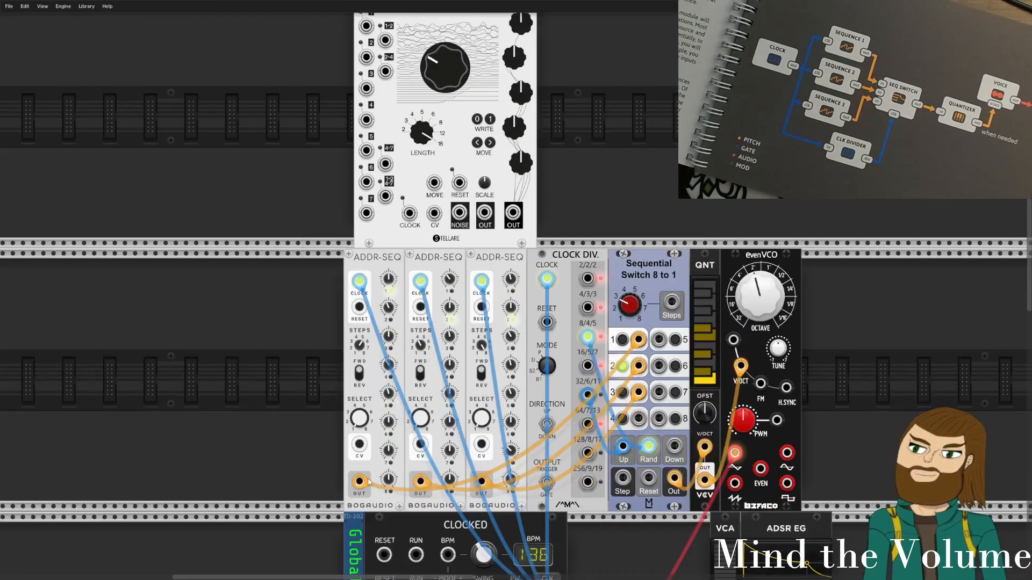
scroll(408, 403, down, 7)
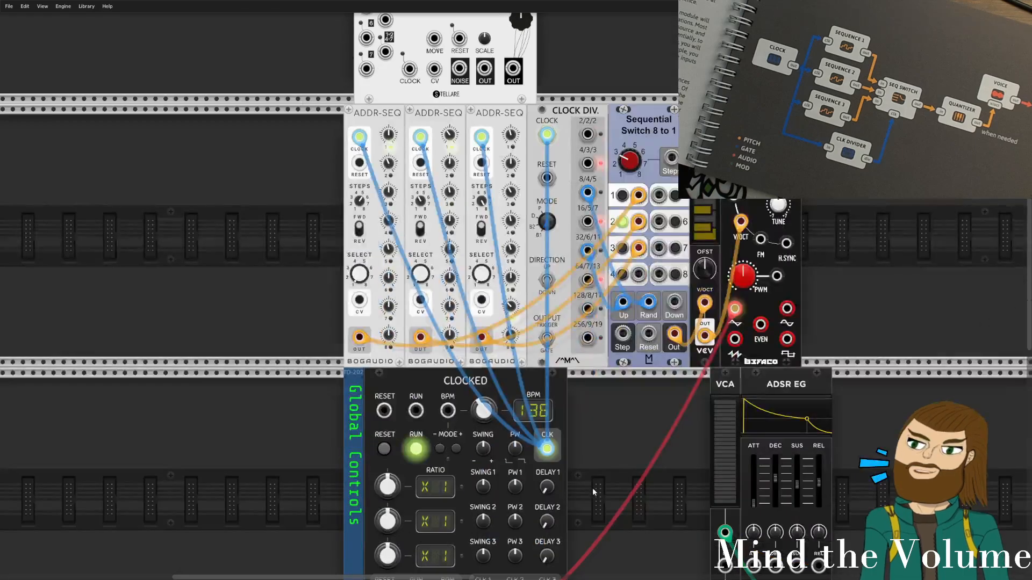
drag(546, 449, 409, 317)
scroll(616, 422, up, 12)
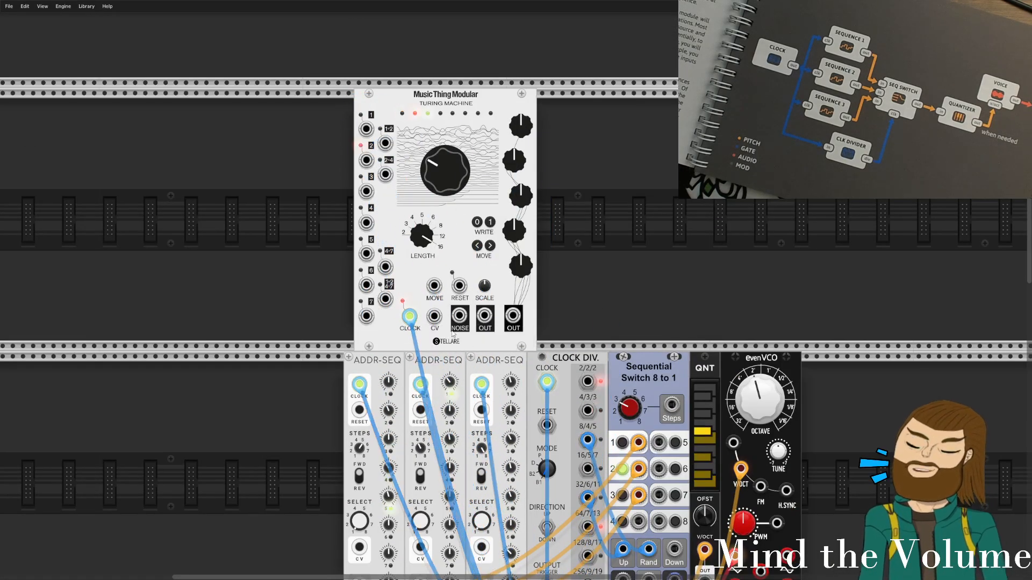
Randomize the Turing Machine's settings.
scroll(409, 318, down, 4)
scroll(409, 318, up, 4)
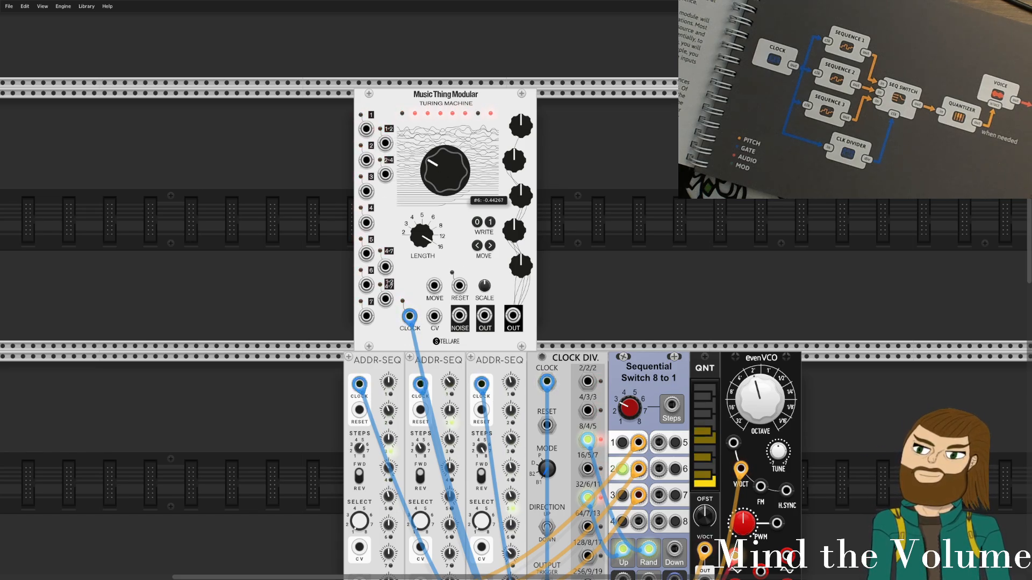
double_click(440, 173)
key(ctrl+r)
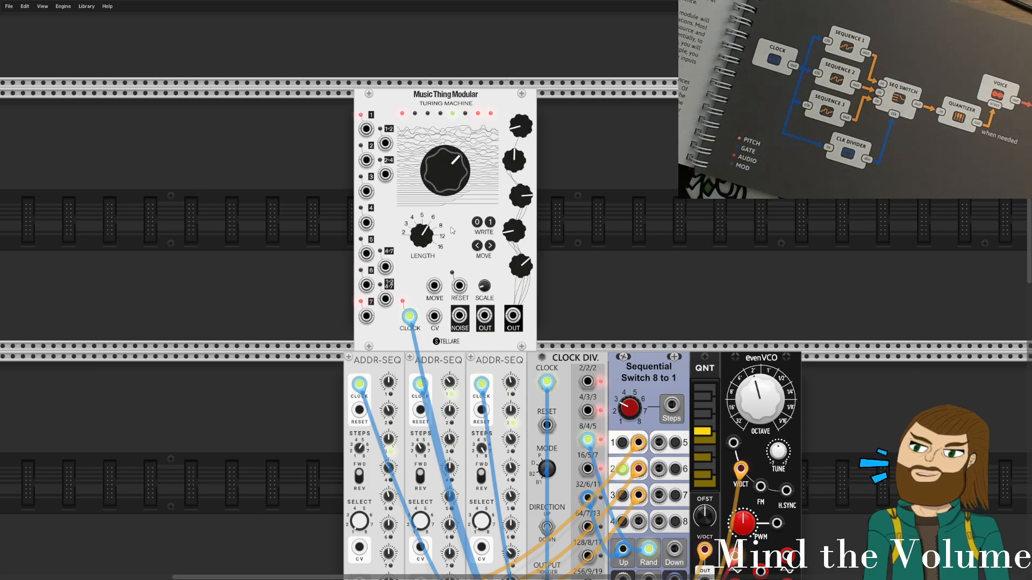
Unplug the master clock cables from the clock inputs of all three ADDR-SEQ modules.
scroll(359, 384, down, 5)
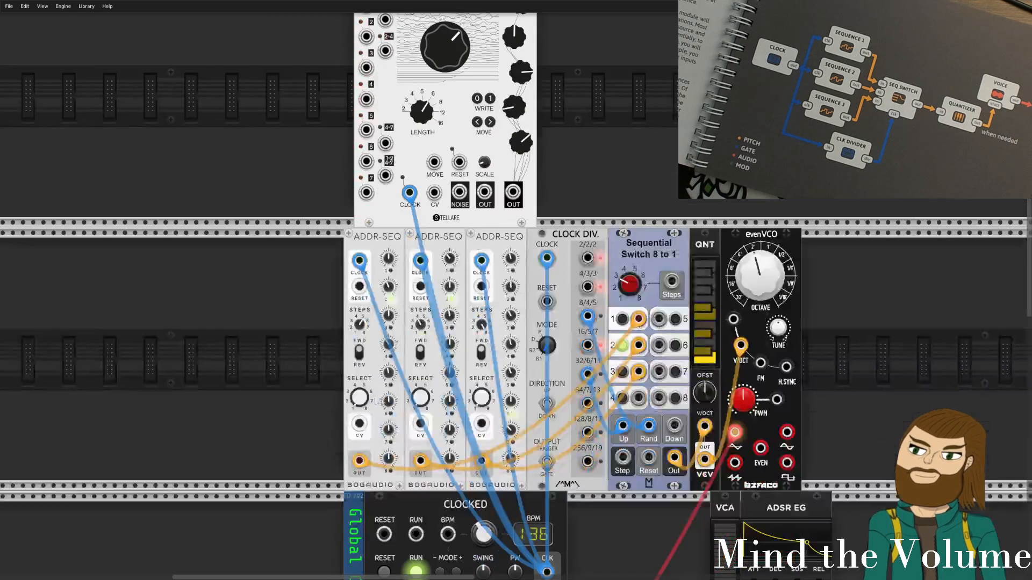
mouse_move(360, 461)
mouse_down()
mouse_move(299, 421)
mouse_move(360, 461)
mouse_up()
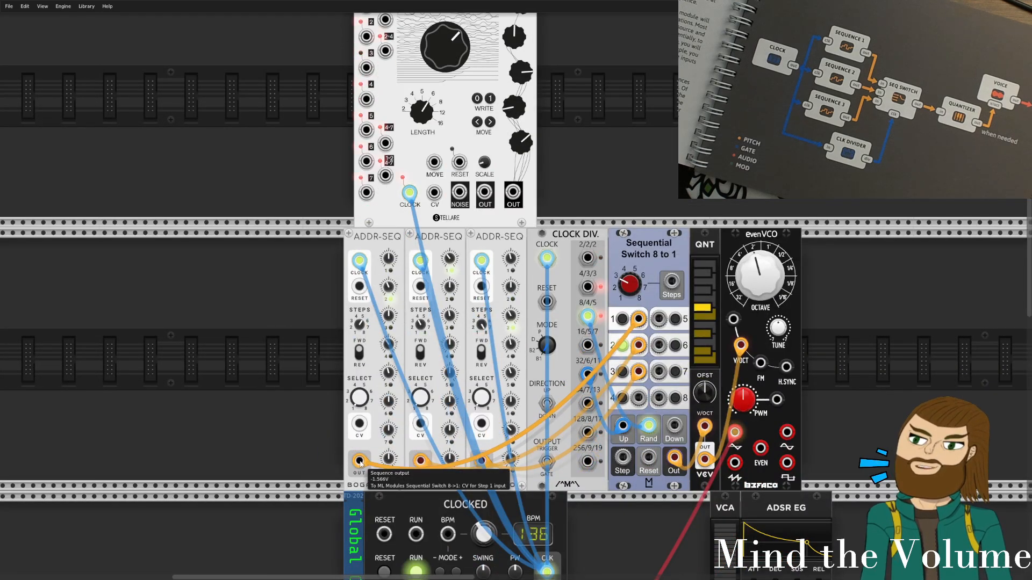
scroll(531, 505, down, 2)
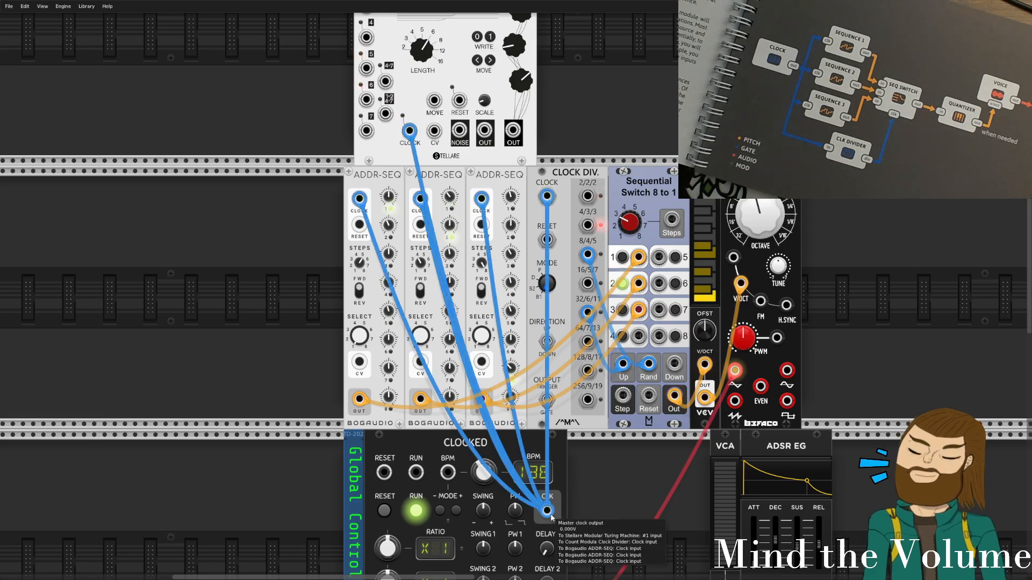
scroll(547, 507, up, 3)
scroll(376, 322, down, 5)
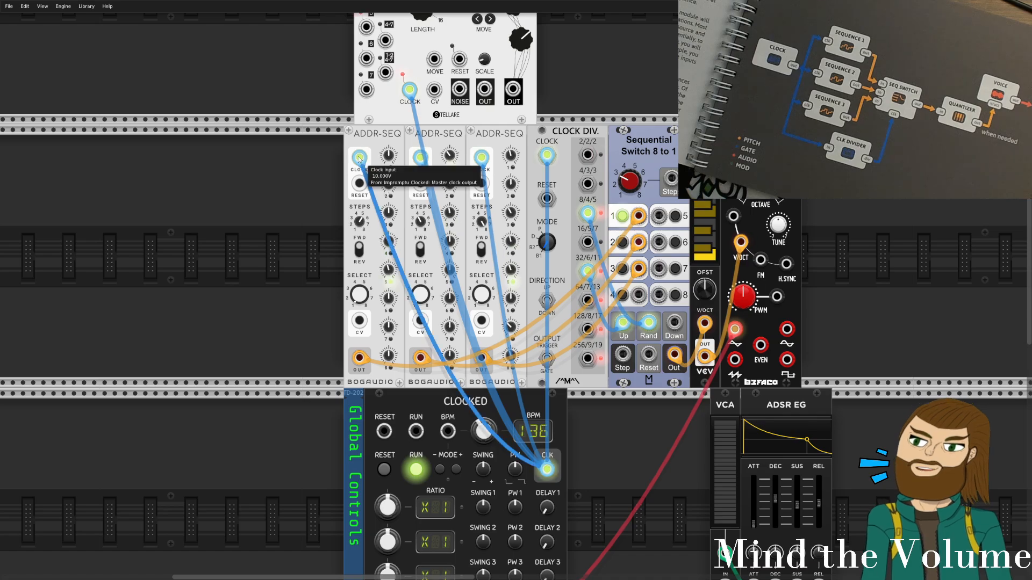
scroll(371, 164, up, 4)
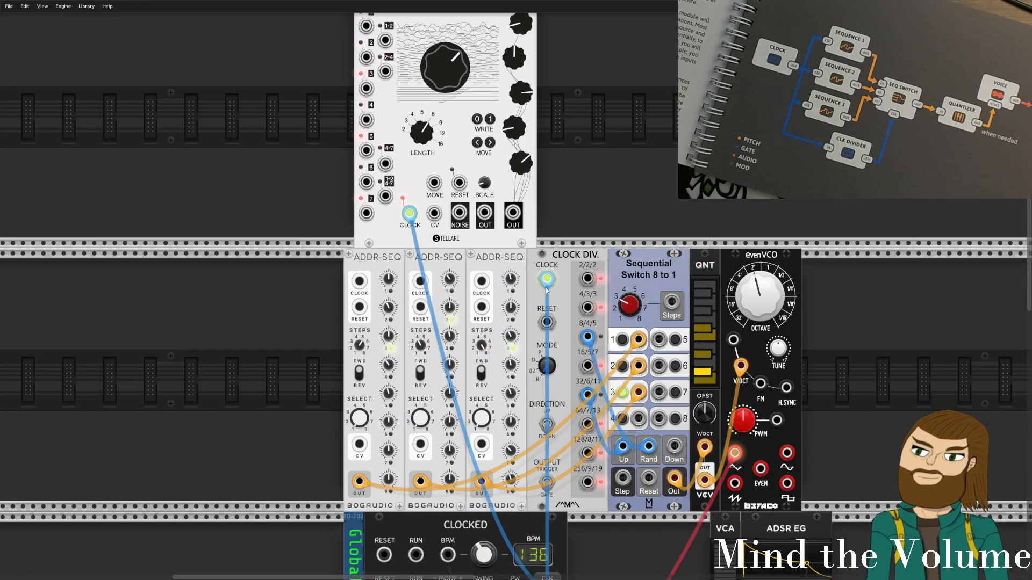
Patch the Turing Machine's 3, 2-4 and 4-7 pulse outputs into the first, second and third ADDR-SEQ clock inputs respectively.
drag(355, 281, 366, 88)
drag(420, 280, 385, 71)
drag(481, 281, 384, 164)
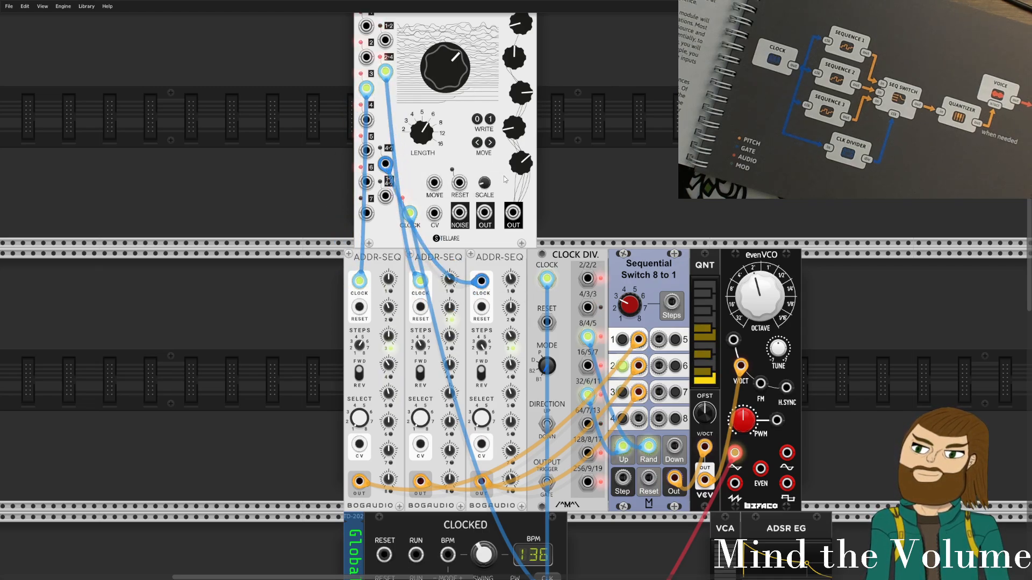
scroll(582, 154, down, 3)
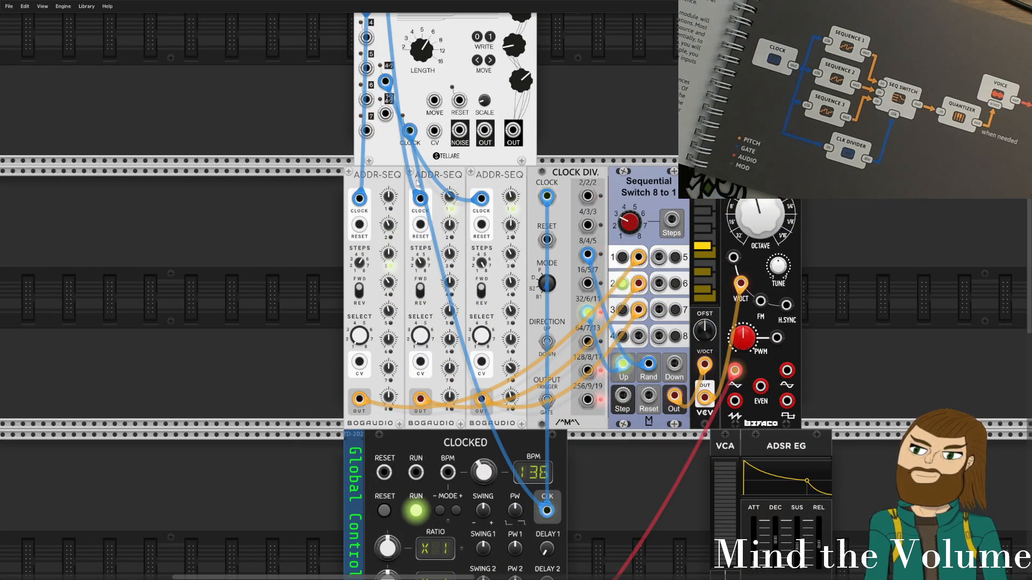
scroll(564, 122, up, 5)
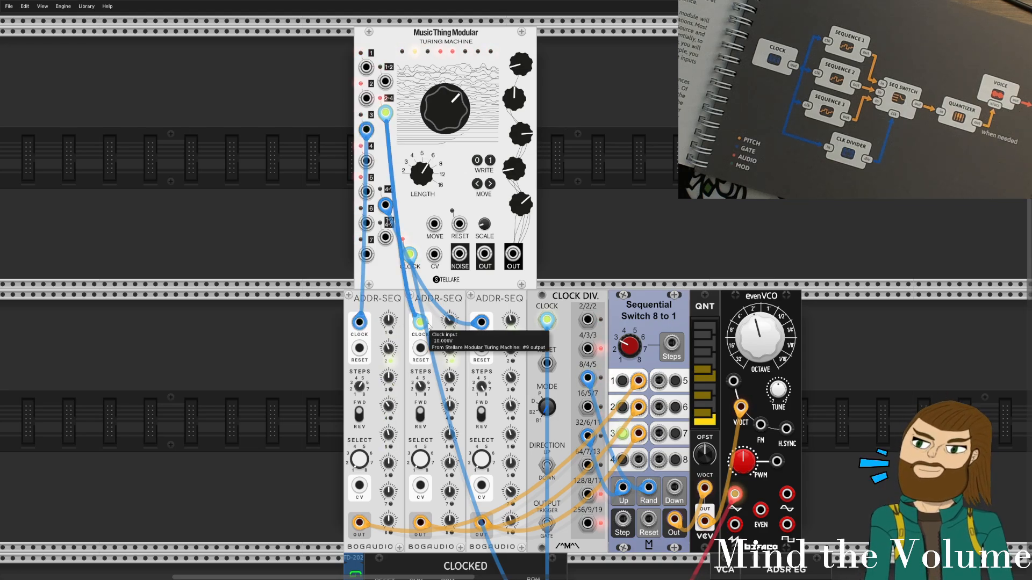
Patch the Turing Machine's 6 output into the second ADDR-SEQ clock input and its 2 output into the third ADDR-SEQ clock input.
drag(420, 323, 371, 221)
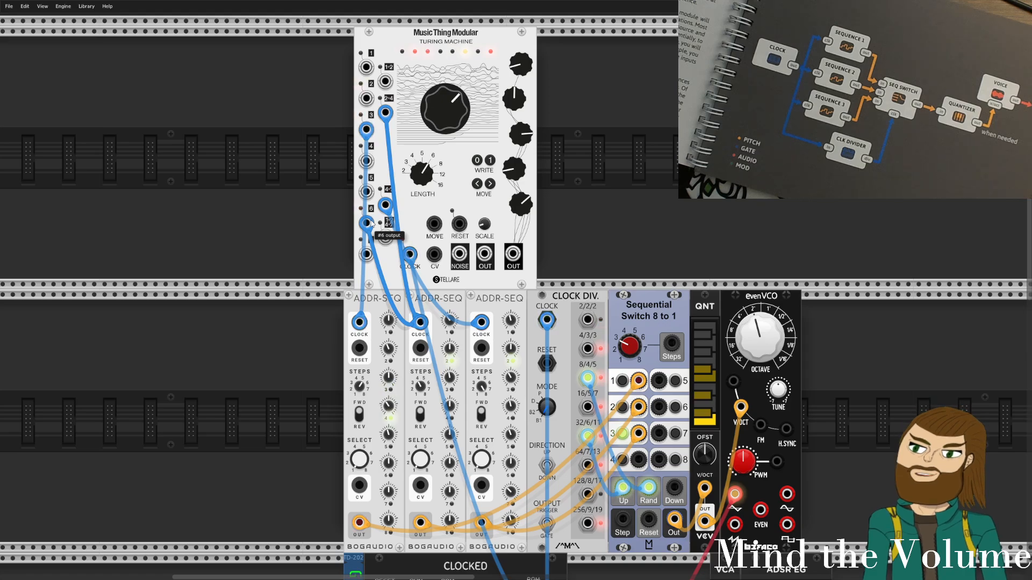
drag(481, 324, 367, 101)
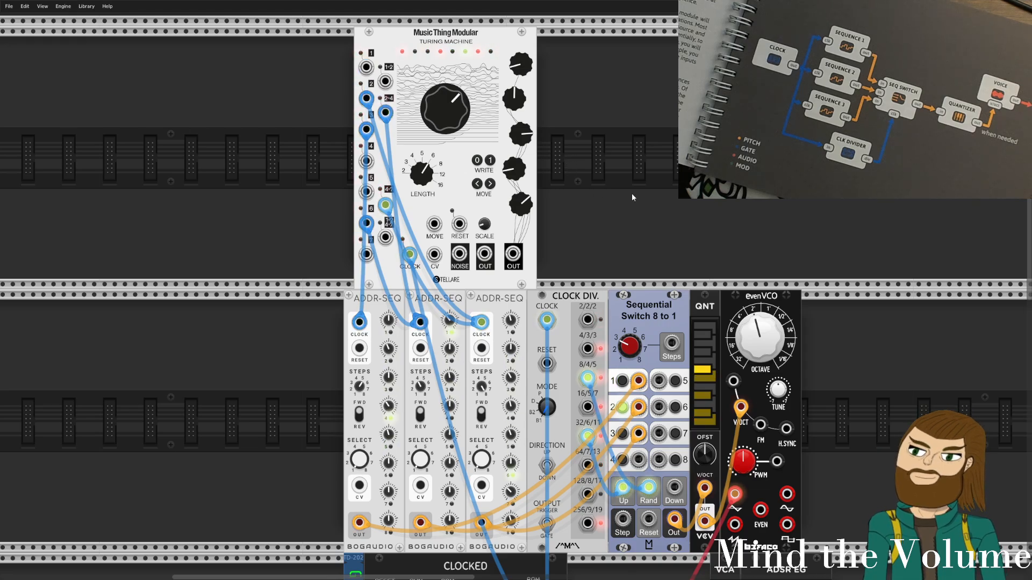
scroll(631, 192, down, 10)
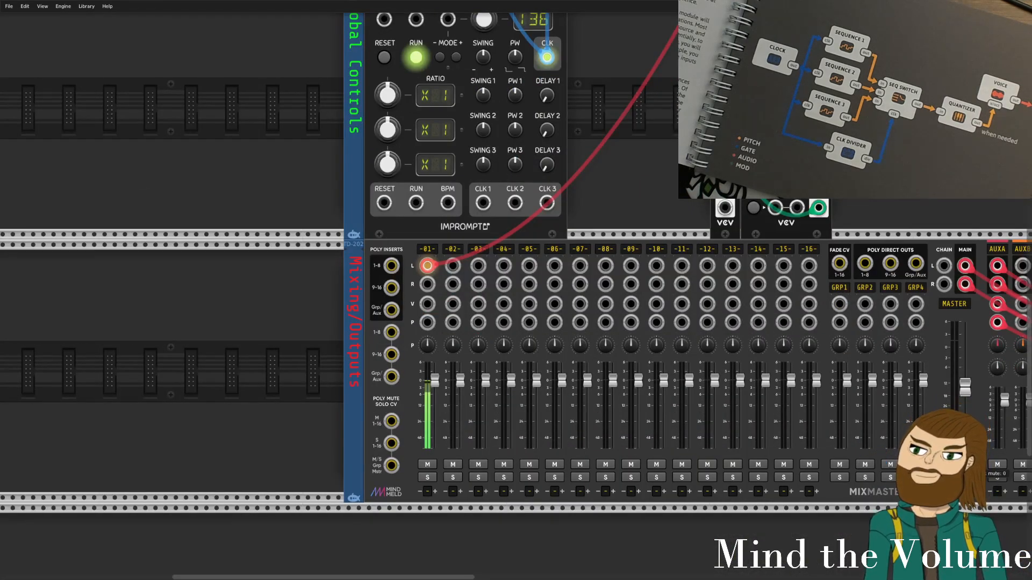
scroll(671, 189, up, 7)
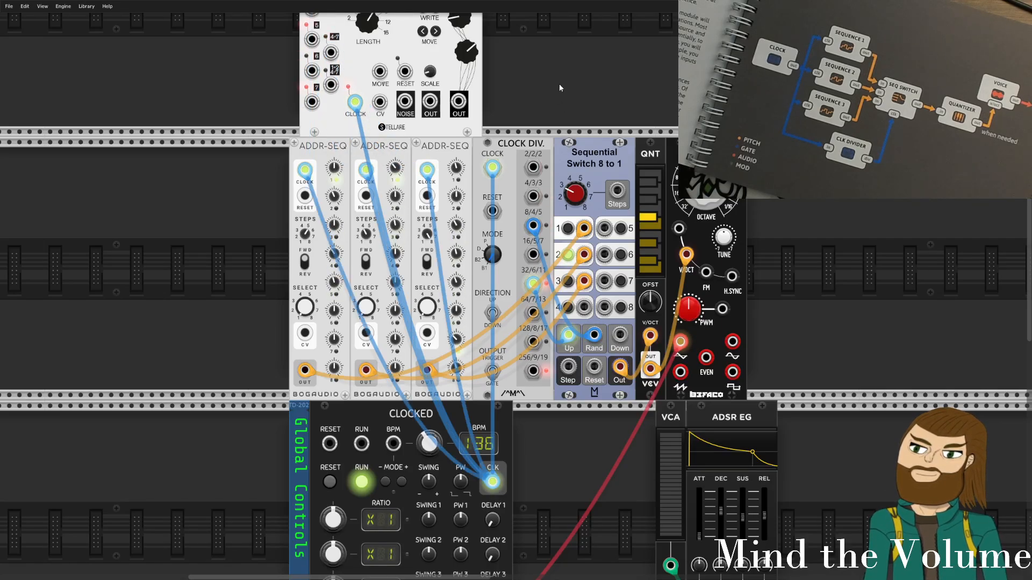
Delete the Turing Machine module from the row above the ADDR-SEQ modules.
scroll(665, 292, down, 2)
scroll(665, 291, up, 2)
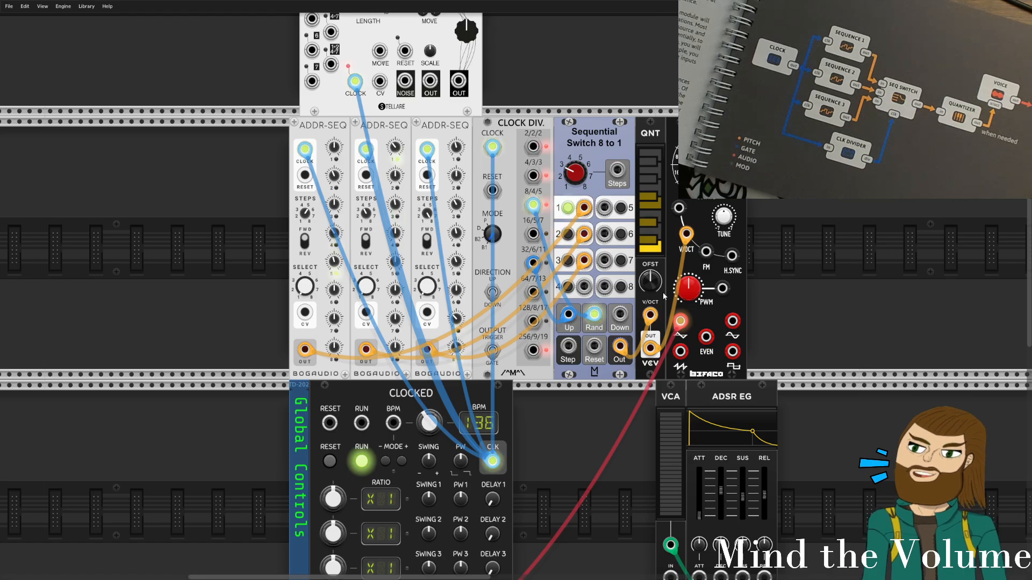
scroll(663, 292, up, 2)
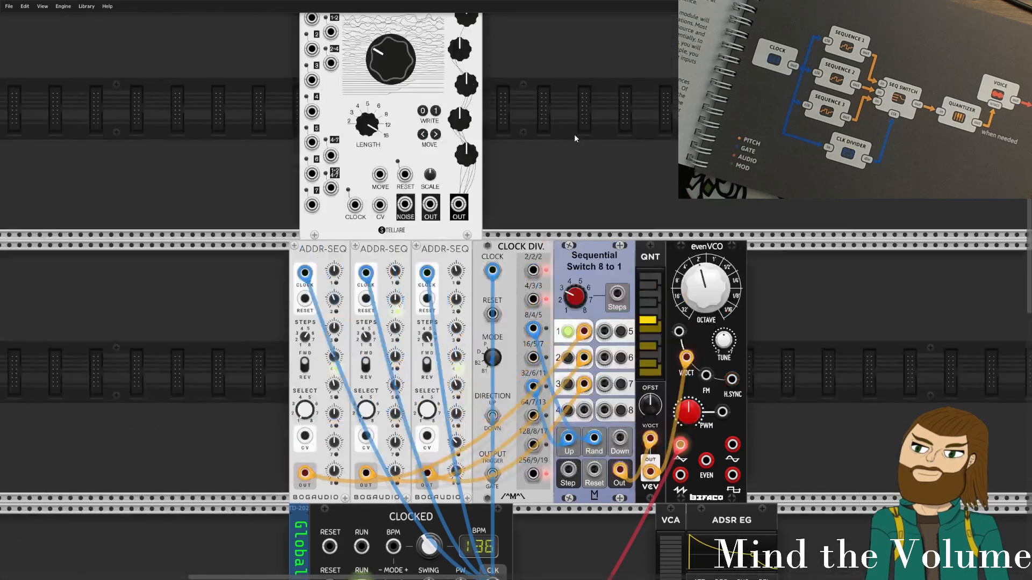
key(Delete)
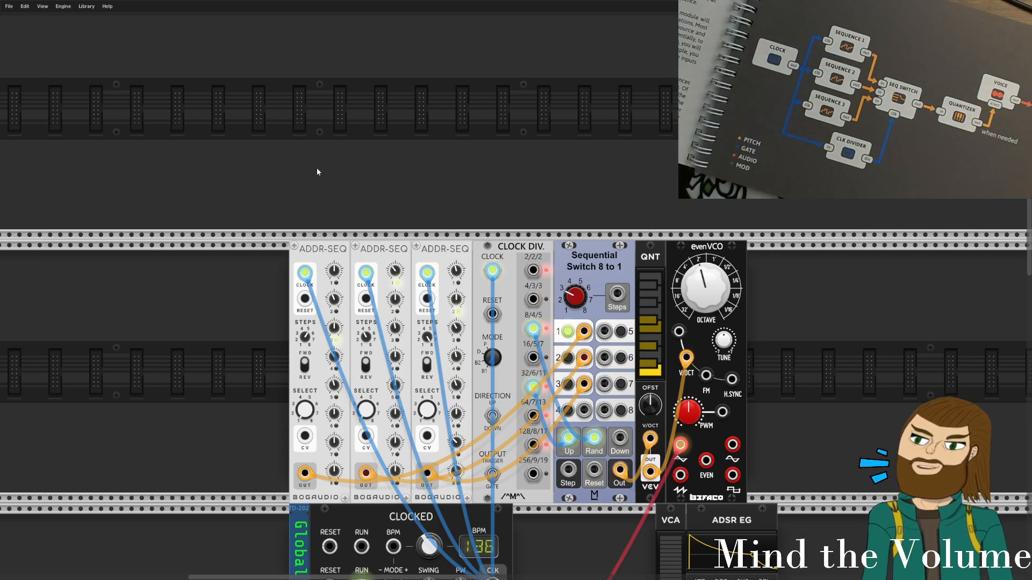
Select the modules from the first ADDR-SEQ through EvenVCO and shift them as a group to the left along their row.
drag(537, 165, 406, 25)
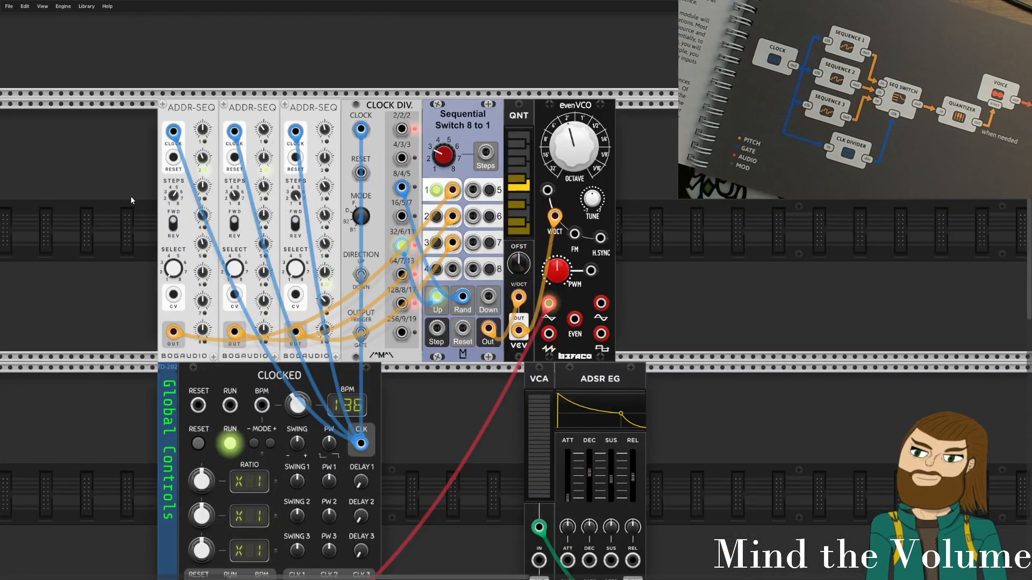
drag(131, 198, 343, 209)
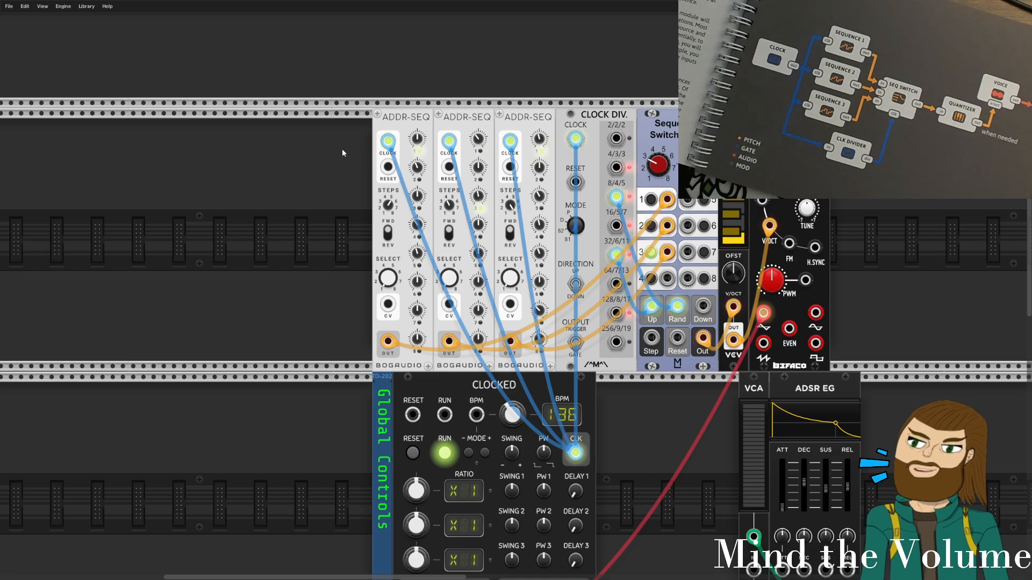
drag(341, 148, 309, 185)
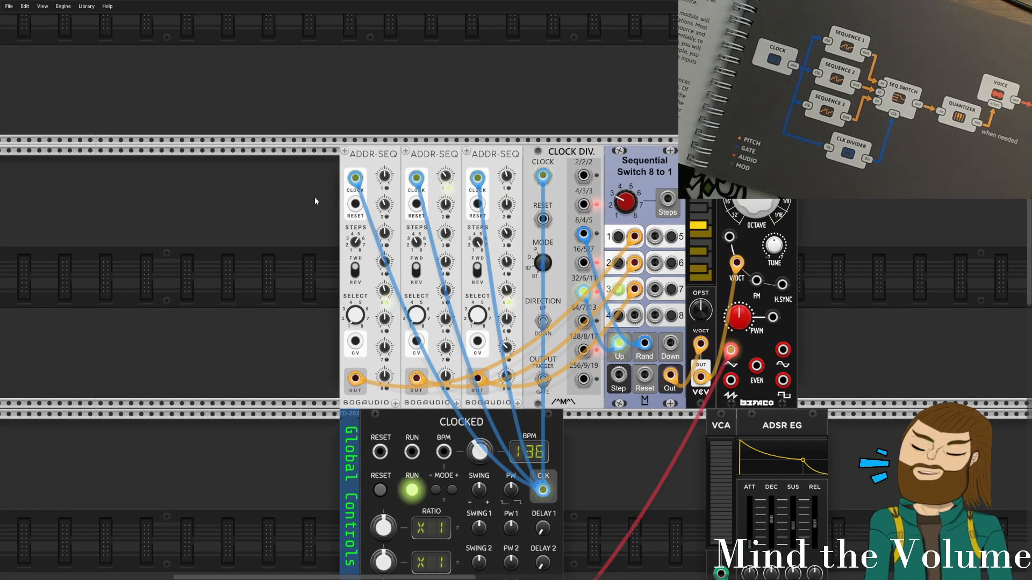
scroll(269, 198, down, 5)
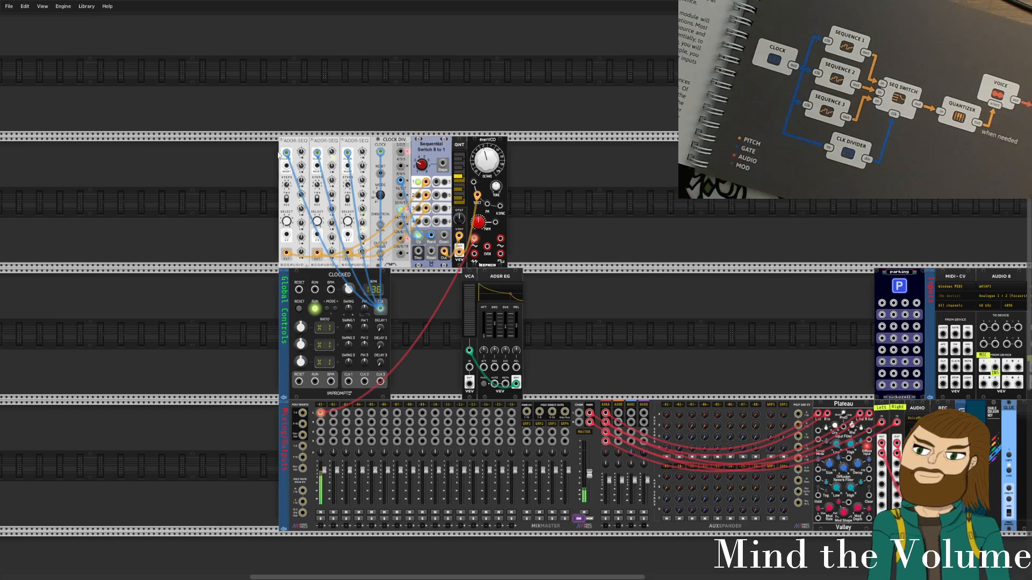
drag(231, 167, 311, 192)
drag(433, 193, 668, 180)
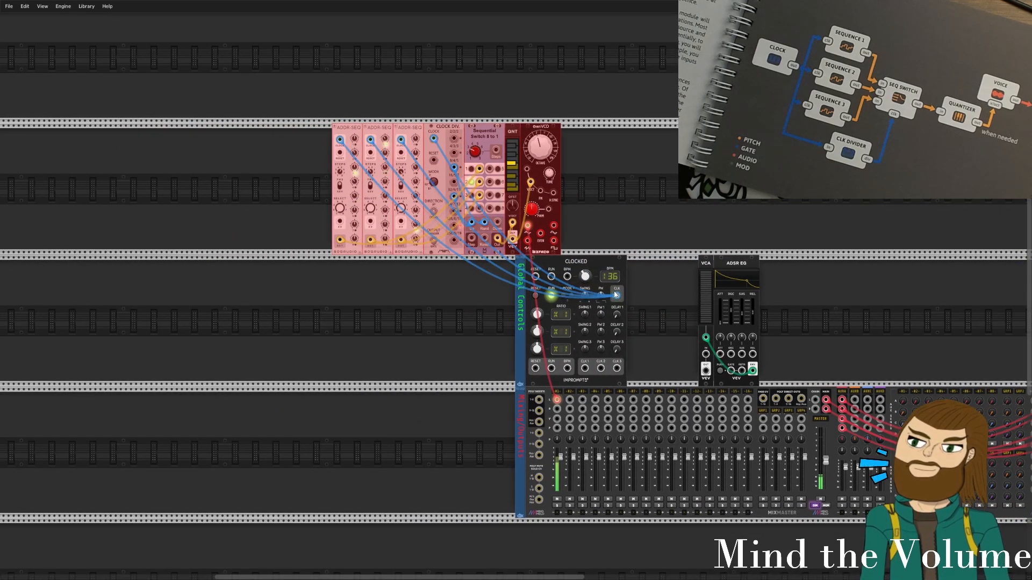
drag(695, 175, 395, 161)
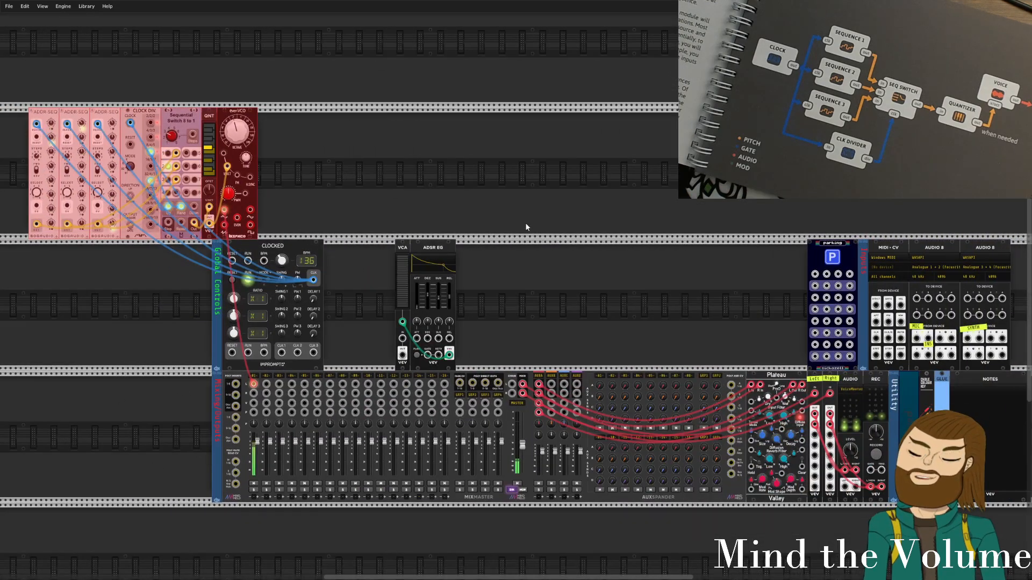
drag(332, 194, 602, 192)
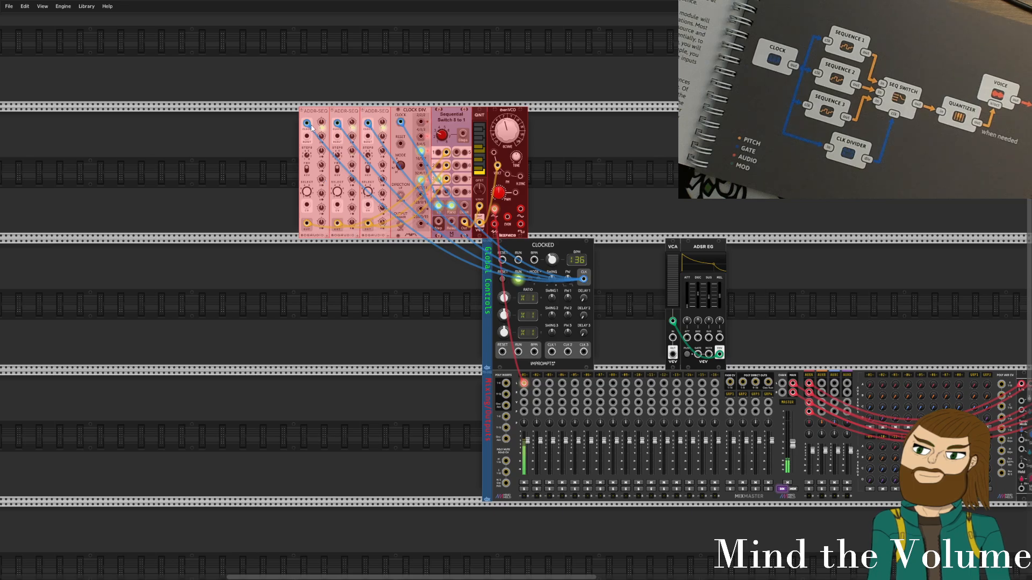
Unplug the old patch's cables from Clocked's clock output and mixer channel 1, and park its modules directly left of the mixer section.
drag(584, 280, 604, 281)
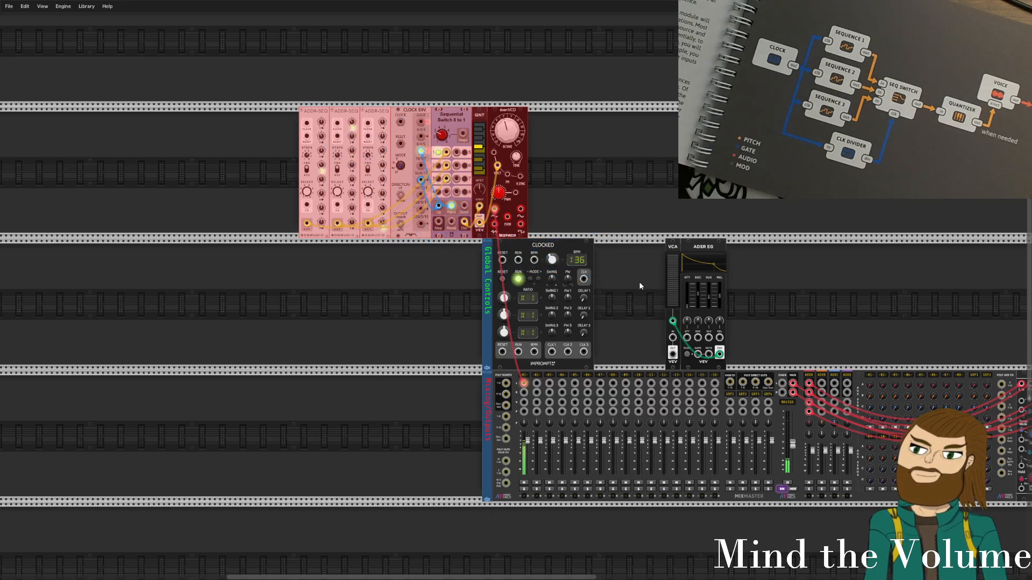
drag(524, 384, 446, 348)
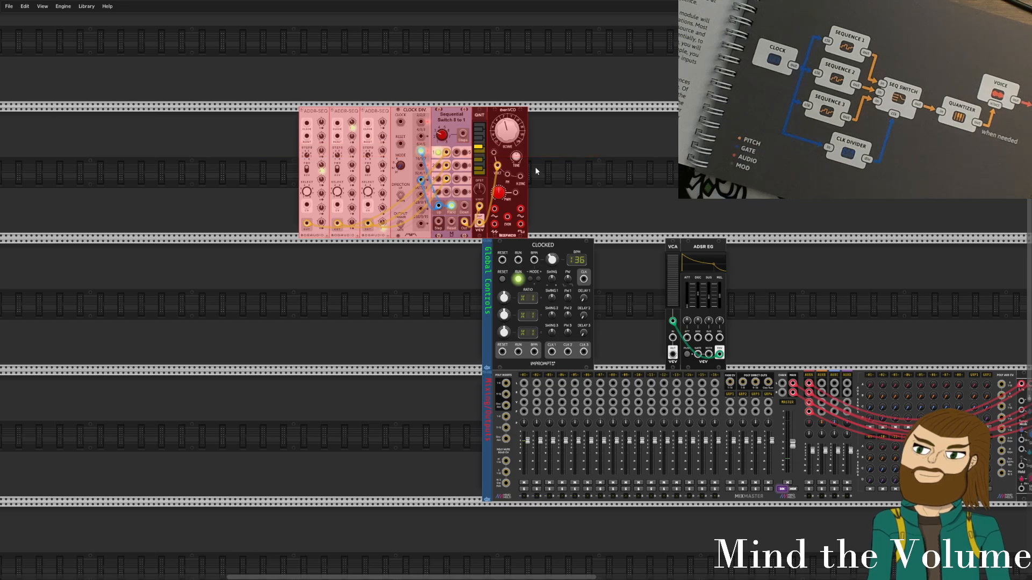
drag(514, 173, 230, 173)
drag(243, 334, 472, 464)
click(388, 162)
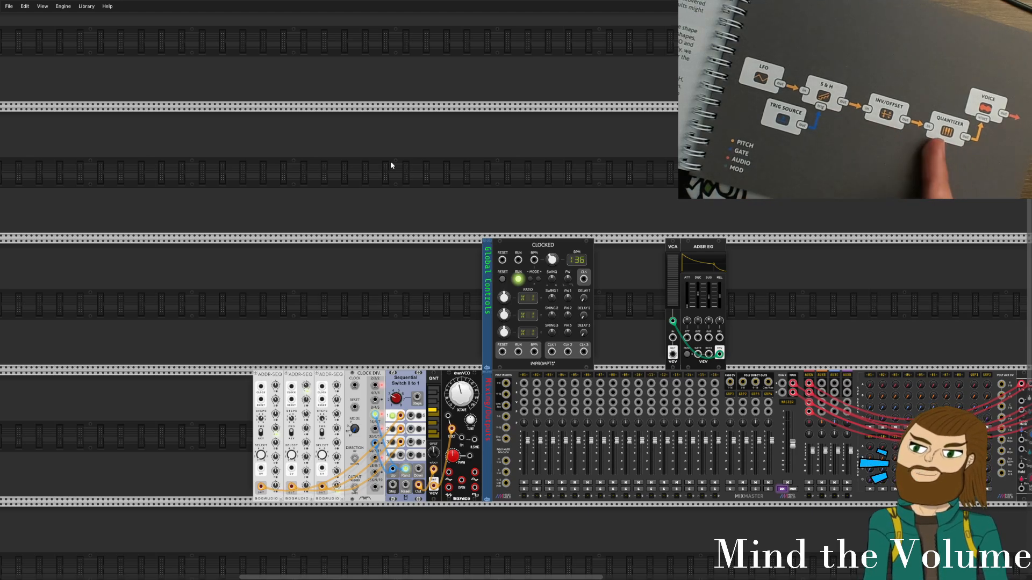
Filter the module library by the Low-frequency oscillator tag and add the Sapphire Glee module to the rack.
right_click(378, 127)
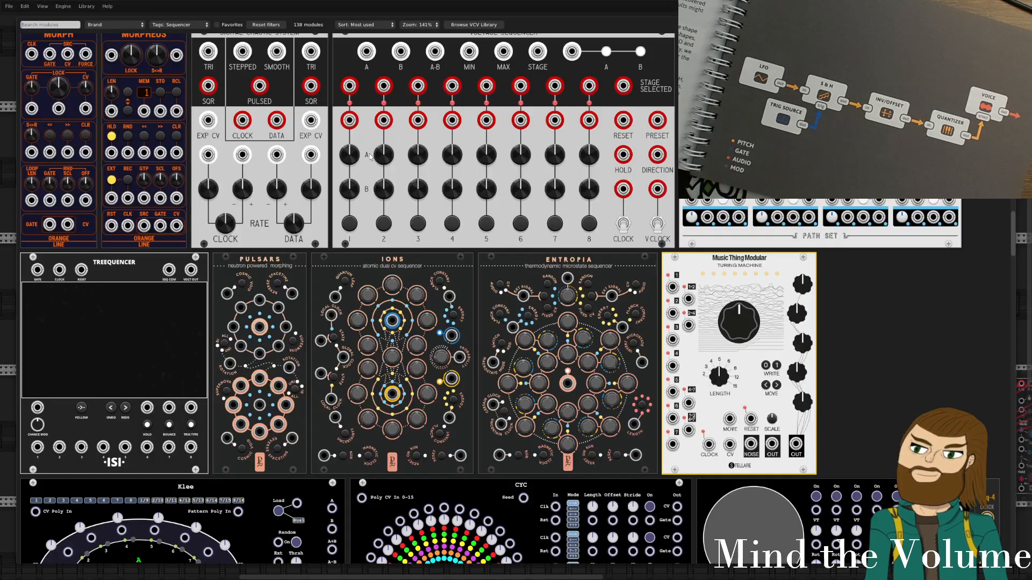
click(192, 25)
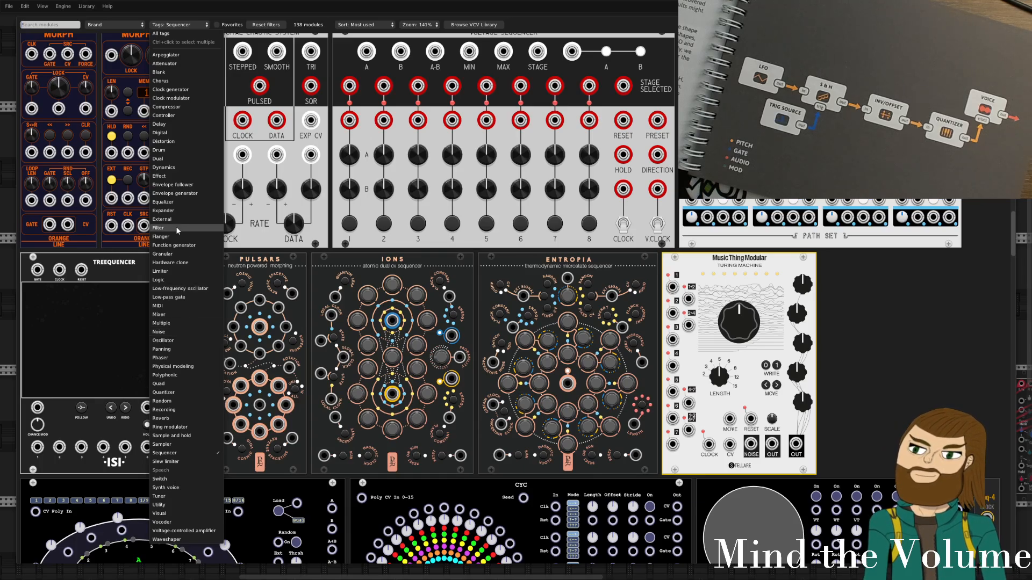
click(182, 289)
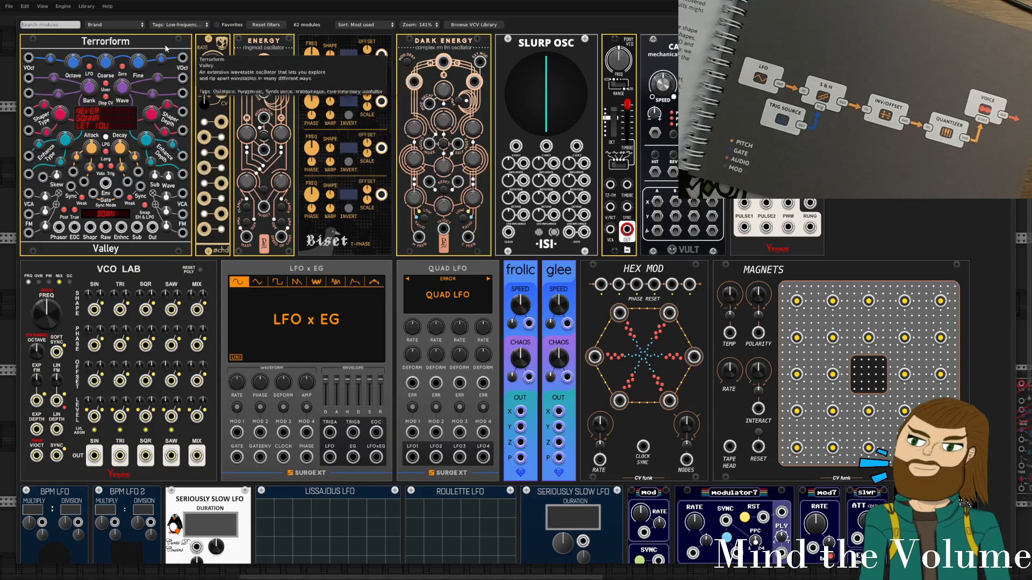
scroll(251, 283, down, 4)
scroll(251, 283, up, 4)
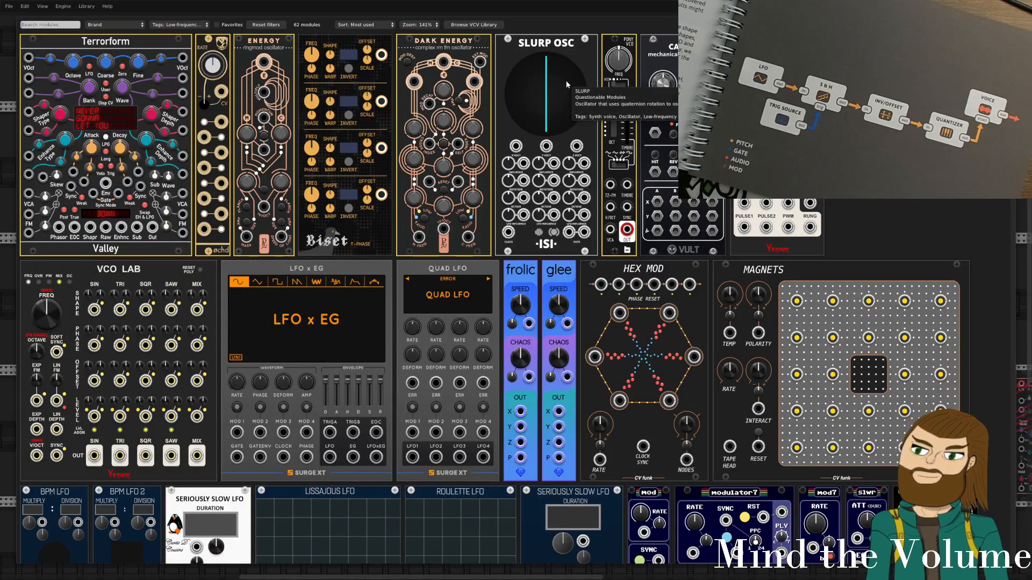
scroll(624, 87, down, 1)
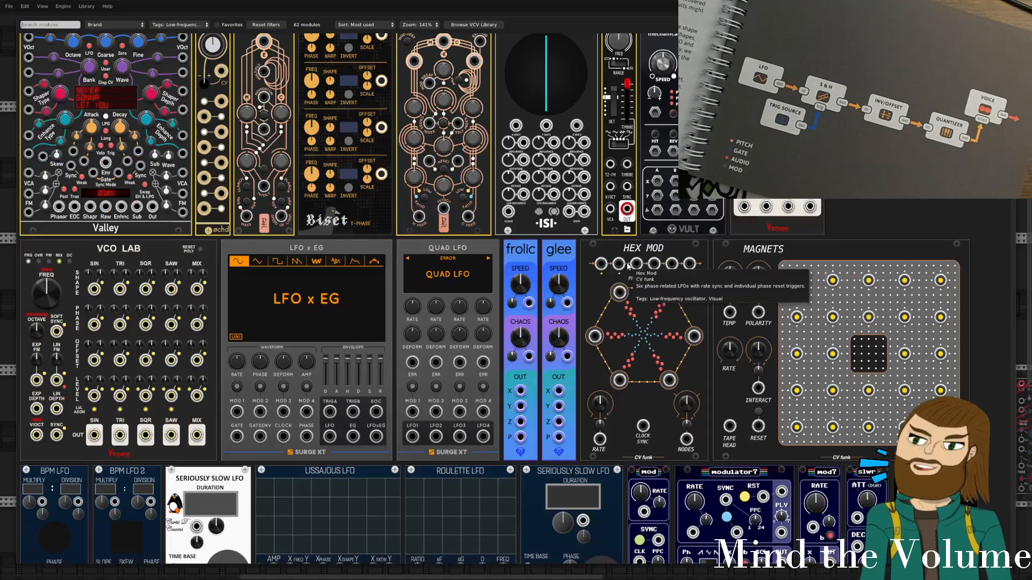
scroll(623, 87, up, 1)
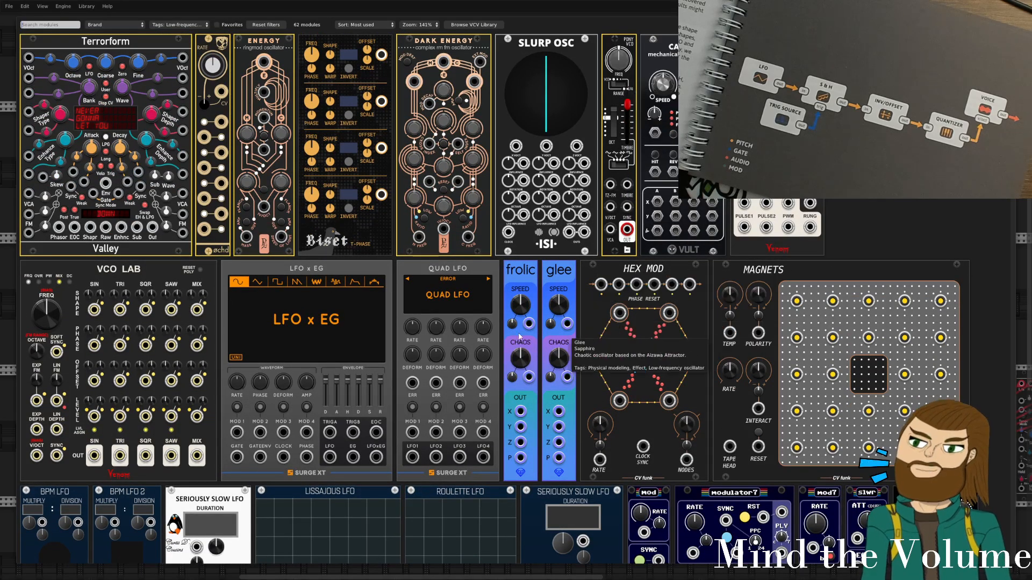
scroll(412, 333, down, 6)
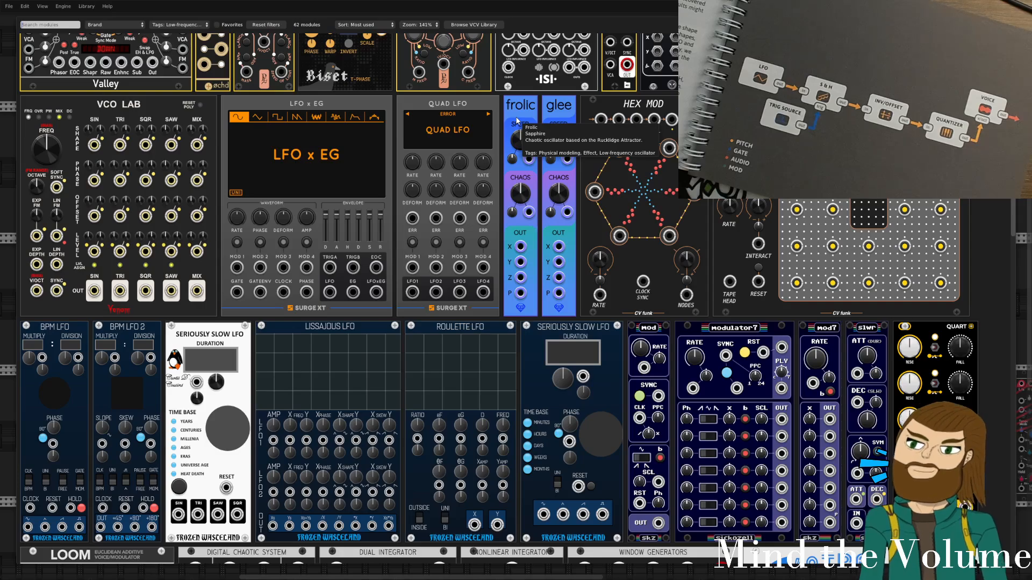
click(562, 122)
scroll(333, 162, up, 2)
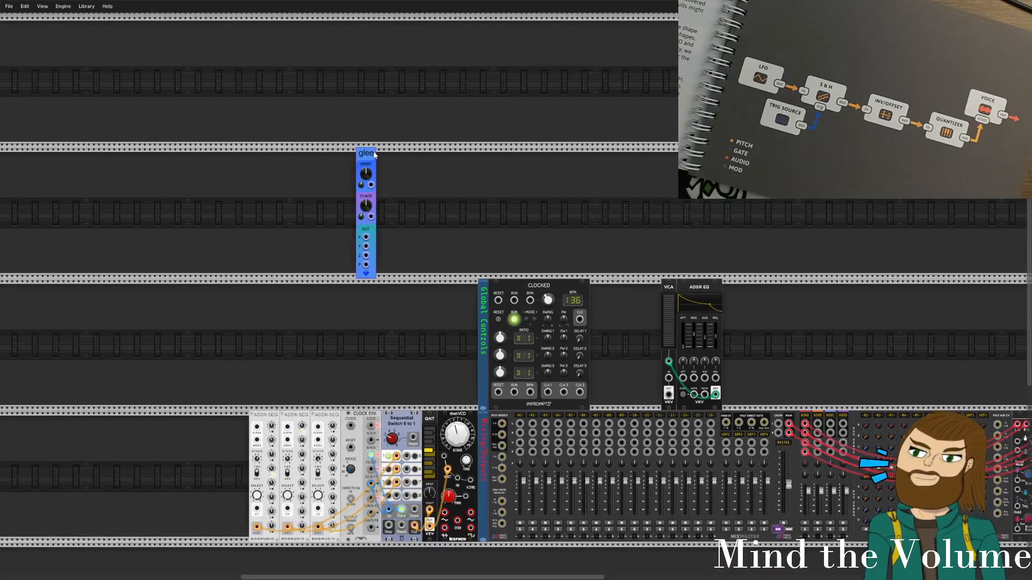
Place Glee directly above Clocked and delete the VCA and ADSR EG modules.
drag(374, 154, 537, 155)
drag(693, 239, 646, 311)
key(Delete)
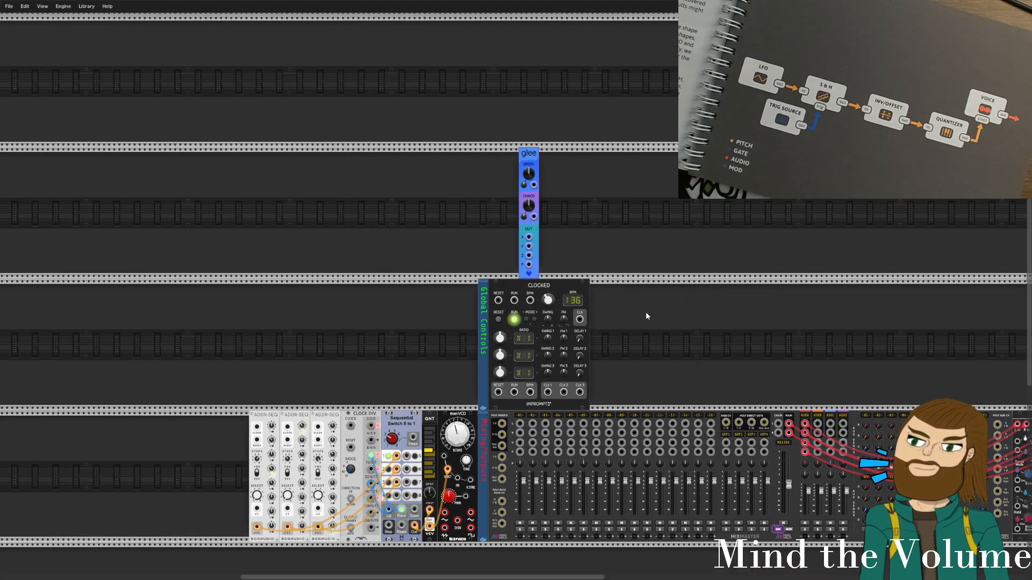
Turn the mixer's master level down to -inf dB and patch Glee's X output into the left input of channel 1.
scroll(573, 208, up, 5)
drag(536, 202, 476, 192)
scroll(476, 192, down, 4)
drag(581, 288, 516, 182)
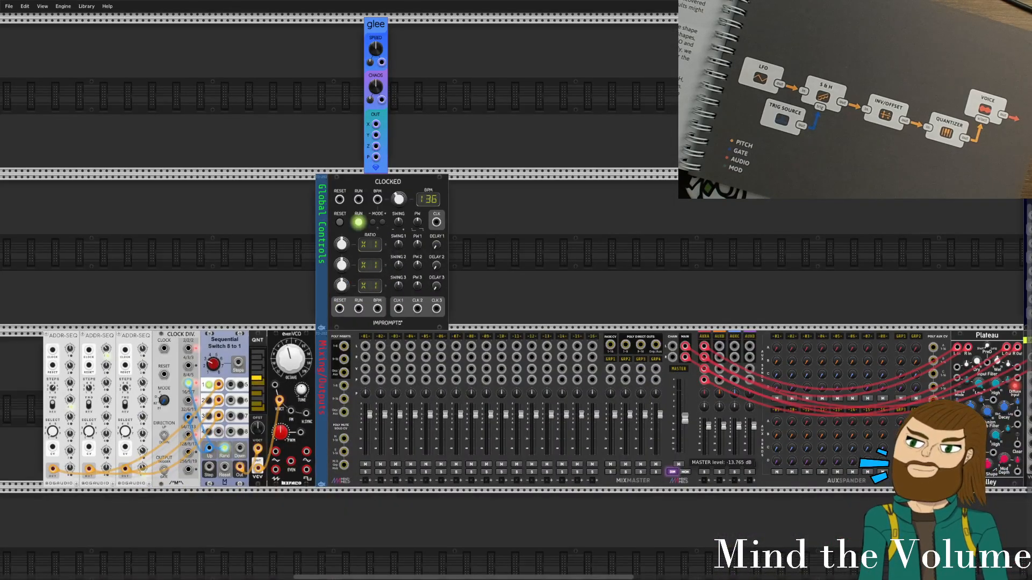
drag(374, 126, 691, 183)
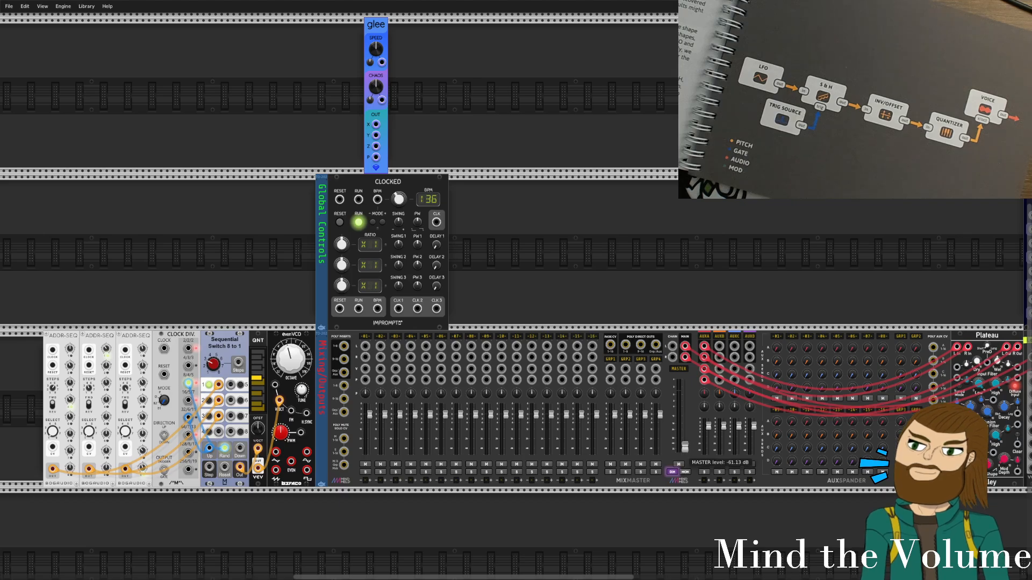
drag(376, 125, 365, 345)
mouse_move(685, 452)
mouse_down()
mouse_move(685, 409)
mouse_move(684, 452)
mouse_up()
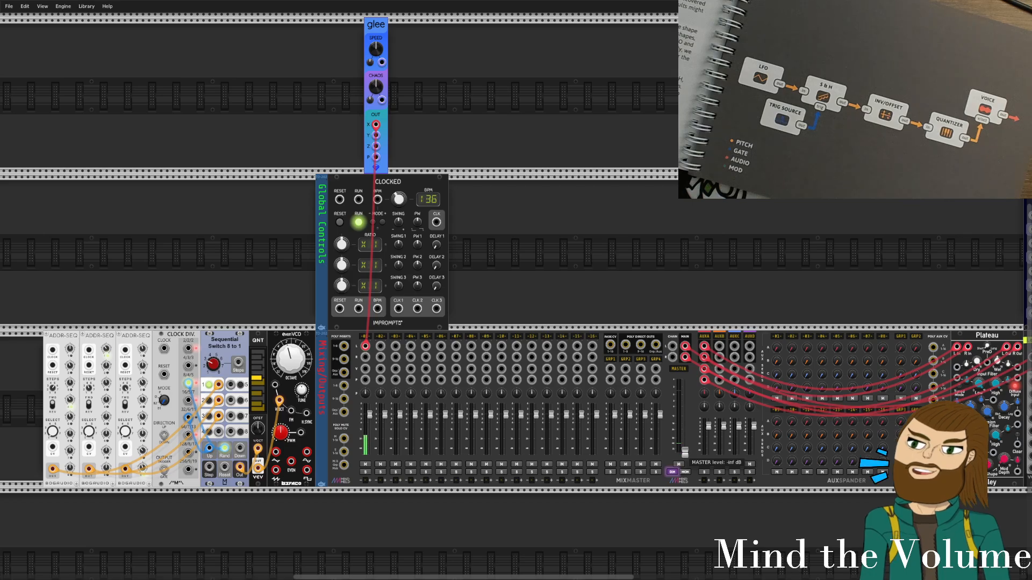
Unplug the cable running from Glee's X output to mixer channel 1.
scroll(379, 211, up, 3)
drag(375, 208, 430, 219)
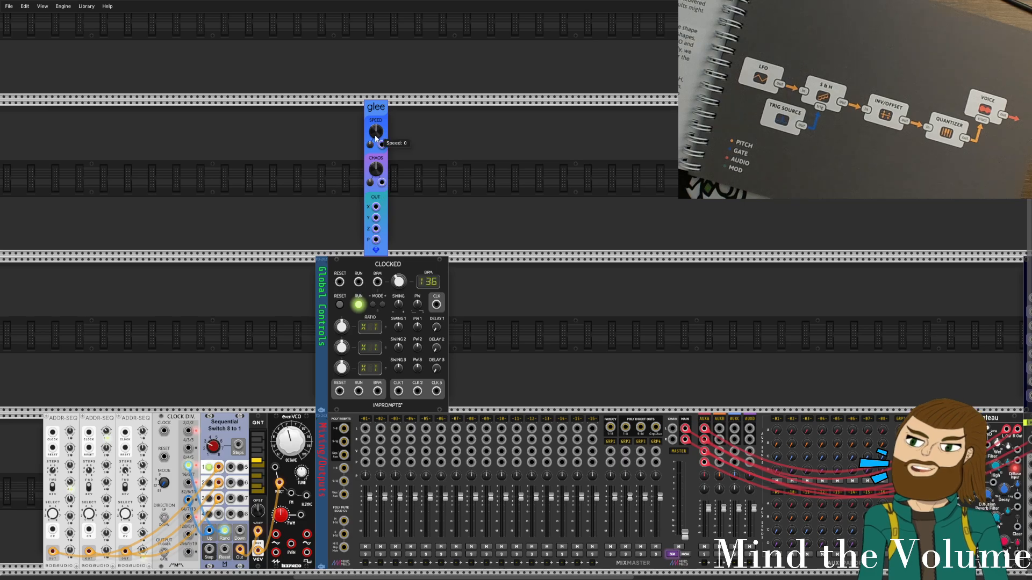
Filter the module library by the Sample and hold tag only and add the slim dual sample-and-hold module beside Glee.
right_click(392, 143)
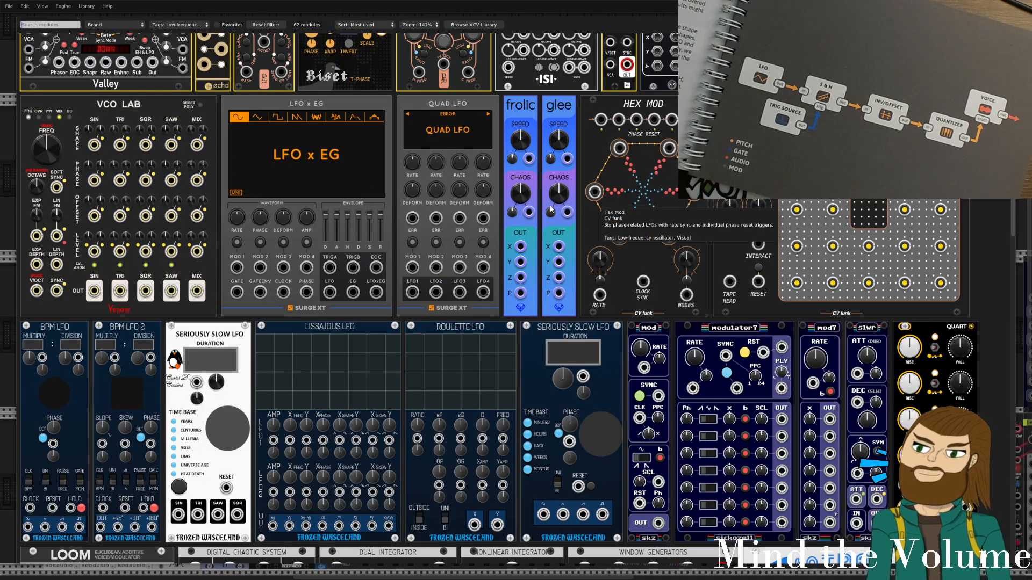
scroll(519, 210, up, 3)
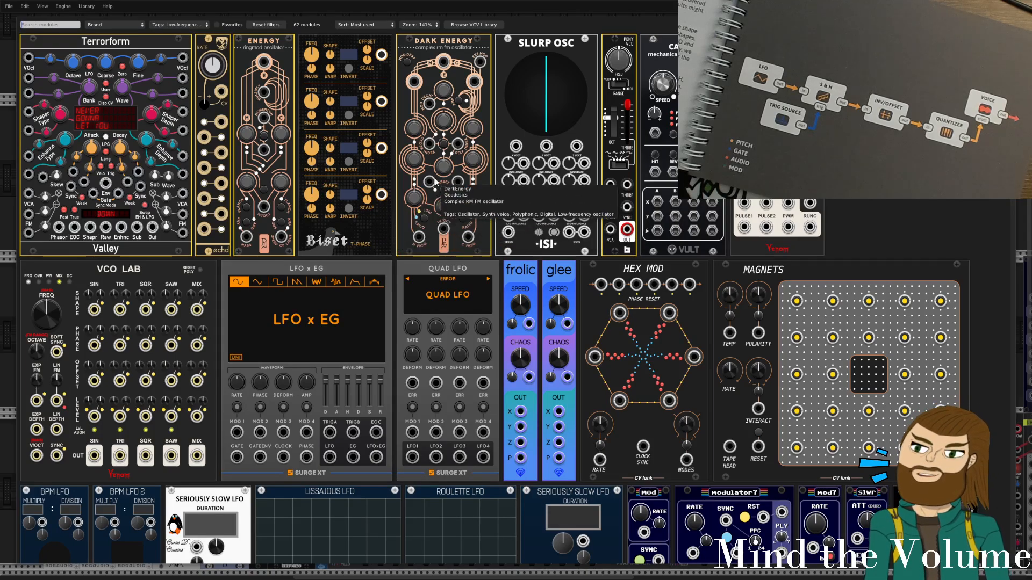
click(179, 25)
click(176, 39)
click(179, 25)
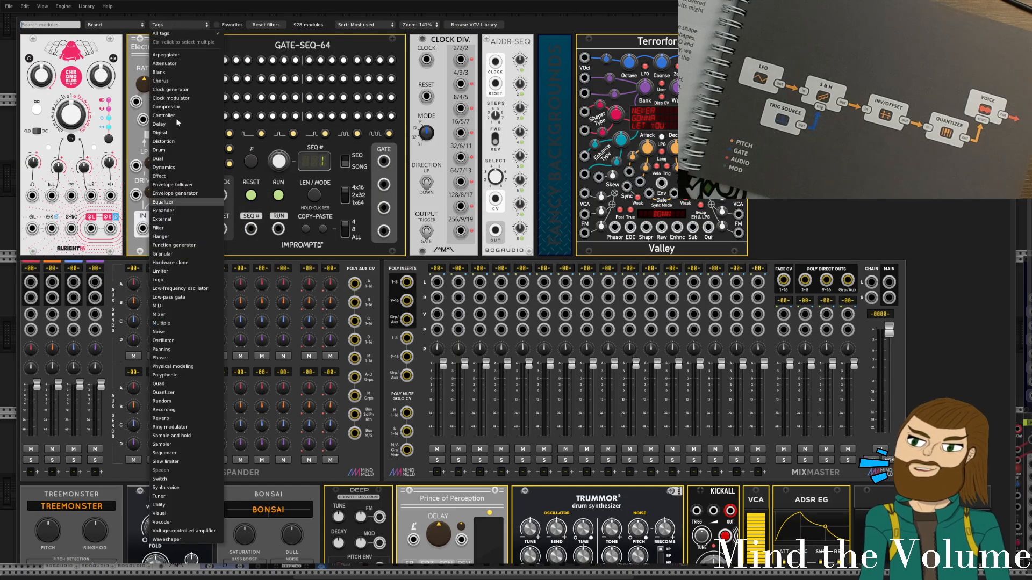
click(170, 435)
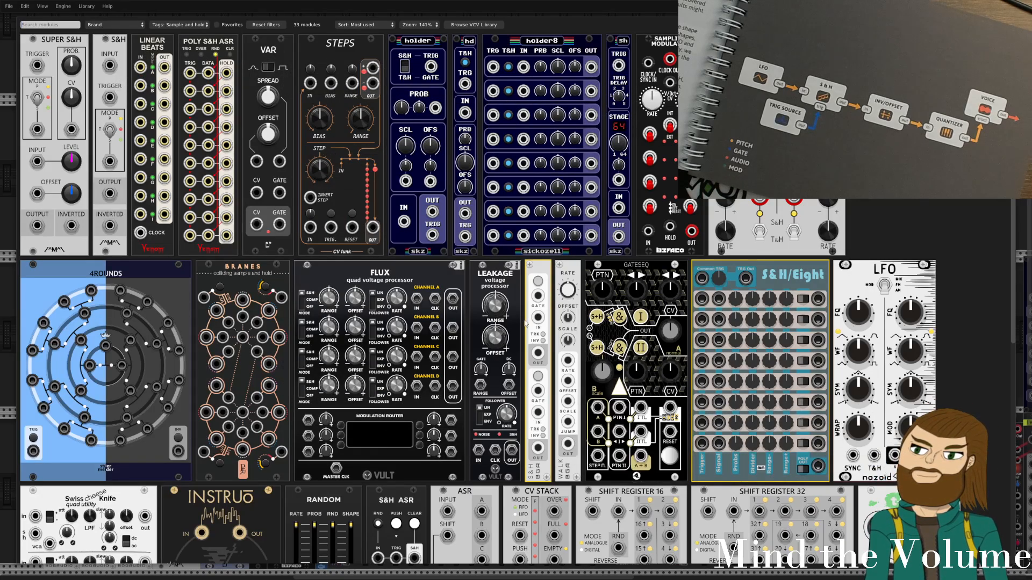
click(531, 272)
scroll(530, 275, up, 3)
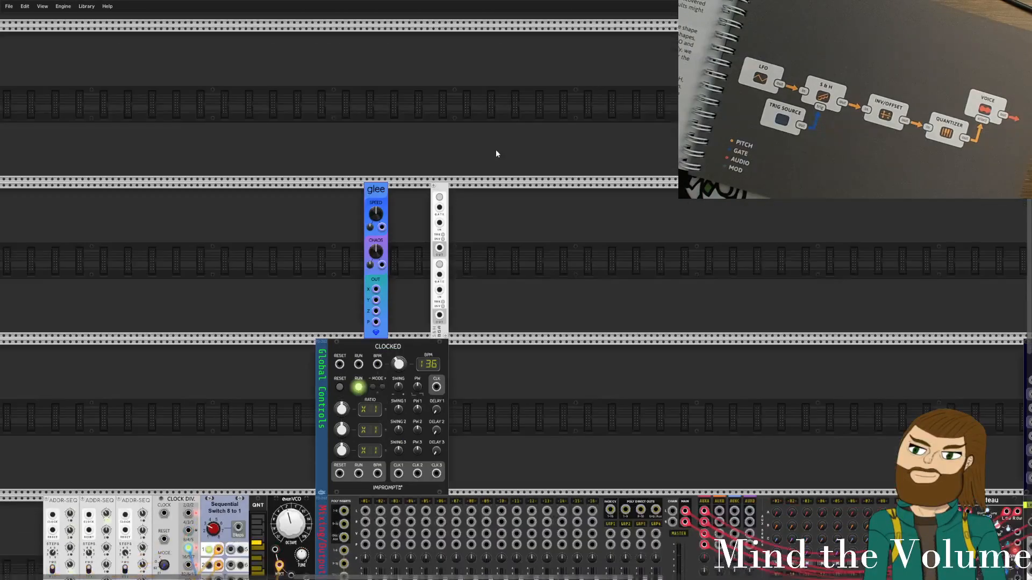
Move the dual sample-and-hold module directly against the side of Glee.
scroll(494, 154, down, 4)
scroll(469, 192, up, 1)
scroll(526, 246, up, 5)
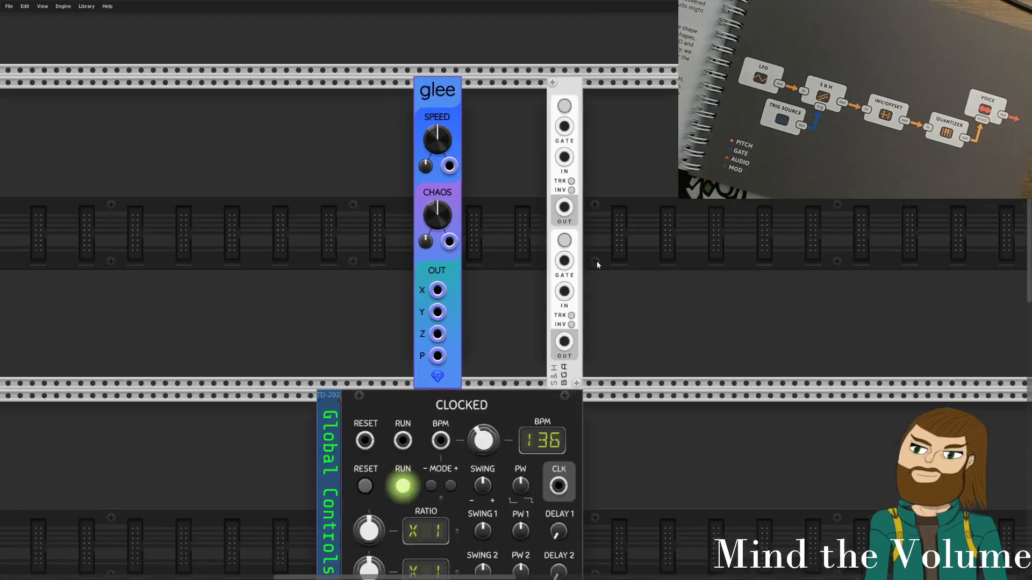
drag(565, 92, 471, 93)
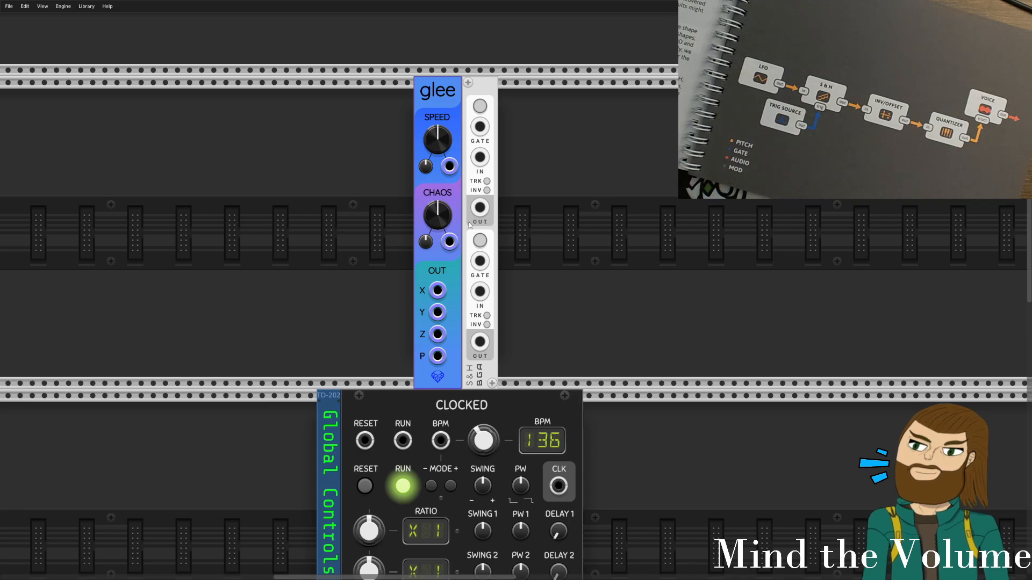
Clear the tag filter, search the module library for "merg" and insert VCV Merge between Glee and the sample-and-hold module.
right_click(442, 67)
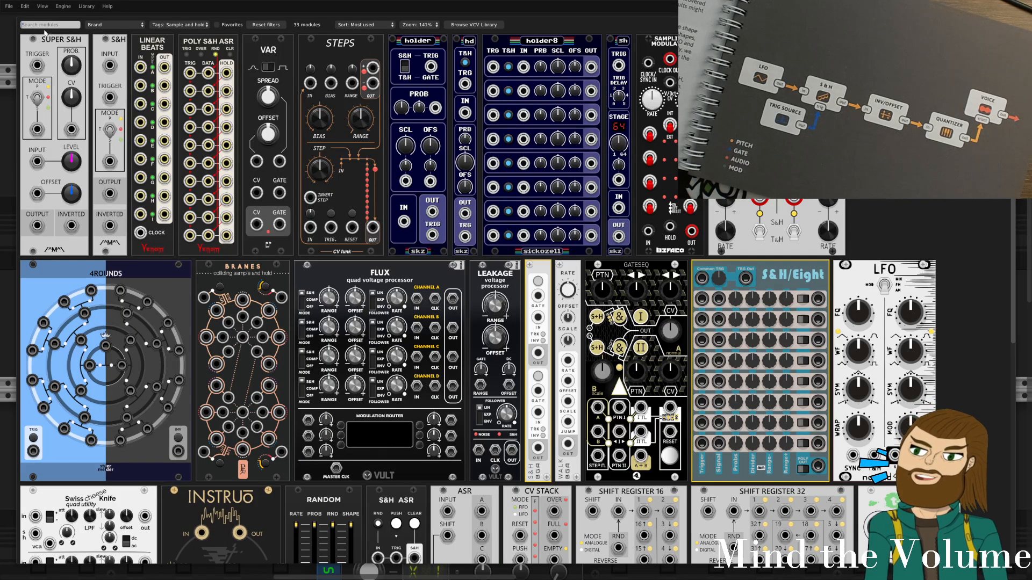
click(166, 27)
click(166, 35)
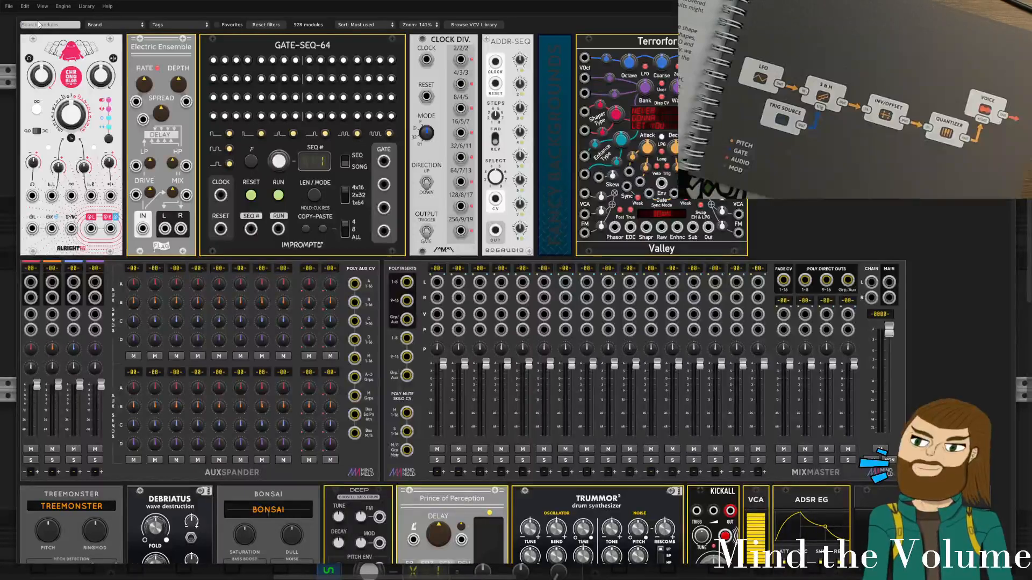
click(39, 24)
text(merg)
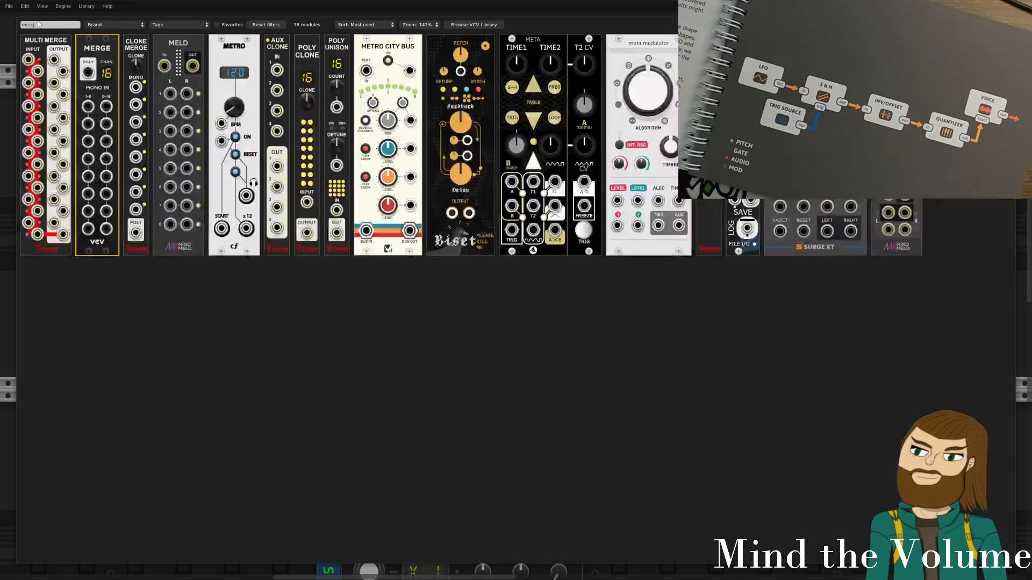
click(92, 45)
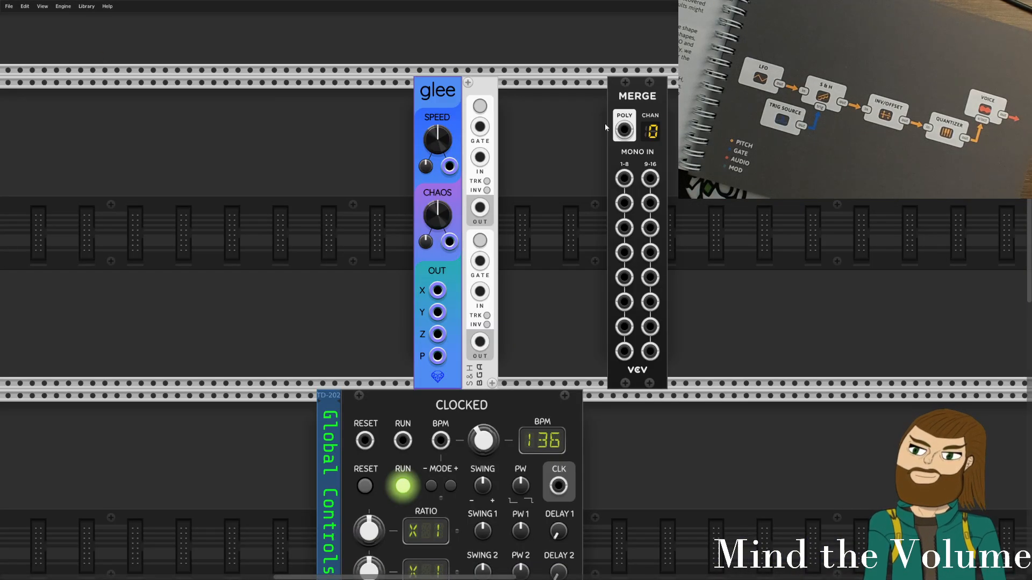
drag(665, 80, 505, 97)
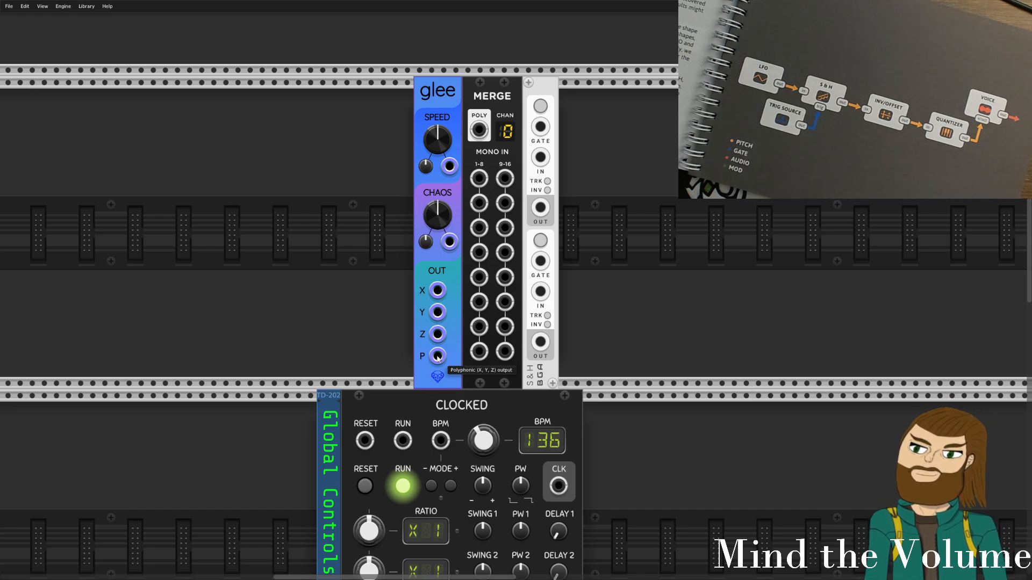
Patch Glee's polyphonic P output into the first signal input of the sample-and-hold module.
drag(437, 356, 544, 160)
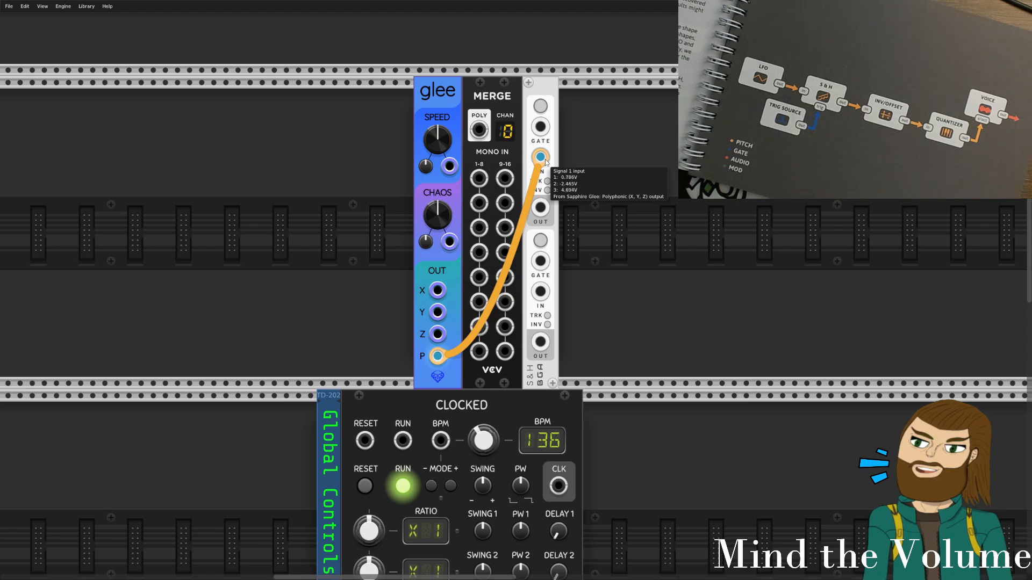
scroll(559, 204, down, 3)
ctrl+scroll(575, 240, down, 2)
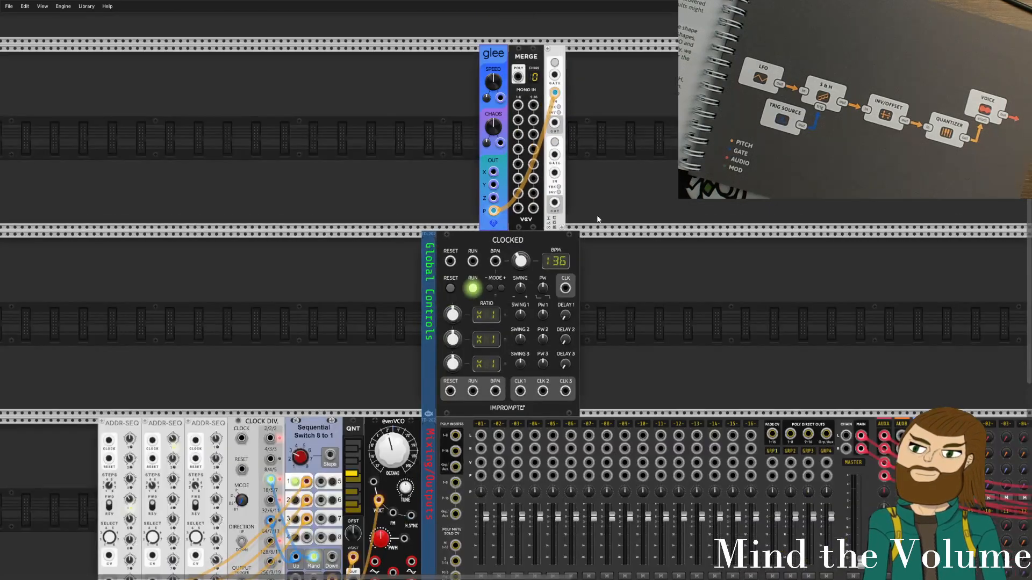
Reopen the module library and clear the previous search text, leaving all tags shown.
right_click(611, 191)
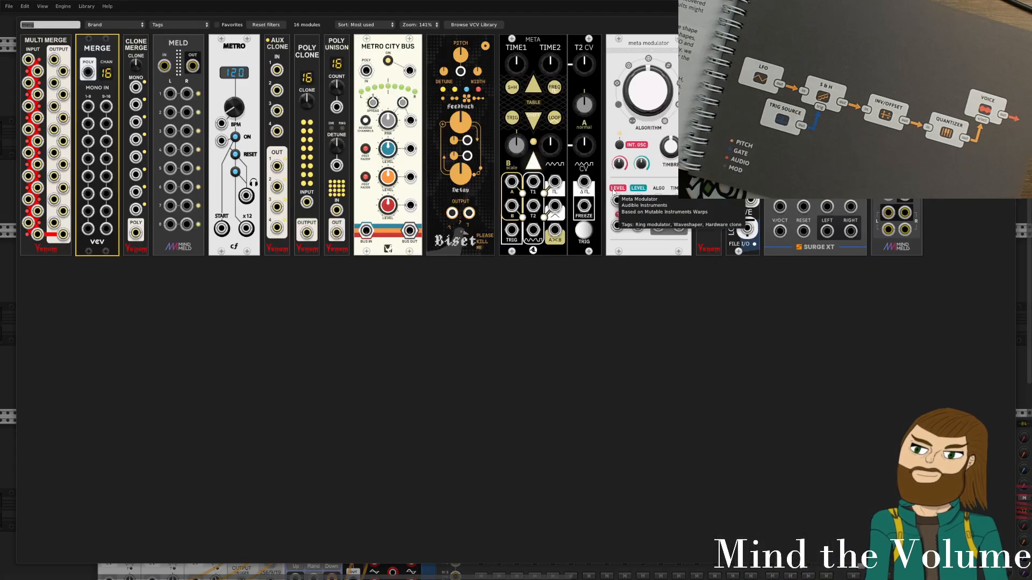
click(172, 27)
click(61, 28)
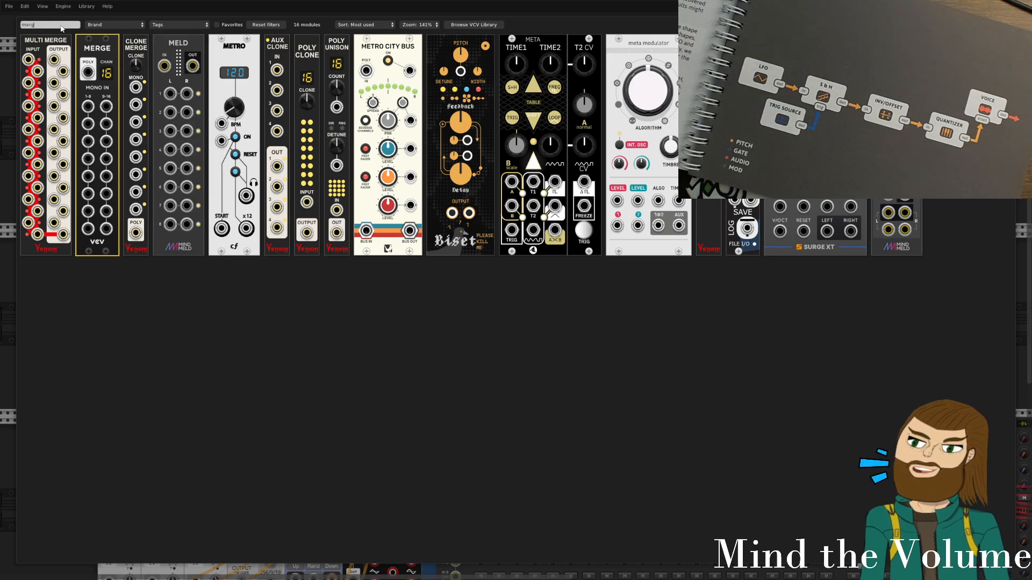
key(BackSpace)
key(BackSpace)
key(BackSpace)
key(BackSpace)
click(175, 25)
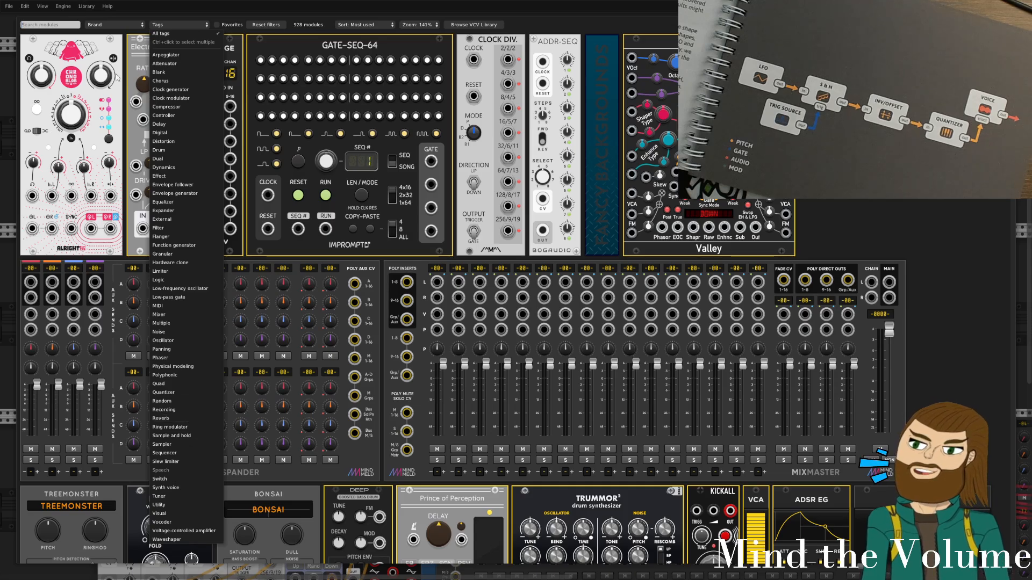
click(183, 29)
click(73, 28)
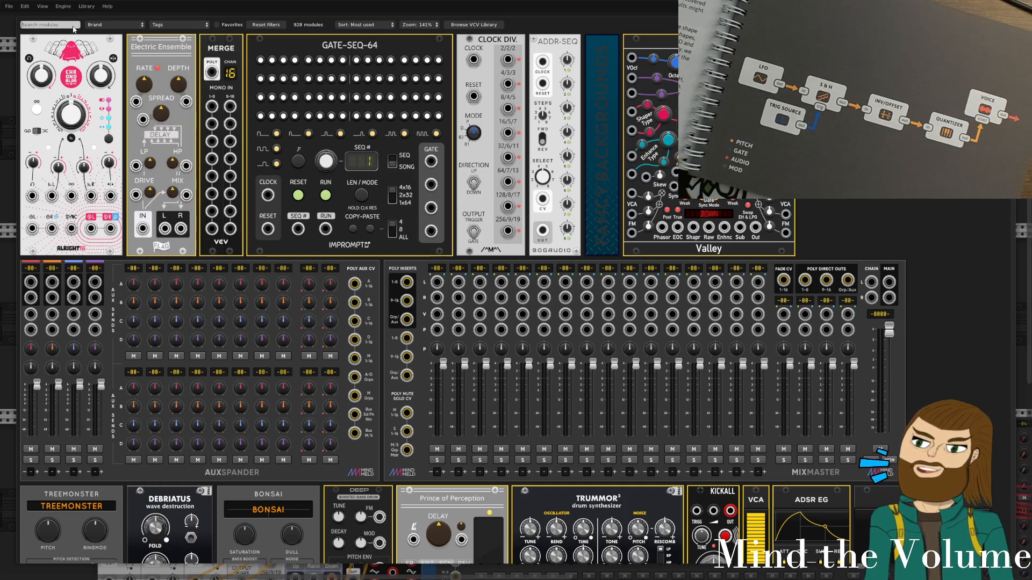
Search the module library for "trigg" and clear that search.
text(trigg)
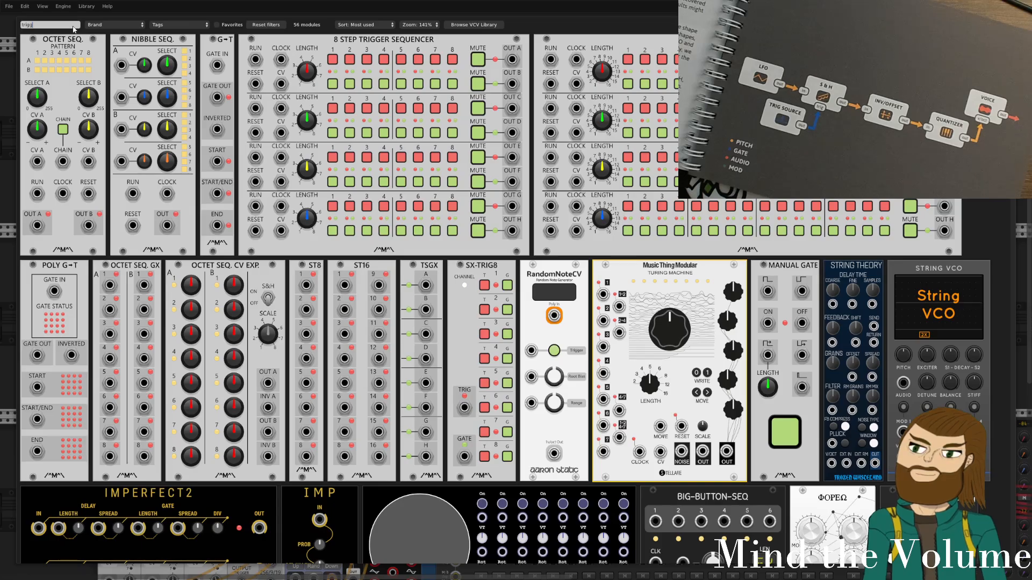
key(BackSpace)
key(BackSpace)
key(BackSpace)
key(BackSpace)
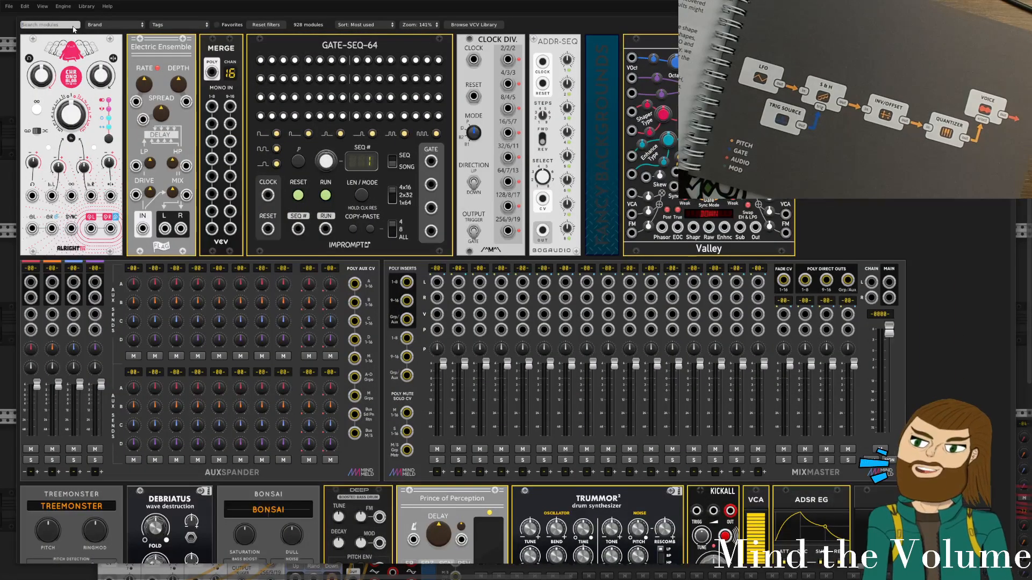
Search the module library for "chances" and add the Chances Bernoulli gate beside the sample-and-hold module.
text(chances)
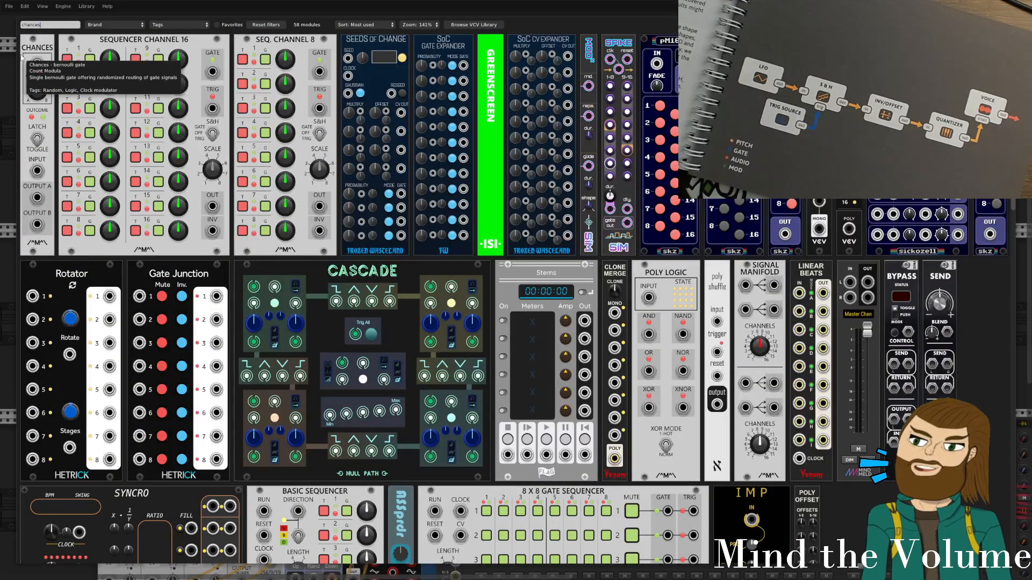
click(44, 50)
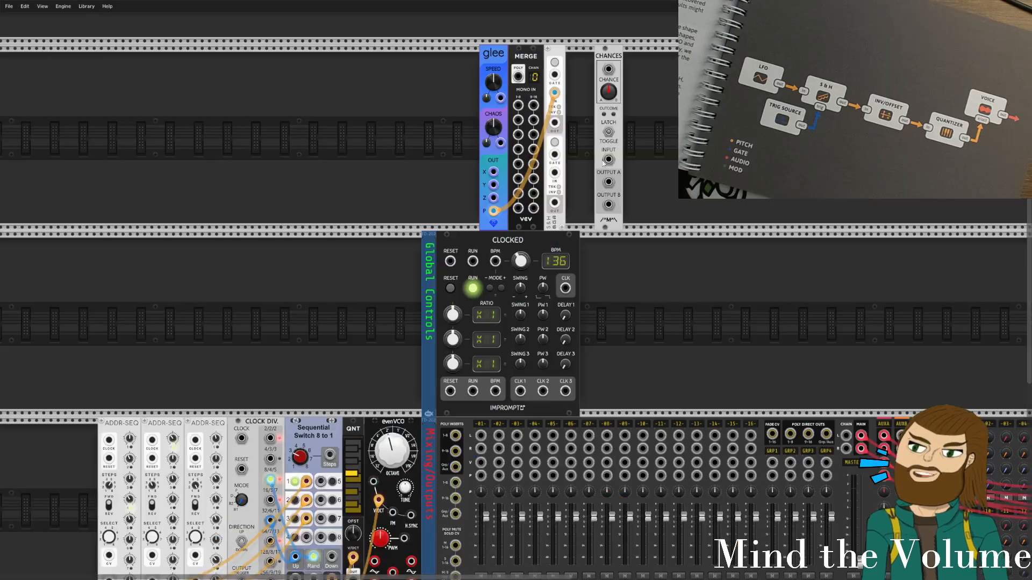
Patch Clocked's CLK output into Chances' gate input, and Chances' output A into the first gate input of the sample-and-hold module.
scroll(691, 215, up, 3)
scroll(691, 243, down, 3)
scroll(682, 223, up, 3)
scroll(663, 218, down, 3)
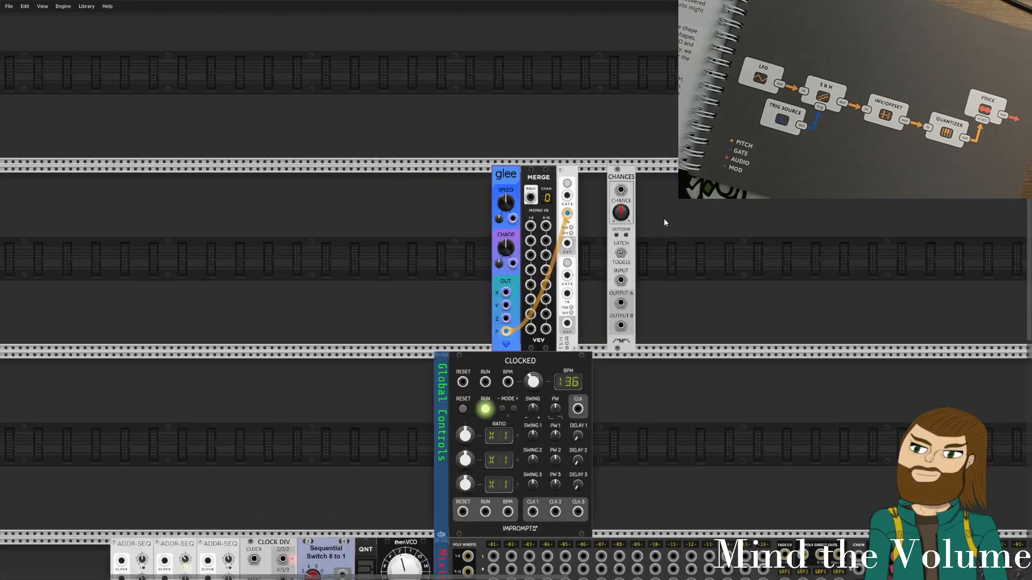
drag(577, 409, 620, 190)
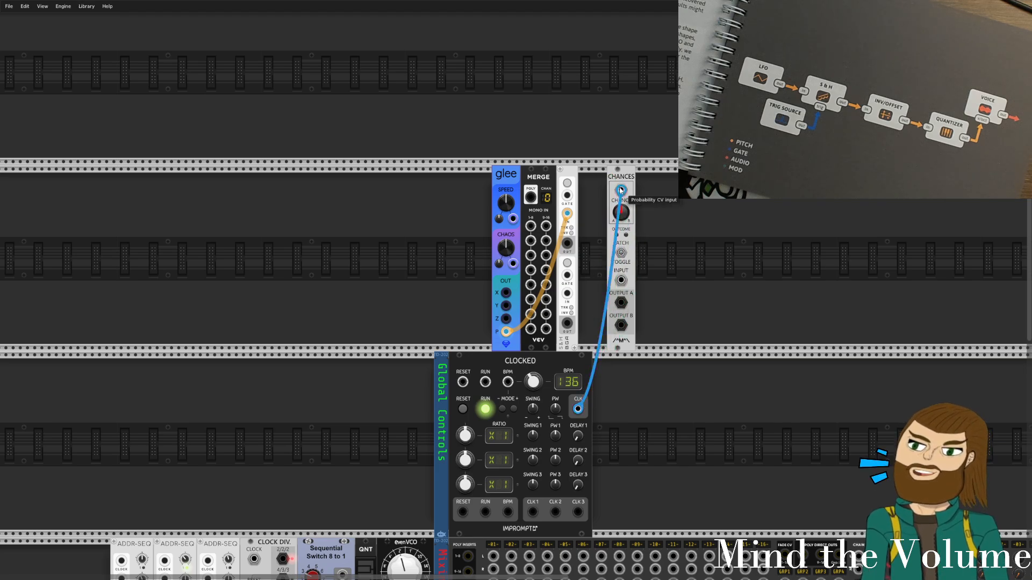
drag(621, 189, 622, 282)
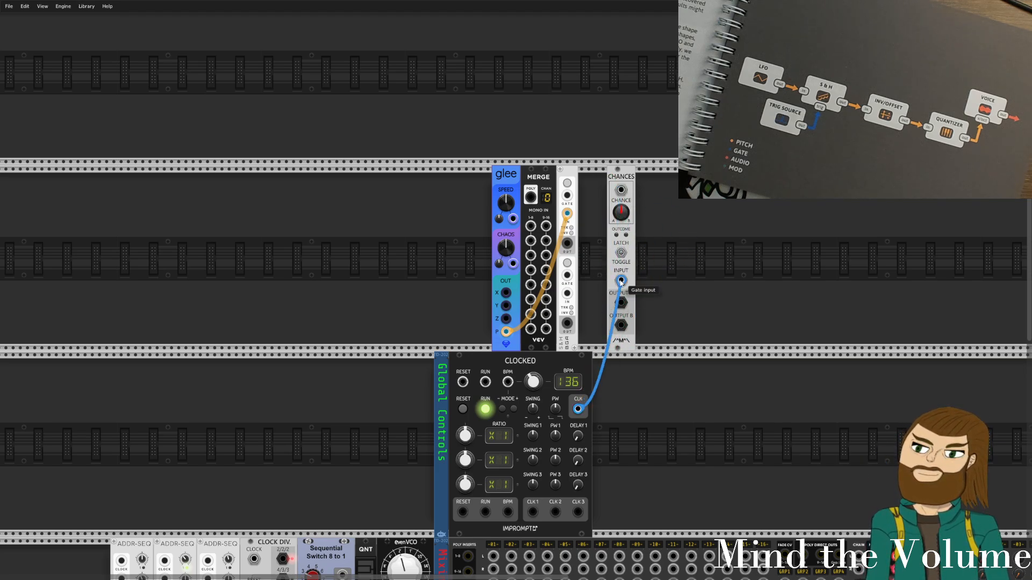
scroll(637, 247, up, 3)
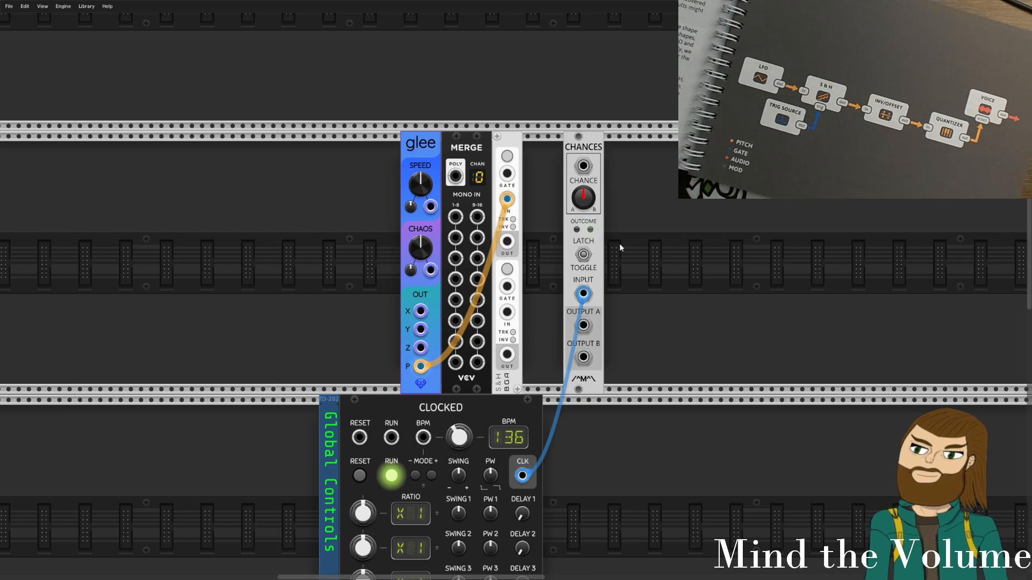
drag(583, 325, 508, 173)
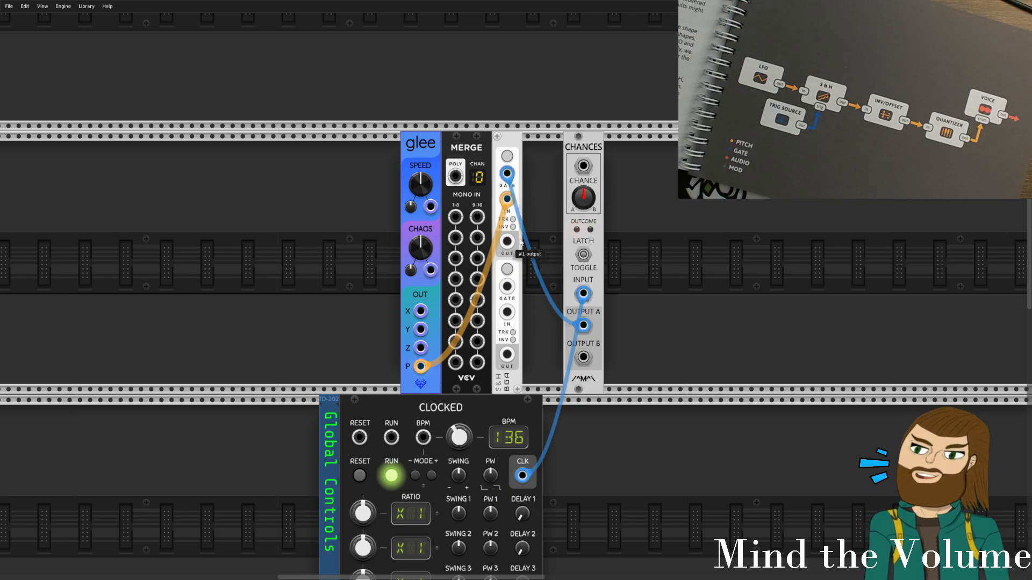
Clear the "chances" search and filter the module library by the Attenuator tag.
right_click(770, 287)
click(177, 25)
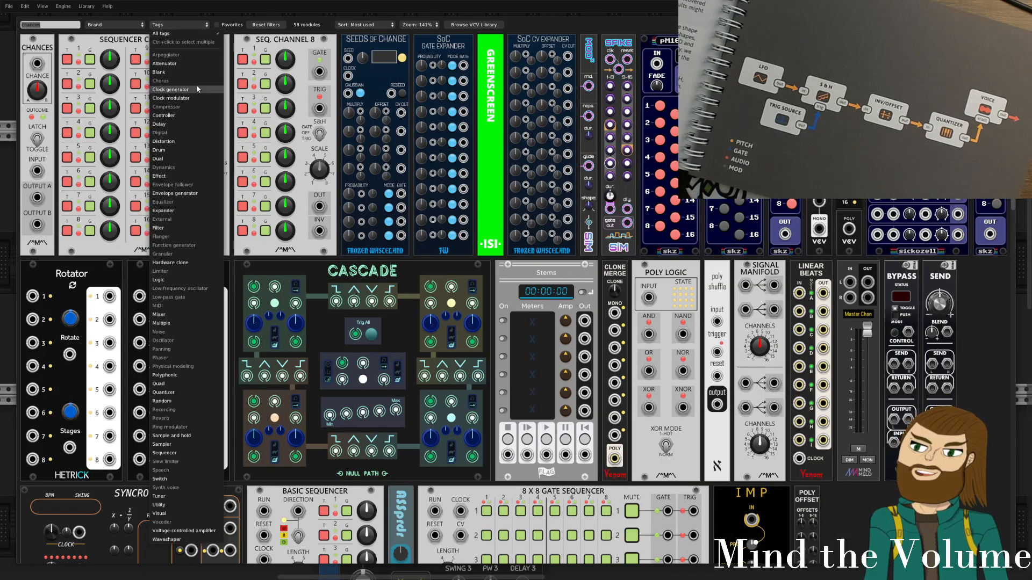
click(54, 26)
click(53, 26)
key(BackSpace)
key(BackSpace)
key(BackSpace)
key(BackSpace)
key(BackSpace)
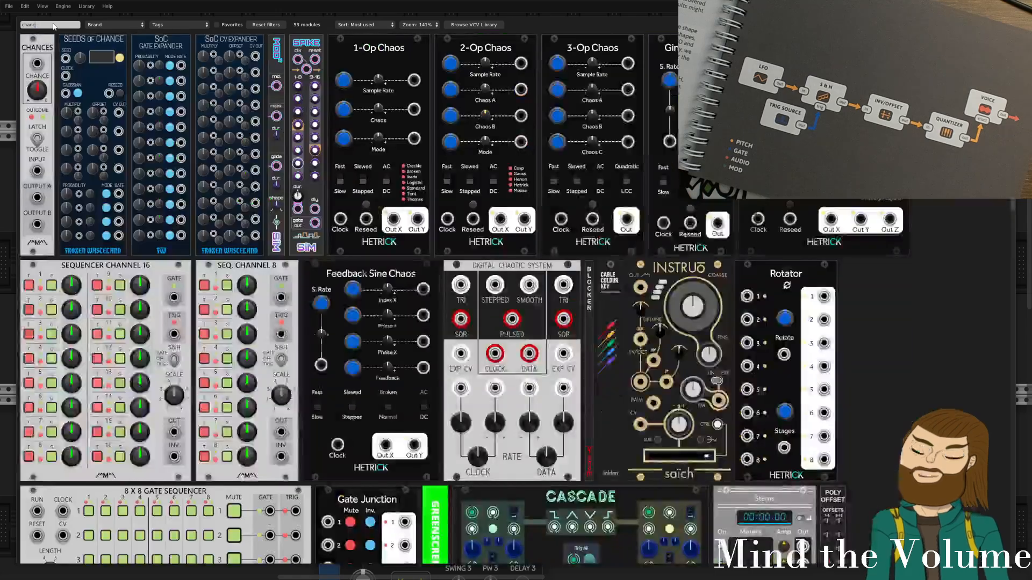
key(BackSpace)
key(BackSpace)
click(168, 24)
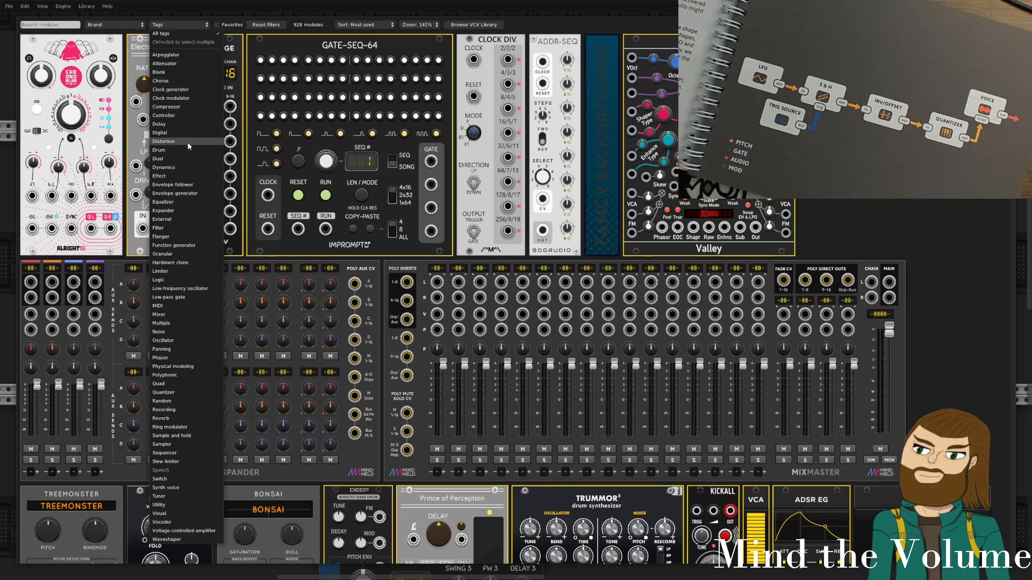
click(178, 64)
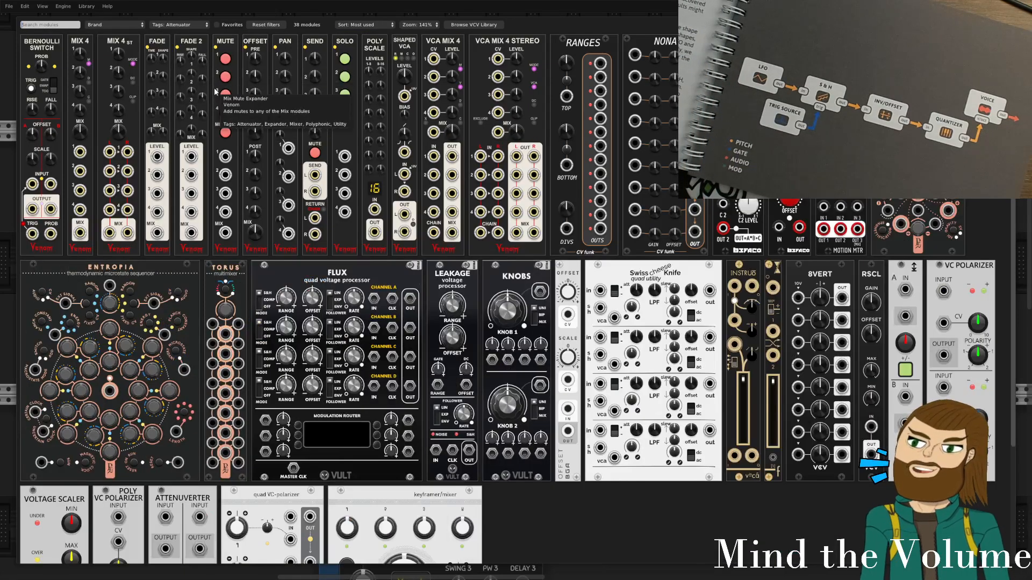
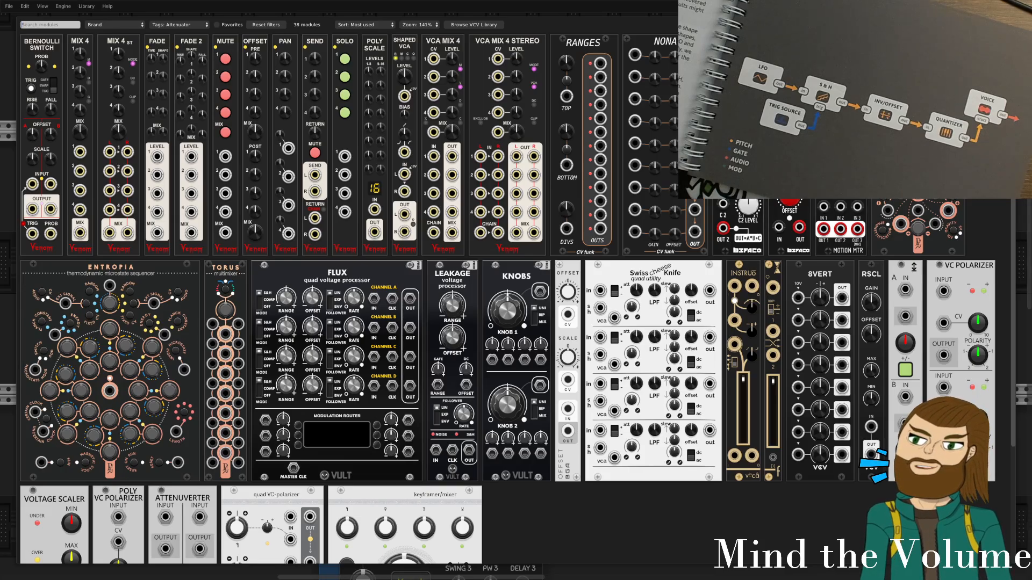
Add the Count Modula Attenuverter from the filtered modules and place it directly beside Chances.
scroll(508, 298, down, 3)
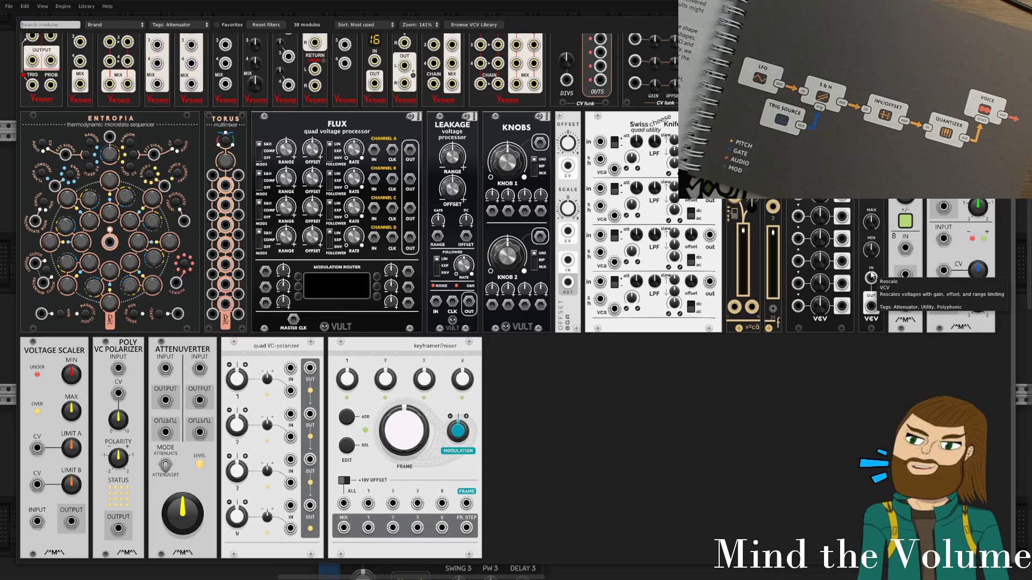
scroll(407, 117, up, 3)
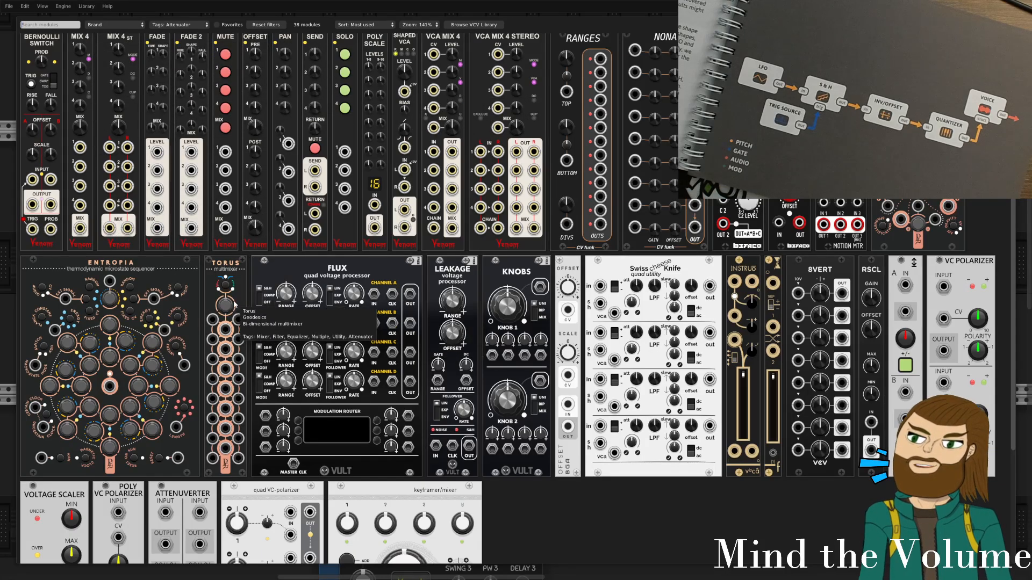
scroll(199, 322, down, 3)
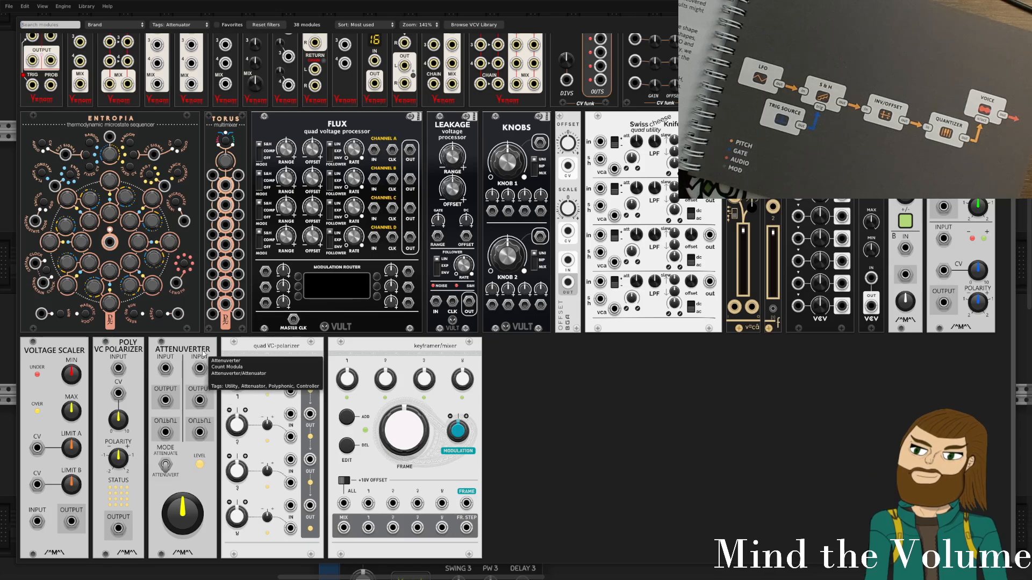
click(196, 352)
drag(779, 324, 657, 324)
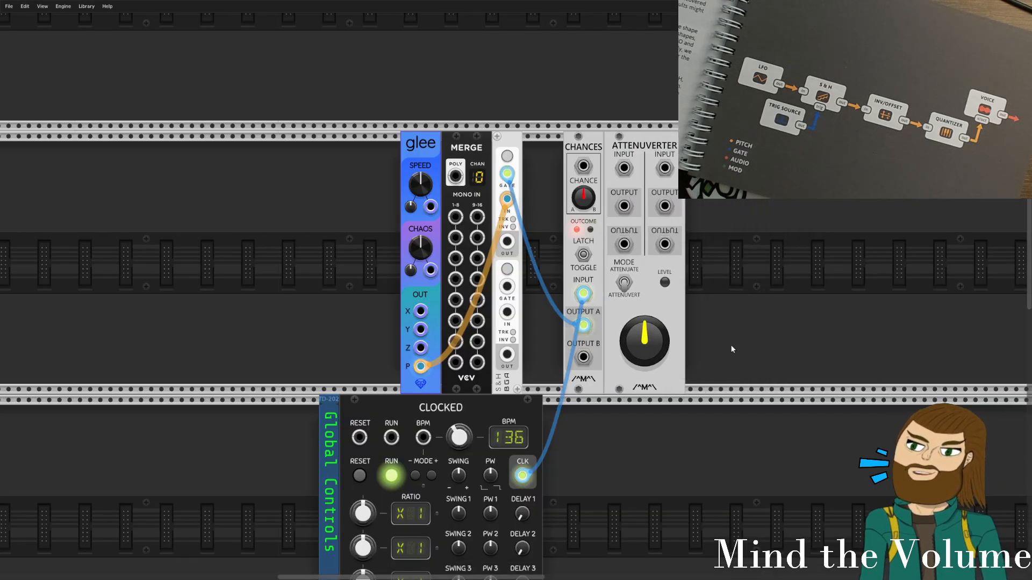
Patch the sample-and-hold module's first output into the Attenuverter's first input.
drag(701, 369, 608, 346)
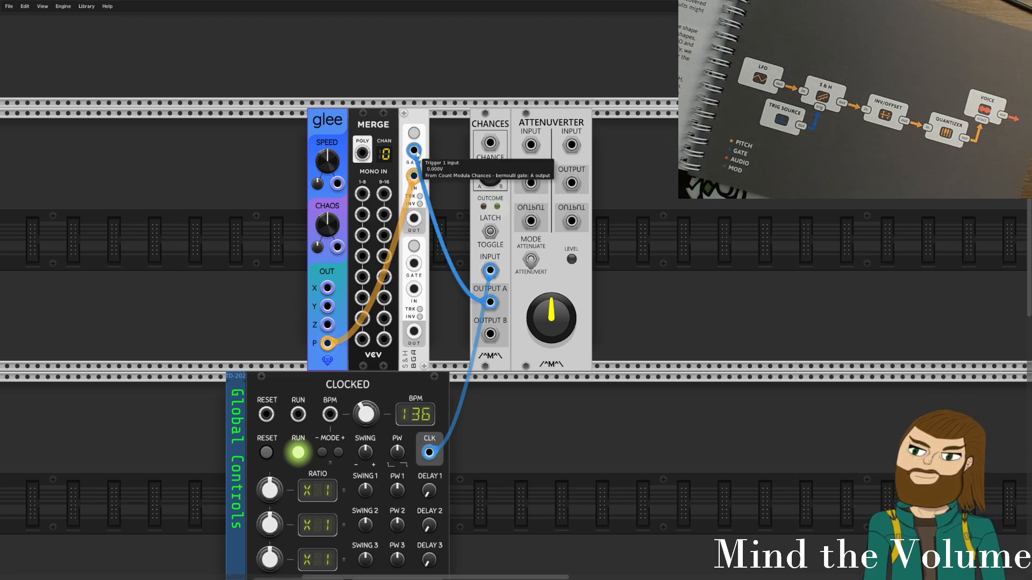
drag(415, 220, 532, 148)
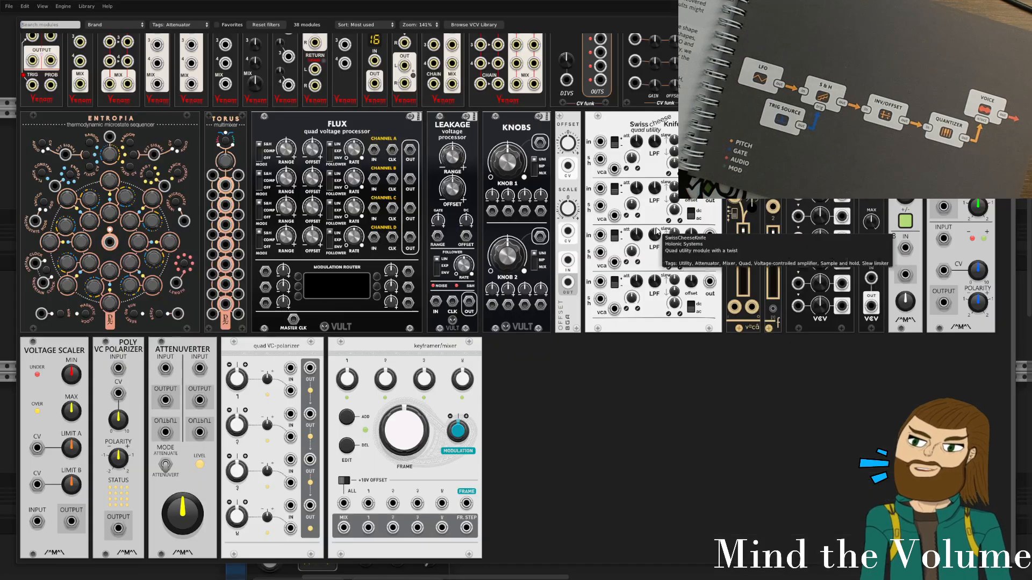
Clear the Attenuator tag and filter the module library by the Quantizer tag.
right_click(615, 195)
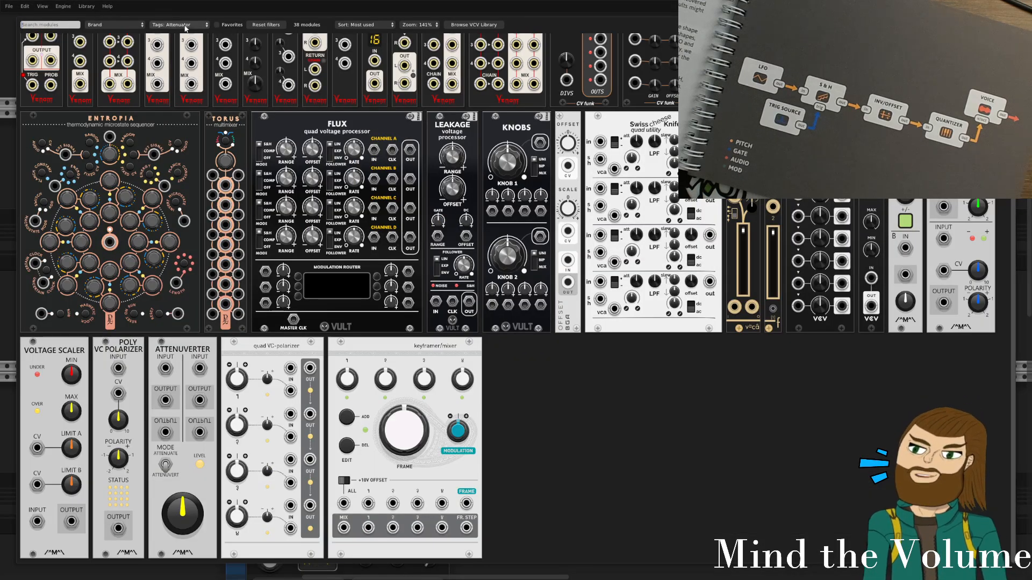
click(155, 25)
click(146, 35)
click(158, 25)
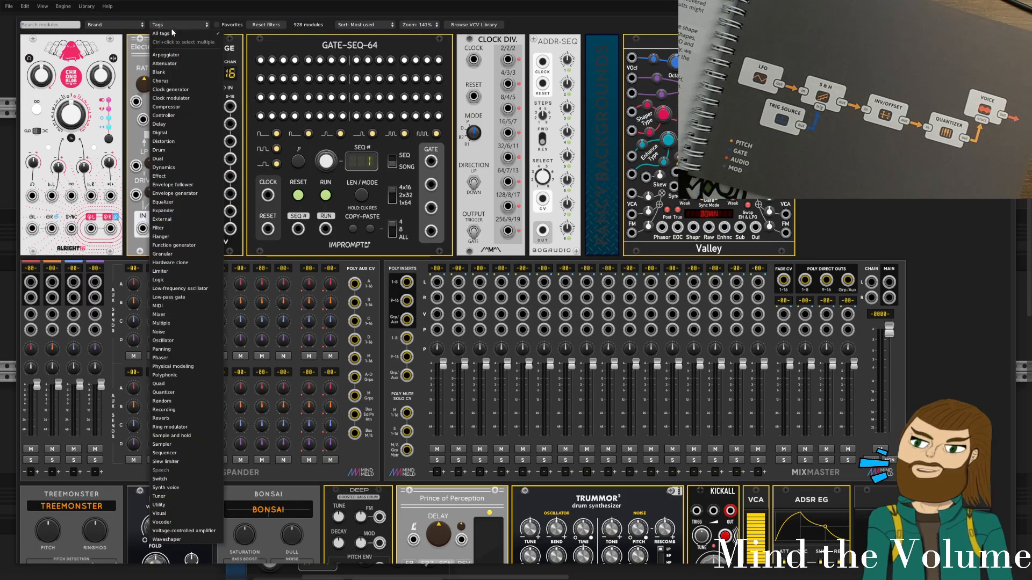
click(172, 392)
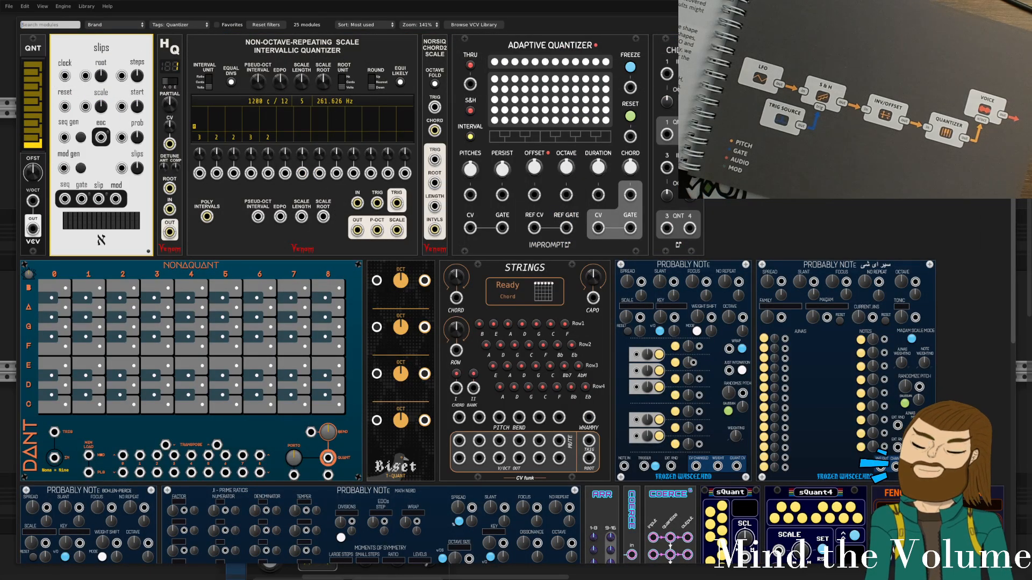
Add the SIM Coerce module from the filtered quantizers and move it closer to the Attenuverter.
scroll(622, 339, down, 5)
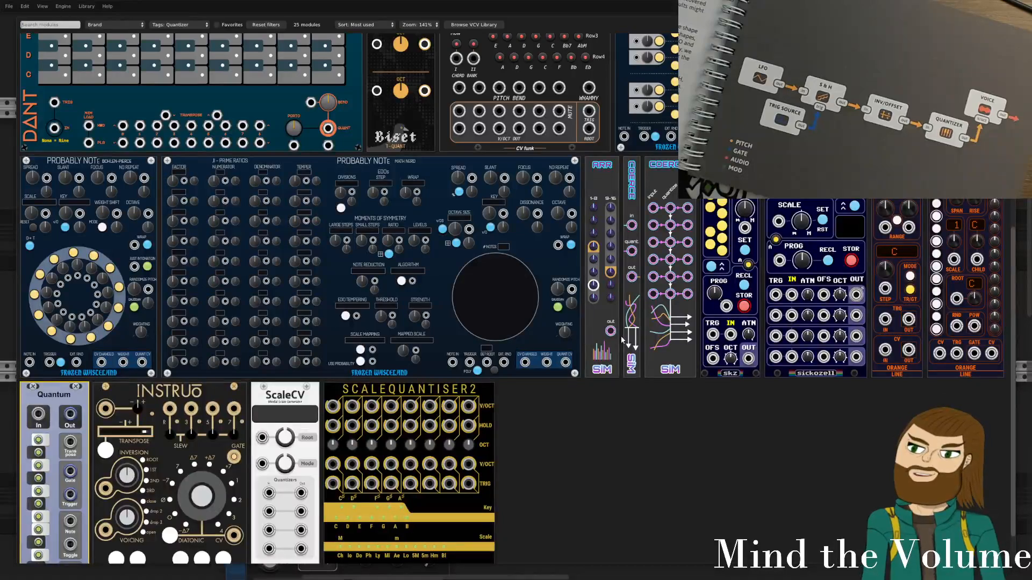
scroll(621, 336, down, 2)
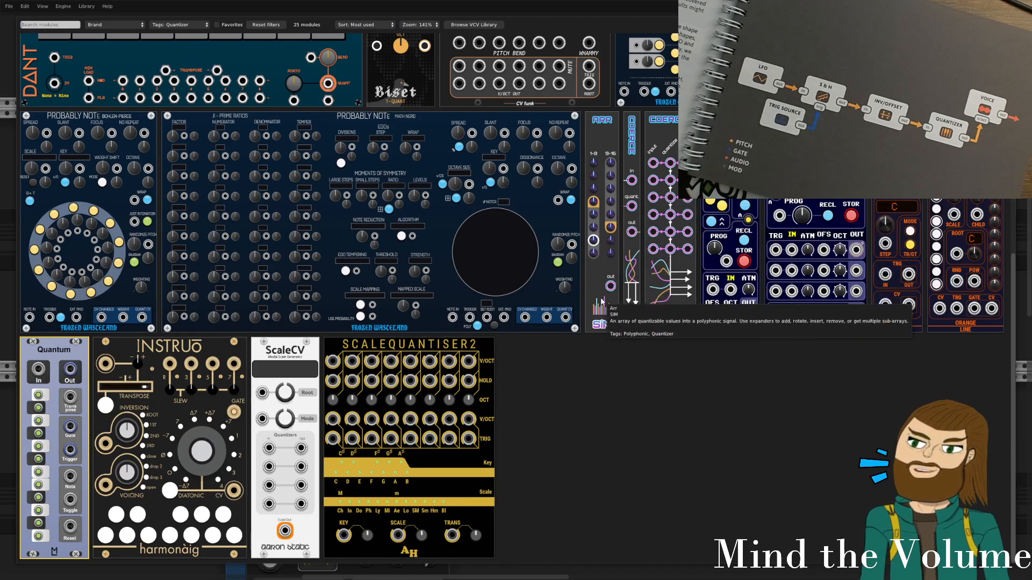
scroll(640, 280, up, 5)
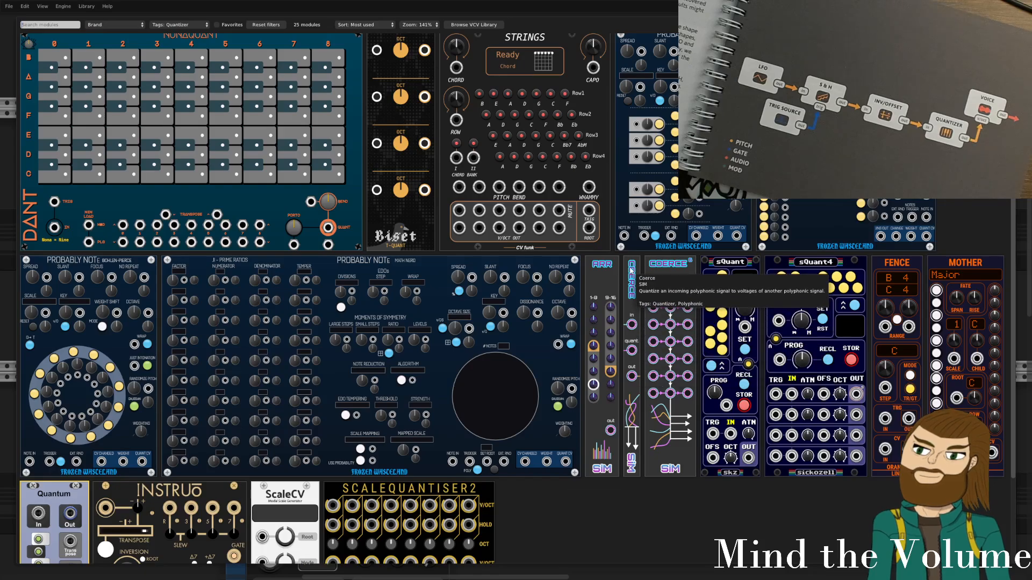
click(634, 274)
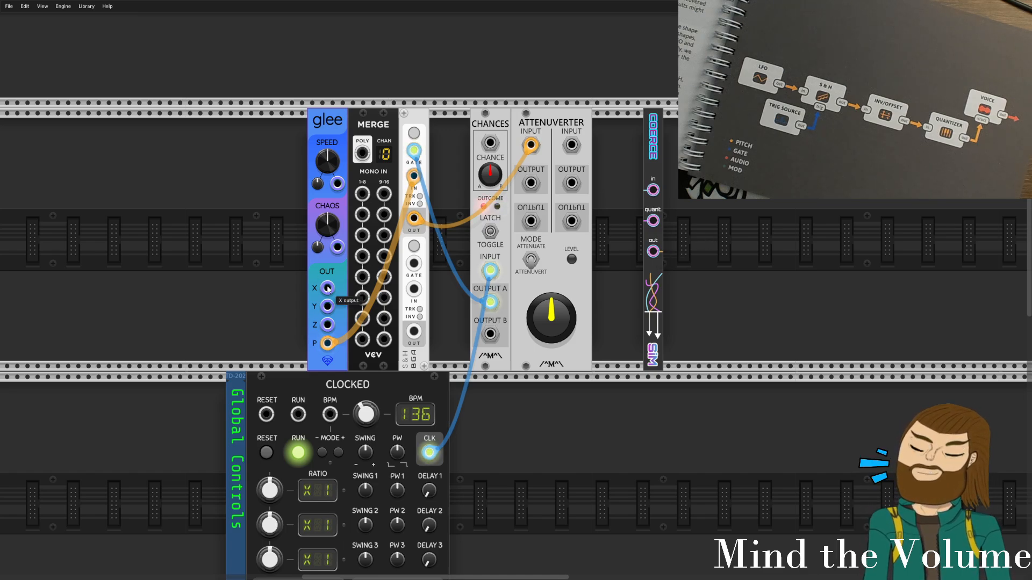
drag(657, 137, 627, 138)
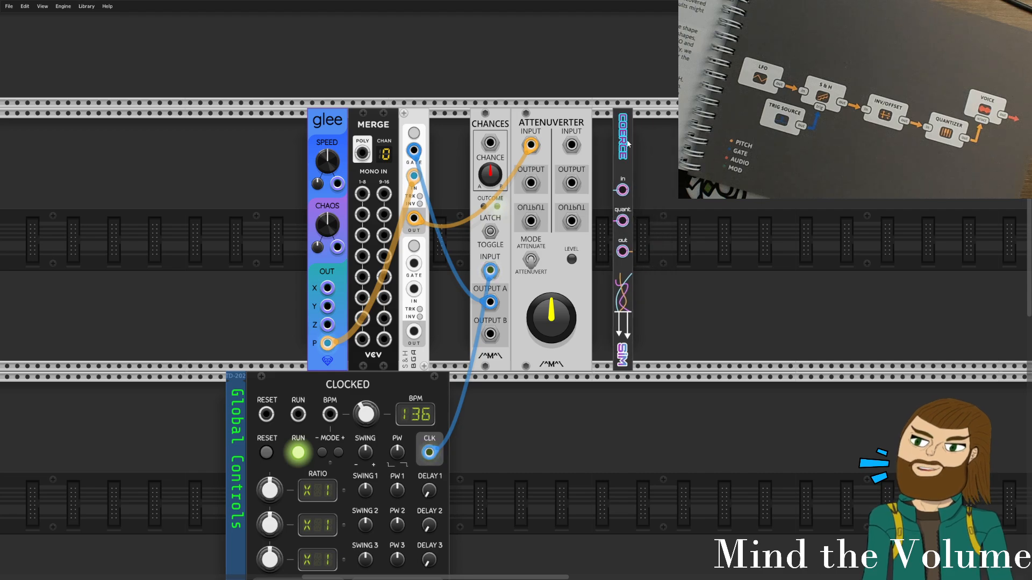
drag(325, 293, 362, 194)
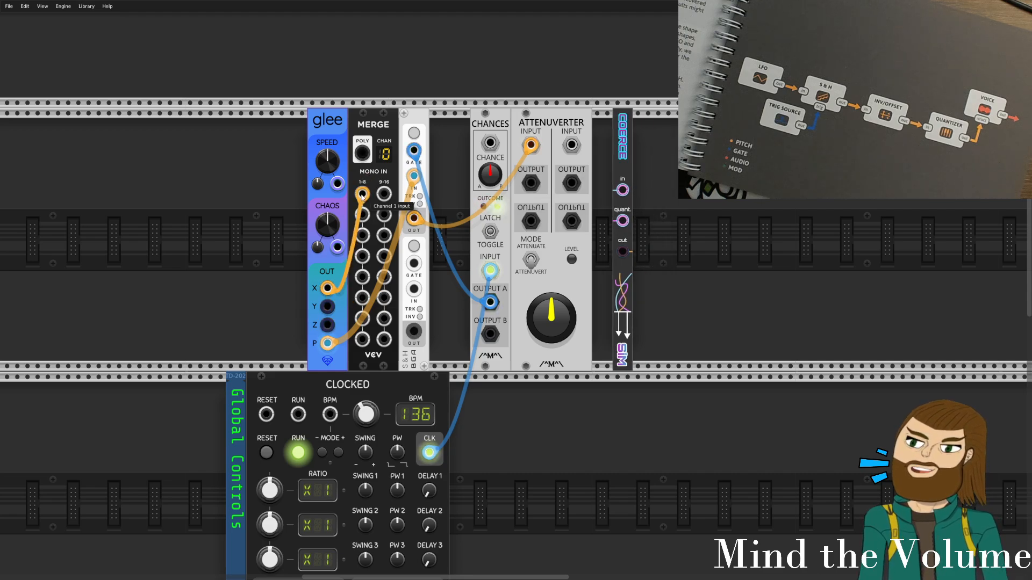
drag(327, 307, 363, 215)
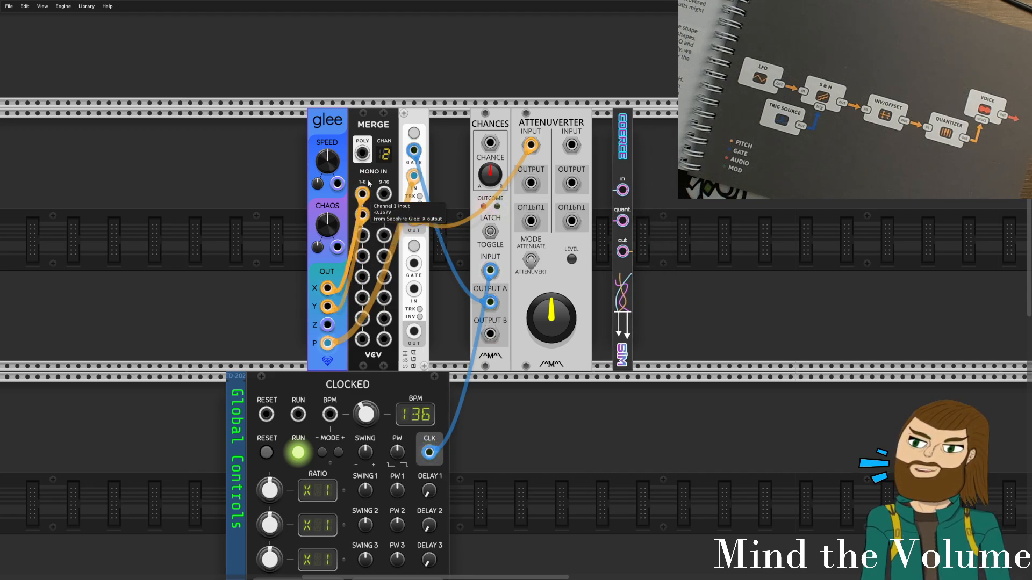
drag(362, 153, 624, 221)
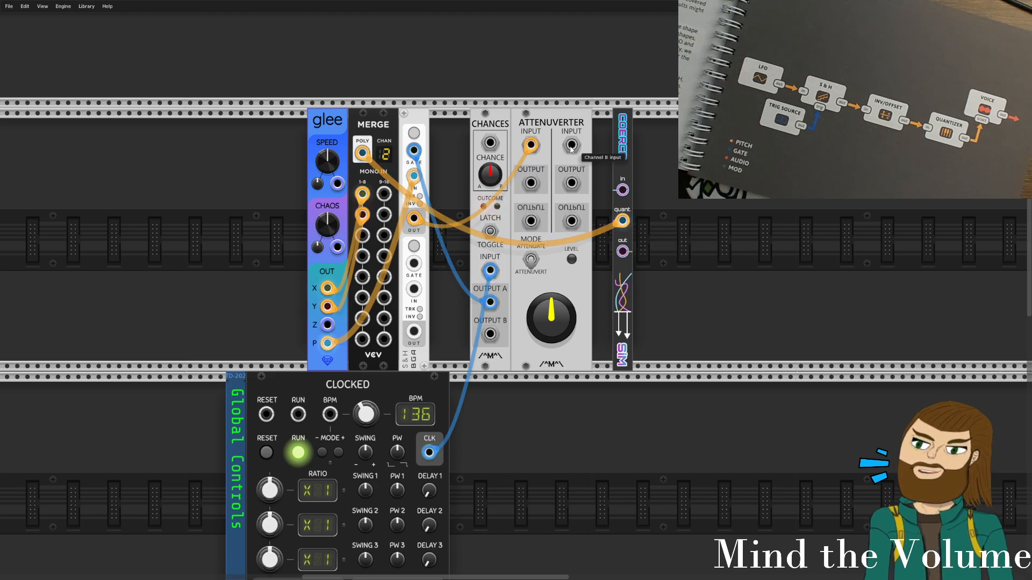
drag(529, 185, 623, 191)
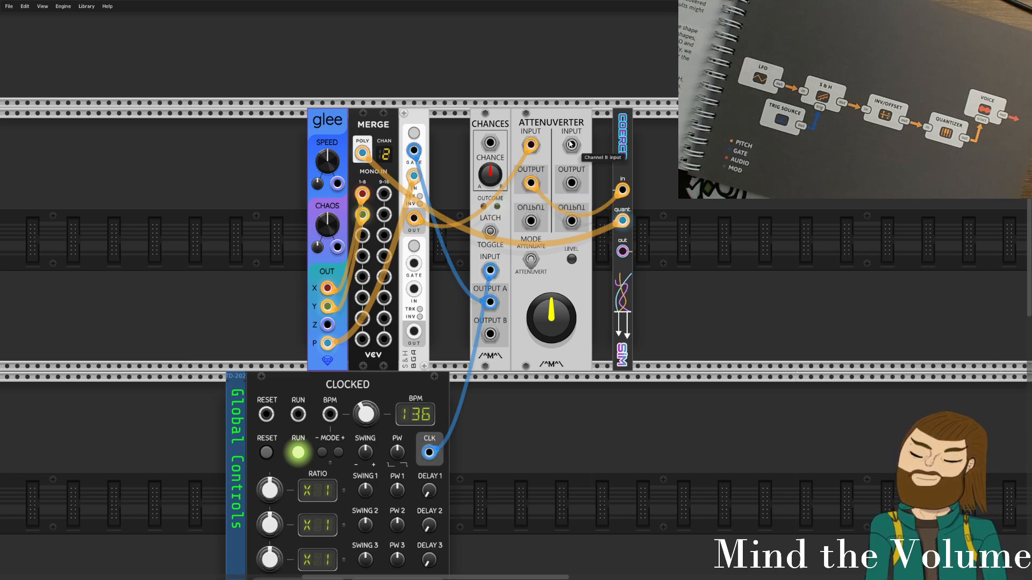
drag(532, 196, 543, 196)
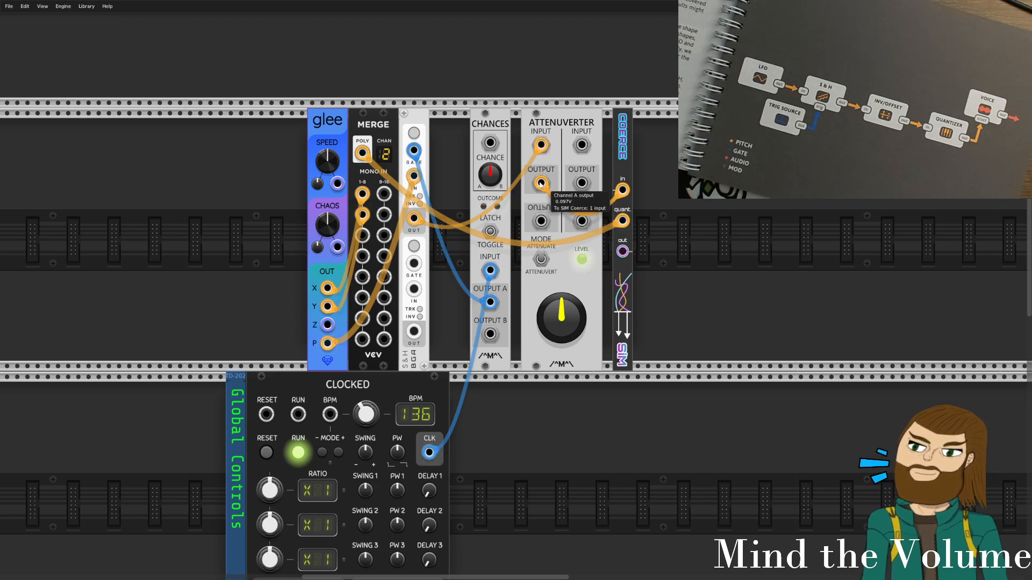
drag(545, 214, 535, 214)
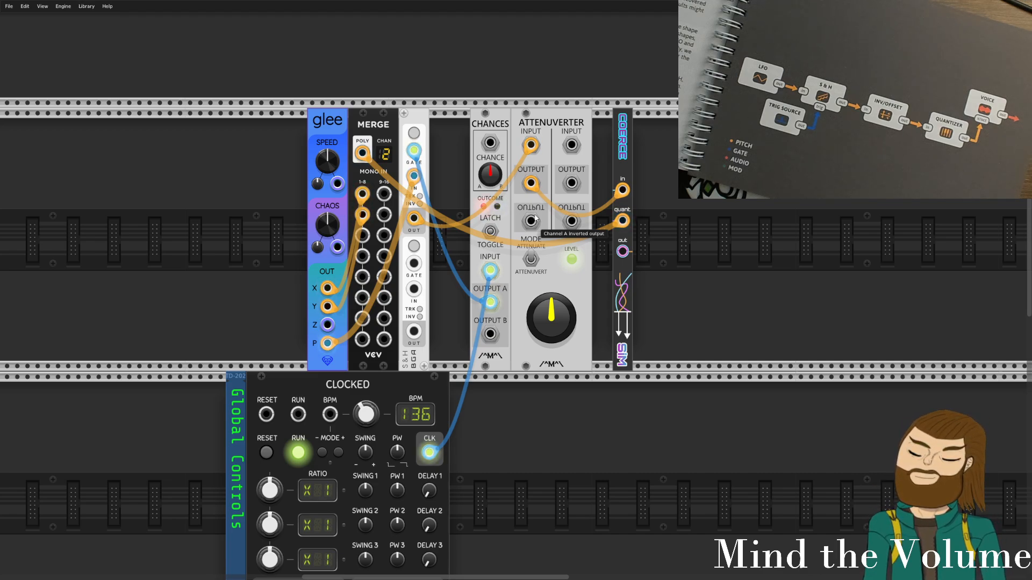
drag(631, 123, 611, 127)
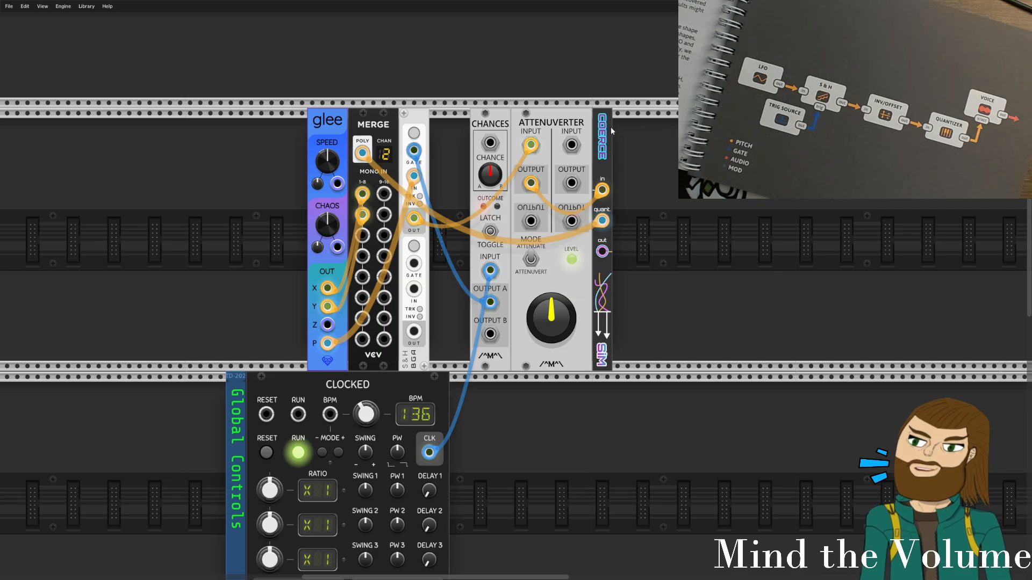
Reopen the module library and replace the Quantizer tag filter with the Oscillator tag.
right_click(692, 203)
click(180, 25)
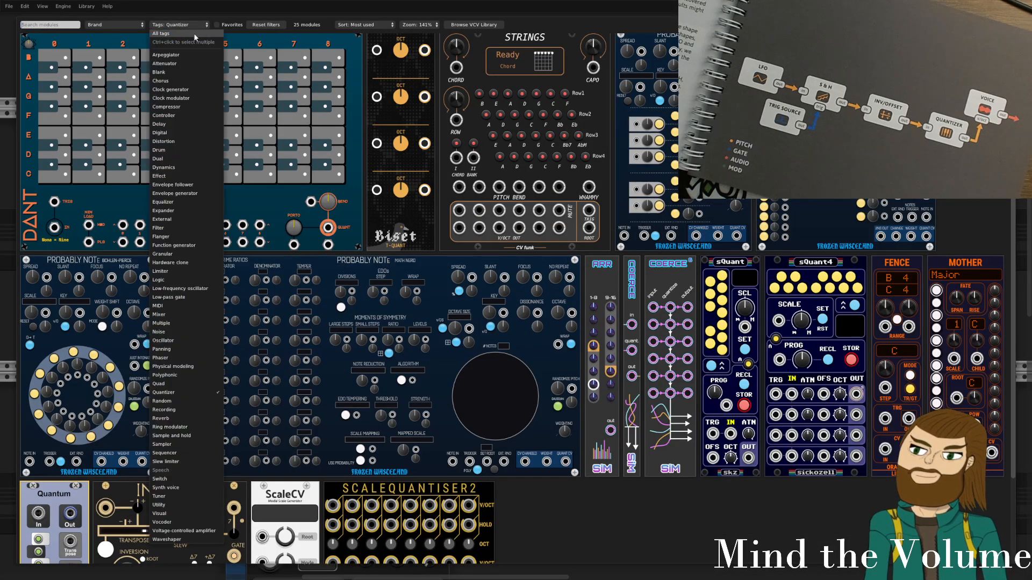
click(156, 34)
click(185, 25)
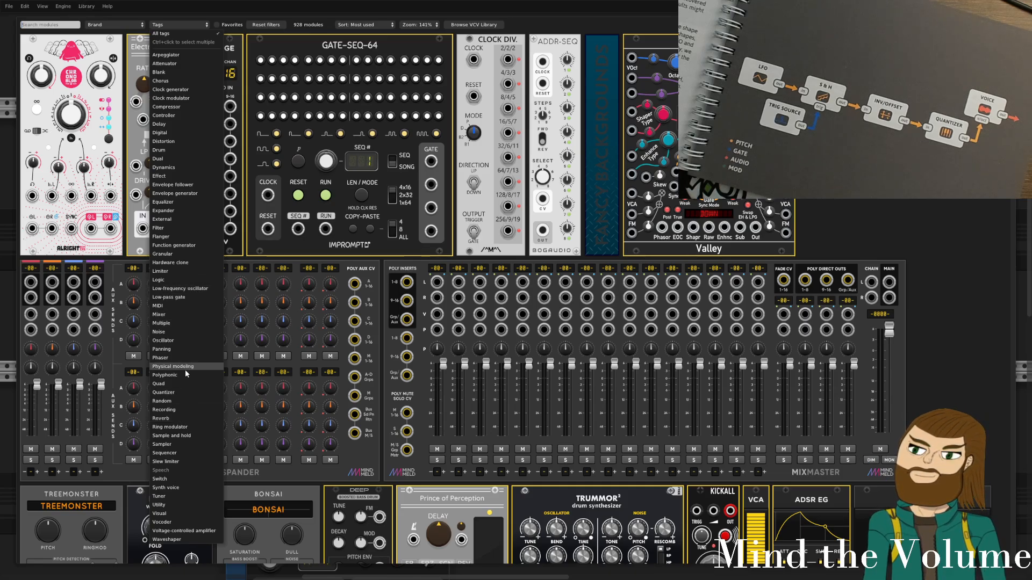
click(179, 343)
Add the Erica Synths Black Wavetable VCO from the filtered oscillators and place it directly beside Coerce.
scroll(304, 82, down, 3)
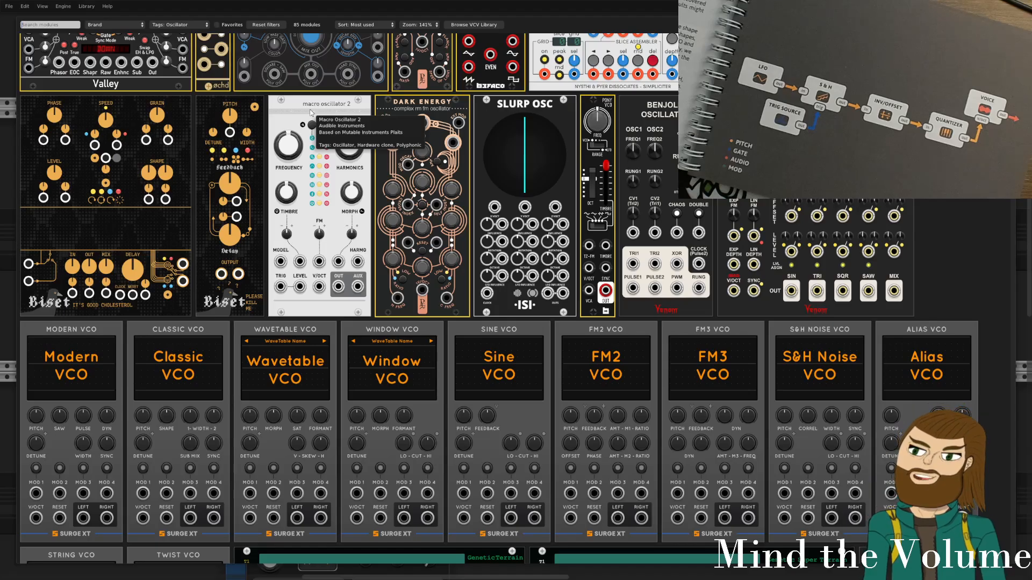
scroll(321, 215, down, 10)
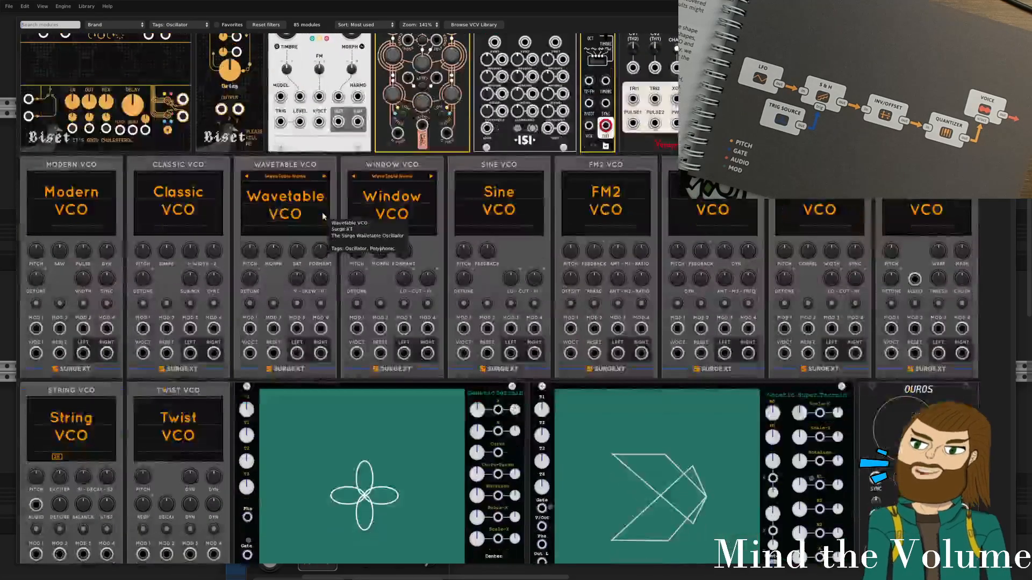
scroll(321, 219, down, 12)
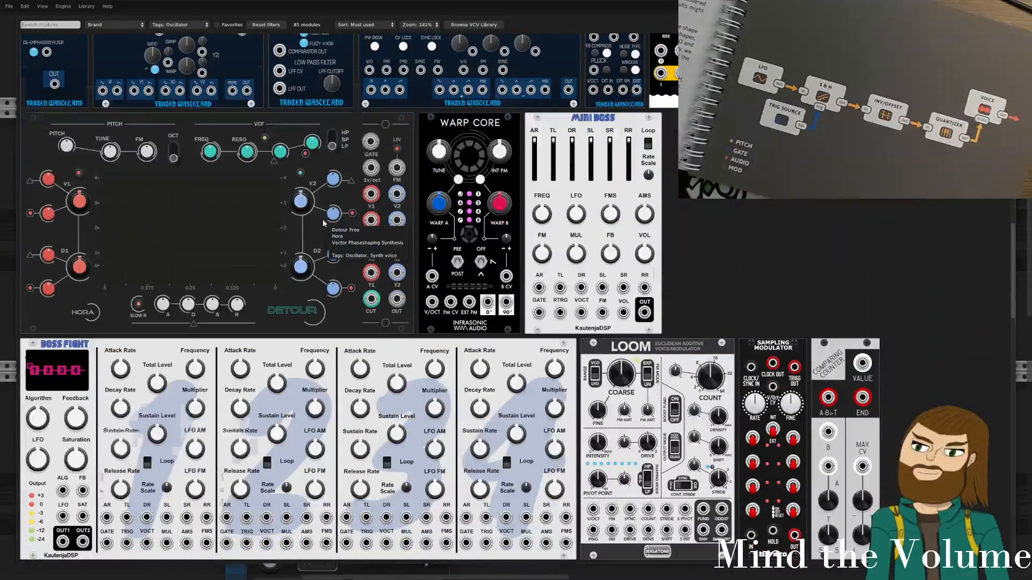
scroll(409, 297, down, 13)
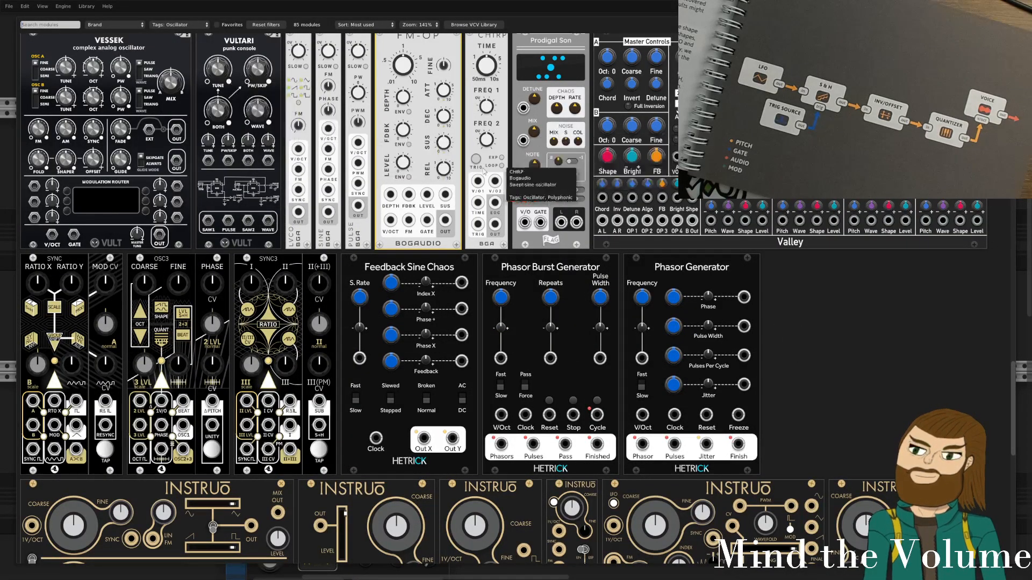
scroll(518, 305, up, 2)
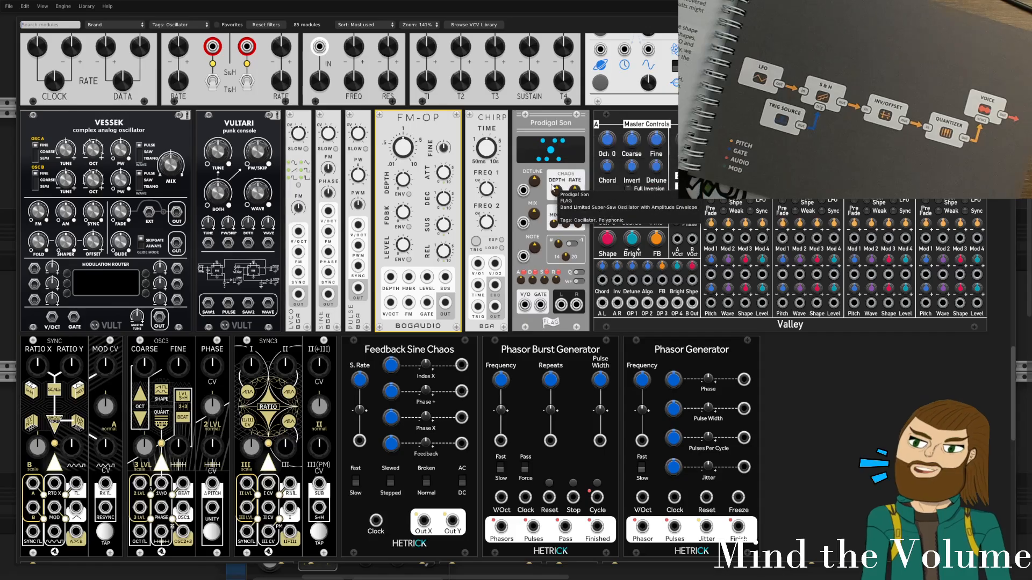
scroll(550, 188, down, 5)
scroll(550, 187, down, 2)
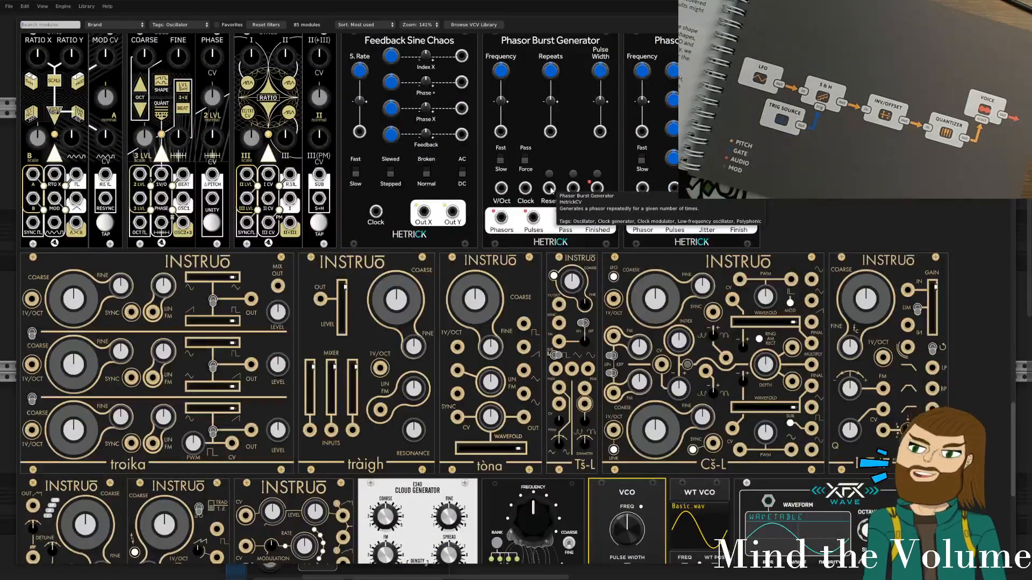
scroll(550, 190, down, 7)
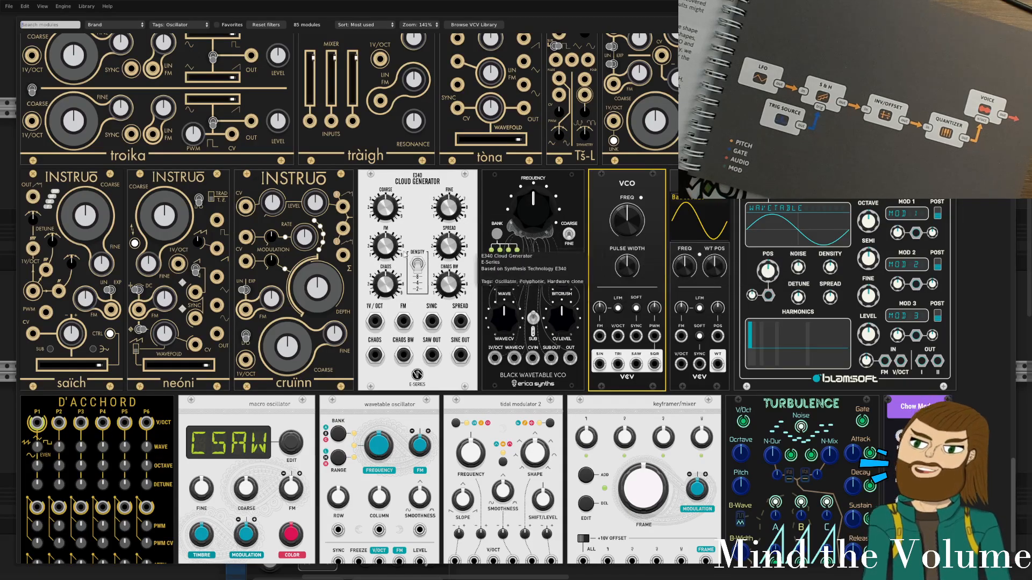
scroll(406, 253, down, 2)
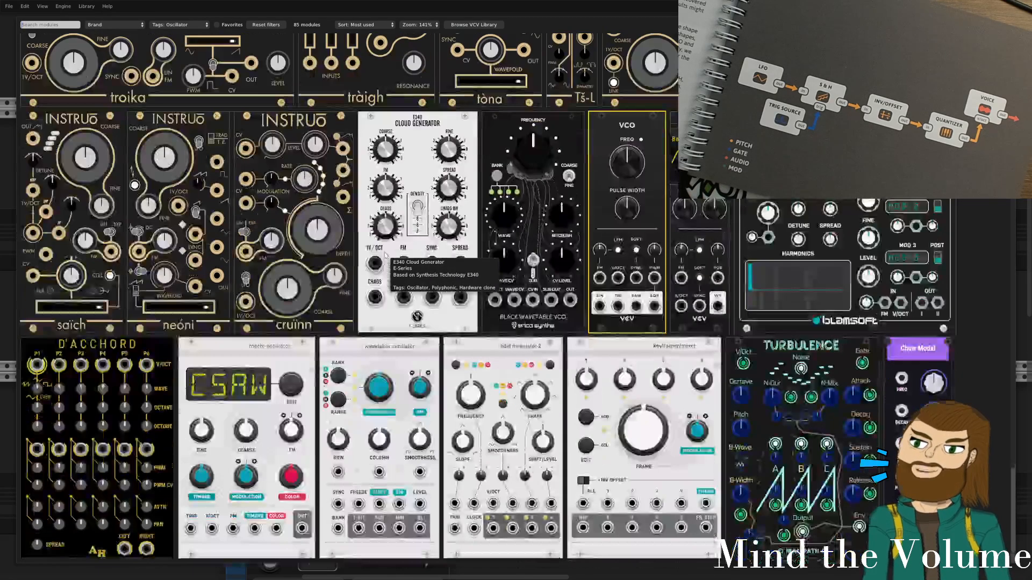
click(524, 129)
drag(704, 371, 673, 371)
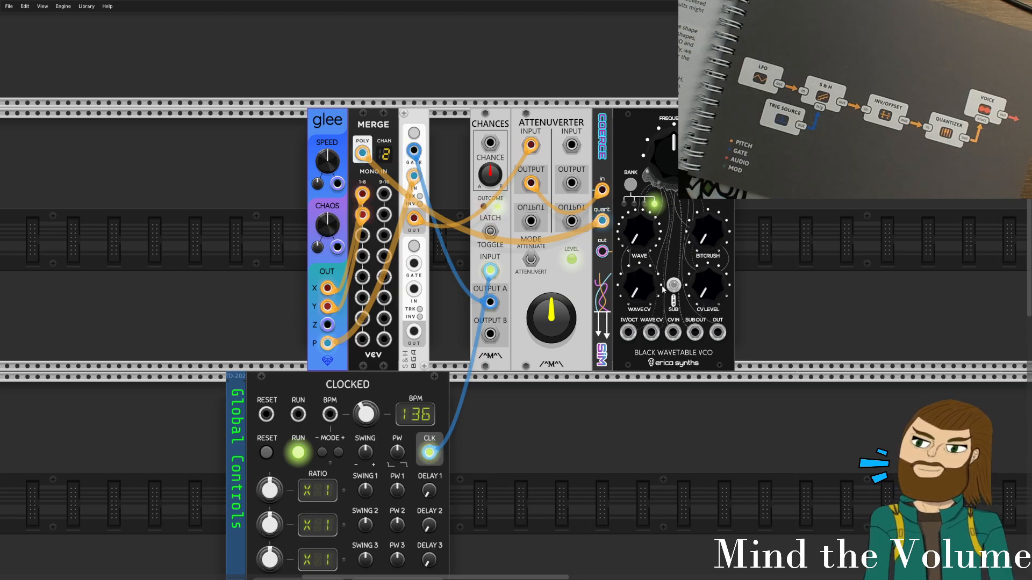
Patch Coerce's output into the Black Wavetable VCO's 1V/OCT input.
scroll(651, 295, down, 5)
scroll(544, 296, down, 2)
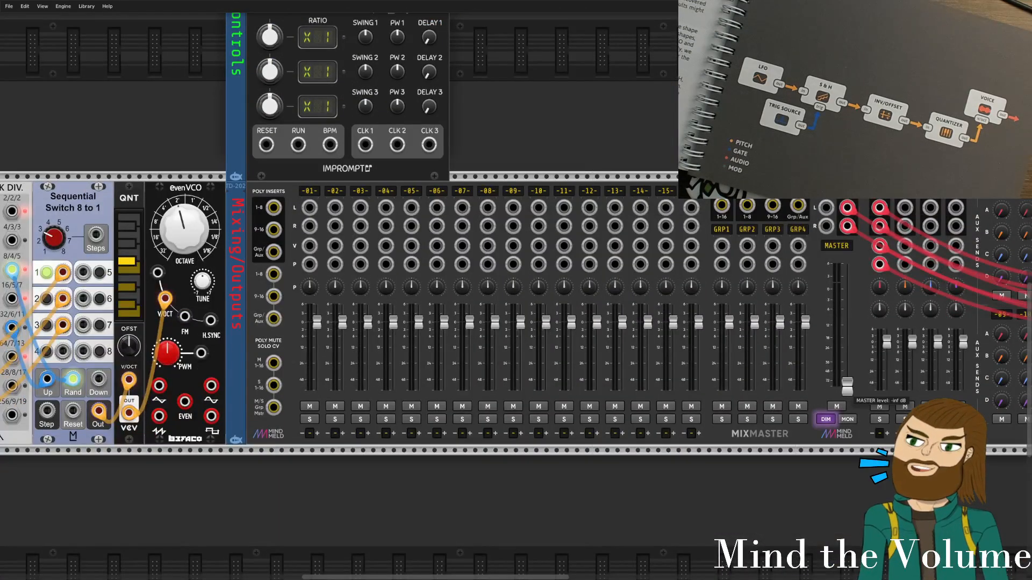
scroll(612, 218, up, 4)
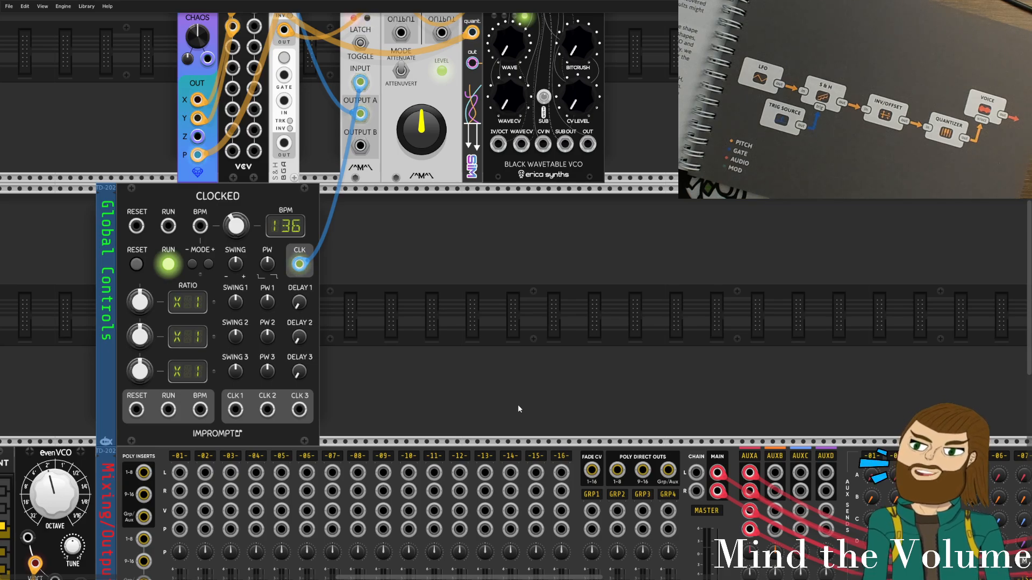
scroll(438, 286, up, 5)
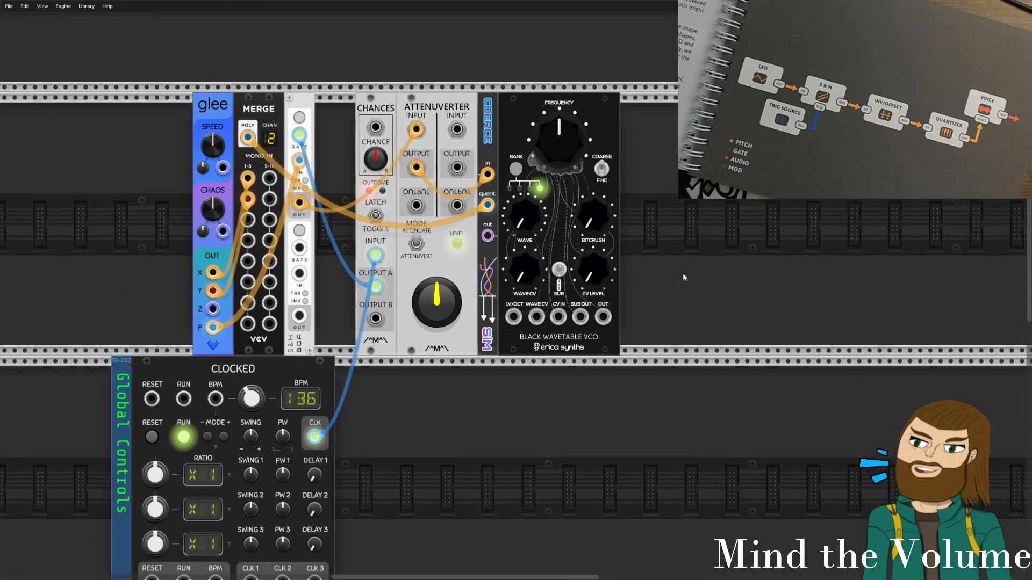
drag(683, 276, 668, 268)
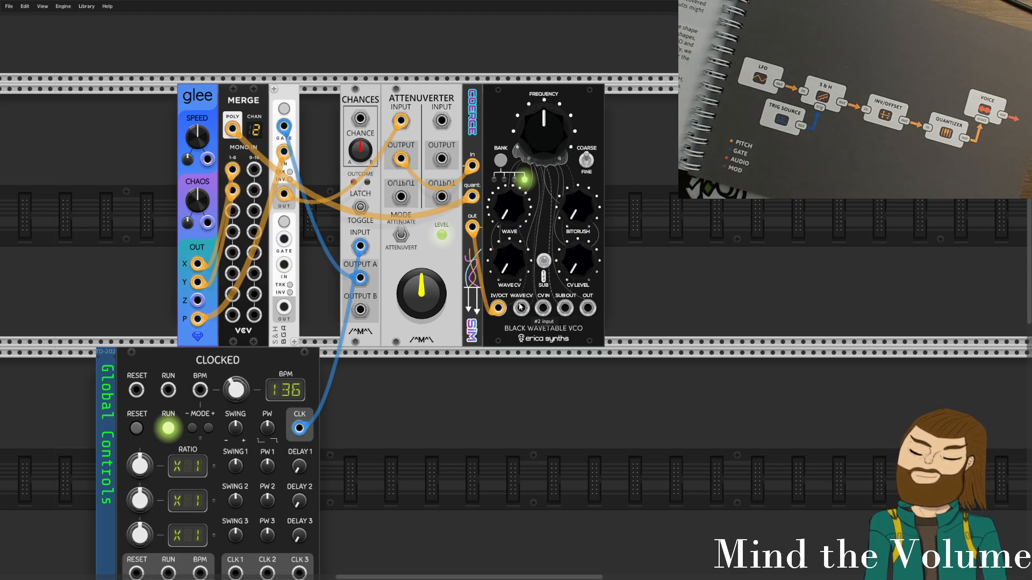
Patch the Black Wavetable VCO's OUT jack into MixMaster's channel 1 left input and bring up the master fader.
scroll(595, 292, down, 5)
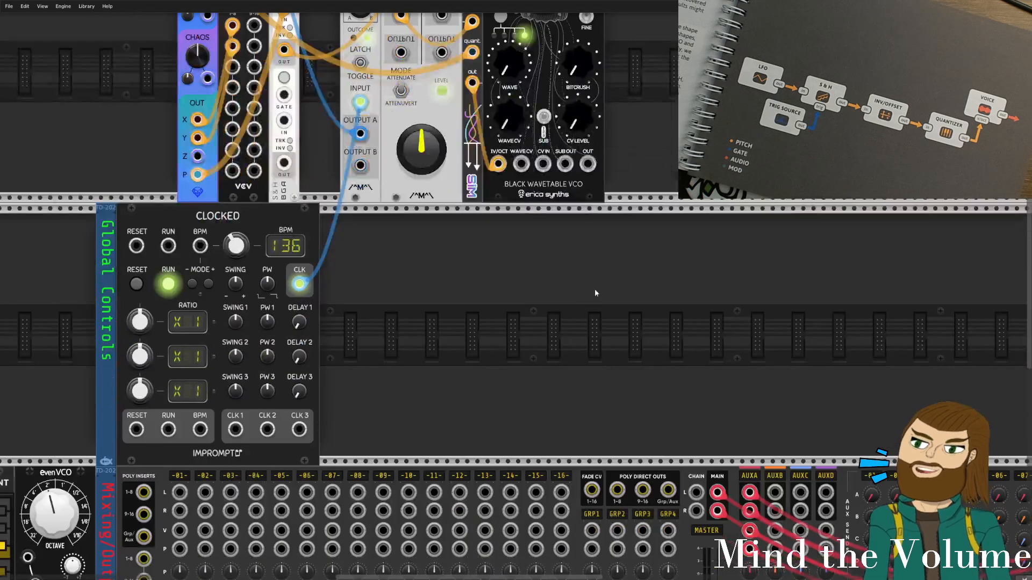
scroll(575, 234, down, 3)
drag(581, 199, 378, 365)
key(1)
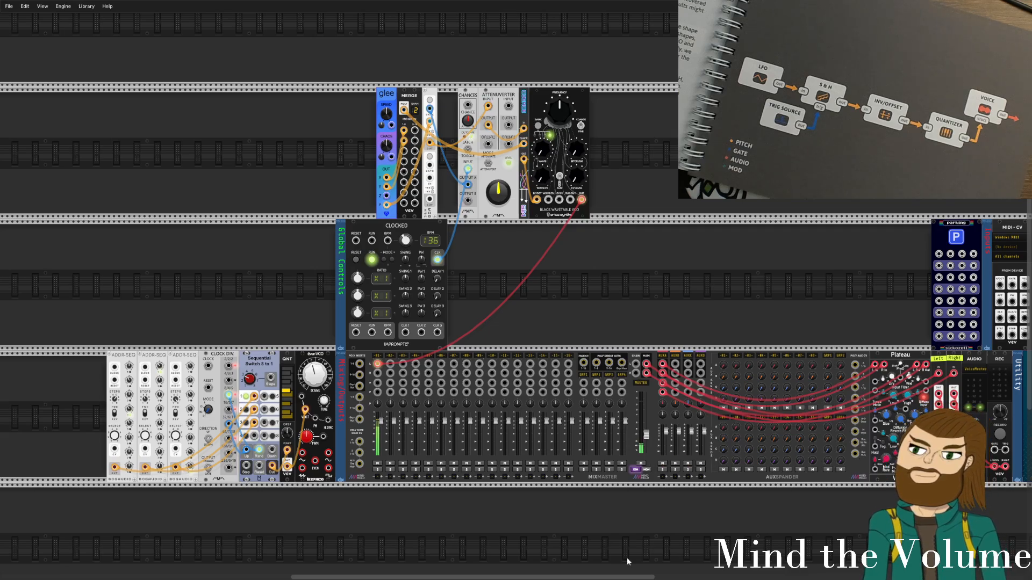
scroll(587, 247, up, 4)
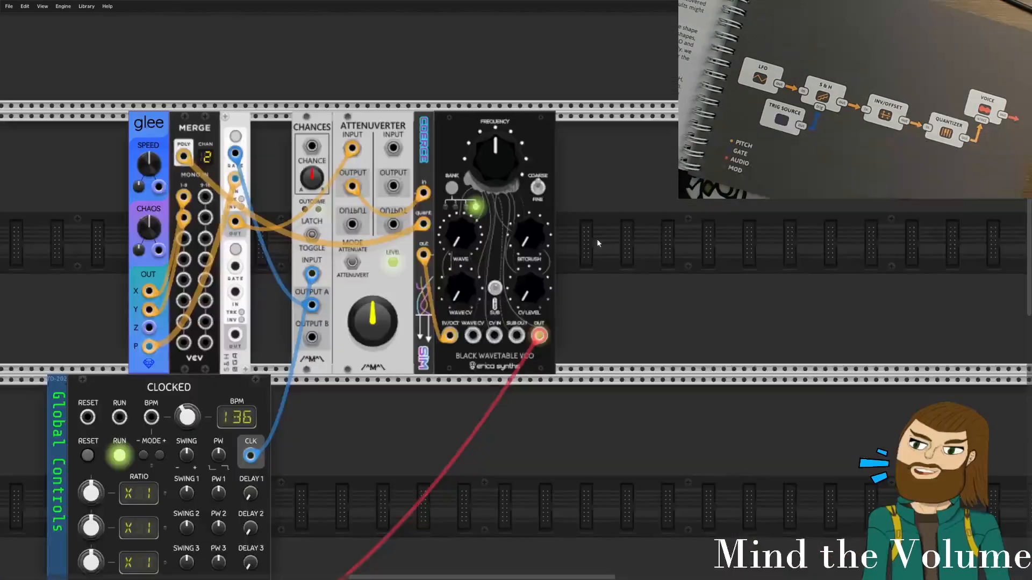
drag(576, 234, 591, 282)
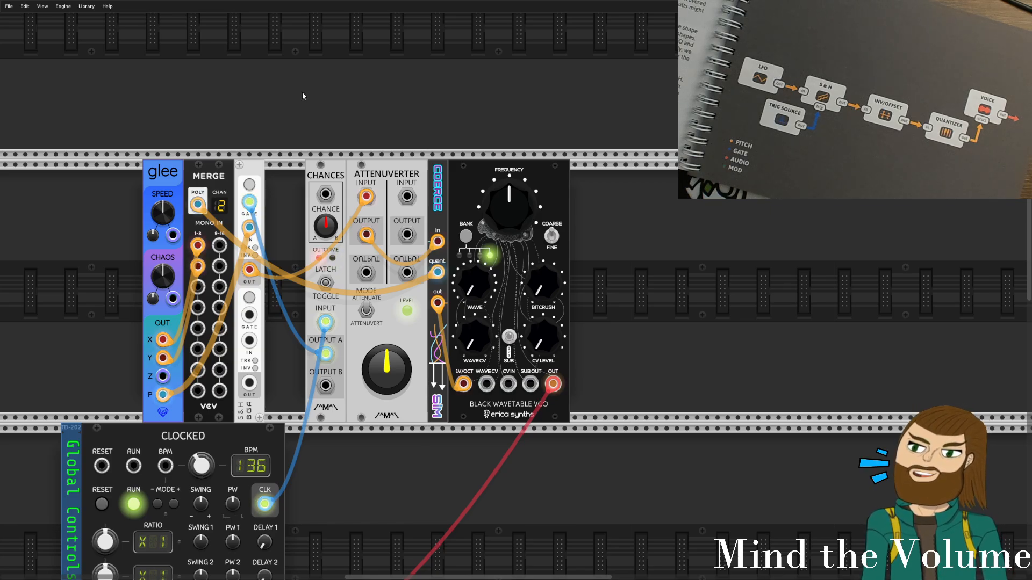
scroll(284, 128, down, 3)
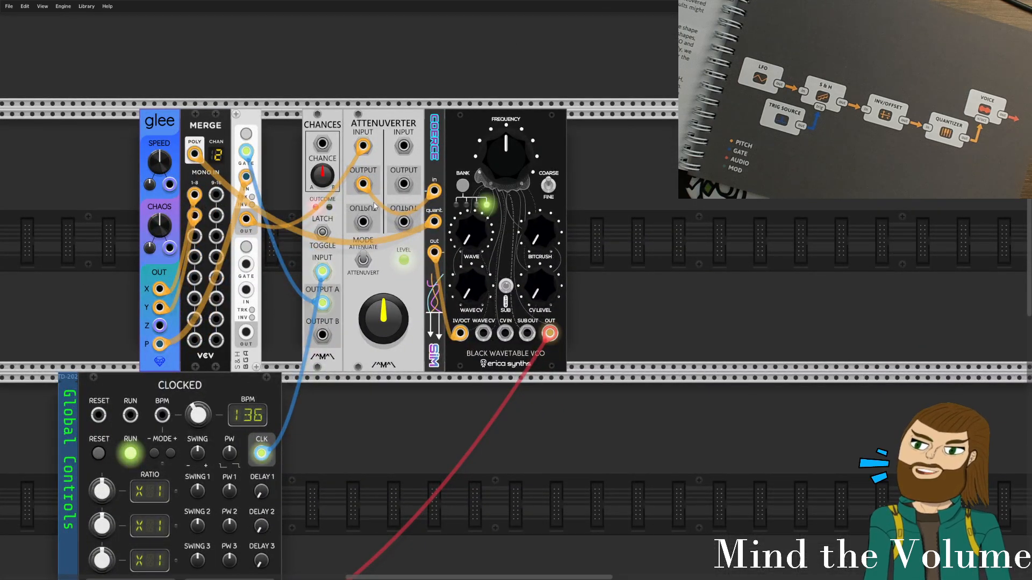
Turn the chance setting on the Chances module toward output B.
mouse_move(314, 172)
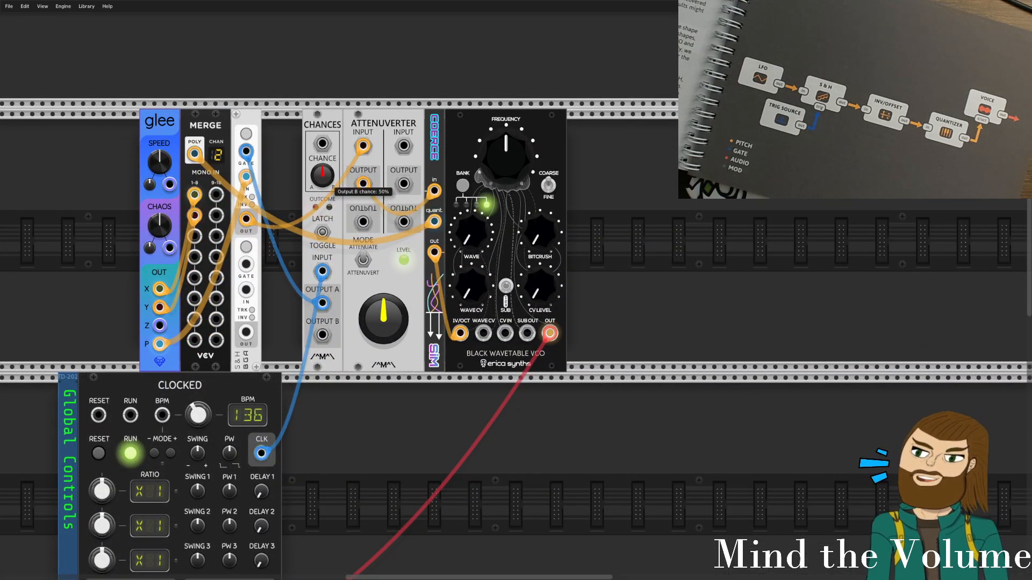
mouse_move(314, 171)
mouse_down()
mouse_move(316, 159)
mouse_move(317, 176)
mouse_up()
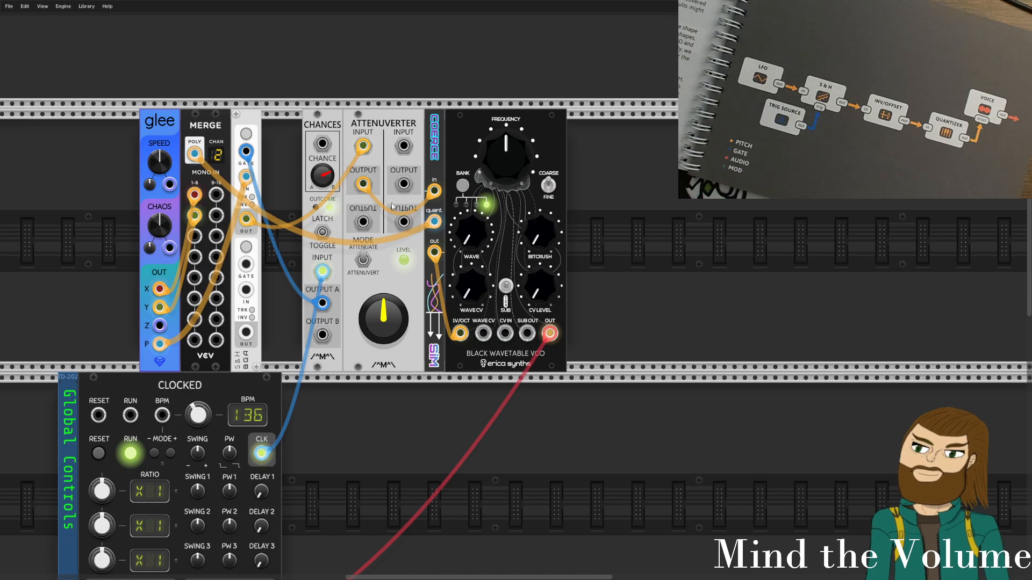
Lower the Black Wavetable VCO's FREQUENCY and switch it to a different wavetable BANK.
drag(505, 154, 505, 169)
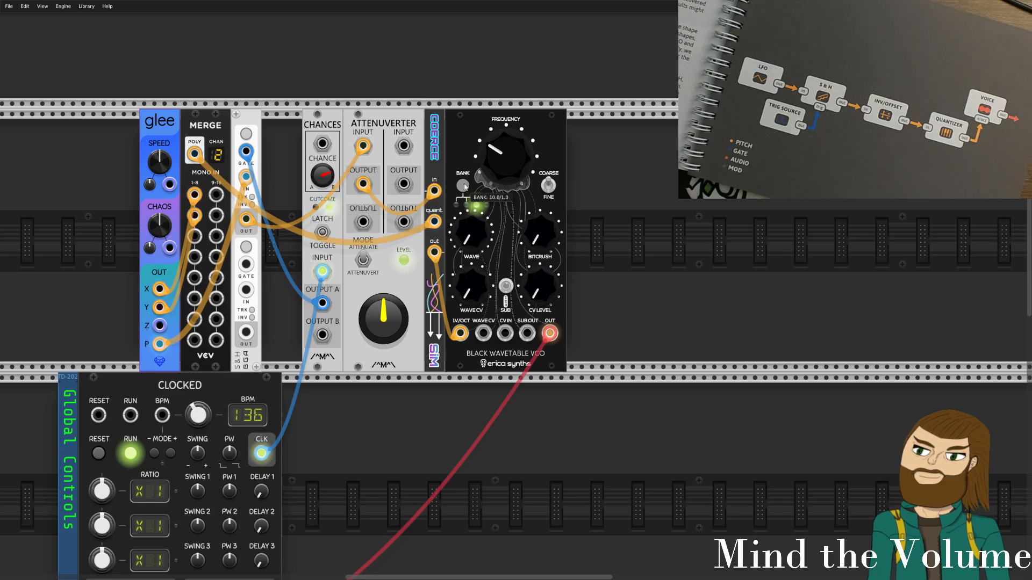
click(464, 185)
click(465, 185)
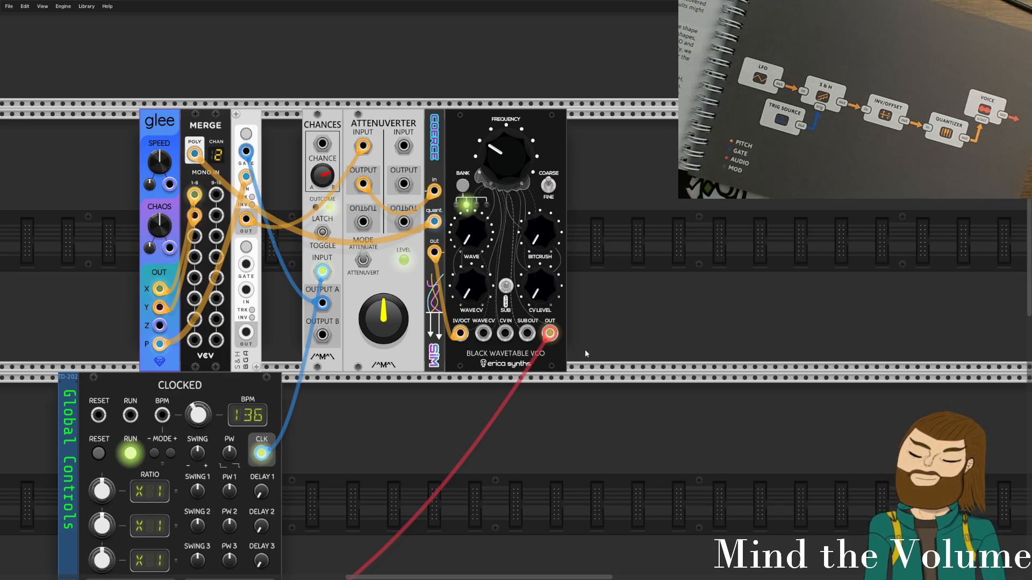
Raise MixMaster's master fader slightly and turn up the Attenuverter's level.
scroll(584, 349, down, 5)
drag(679, 498, 678, 487)
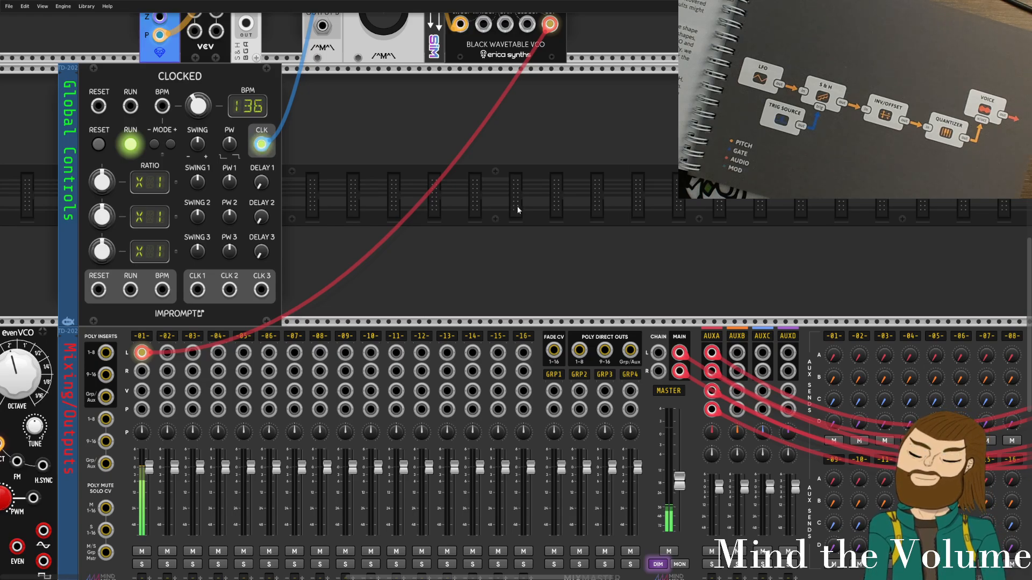
scroll(518, 209, up, 5)
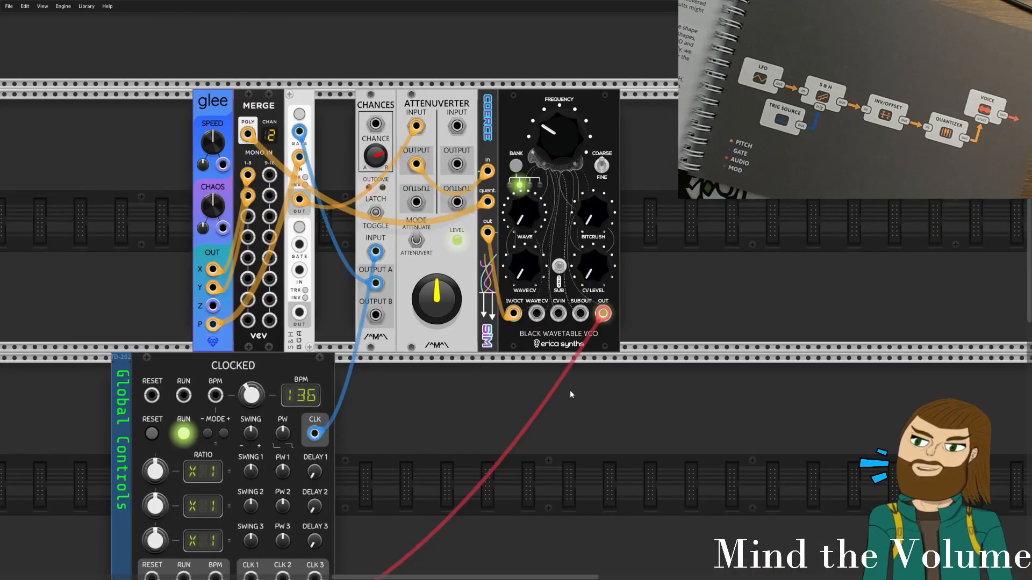
mouse_move(425, 306)
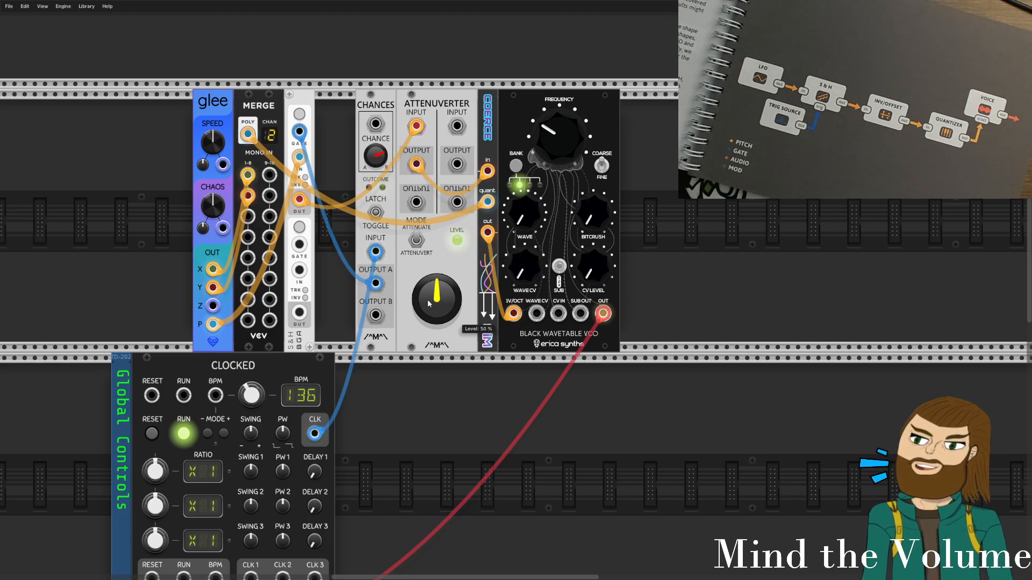
drag(429, 304, 429, 274)
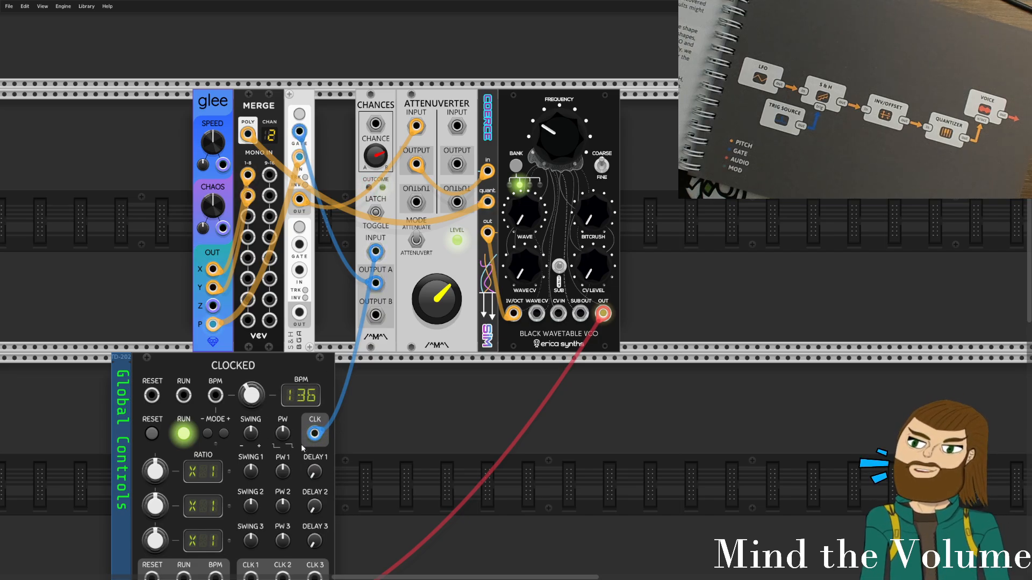
Slow the Clocked tempo to 85 BPM and try the Black Wavetable VCO's WAVE control.
drag(251, 395, 251, 415)
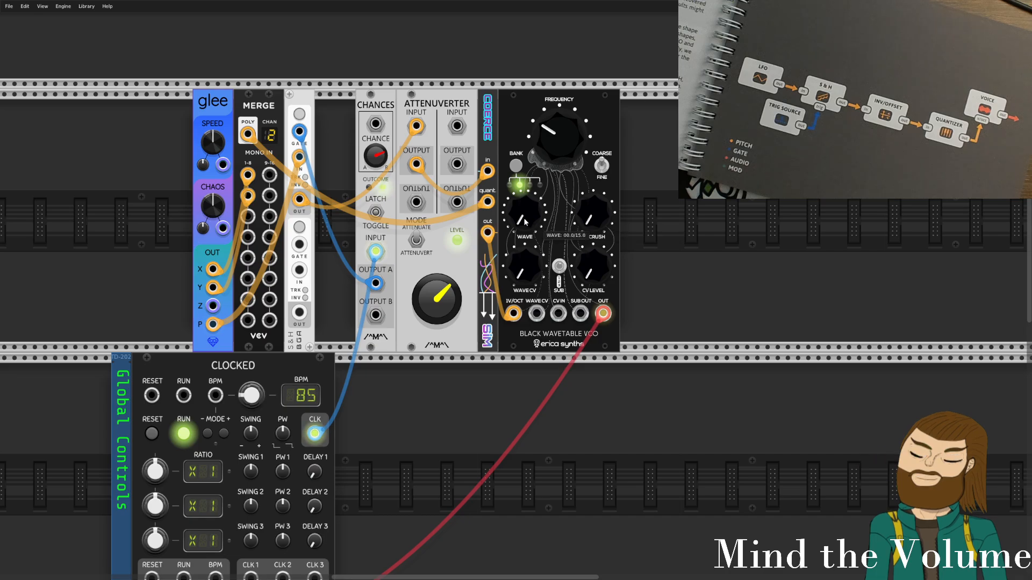
drag(520, 215, 520, 213)
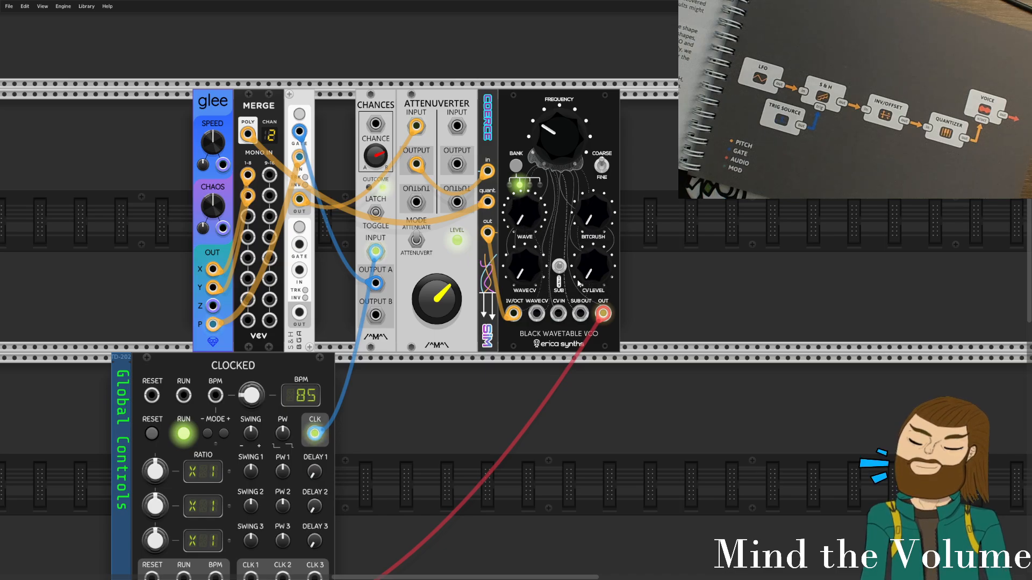
Readjust MixMaster's master fader to balance the Black Wavetable VCO's volume.
scroll(560, 267, down, 10)
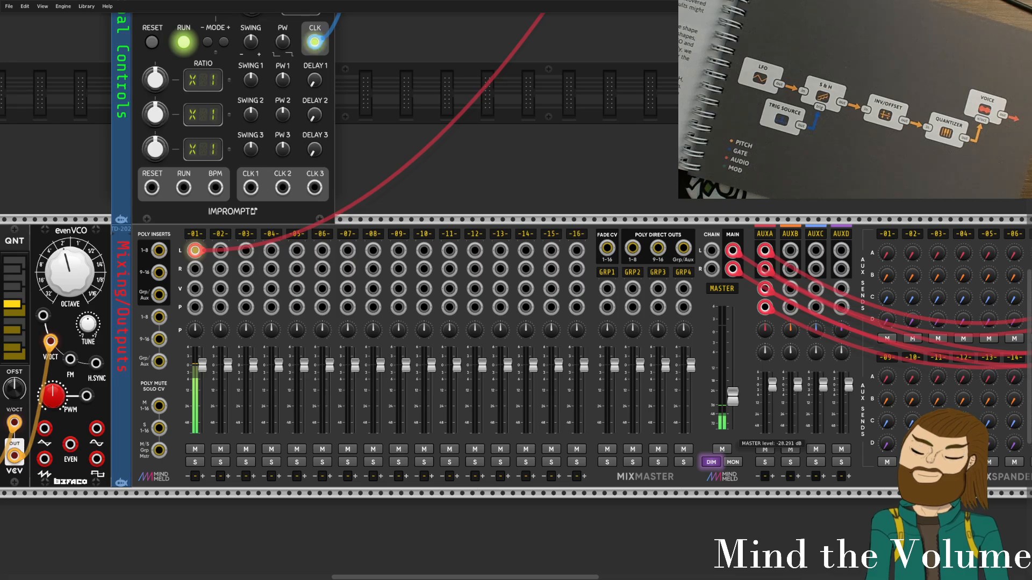
scroll(562, 189, up, 8)
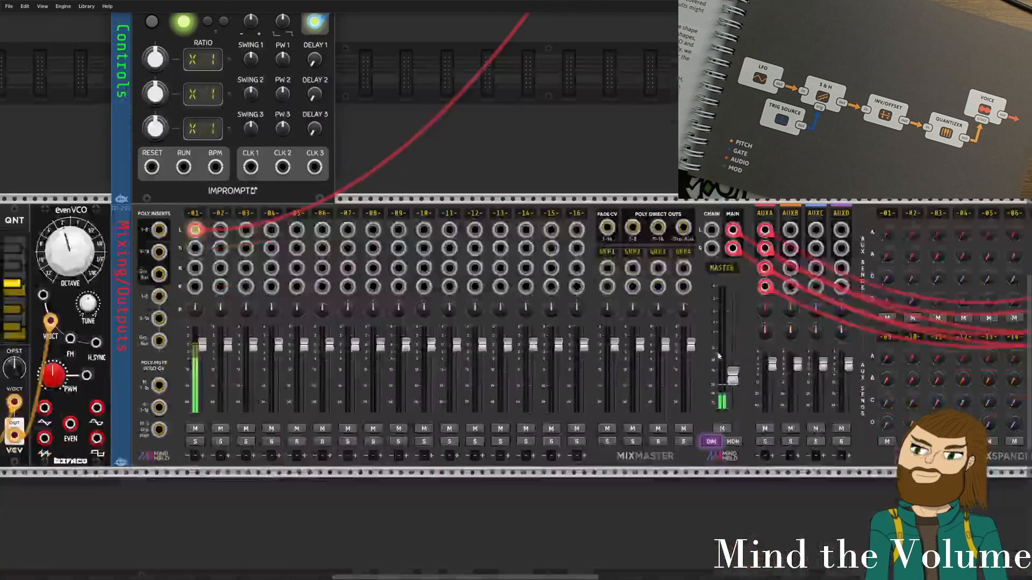
scroll(698, 344, down, 8)
drag(738, 381, 738, 351)
scroll(641, 134, up, 7)
drag(621, 313, 662, 363)
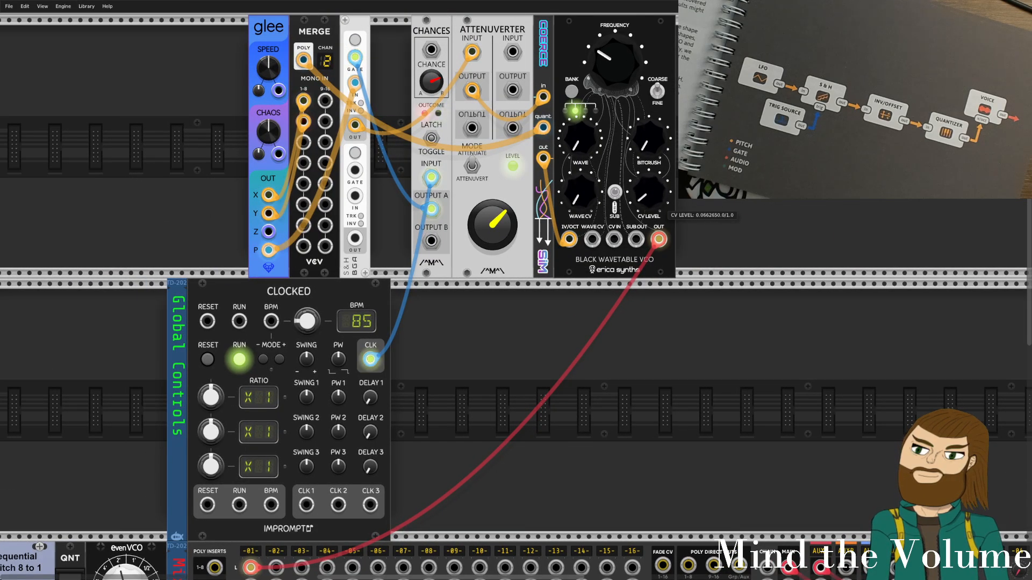
Turn up BITCRUSH on the Black Wavetable VCO and raise CHAOS on the Glee module.
drag(645, 196, 644, 193)
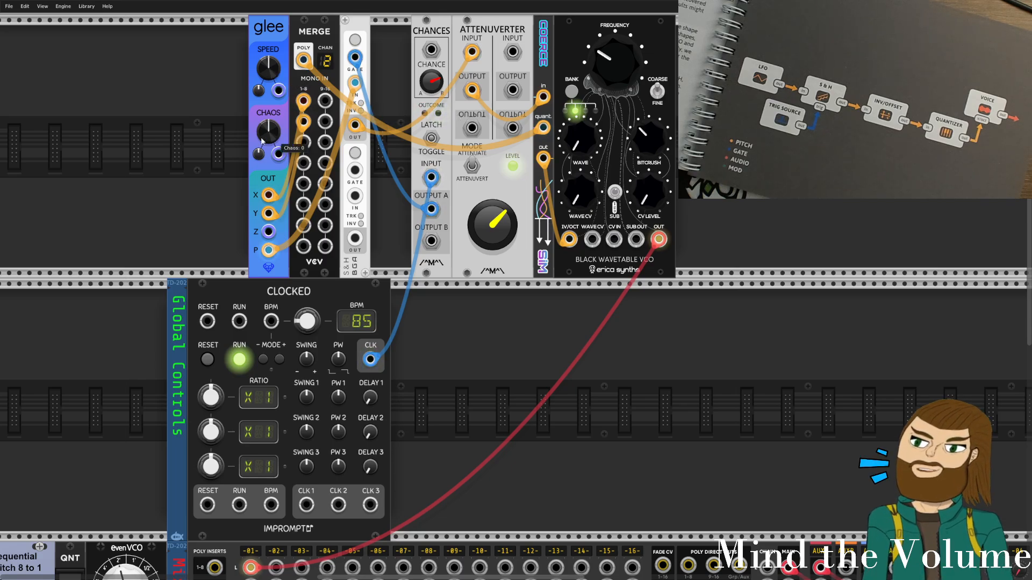
drag(269, 132, 269, 94)
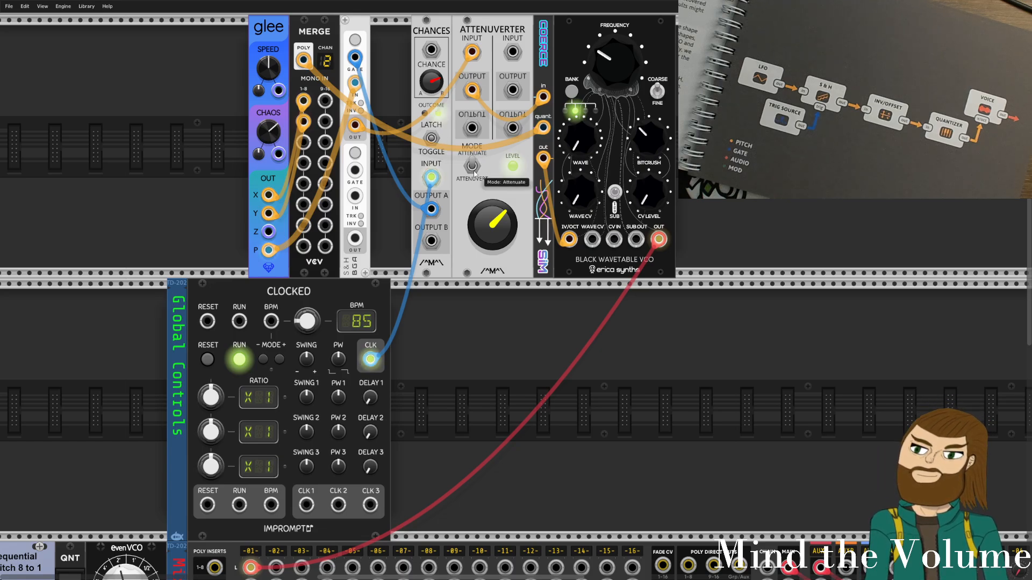
click(434, 142)
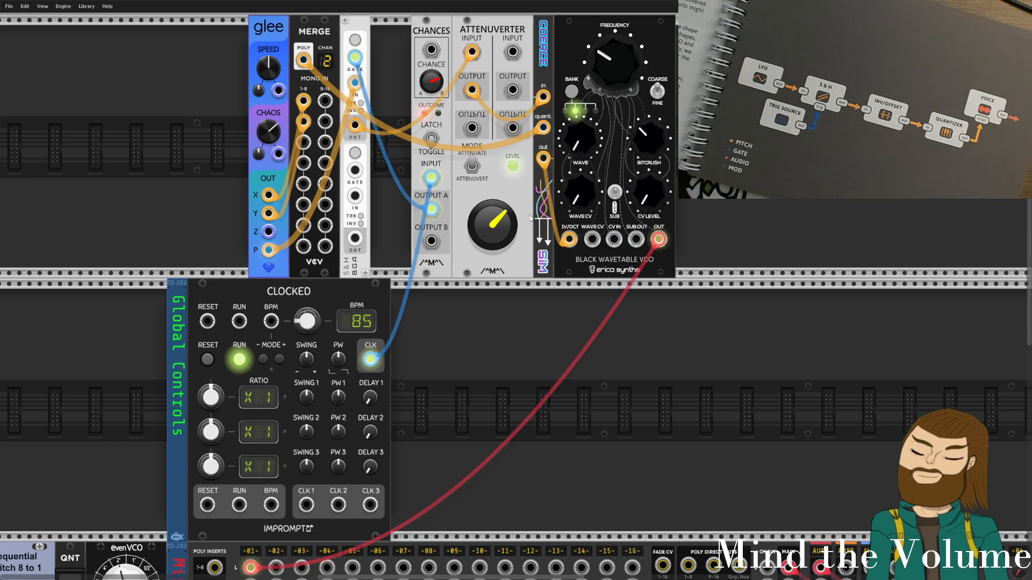
Lower the Black Wavetable VCO's FREQUENCY further and set MixMaster's master fader to about -26 dB.
drag(612, 72, 612, 104)
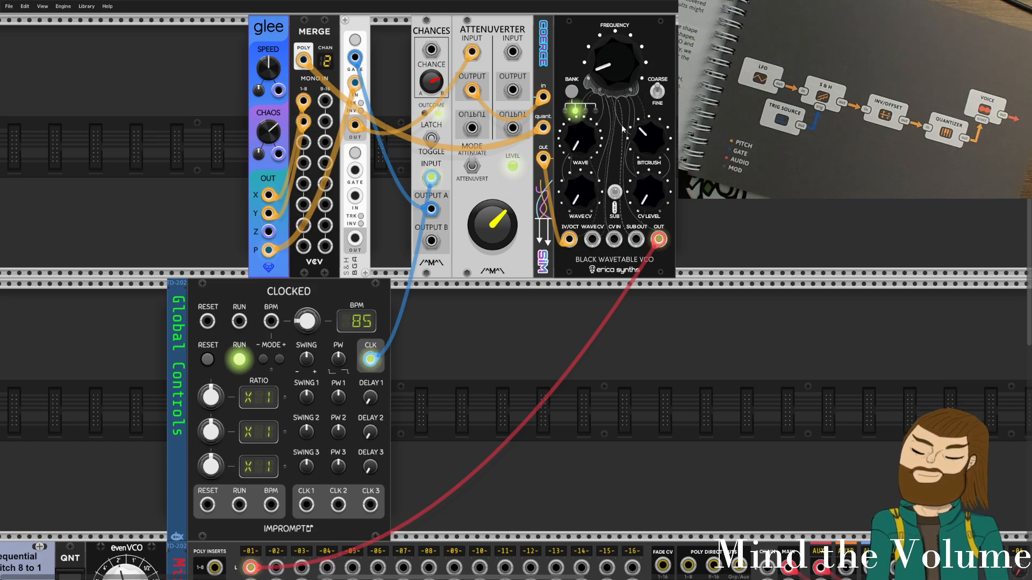
scroll(639, 236, down, 4)
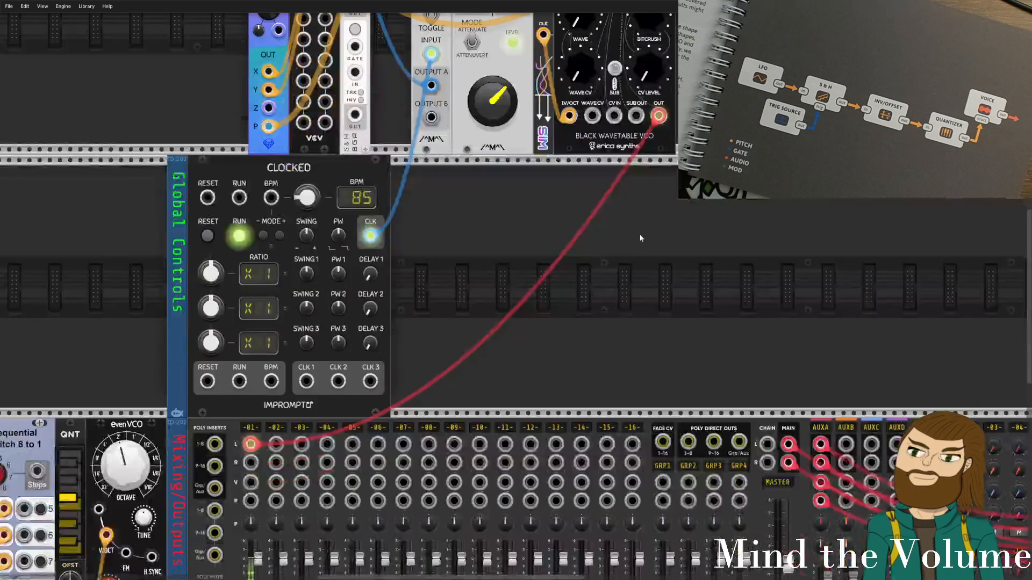
scroll(640, 238, down, 5)
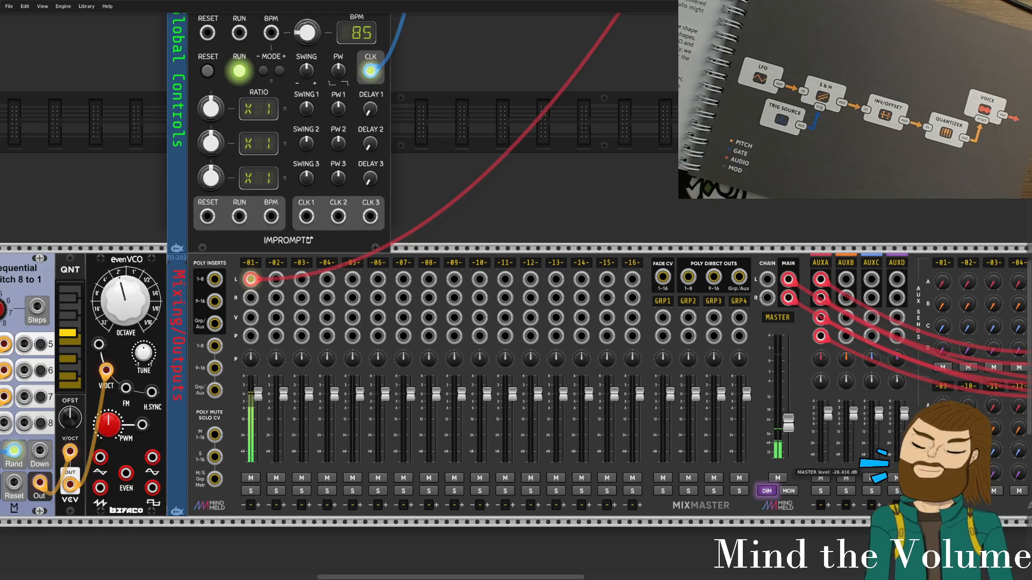
Move the mixer channel 1 cable from the Black Wavetable VCO's OUT to SUB OUT and raise the master fader.
scroll(635, 242, up, 9)
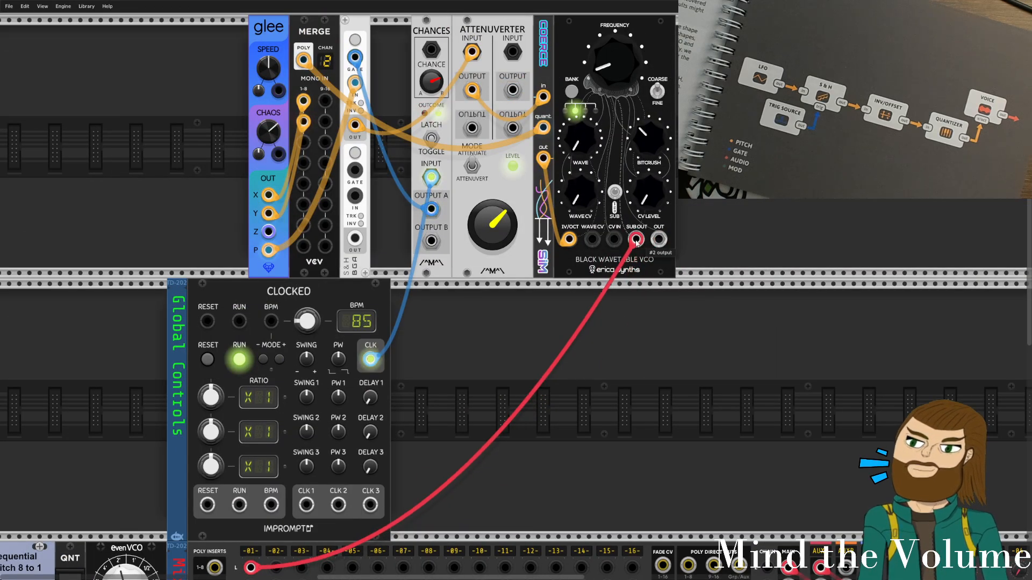
scroll(672, 291, down, 6)
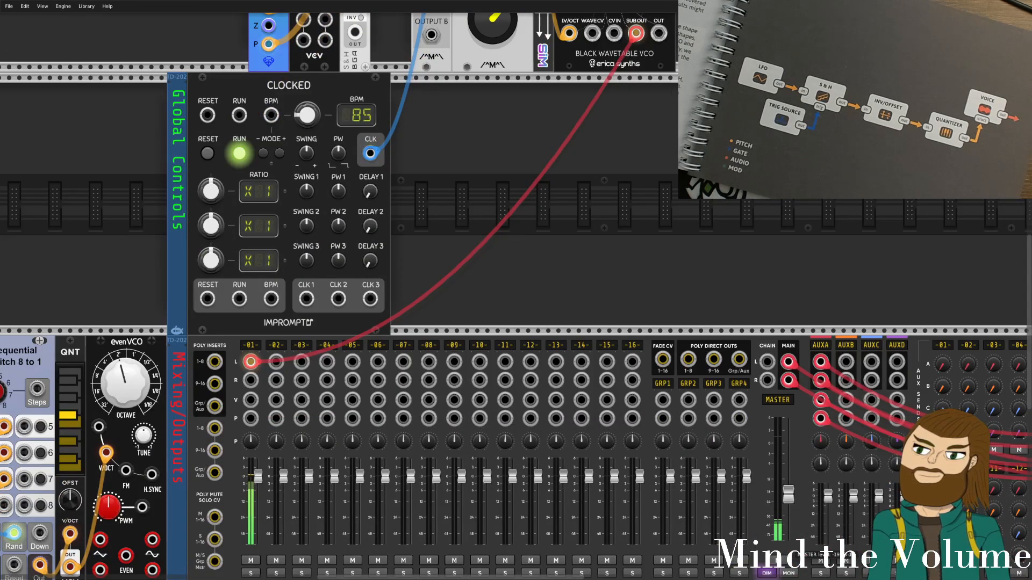
mouse_move(789, 494)
mouse_down()
mouse_move(789, 466)
mouse_move(788, 475)
mouse_up()
drag(701, 264, 710, 390)
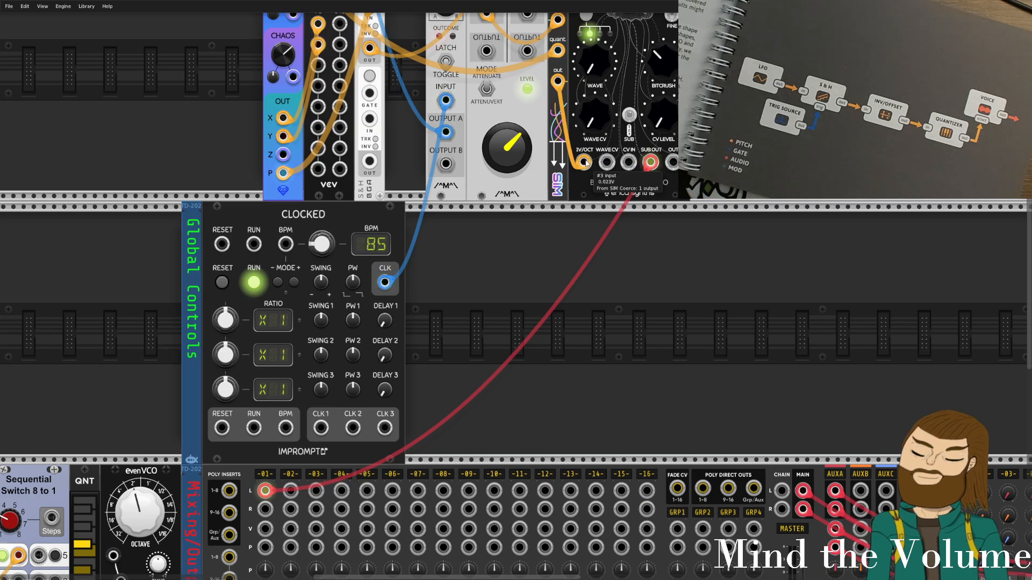
Try feeding Coerce's output into the Black Wavetable VCO's CV IN instead of its 1V/OCT input.
drag(584, 163, 628, 162)
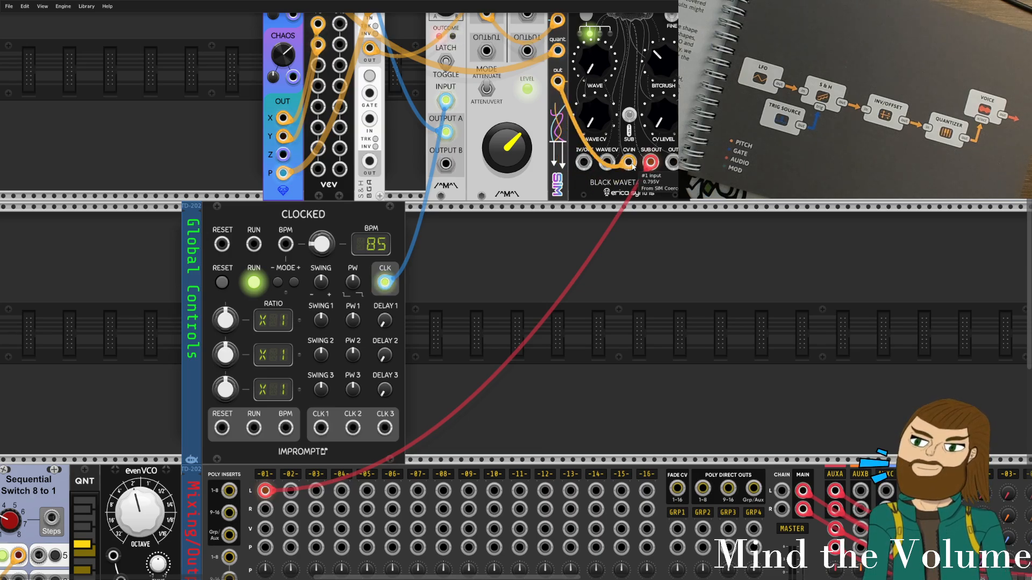
scroll(632, 164, down, 5)
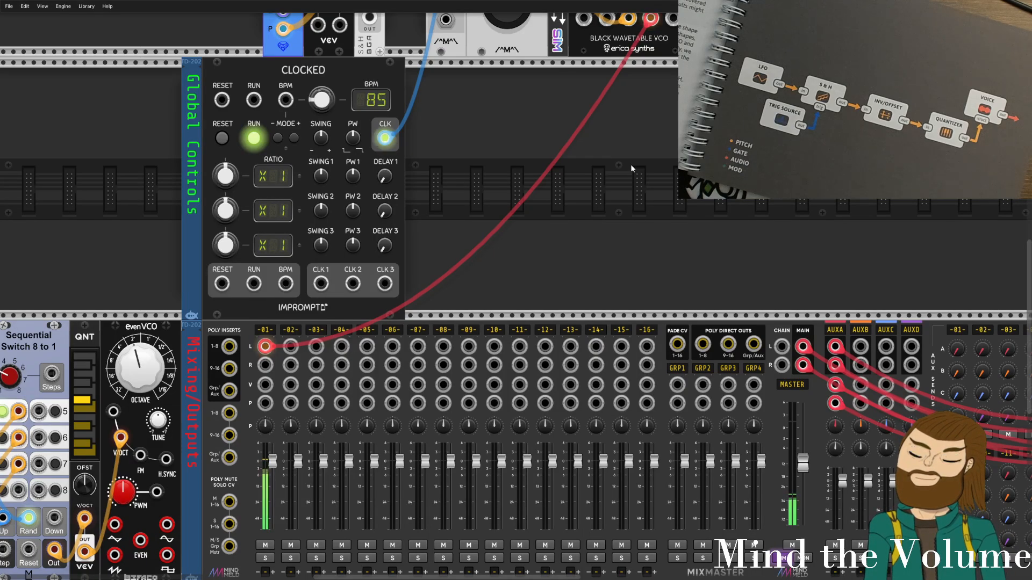
scroll(630, 164, up, 6)
drag(628, 183, 591, 187)
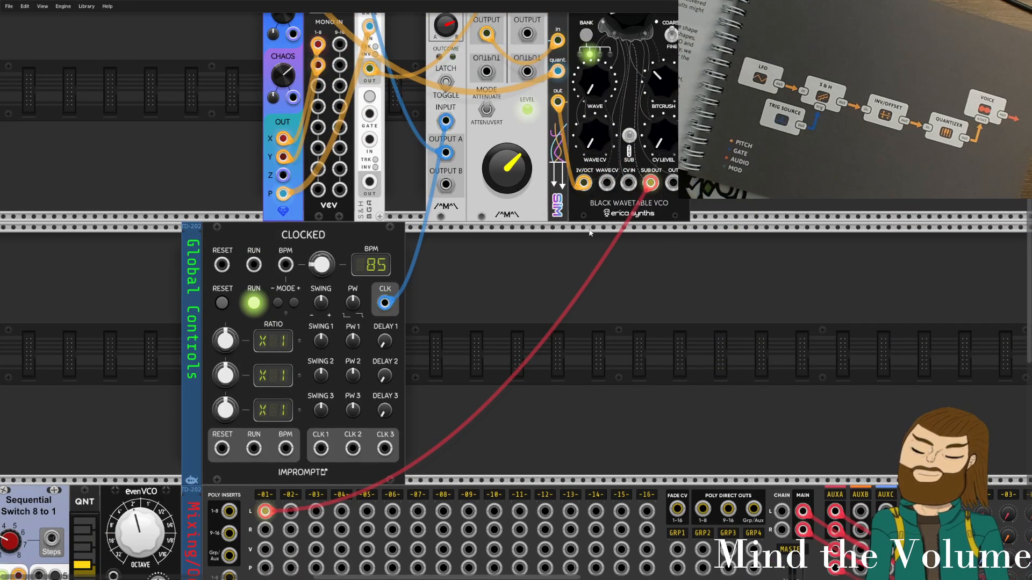
Raise SPEED on the Glee module and turn down the Attenuverter's level.
scroll(591, 187, up, 5)
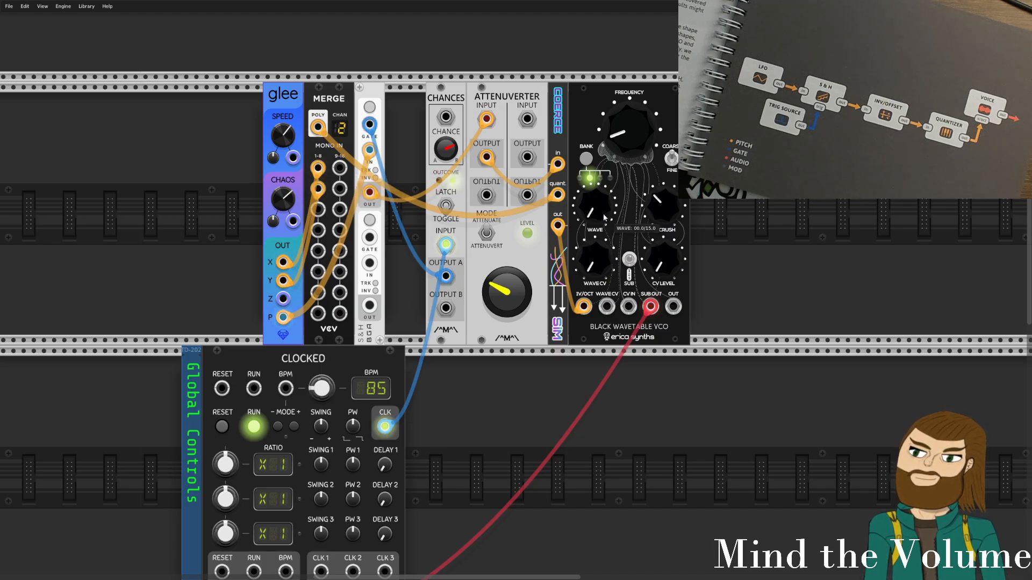
drag(559, 164, 558, 82)
Bring the Sickozell Parking module into the upper row and place it directly beside the Black Wavetable VCO.
scroll(697, 228, down, 10)
scroll(746, 199, up, 7)
scroll(729, 224, down, 4)
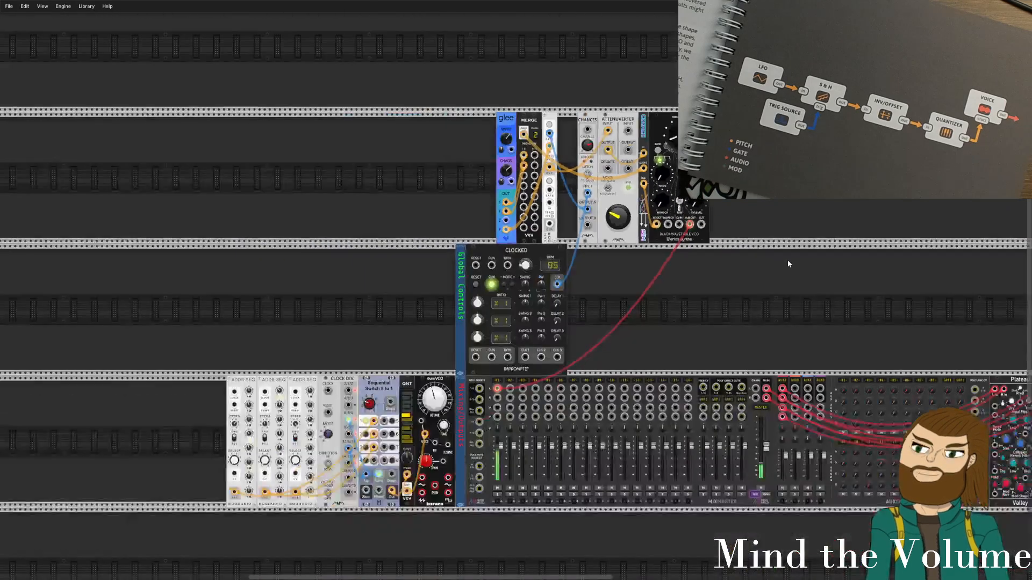
drag(788, 260, 511, 228)
drag(781, 216, 476, 85)
drag(430, 152, 628, 313)
scroll(620, 314, up, 5)
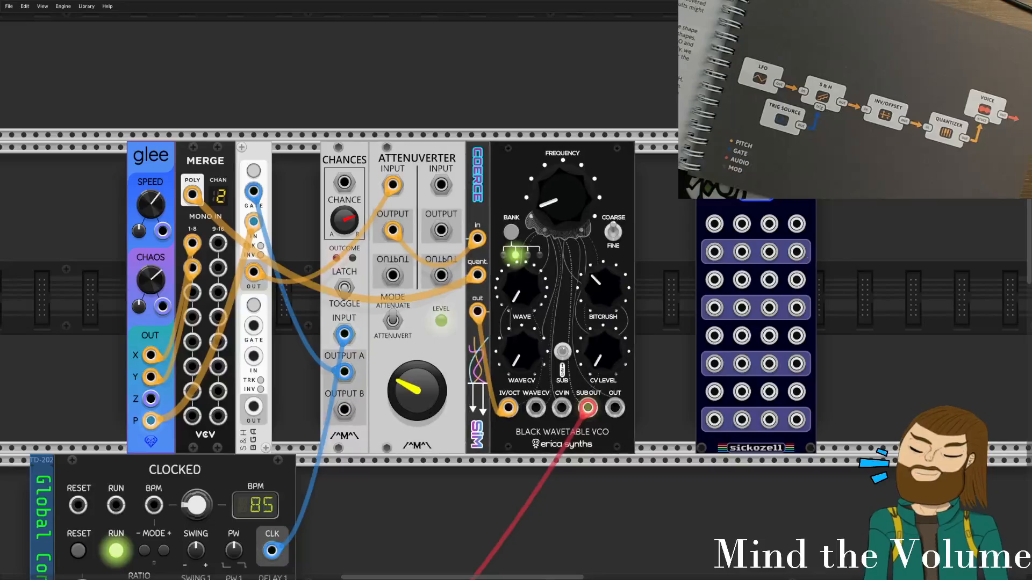
drag(728, 266, 667, 264)
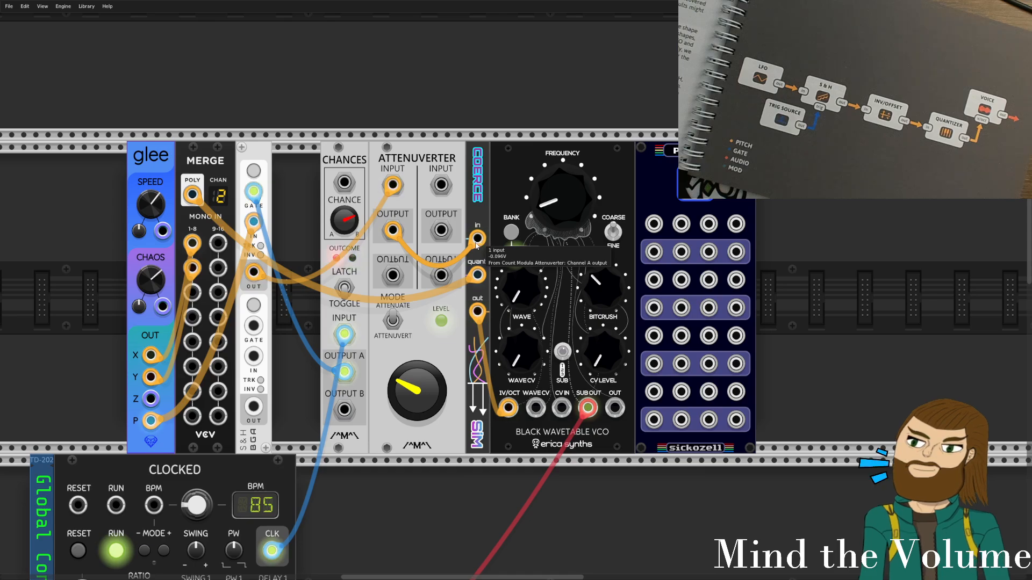
Swap Coerce's input cables using a Parking jack, feeding Merge into in and the Attenuverter's output into quant.
drag(478, 238, 653, 224)
drag(477, 277, 477, 238)
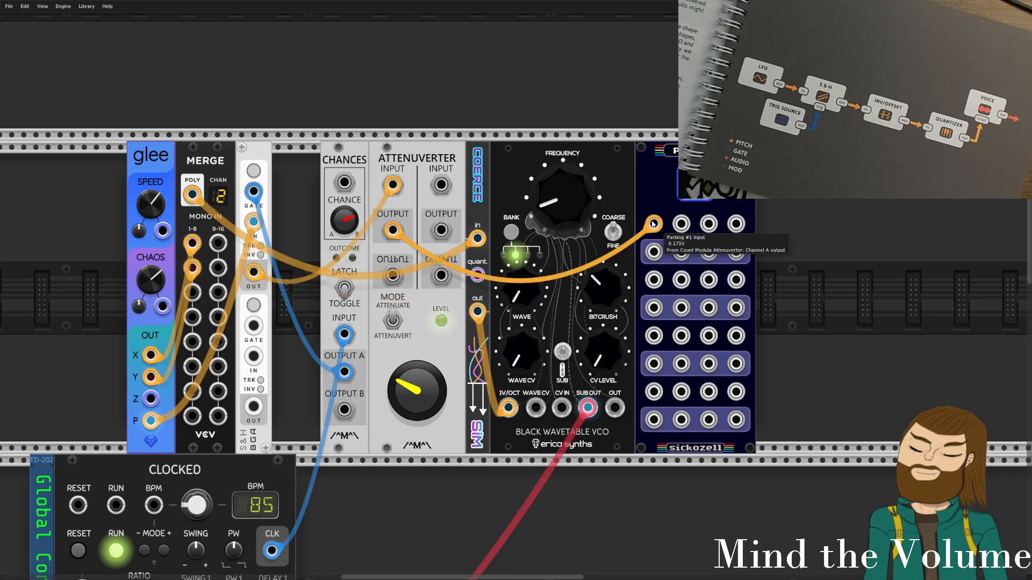
drag(654, 223, 478, 275)
Lower MixMaster's master fader and return to the Black Wavetable VCO.
scroll(589, 329, down, 10)
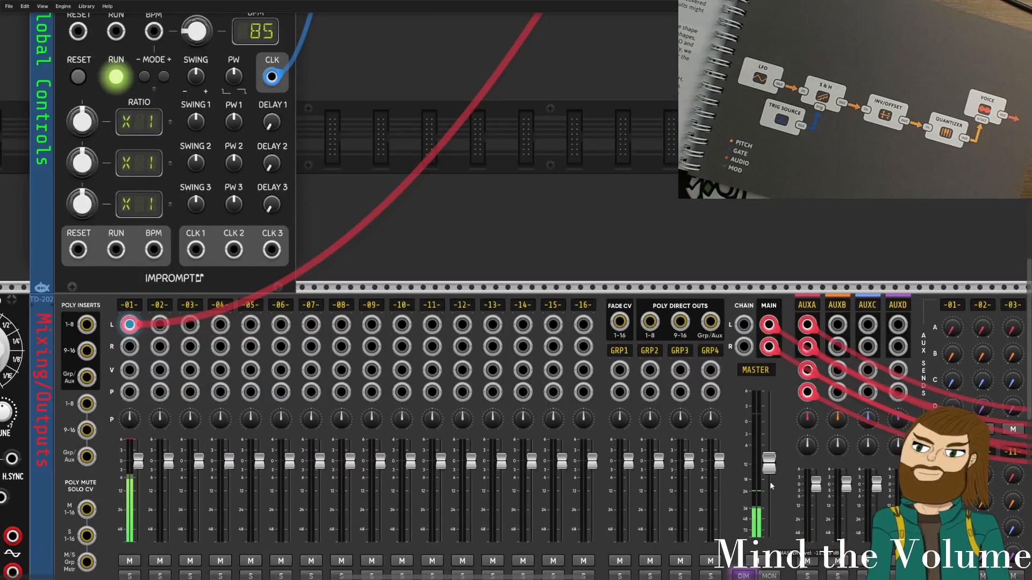
drag(771, 486, 771, 510)
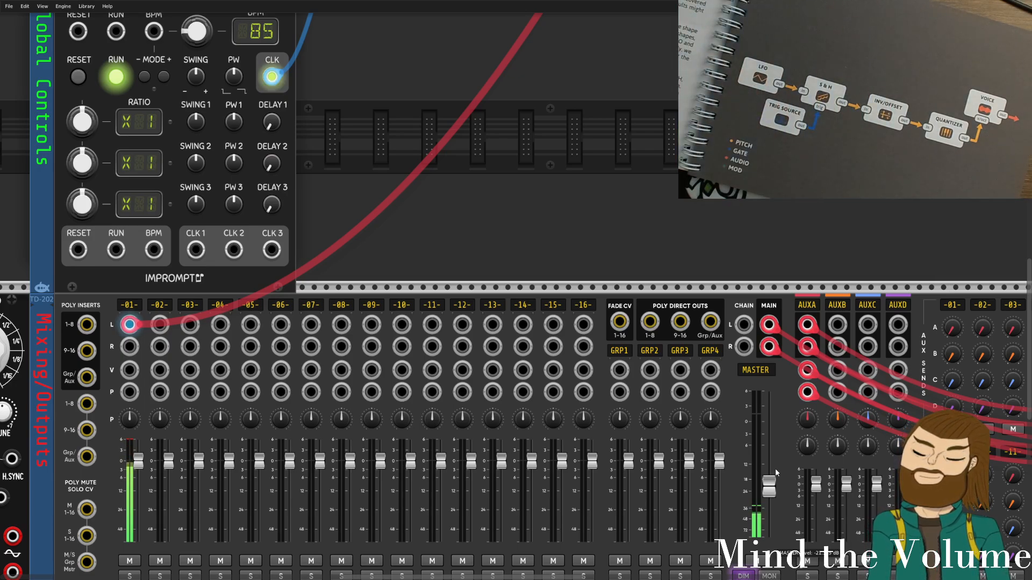
scroll(579, 214, up, 5)
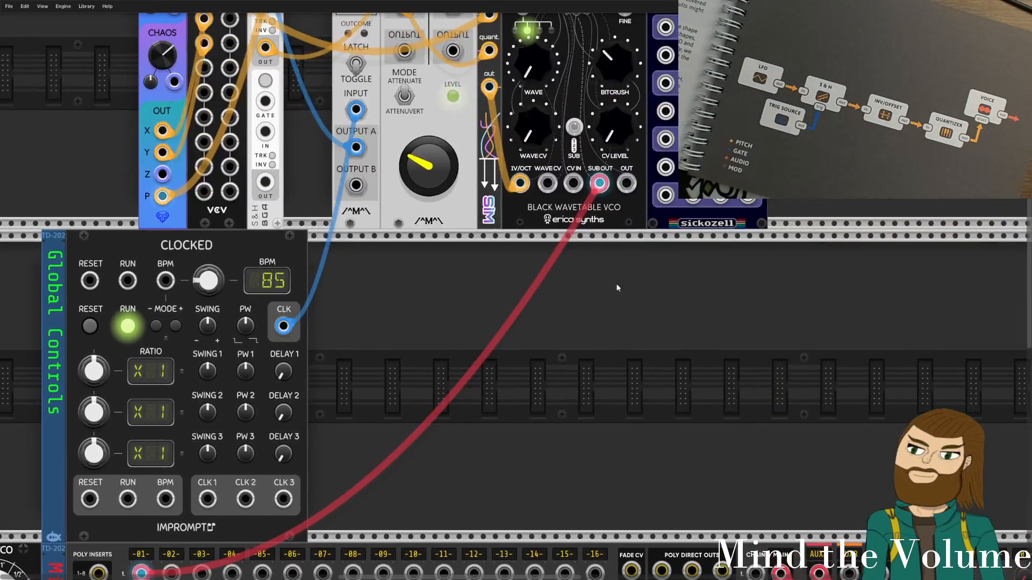
drag(611, 272, 589, 360)
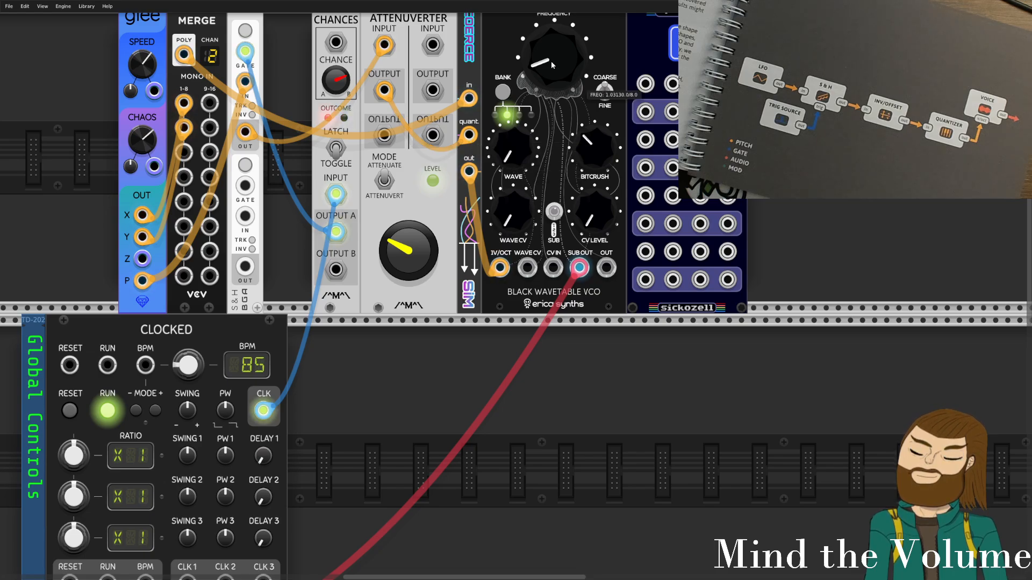
Raise the Black Wavetable VCO's frequency to about 1.43, change its wave bank and set its wave to about 1.45.
drag(550, 60, 550, 28)
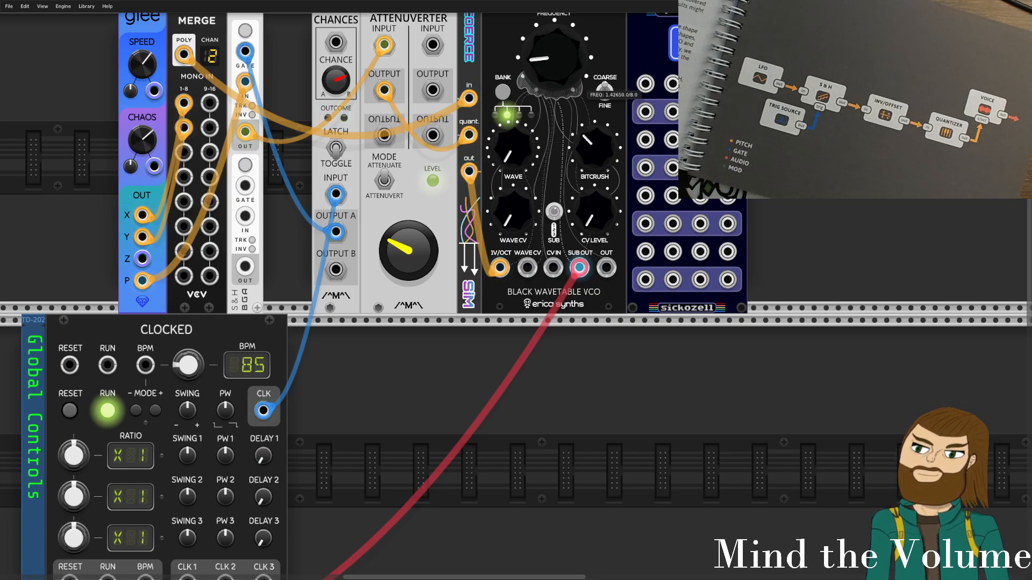
drag(518, 157, 518, 149)
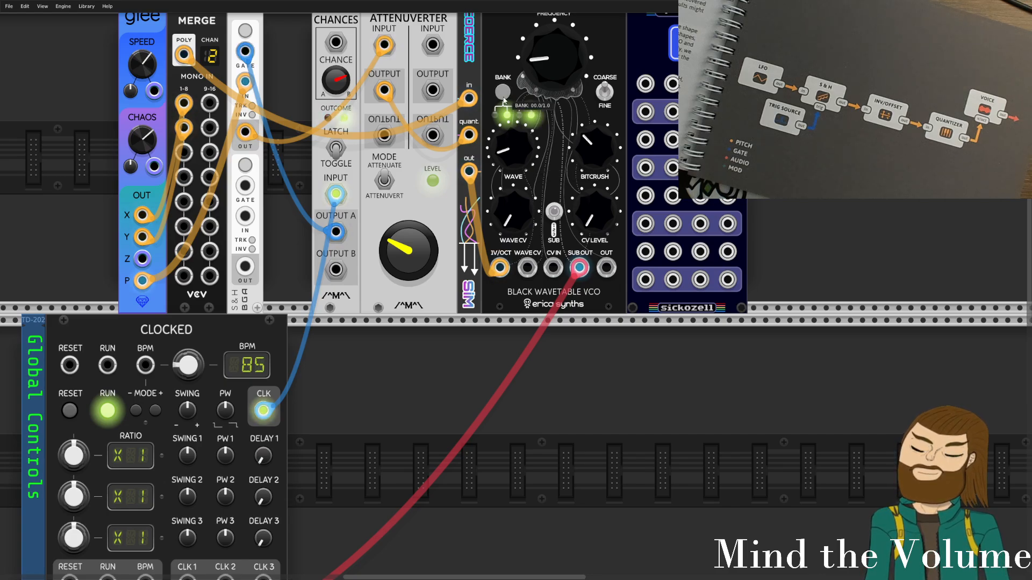
drag(515, 152, 515, 150)
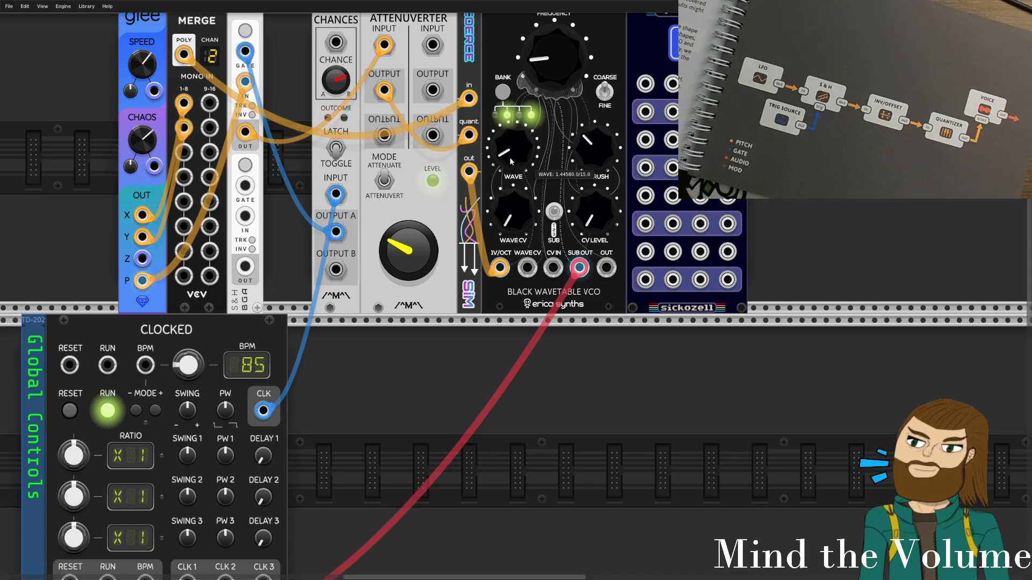
mouse_move(519, 219)
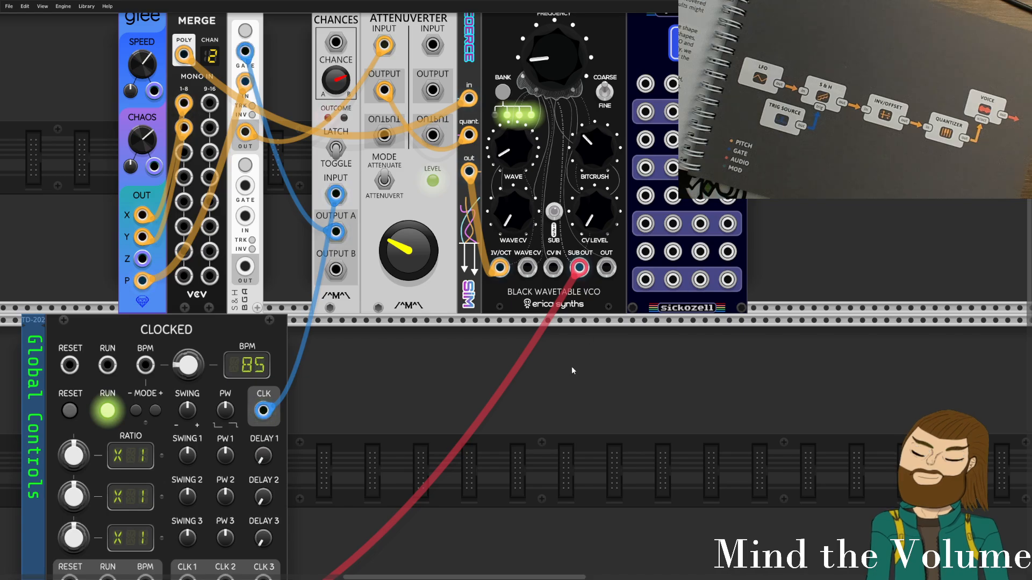
Clear the Oscillator tag filter in the module browser, add the Chronoblob delay and place it directly beside the CLOCKED module.
drag(571, 368, 631, 182)
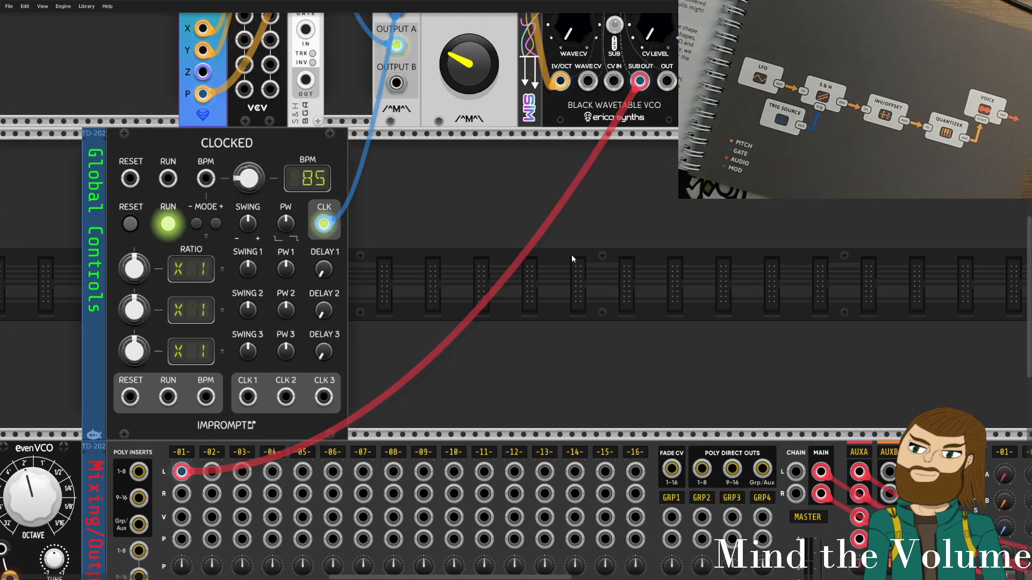
drag(433, 224, 541, 391)
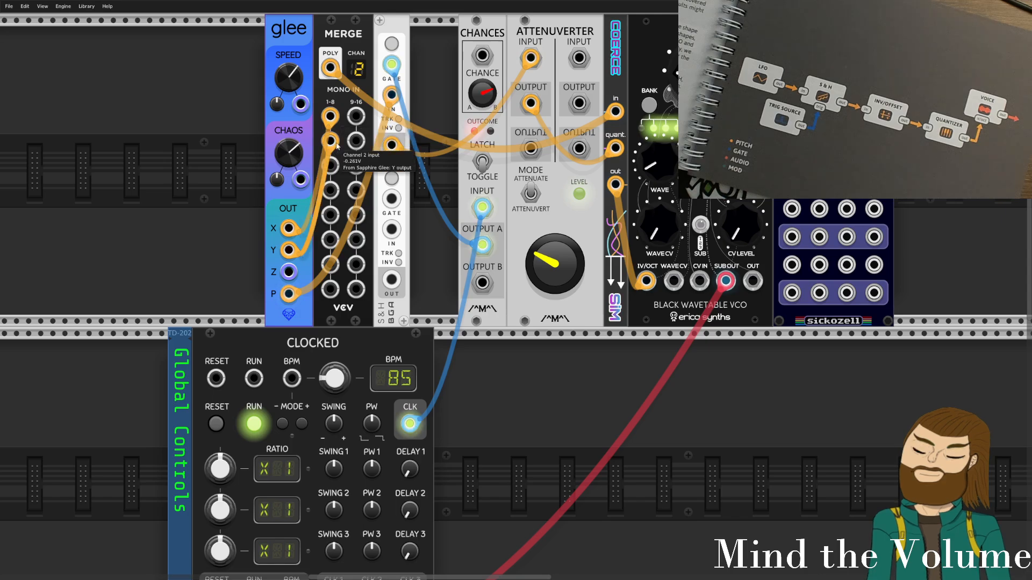
drag(642, 381, 454, 301)
scroll(544, 315, down, 2)
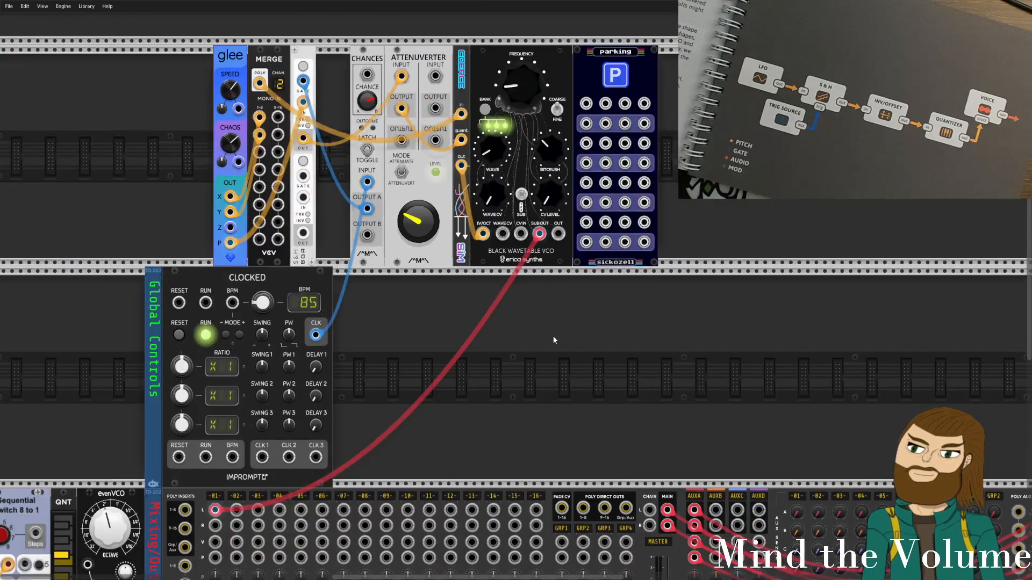
scroll(554, 339, down, 2)
right_click(544, 351)
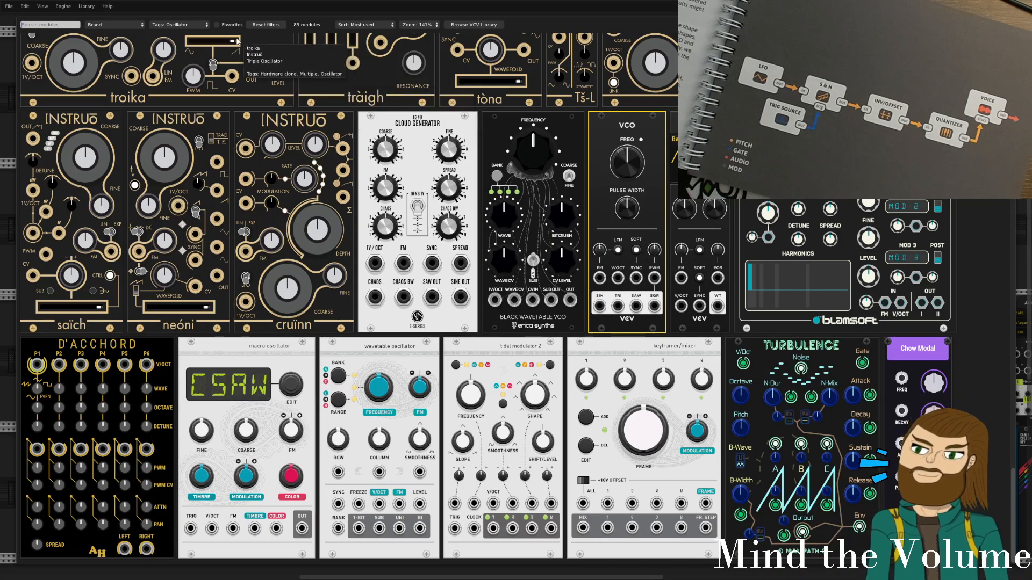
click(184, 26)
click(182, 33)
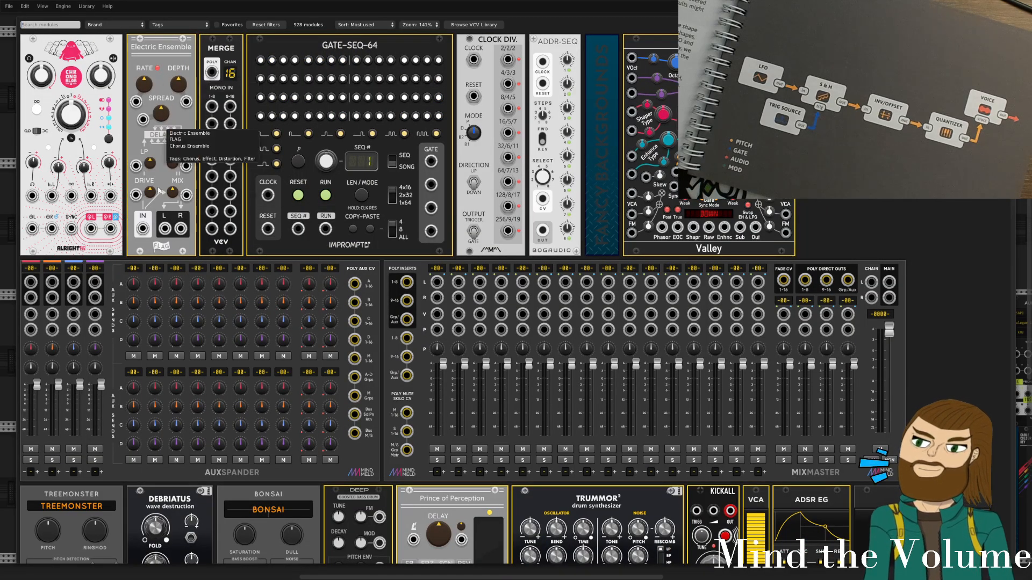
click(80, 69)
scroll(507, 286, down, 4)
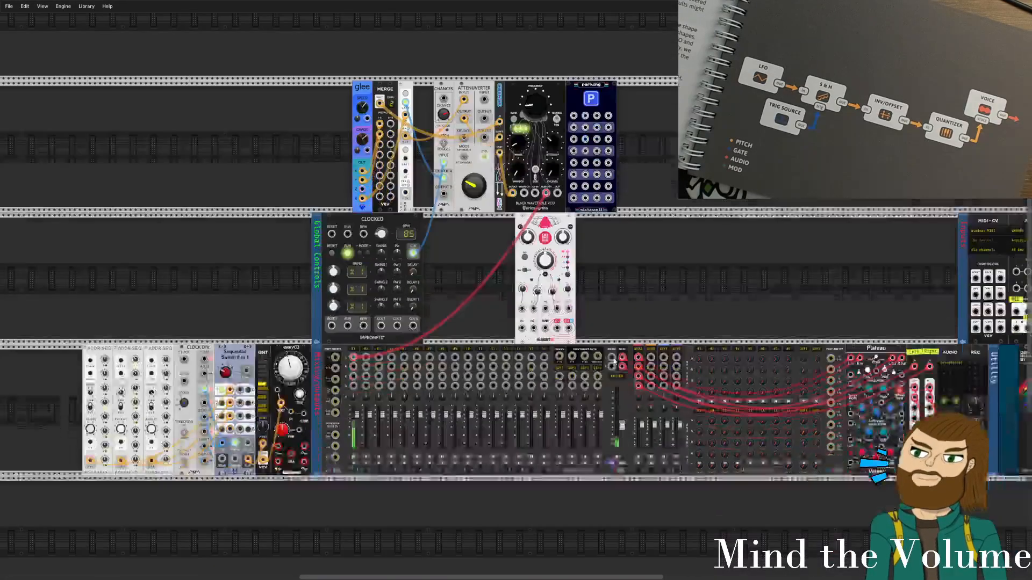
drag(559, 270, 468, 270)
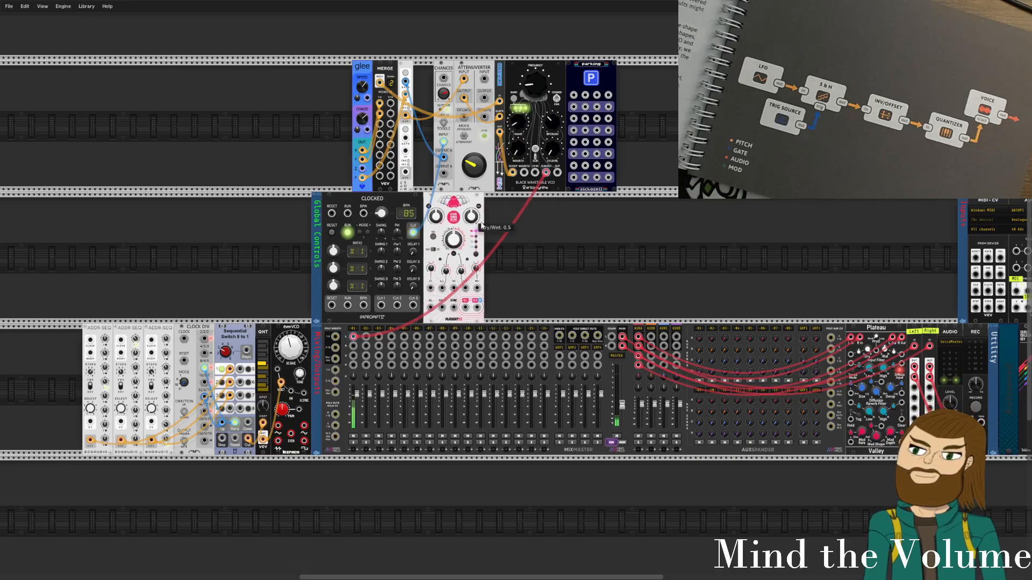
Reroute the VCO's sub output cable from mixer channel 1 to the Chronoblob's left input.
scroll(468, 271, up, 4)
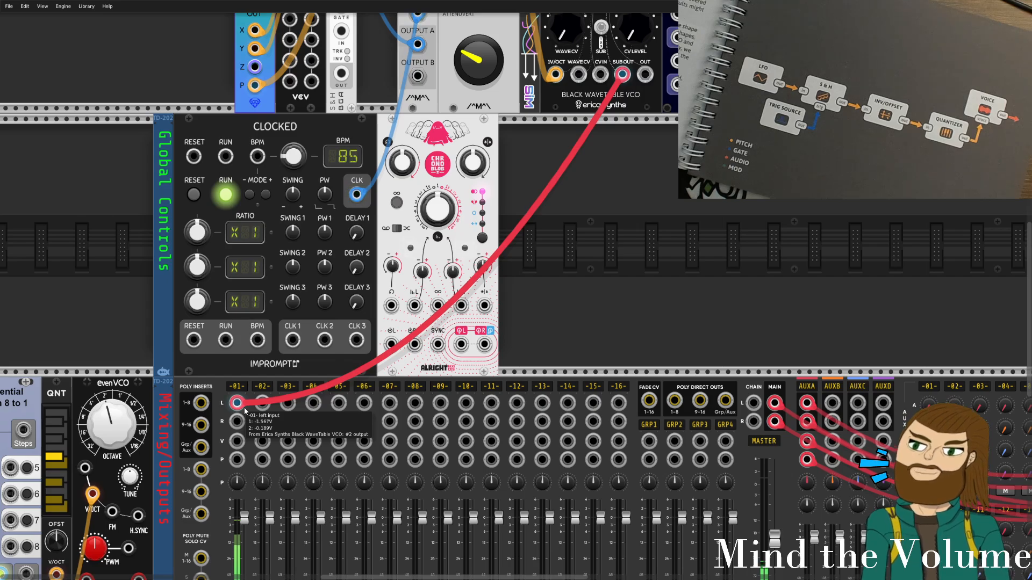
scroll(520, 378, up, 5)
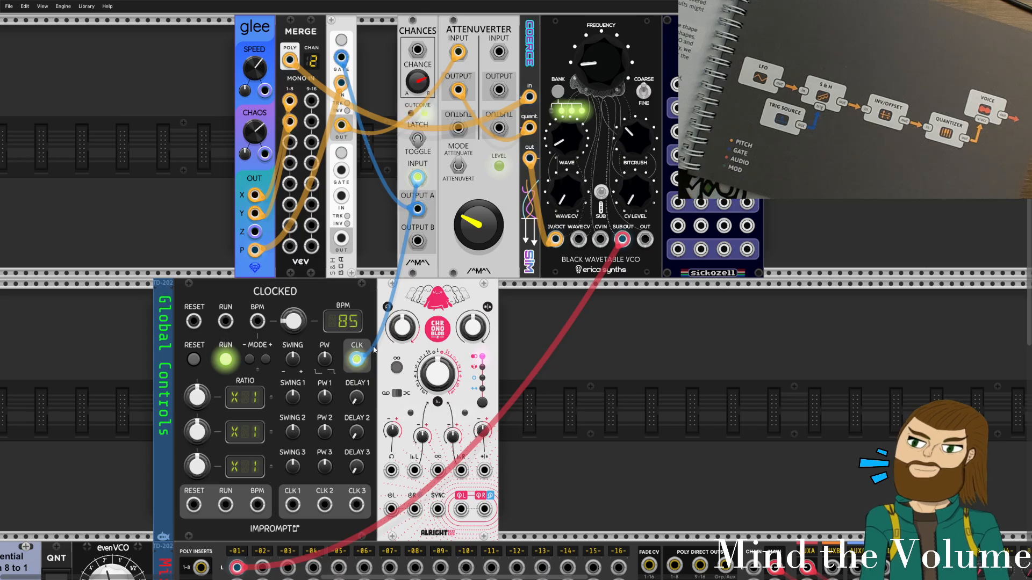
scroll(374, 349, down, 3)
drag(237, 464, 391, 406)
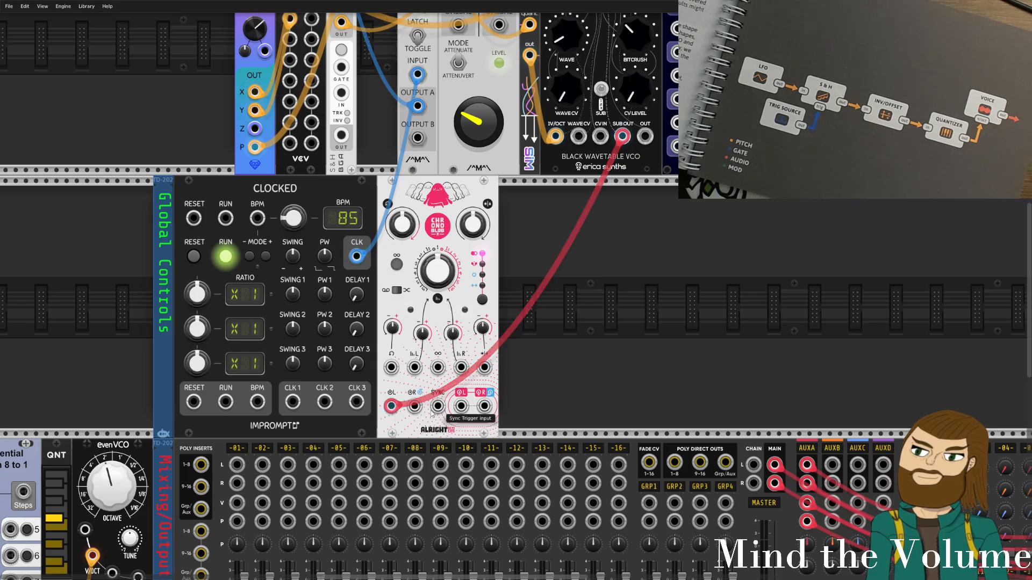
Patch the Chronoblob's left and right outputs to the left and right inputs of MixMaster channel 1.
scroll(429, 376, down, 3)
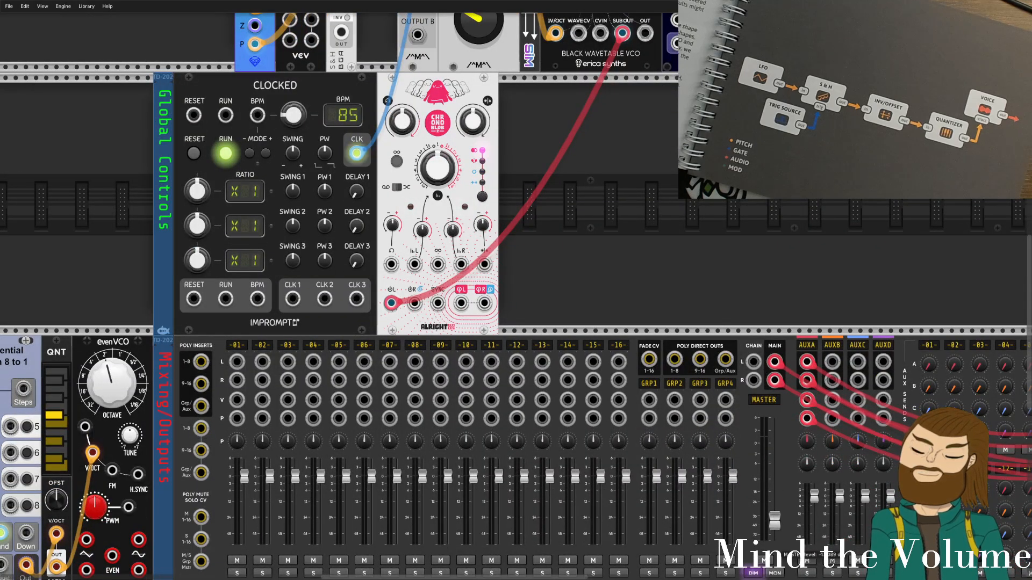
scroll(430, 314, up, 1)
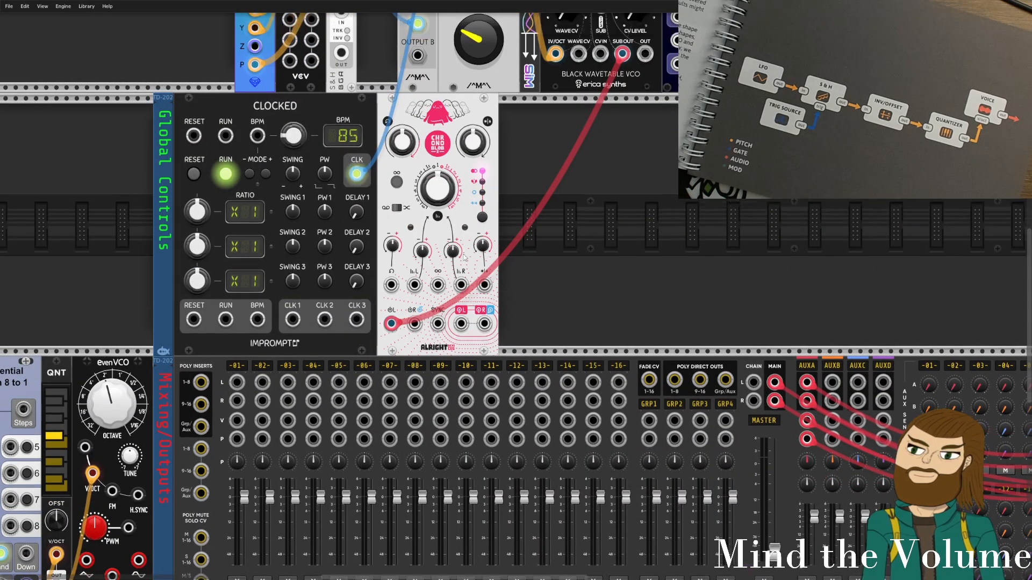
drag(459, 325, 237, 382)
drag(484, 323, 237, 400)
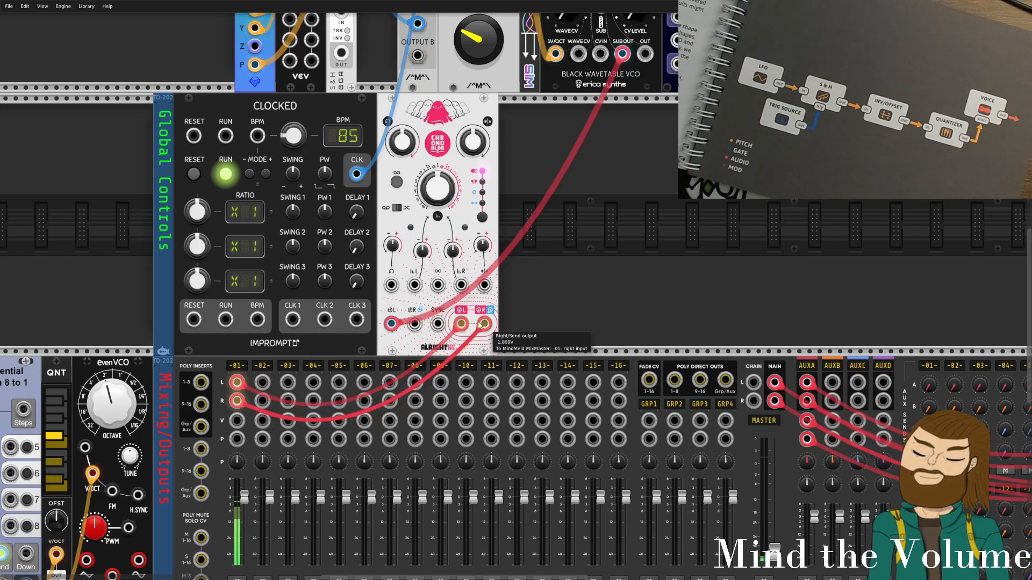
Raise the MixMaster's master level fader.
scroll(480, 325, up, 4)
scroll(772, 504, down, 6)
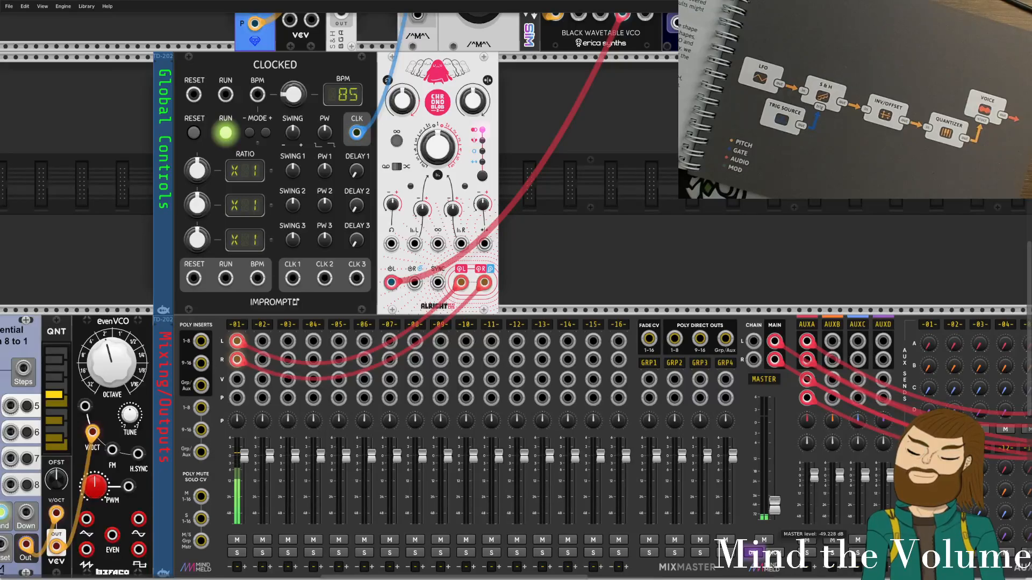
drag(774, 494, 774, 477)
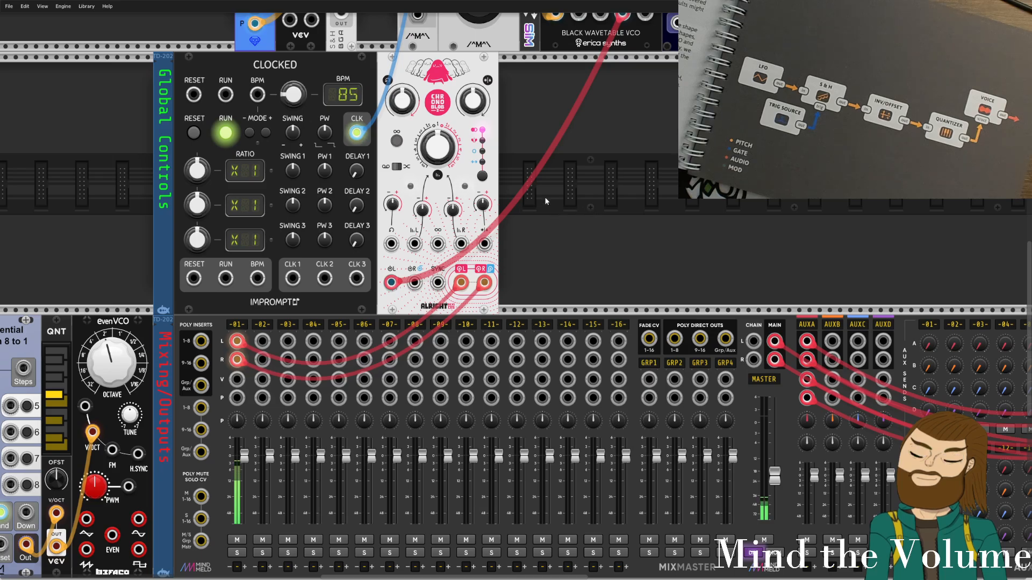
Adjust the Chronoblob's dry/wet mix and lower its feedback.
drag(544, 196, 583, 295)
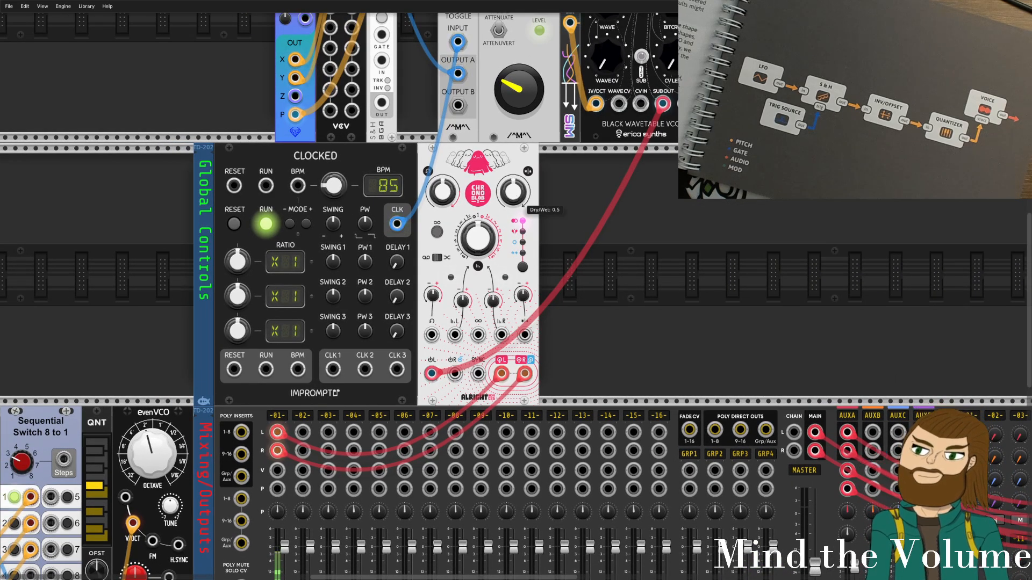
drag(513, 192, 505, 209)
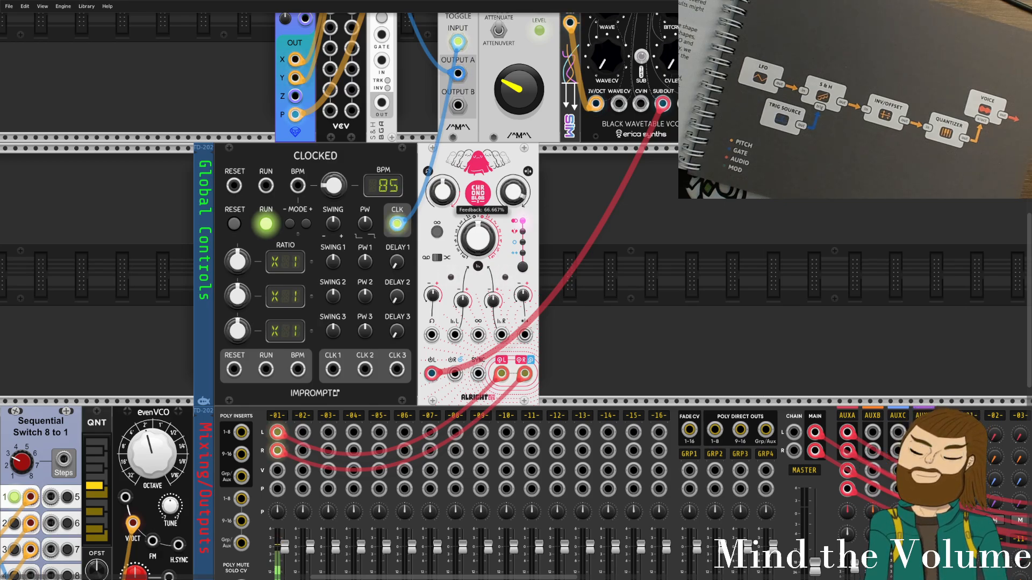
drag(442, 192, 442, 201)
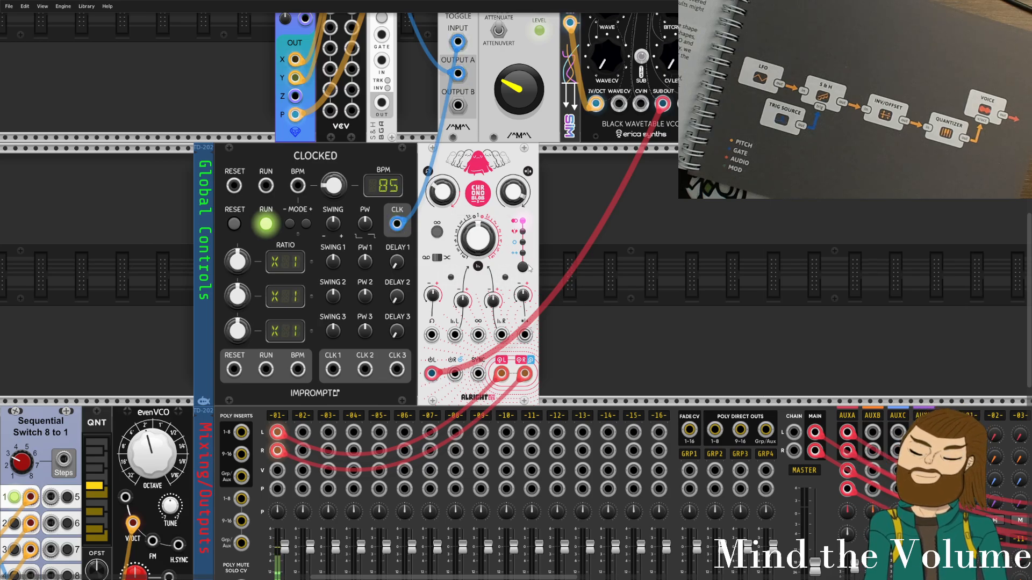
Set the Chronoblob's delay mode to Cascade with send/return.
scroll(529, 268, down, 4)
scroll(529, 268, up, 3)
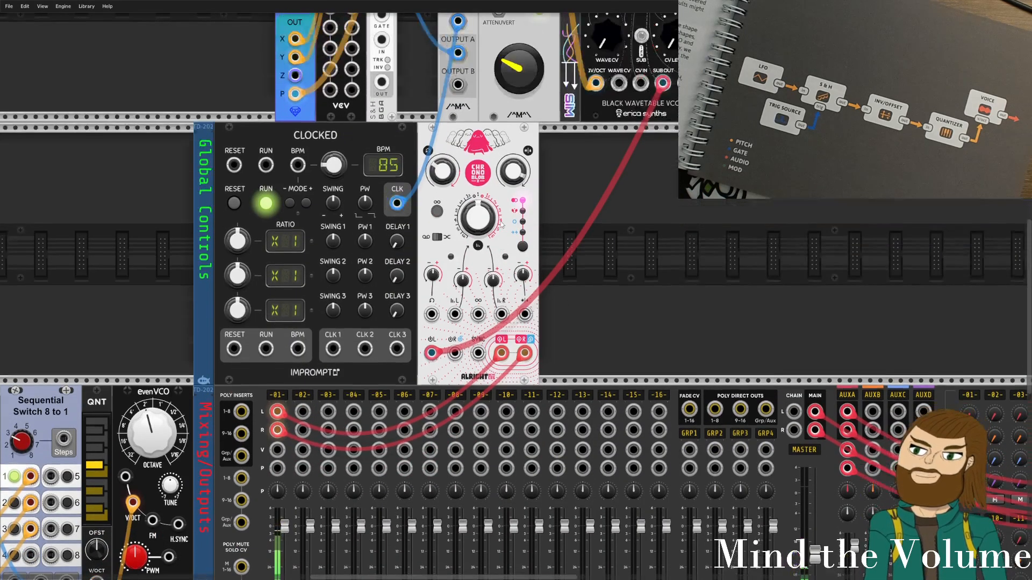
click(522, 246)
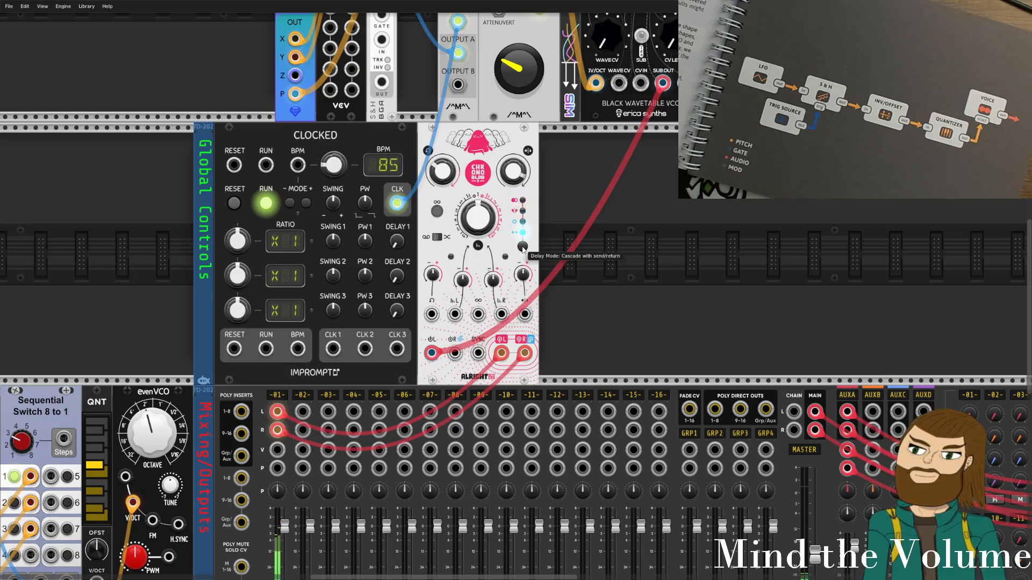
Move the Parking module well away from the Black Wavetable VCO to leave free space beside it.
scroll(522, 248, down, 3)
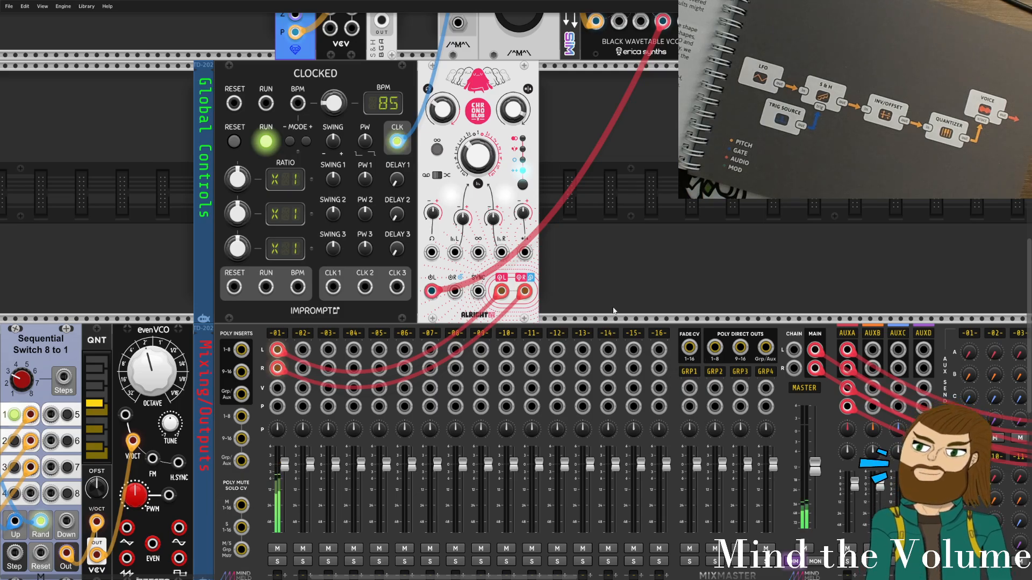
scroll(614, 310, down, 2)
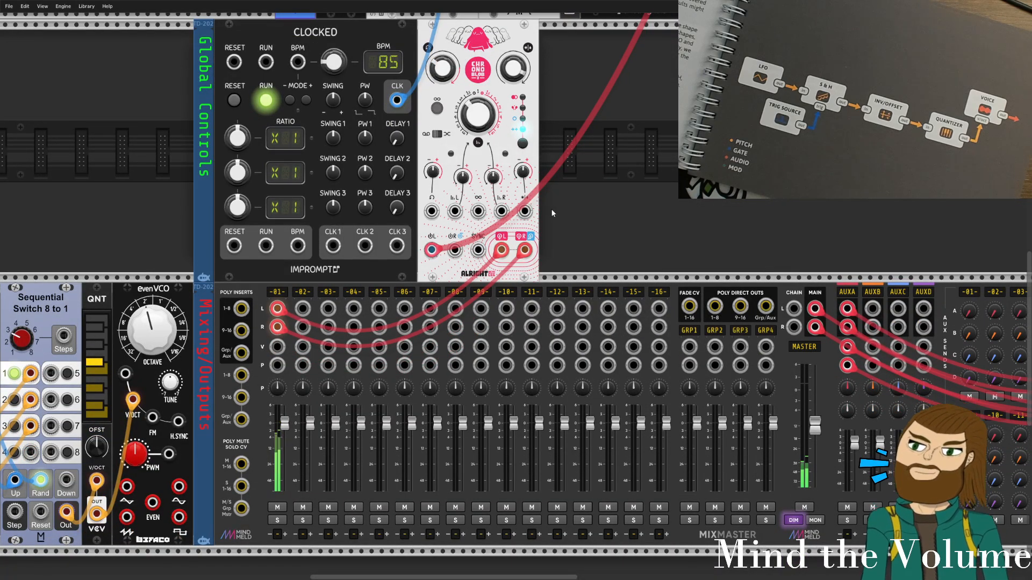
scroll(561, 241, up, 2)
scroll(561, 241, right, 2)
scroll(538, 258, down, 3)
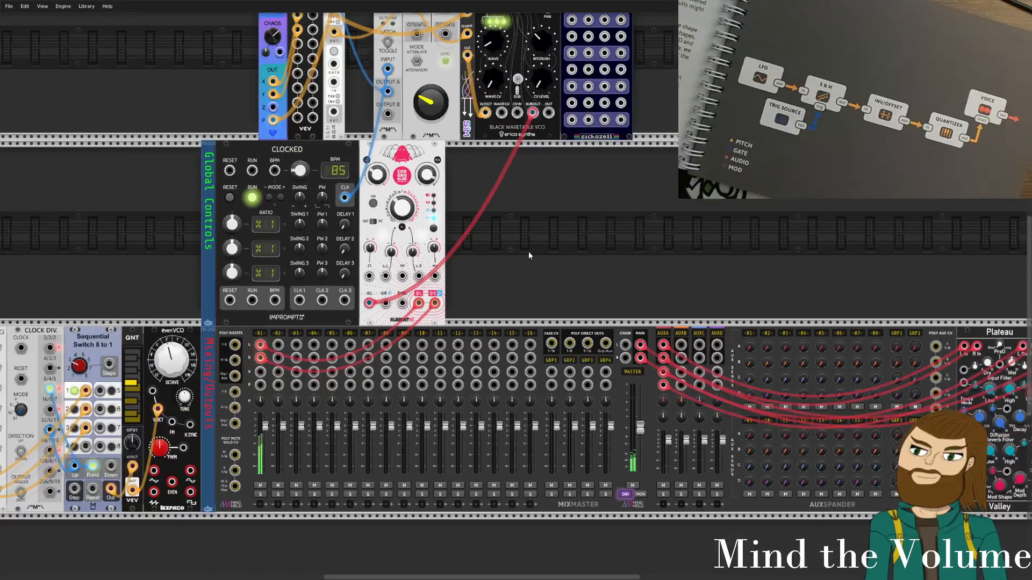
scroll(513, 253, up, 1)
drag(517, 260, 495, 306)
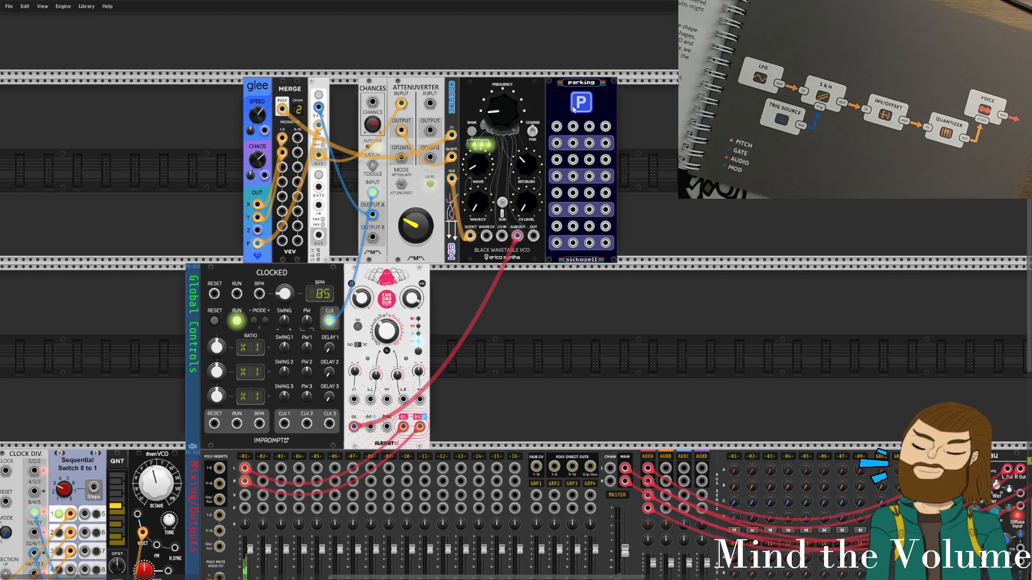
scroll(595, 175, down, 3)
drag(561, 30, 620, 30)
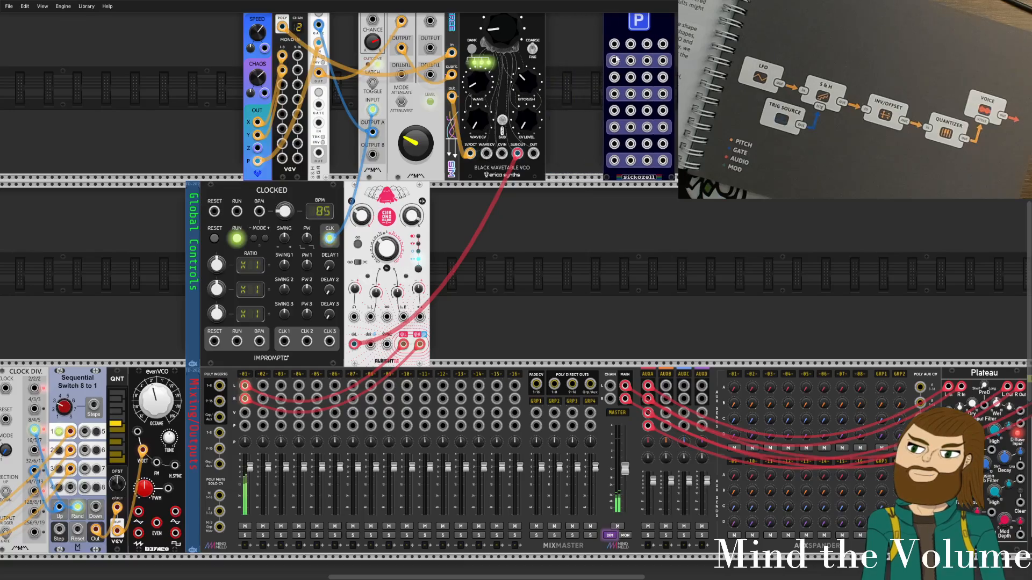
drag(503, 276, 550, 333)
drag(665, 74, 866, 76)
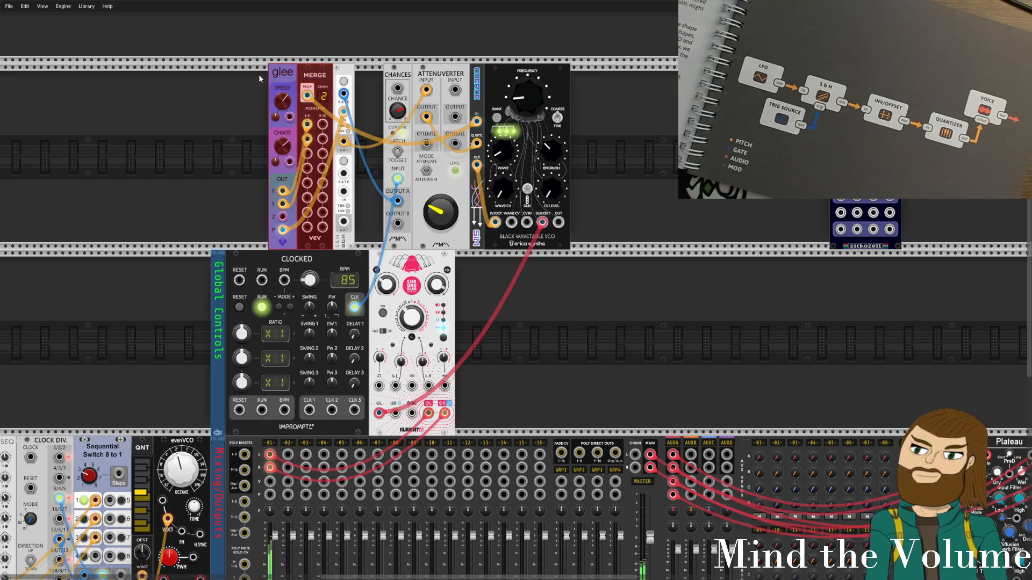
Move the Glee, Merge and S&H modules up against Chances, and place the Chronoblob directly beside the Black Wavetable VCO.
drag(273, 70, 302, 70)
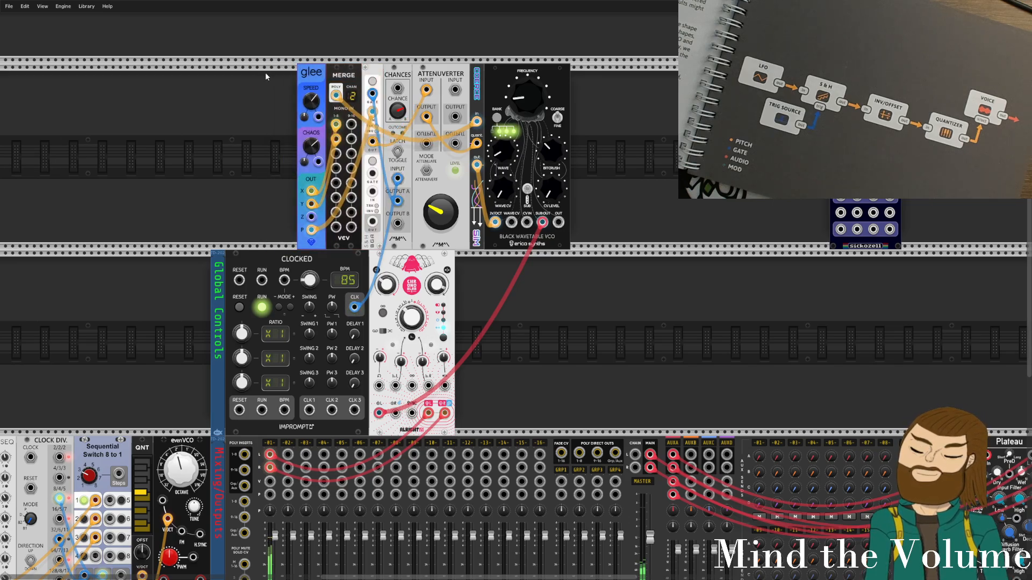
drag(452, 257, 652, 69)
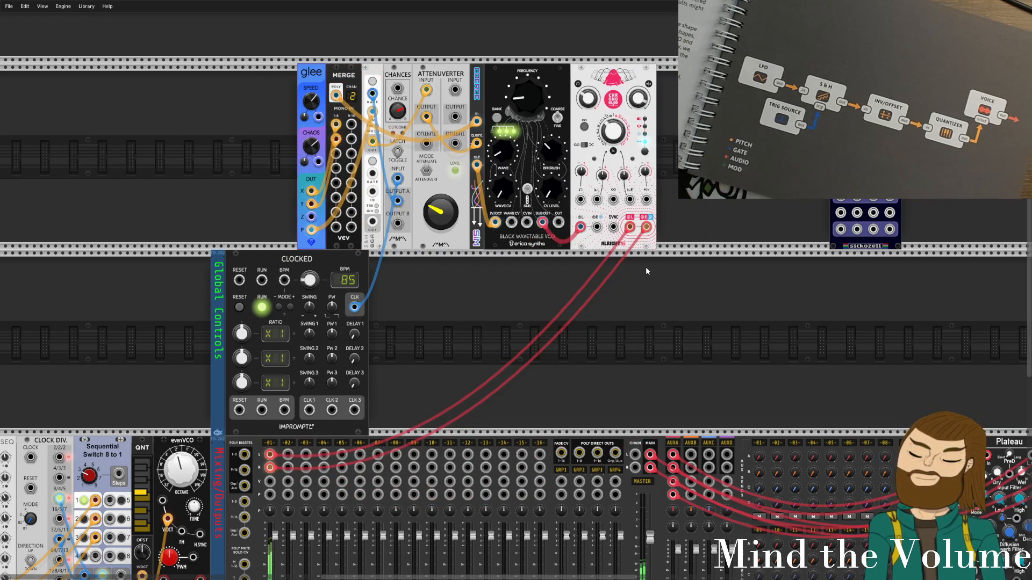
Unplug the Chronoblob's mixer cables and the CLOCKED clock cable, and select the whole module row from Glee to Chronoblob.
drag(270, 455, 482, 356)
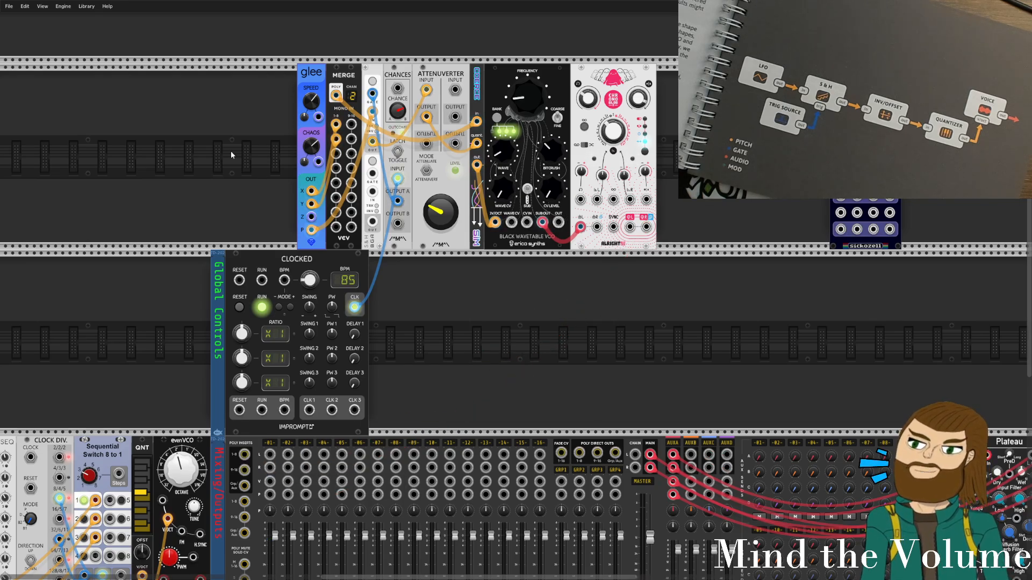
drag(231, 153, 677, 146)
drag(354, 307, 510, 324)
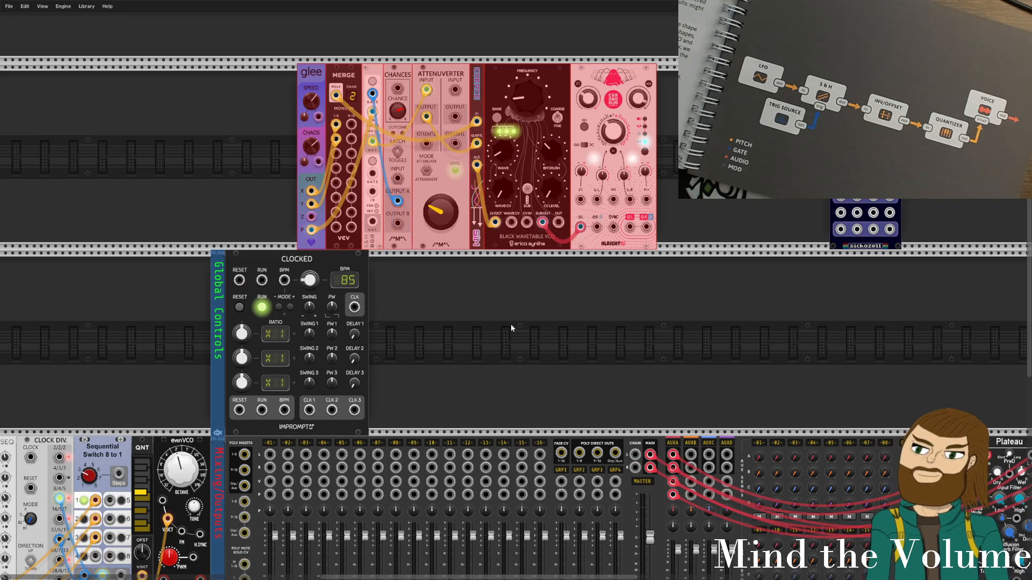
scroll(492, 358, down, 1)
drag(449, 335, 694, 386)
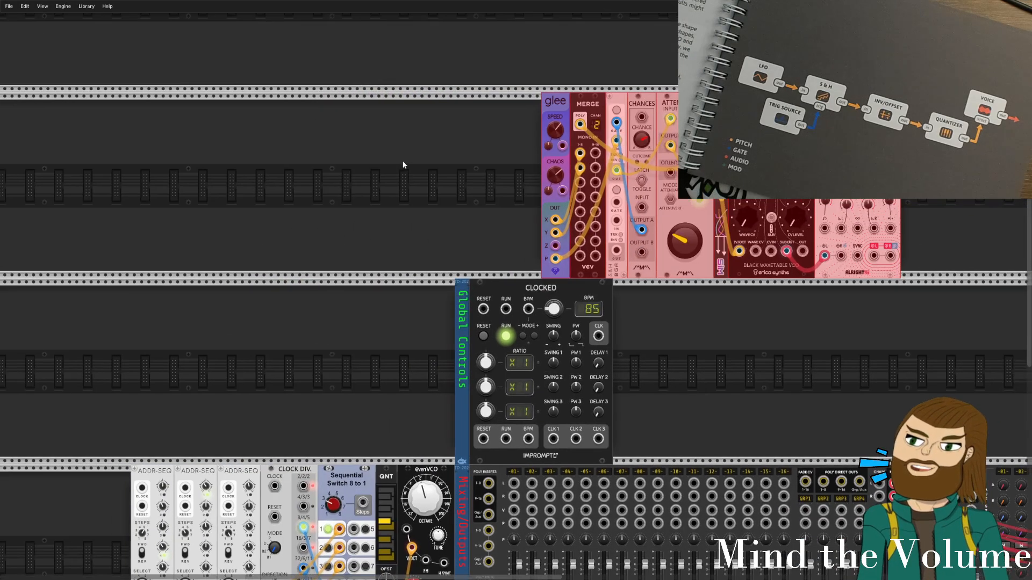
Move the selected Glee-to-Chronoblob row directly beside the Global Controls panel next to CLOCKED, and deselect it.
drag(769, 156, 322, 343)
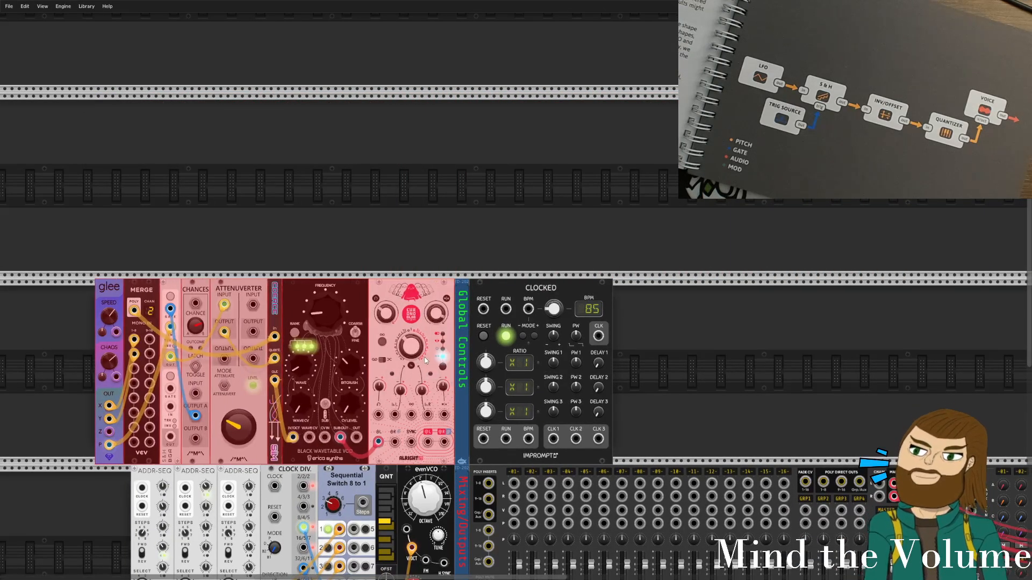
click(733, 303)
drag(561, 230, 237, 265)
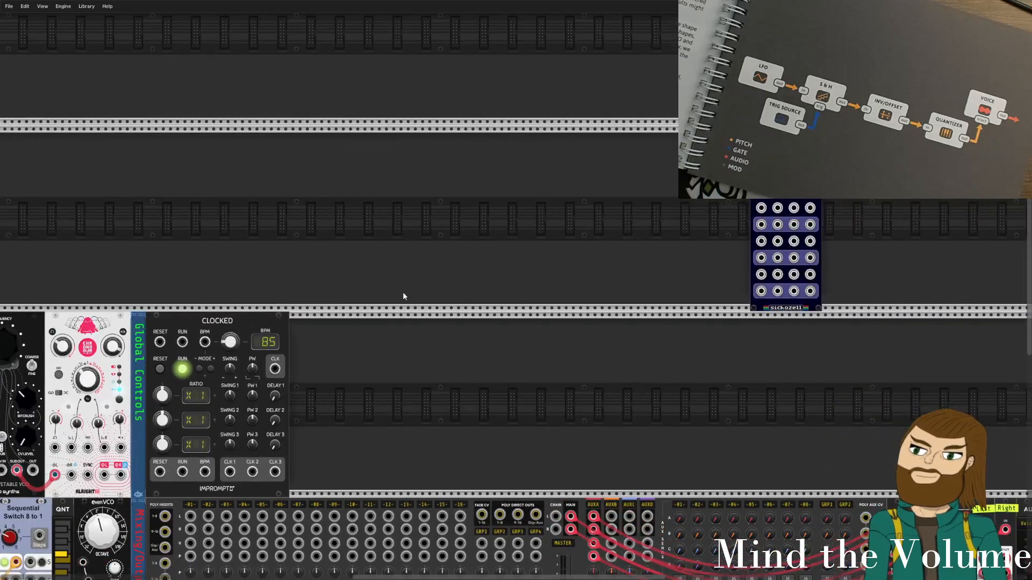
scroll(605, 235, down, 2)
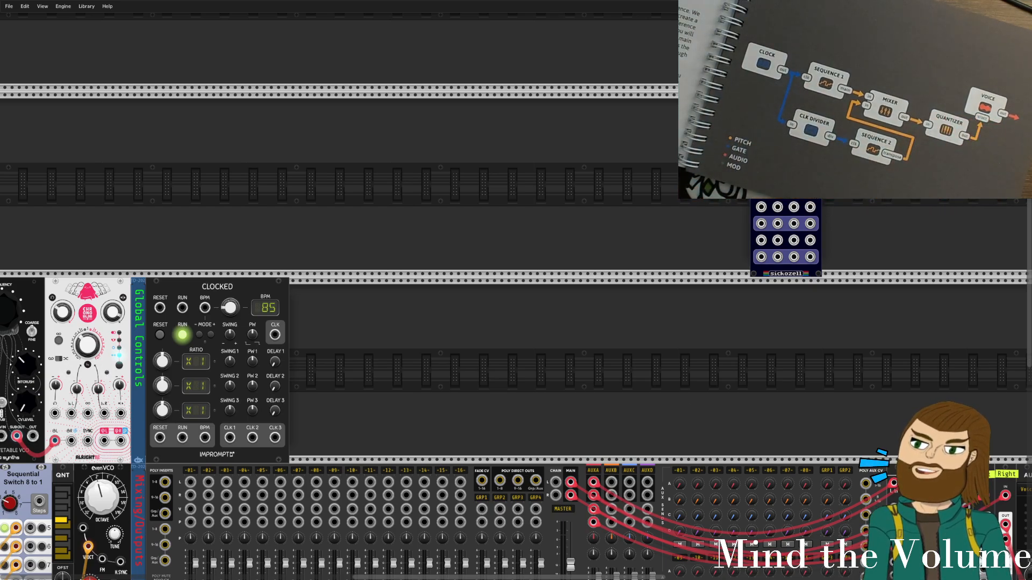
Filter the module library by the Sequencer tag and add the Voxglitch Hazumi sequencer to the rack.
key(Return)
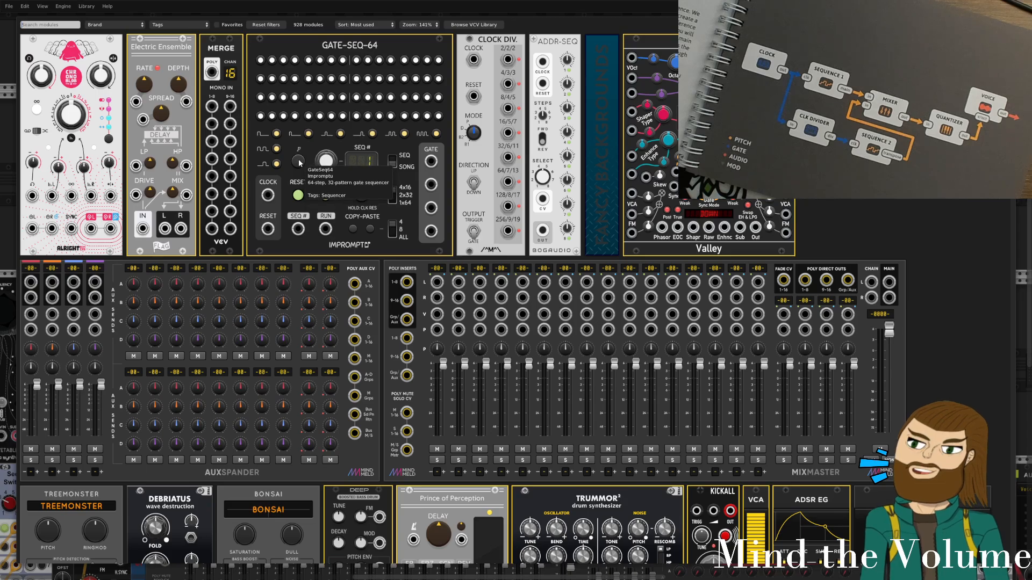
click(180, 24)
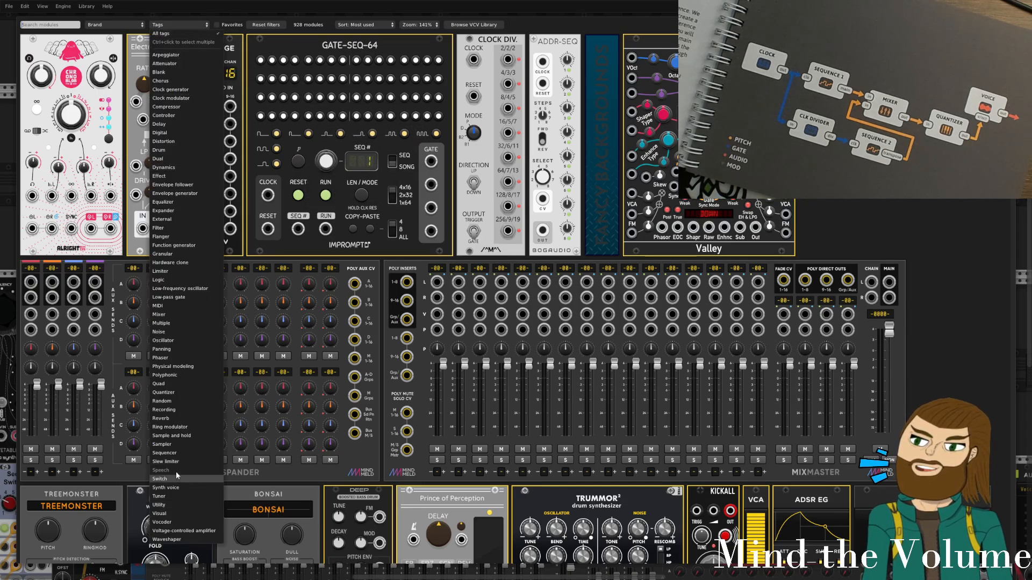
click(163, 453)
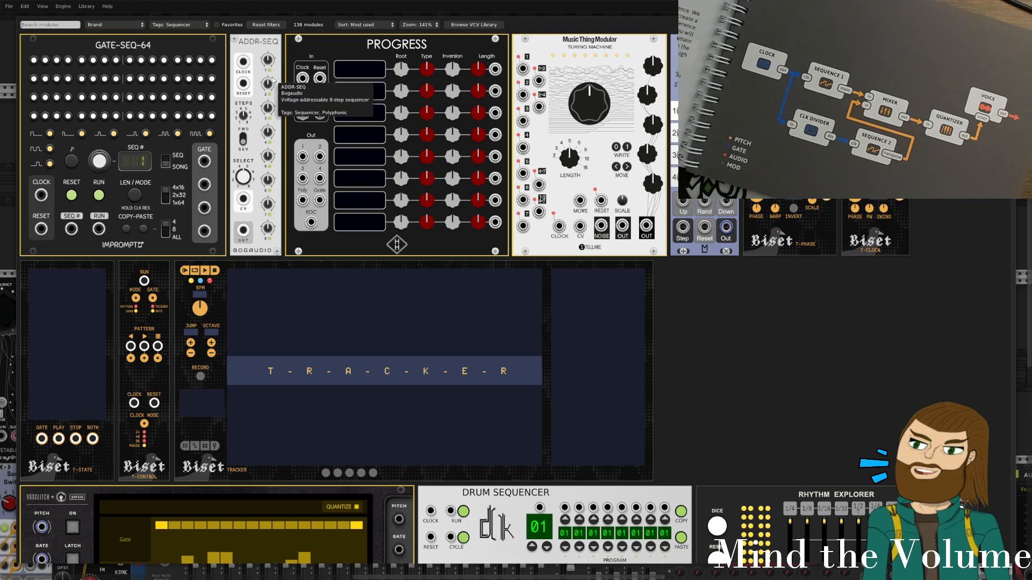
scroll(301, 156, down, 3)
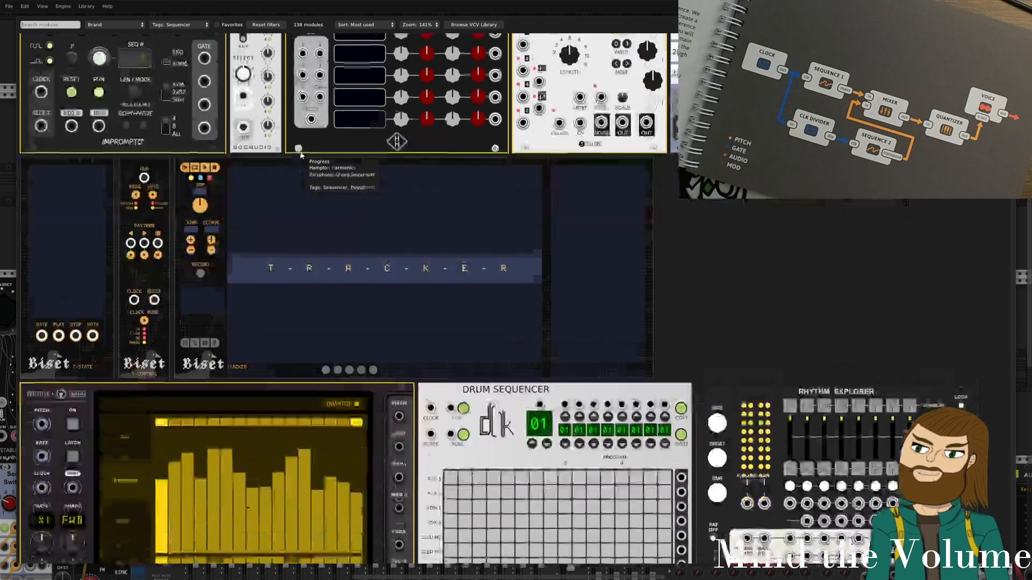
scroll(300, 156, down, 3)
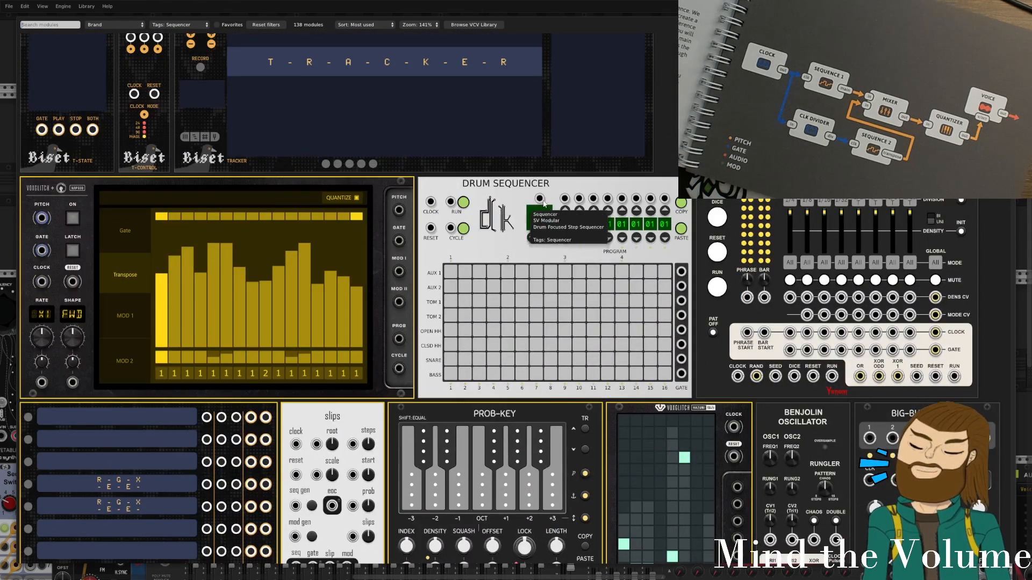
scroll(468, 182, down, 5)
scroll(467, 181, down, 3)
scroll(485, 222, up, 3)
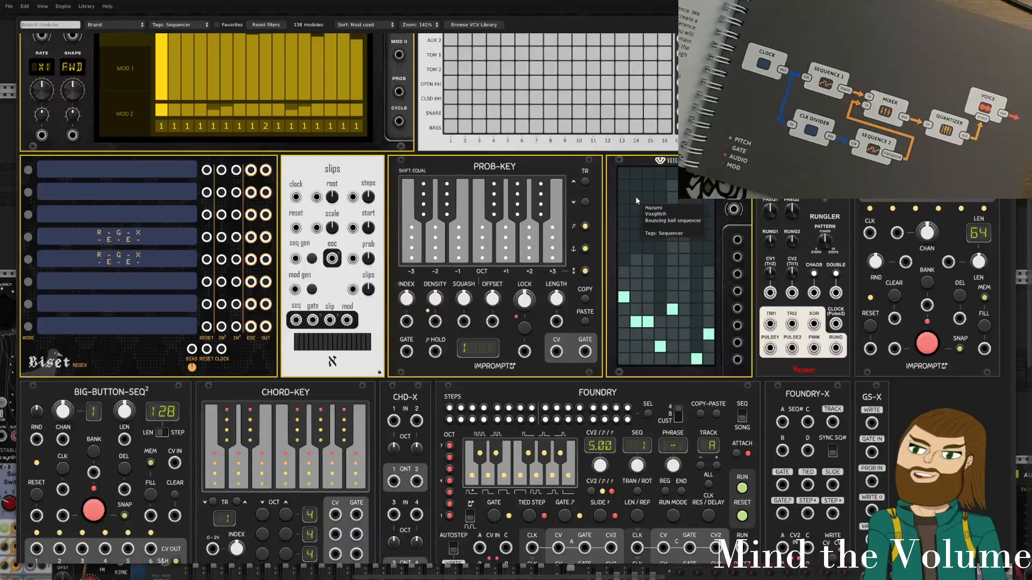
click(645, 190)
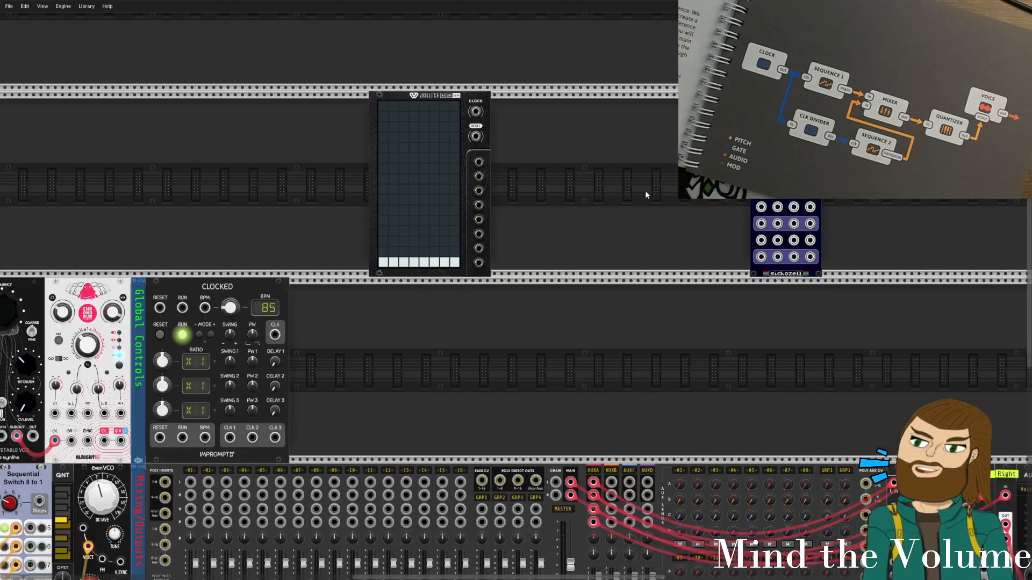
Place the Hazumi just past CLOCKED in the row above, and add a copy beside it with a small gap between them.
drag(444, 96, 365, 97)
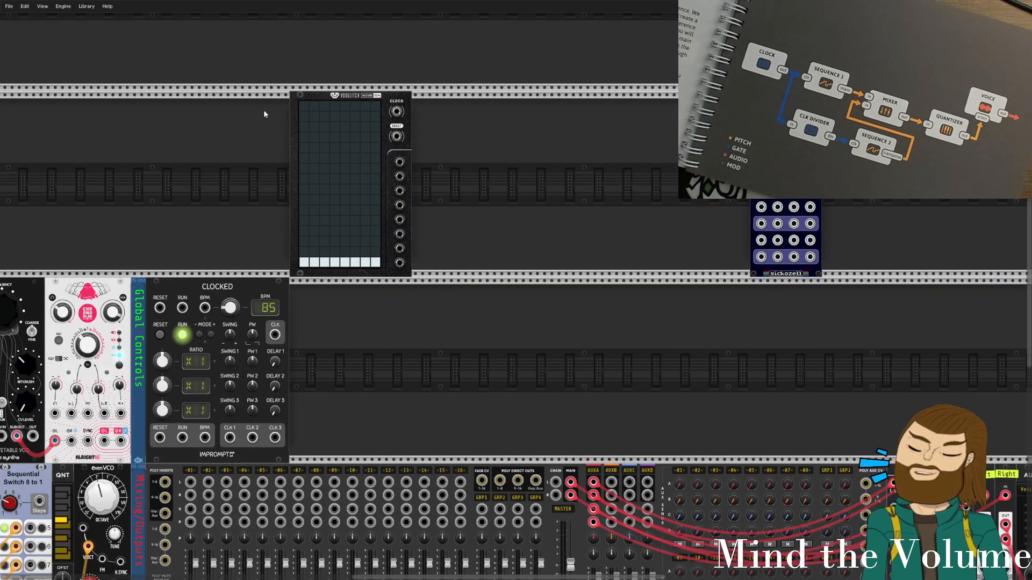
drag(264, 111, 489, 139)
click(436, 199)
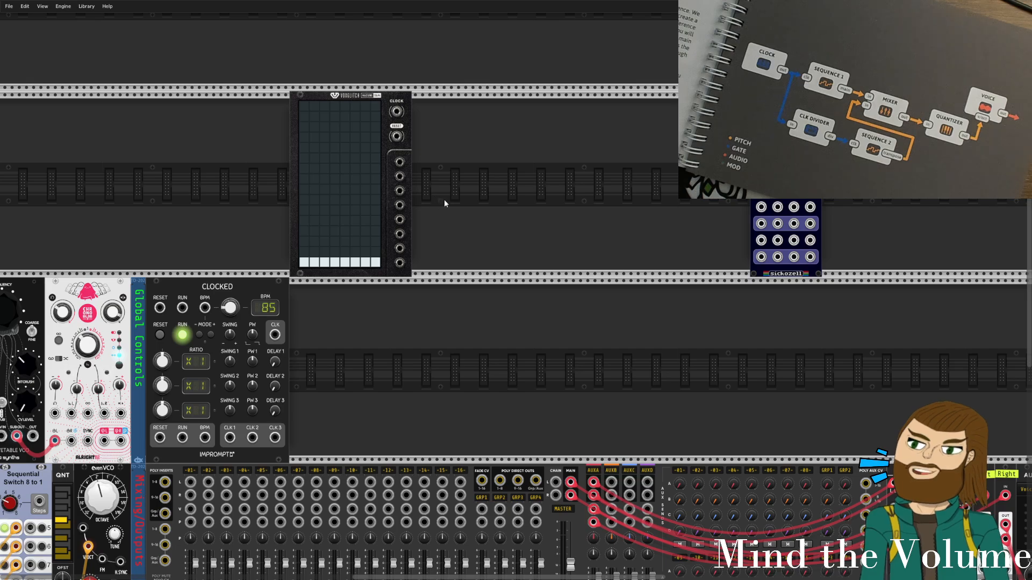
drag(230, 109, 430, 125)
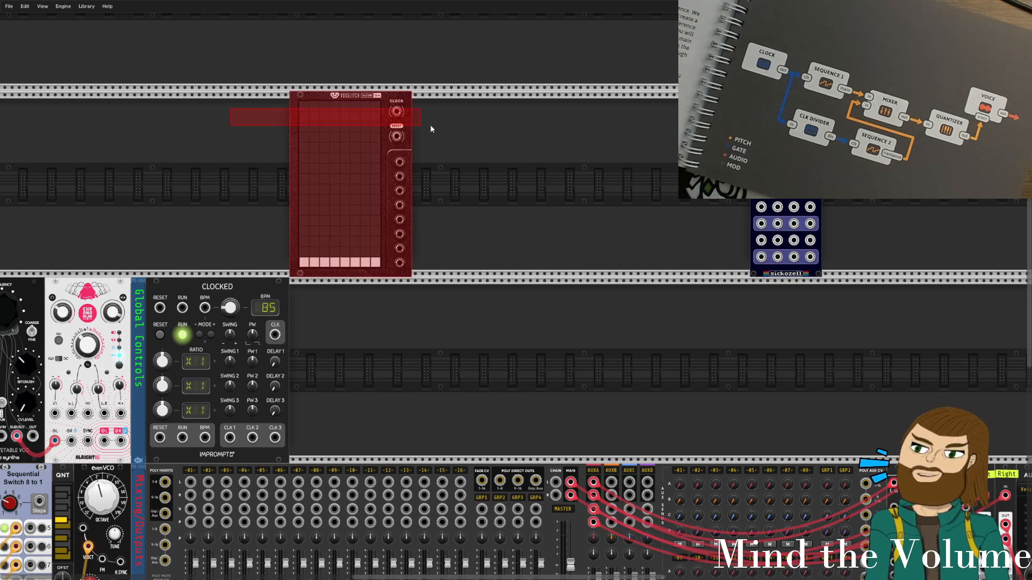
key(ctrl+v)
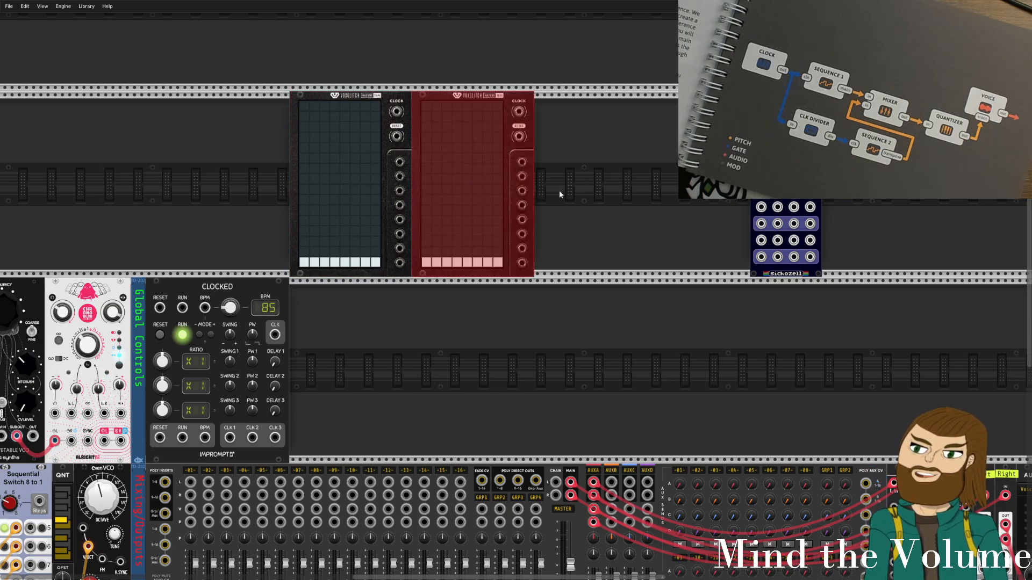
drag(535, 189, 670, 181)
scroll(585, 194, up, 4)
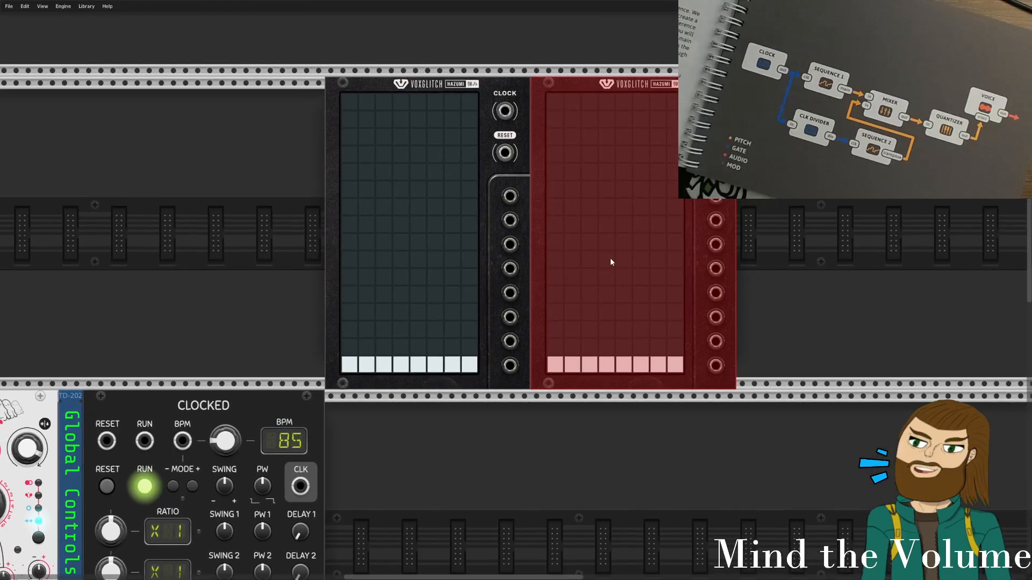
click(752, 199)
drag(634, 86, 672, 145)
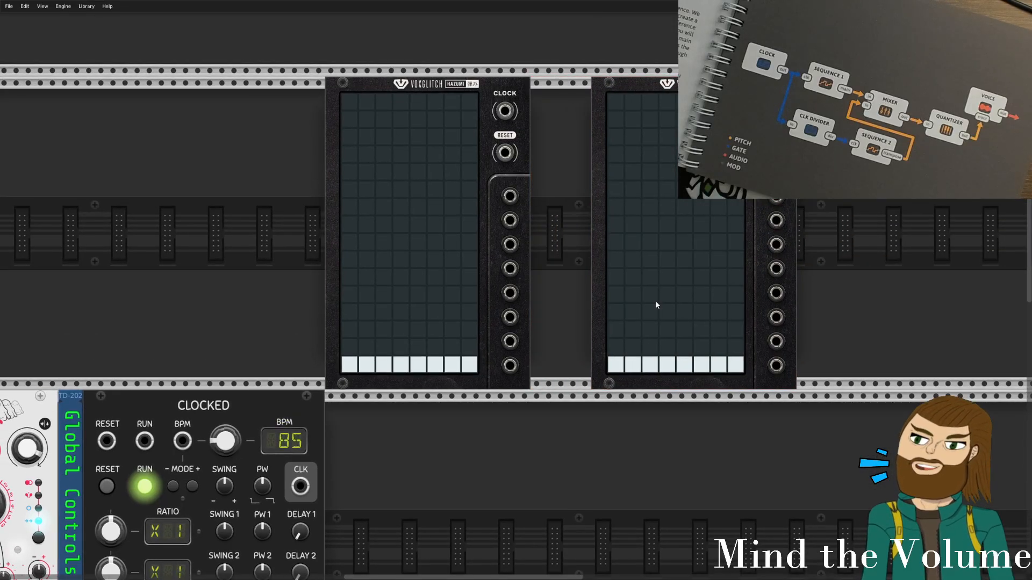
Draw a varied pattern of column heights across the second Hazumi's grid.
mouse_move(621, 347)
mouse_down()
mouse_move(696, 344)
mouse_move(677, 195)
mouse_up()
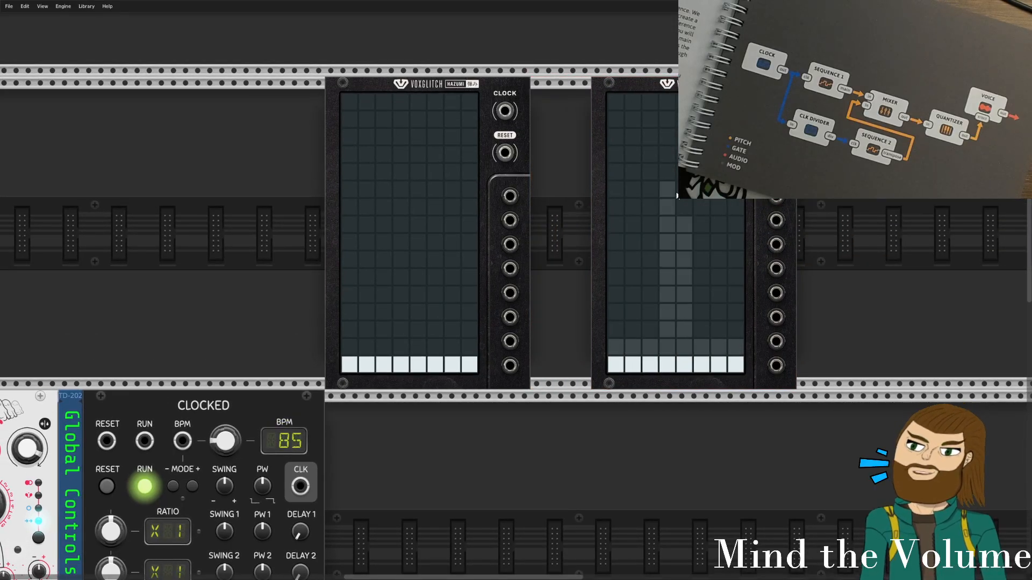
drag(704, 311, 719, 156)
drag(617, 335, 610, 295)
drag(766, 224, 628, 229)
mouse_move(475, 289)
mouse_down()
mouse_move(482, 145)
mouse_move(518, 290)
mouse_move(541, 256)
mouse_up()
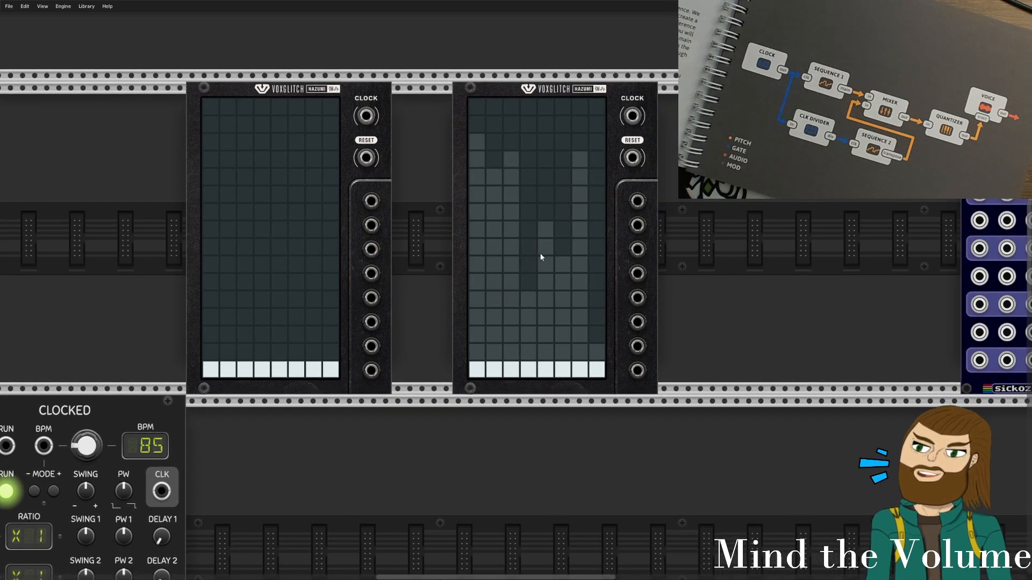
drag(411, 235, 529, 195)
Patch CLOCKED's main CLK output to the second Hazumi's CLOCK input.
scroll(511, 253, down, 1)
drag(316, 421, 711, 105)
key(4)
drag(706, 166, 711, 106)
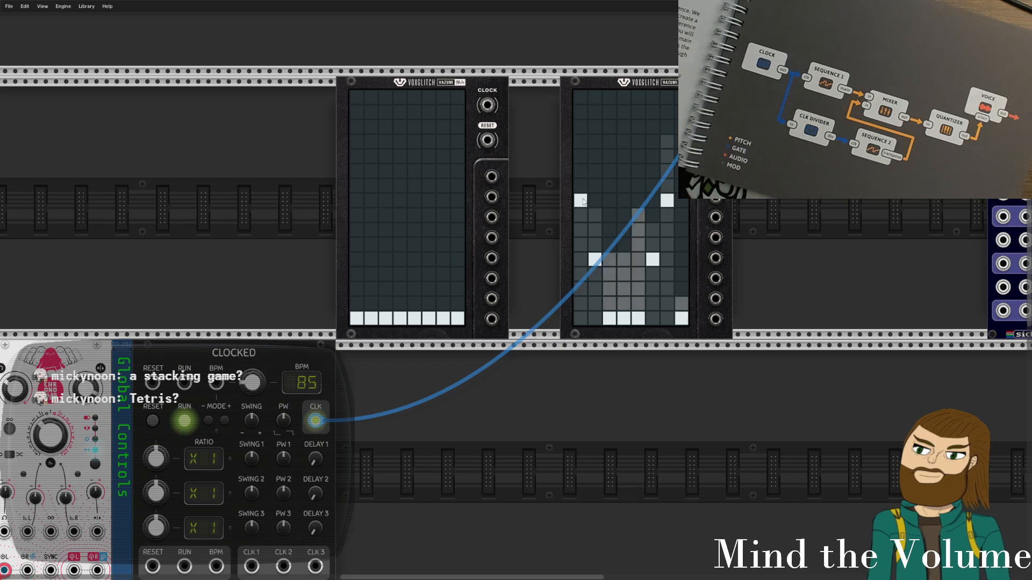
Move the second Hazumi flush against the first, and repatch the main clock cable to the first Hazumi's CLOCK input.
scroll(401, 381, down, 4)
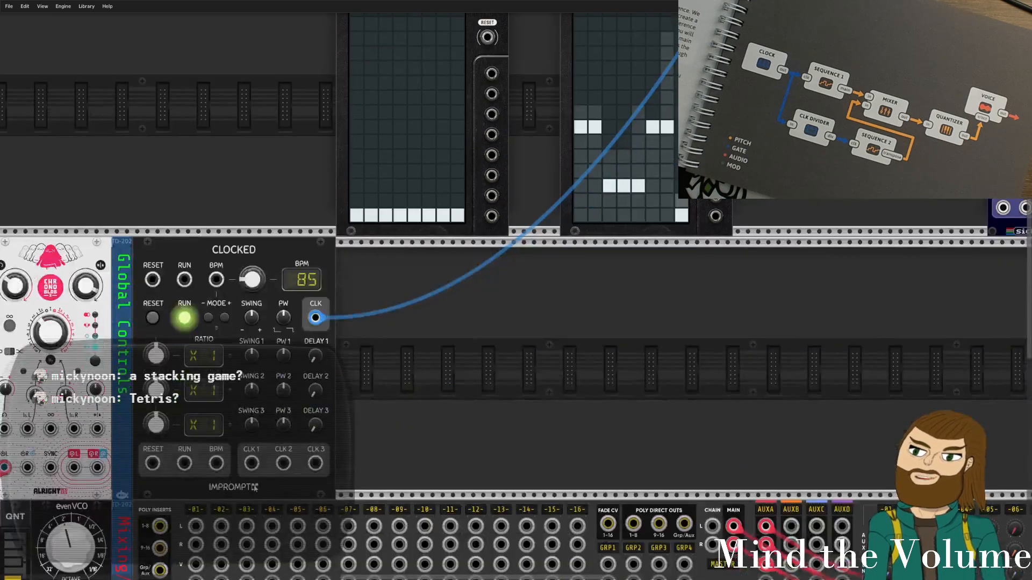
scroll(543, 420, up, 3)
drag(624, 40, 574, 40)
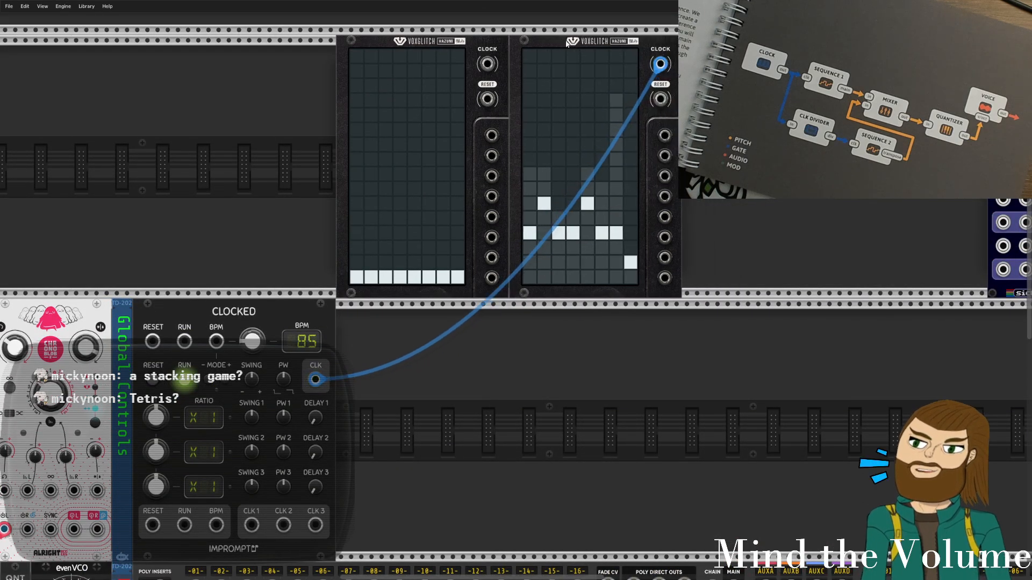
drag(659, 63, 488, 64)
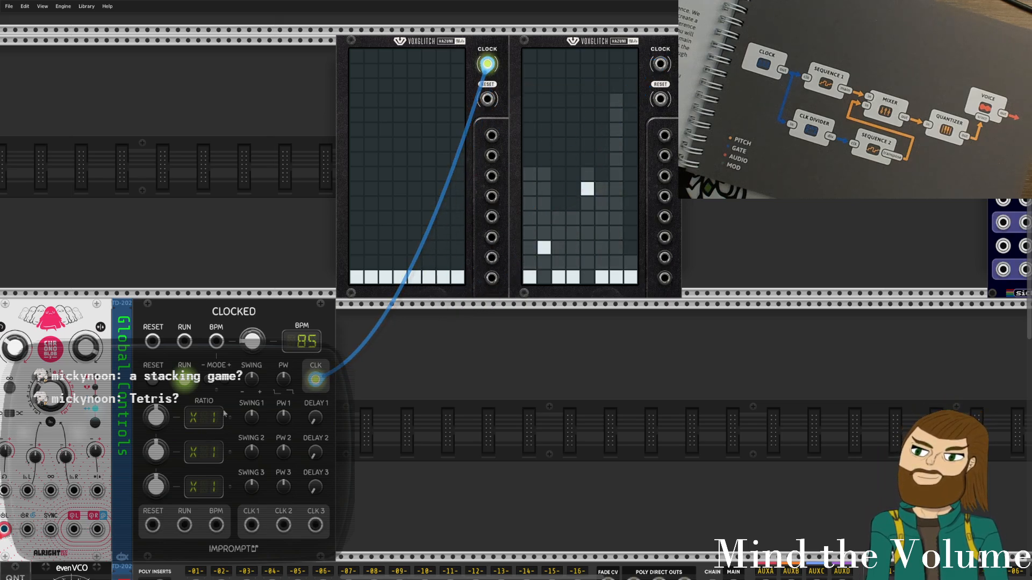
Set CLOCKED's clock 1 ratio to X2 and patch CLK 1 to the second Hazumi's CLOCK input.
drag(156, 452, 156, 436)
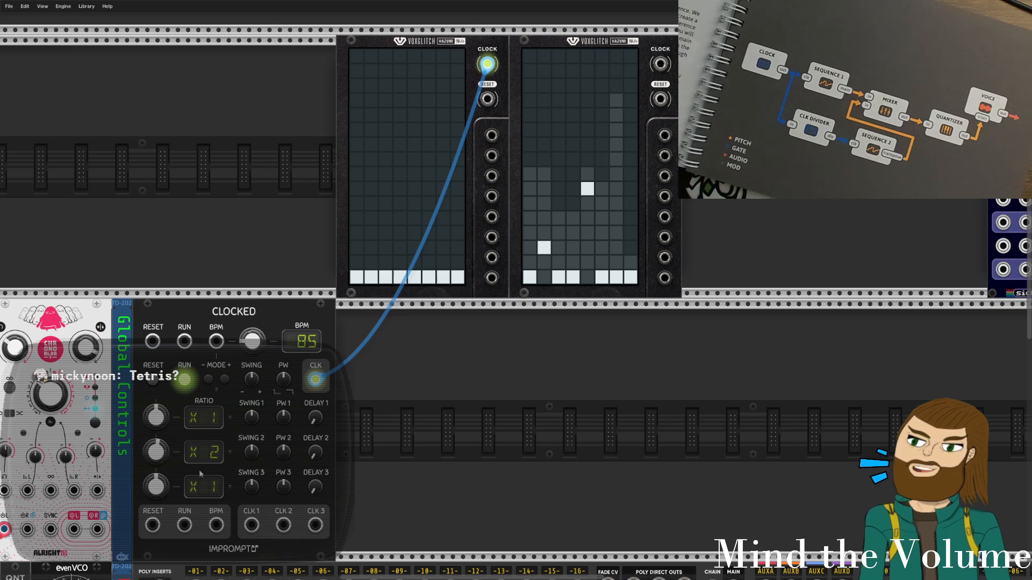
drag(157, 450, 157, 465)
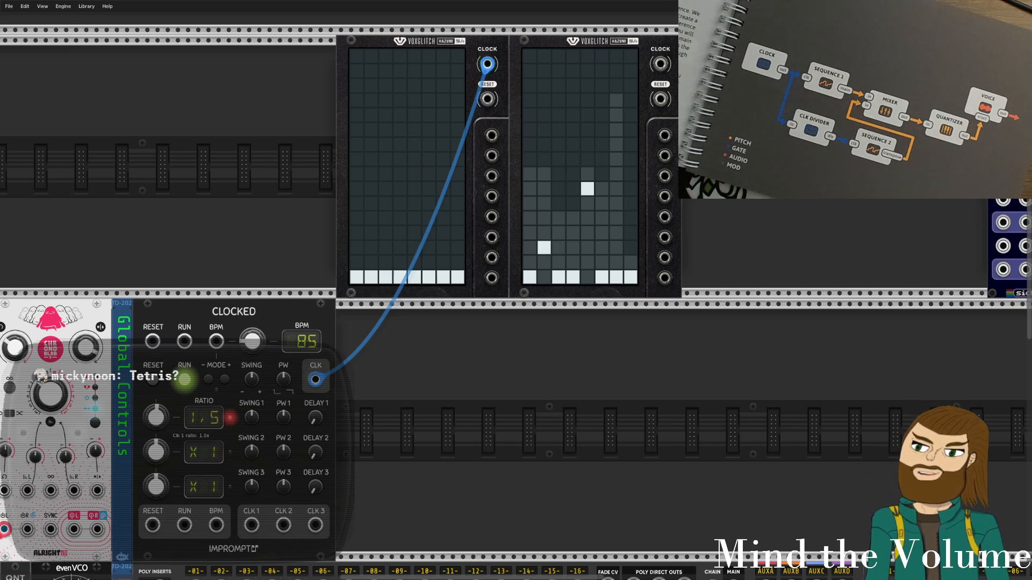
drag(251, 525, 659, 64)
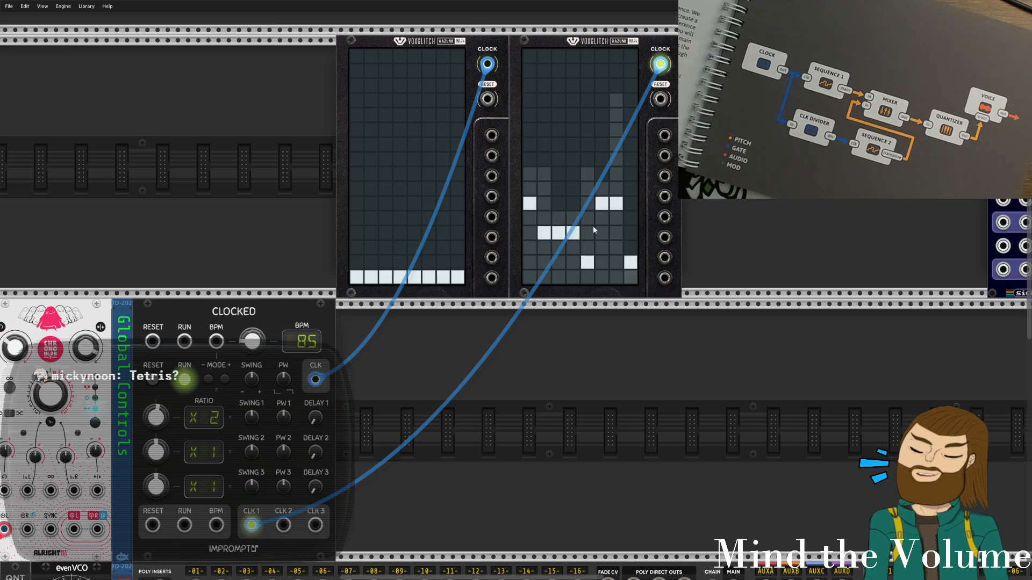
Examine the trigger location options for column 1 in the first Hazumi's settings.
drag(577, 274, 488, 304)
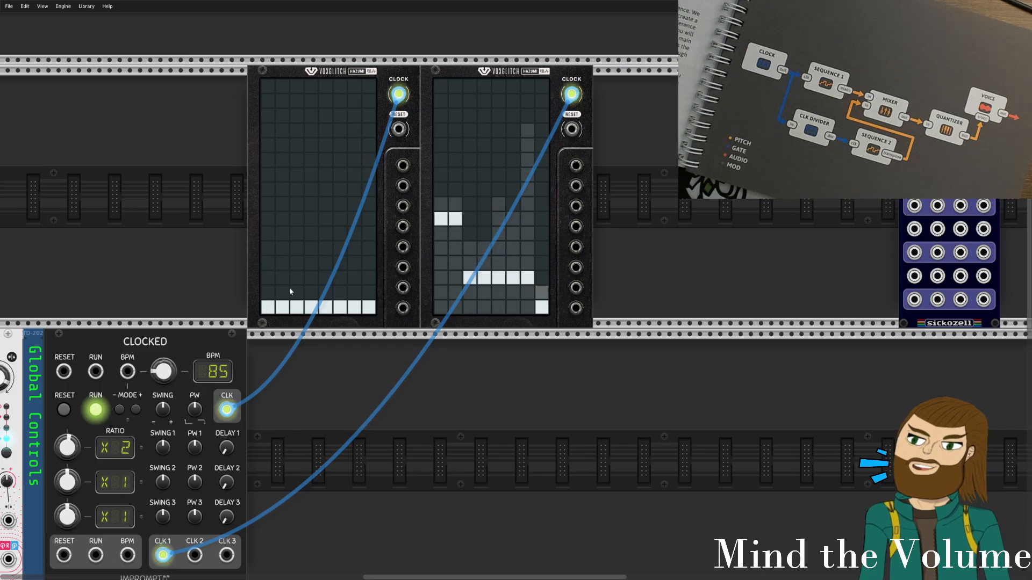
right_click(285, 202)
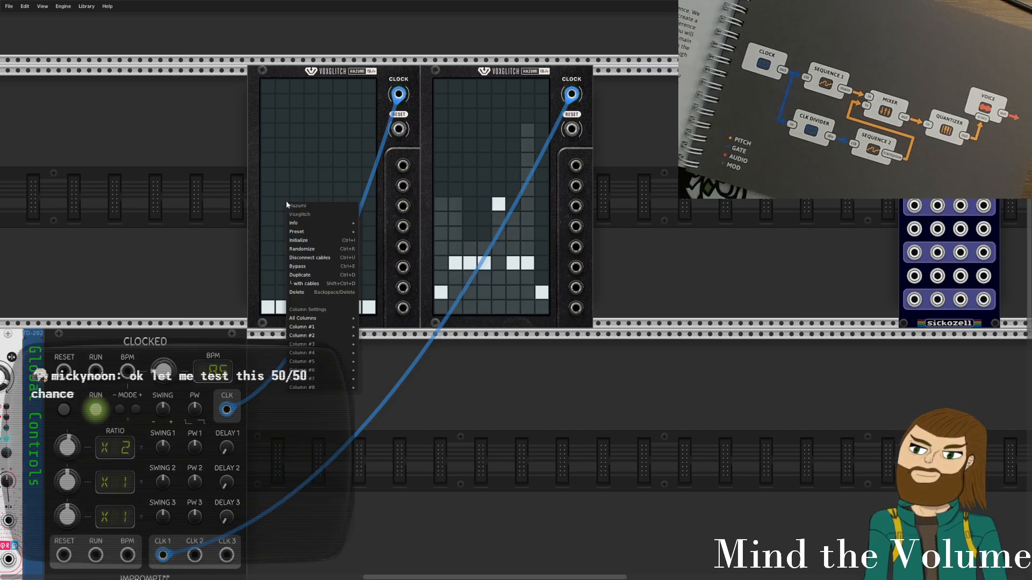
mouse_move(315, 328)
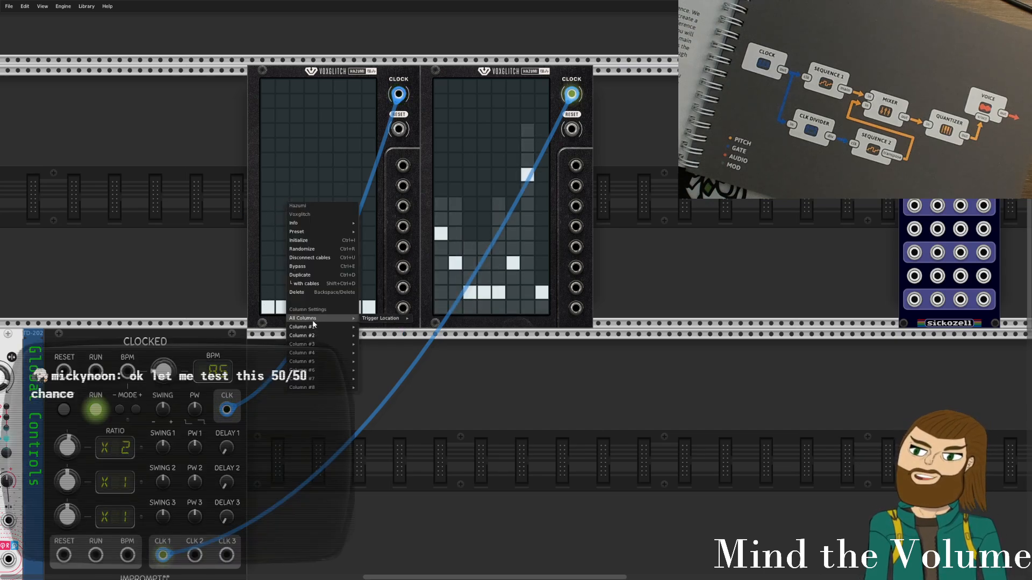
mouse_move(385, 329)
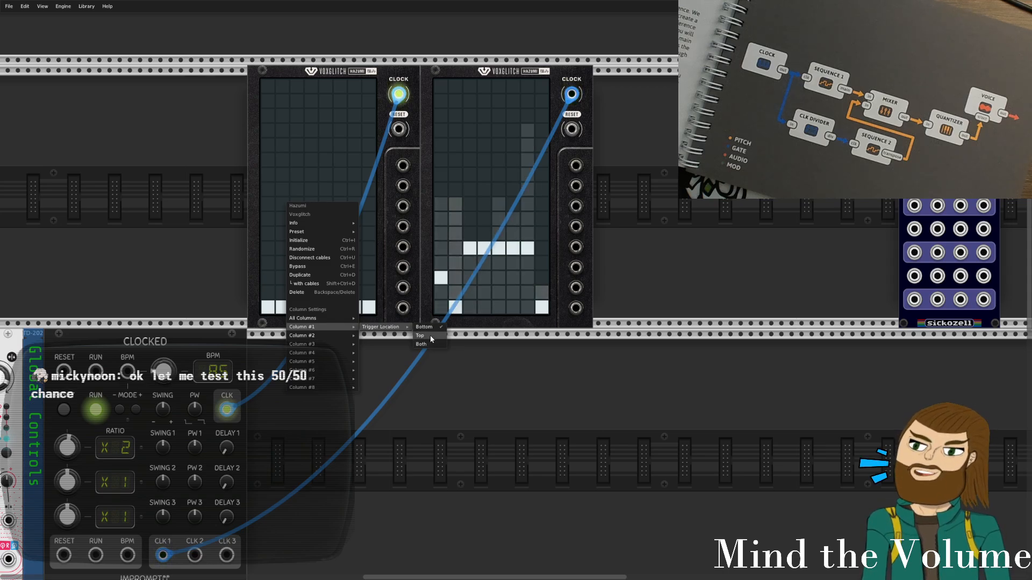
click(612, 406)
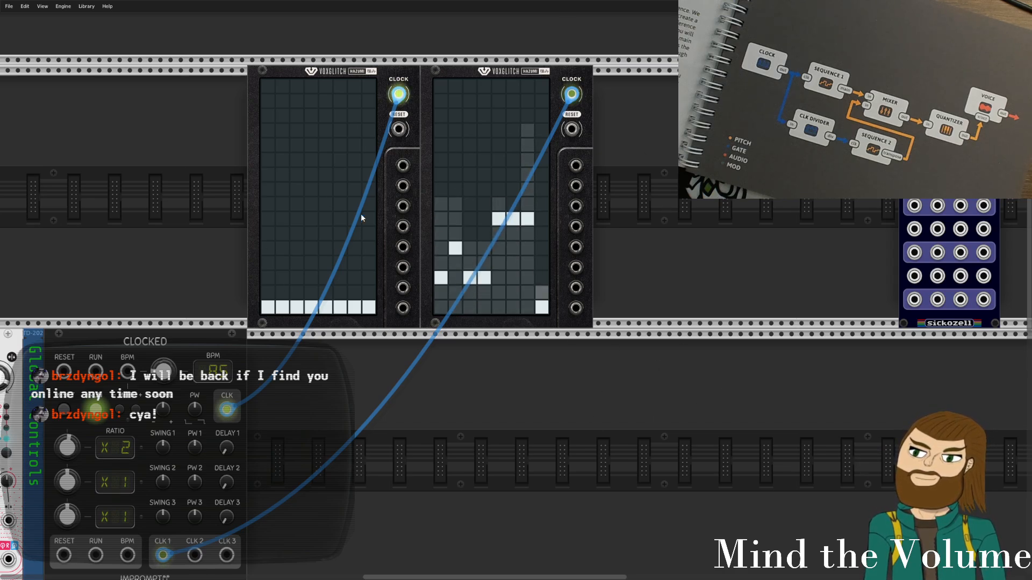
Raise several columns on the first Hazumi's grid to different heights, making the sixth column the tallest at 12 cells.
drag(440, 173, 522, 197)
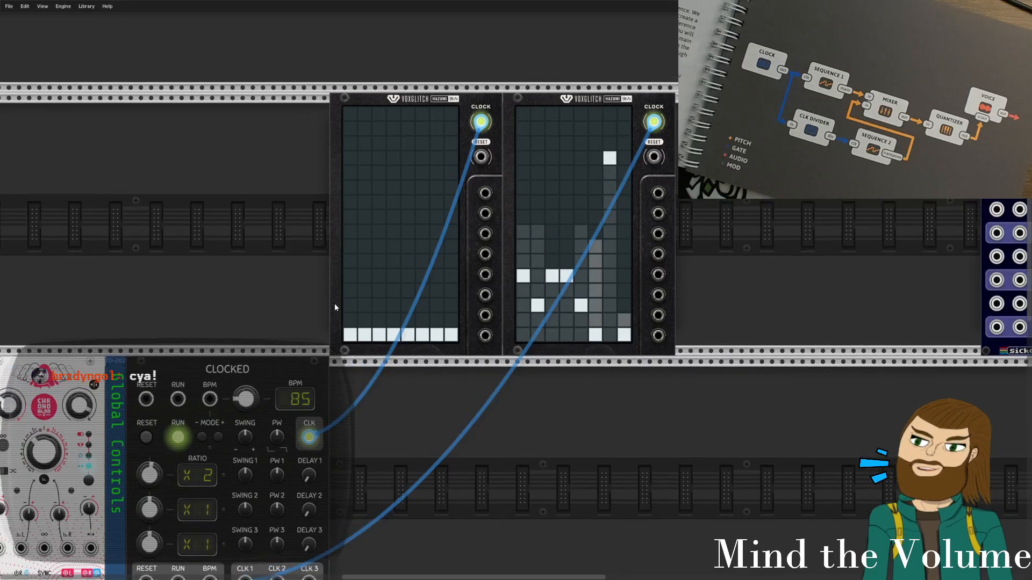
drag(350, 290, 361, 247)
drag(391, 318, 398, 262)
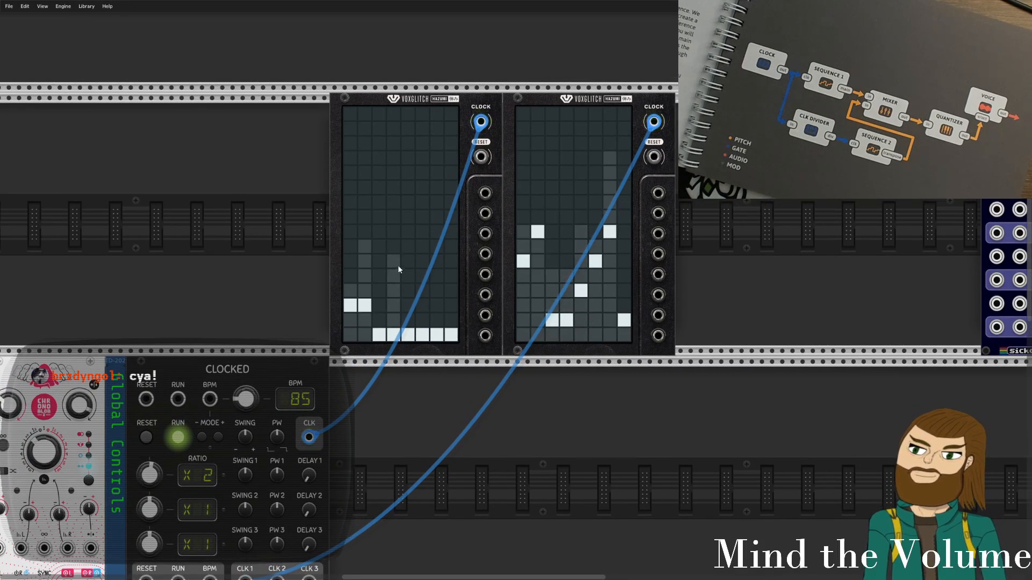
drag(427, 310, 419, 174)
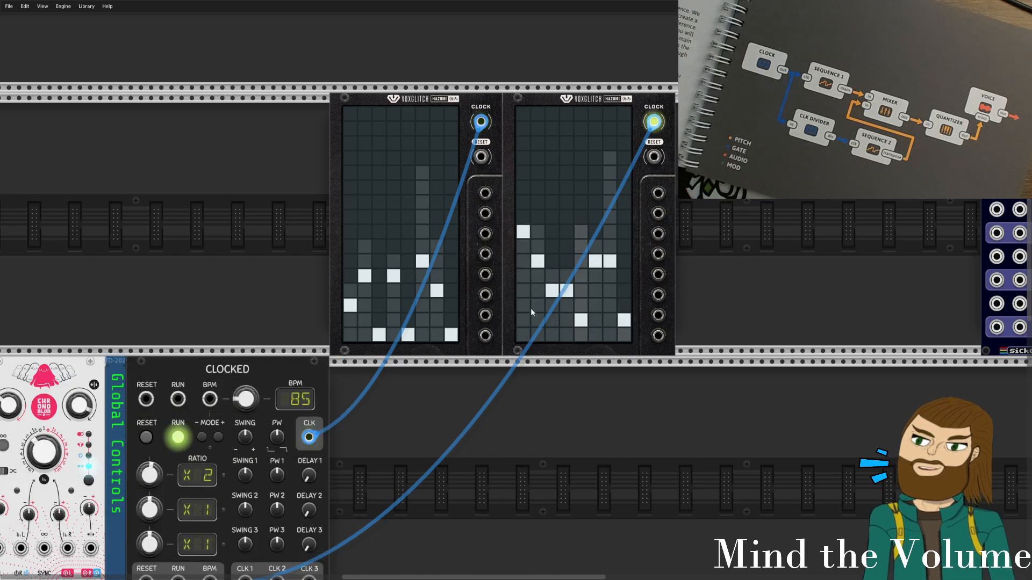
Flatten all columns on the second Hazumi, and raise the second to 4 cells, the fourth to 5 and the fifth to 7.
drag(523, 320, 625, 321)
drag(523, 335, 625, 335)
click(537, 291)
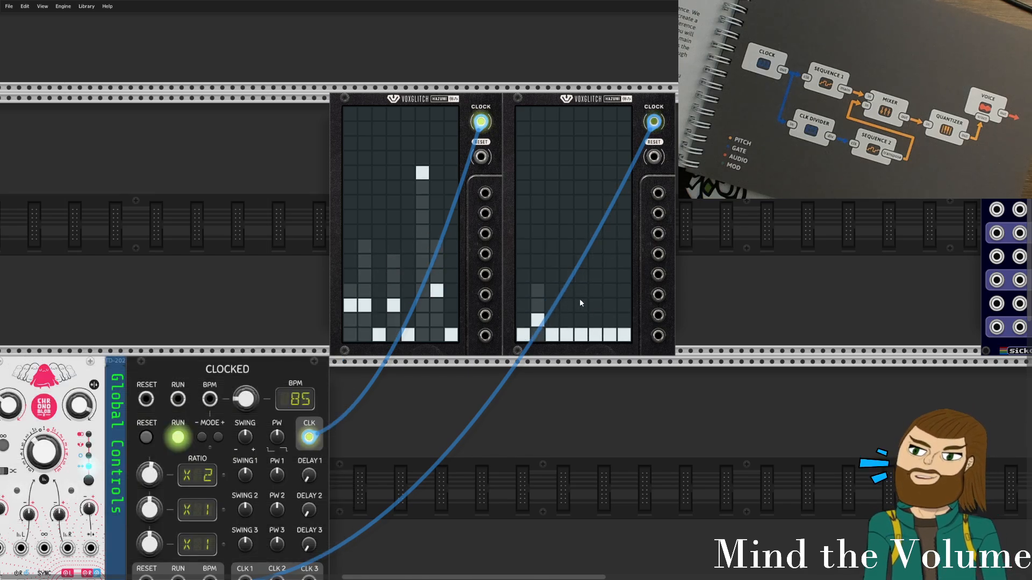
click(581, 247)
click(564, 279)
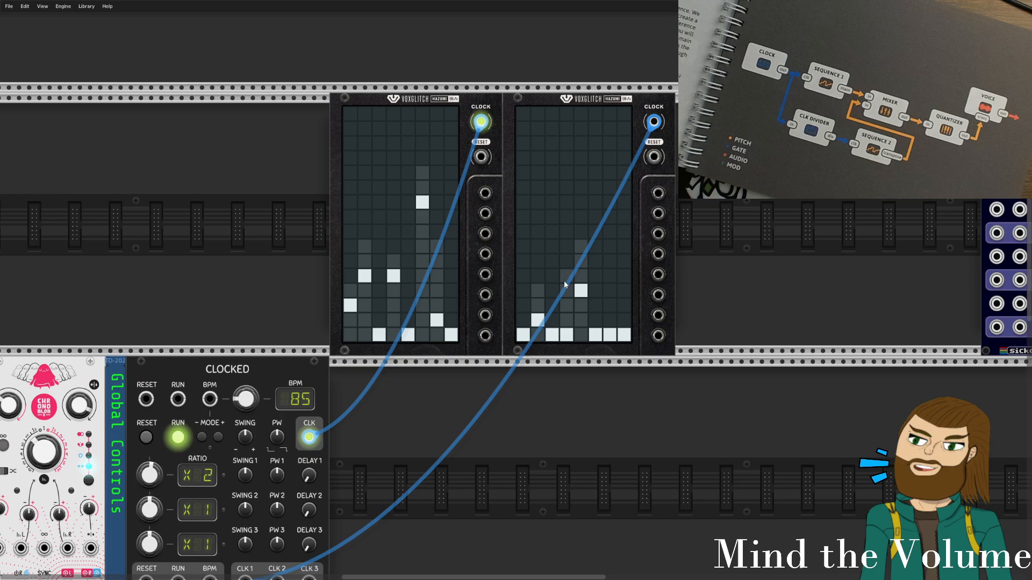
Raise the second Hazumi's seventh column to 6 cells and its third column to 13 cells.
click(612, 255)
click(552, 156)
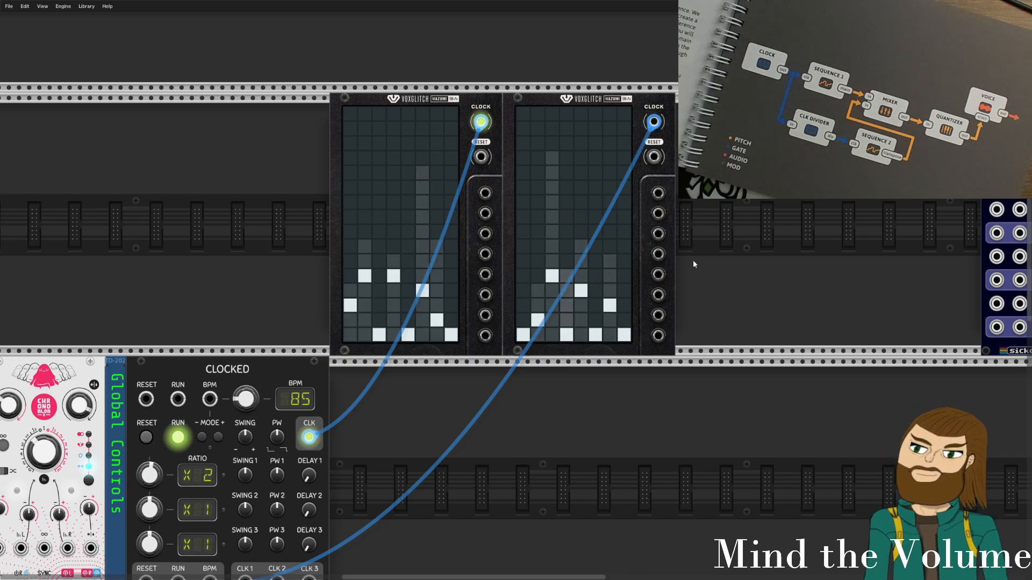
Make room between the Hazumi modules, clear the library's Sequencer tag filter, and add a VCV MERGE module directly after each Hazumi.
drag(581, 103, 618, 105)
key(Return)
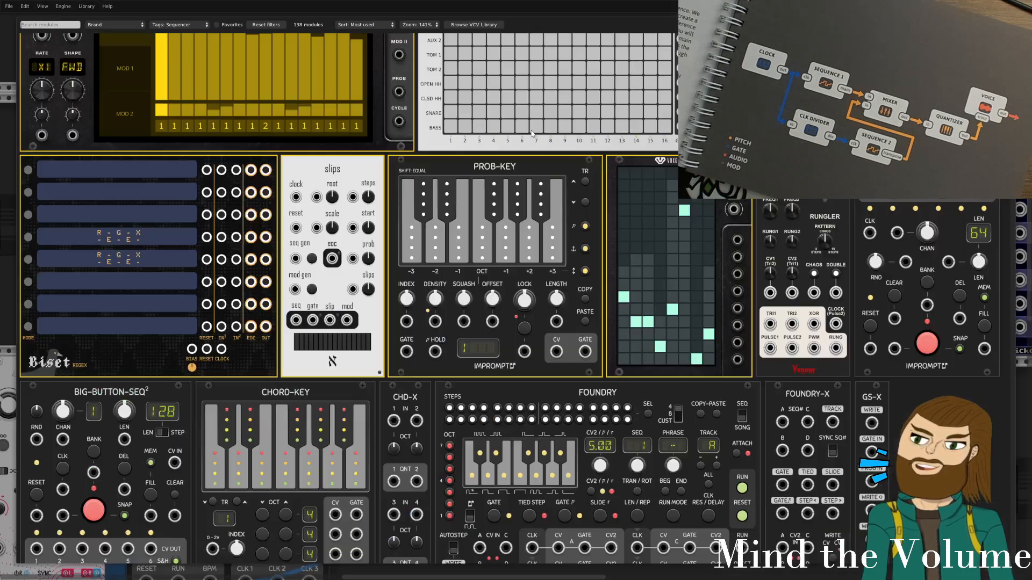
click(172, 27)
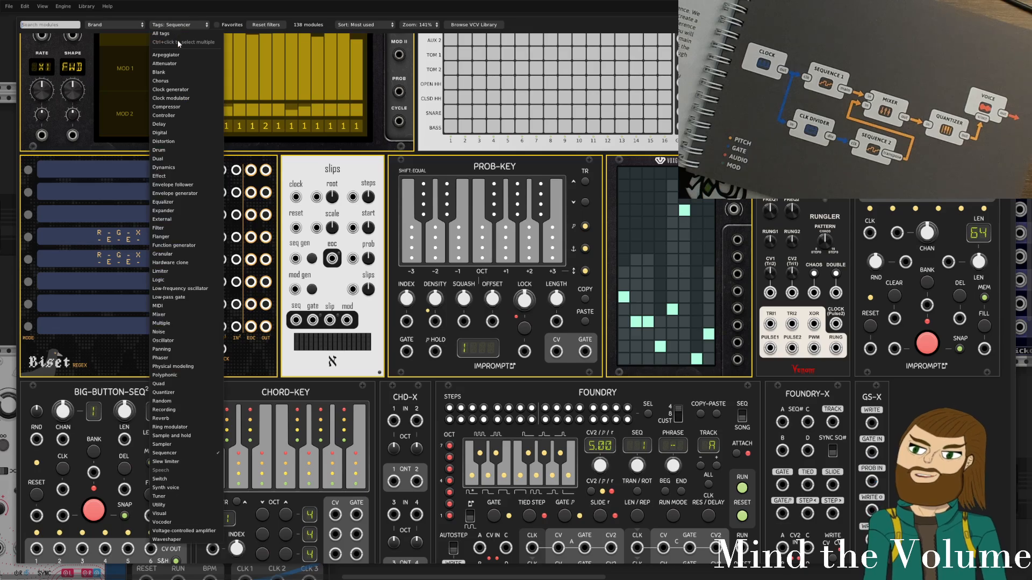
click(177, 40)
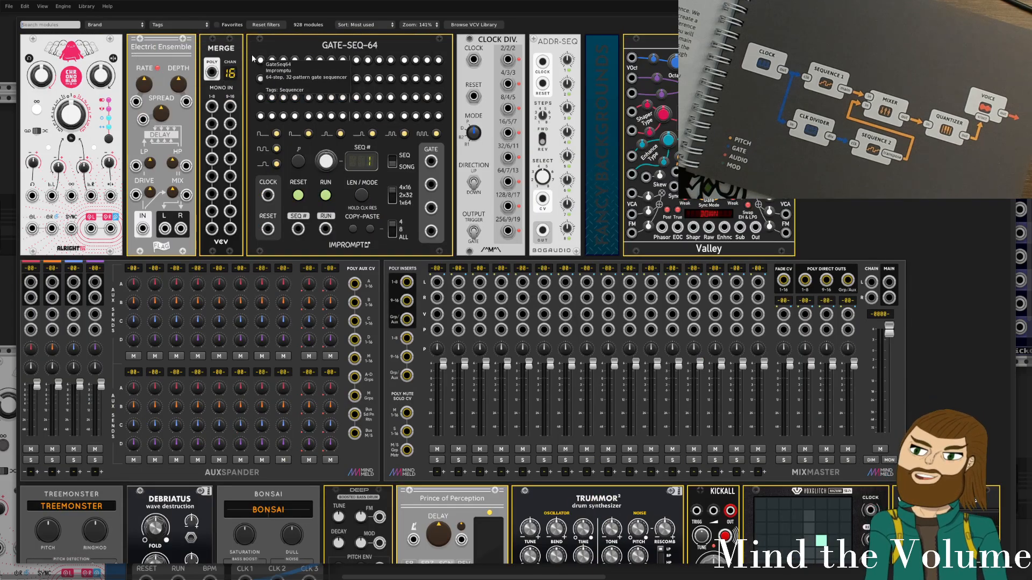
click(222, 47)
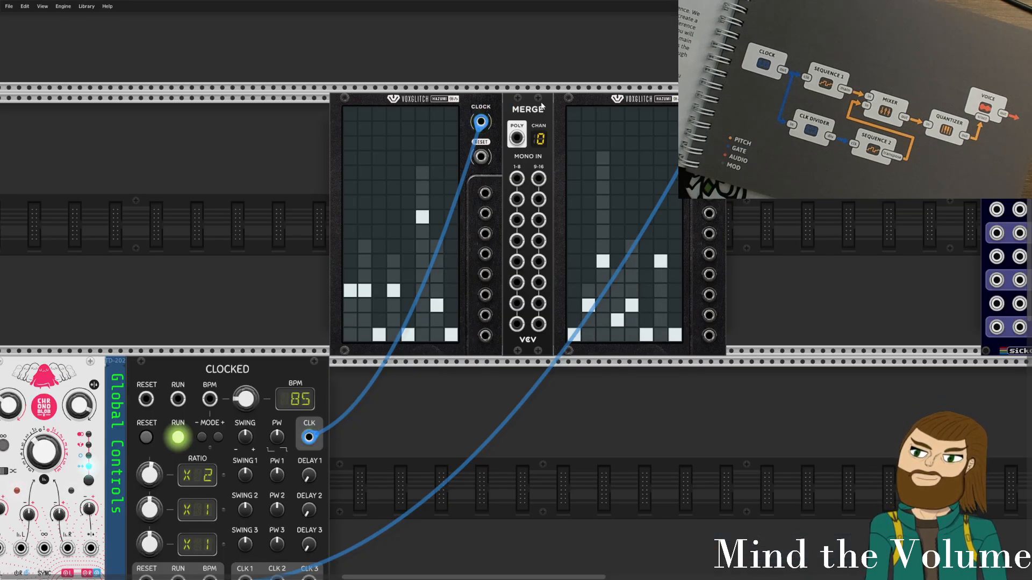
click(752, 279)
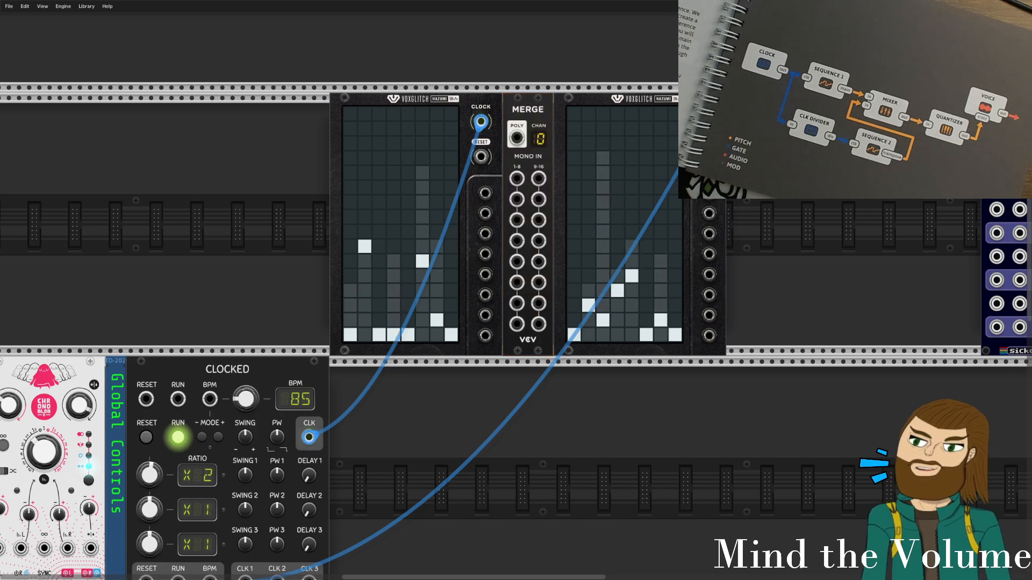
key(ctrl+v)
click(817, 300)
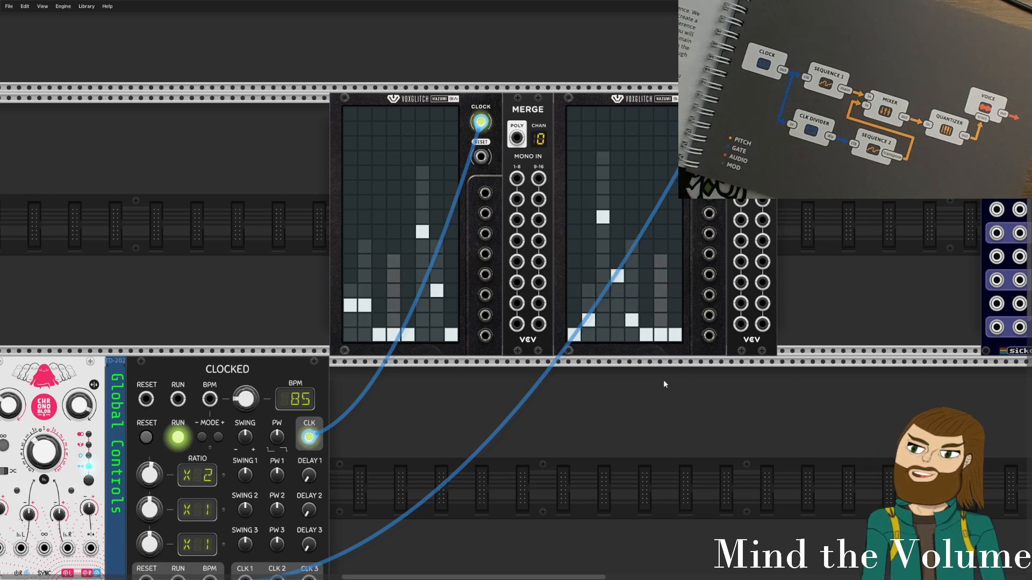
Add Count Modula's Clock Divider module directly beside CLOCKED.
right_click(520, 441)
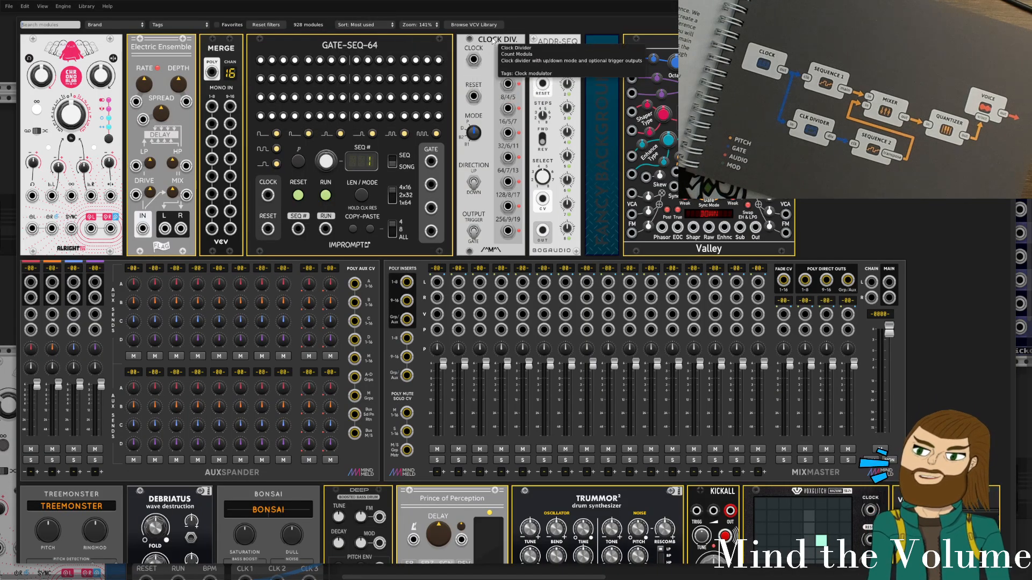
key(Escape)
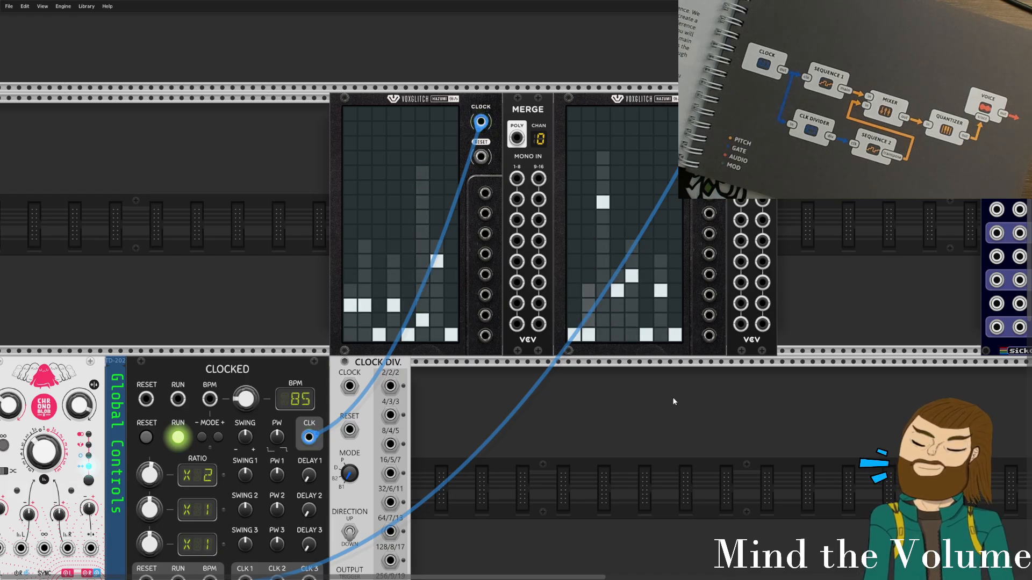
Filter the module library by the Mixer tag.
key(Return)
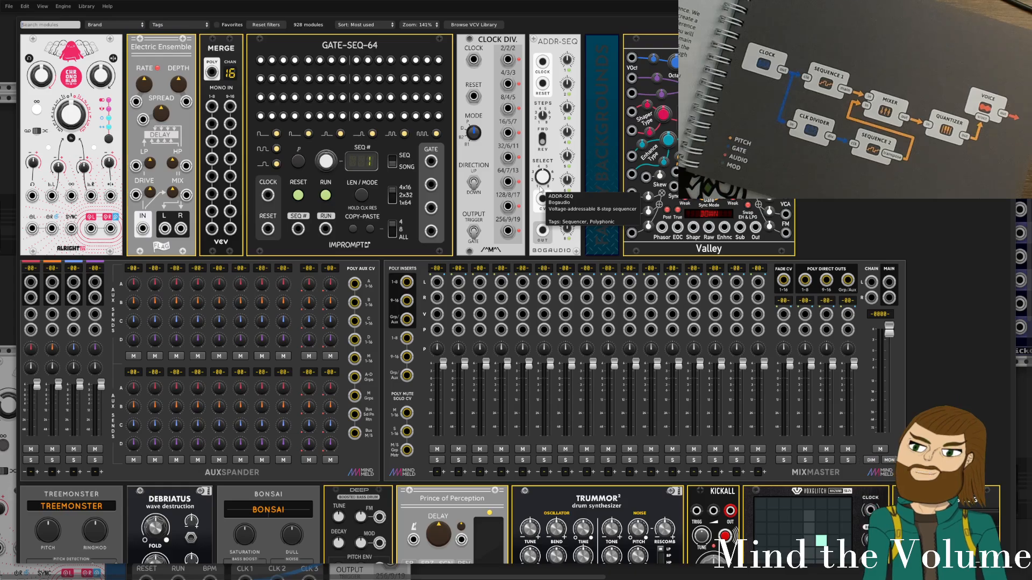
click(182, 25)
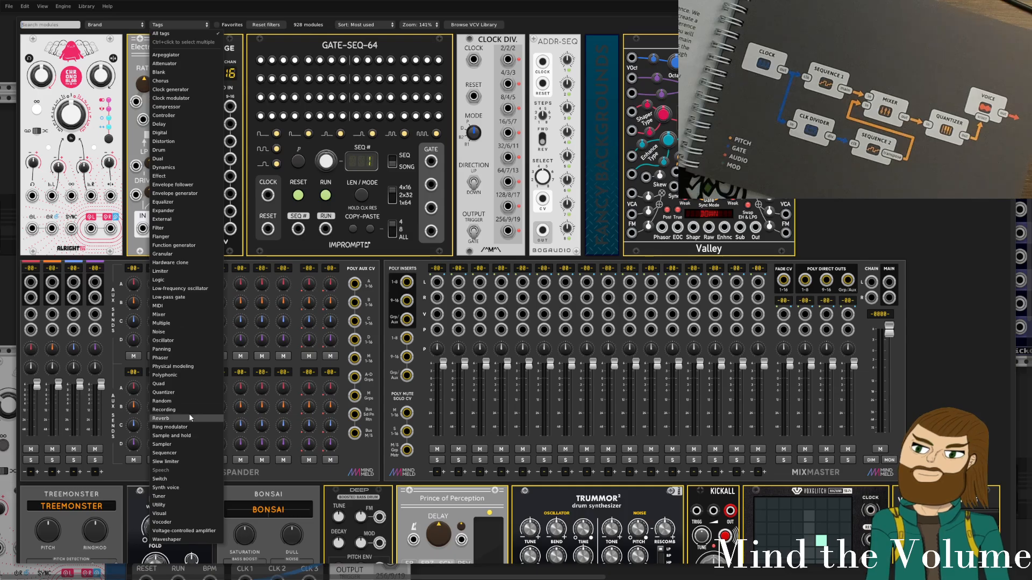
click(178, 314)
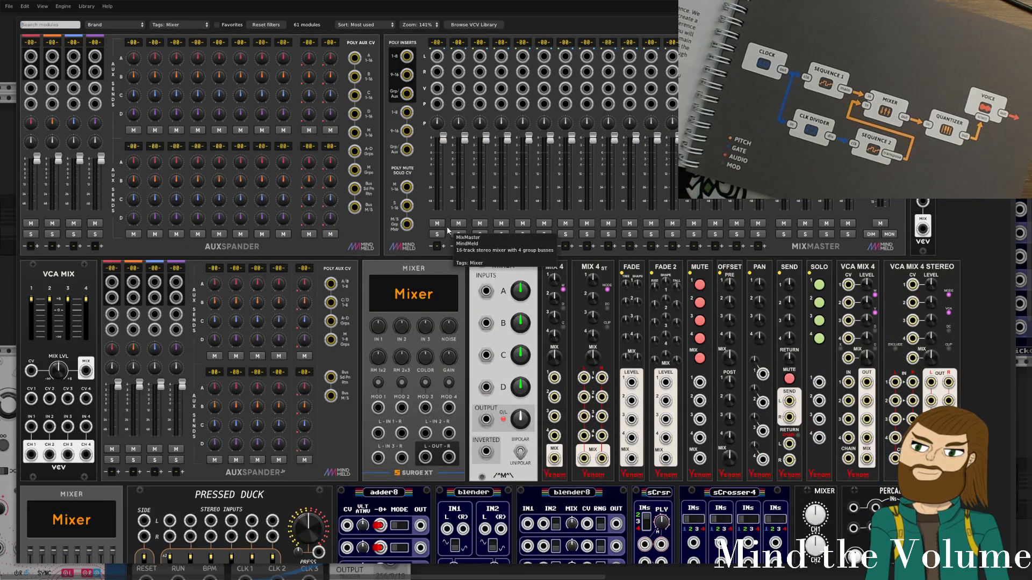
Look through the mixer modules for one suited to combining the two sequencers' outputs.
scroll(307, 226, down, 5)
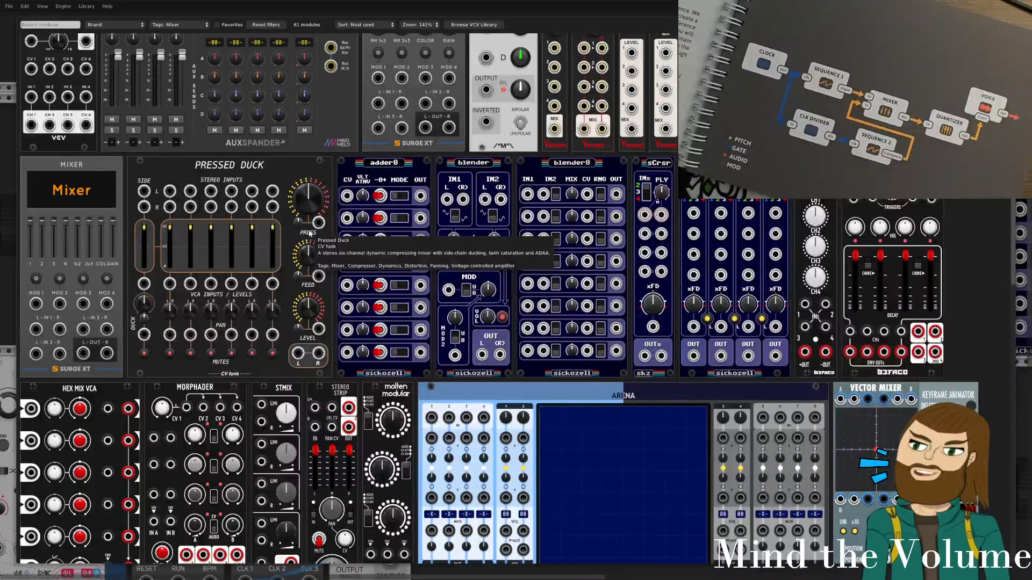
scroll(309, 233, down, 2)
scroll(308, 232, up, 2)
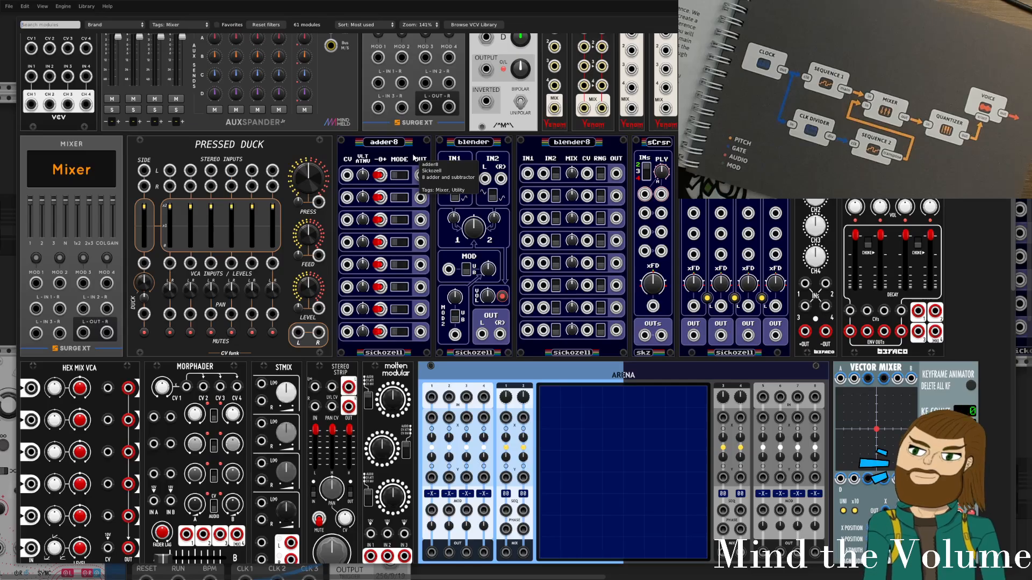
scroll(416, 159, down, 3)
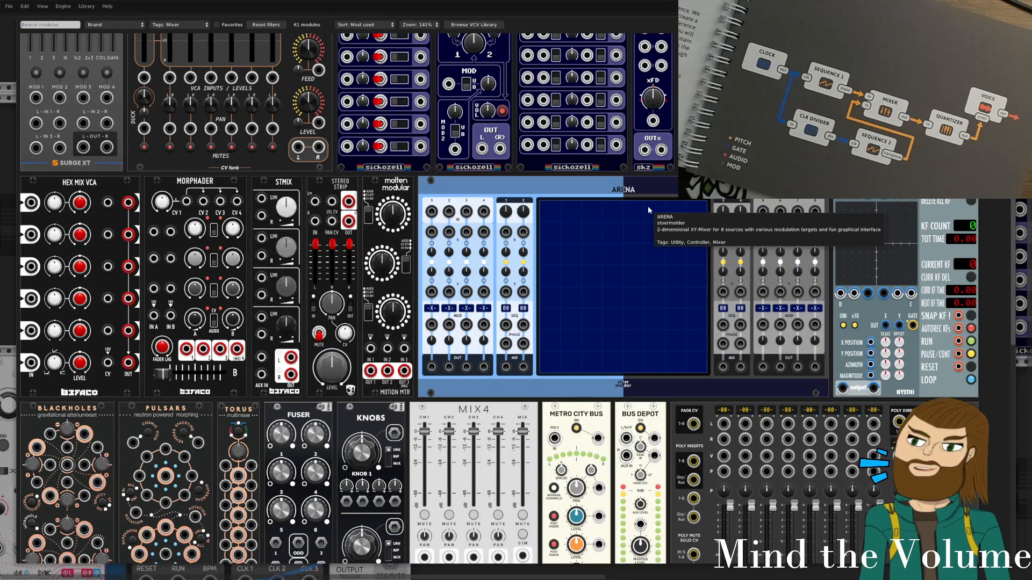
scroll(647, 205, down, 3)
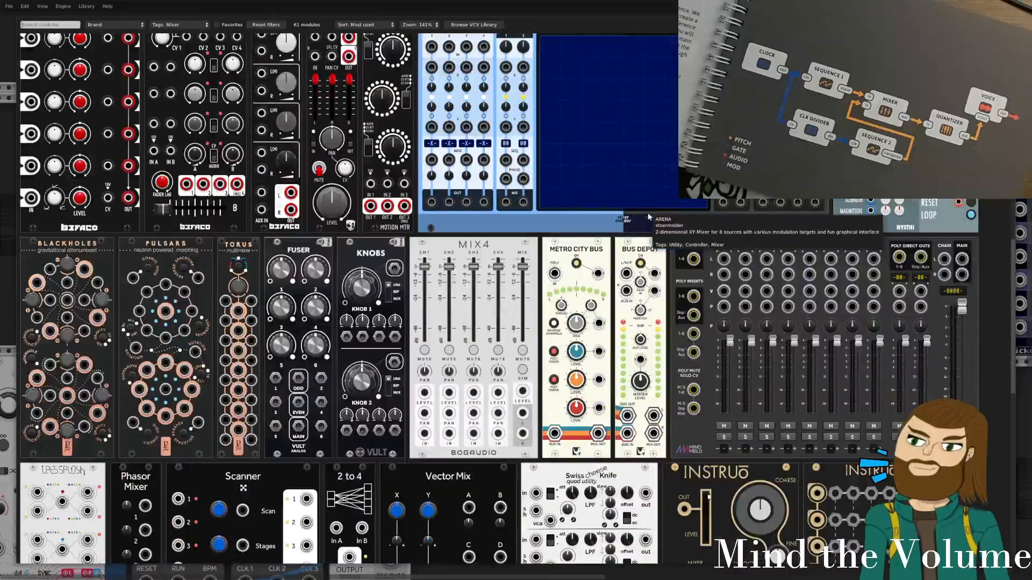
scroll(242, 334, up, 3)
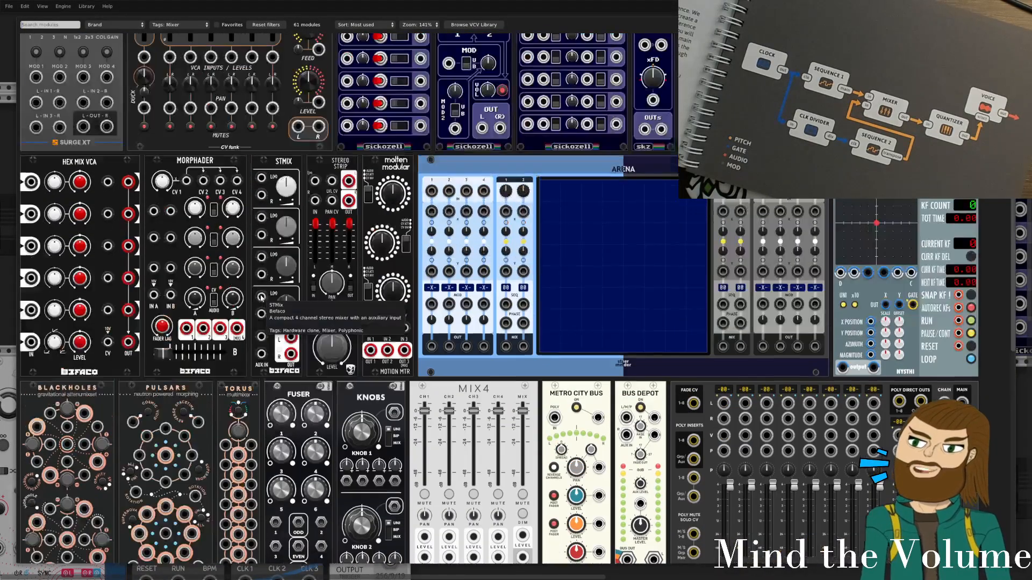
scroll(168, 258, down, 9)
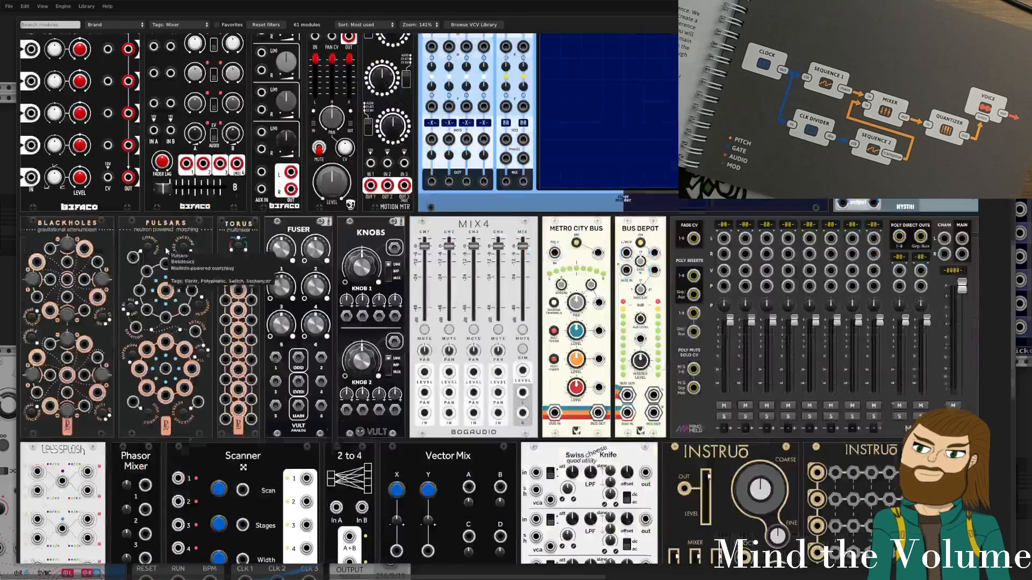
scroll(462, 375, down, 3)
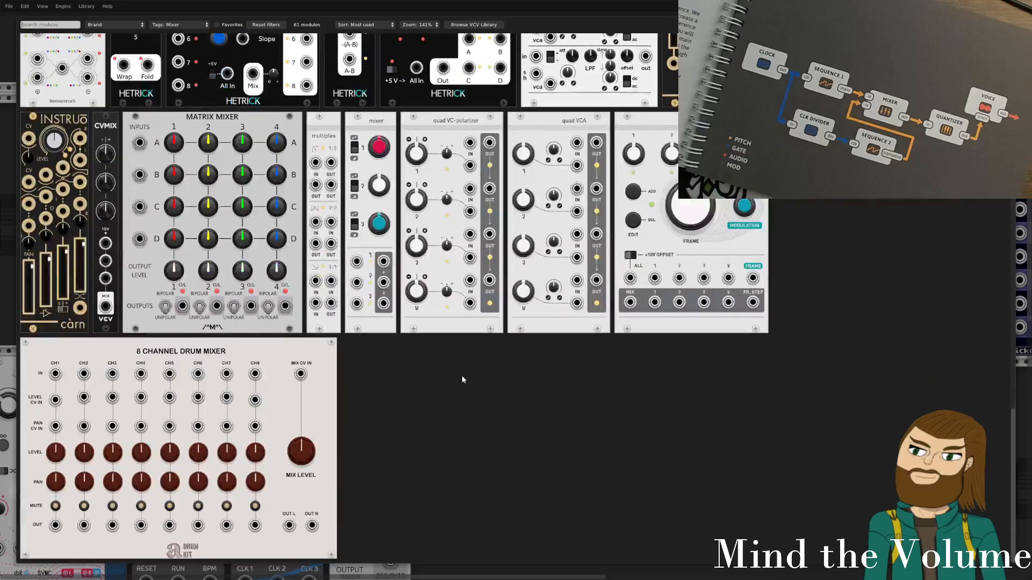
scroll(189, 340, up, 3)
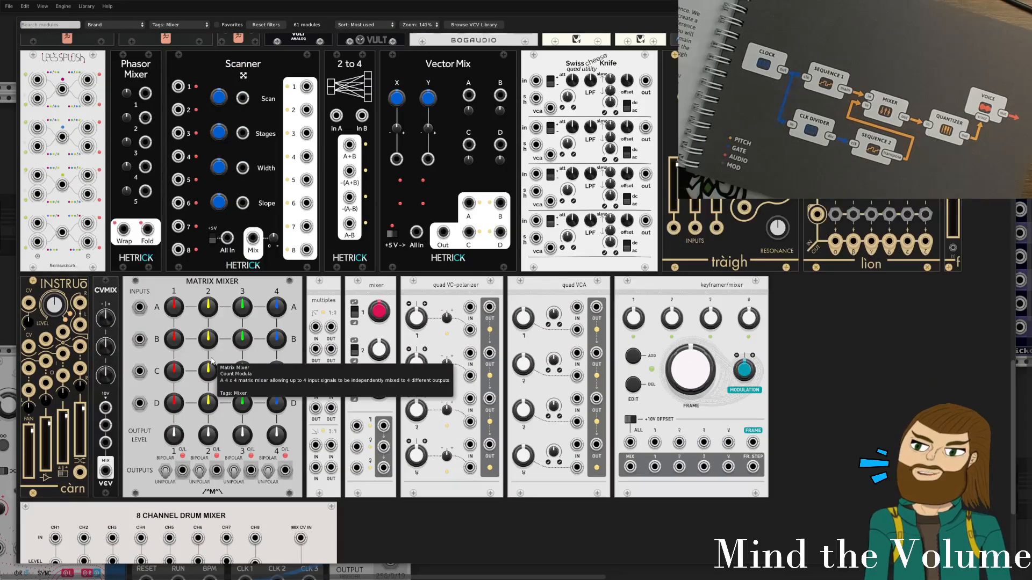
scroll(213, 361, up, 7)
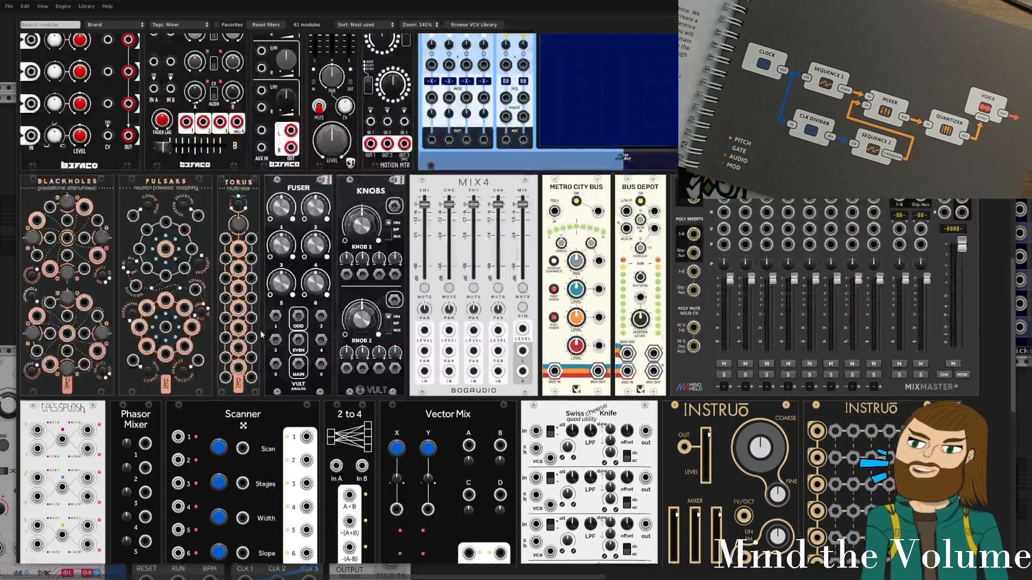
scroll(262, 334, down, 2)
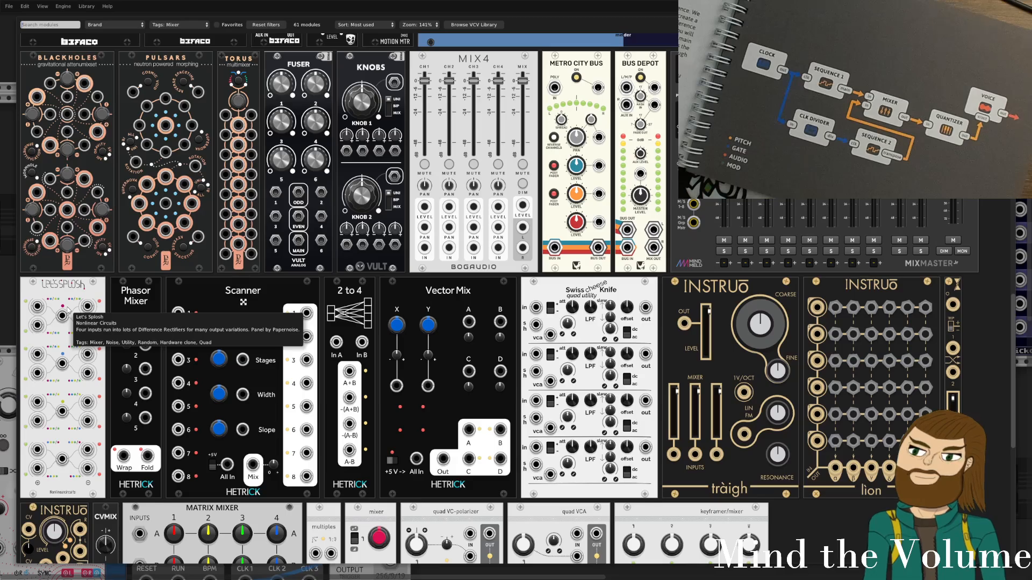
scroll(68, 311, up, 8)
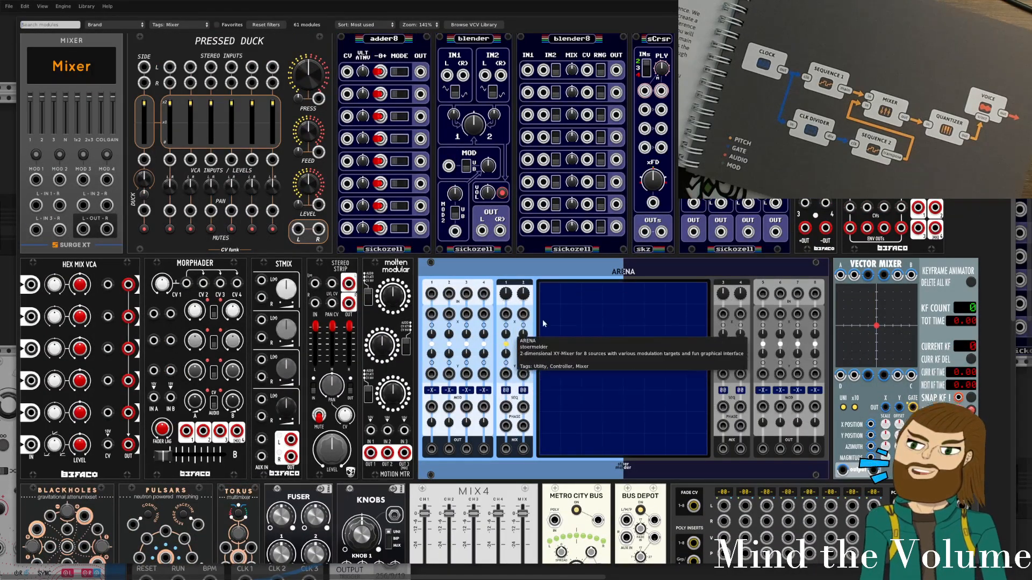
scroll(588, 343, up, 3)
scroll(529, 218, up, 2)
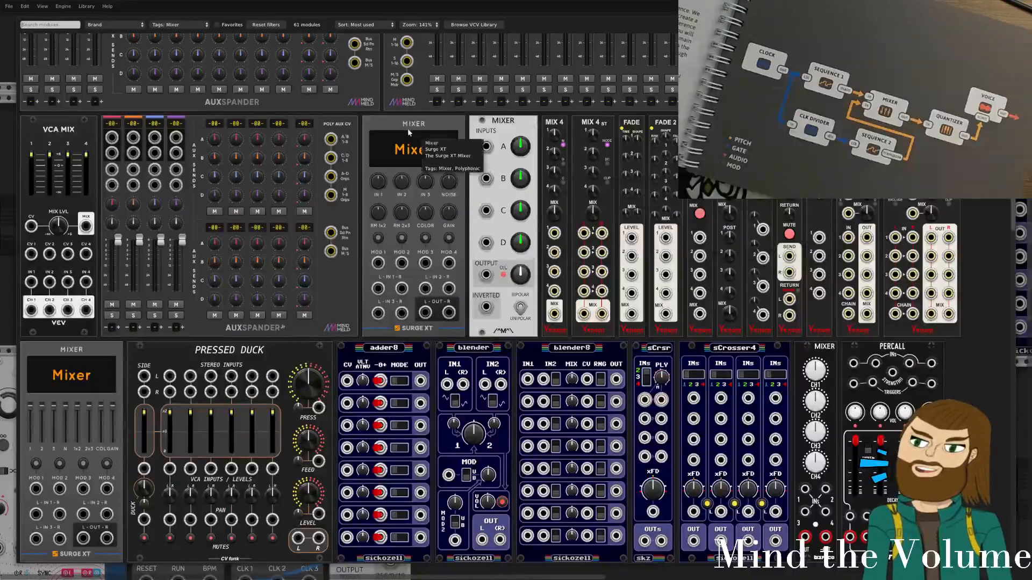
scroll(435, 242, up, 3)
scroll(434, 242, up, 1)
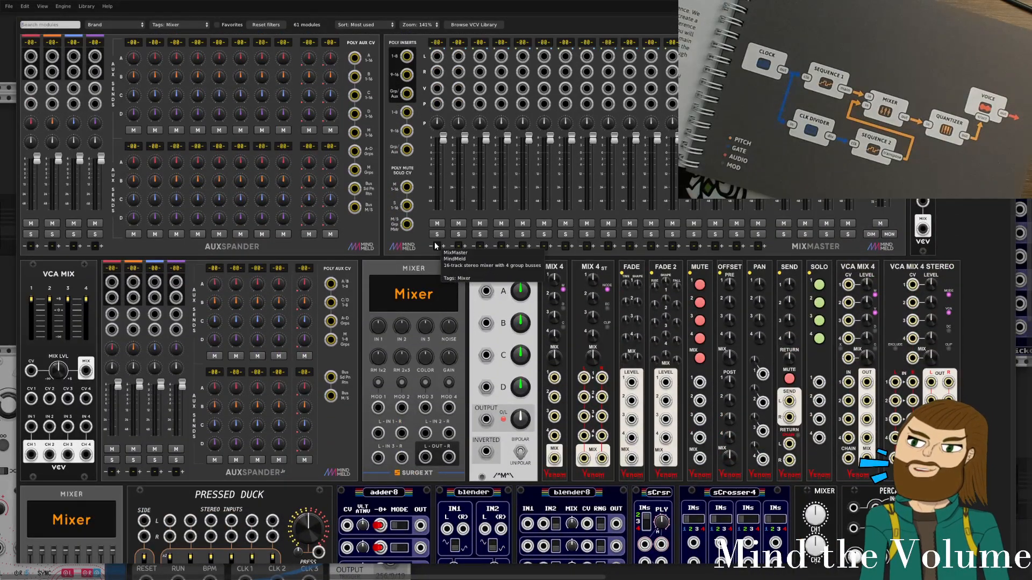
scroll(435, 246, down, 7)
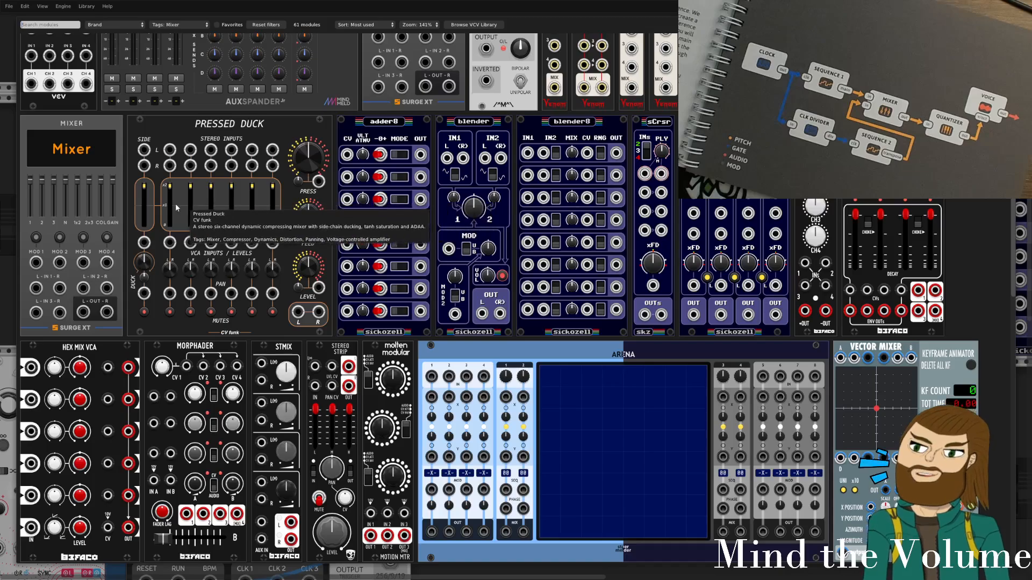
scroll(284, 201, down, 3)
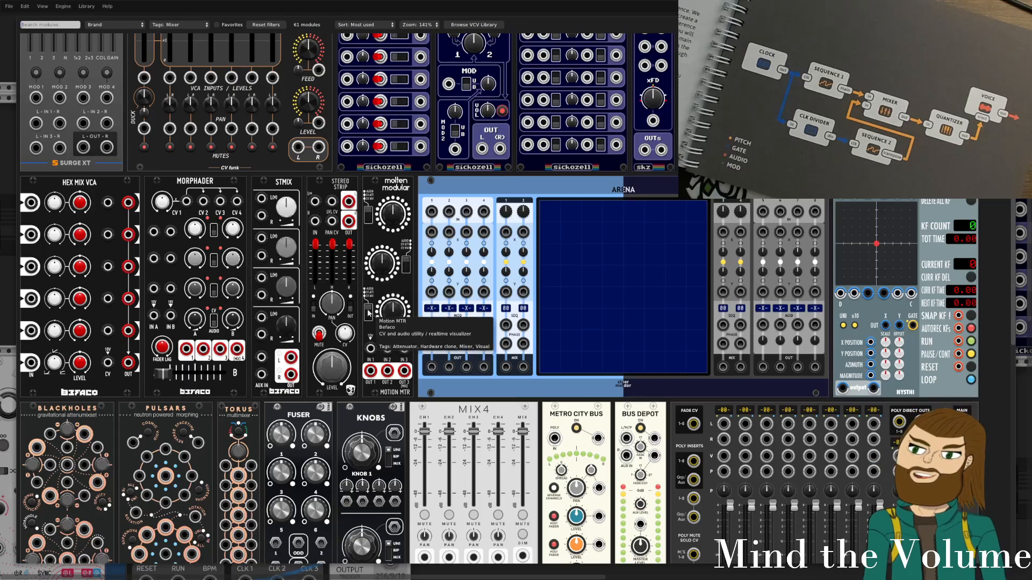
scroll(652, 286, down, 2)
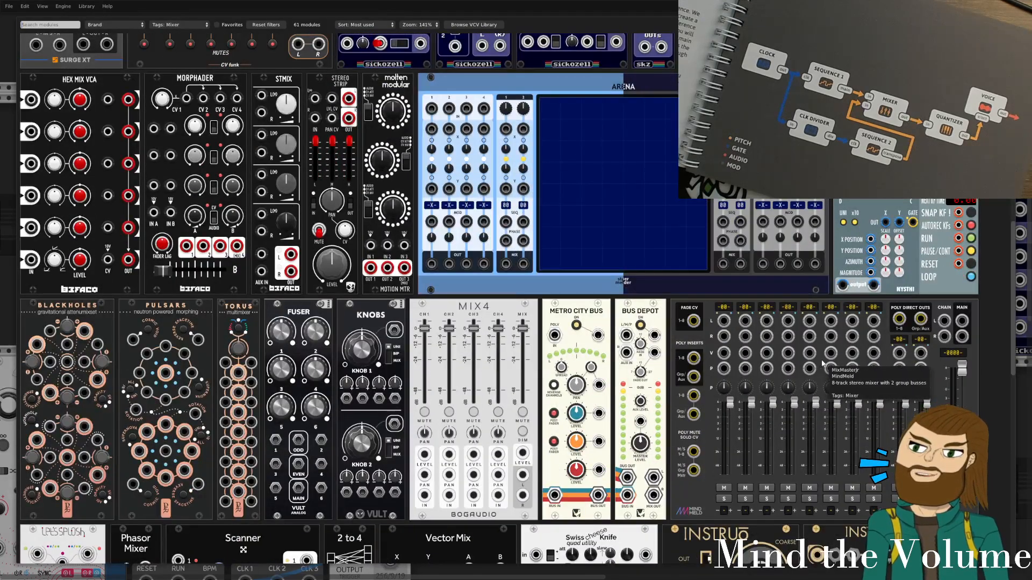
scroll(407, 344, up, 5)
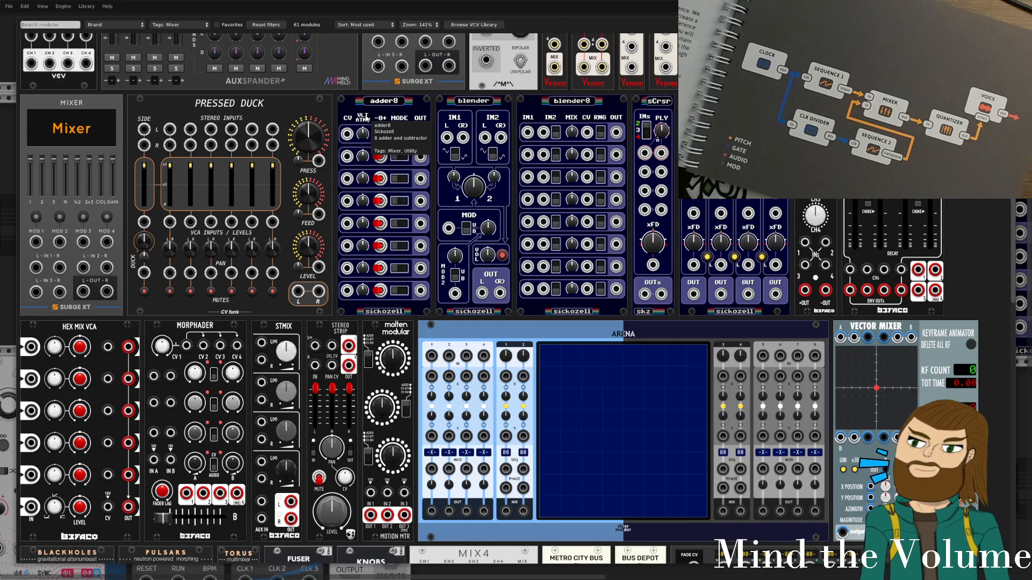
Add Sickozell's blender8 mixer and place it directly beside the second MERGE module.
click(590, 111)
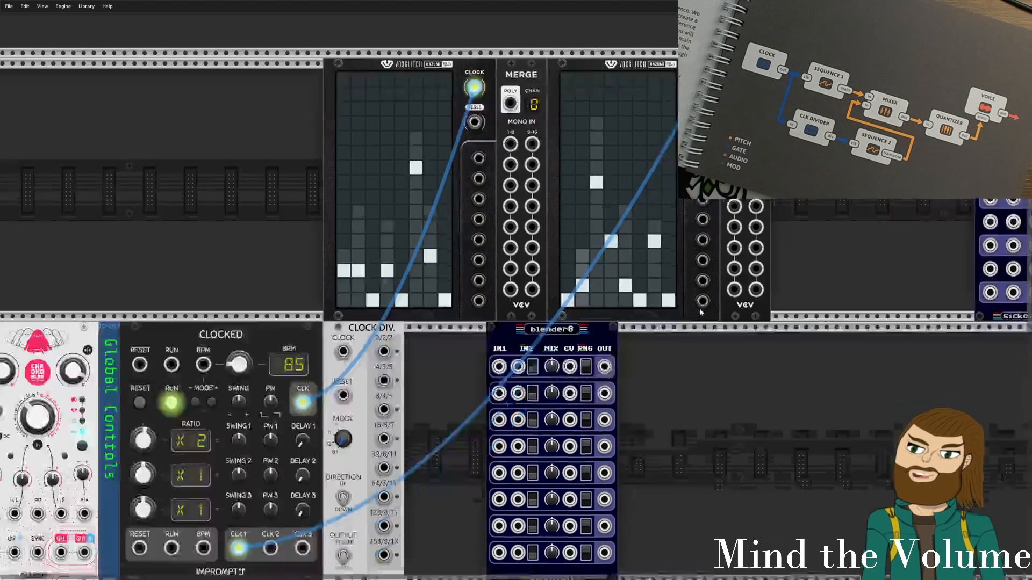
scroll(700, 310, down, 2)
drag(548, 283, 821, 25)
click(608, 307)
drag(712, 343, 531, 450)
drag(438, 444, 632, 335)
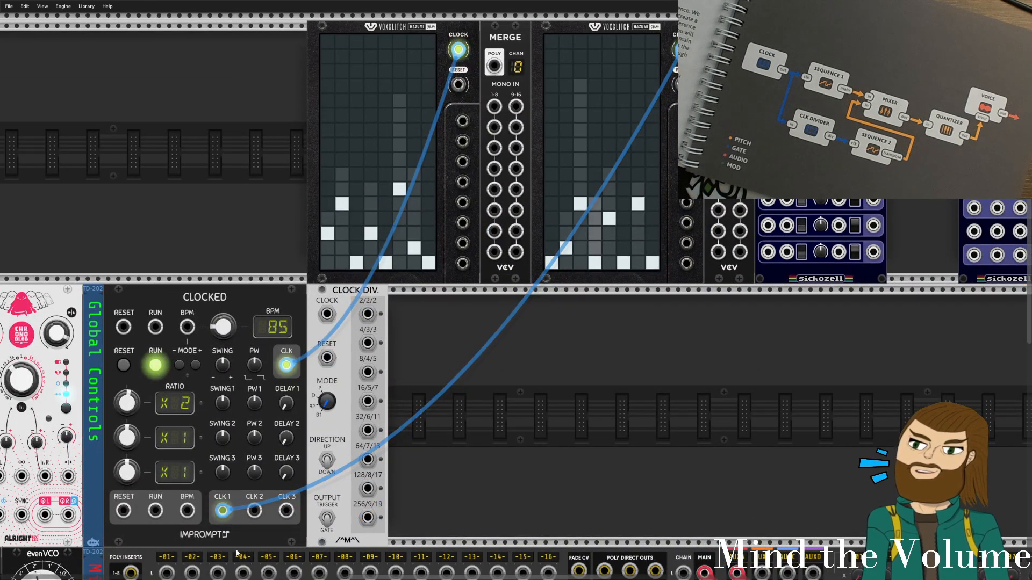
Move the second Hazumi's clock cable from CLK 1 to the divider's 8/4/5 output, and patch CLOCKED's CLK to the divider's CLOCK input.
drag(222, 510, 368, 372)
drag(327, 315, 329, 316)
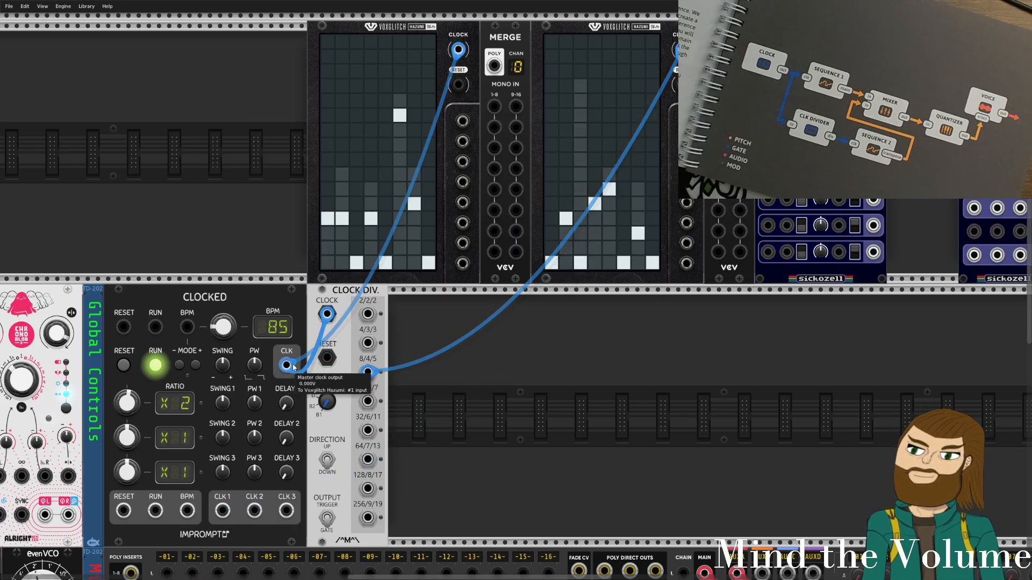
drag(293, 367, 293, 367)
Patch the second Hazumi's outputs 2, 3, 4, 5 and 7 to blender8's IN1 inputs 1, 2, 3, 5 and 6.
drag(473, 361, 365, 427)
drag(447, 384, 396, 433)
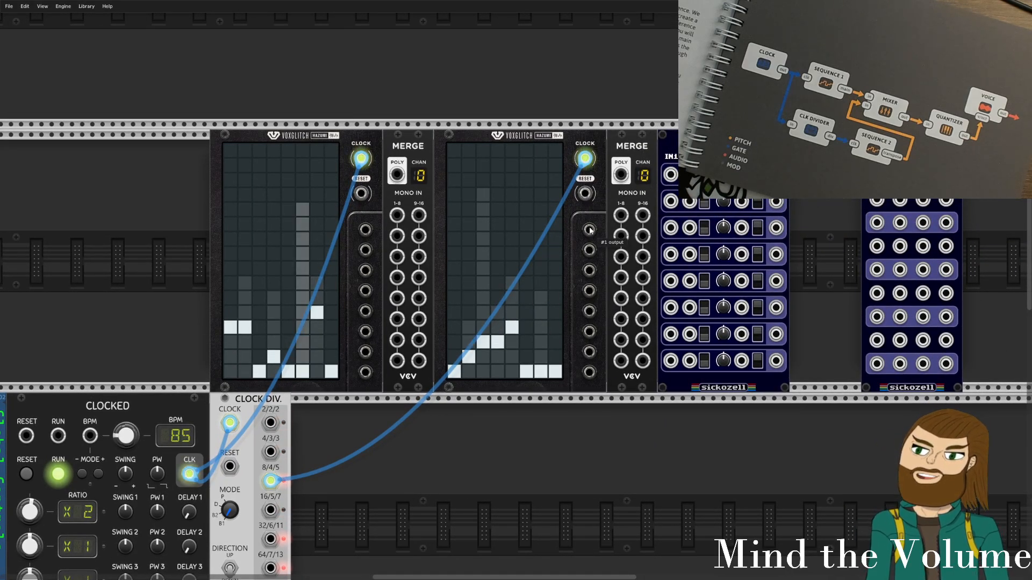
drag(589, 230, 670, 173)
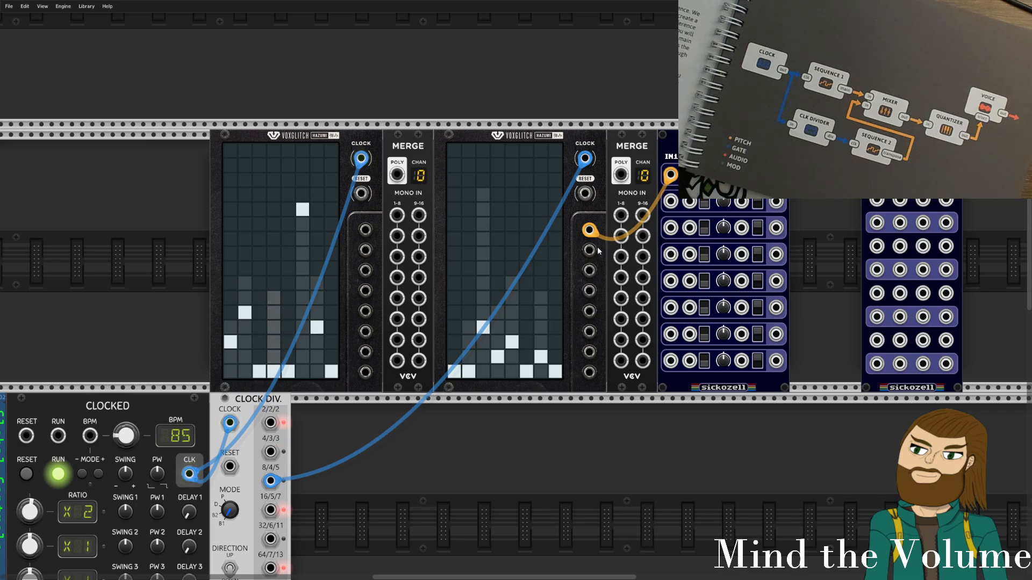
drag(589, 250, 674, 203)
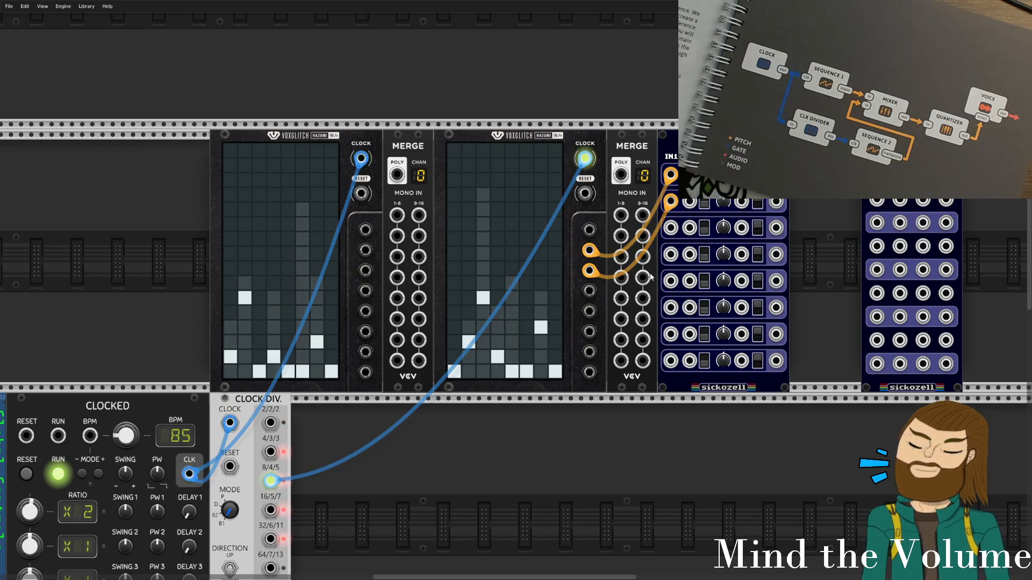
drag(590, 291, 670, 228)
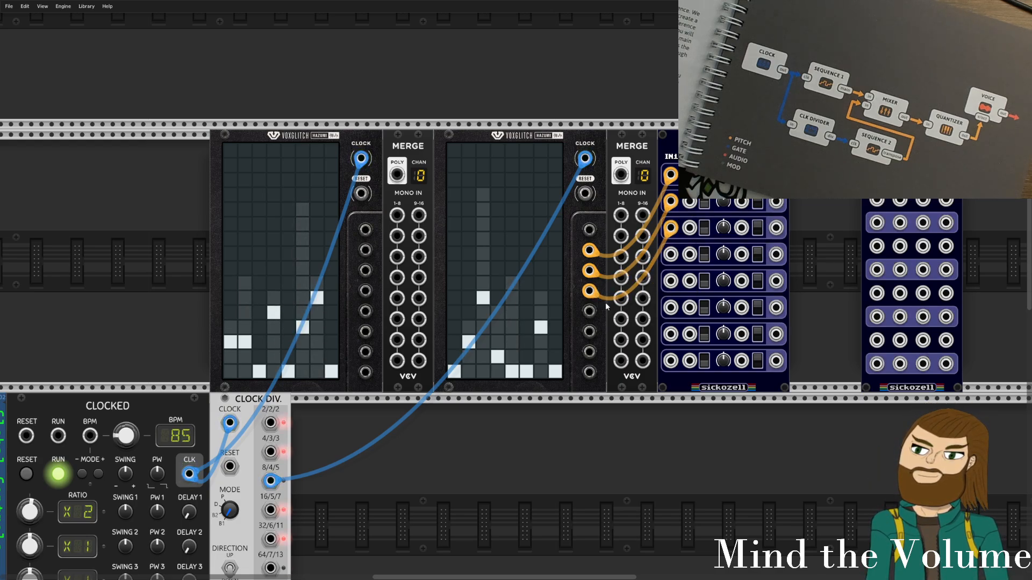
drag(589, 312, 670, 281)
drag(590, 331, 669, 307)
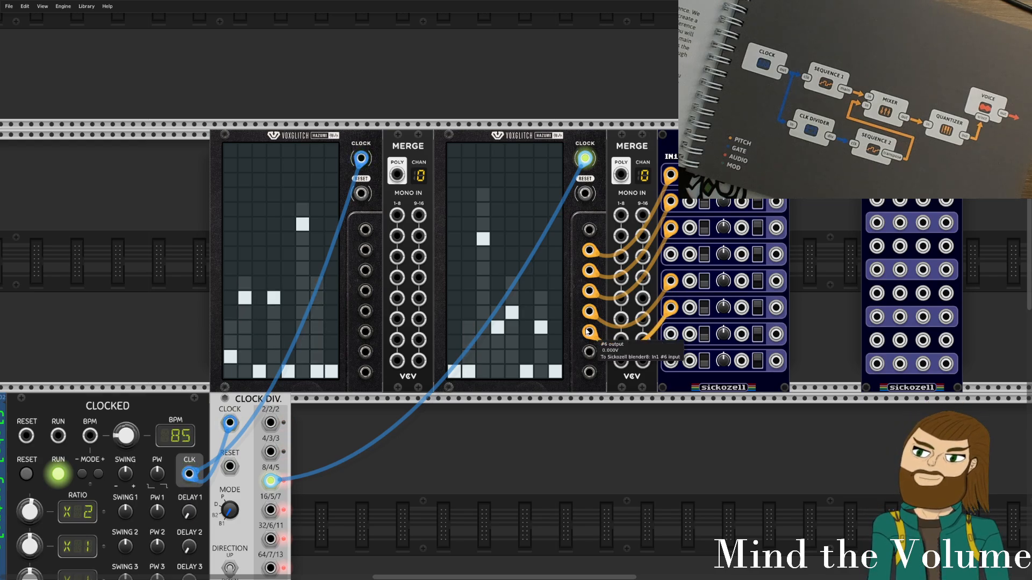
drag(588, 331, 589, 352)
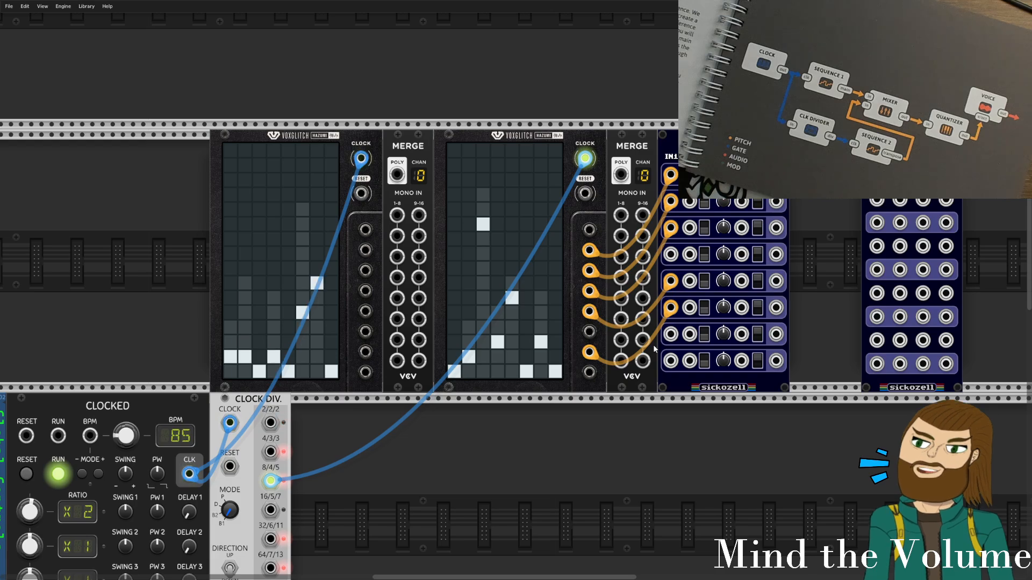
Rearrange blender8's IN1 cables so the second Hazumi's outputs 4, 5 and 7 feed inputs 4, 5 and 7.
drag(821, 203, 723, 195)
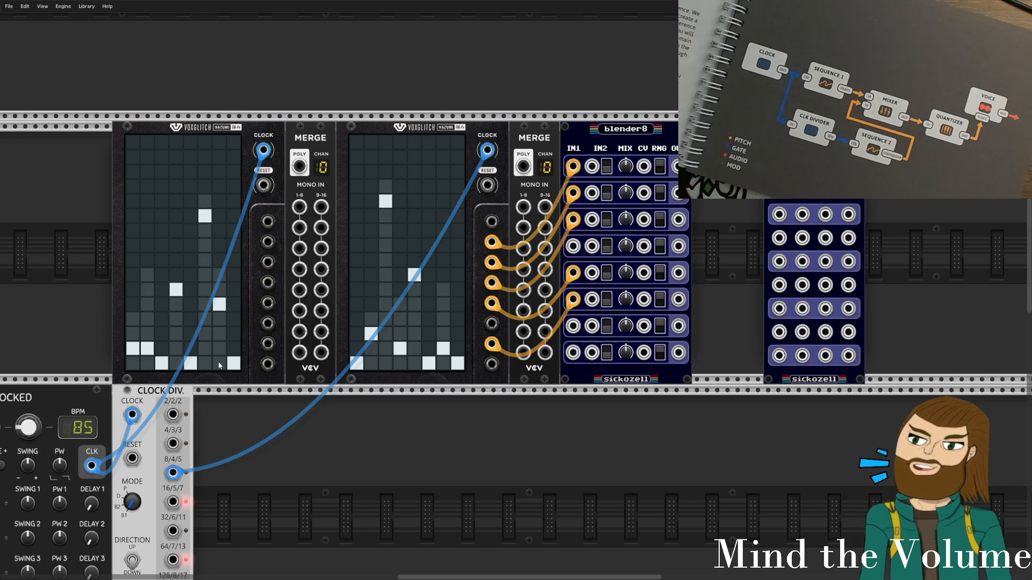
drag(321, 311, 536, 395)
drag(573, 274, 571, 253)
drag(572, 301, 571, 278)
drag(572, 278, 573, 320)
drag(572, 247, 572, 276)
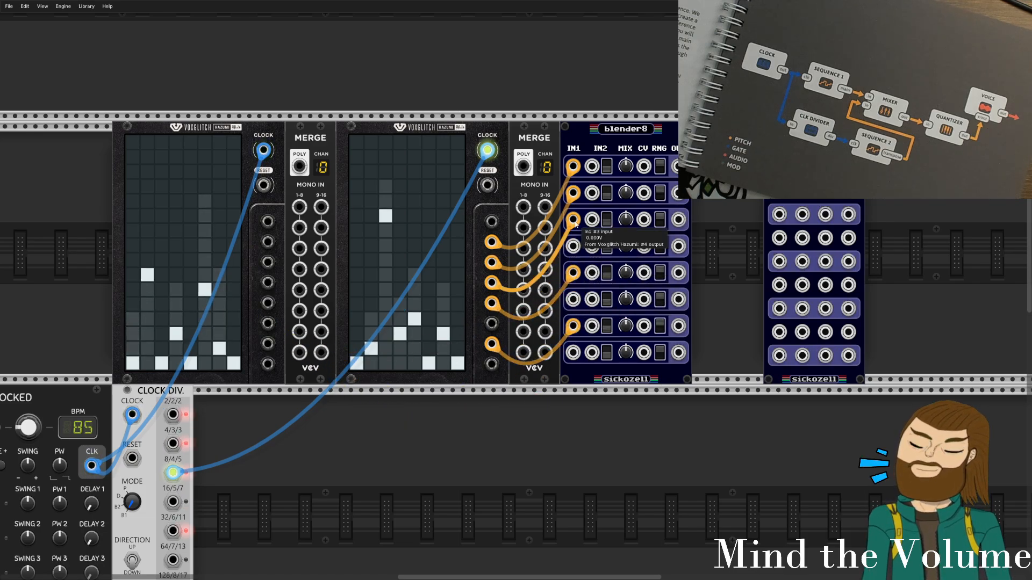
drag(572, 221, 572, 248)
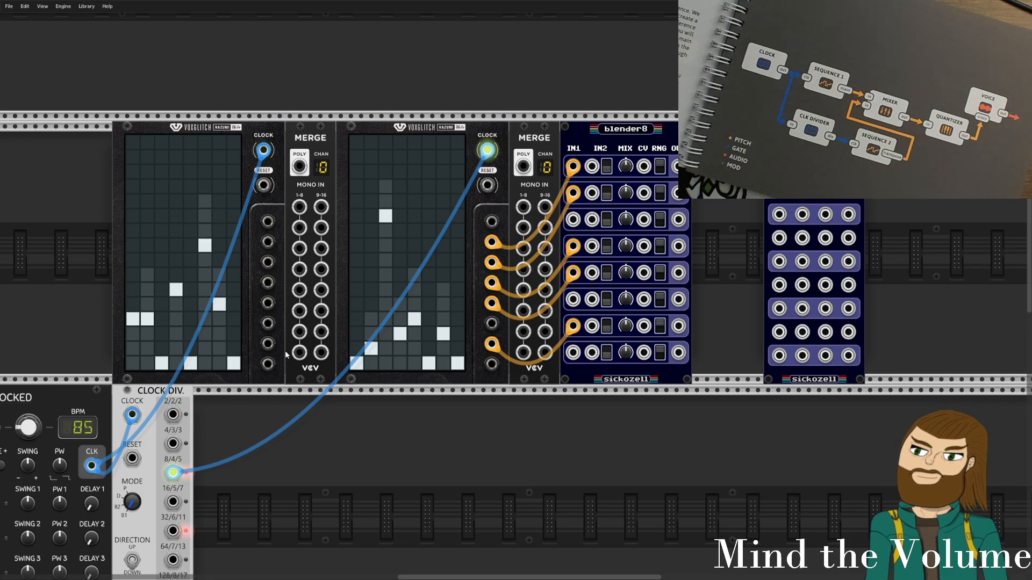
Patch the first Hazumi's outputs 6, 4 and 1 to blender8's free IN1 inputs 3, 6 and 8.
drag(267, 323, 579, 221)
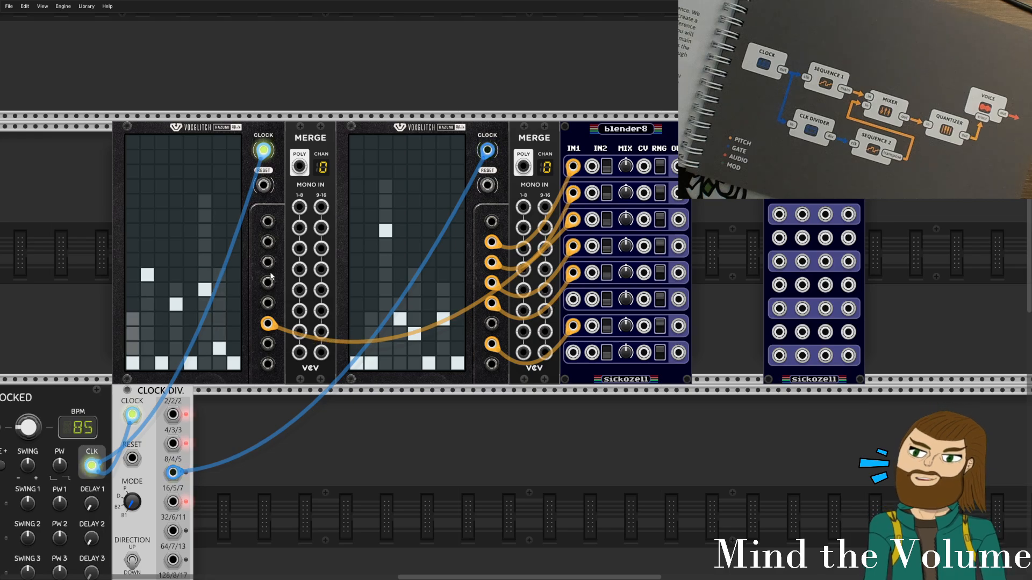
drag(268, 283, 573, 300)
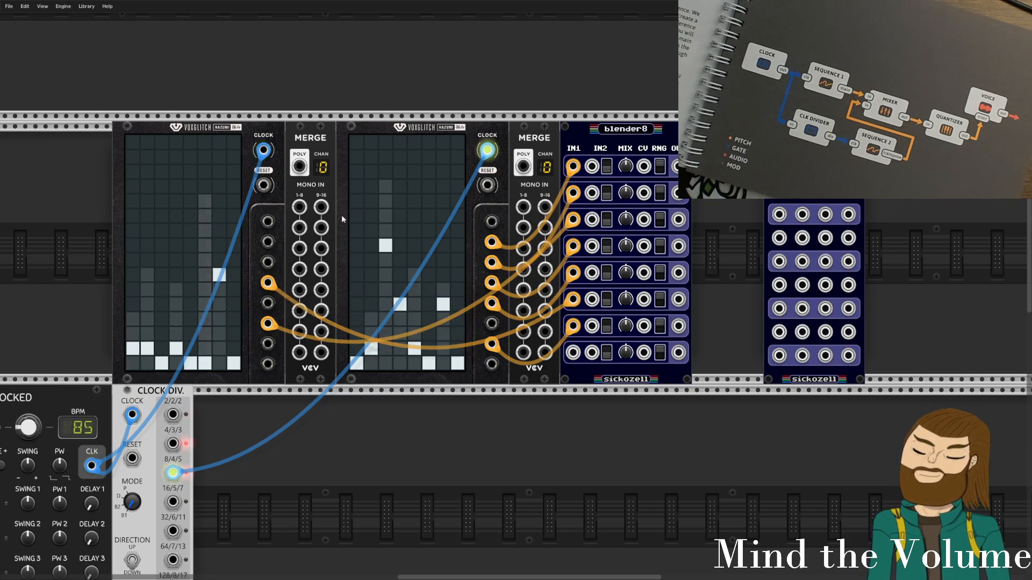
drag(268, 221, 572, 353)
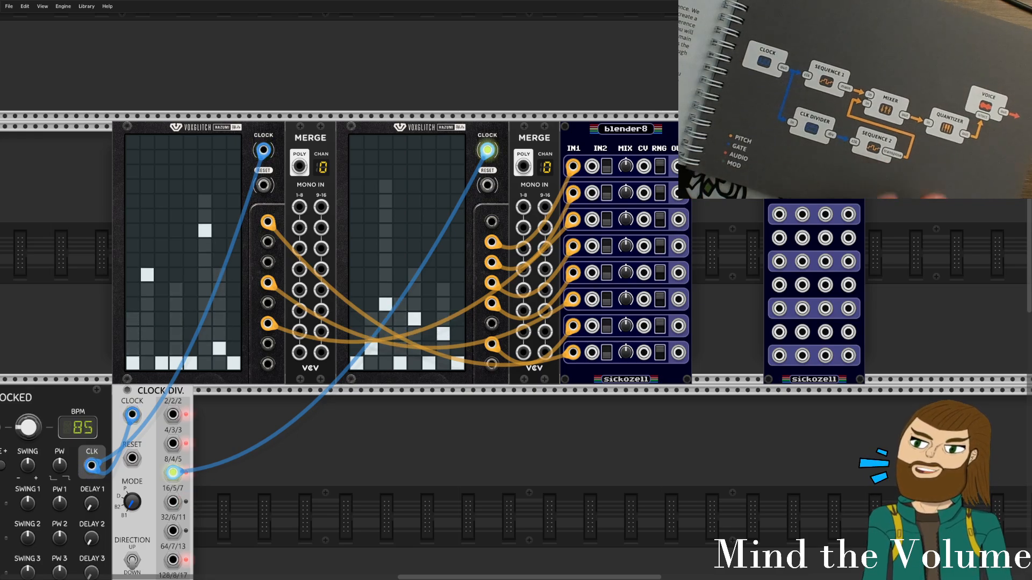
Move the separate Sickozell module farther from blender8 and filter the module library by the Quantizer tag.
drag(814, 129, 930, 129)
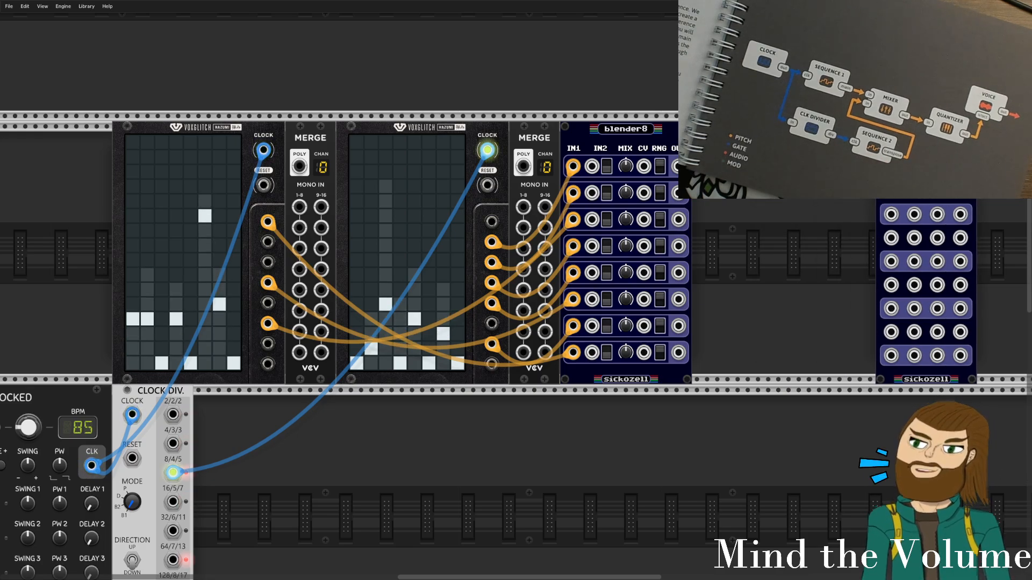
right_click(779, 135)
click(180, 25)
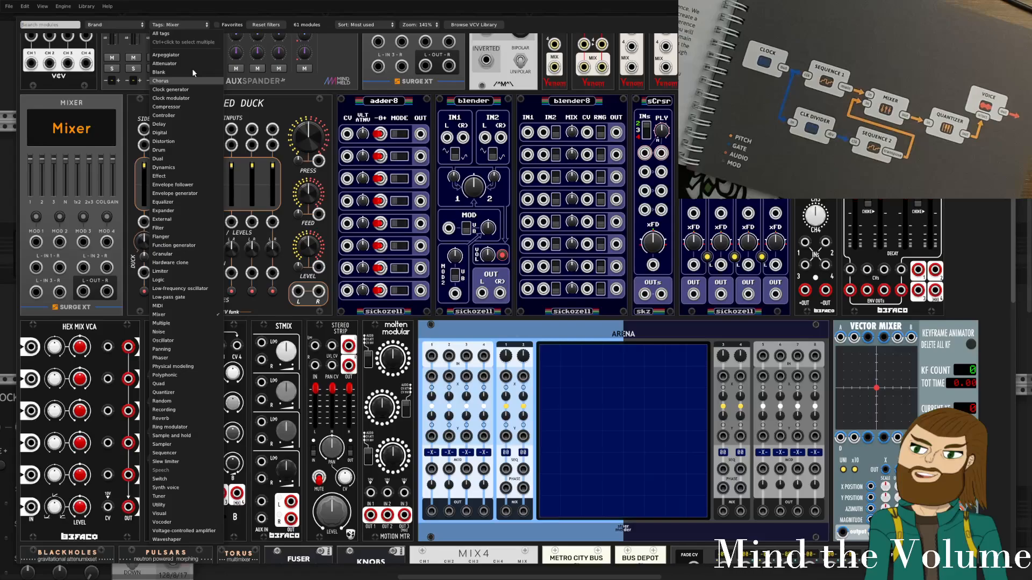
click(173, 33)
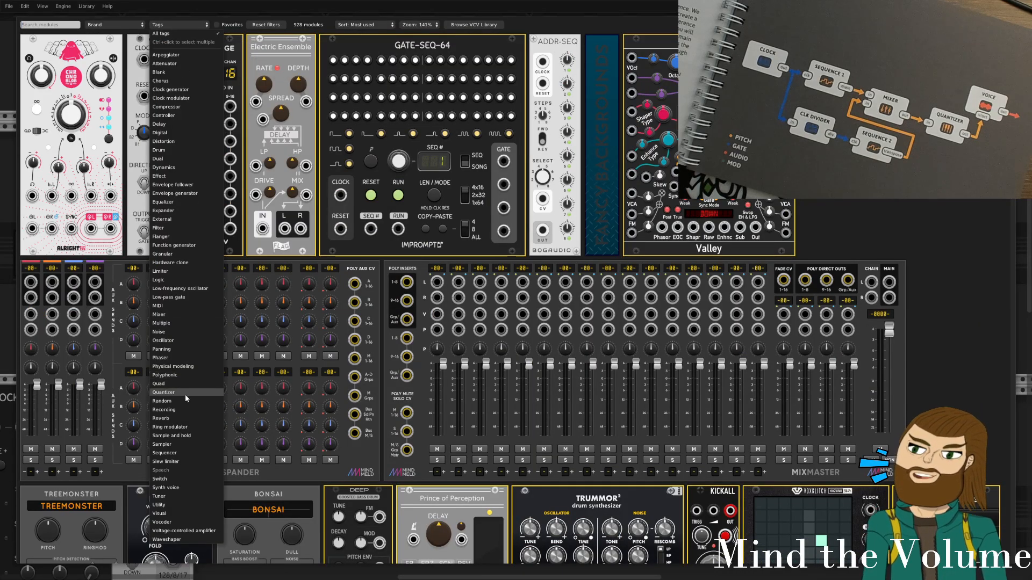
click(186, 392)
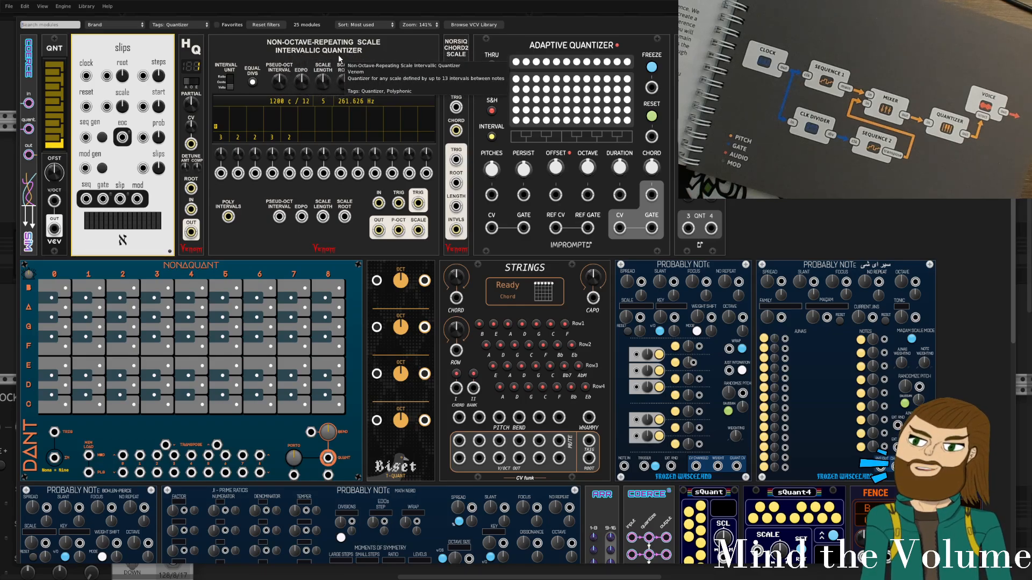
Look through the quantizers, add Orange Line's Mother module, and place it directly against the separate Sickozell module.
scroll(563, 180, down, 1)
scroll(562, 180, up, 1)
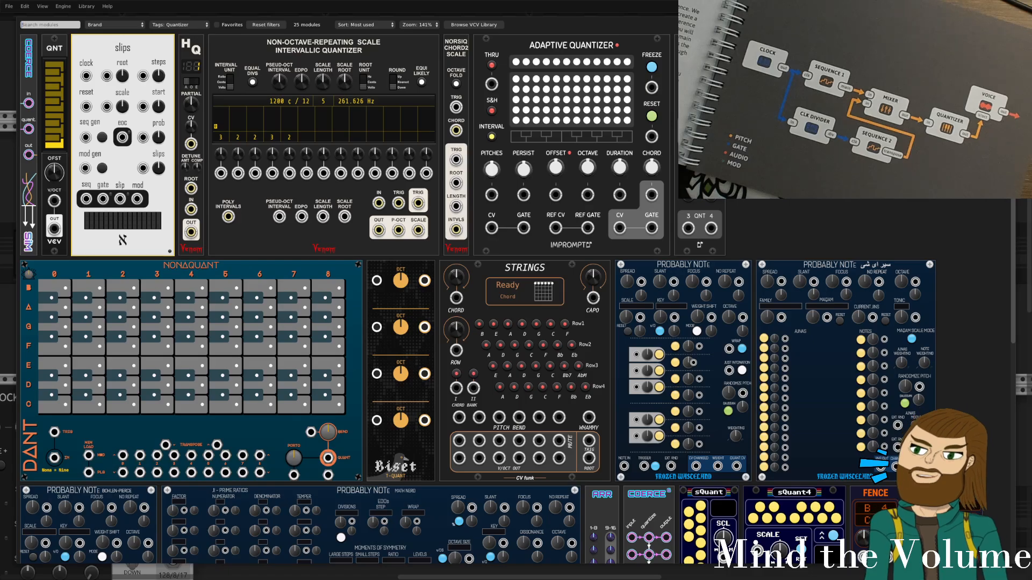
scroll(408, 332, down, 5)
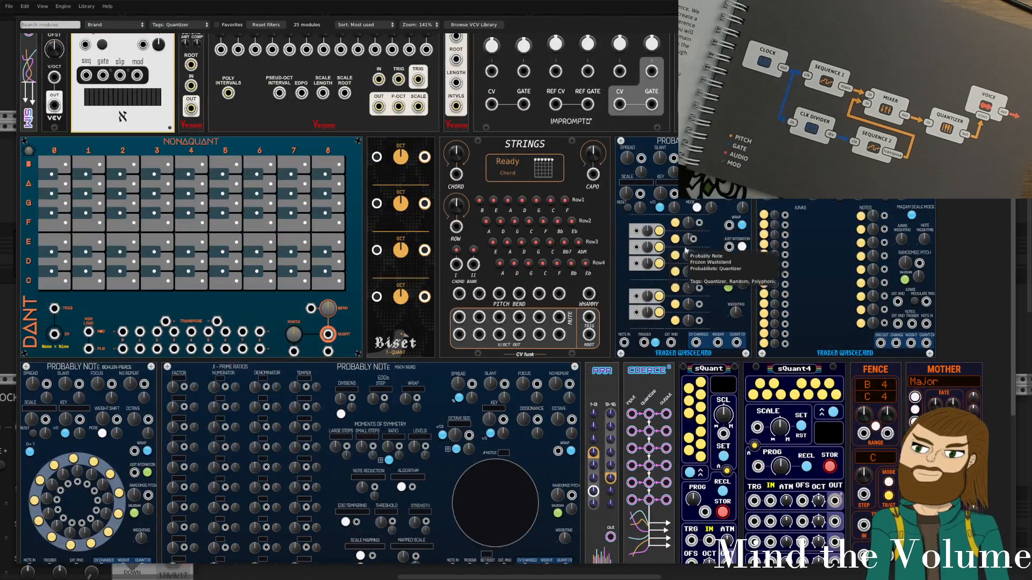
scroll(685, 248, up, 5)
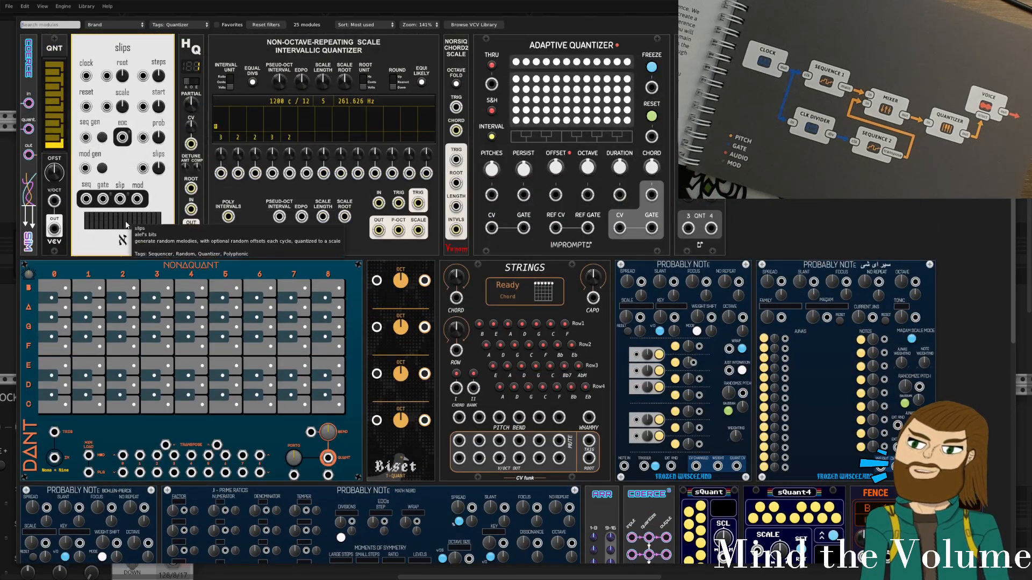
scroll(126, 224, down, 15)
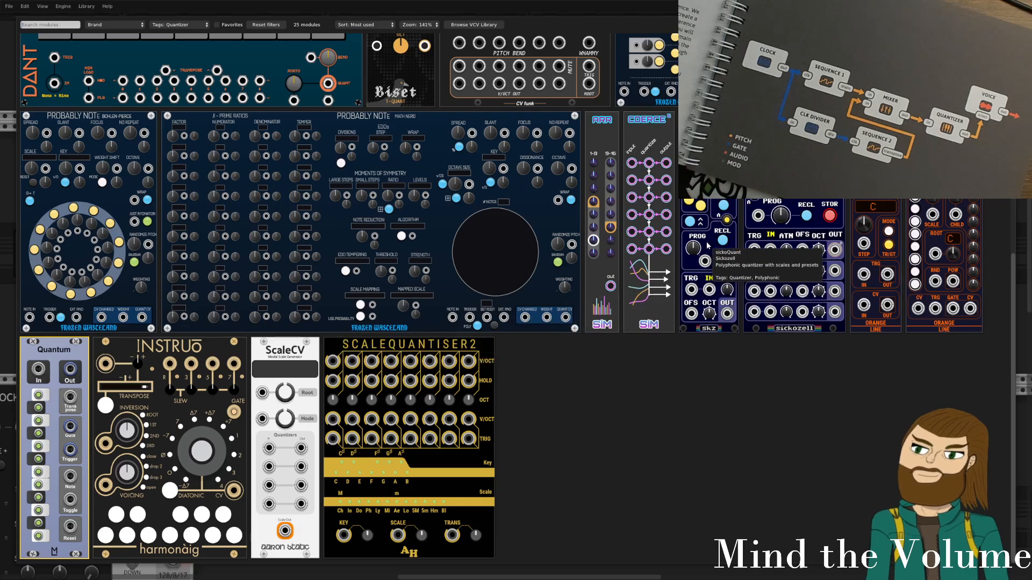
scroll(707, 245, up, 1)
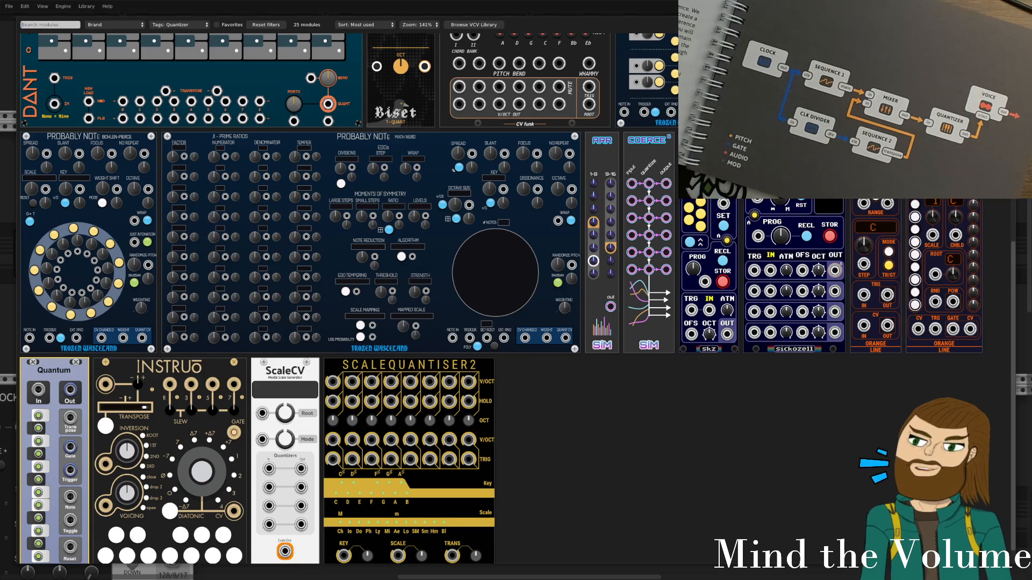
key(Escape)
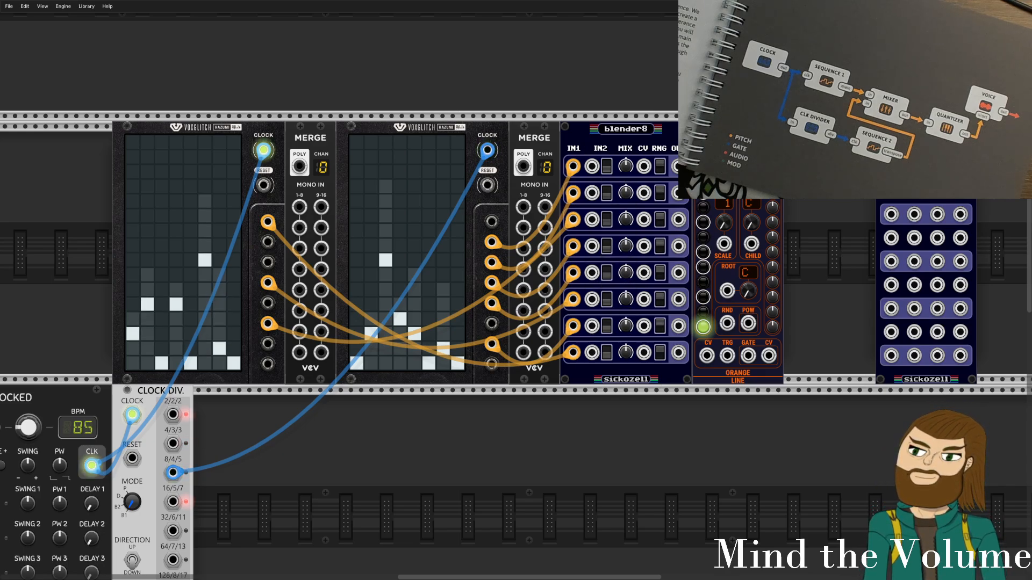
drag(746, 210, 838, 209)
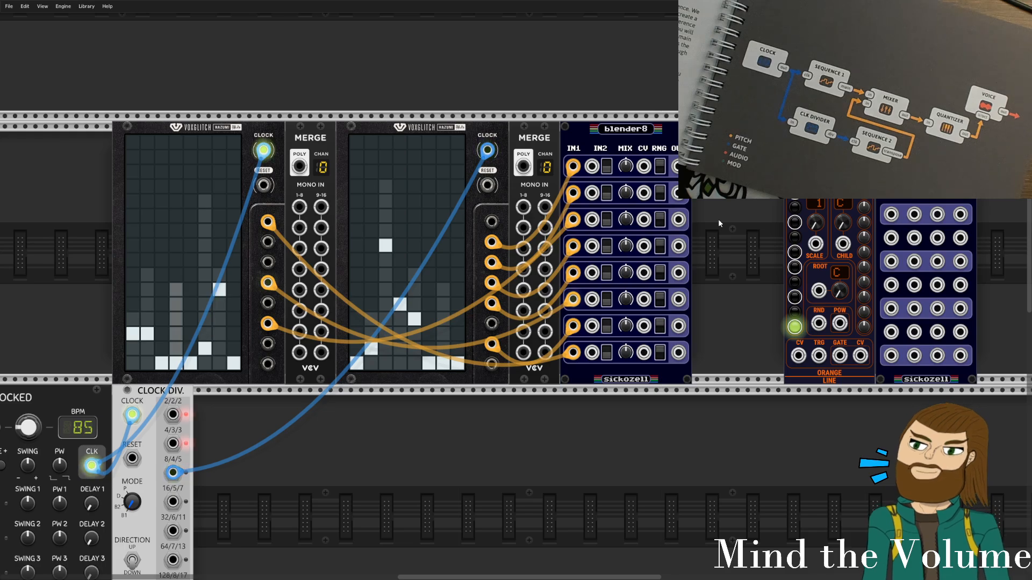
Move the first MERGE to blender8's output side, patch all eight OUT jacks to its 1-8 inputs, and adjust blender8's MIX knobs.
drag(315, 131, 655, 352)
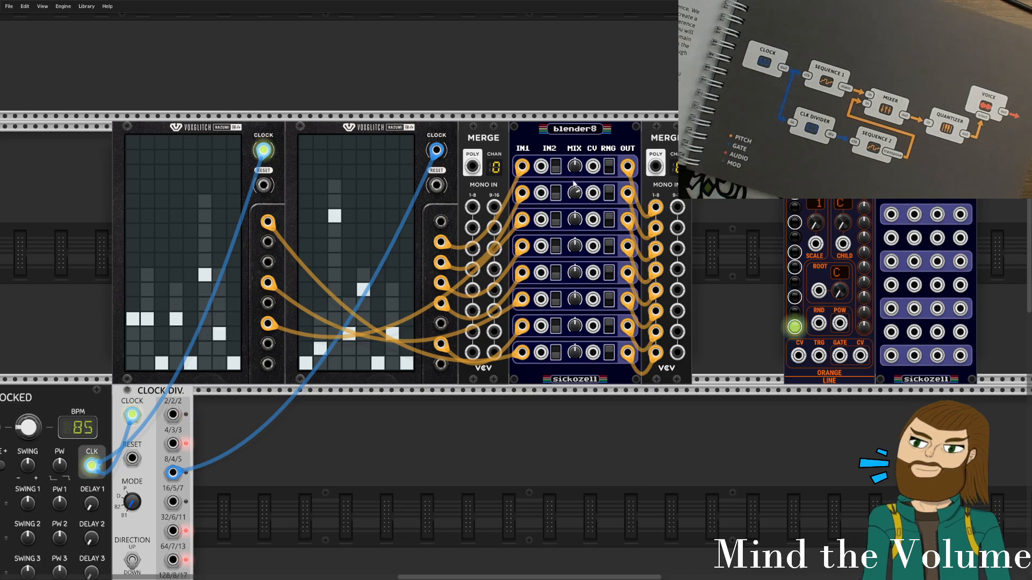
drag(573, 169, 571, 169)
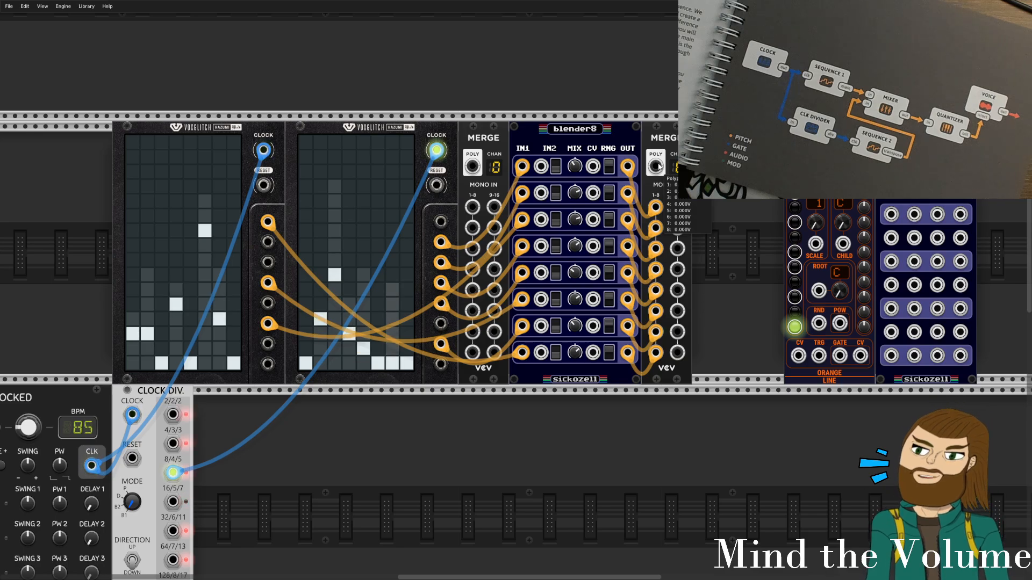
Place the Mother quantizer directly beside the relocated MERGE and patch the MERGE's POLY output to Mother's CV input.
drag(829, 132, 737, 132)
drag(659, 164, 709, 356)
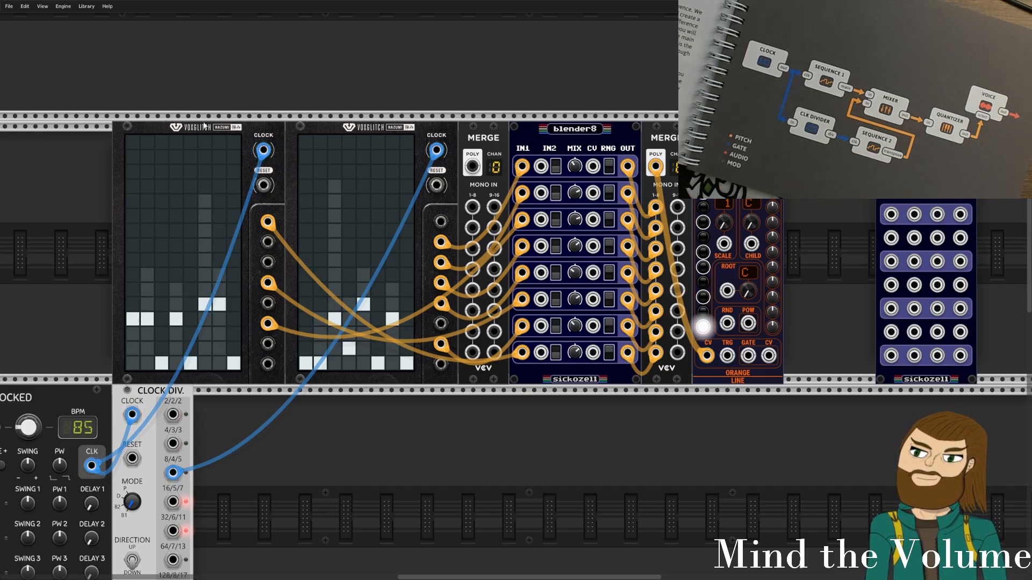
Move the first Hazumi away from the second to open a gap and filter the module library by the Sequencer tag.
drag(250, 130, 173, 131)
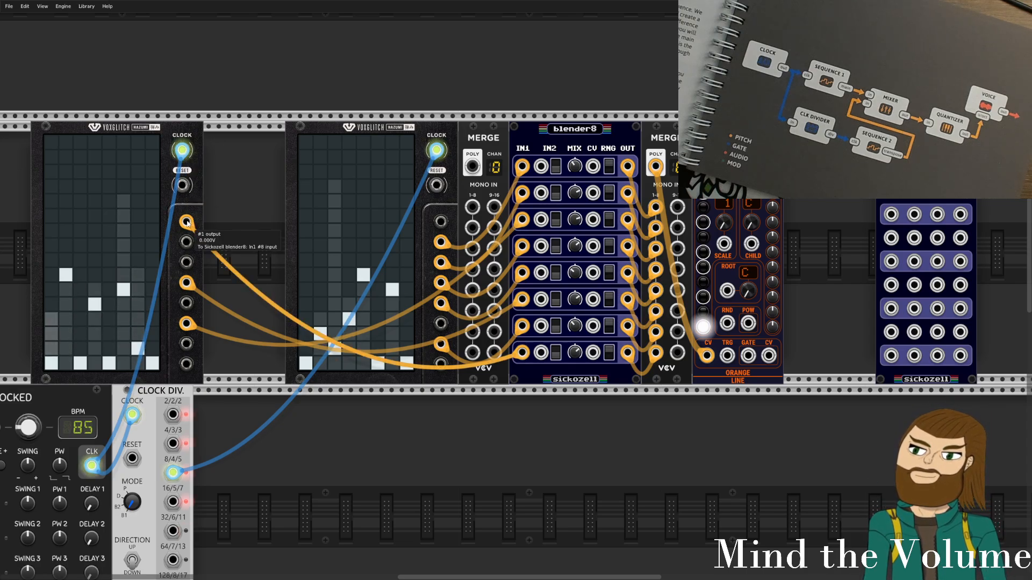
right_click(255, 213)
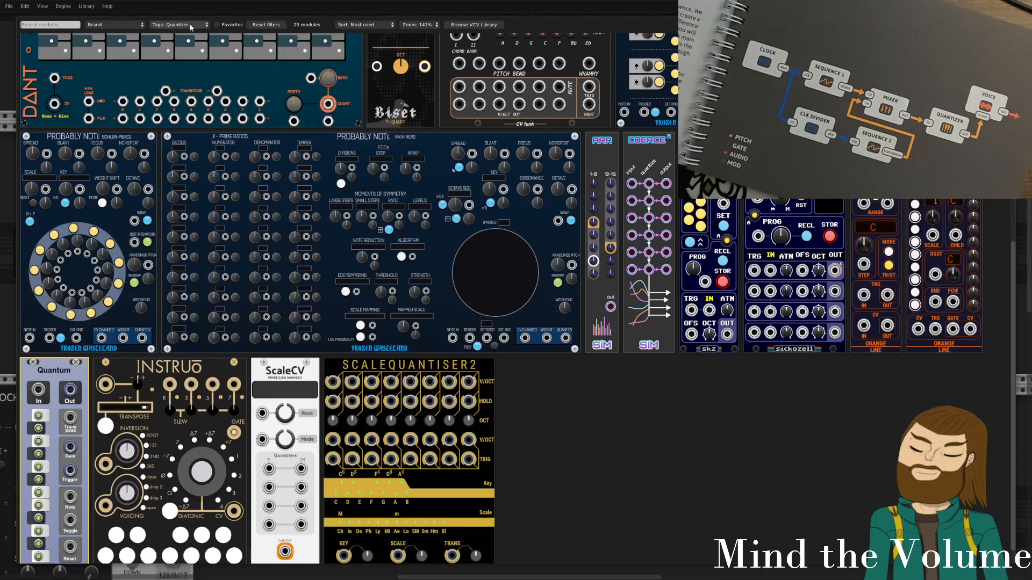
click(176, 23)
click(178, 34)
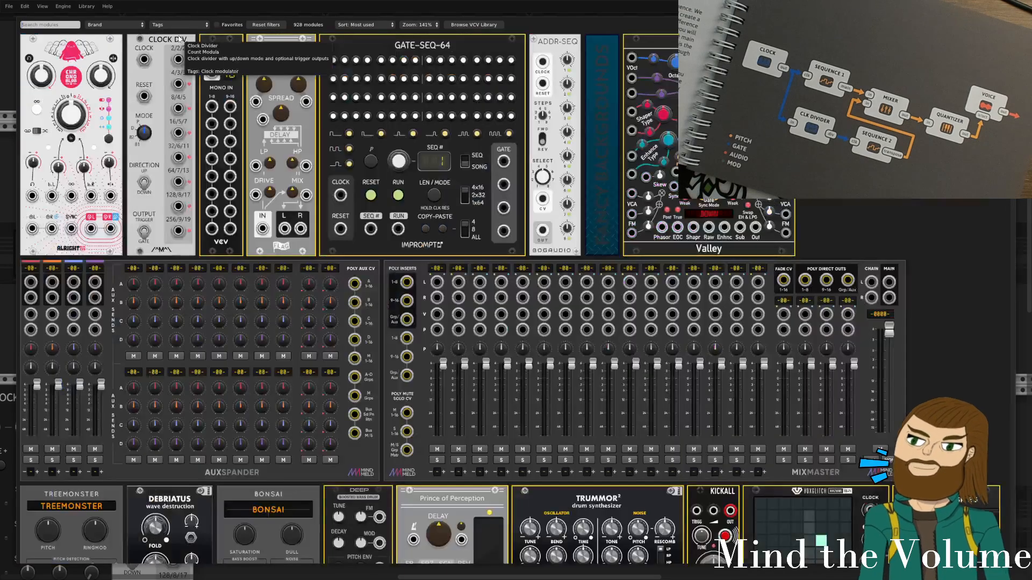
click(178, 23)
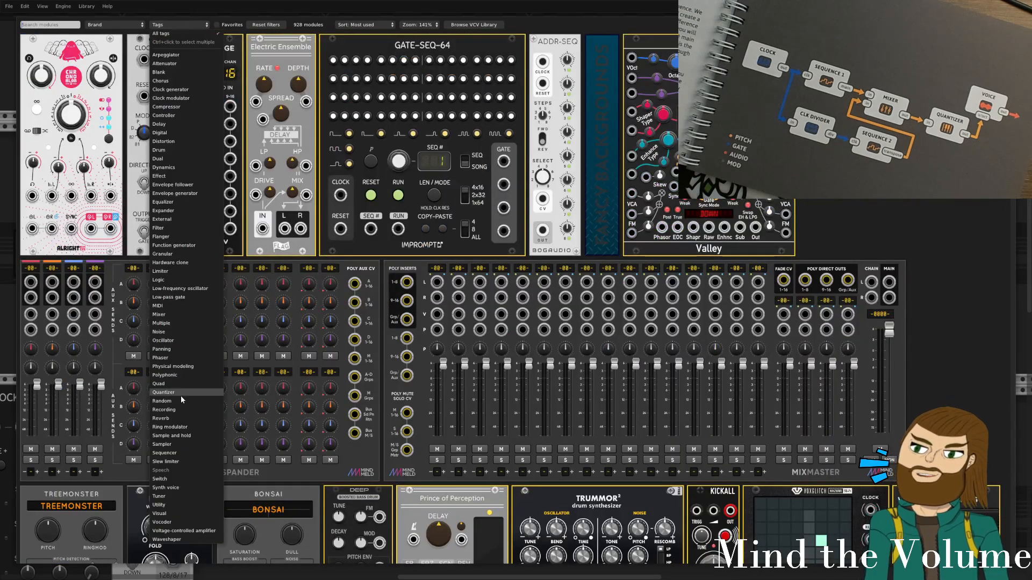
click(178, 452)
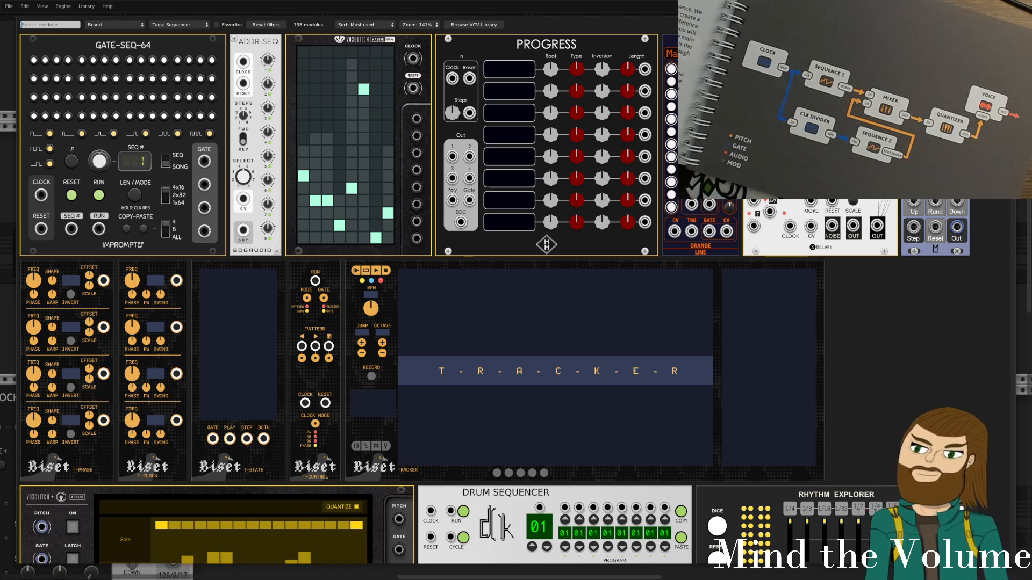
Look through the sequencer modules and add Venom's Benjolin Oscillator between the two Hazumi sequencers.
scroll(324, 127, down, 3)
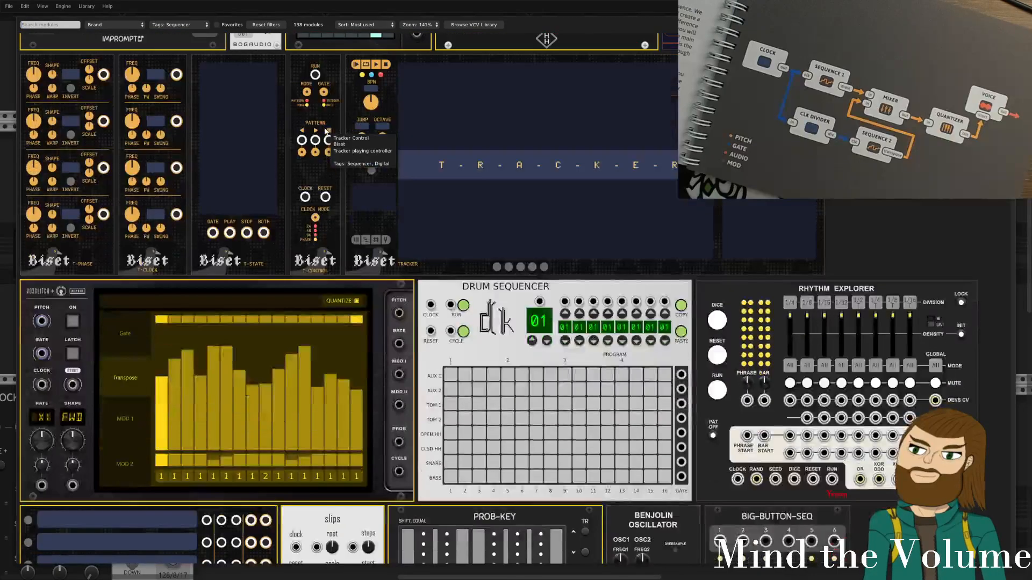
scroll(577, 205, down, 1)
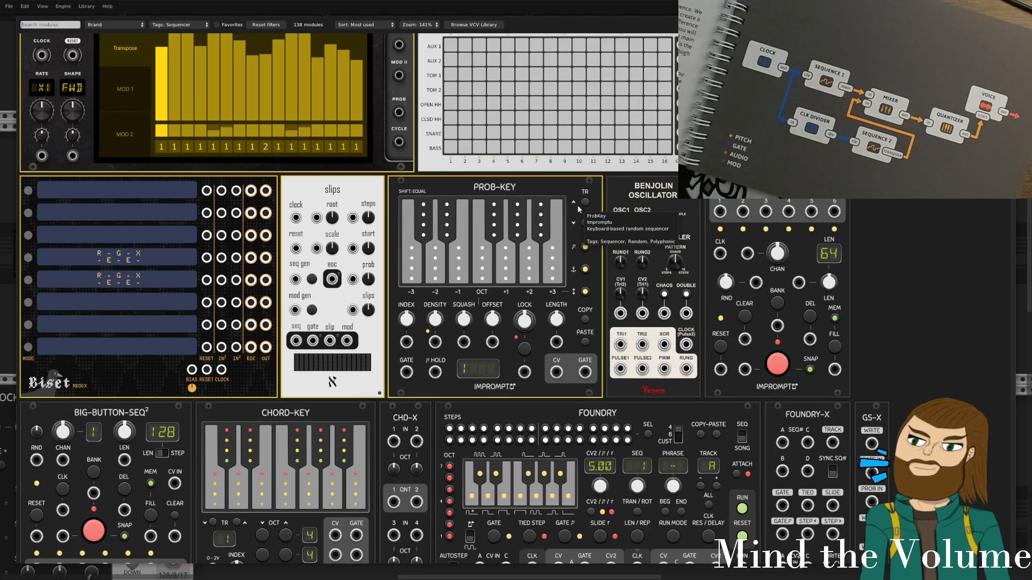
key(Escape)
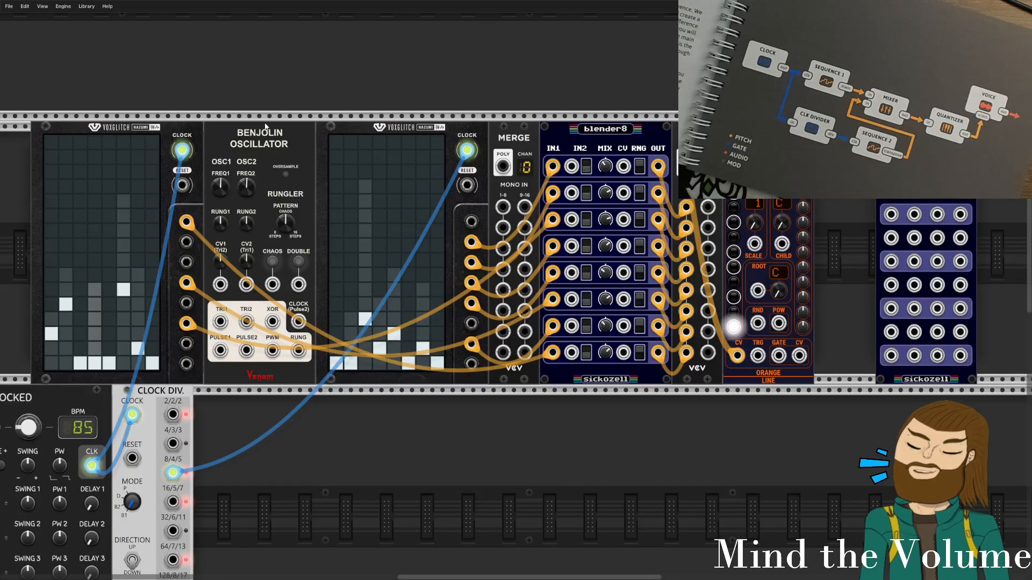
Shift the modules after the second Hazumi away to open a gap and place a duplicate of the Benjolin Oscillator directly beside that Hazumi.
drag(841, 409, 984, 161)
click(526, 157)
drag(274, 77, 274, 144)
key(ctrl+c)
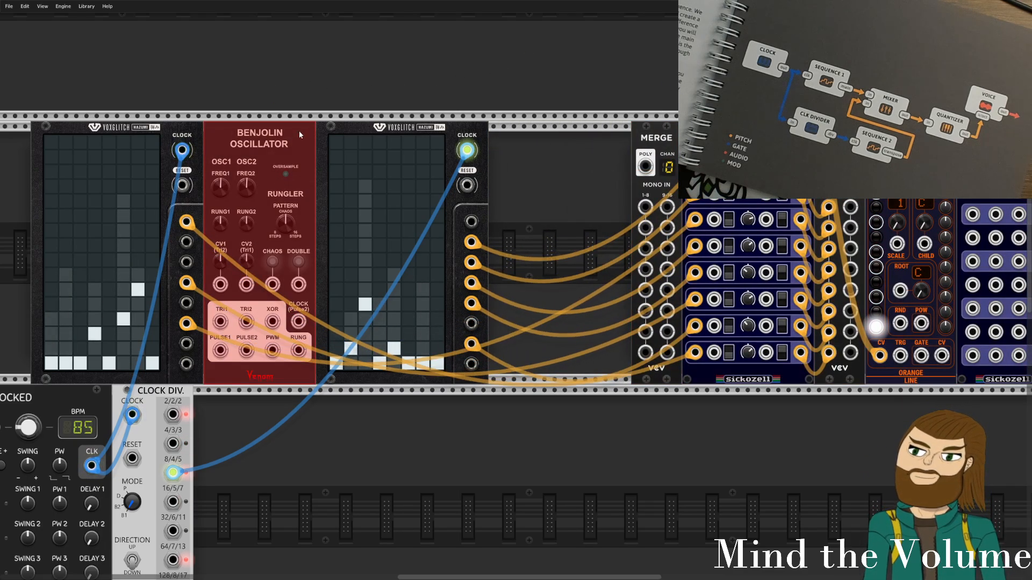
key(ctrl+v)
drag(547, 131, 520, 139)
click(628, 137)
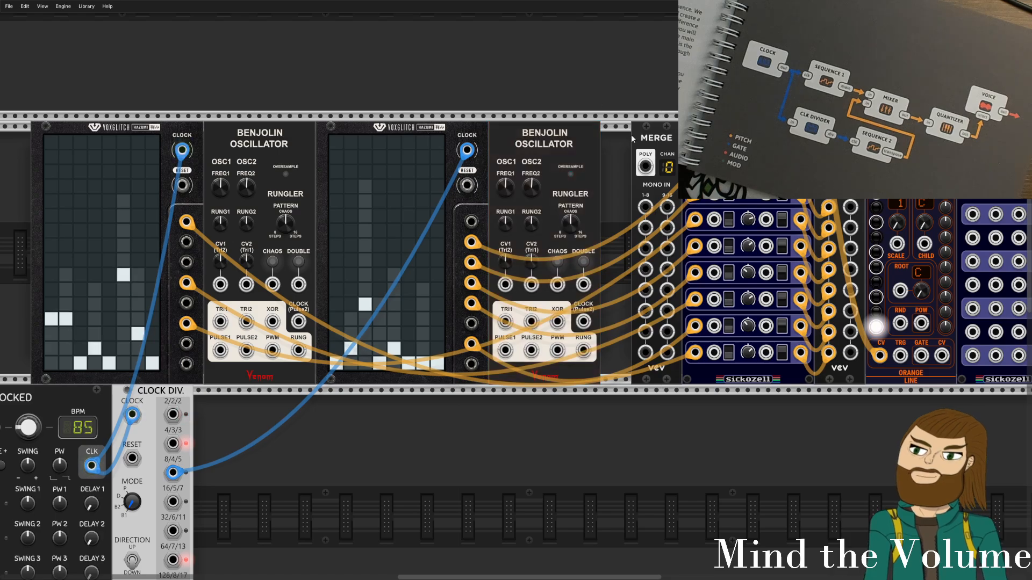
Delete the unpatched MERGE between the second Benjolin Oscillator and blender8, and move blender8 and its following modules flush against that Benjolin.
drag(622, 155, 994, 161)
drag(914, 161, 882, 161)
click(779, 80)
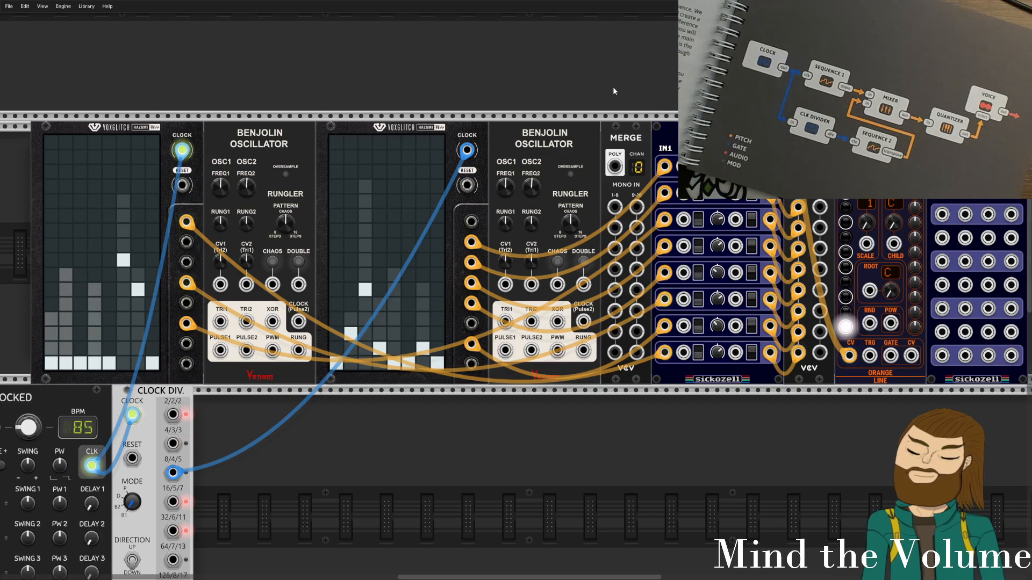
click(626, 186)
key(Delete)
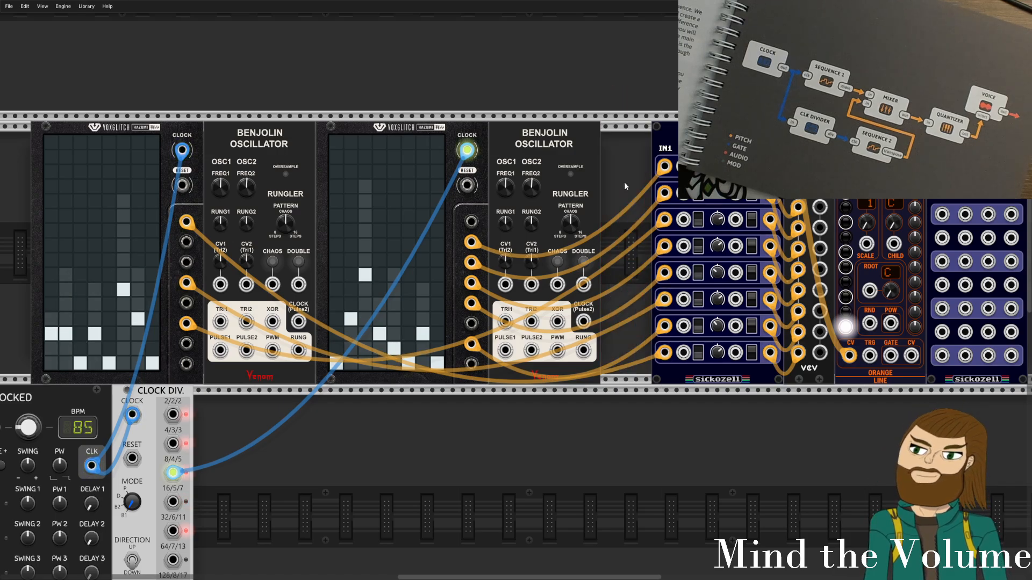
drag(636, 174, 959, 170)
drag(698, 182, 642, 184)
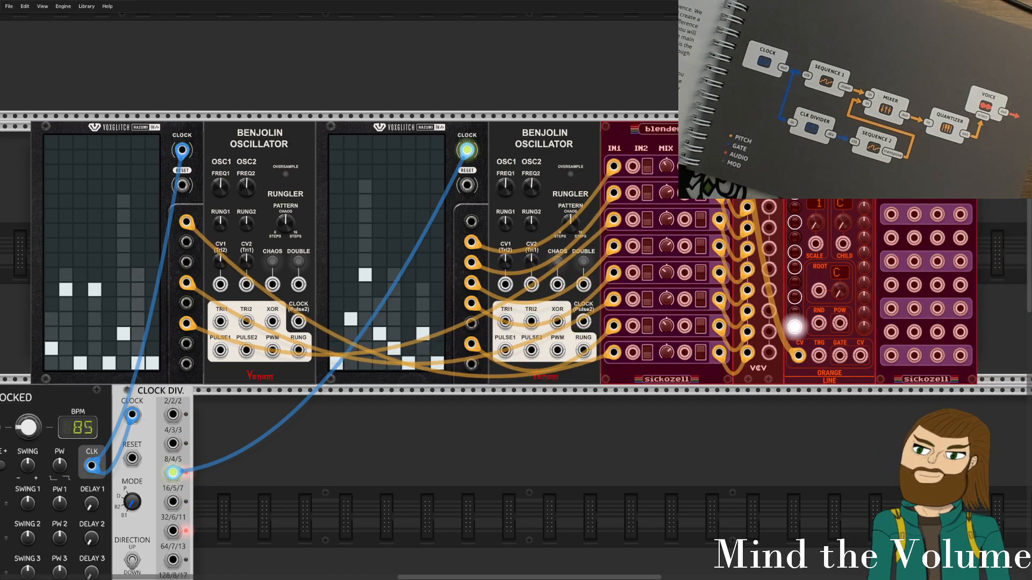
click(564, 201)
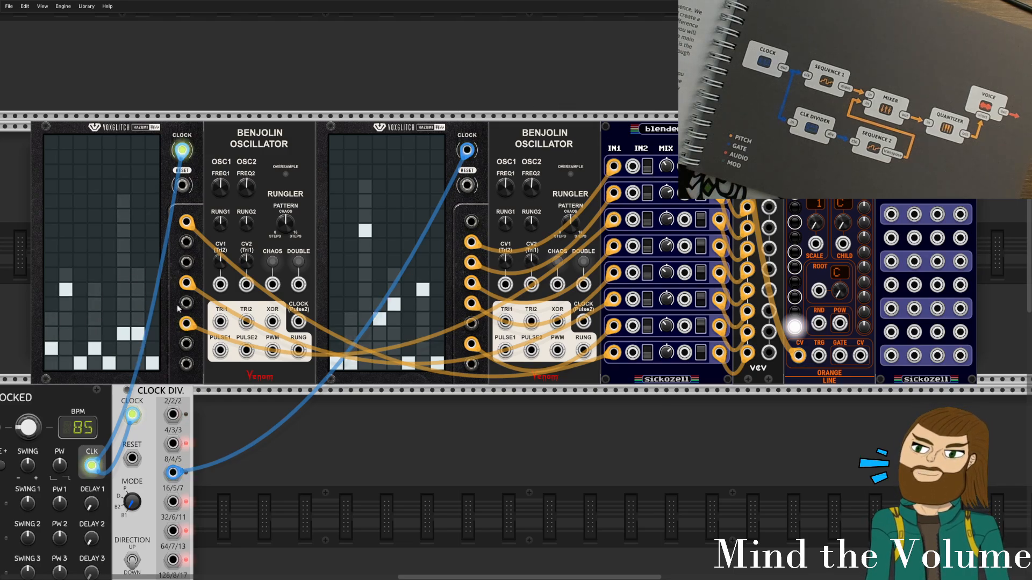
Clear the Sequencer tag filter in the module library and add a VCV MERGE module.
right_click(433, 93)
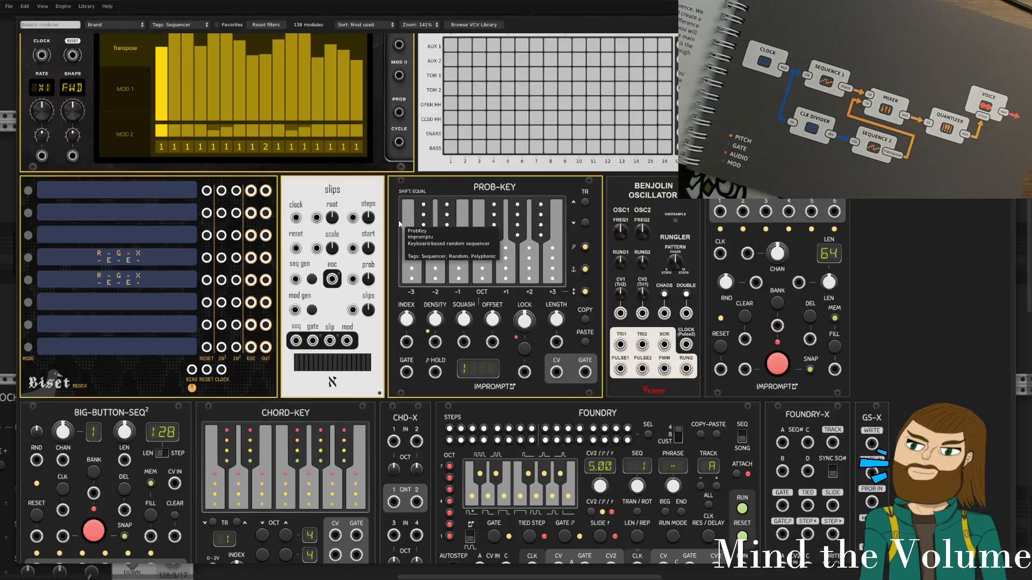
click(183, 25)
click(182, 30)
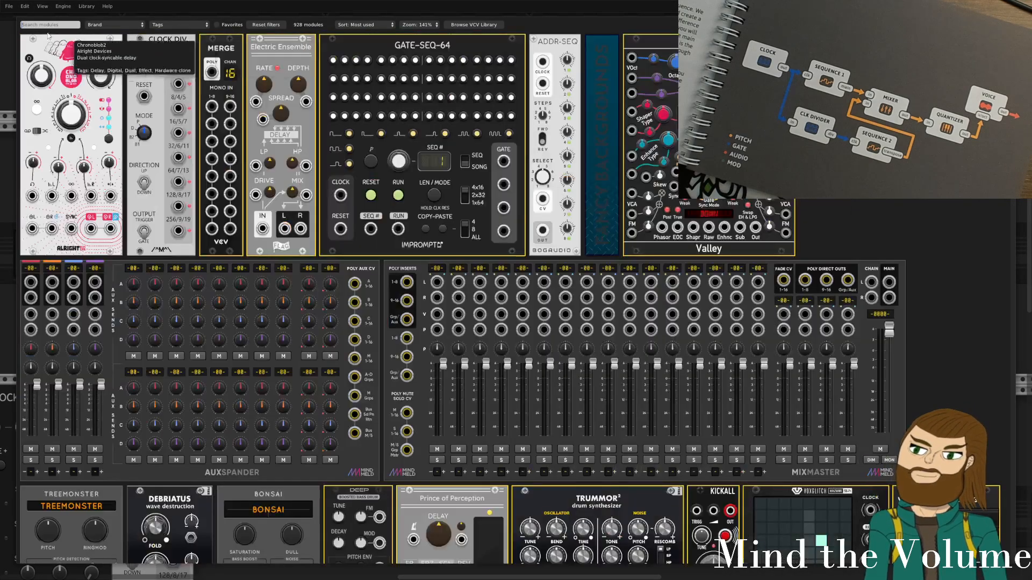
key(Escape)
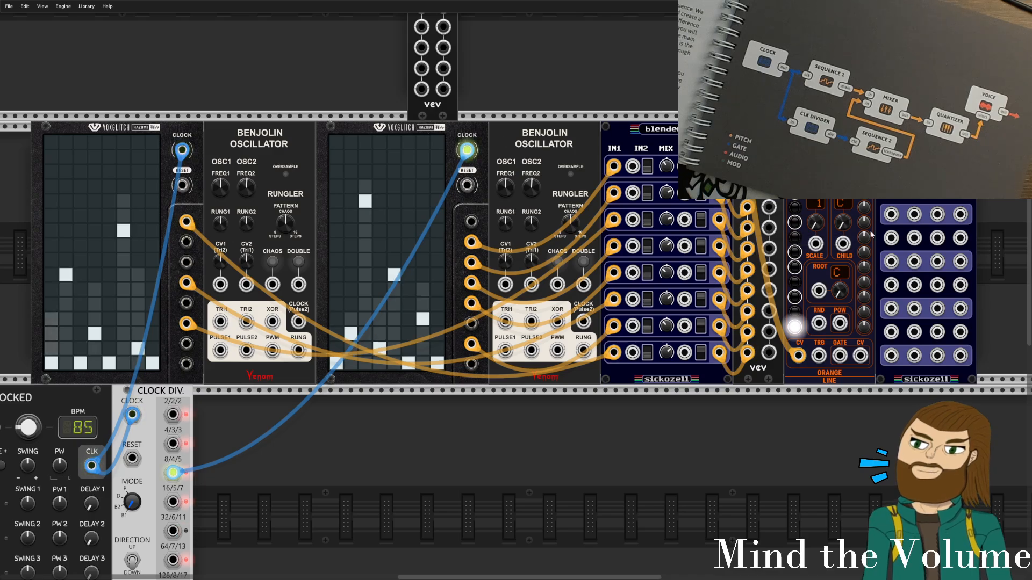
Place the new MERGE between the first Benjolin Oscillator and the second Hazumi, with the second Hazumi and its Benjolin flush against it.
drag(1001, 385, 511, 154)
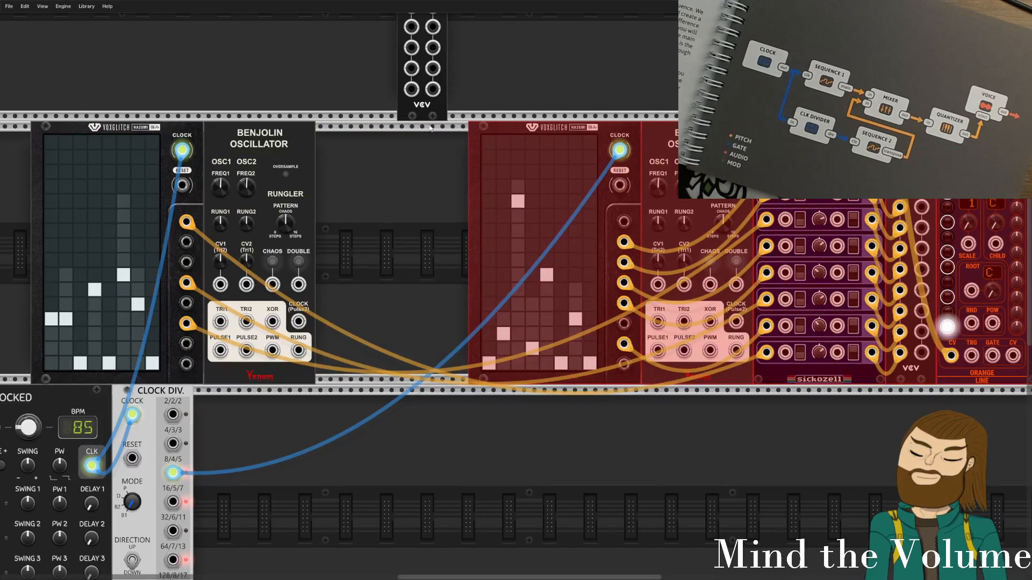
drag(433, 105, 341, 371)
click(540, 94)
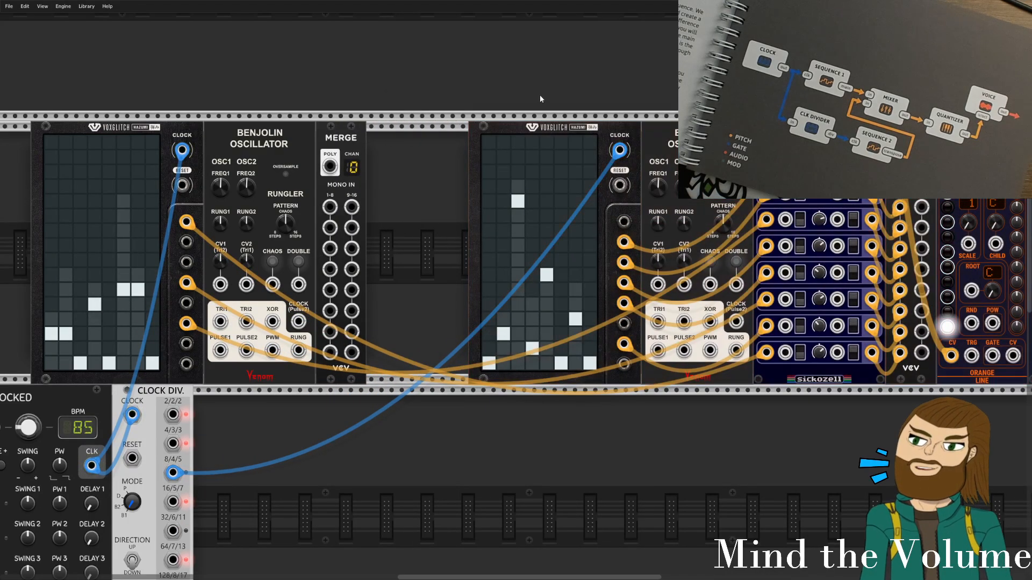
drag(403, 88, 555, 170)
click(499, 92)
Duplicate the MERGE for the second Hazumi and position each MERGE between its Hazumi and Benjolin Oscillator.
click(347, 169)
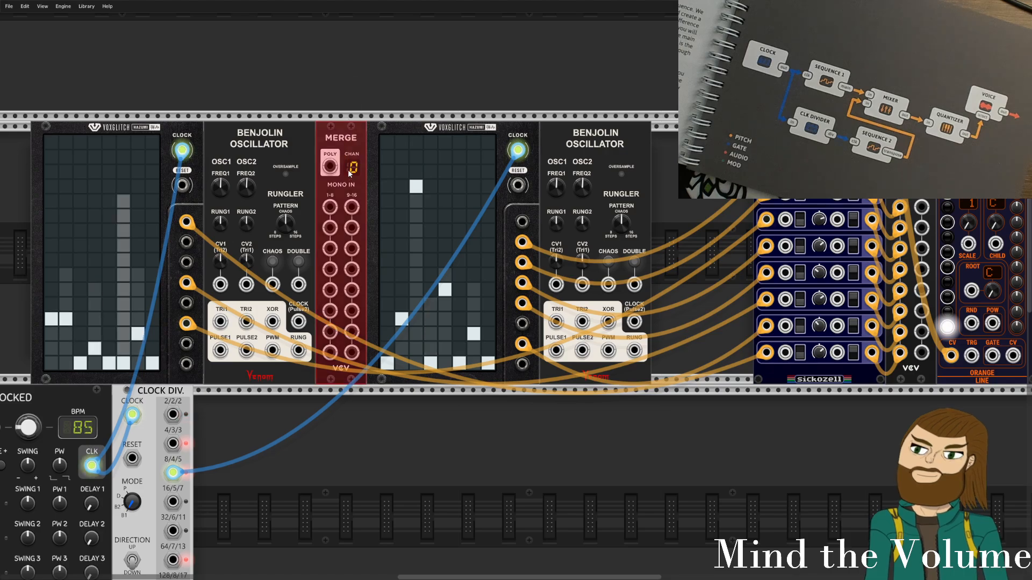
key(ctrl+v)
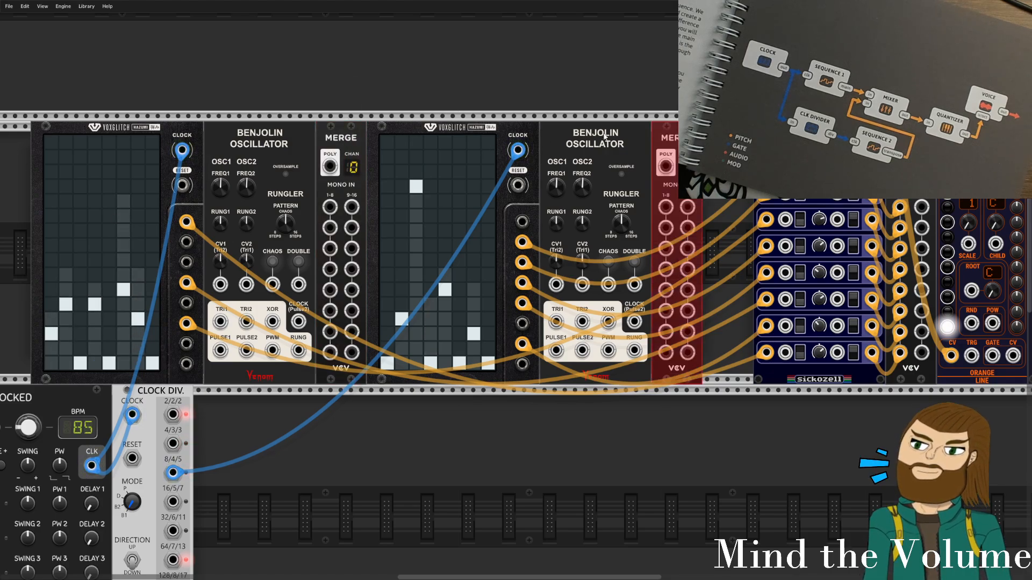
drag(604, 136, 655, 136)
drag(328, 137, 215, 137)
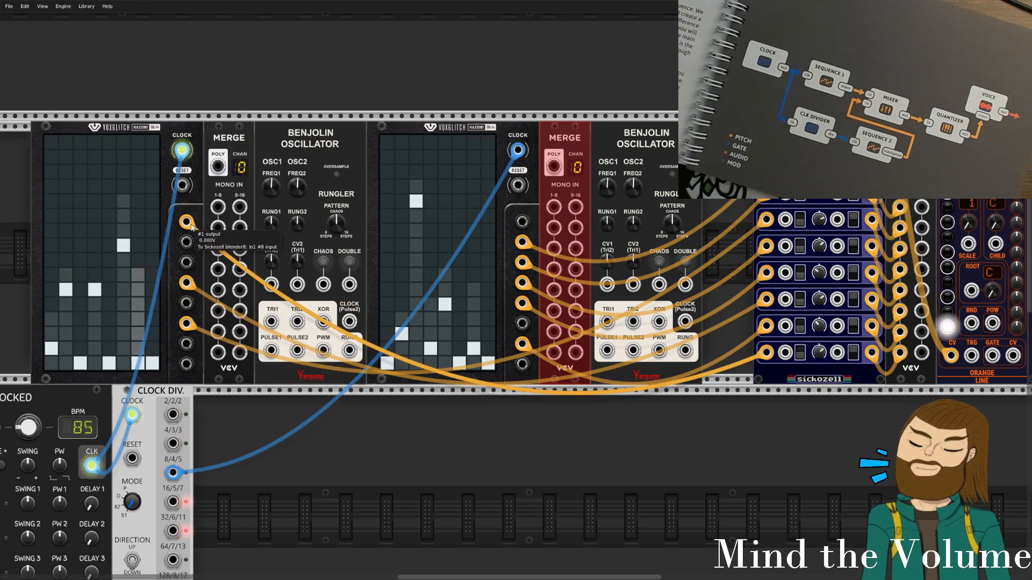
Repatch the first Hazumi's three output cables from blender8 into its MERGE's inputs 1-3, and patch that MERGE's POLY output to the Benjolin's CLOCK input.
drag(767, 353, 218, 207)
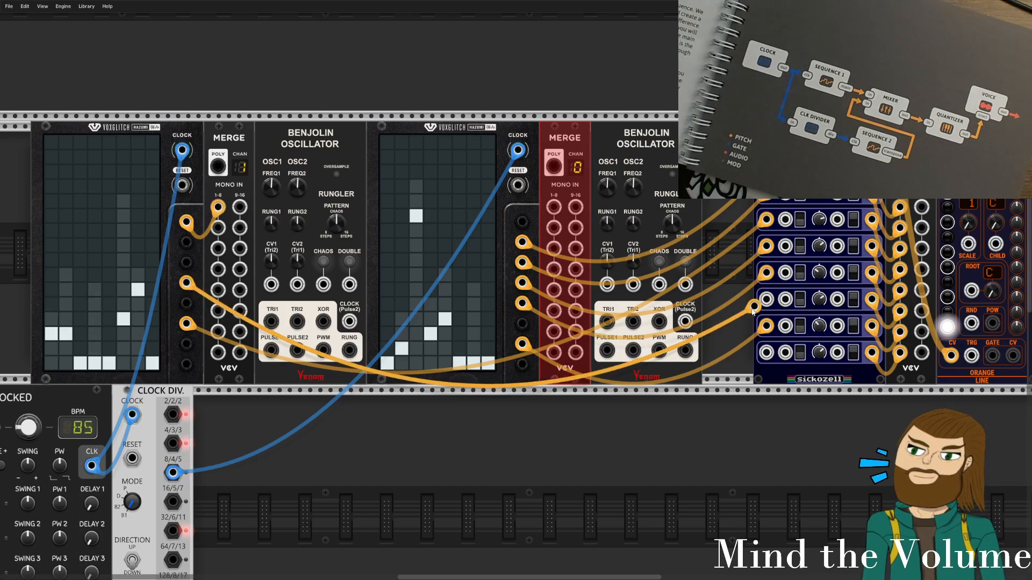
drag(188, 285, 219, 235)
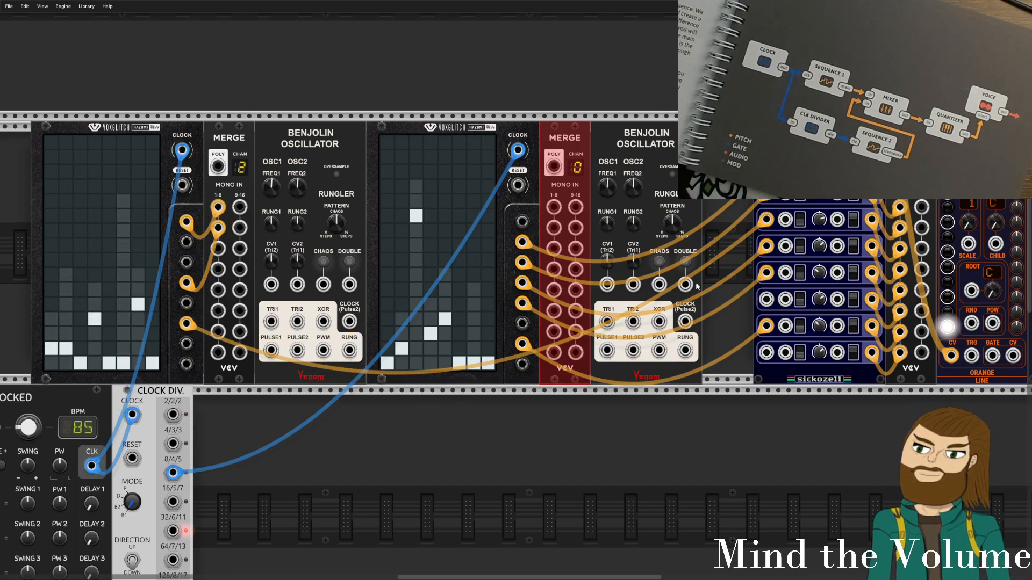
drag(766, 220, 217, 248)
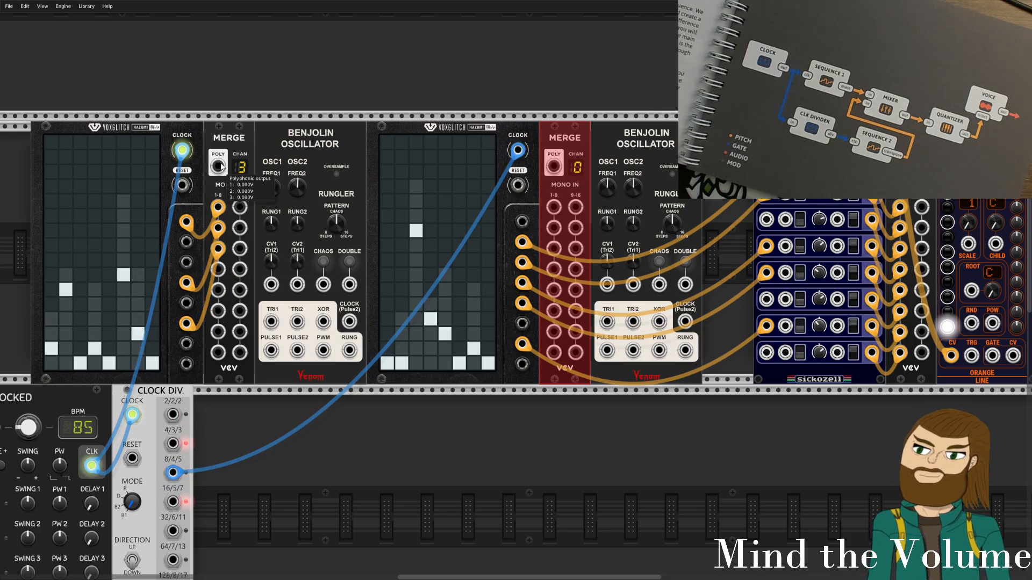
drag(219, 167, 347, 323)
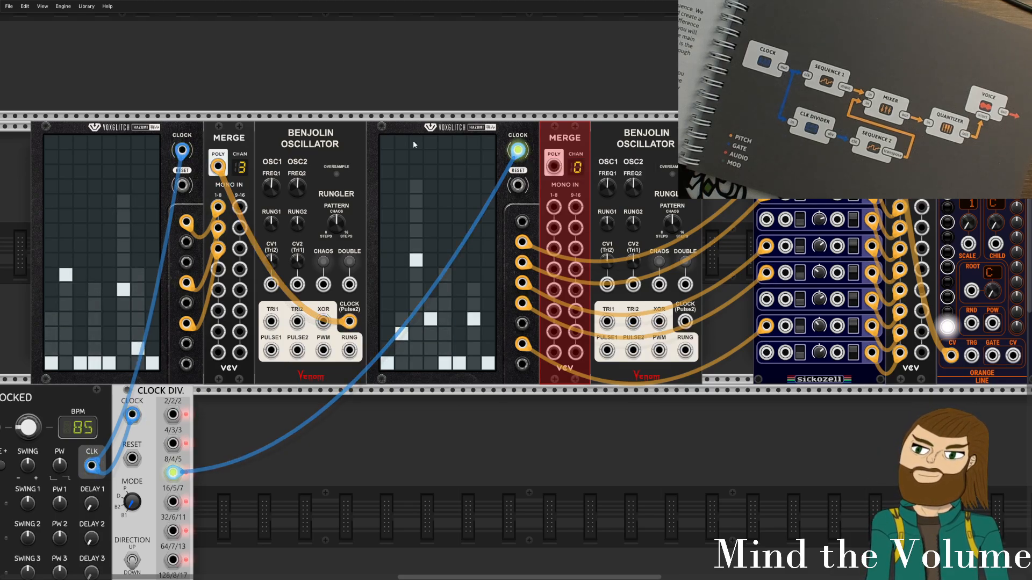
drag(767, 165, 555, 211)
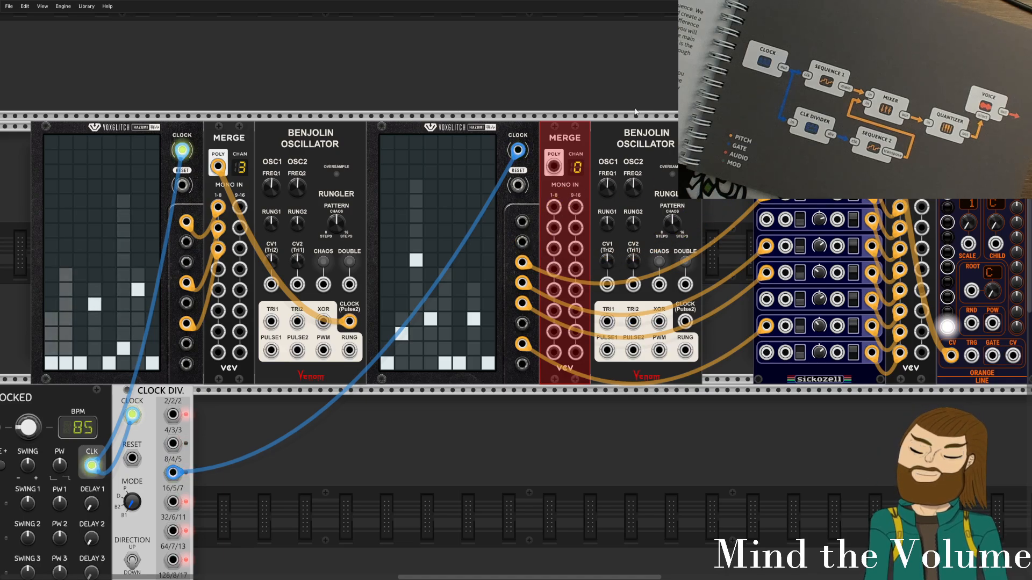
click(727, 178)
key(ctrl+z)
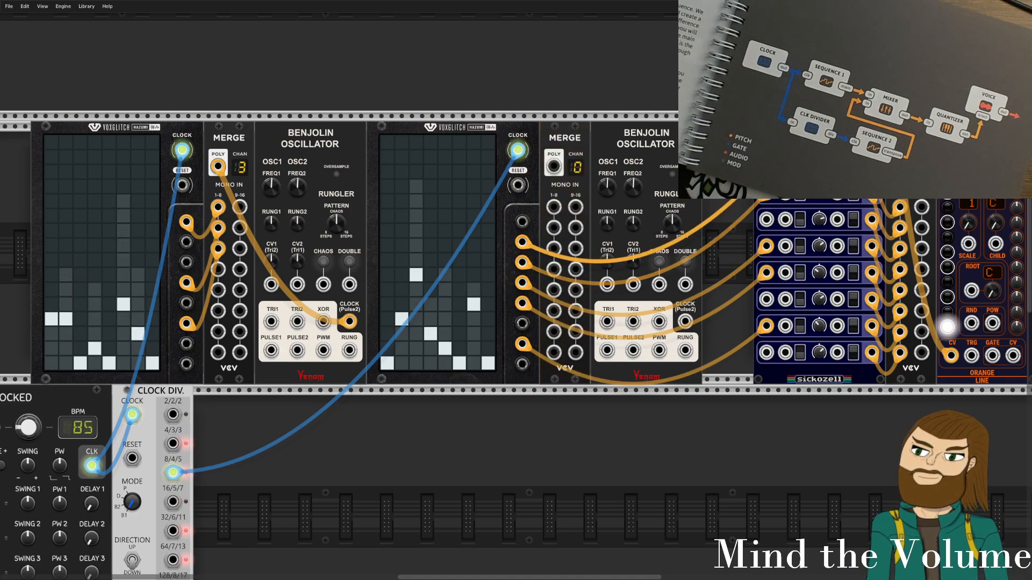
Repatch the second Hazumi's five output cables from blender8 into inputs 1-5 of the second MERGE.
drag(766, 165, 554, 208)
drag(766, 193, 554, 228)
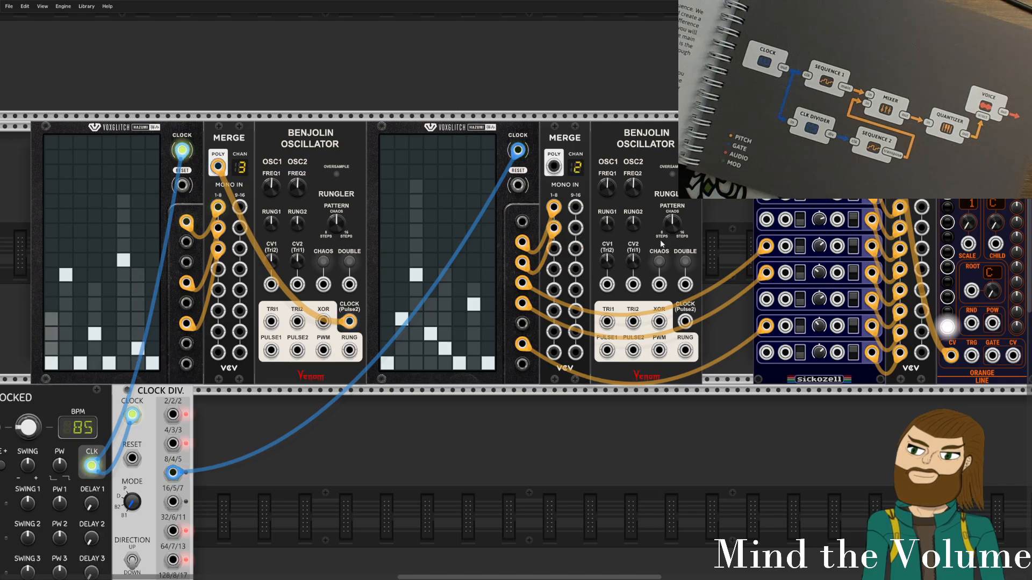
drag(766, 246, 554, 249)
drag(774, 285, 554, 270)
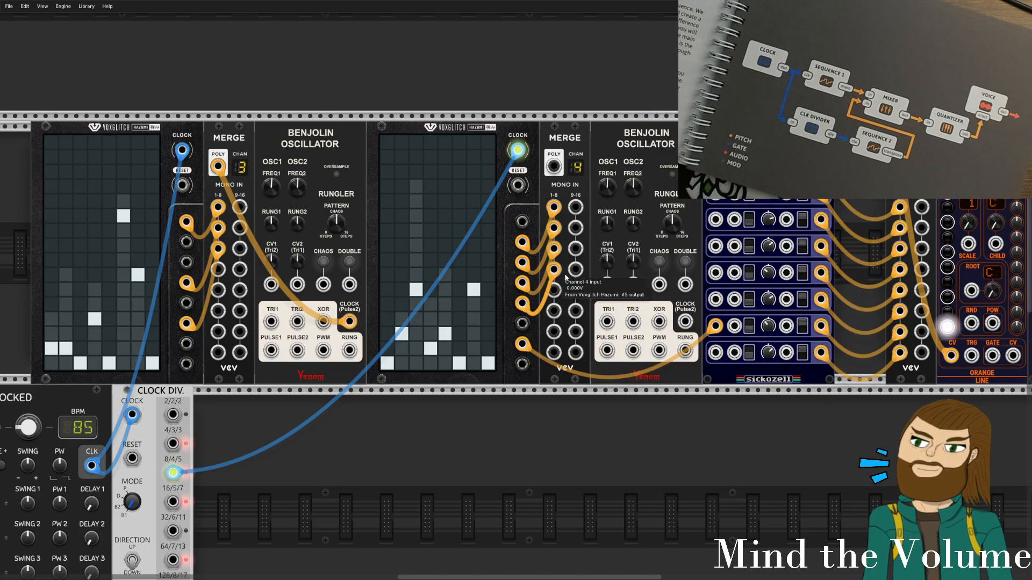
drag(714, 326, 577, 352)
drag(557, 294, 556, 295)
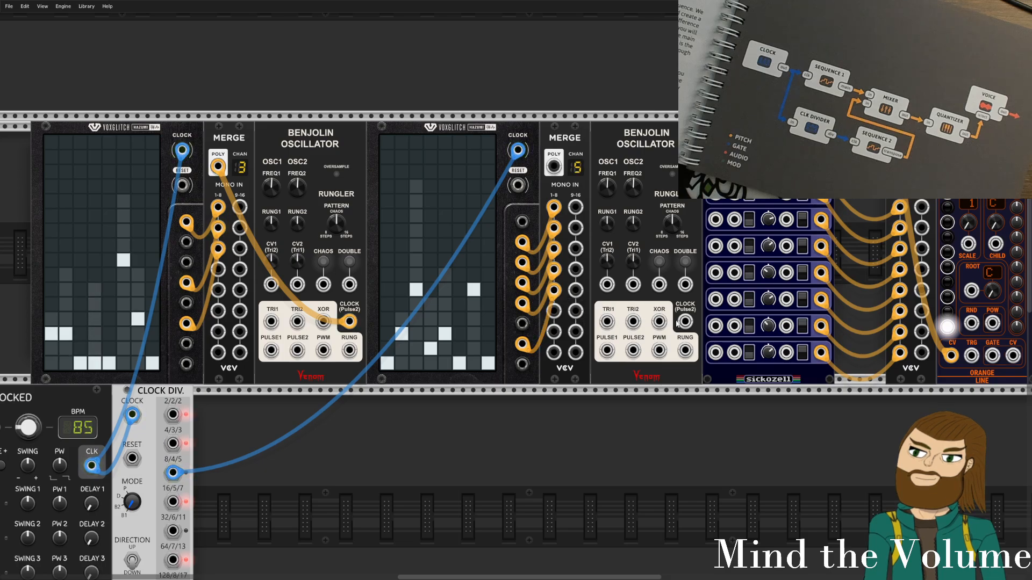
Replace blender8 with the four-input A-D MIXER from the library's Mixer tag, placed flush against the second Benjolin Oscillator.
click(771, 253)
key(Delete)
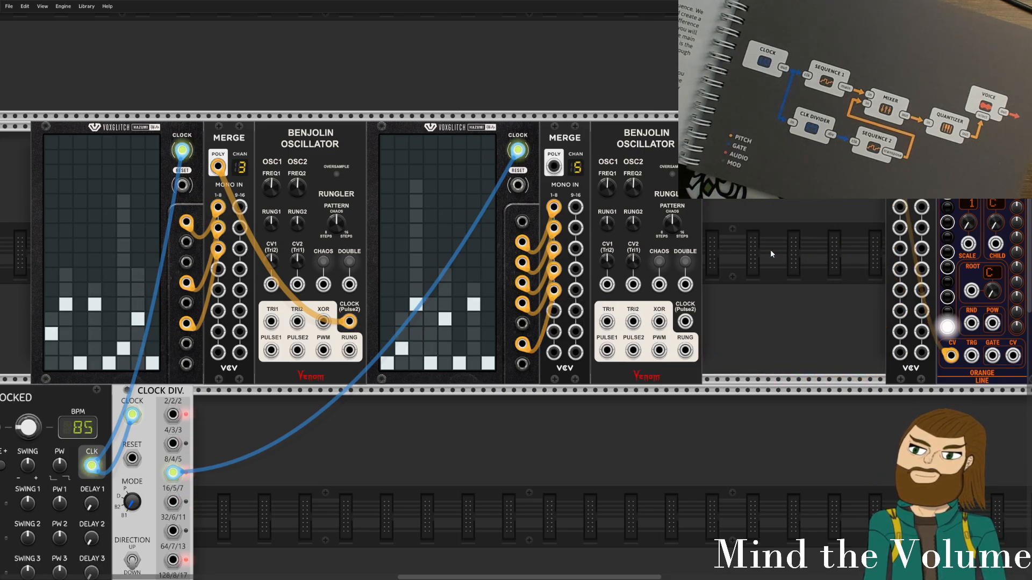
right_click(769, 249)
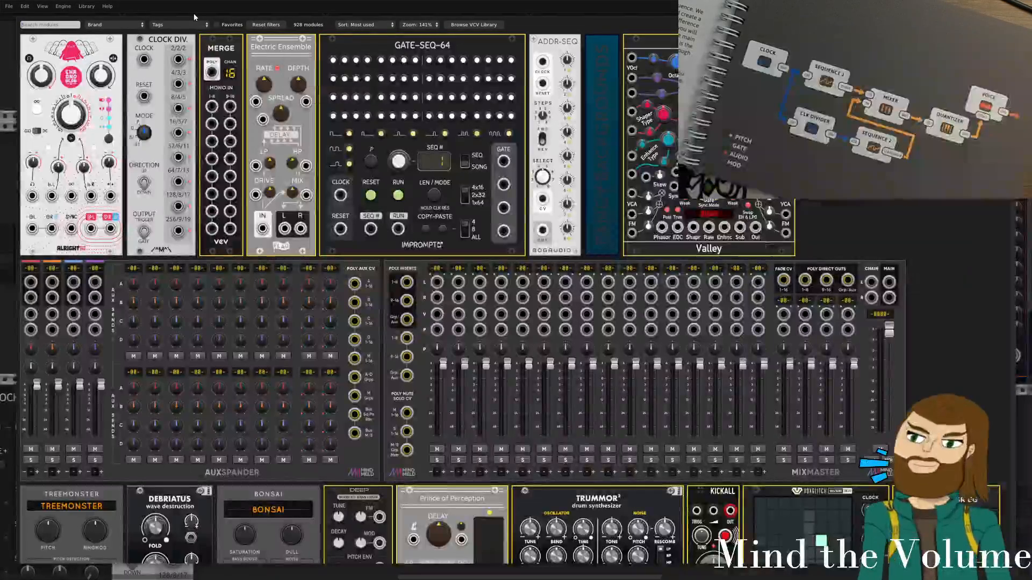
click(168, 28)
click(169, 34)
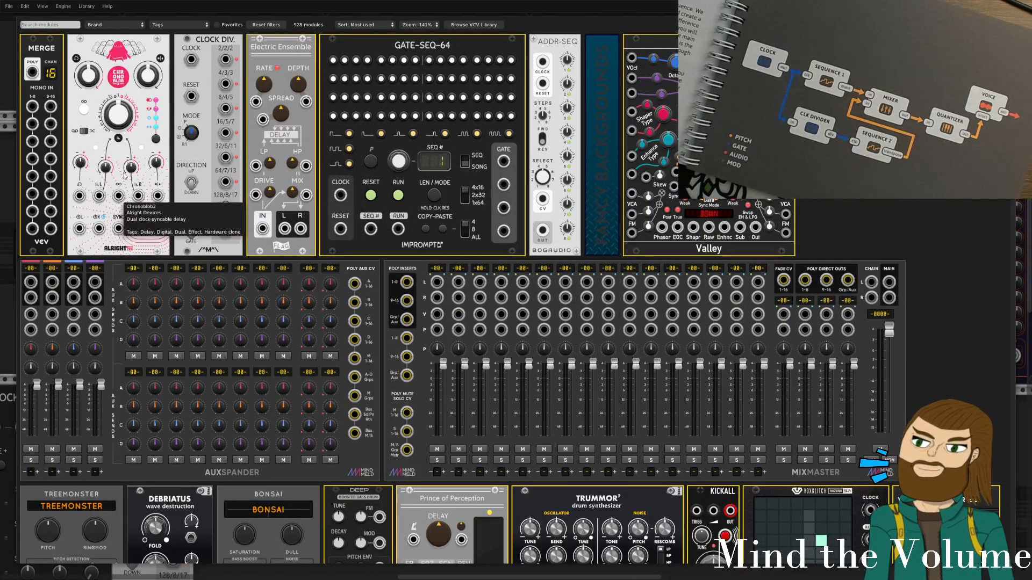
click(180, 24)
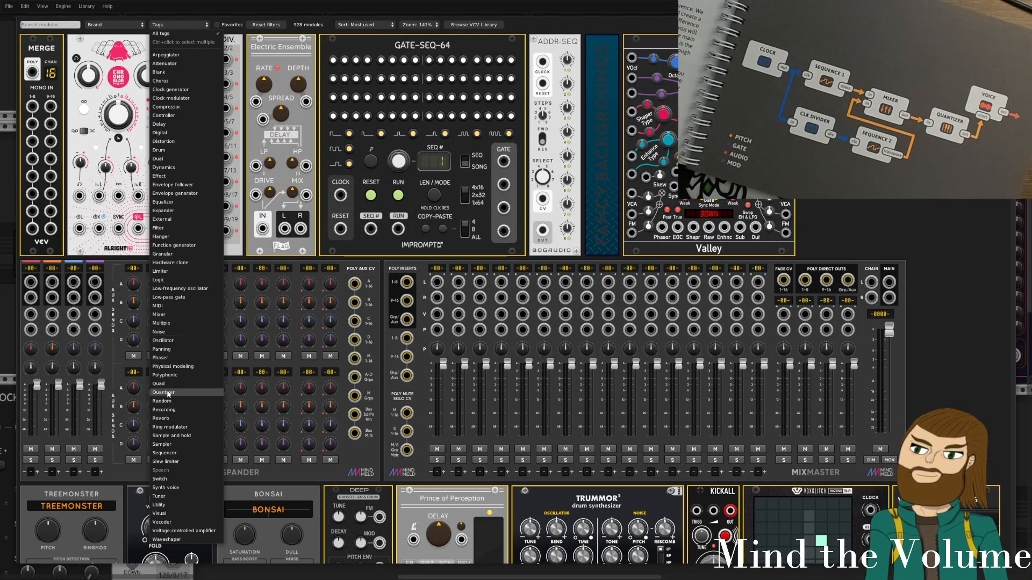
click(176, 315)
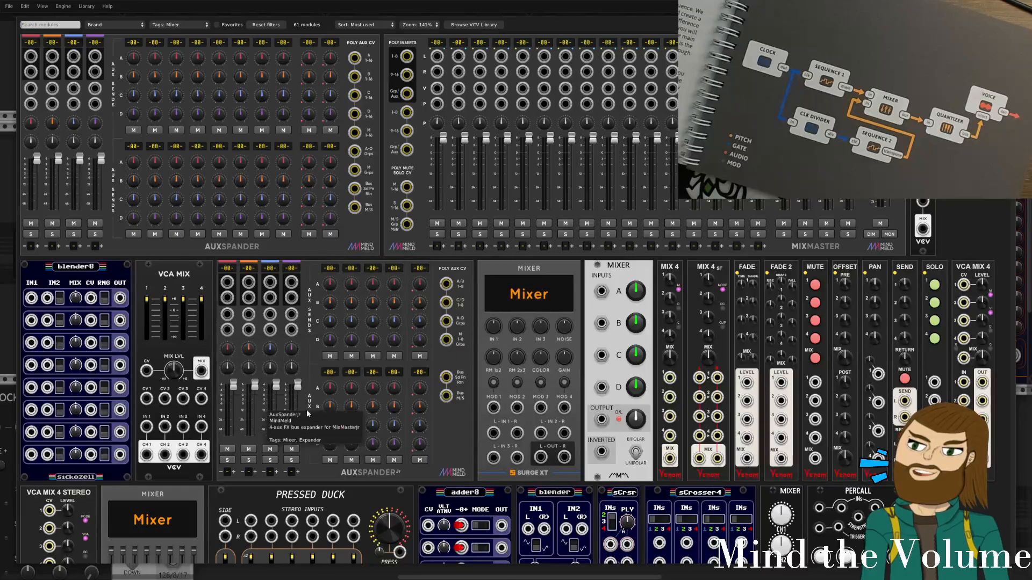
click(631, 305)
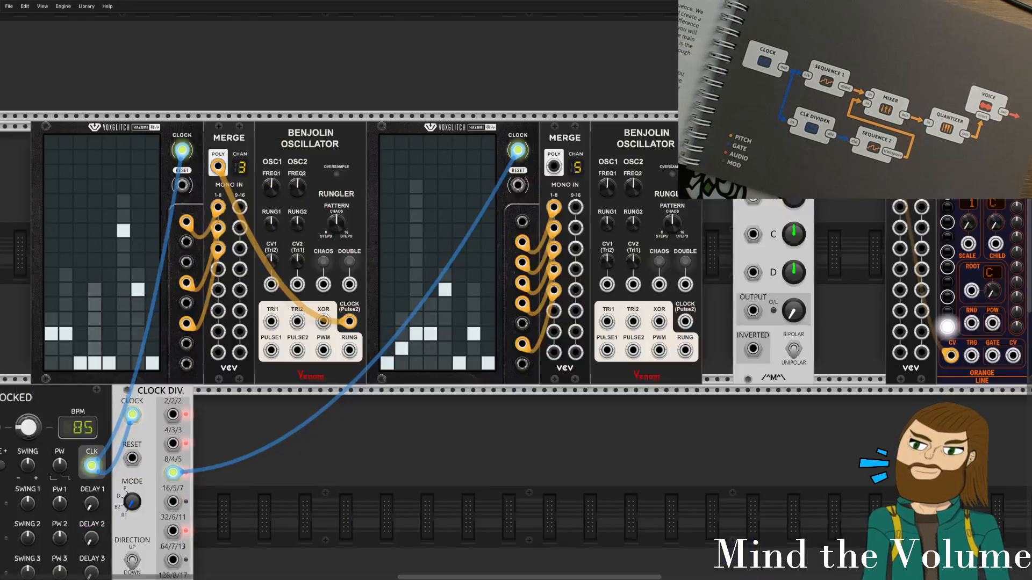
drag(820, 265, 737, 282)
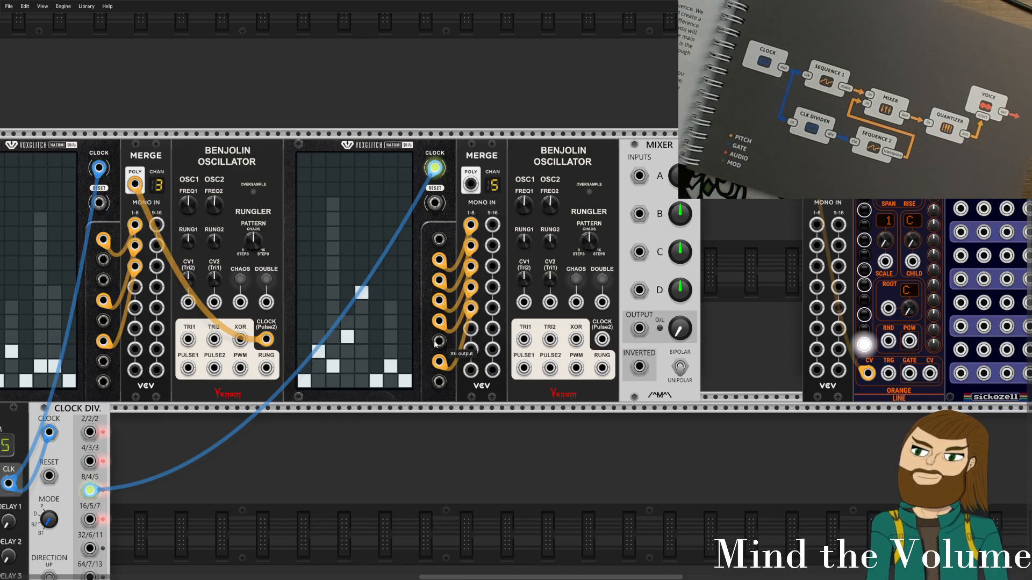
Patch the second MERGE's POLY output to the second Benjolin's CLOCK input and colour both Benjolin clock cables blue.
drag(470, 184, 602, 341)
key(3)
key(2)
key(4)
click(272, 337)
key(4)
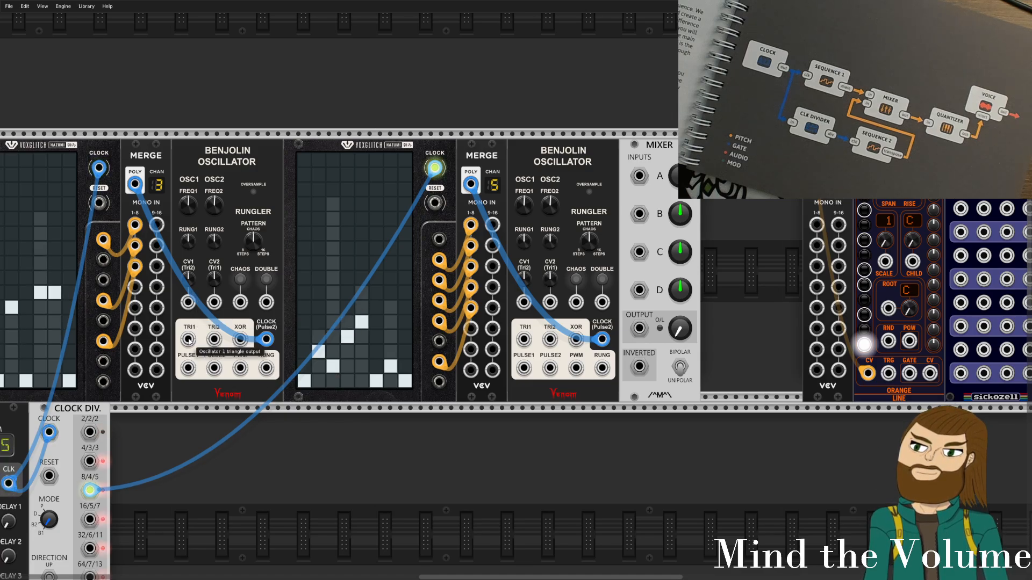
Patch the first Benjolin's TRI1 to MIXER input A and the second's TRI2 to input B, and delete the MERGE feeding the Mother quantizer.
drag(188, 339, 639, 176)
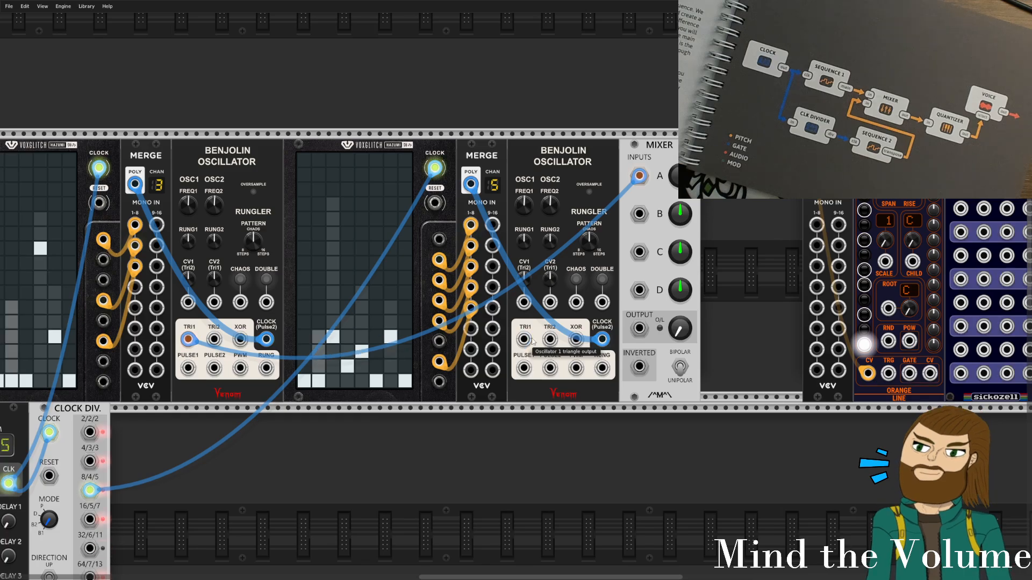
drag(550, 339, 639, 214)
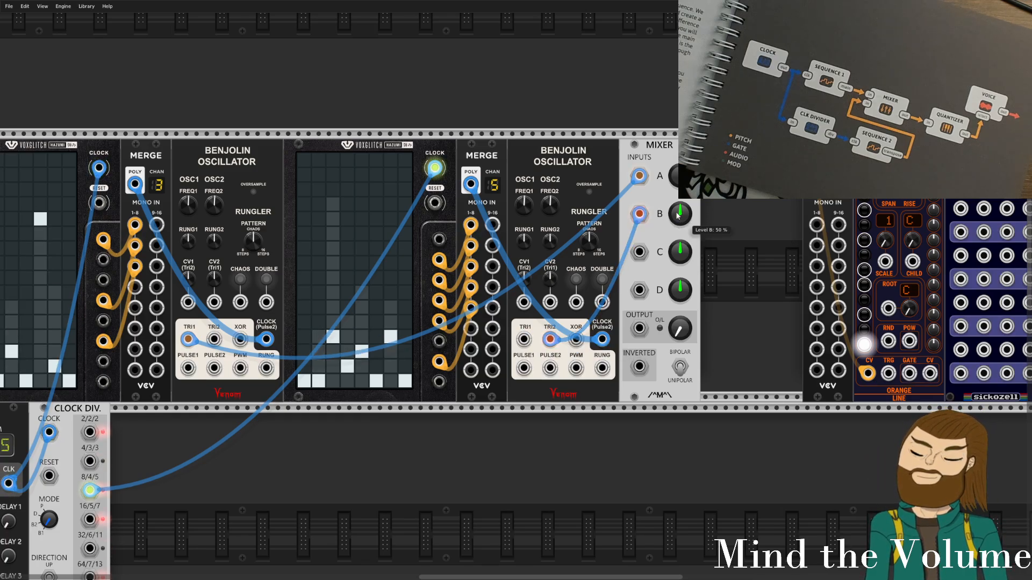
shift+click(827, 156)
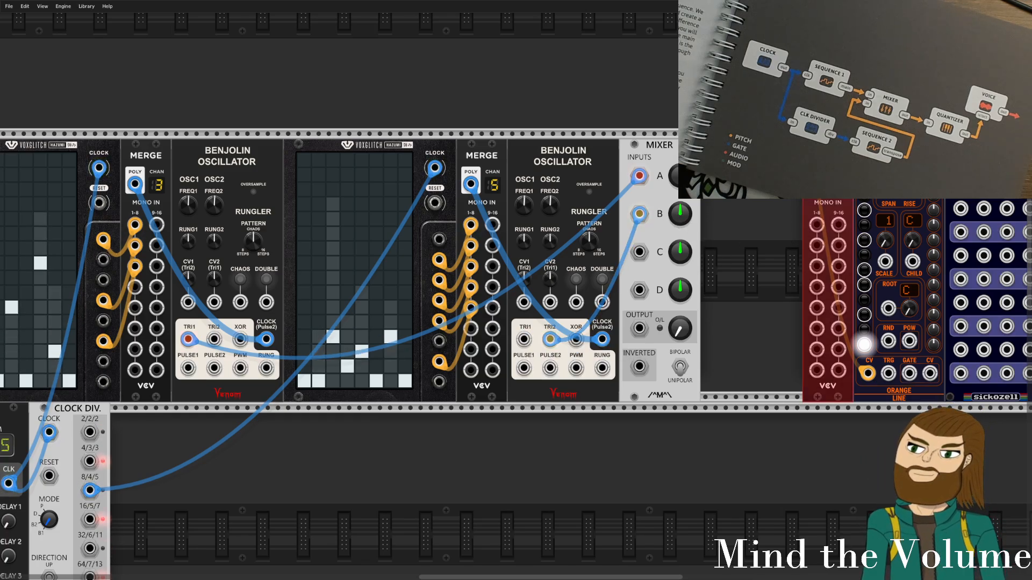
key(Delete)
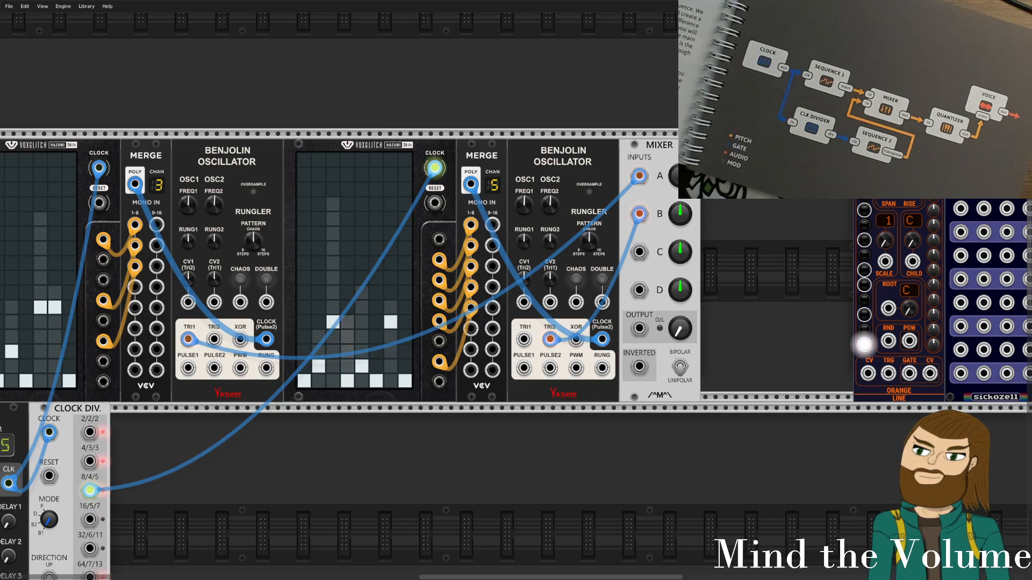
Place the Mother quantizer beside the MIXER and patch its CV from the MIXER's OUTPUT at full level and its TRG from CLOCKED's CLK.
drag(899, 161, 756, 162)
drag(643, 330, 725, 379)
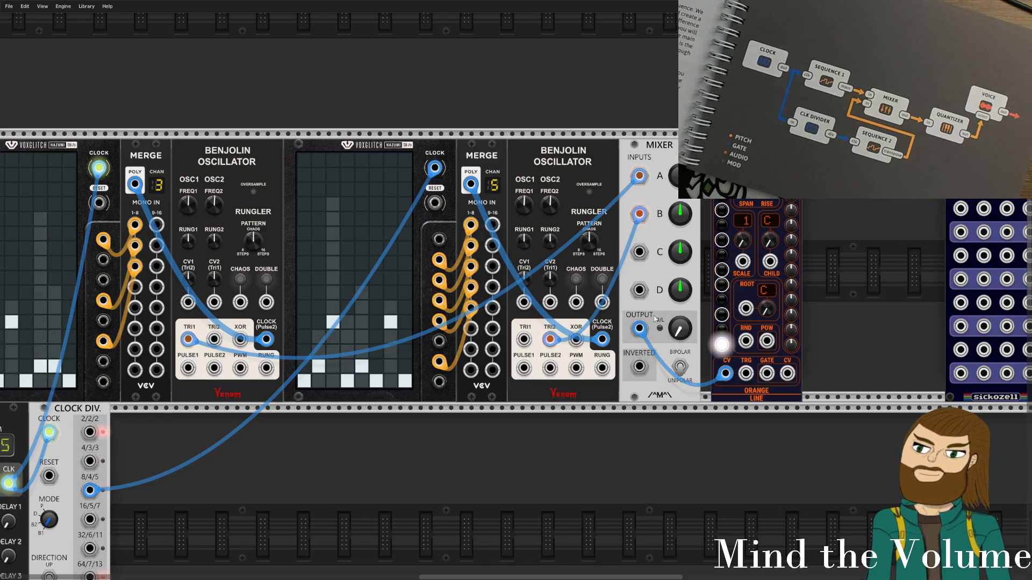
drag(678, 332, 679, 290)
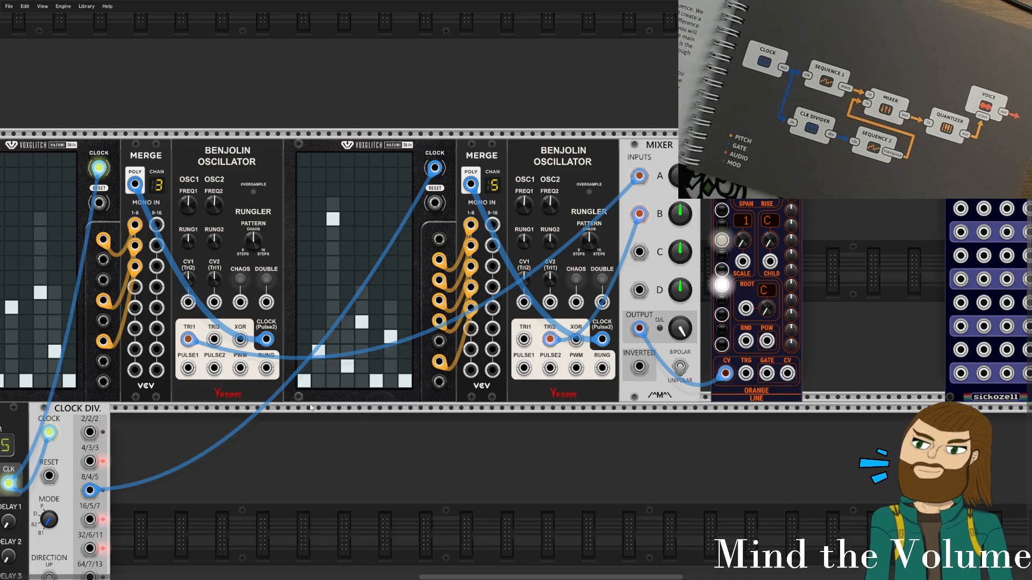
drag(111, 458, 246, 369)
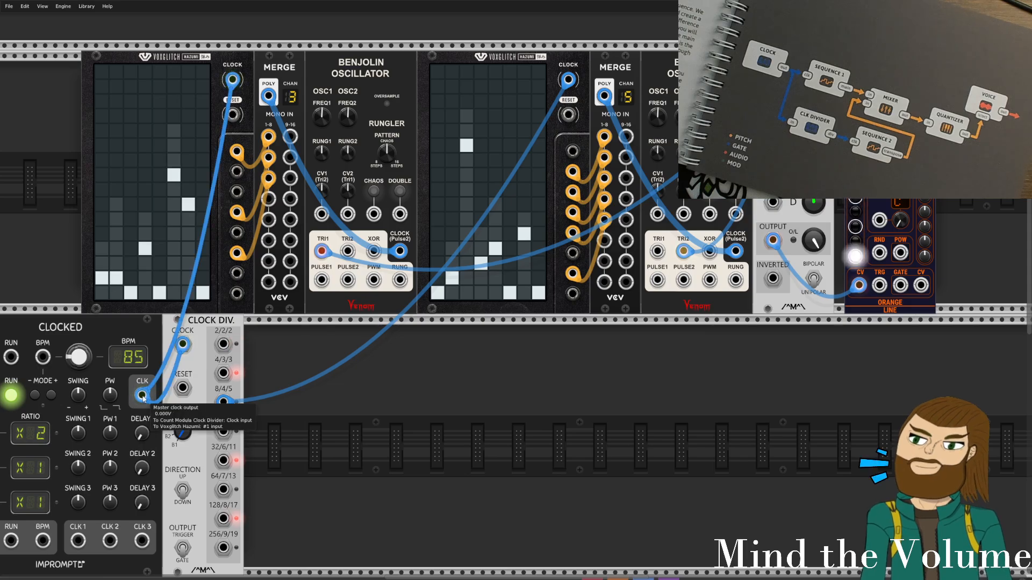
drag(142, 395, 879, 285)
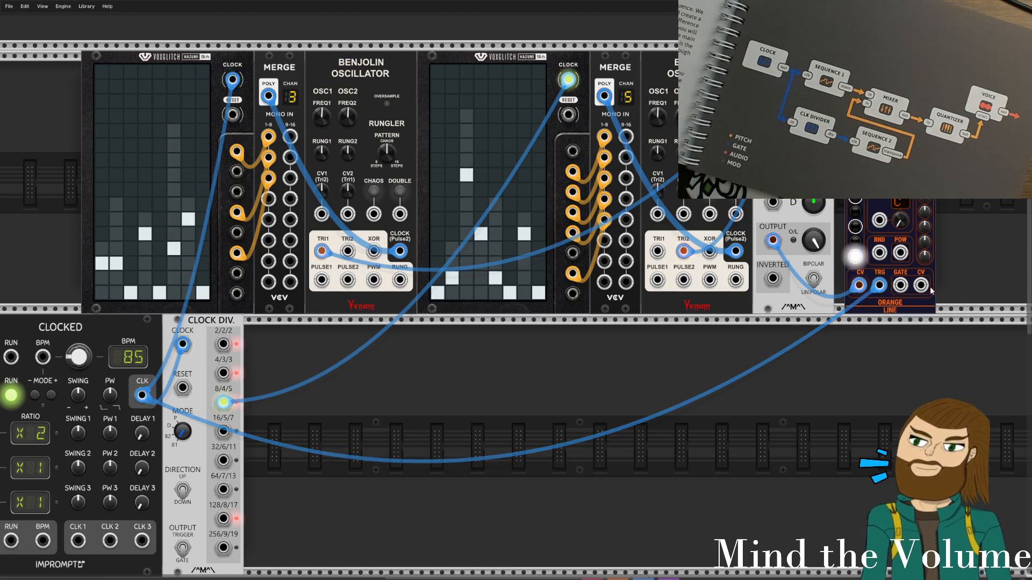
Add a Surge XT Modern VCO from the library's Oscillator tag in the empty row below the Mother quantizer.
right_click(688, 413)
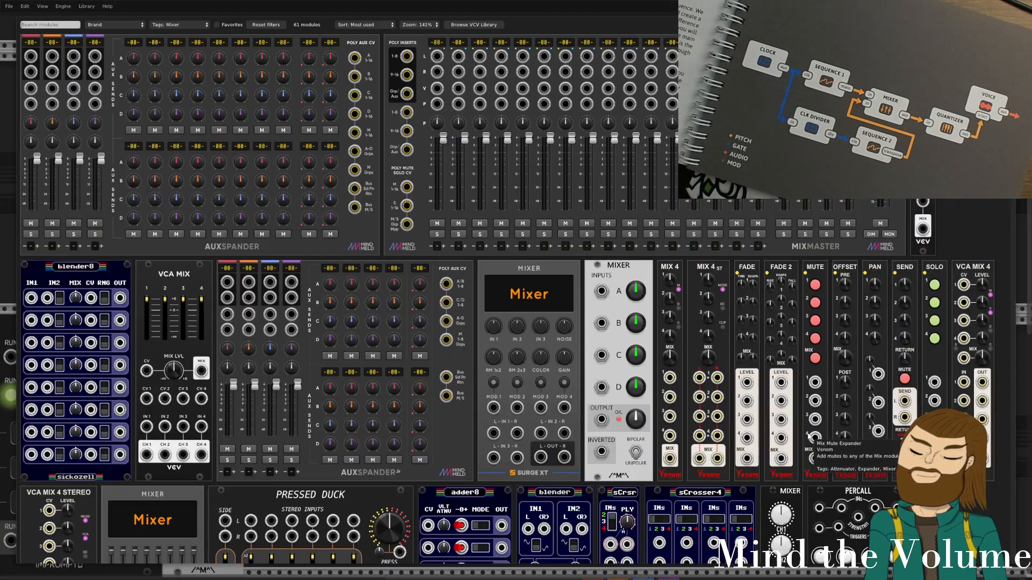
click(200, 25)
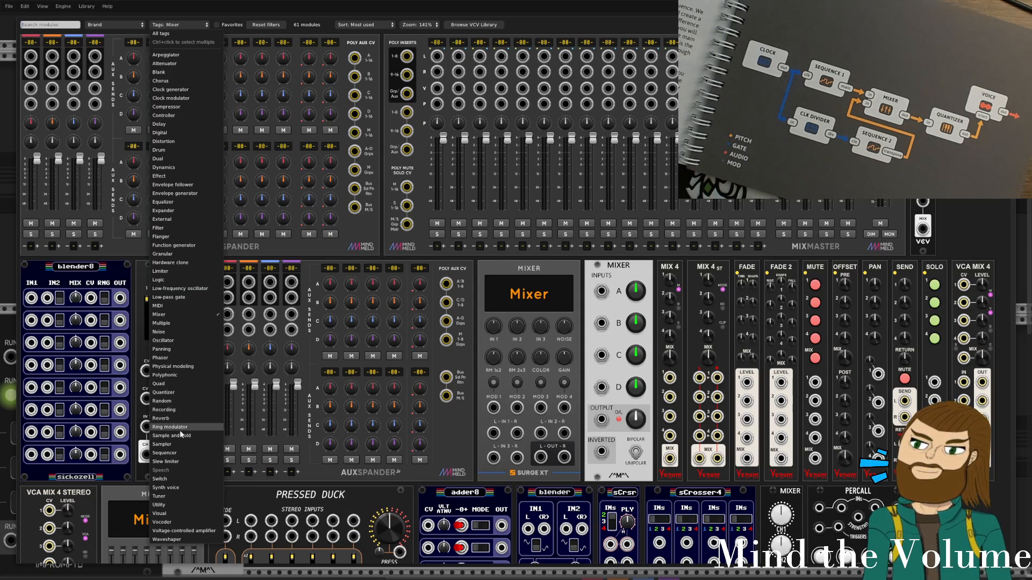
click(163, 341)
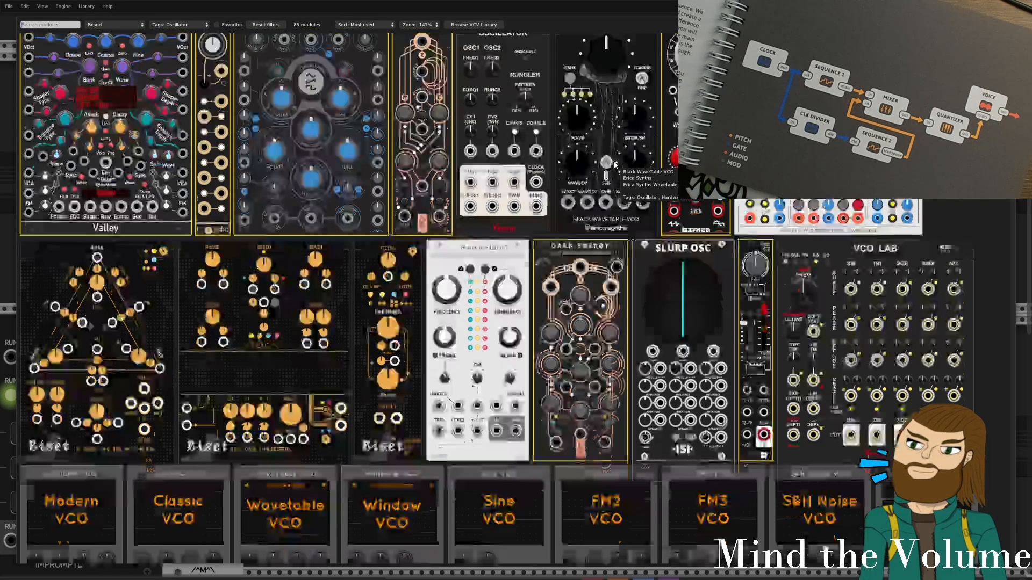
scroll(610, 170, down, 10)
scroll(610, 170, up, 3)
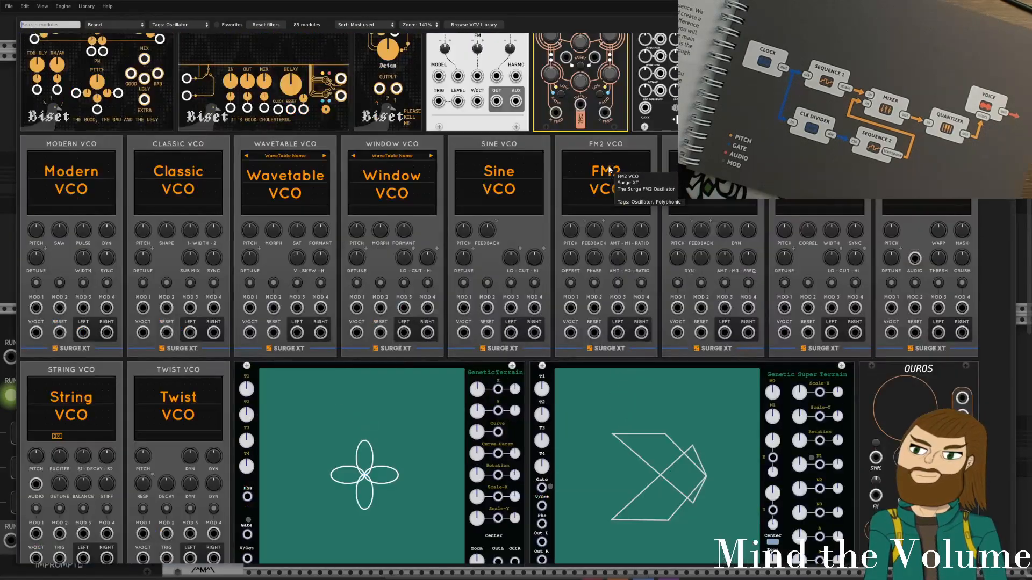
click(72, 180)
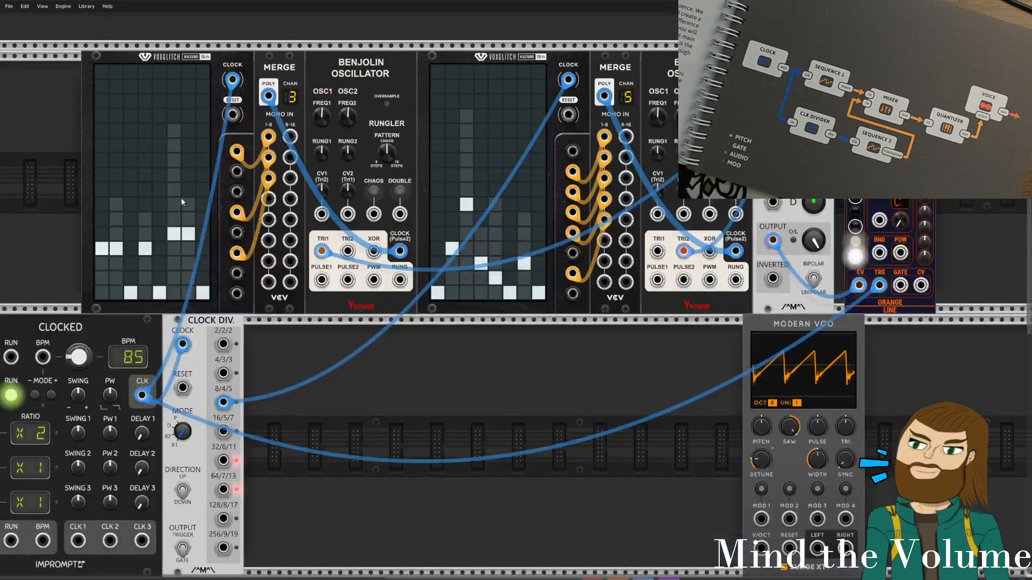
Patch the Mother quantizer's CV output to the Modern VCO's V/OCT input and colour the cable orange.
scroll(699, 306, down, 3)
drag(724, 240, 703, 246)
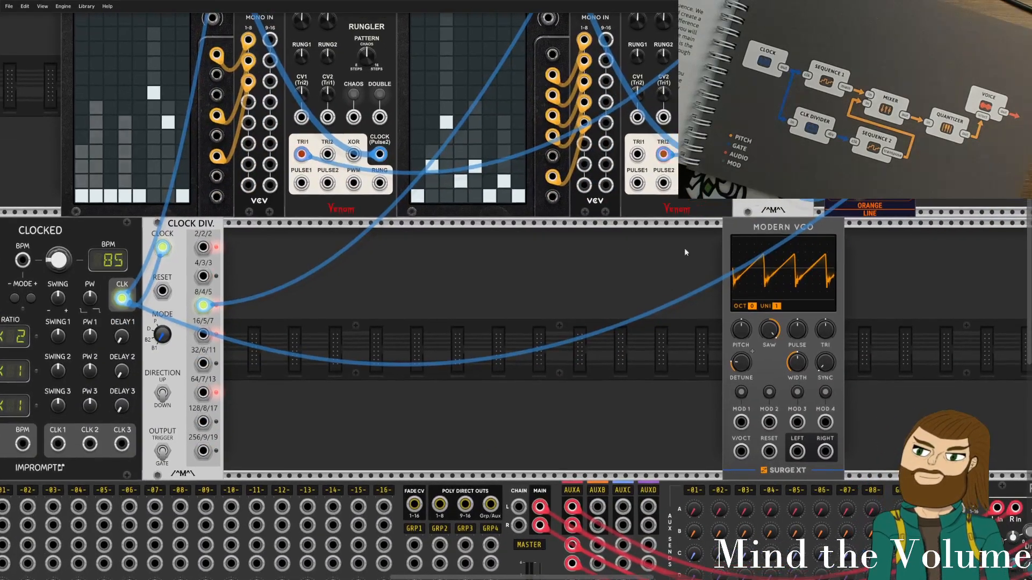
drag(874, 203, 740, 452)
key(2)
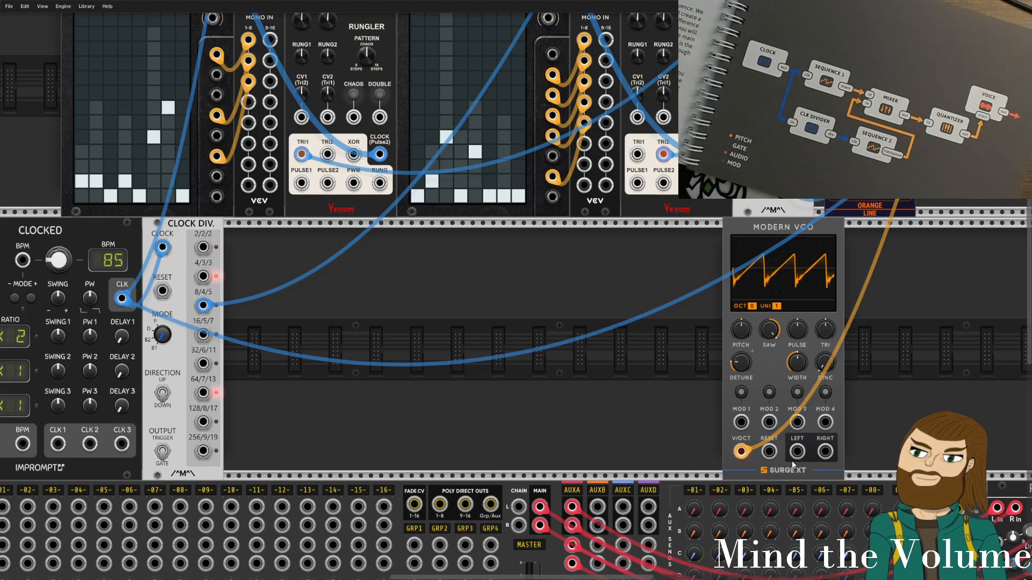
Patch the Modern VCO's LEFT and RIGHT outputs to the MixMaster channel 1 L and R inputs with red cables.
scroll(511, 434, down, 5)
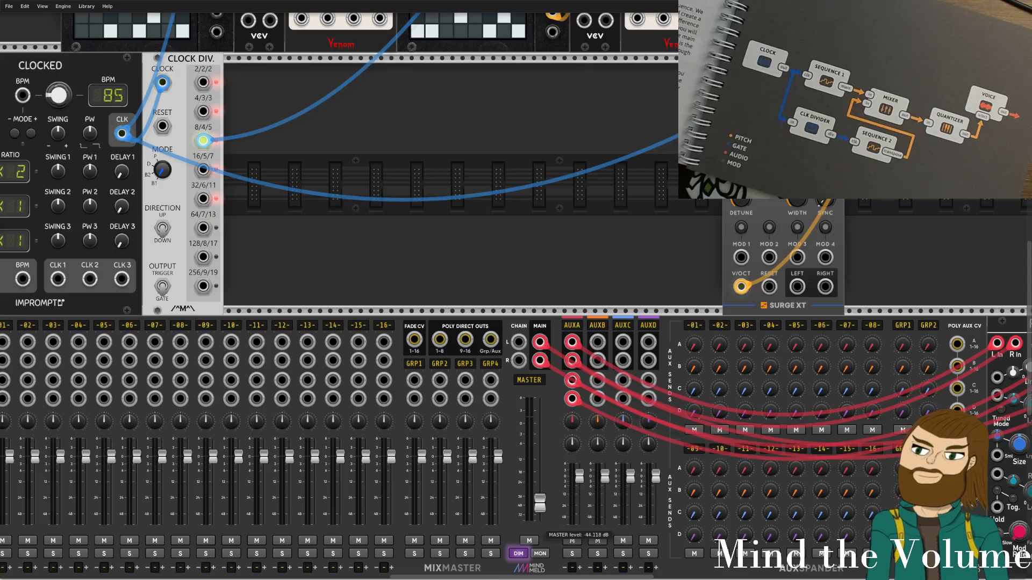
scroll(434, 259, left, 5)
scroll(433, 259, down, 2)
drag(987, 220, 190, 275)
key(1)
scroll(543, 202, right, 2)
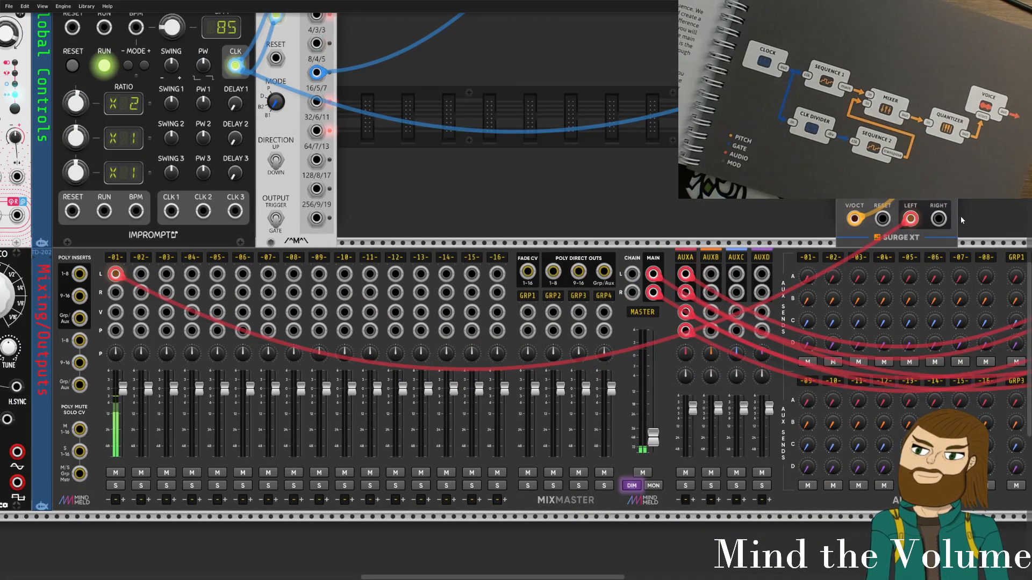
drag(938, 218, 119, 301)
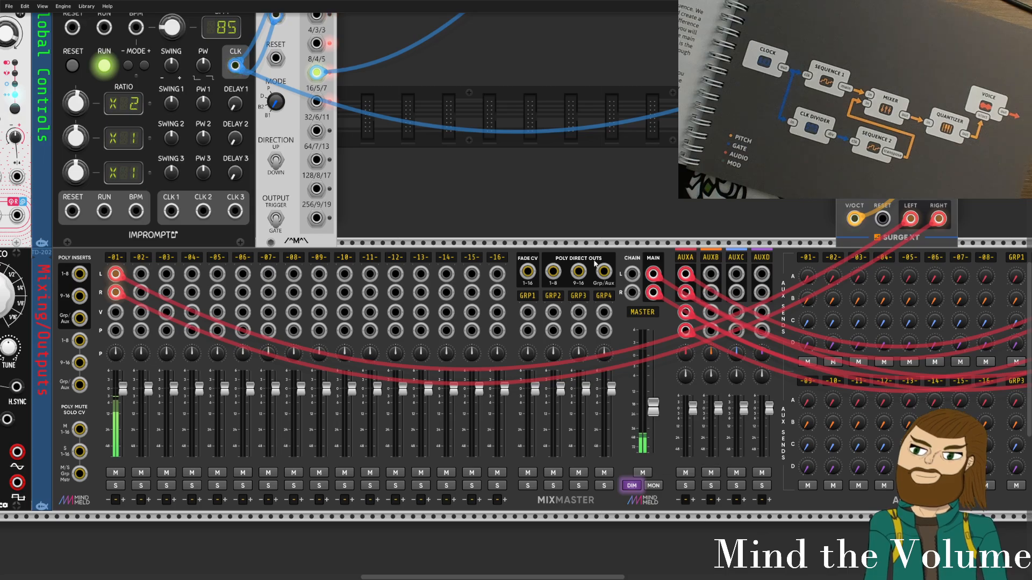
Raise the Modern VCO's unison voice count and set the MixMaster's master fader to about -20.7 dB.
scroll(594, 263, down, 6)
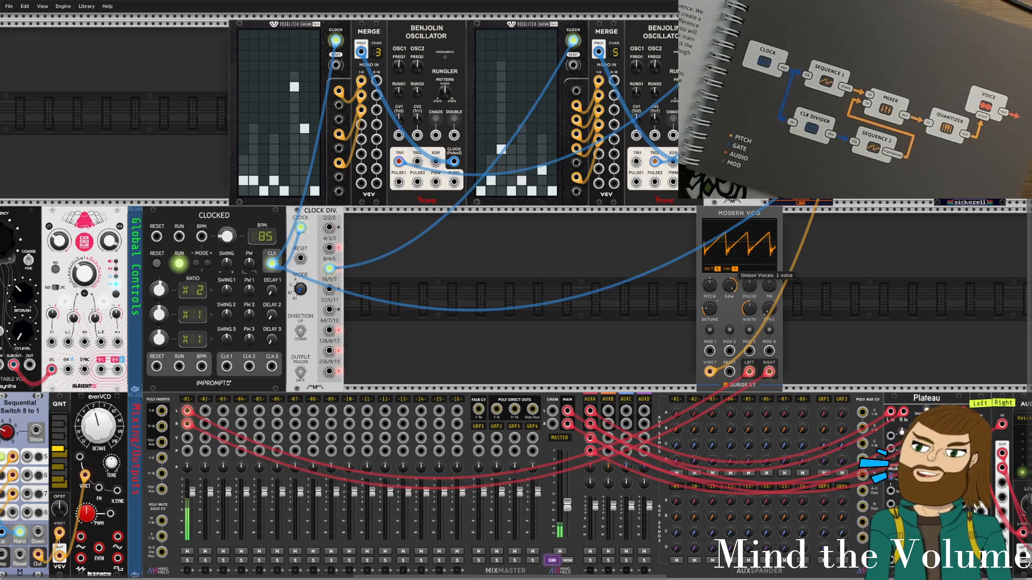
drag(734, 269, 734, 255)
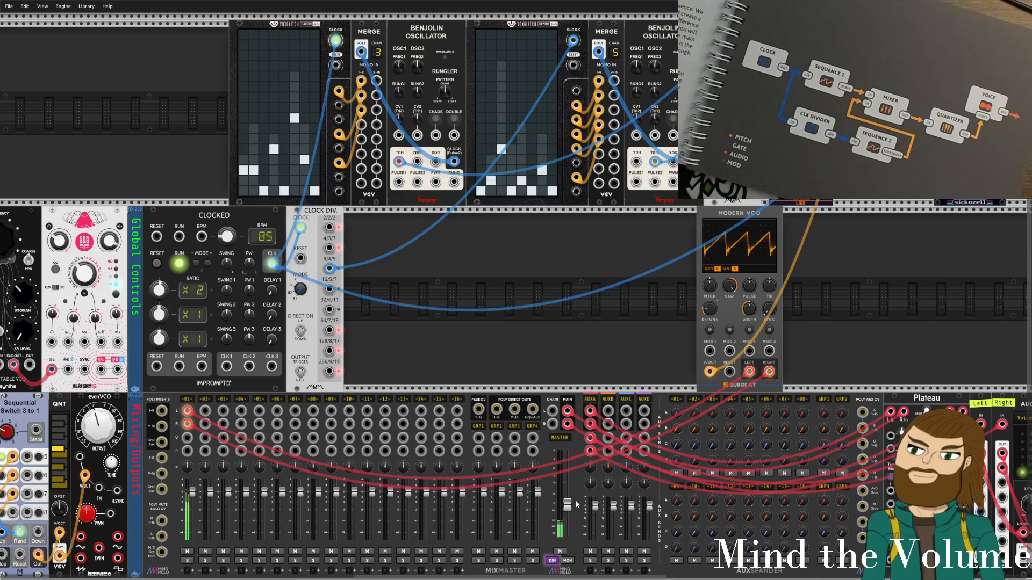
drag(566, 505, 571, 510)
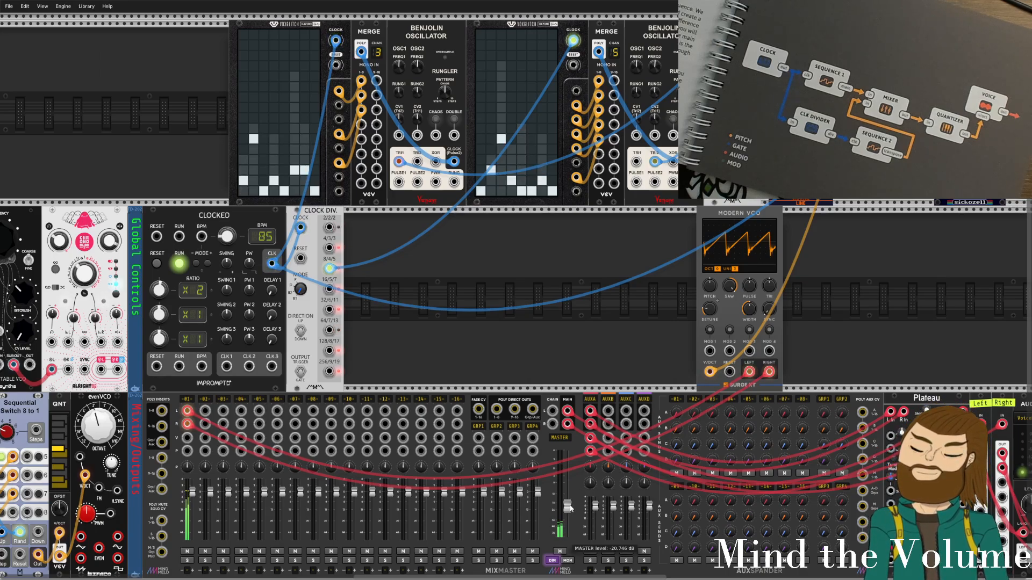
scroll(504, 248, up, 2)
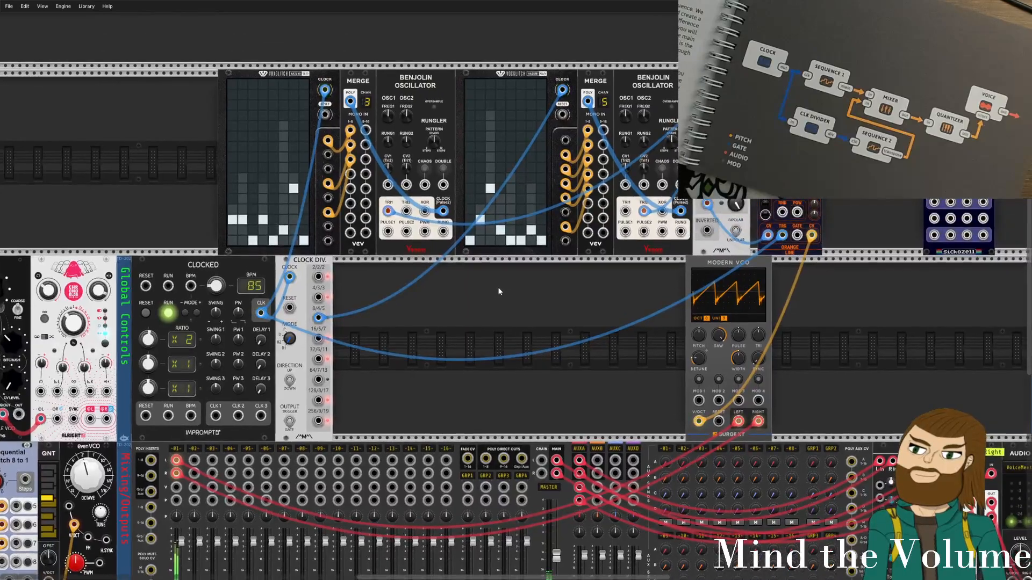
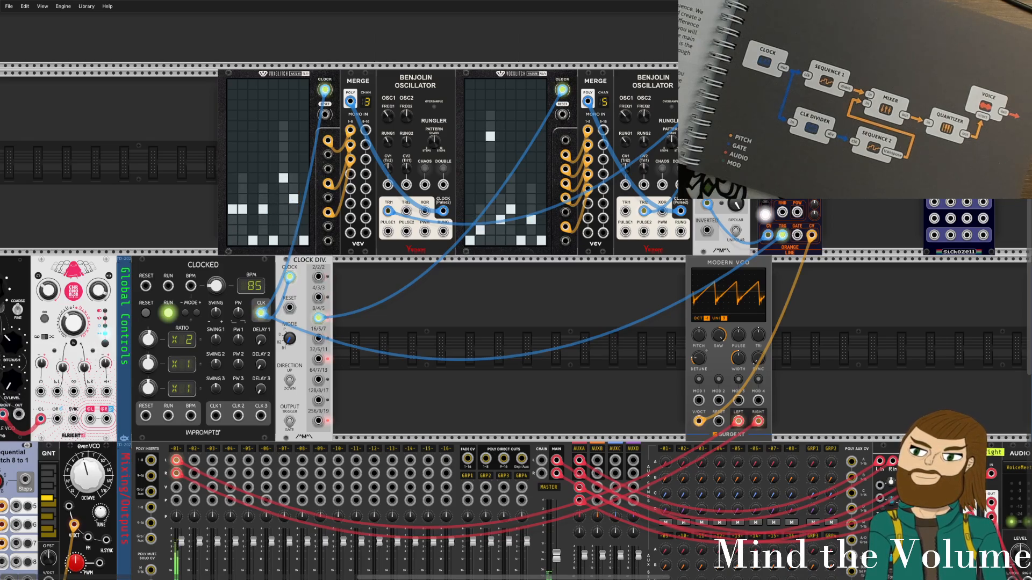
Adjust the Rungler pattern knobs and switch on CHAOS on both Benjolin Oscillators.
right_click(772, 91)
key(Escape)
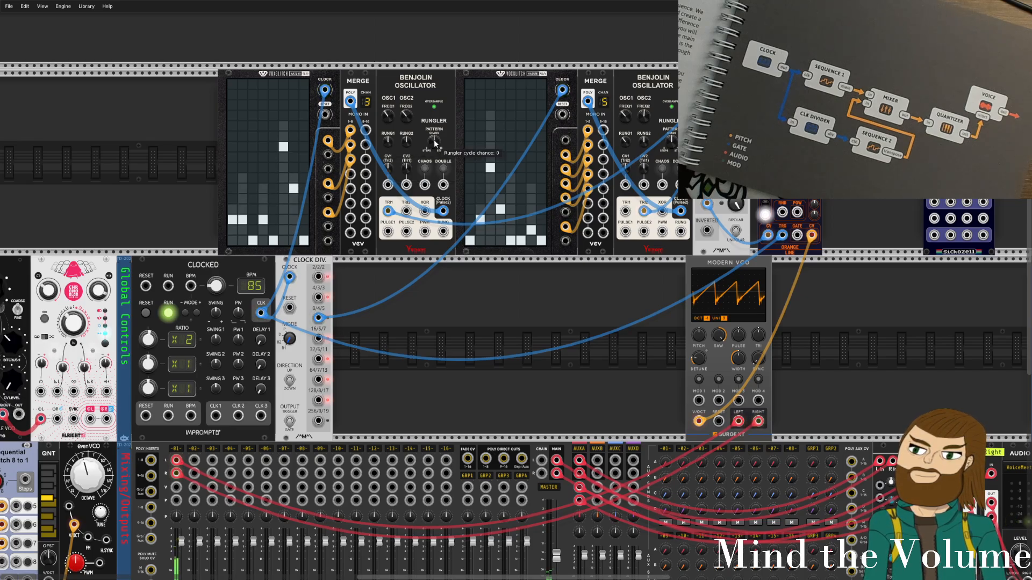
drag(433, 140, 433, 147)
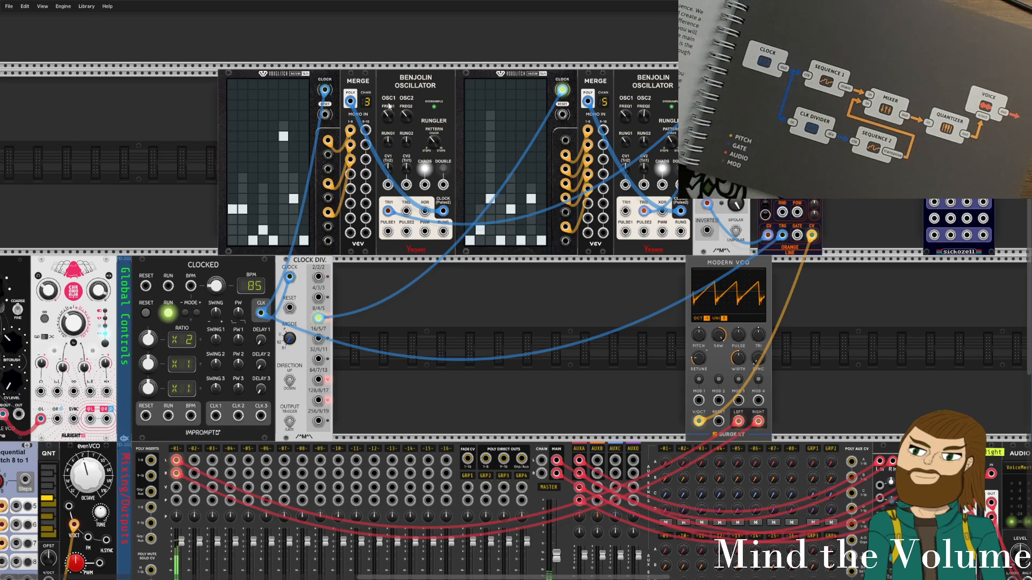
Blend pulse and triangle waves into the Modern VCO's saw and readjust its pitch.
drag(719, 335, 758, 339)
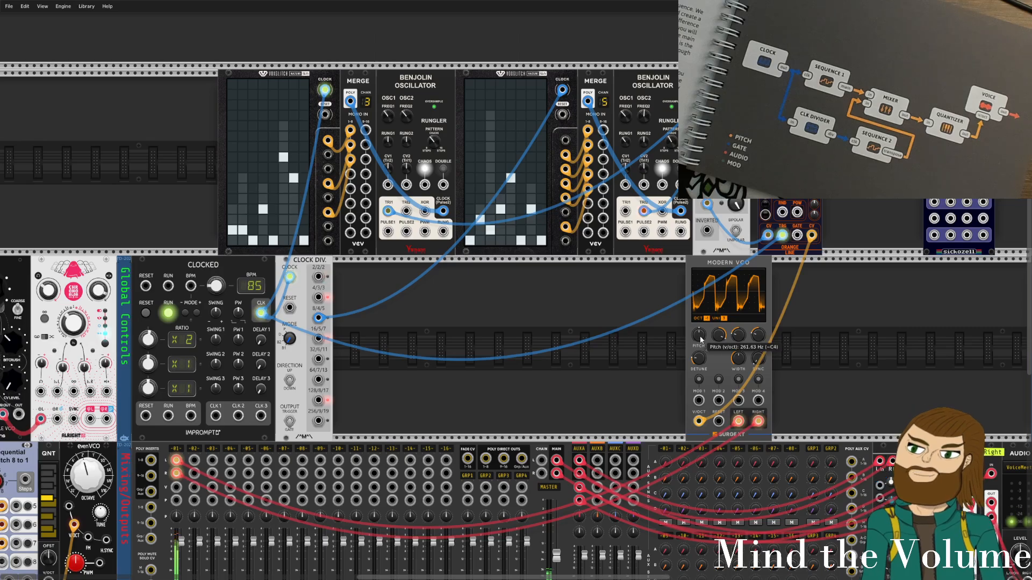
drag(699, 335, 759, 350)
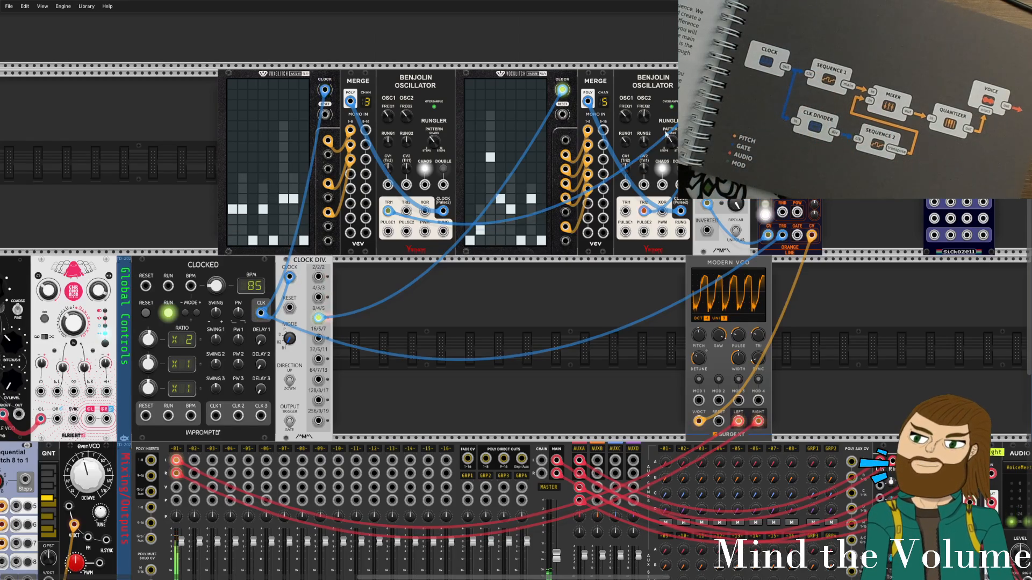
drag(500, 46, 513, 94)
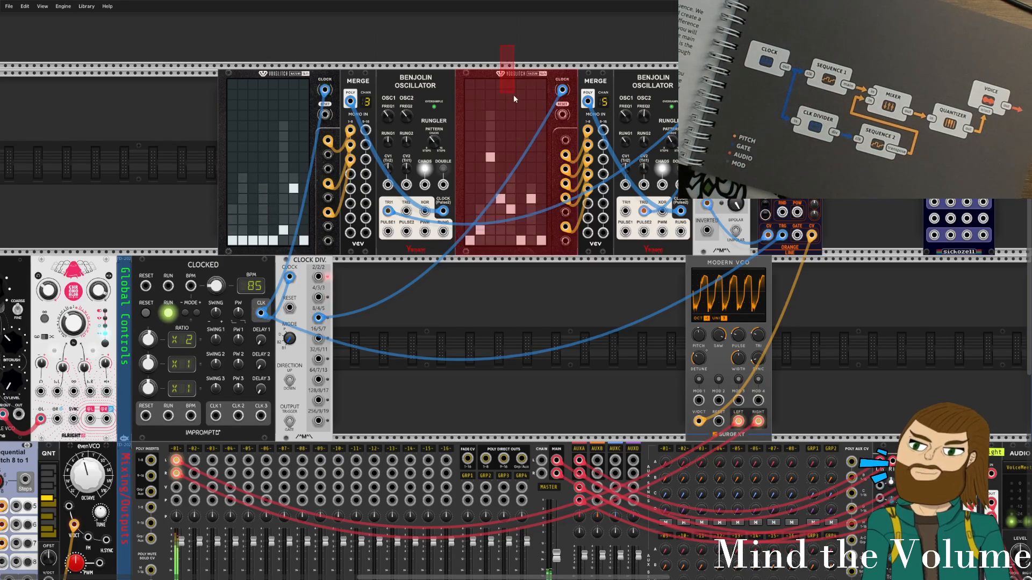
click(522, 40)
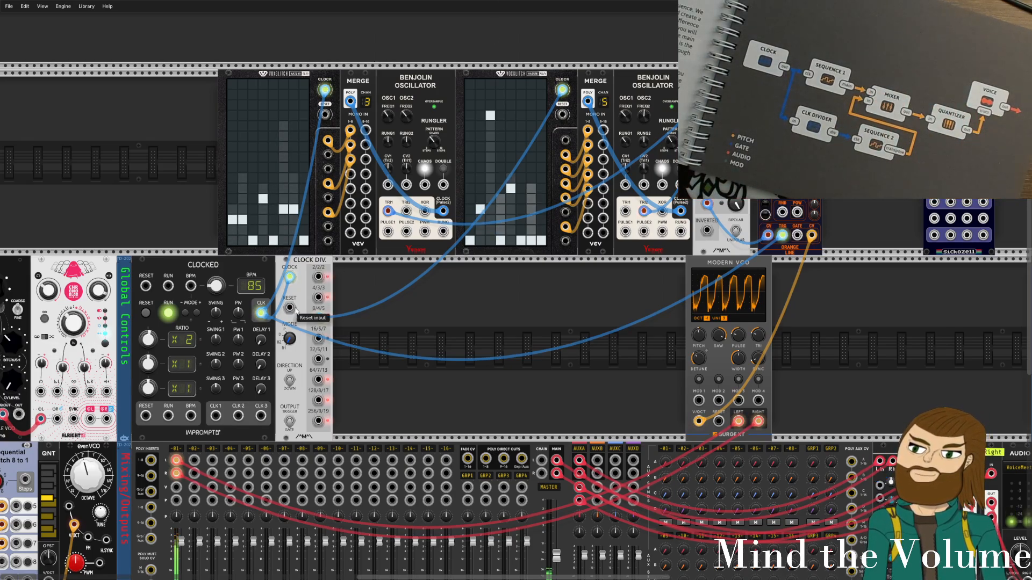
Disconnect the Modern VCO from MixMaster channel 1 and place it flush beside the Mother quantizer, with both modules against the MIXER.
drag(176, 473, 423, 377)
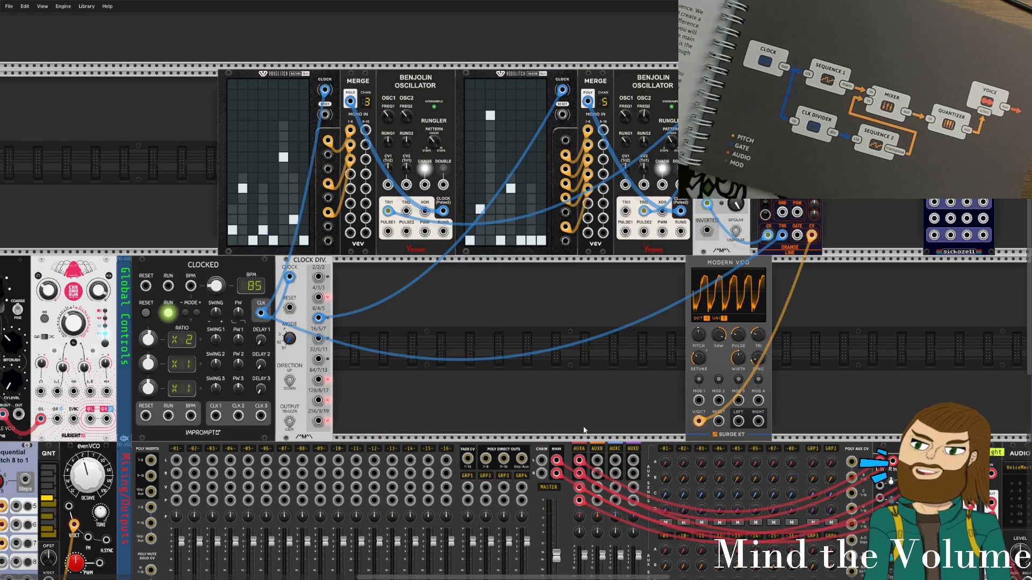
drag(728, 263, 865, 77)
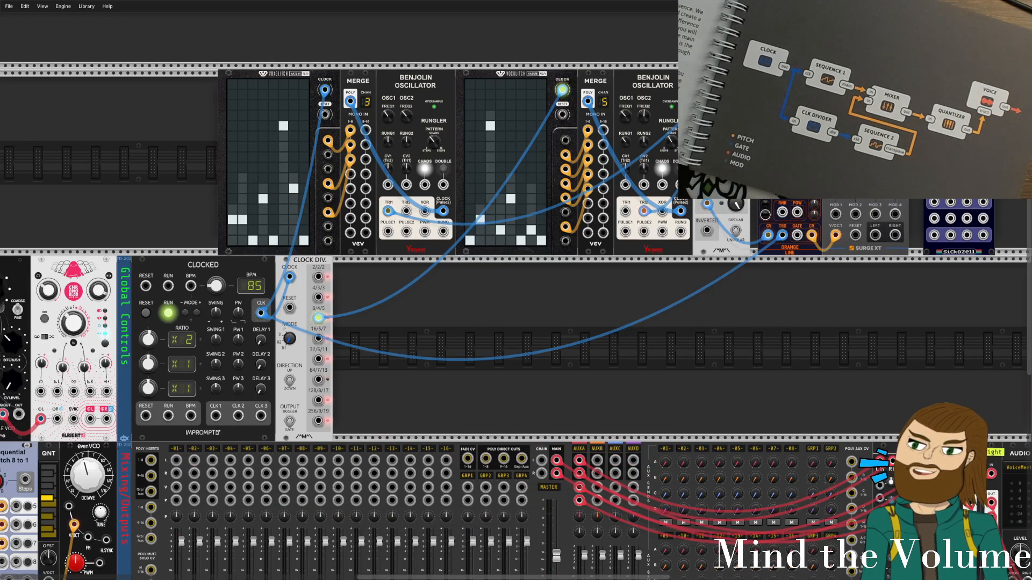
scroll(801, 276, down, 3)
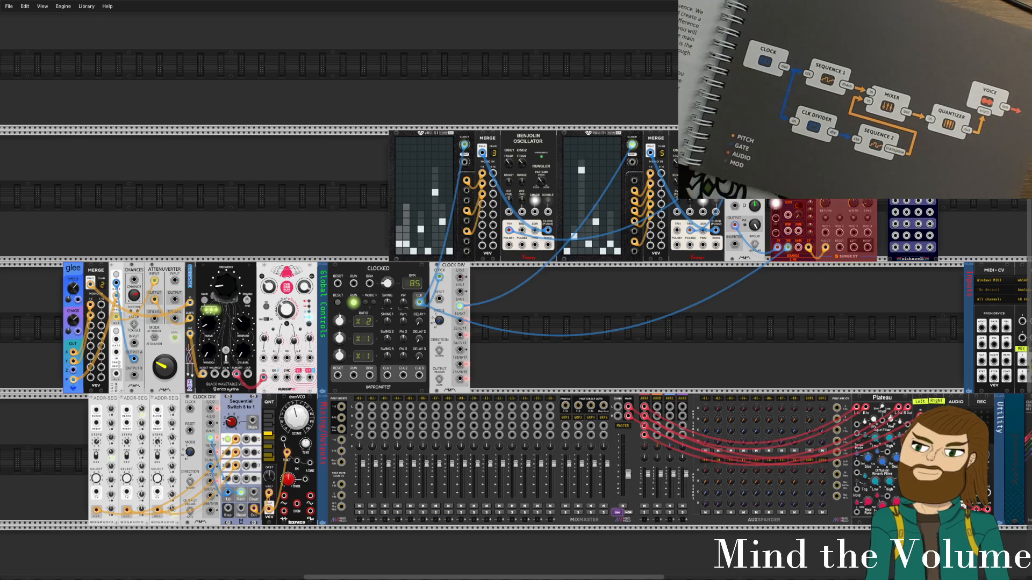
drag(794, 186, 788, 185)
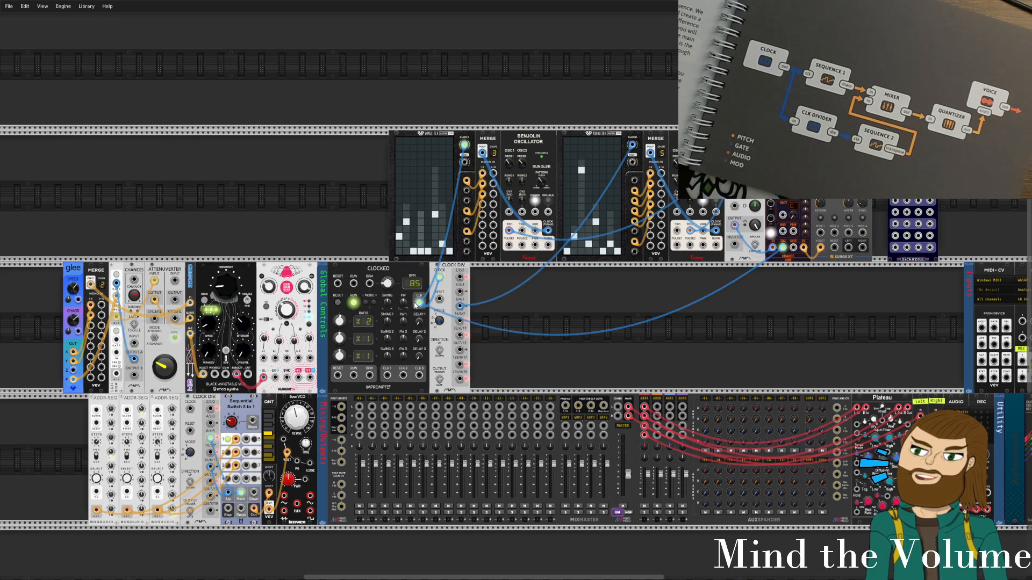
Insert the CLOCK DIV. between the second MERGE and the second Benjolin Oscillator, closing all gaps in the patch's row.
drag(468, 277, 667, 277)
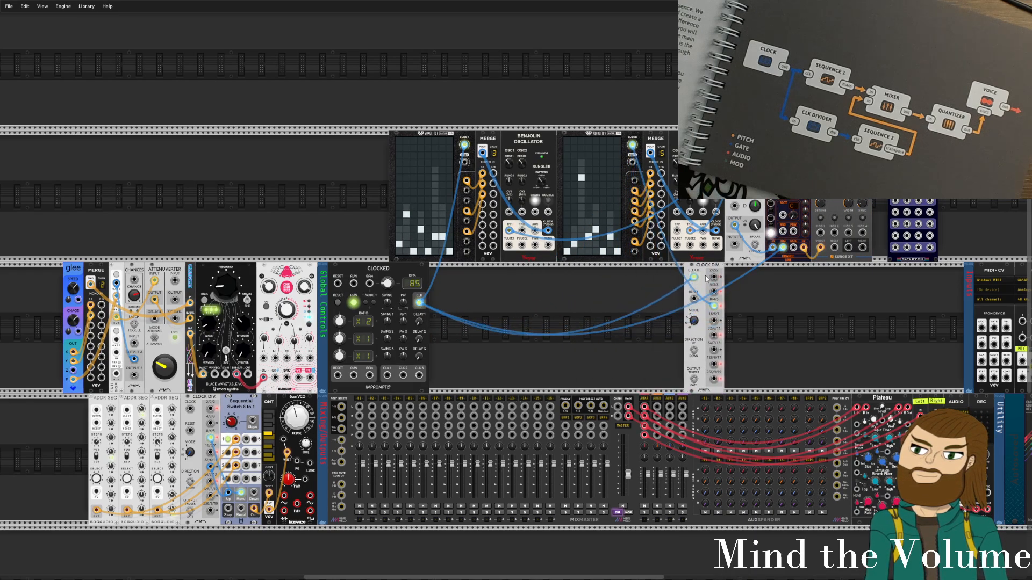
drag(326, 152, 529, 175)
click(568, 184)
drag(638, 334, 551, 189)
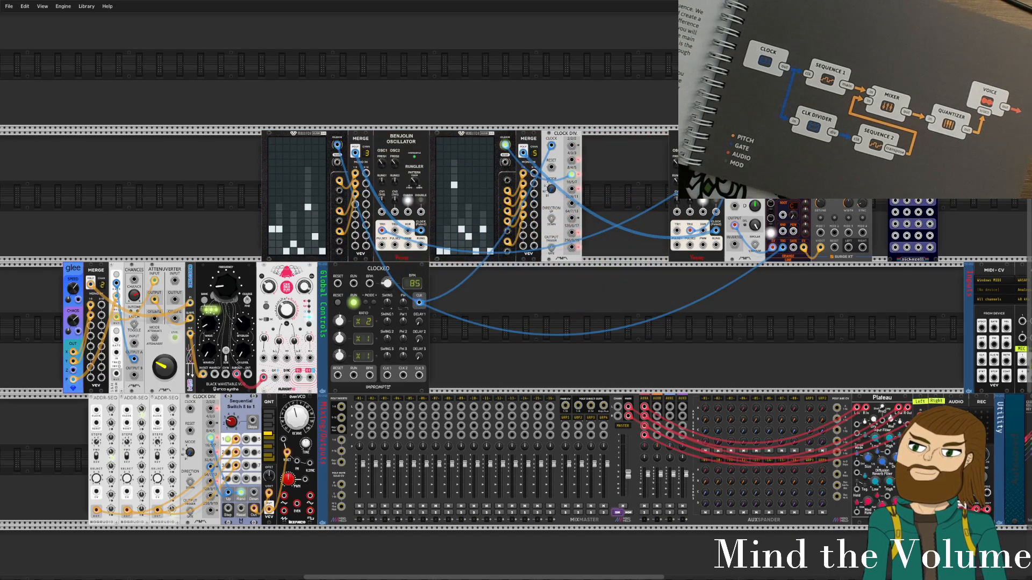
drag(879, 172, 618, 171)
click(624, 94)
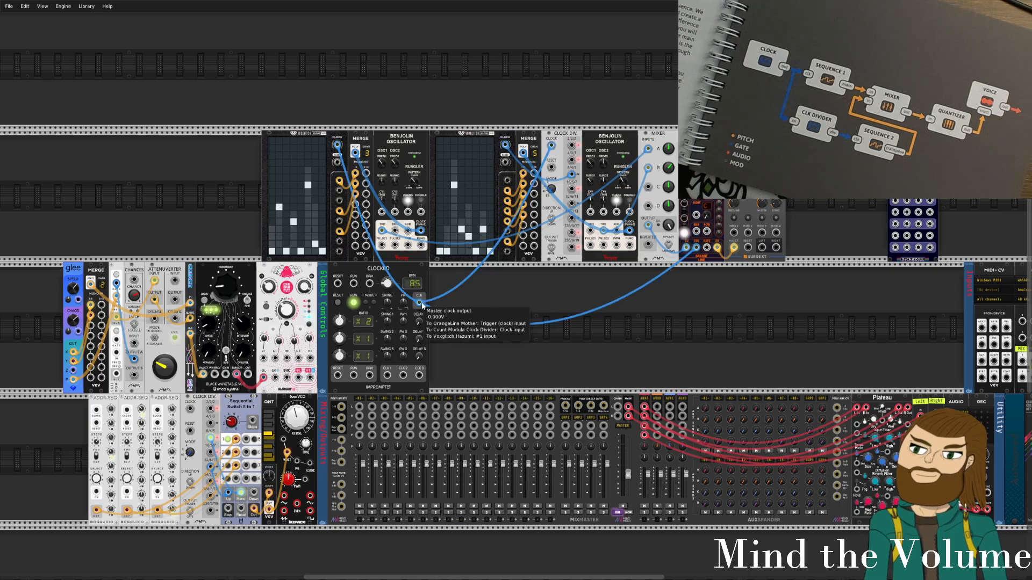
Remove all cables from CLOCKED's CLK output and place CLOCKED on the left side of the Global Controls divider.
drag(425, 307, 393, 276)
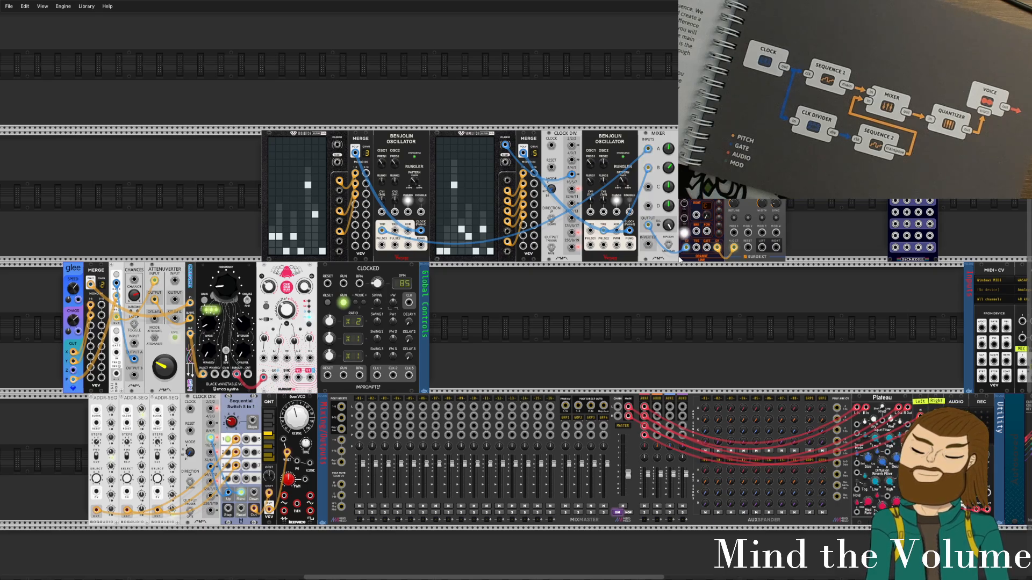
Move the finished patch's whole row, from the first Hazumi to the Modern VCO, leftward as one block above the earlier patches.
drag(240, 175, 748, 180)
drag(526, 271, 496, 245)
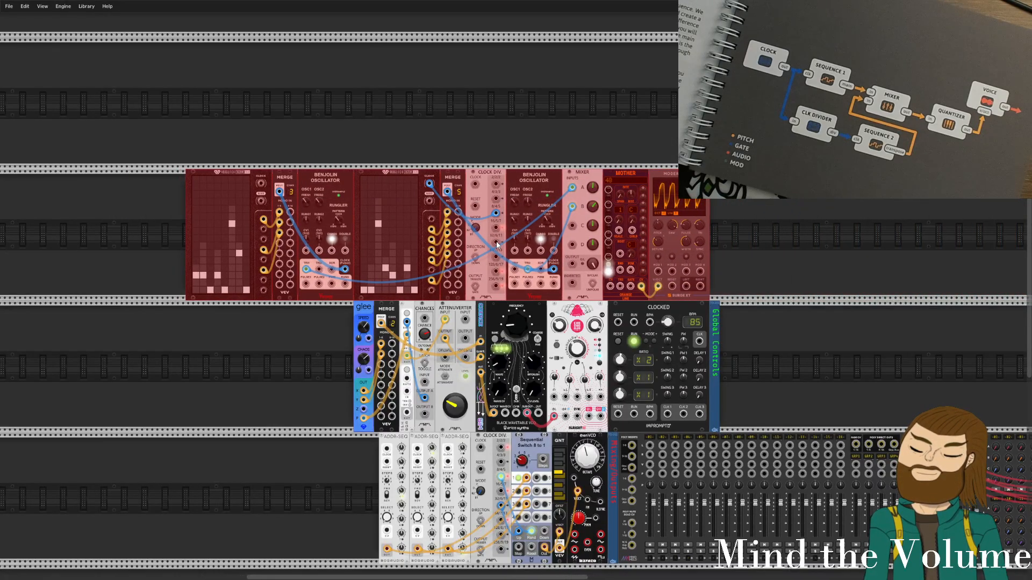
click(752, 261)
drag(781, 288, 798, 247)
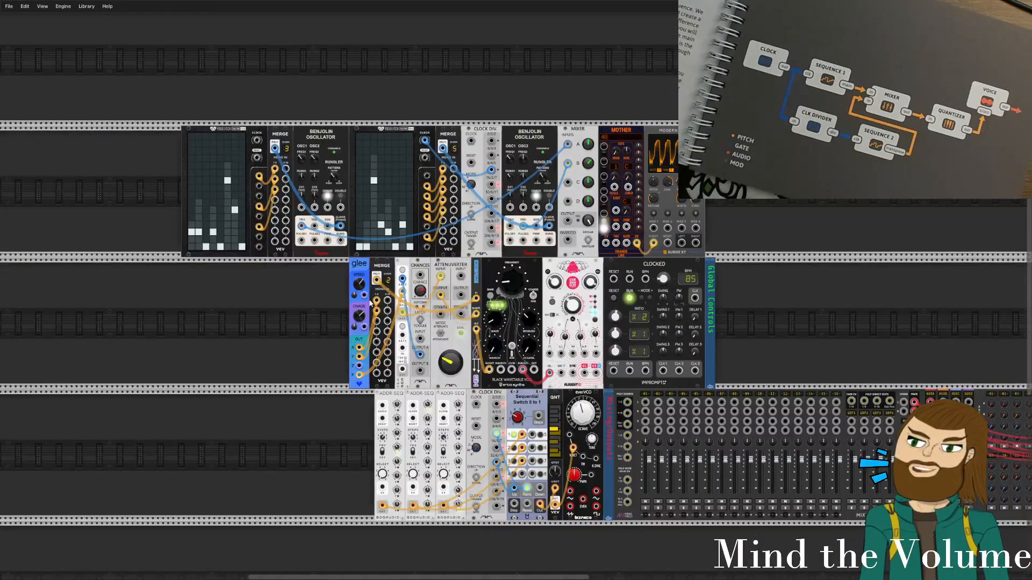
Move the three stored patch rows away from the dividers and align their starting edges, taking CLOCKED along with the middle row.
drag(184, 189, 741, 177)
key(ctrl+z)
drag(108, 191, 622, 193)
drag(342, 309, 673, 308)
drag(653, 336, 415, 372)
click(412, 416)
mouse_move(346, 429)
mouse_down()
mouse_move(591, 436)
mouse_move(310, 436)
mouse_move(328, 438)
mouse_up()
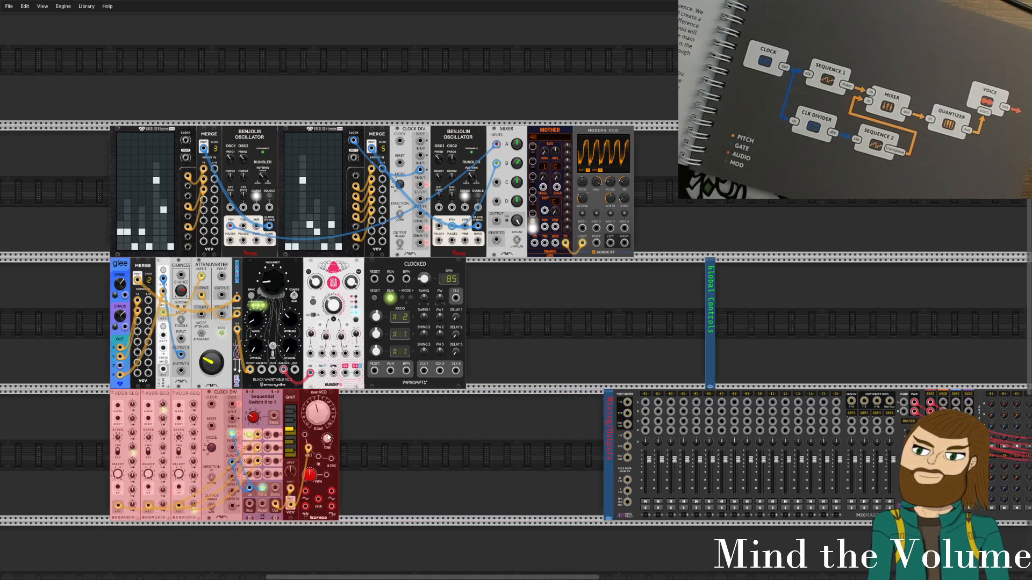
click(578, 339)
Browse the module library filtered by the Voltage-controlled amplifier tag alone for a possible gate source.
scroll(795, 267, right, 1)
drag(796, 265, 539, 272)
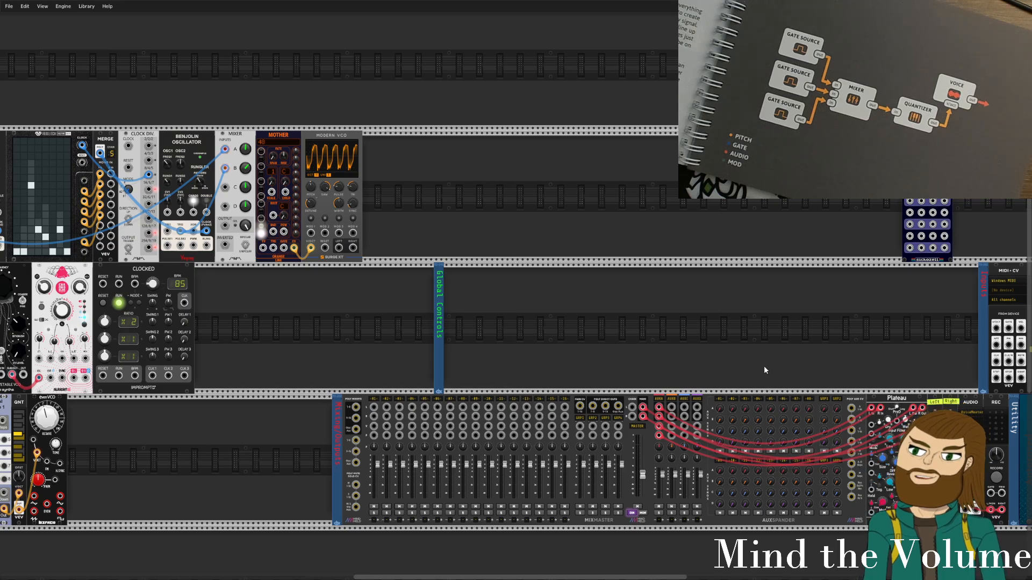
right_click(424, 53)
click(173, 25)
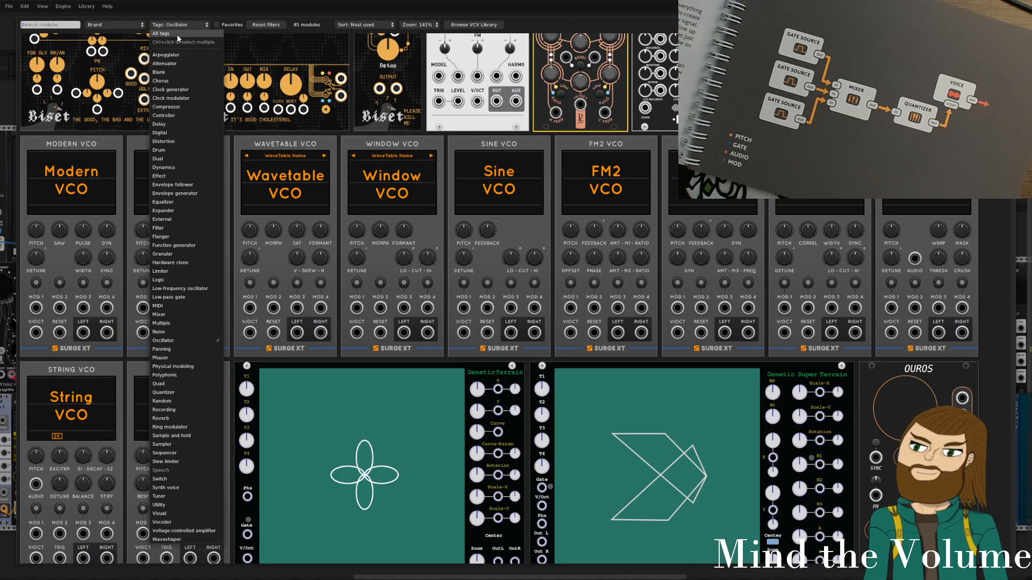
click(177, 35)
click(177, 25)
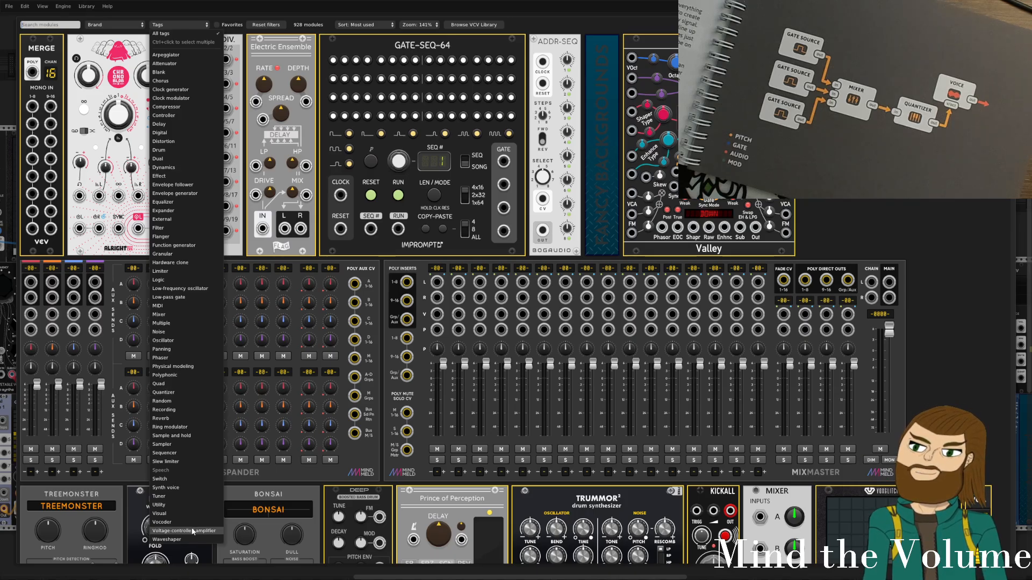
click(212, 533)
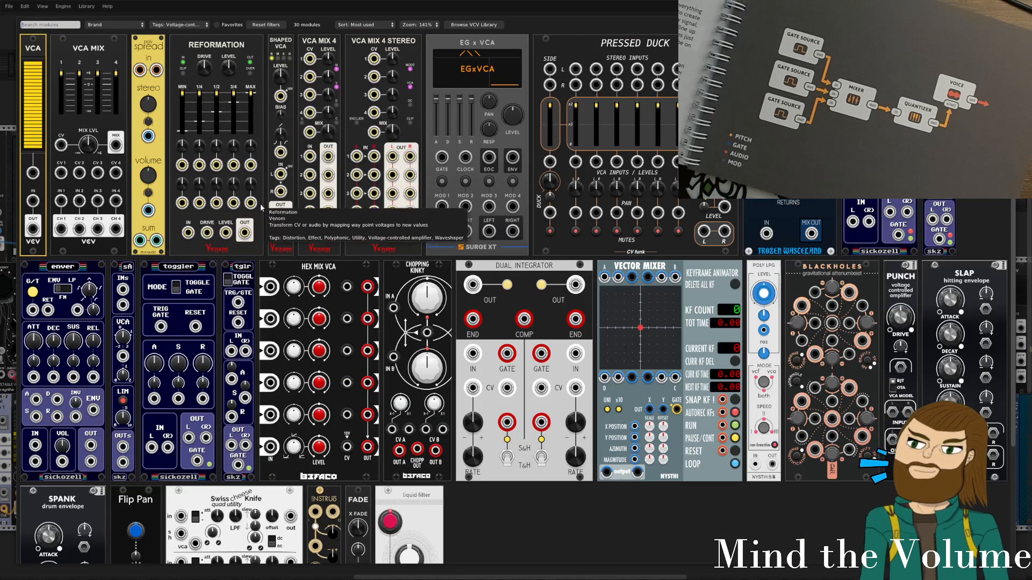
scroll(261, 207, down, 3)
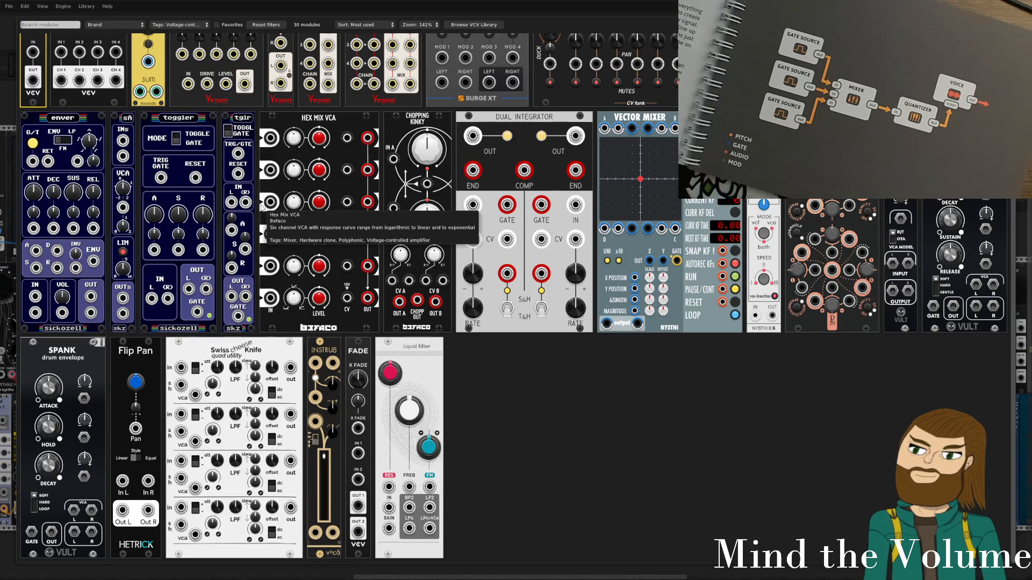
Browse the modules tagged Random in the library for a possible gate source.
click(180, 24)
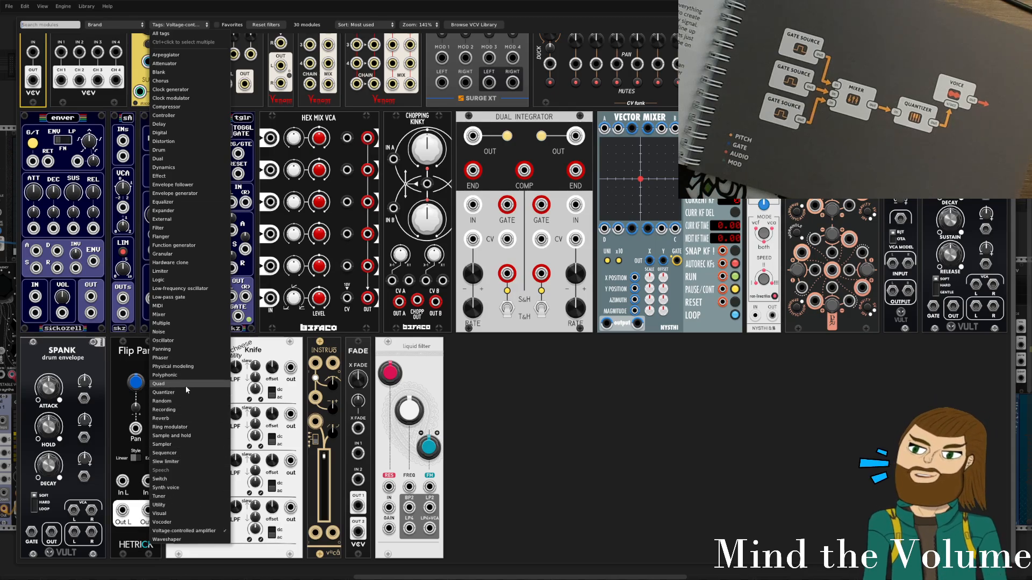
click(183, 400)
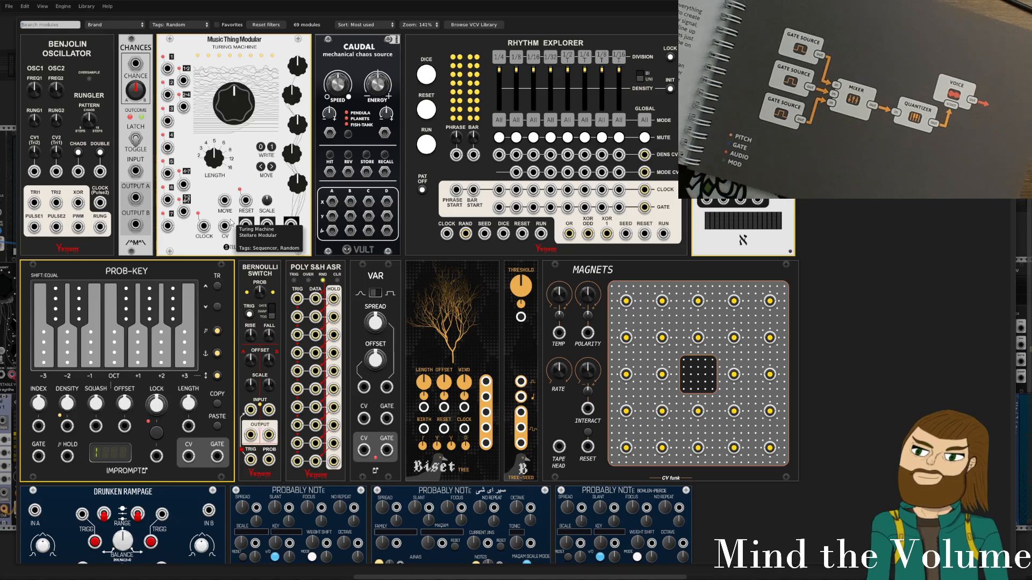
scroll(231, 222, down, 3)
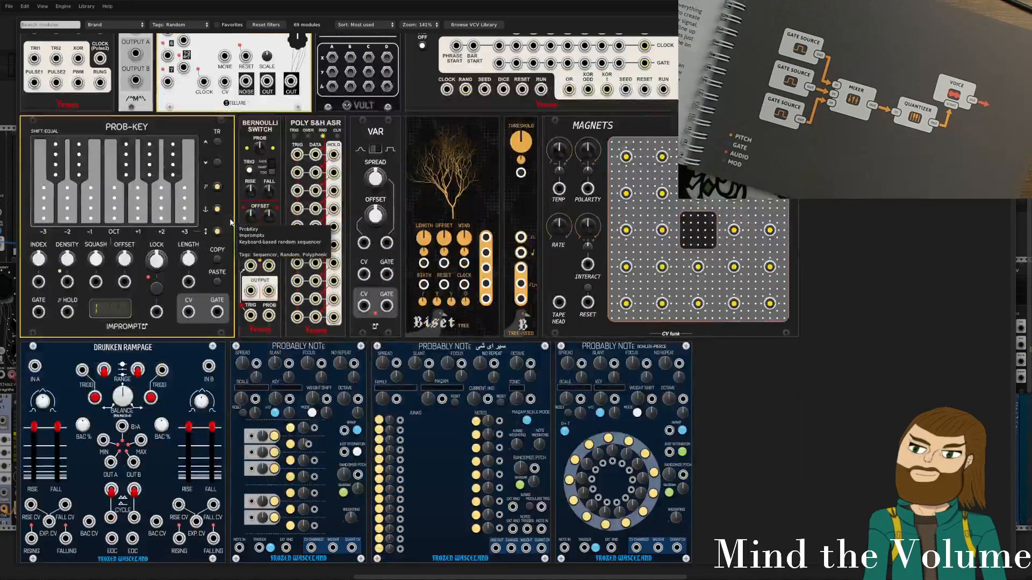
scroll(230, 222, down, 9)
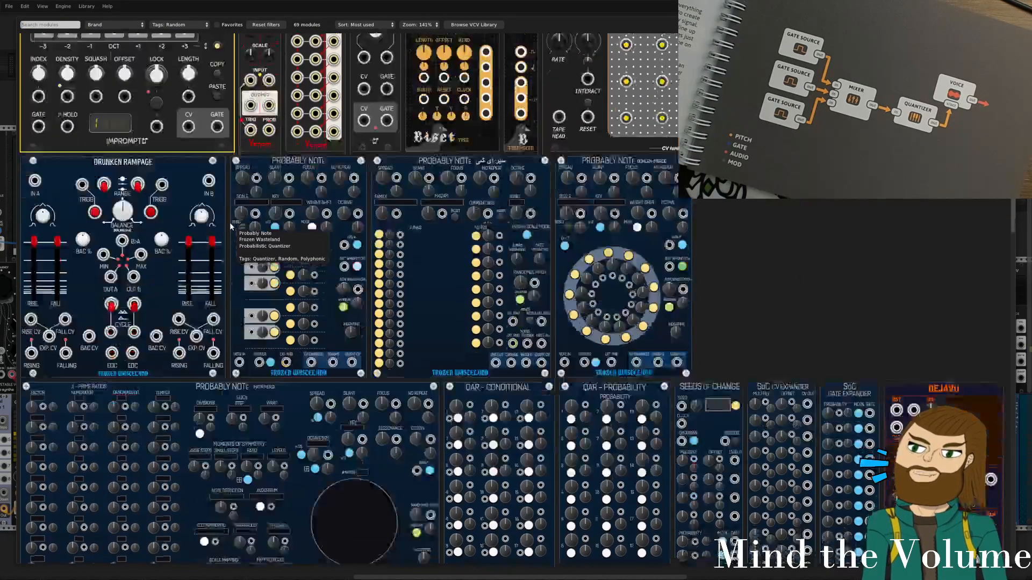
scroll(228, 224, down, 10)
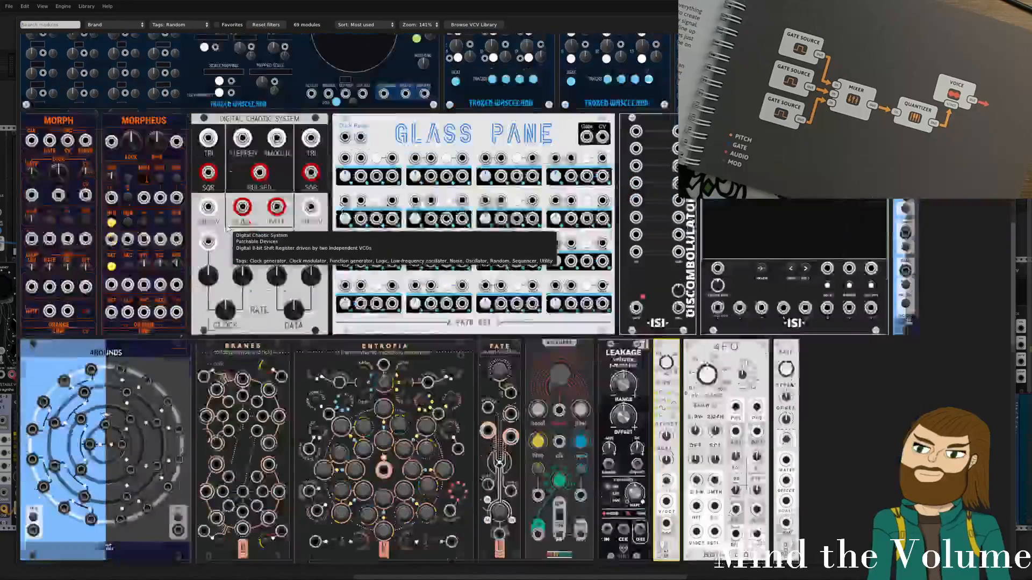
scroll(225, 228, down, 3)
scroll(225, 227, up, 3)
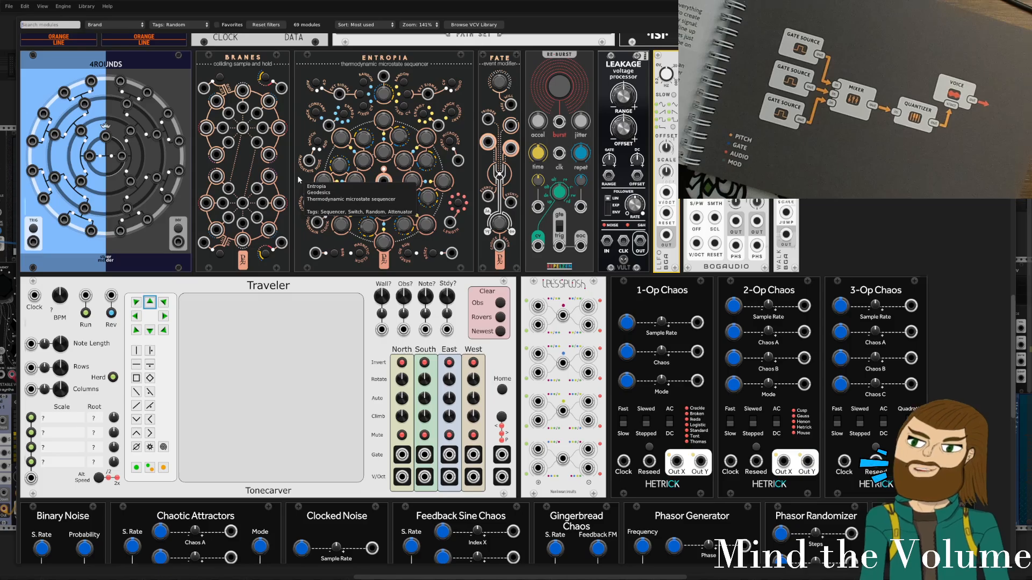
scroll(298, 176, down, 3)
scroll(296, 177, down, 3)
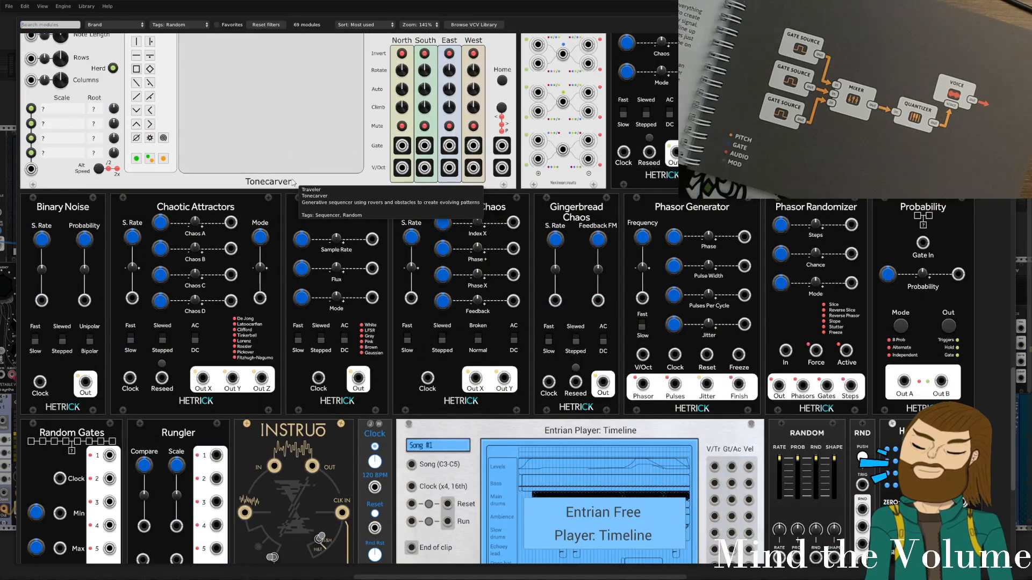
scroll(293, 180, down, 1)
scroll(294, 181, down, 2)
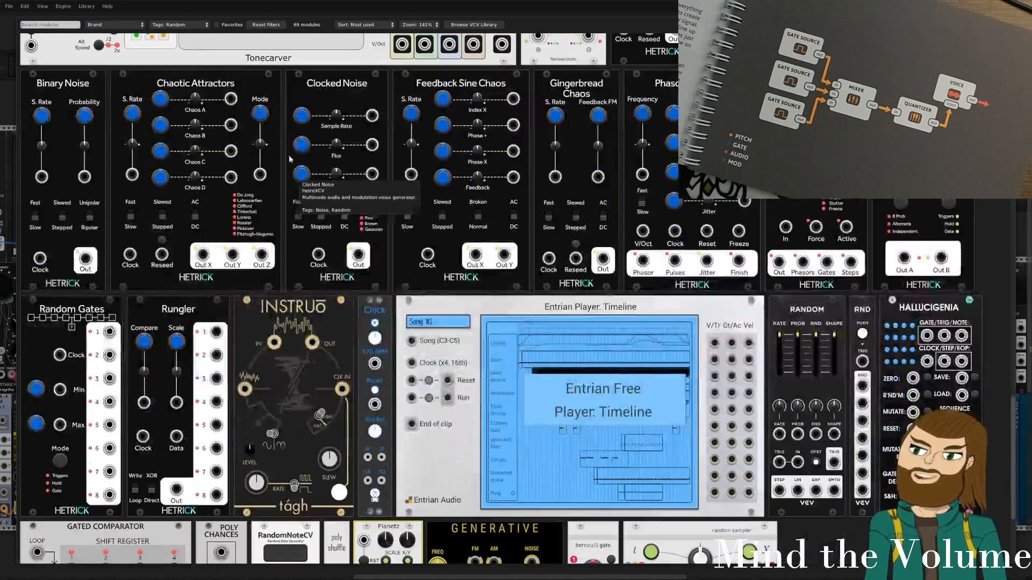
Filter the library by the Noise tag, add the VCV NOIS module and place it in the free space of the Modern VCO's row.
click(171, 25)
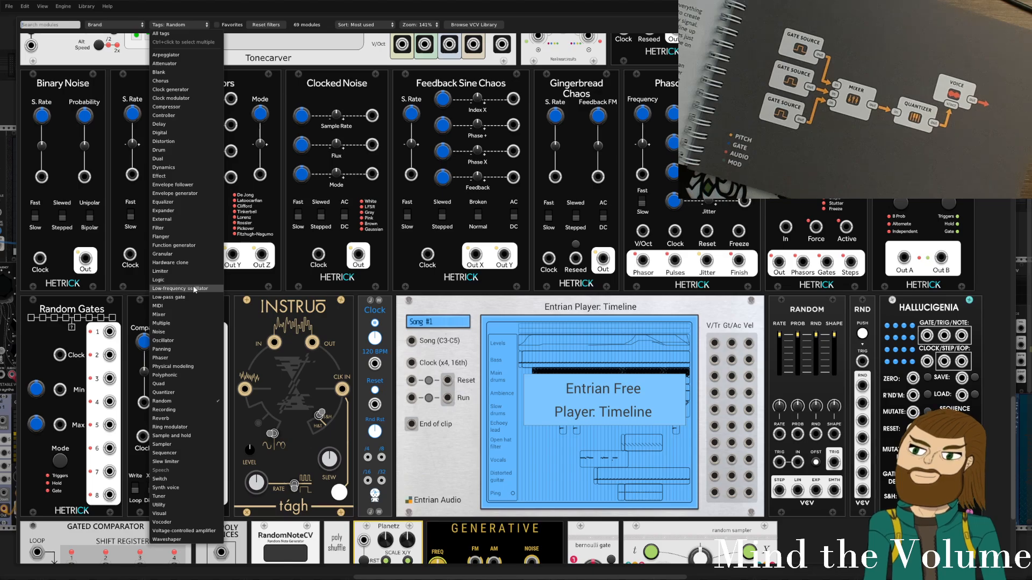
click(188, 332)
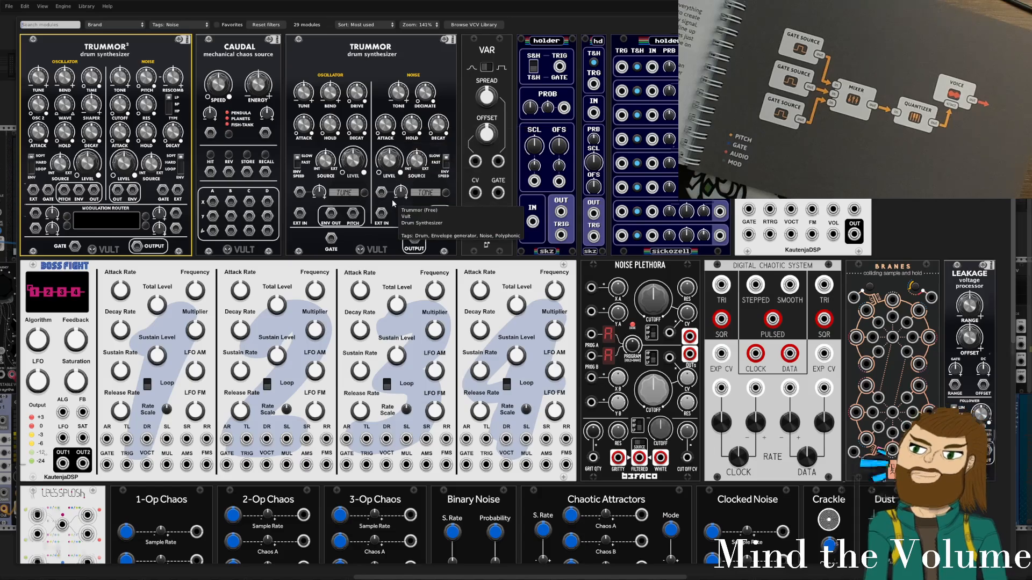
scroll(385, 203, down, 3)
scroll(386, 203, down, 4)
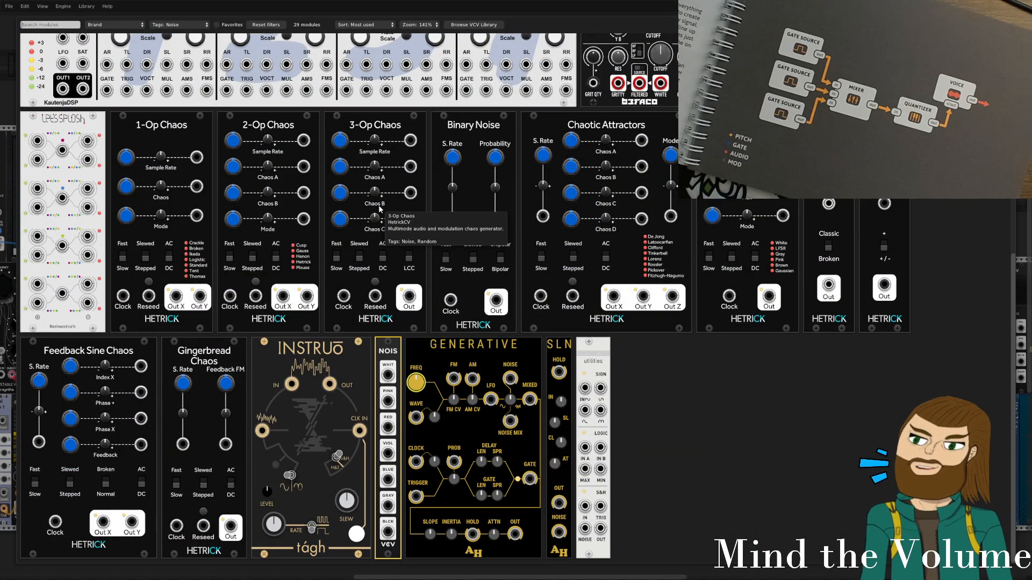
click(401, 350)
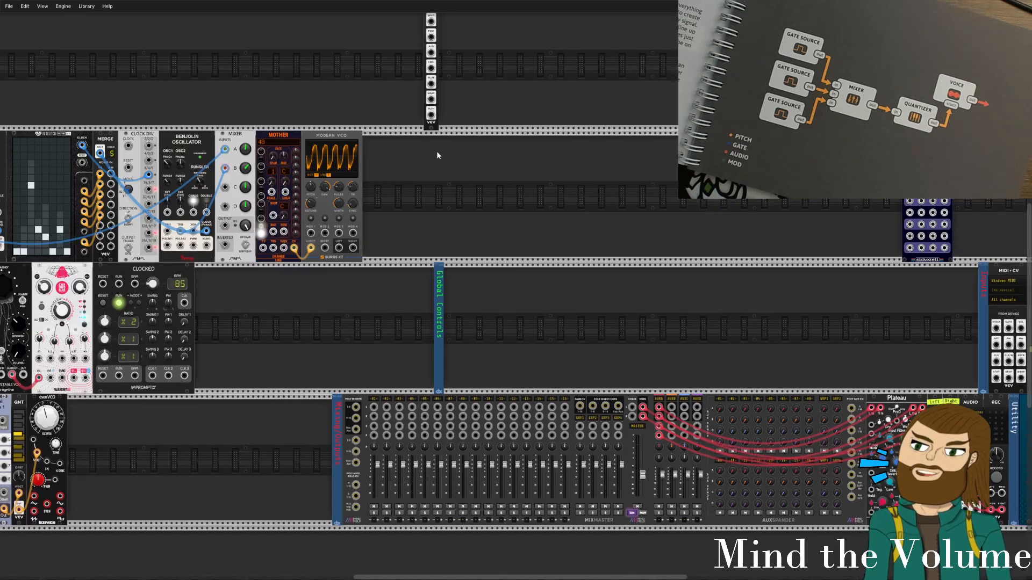
drag(438, 155, 436, 244)
drag(432, 97, 468, 282)
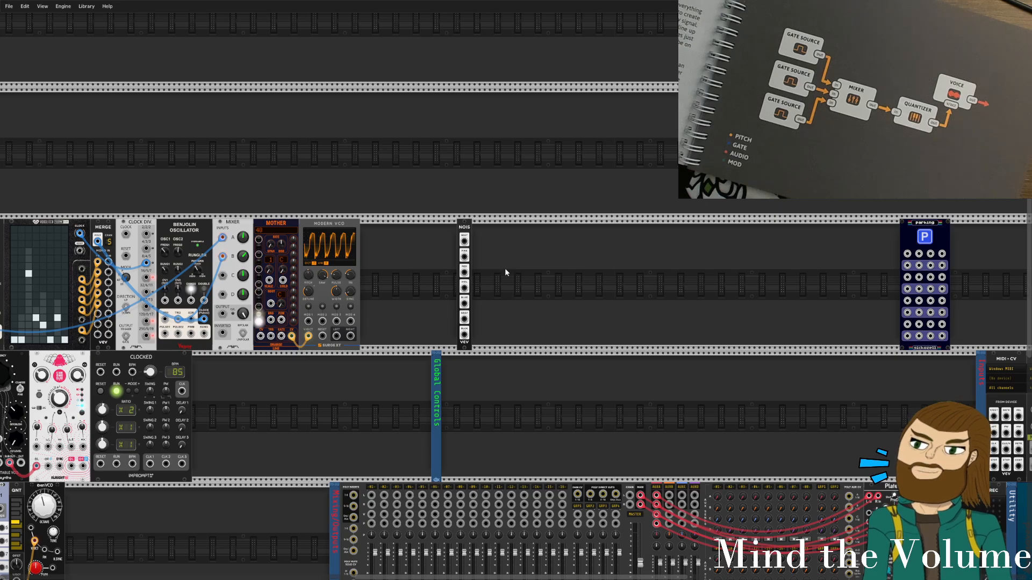
Filter the library by the Mixer tag, add VCV's VCA MIX and place it flush beside the NOIS module.
scroll(507, 266, up, 4)
scroll(503, 262, up, 3)
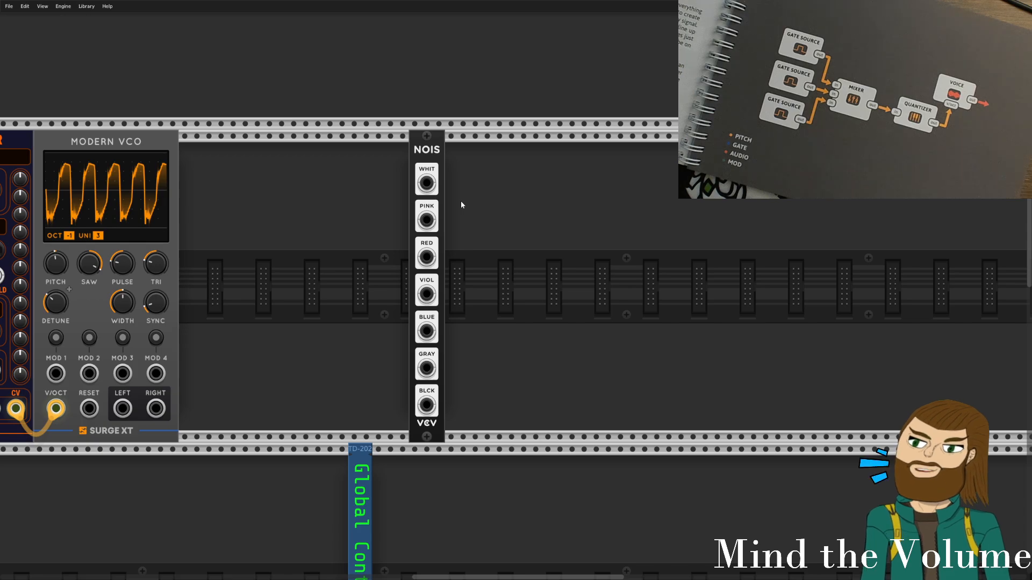
right_click(457, 209)
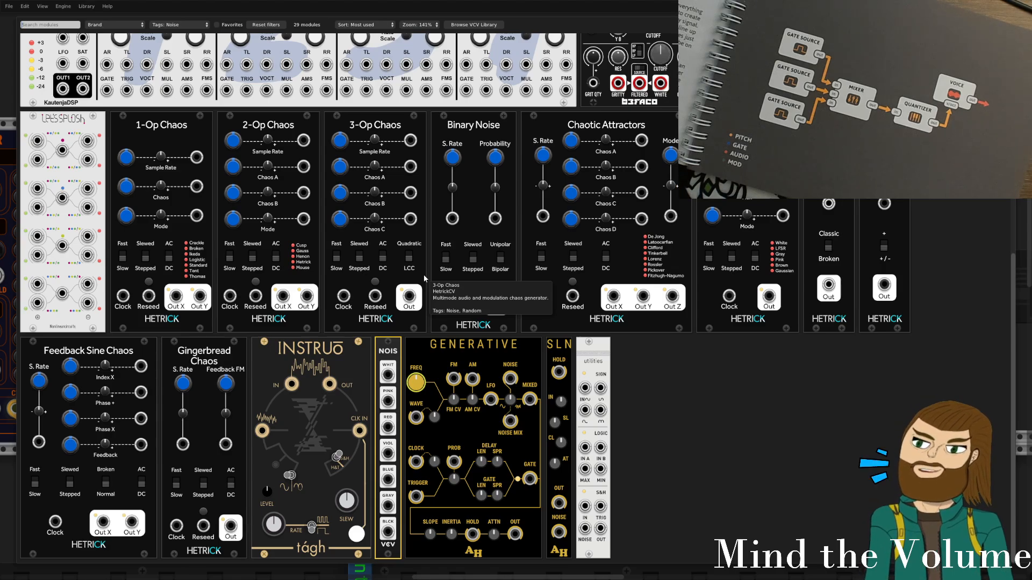
click(178, 25)
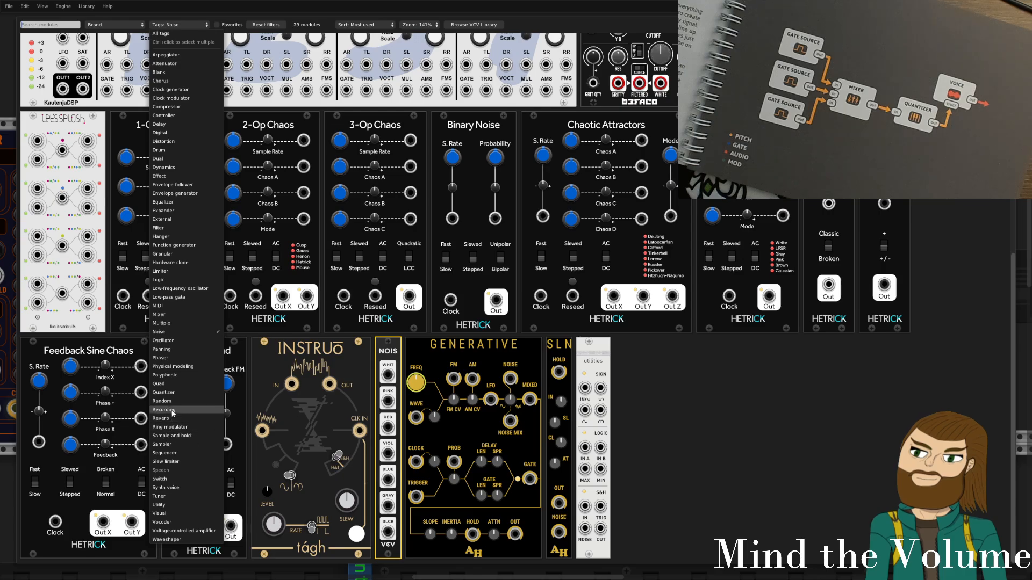
click(161, 315)
scroll(346, 233, down, 3)
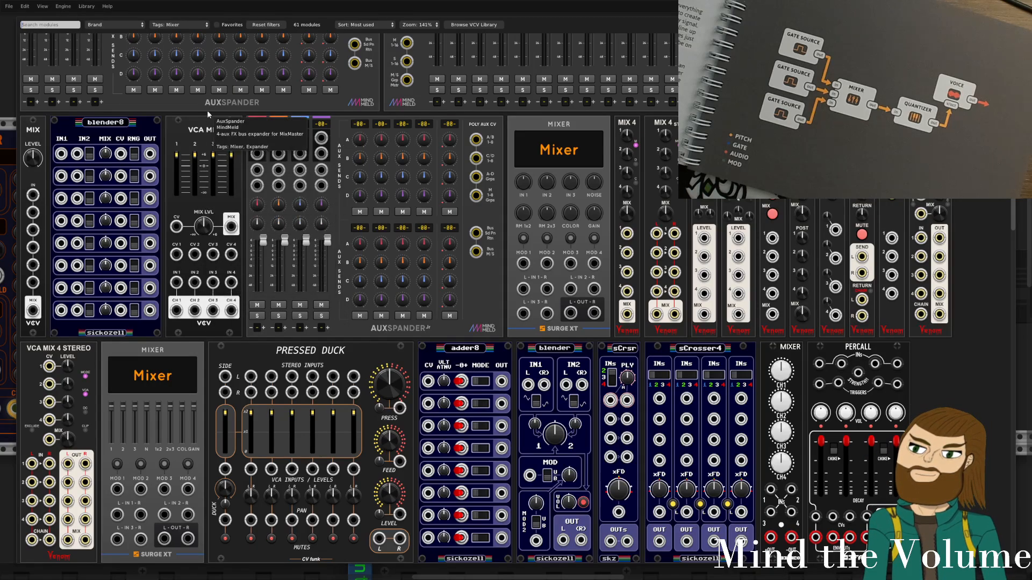
click(195, 165)
drag(635, 258, 571, 247)
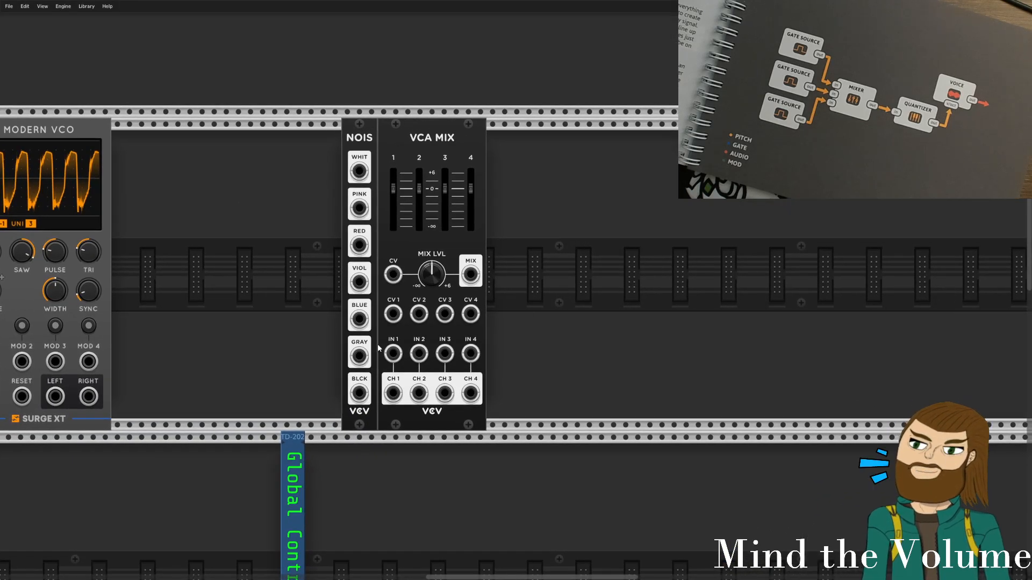
Patch the NOIS white, violet and black outputs to CV 1, CV 2 and CV 3 of the VCA MIX.
drag(358, 171, 396, 315)
key(2)
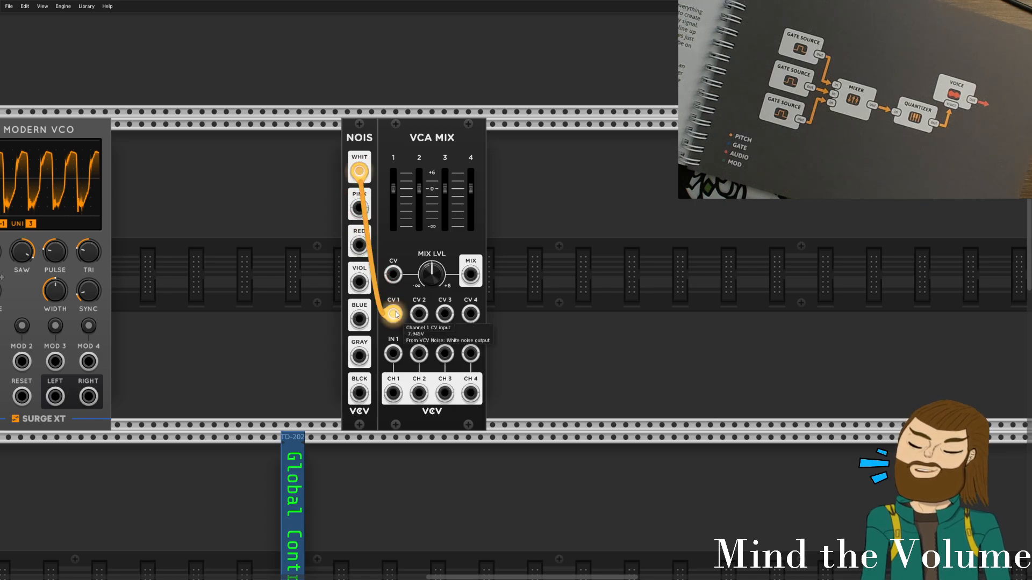
drag(362, 282, 419, 314)
drag(362, 386, 444, 313)
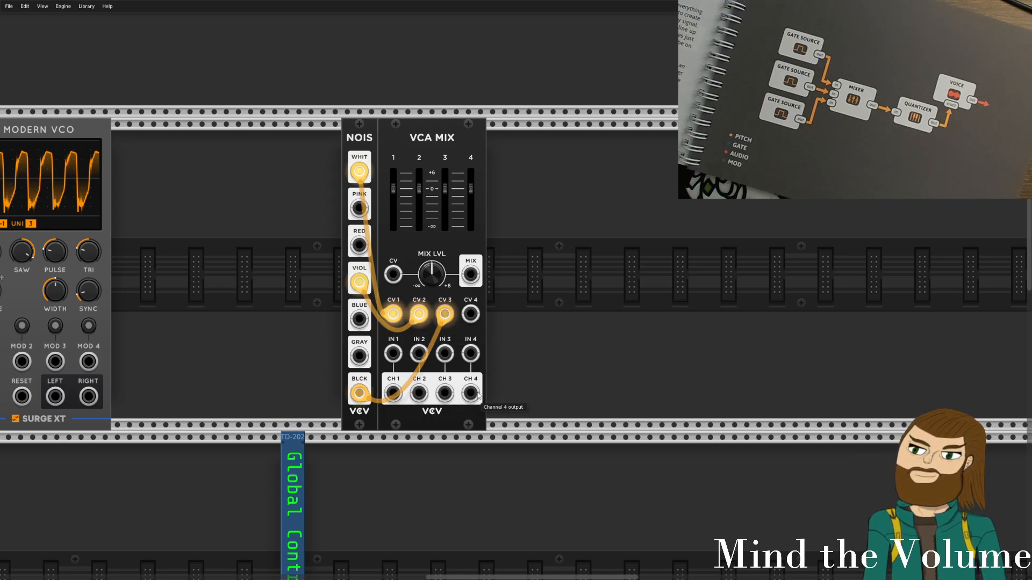
Clear the Mixer tag filter, search the library for "quant", add the Venom HQ quantizer and place it just after the VCA MIX.
right_click(550, 365)
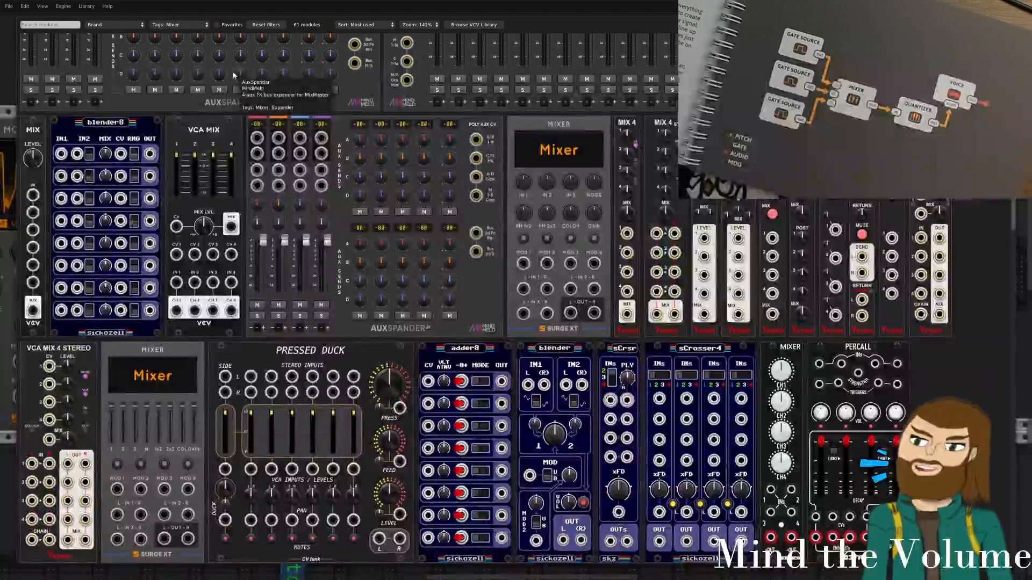
text(qua)
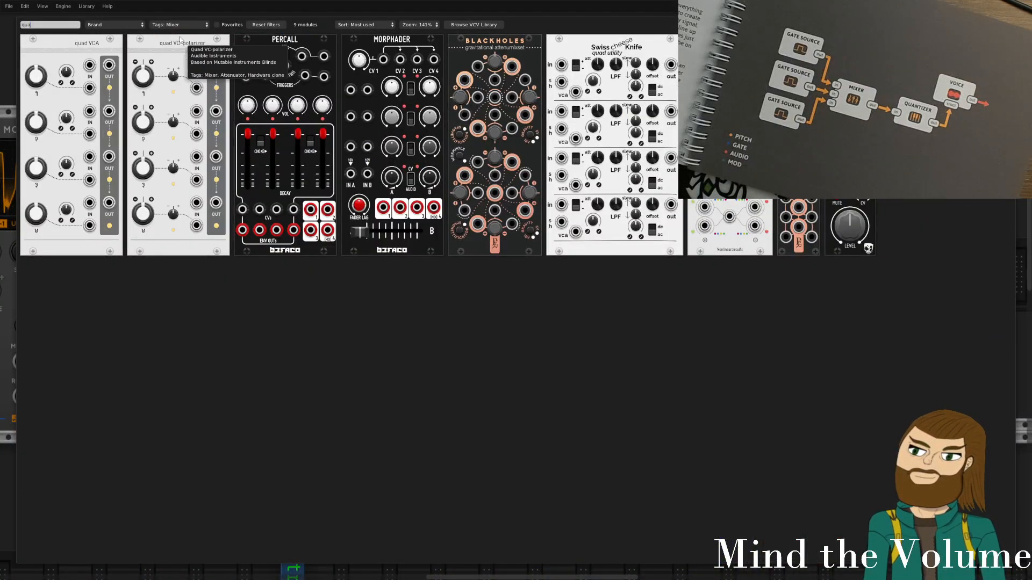
click(174, 27)
click(171, 32)
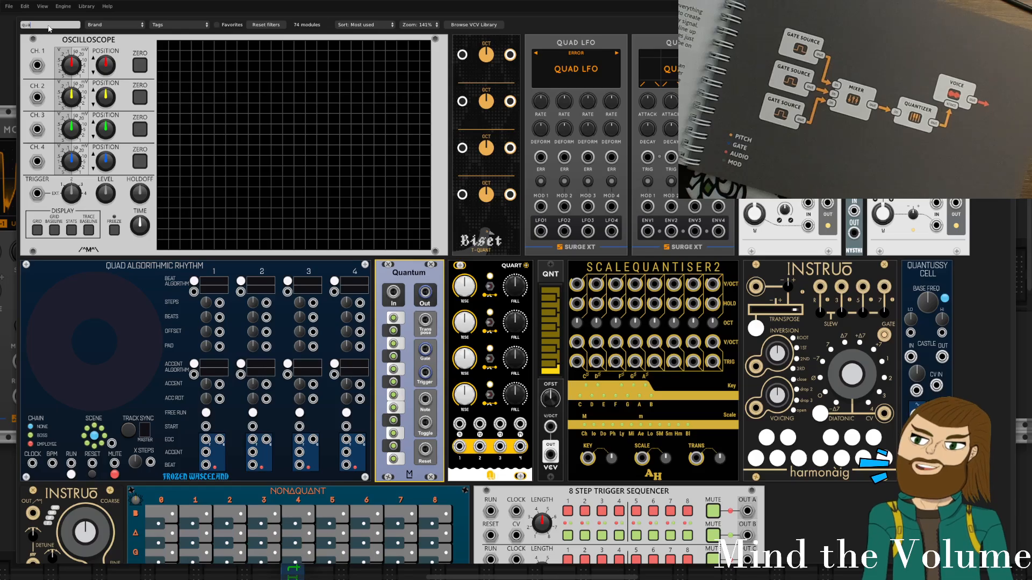
text(nt)
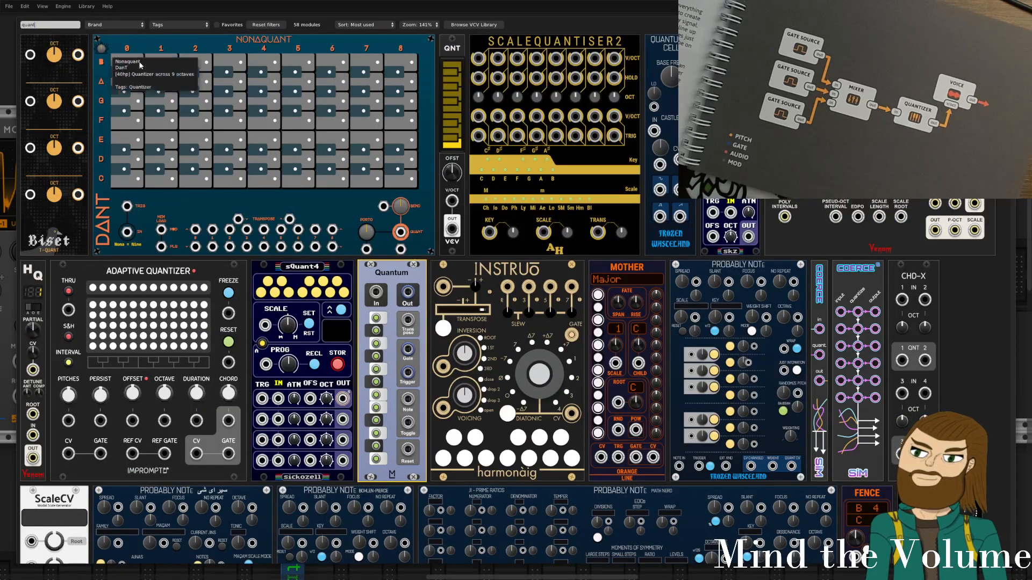
scroll(646, 195, down, 3)
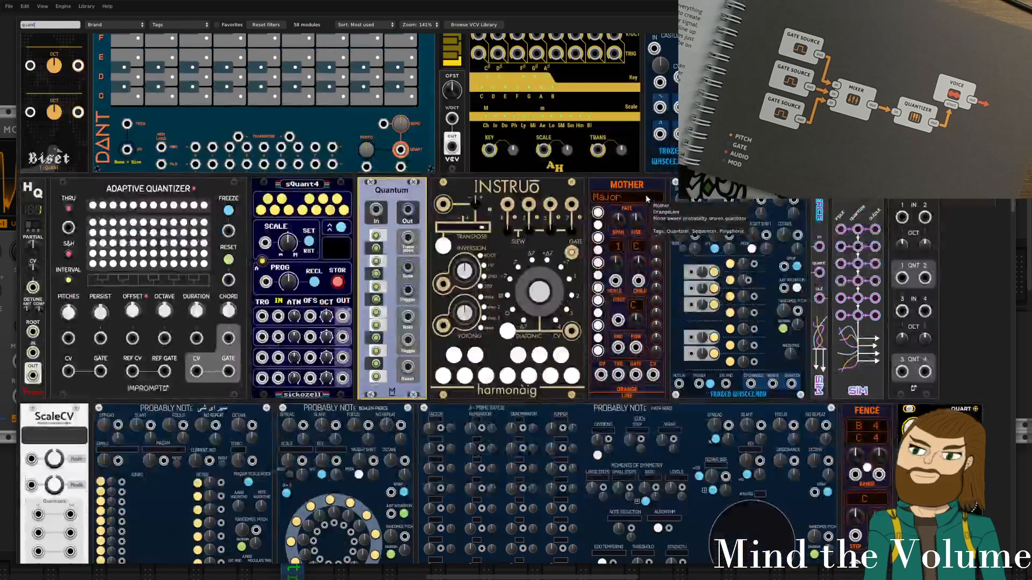
scroll(954, 229, down, 5)
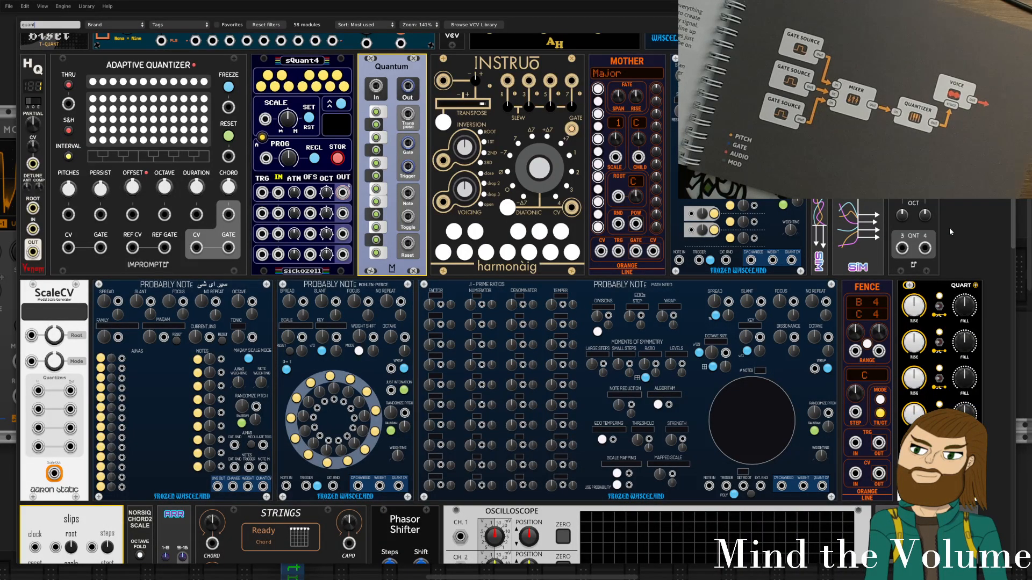
scroll(949, 227, up, 5)
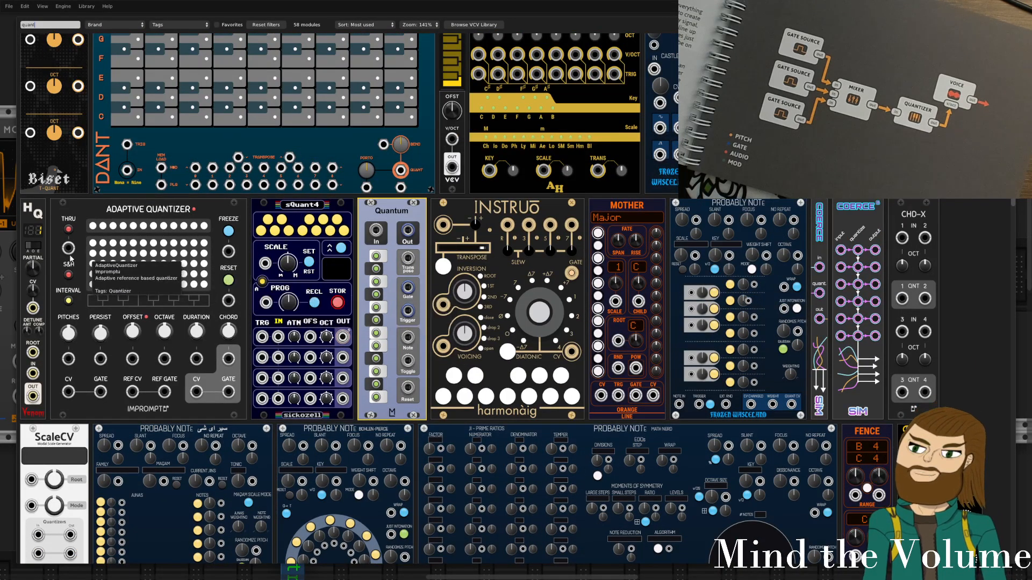
click(36, 220)
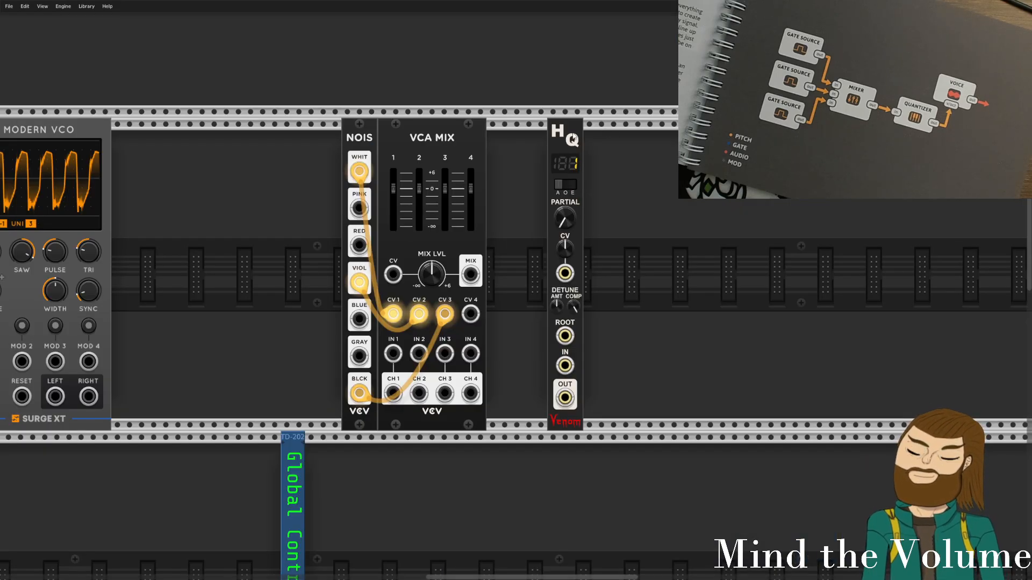
drag(576, 138, 526, 140)
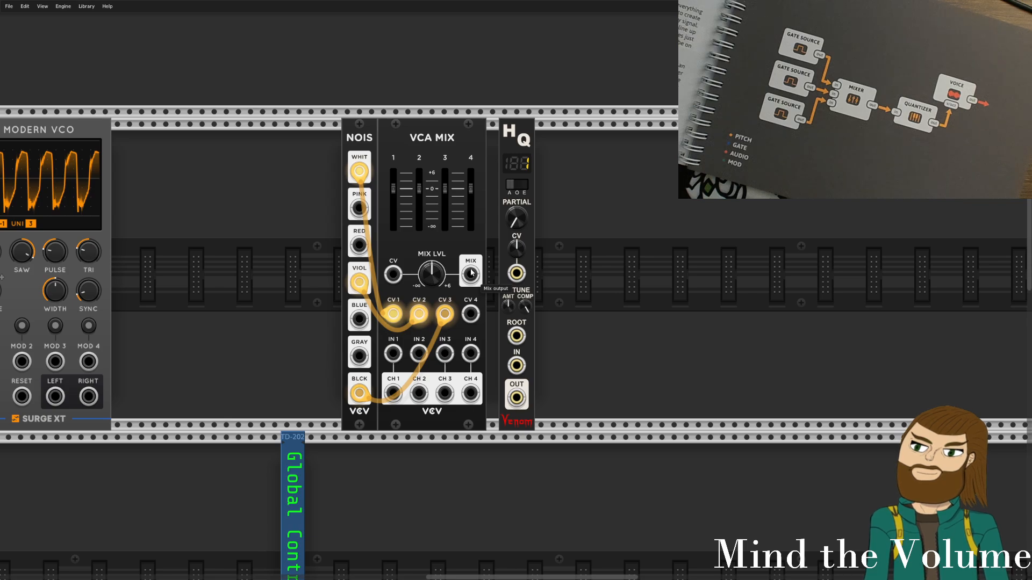
Patch the VCA MIX's MIX output to the IN of the HQ quantizer.
drag(470, 274, 517, 365)
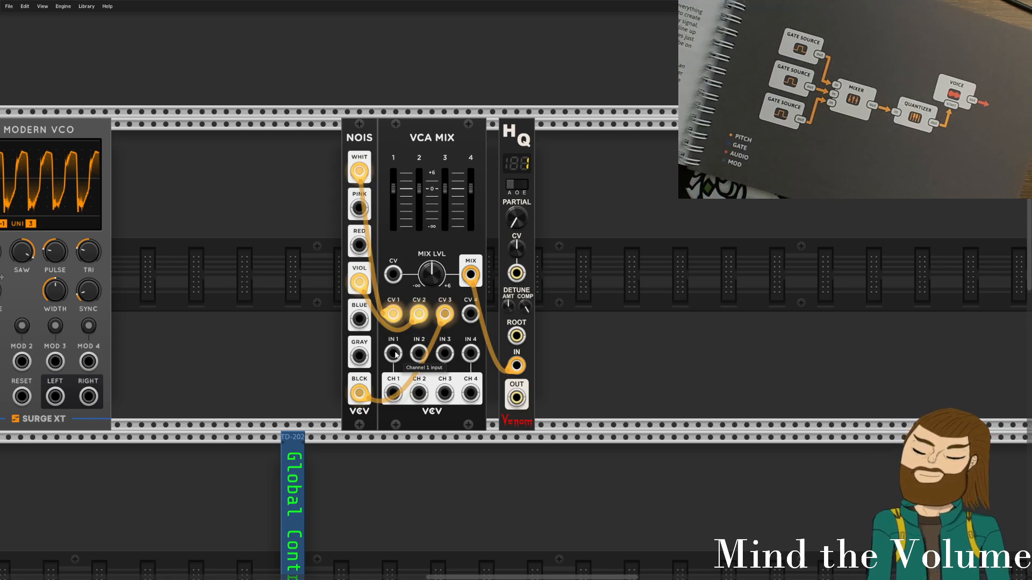
Clear the library search, filter by the Mixer tag, add Venom's VCA MIX 4 and place it just after the HQ quantizer.
key(Return)
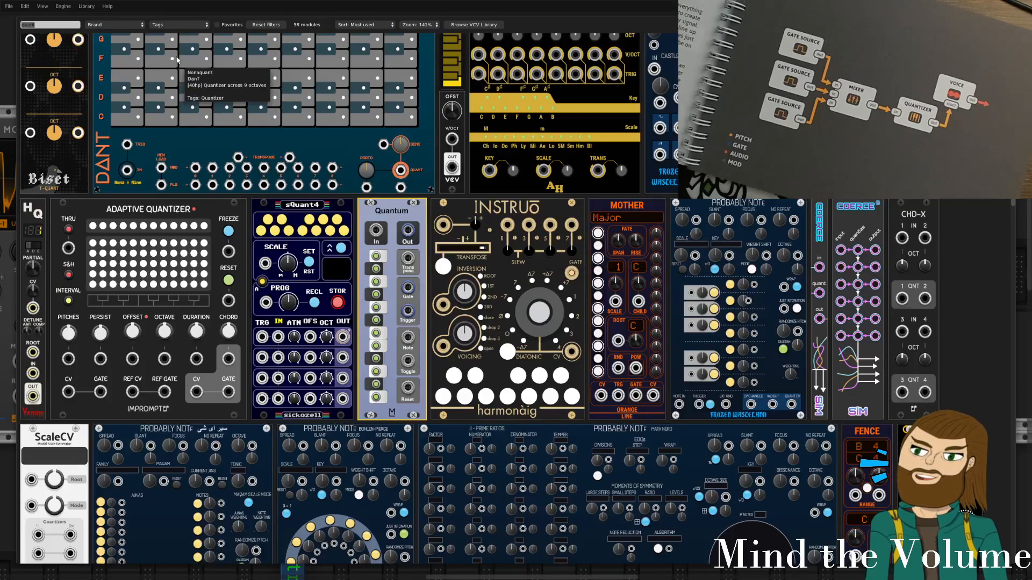
click(170, 26)
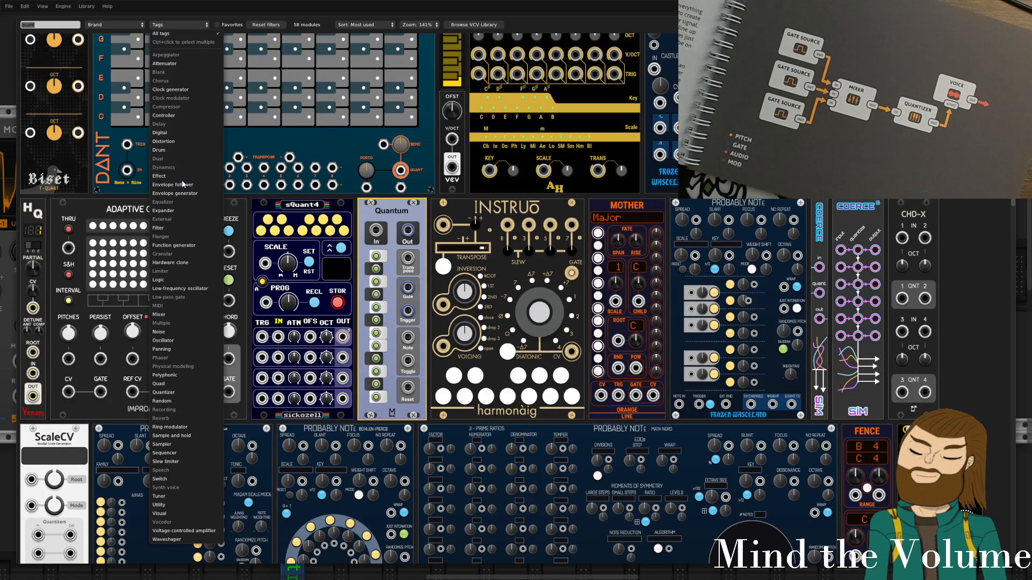
click(59, 25)
key(BackSpace)
click(167, 26)
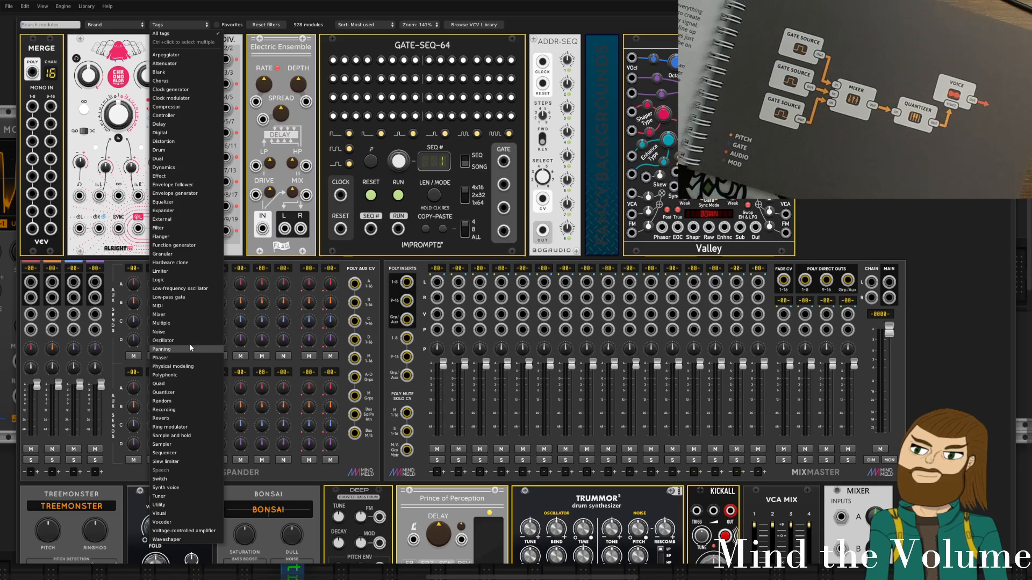
click(180, 315)
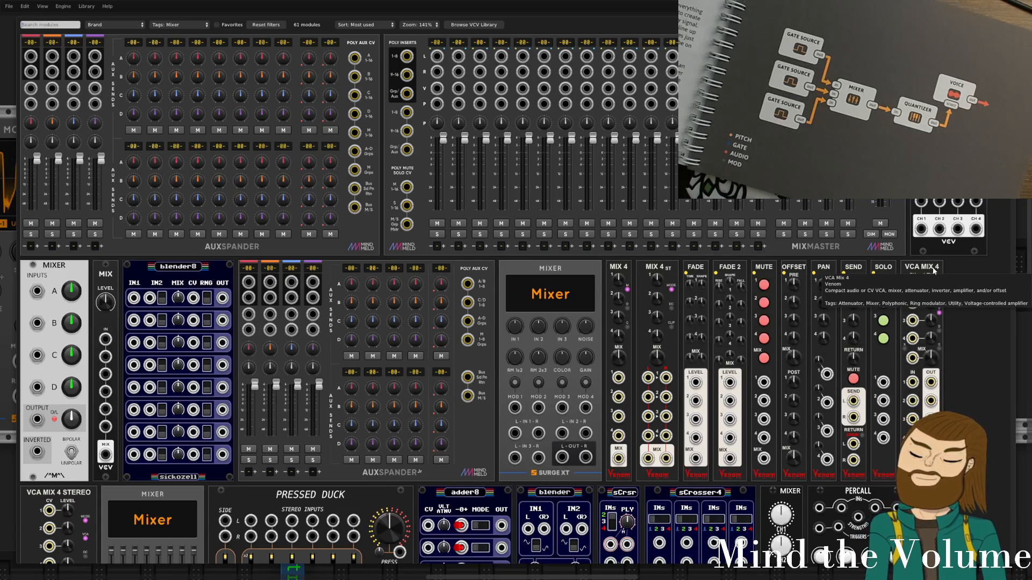
click(933, 271)
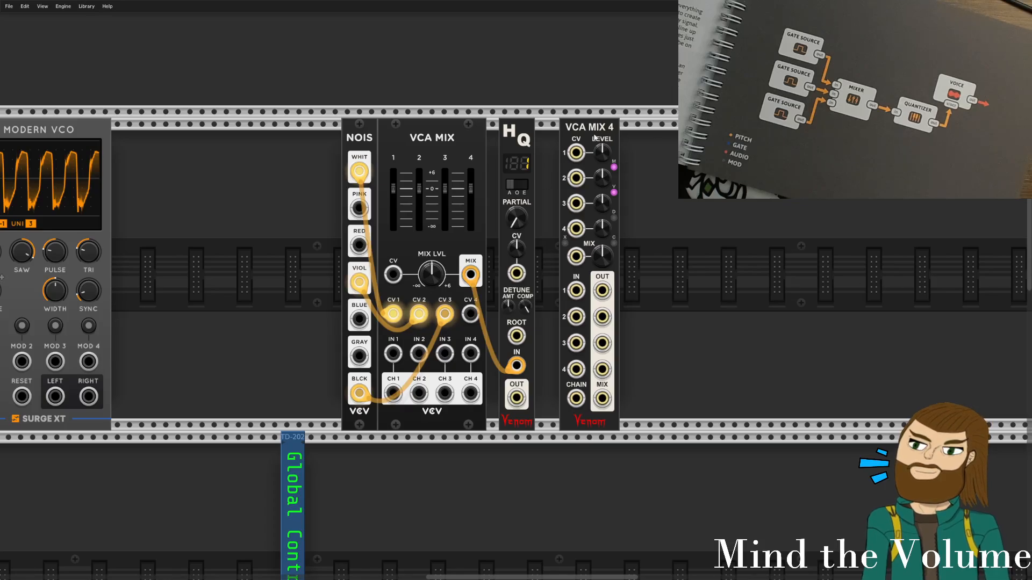
drag(609, 128, 575, 131)
drag(429, 90, 438, 180)
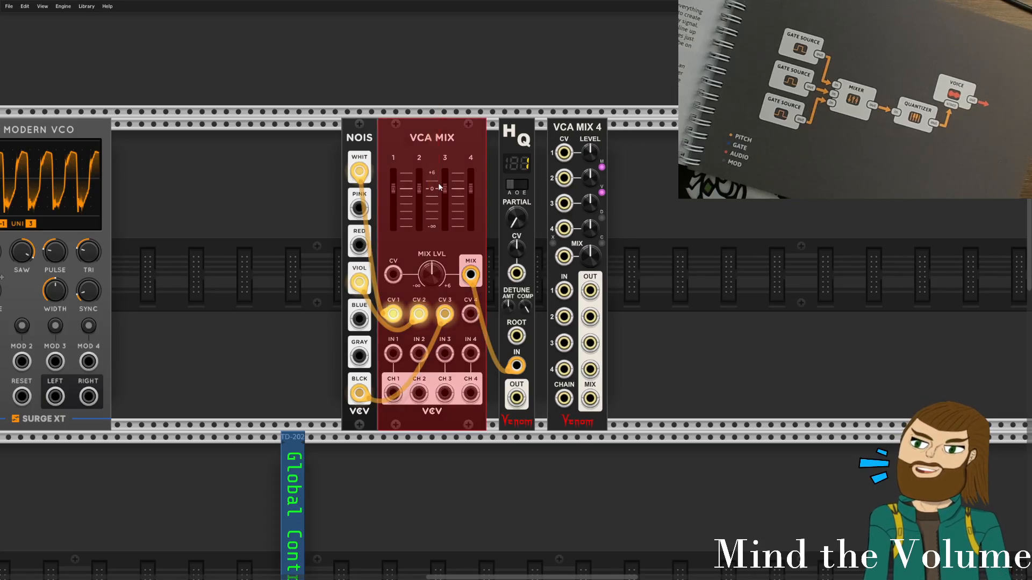
key(Delete)
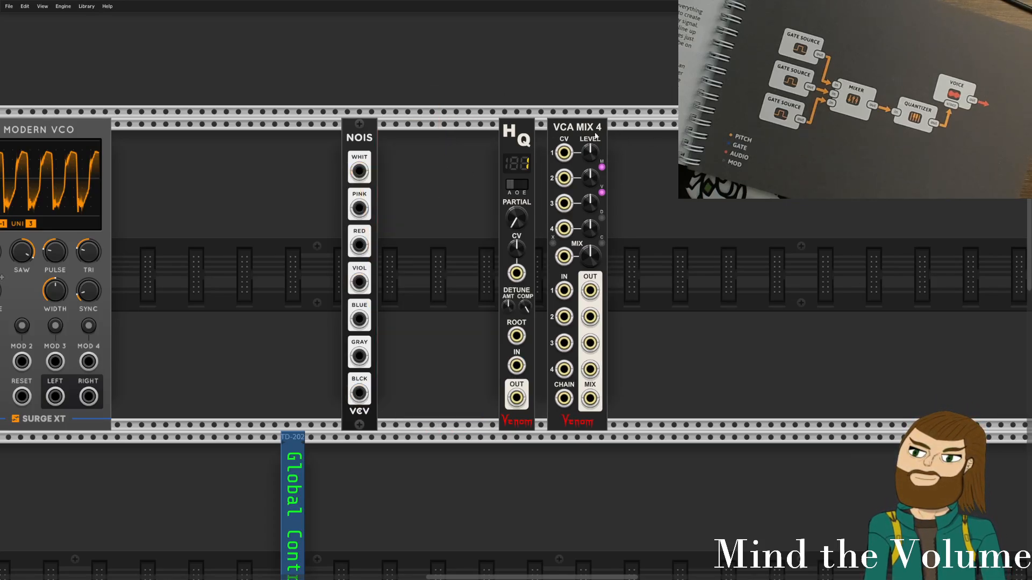
drag(610, 133, 648, 148)
key(ctrl+z)
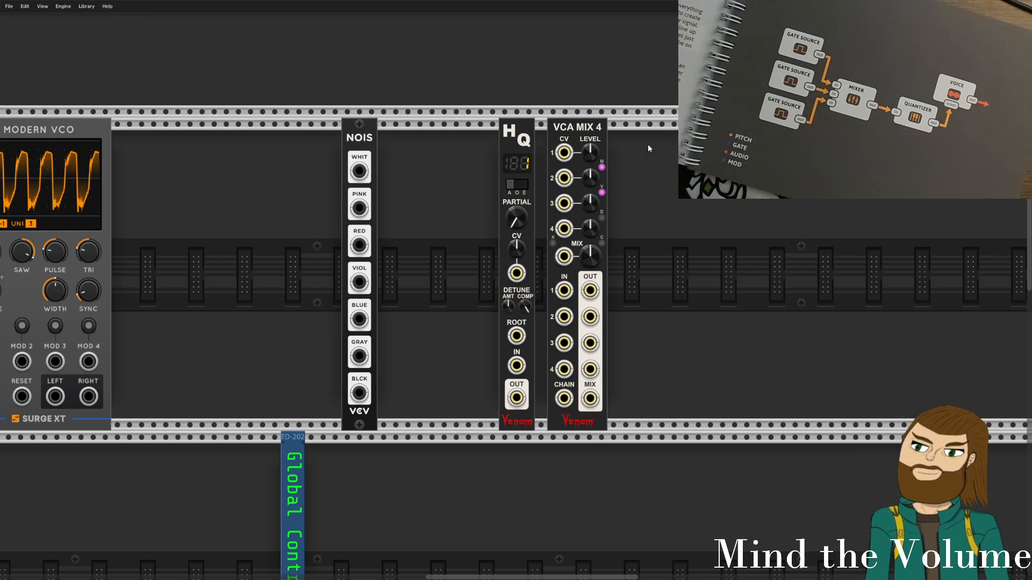
key(ctrl+z)
Move the three noise cables to CV 1, 2 and 3 of the VCA MIX 4, and feed the quantizer from its MIX output.
drag(389, 316, 563, 178)
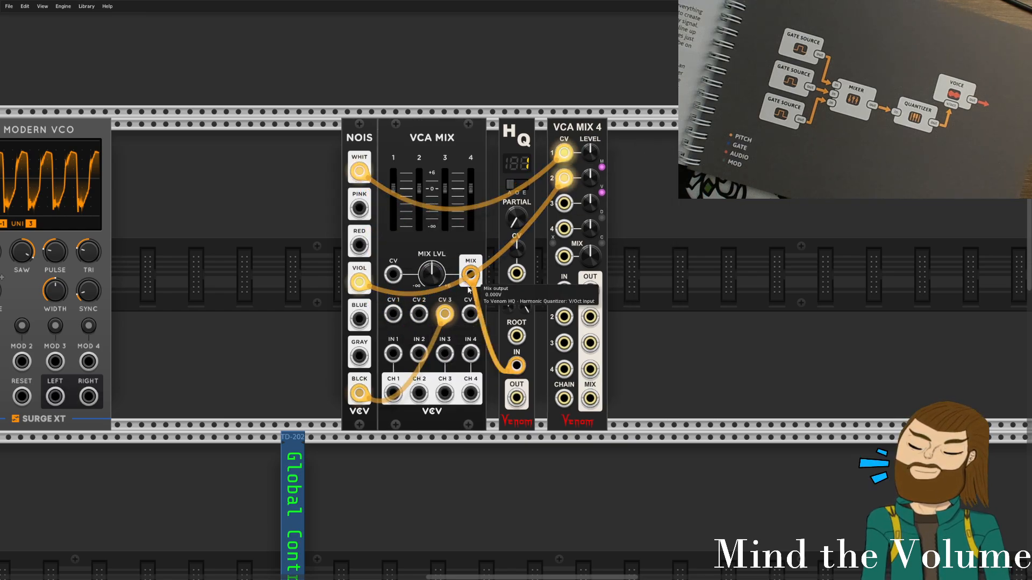
drag(445, 314, 563, 203)
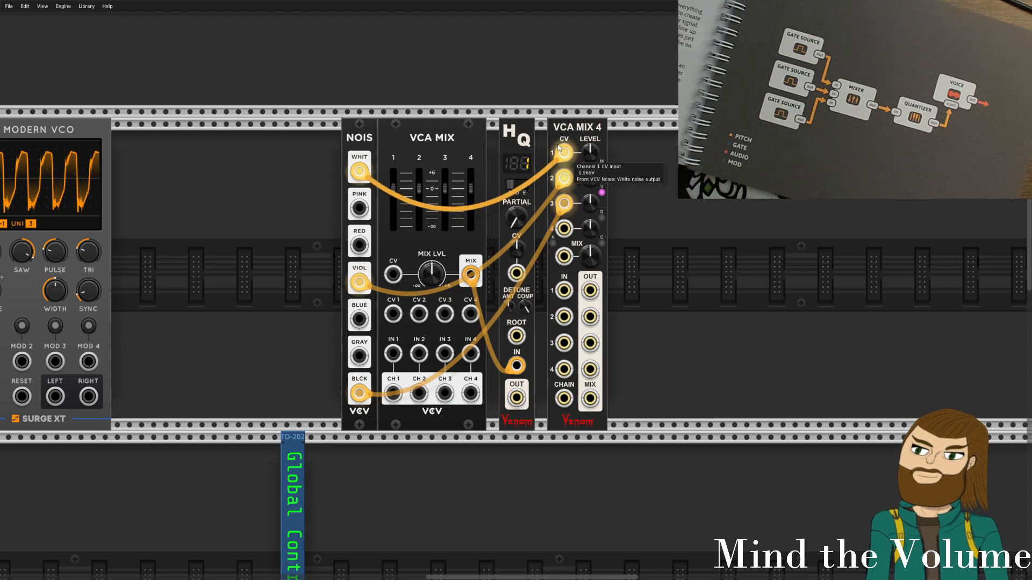
drag(471, 275, 590, 290)
drag(628, 384, 591, 398)
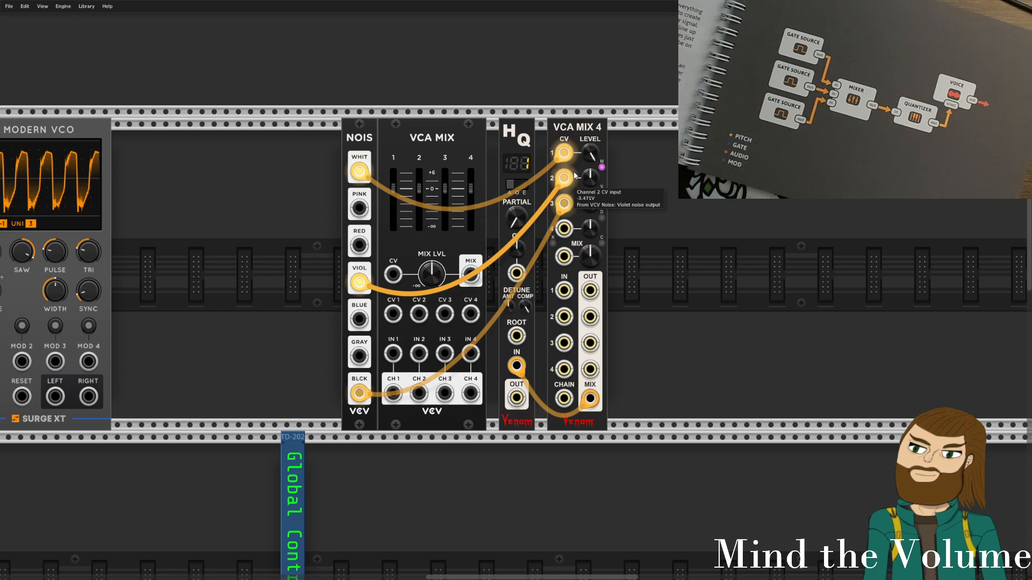
Cycle the VCA MIX 4 through its level modes and turn up its mix level.
click(603, 168)
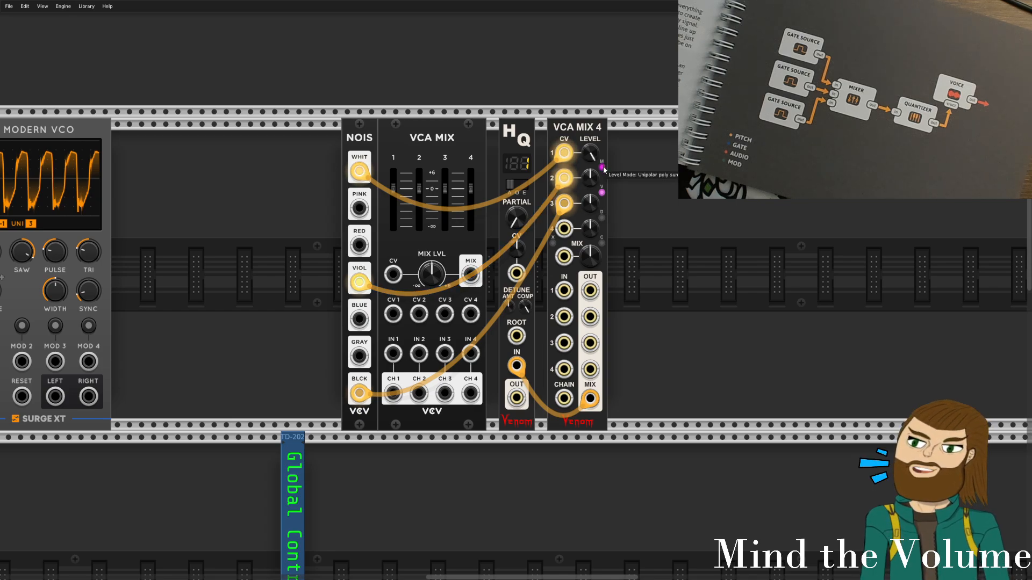
click(602, 167)
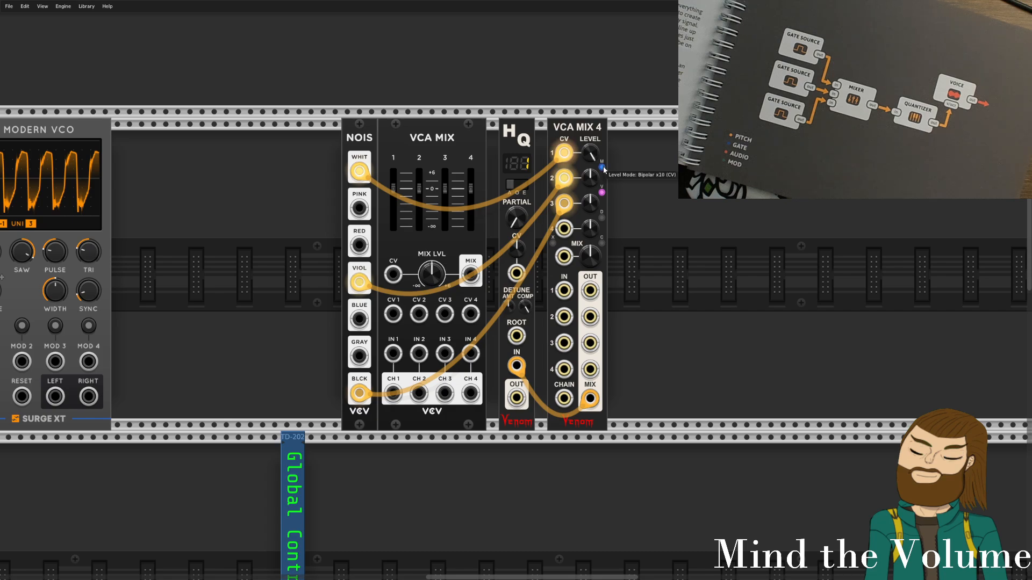
click(603, 168)
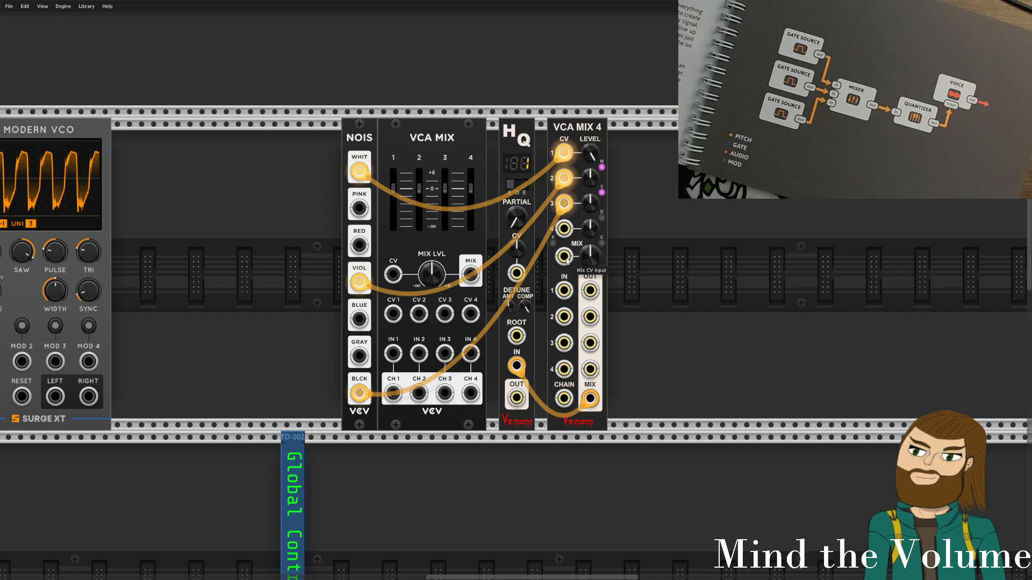
drag(590, 256, 590, 247)
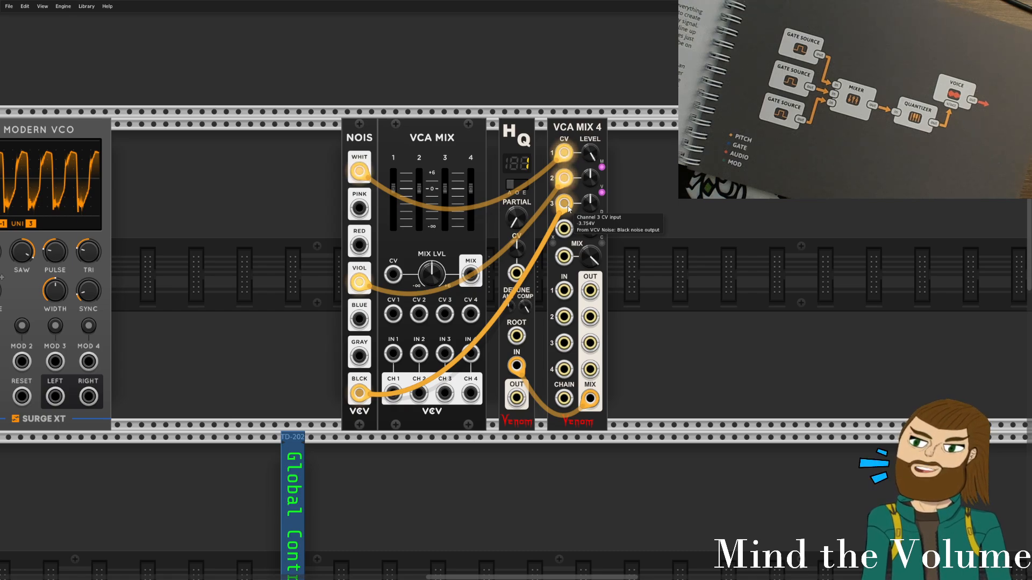
Clear the library's Mixer tag, filter by the Attenuator tag and look through the available modules.
right_click(643, 247)
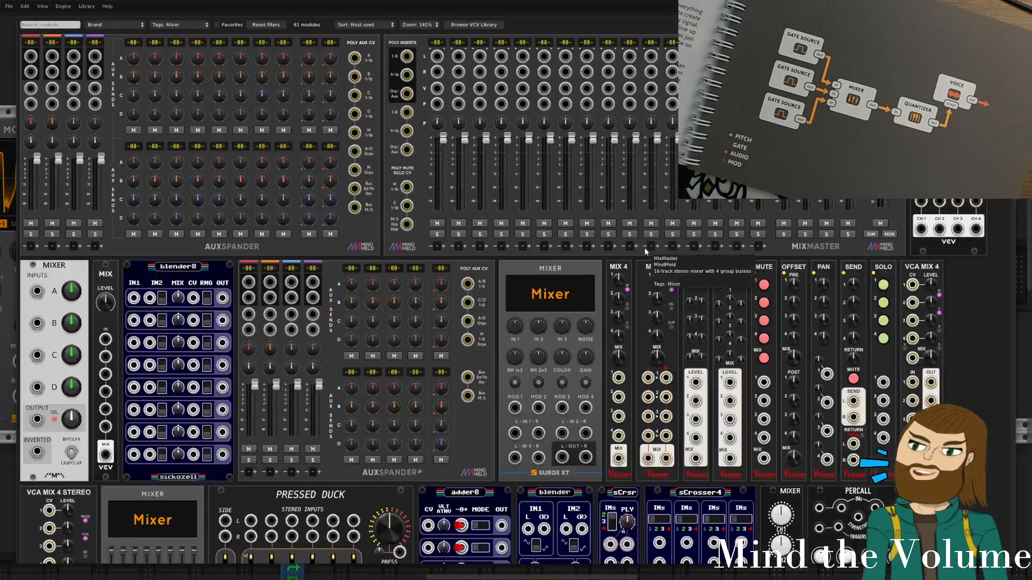
click(176, 25)
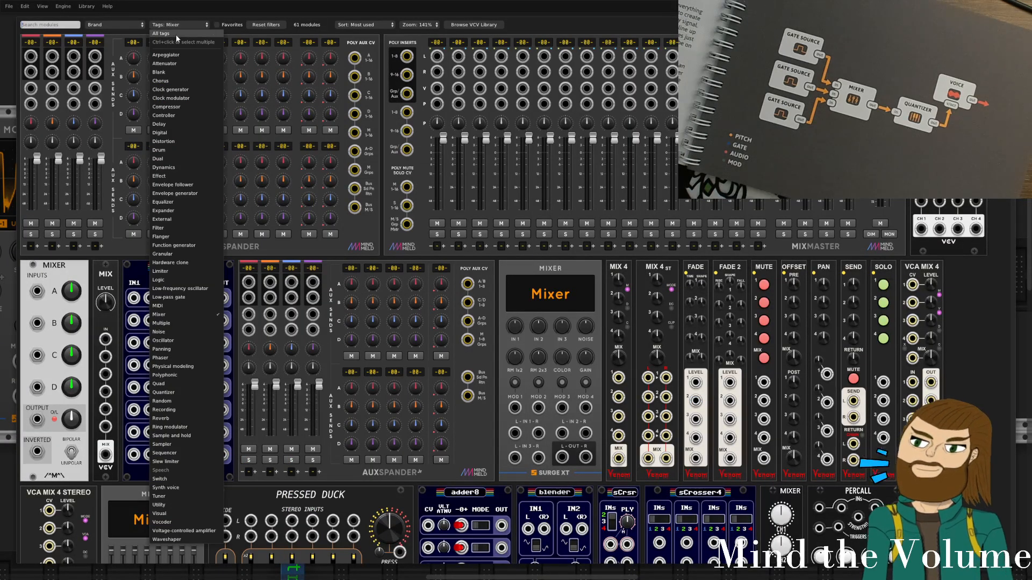
click(176, 34)
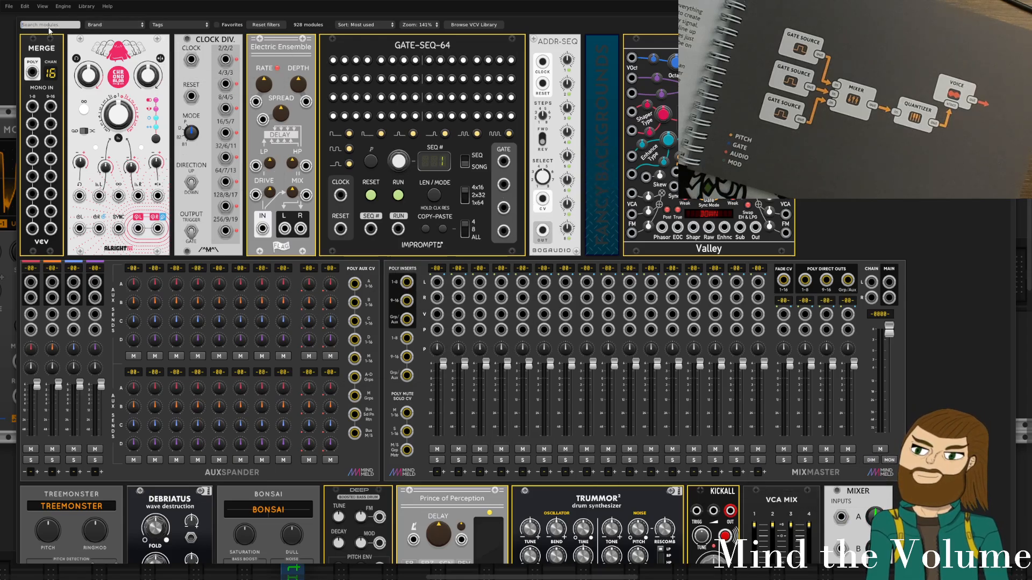
click(179, 25)
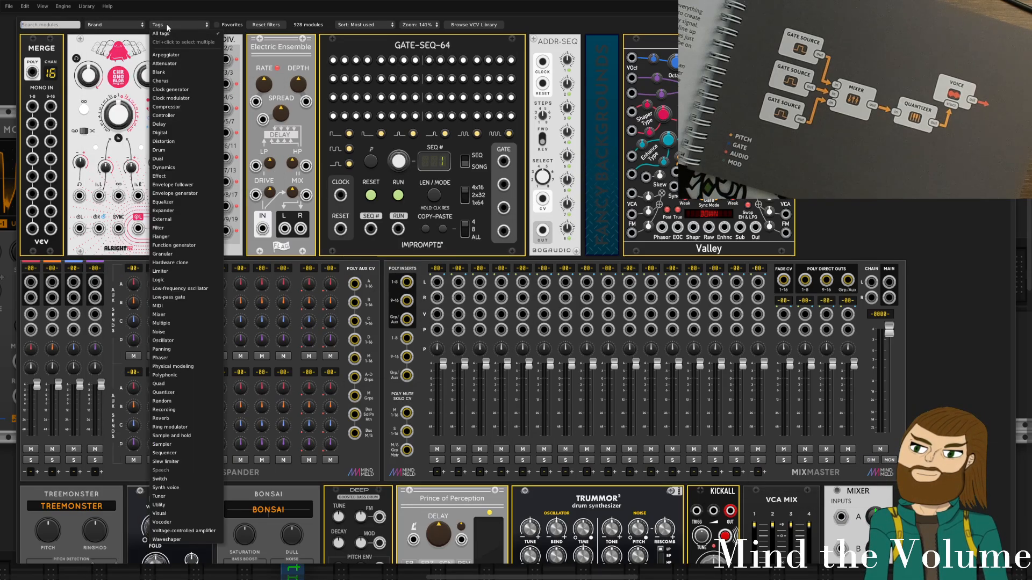
click(172, 64)
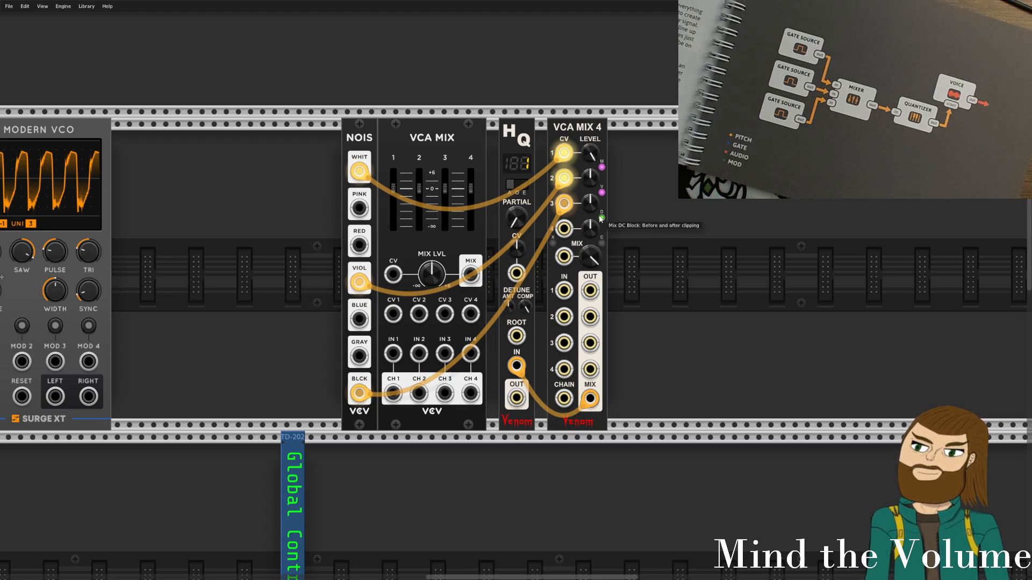
Cycle the VCA MIX 4's mix clipping through its available modes.
click(601, 243)
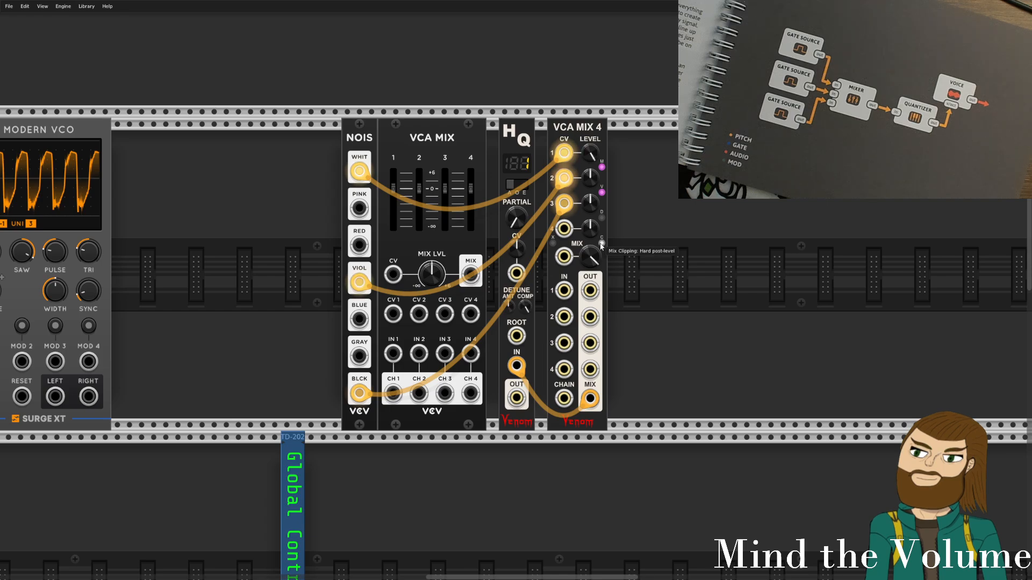
click(602, 243)
click(602, 244)
click(601, 243)
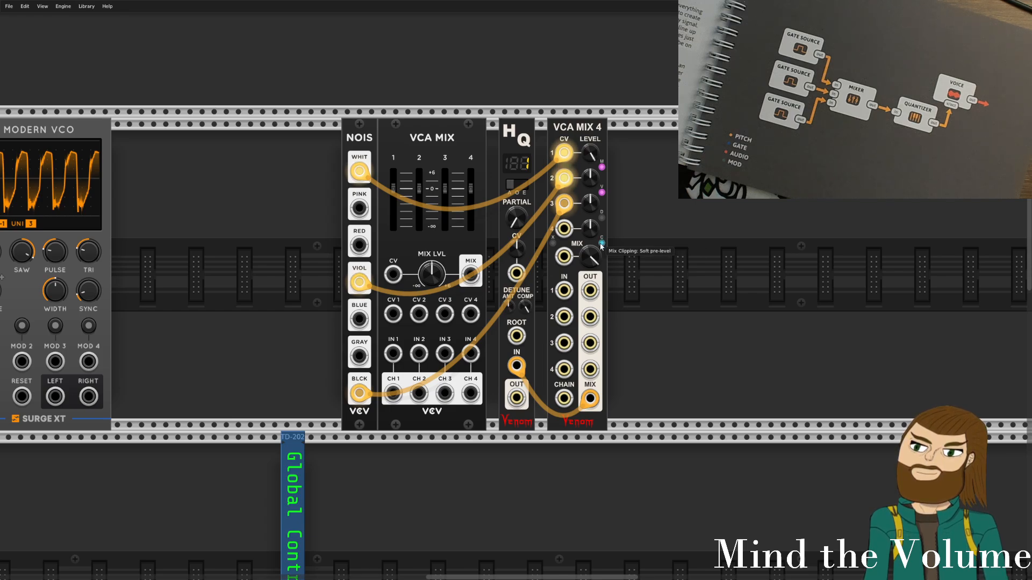
click(602, 244)
click(601, 244)
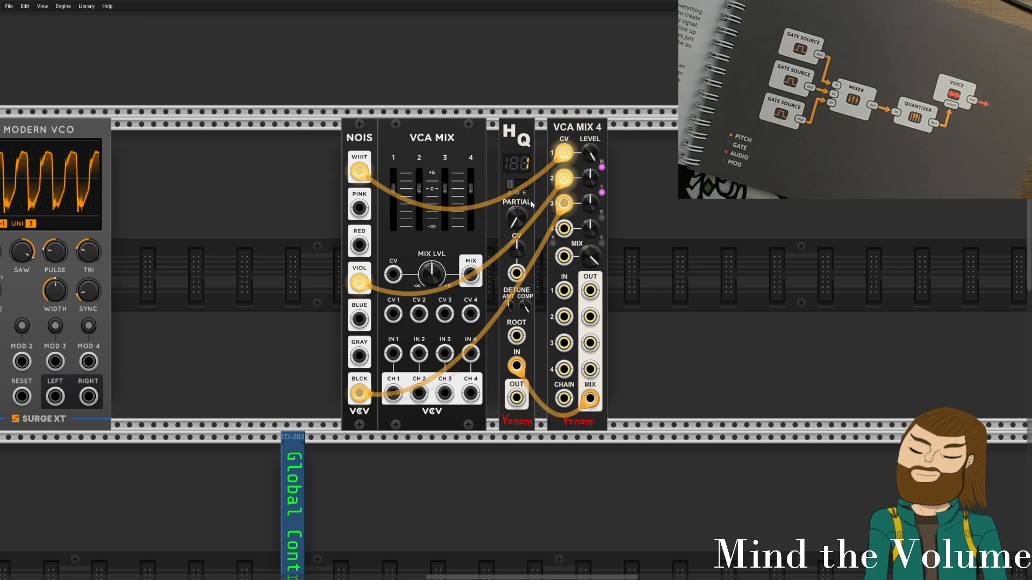
Place the HQ quantizer flush after the VCA MIX 4 and move its input cable from the MIX output to OUT 1.
drag(523, 143, 645, 134)
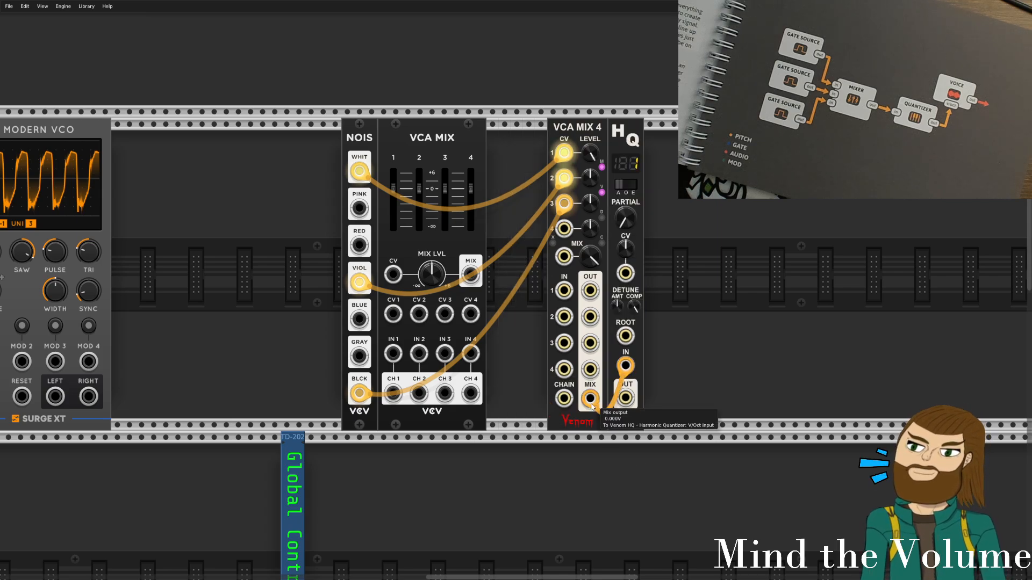
drag(590, 399, 591, 292)
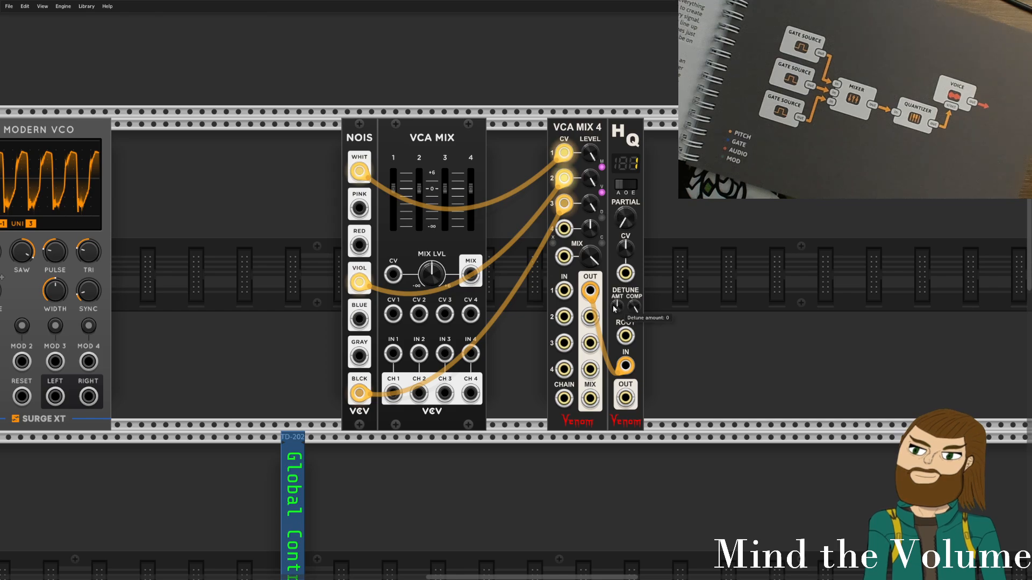
click(553, 243)
click(552, 245)
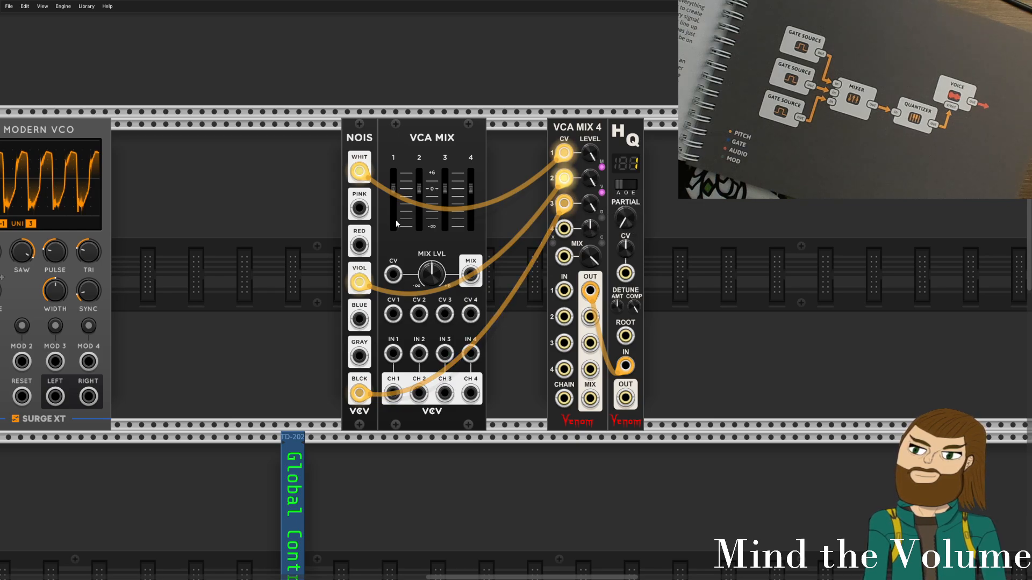
Audition the black noise through MixMaster's first channel, and return its cable to CV 3 of the VCA MIX 4.
scroll(453, 251, down, 5)
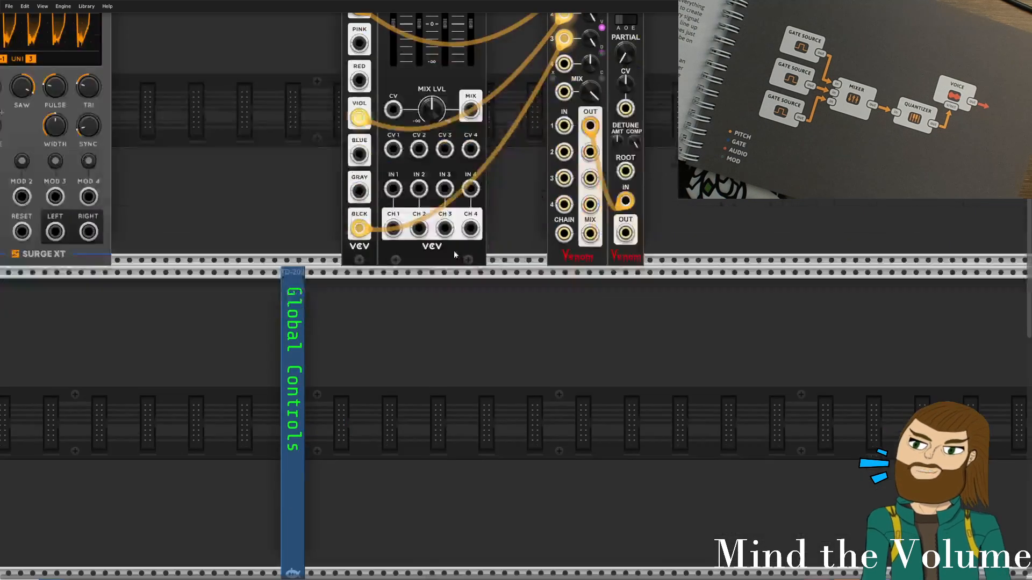
scroll(459, 250, down, 3)
scroll(459, 250, down, 2)
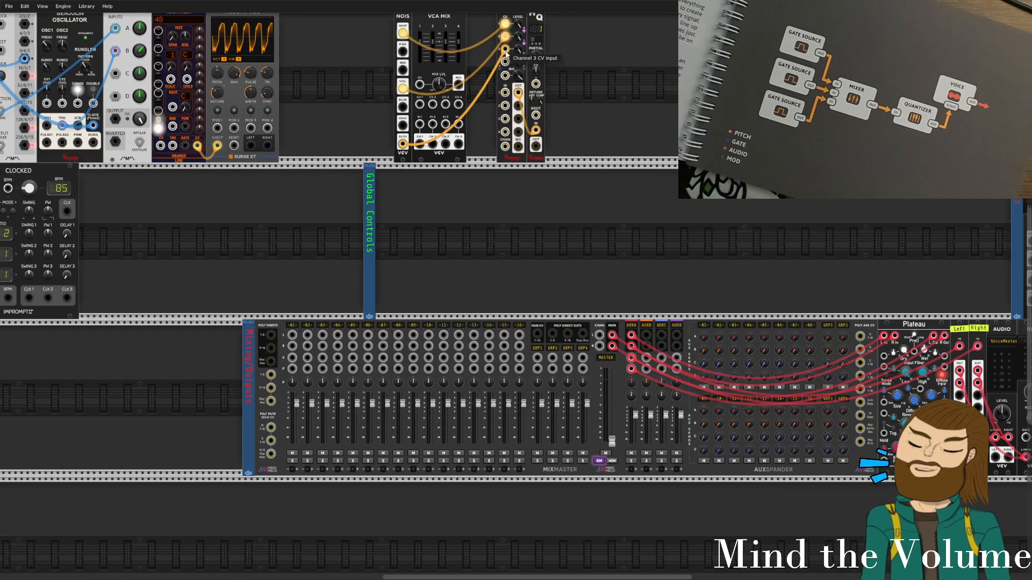
drag(505, 49, 291, 338)
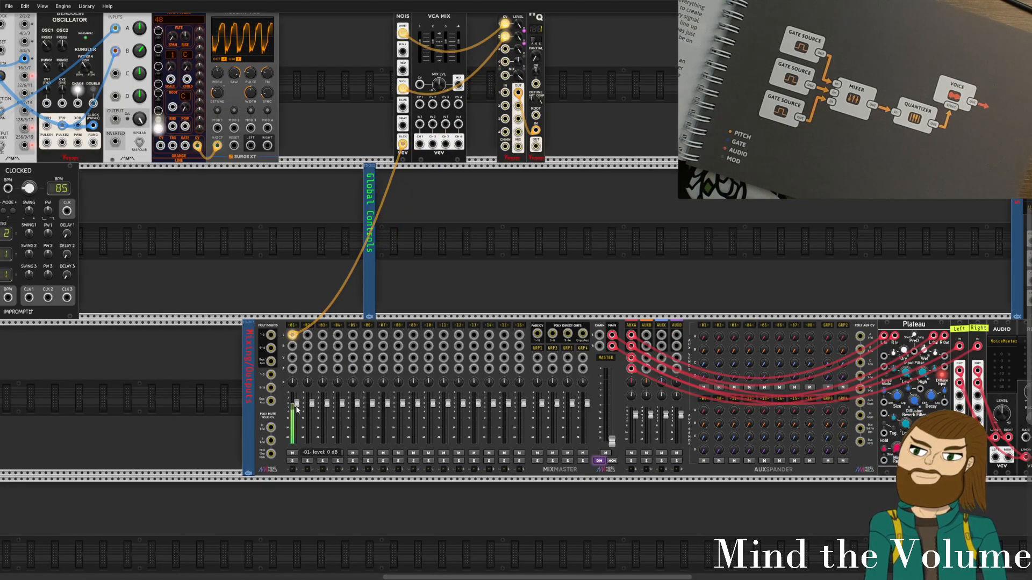
mouse_move(613, 441)
mouse_down()
mouse_move(612, 428)
mouse_move(611, 440)
mouse_up()
drag(299, 335, 506, 49)
scroll(478, 223, up, 3)
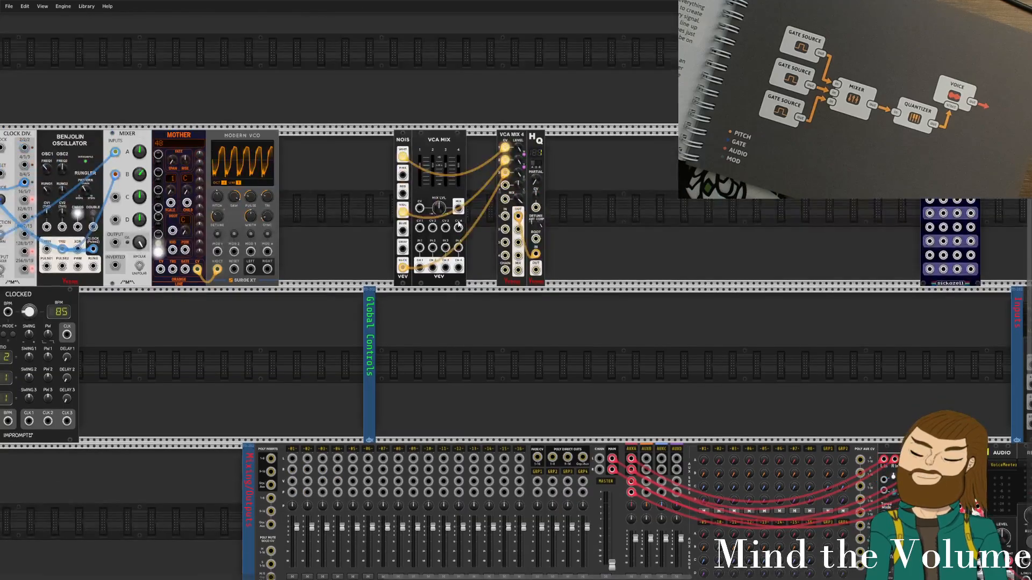
scroll(478, 223, up, 5)
scroll(476, 297, down, 2)
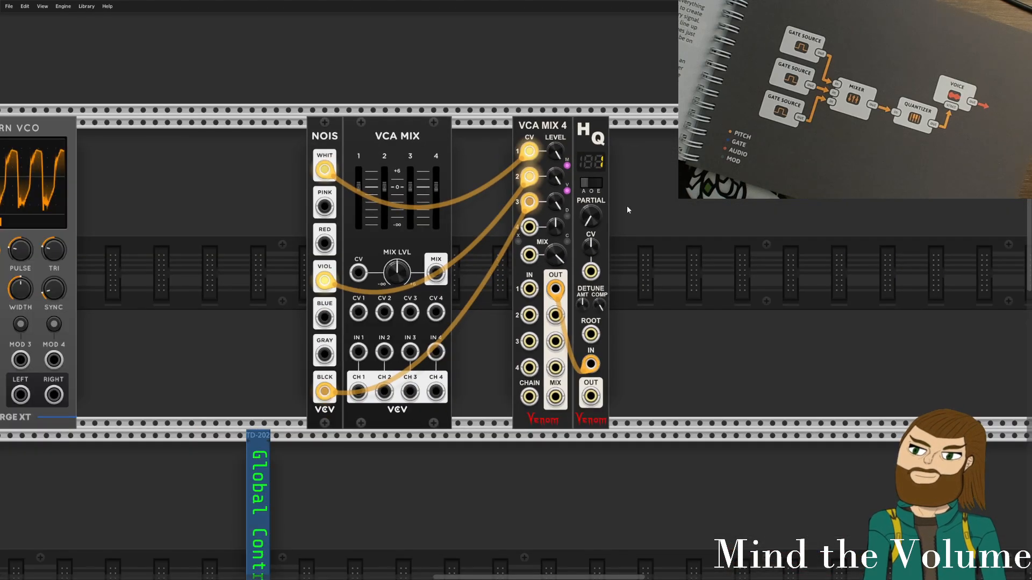
Set the HQ quantizer's A/O/E switch to E.
click(593, 183)
click(593, 183)
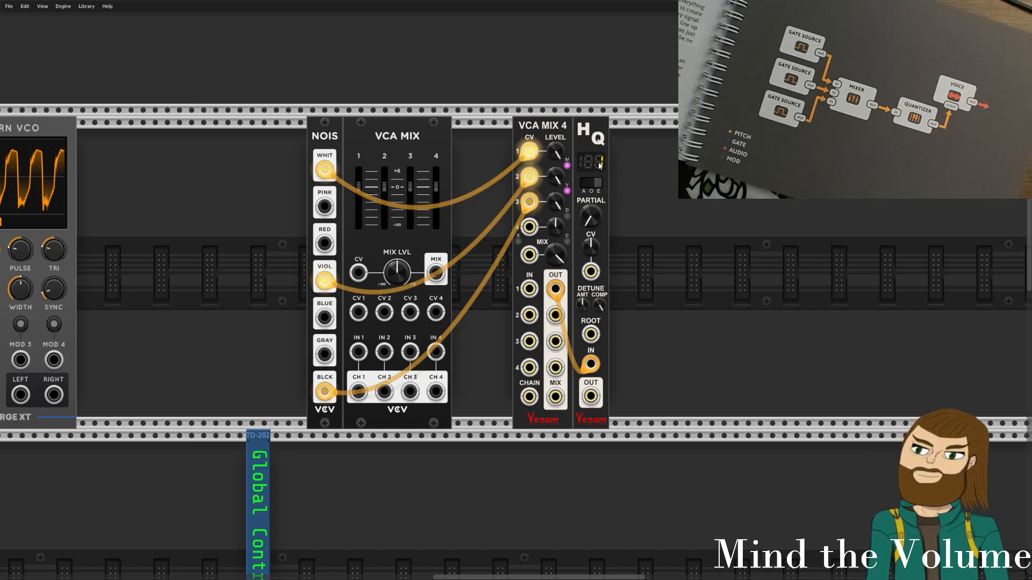
Add an 8VERT attenuverter from the module library, placing it directly after the VCA MIX 4.
right_click(626, 162)
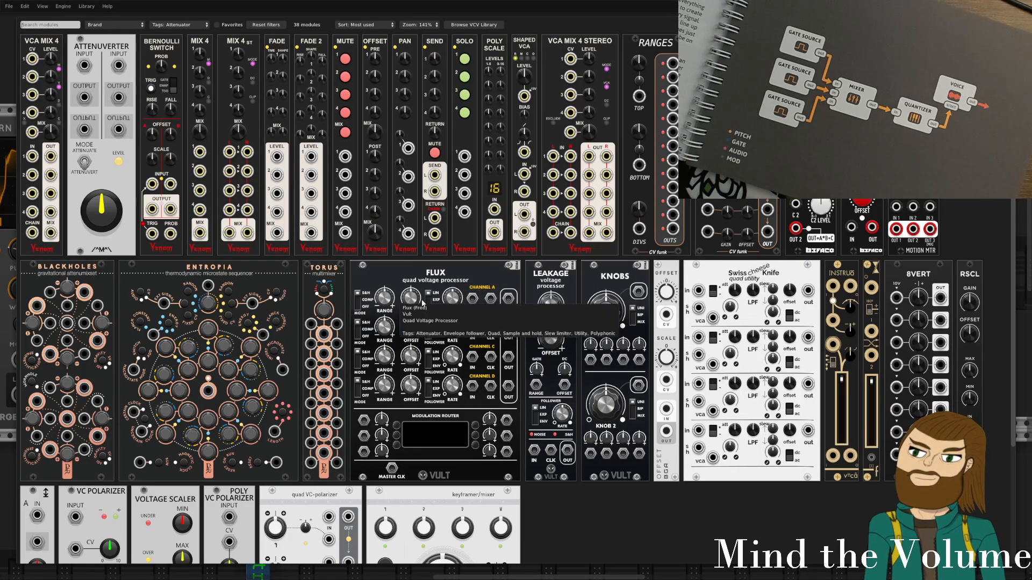
scroll(794, 365, down, 3)
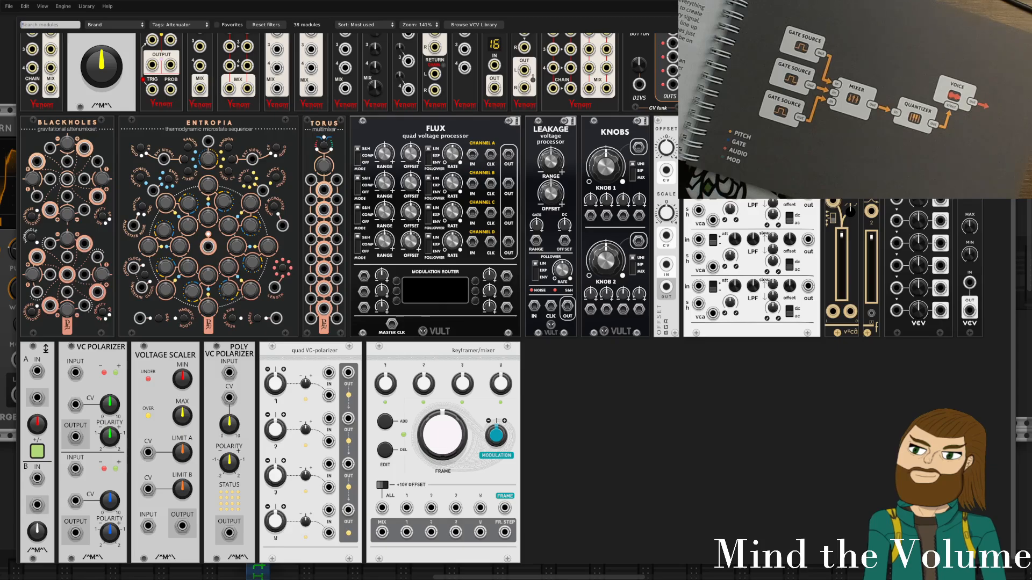
key(Escape)
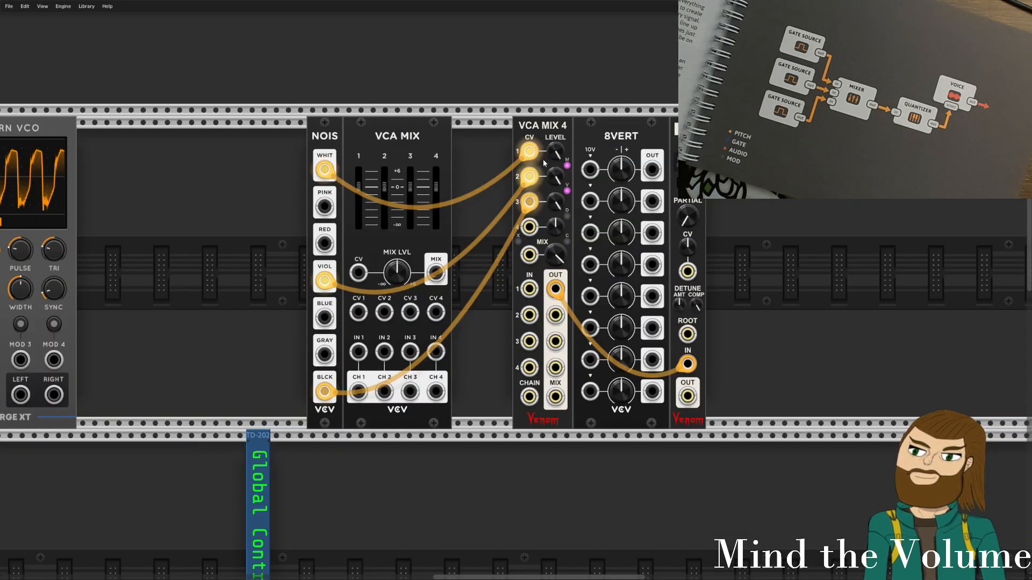
Move the three noise cables to the 8VERT's first three inputs, and put the 8VERT before the VCA MIX 4 in place of the VCA MIX.
drag(529, 151, 590, 170)
drag(529, 177, 590, 233)
drag(635, 133, 485, 142)
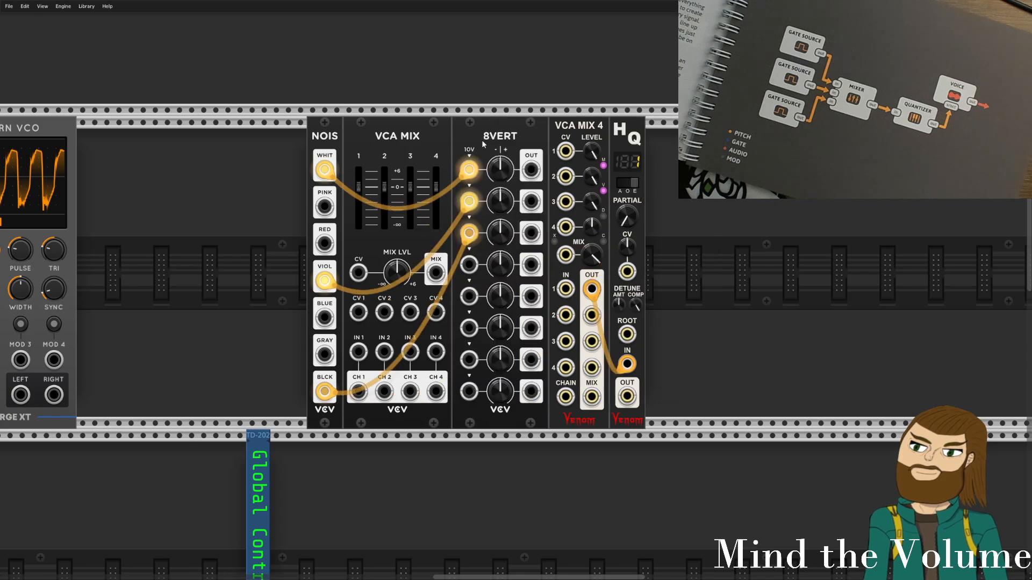
shift+click(408, 163)
key(Delete)
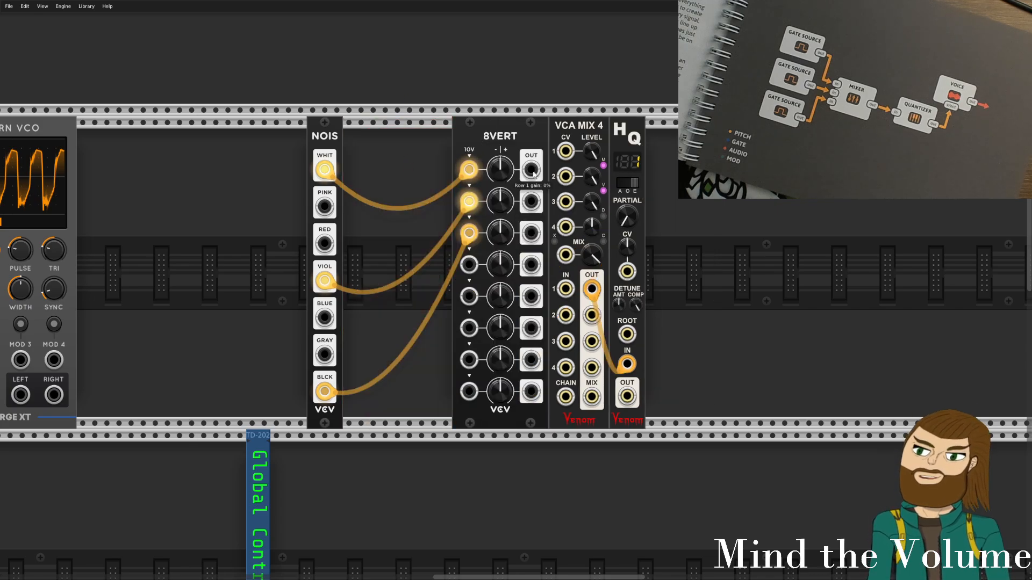
Place the 8VERT flush after NOIS and patch its row 1 output to CV 1, moving the cable on to IN 1 of the VCA MIX 4.
drag(504, 141, 565, 151)
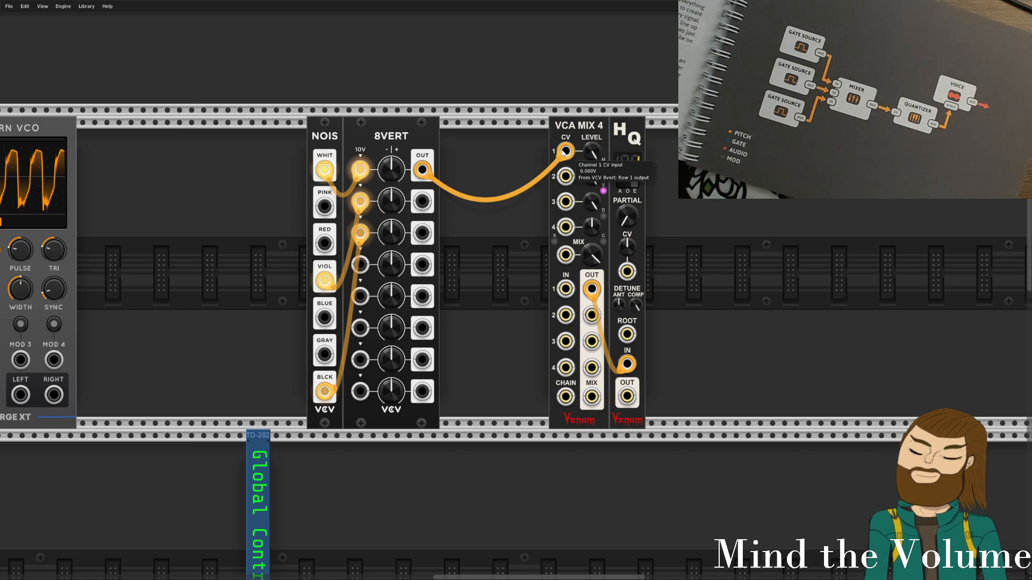
mouse_move(395, 167)
mouse_down()
mouse_move(395, 129)
mouse_move(391, 163)
mouse_up()
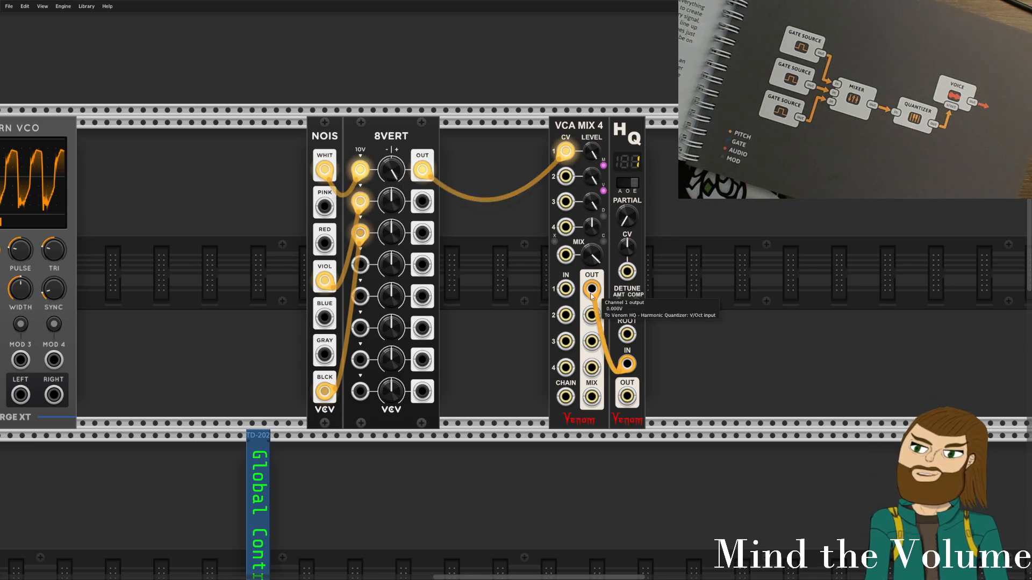
drag(565, 151, 565, 288)
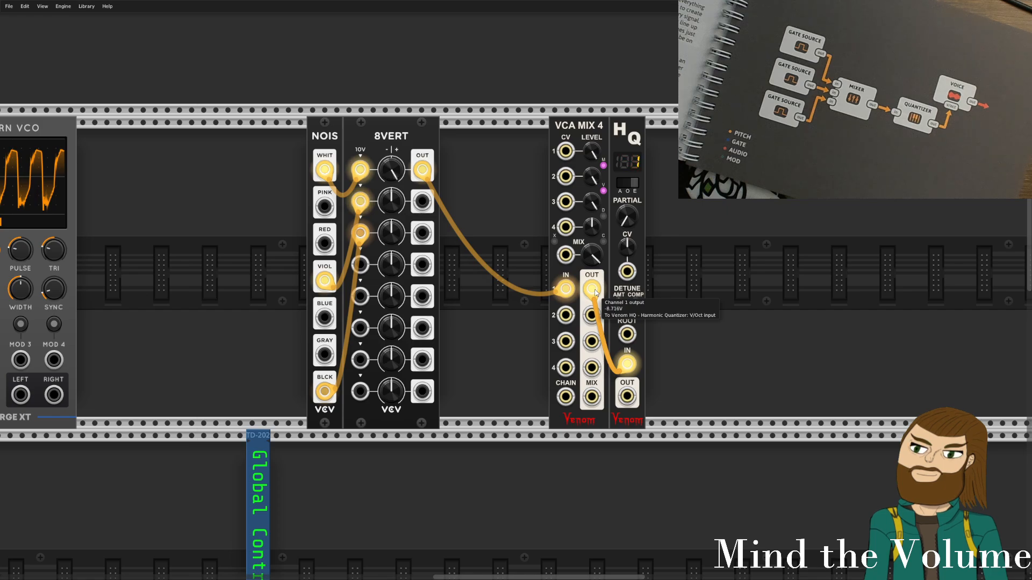
Reset the 8VERT's row 1 gain and set it to about 26.5%.
double_click(387, 170)
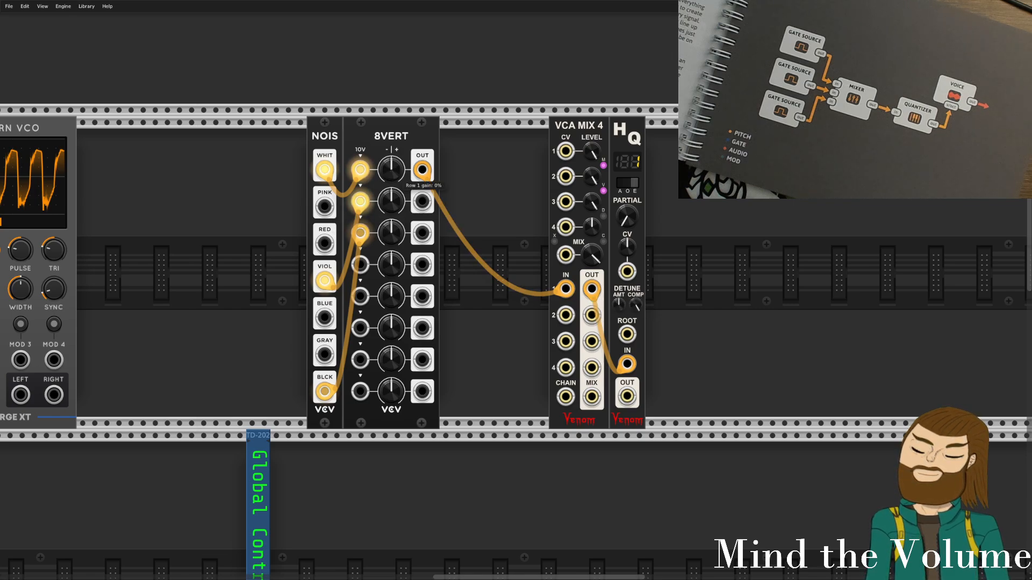
drag(391, 170, 391, 163)
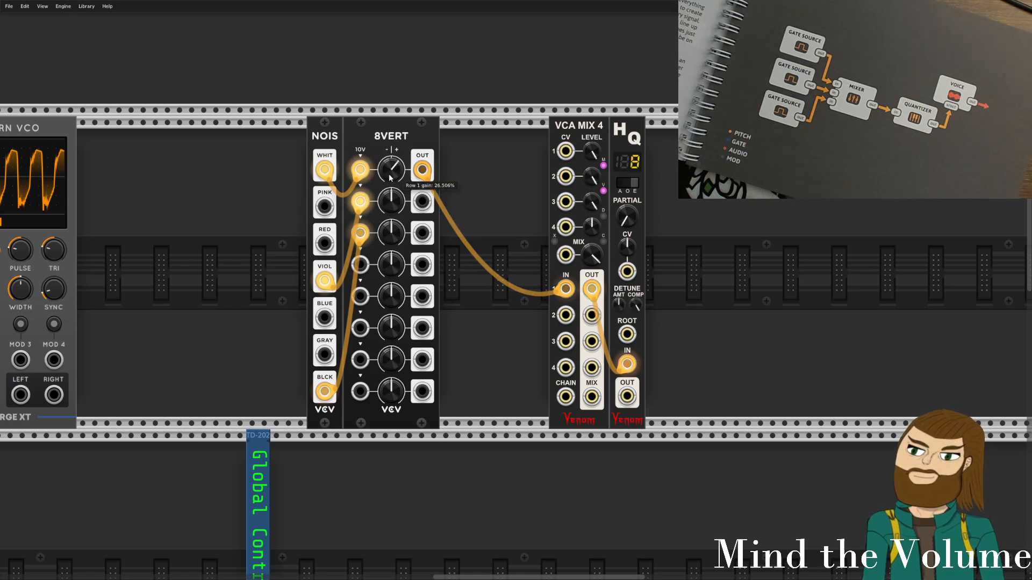
Patch the 8VERT's row 2 and 3 outputs to IN 2 and IN 3, and move the HQ input cable to the MIX output.
drag(422, 201, 565, 316)
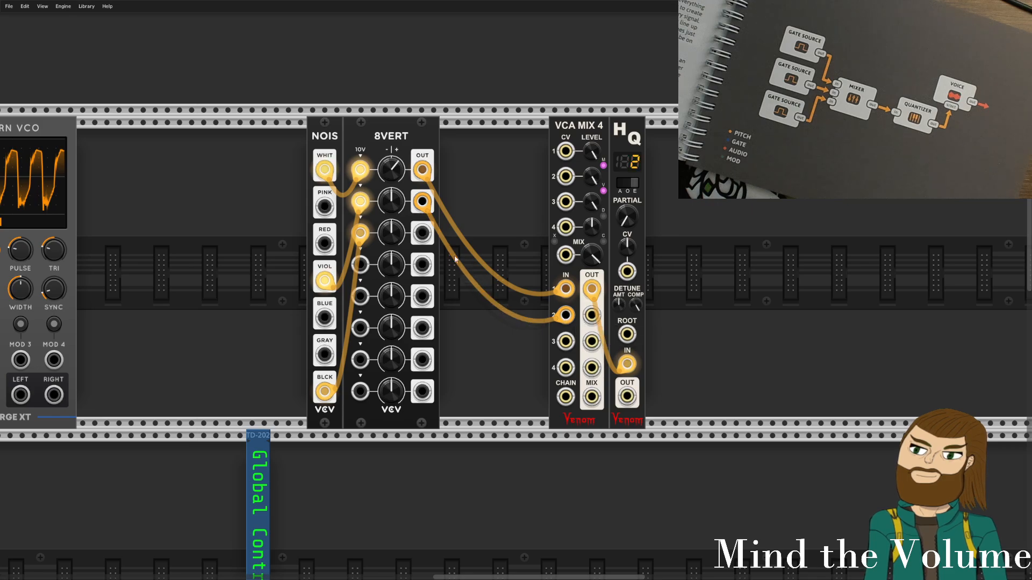
drag(422, 232, 565, 342)
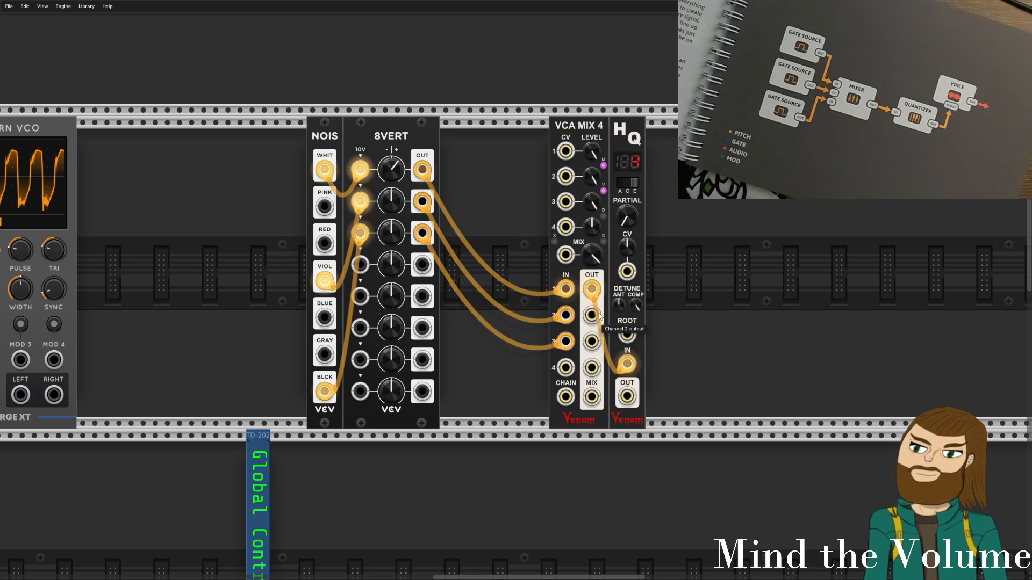
drag(592, 290, 591, 397)
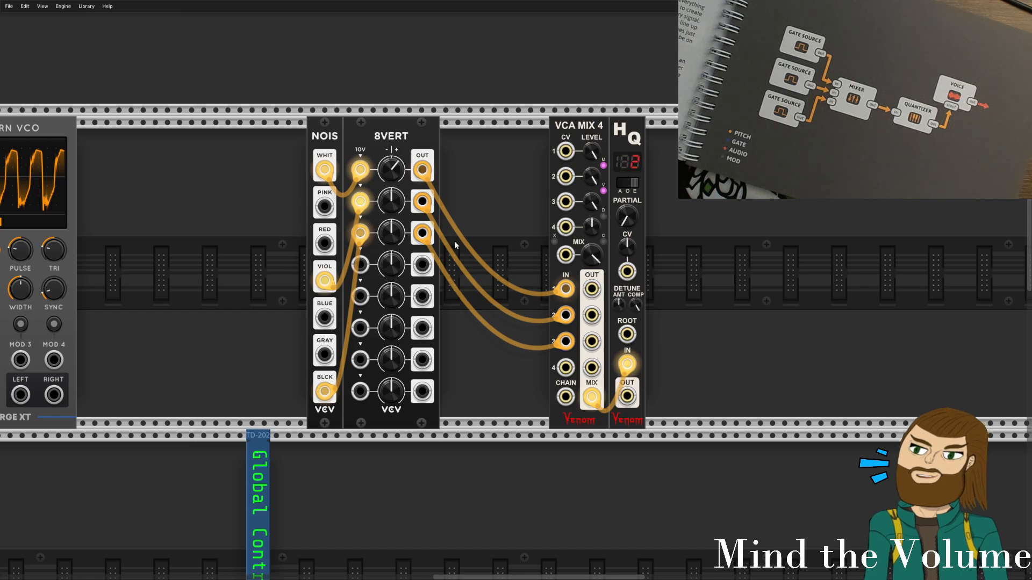
Adjust the 8VERT gains: rows 1 and 3 slightly positive, row 2 negative.
drag(396, 173, 391, 207)
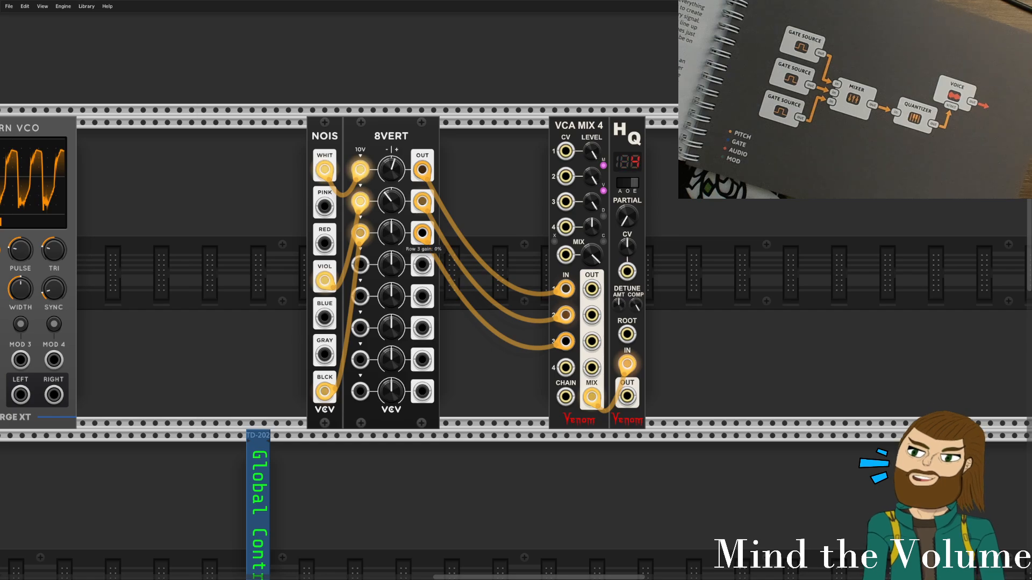
drag(388, 232, 388, 230)
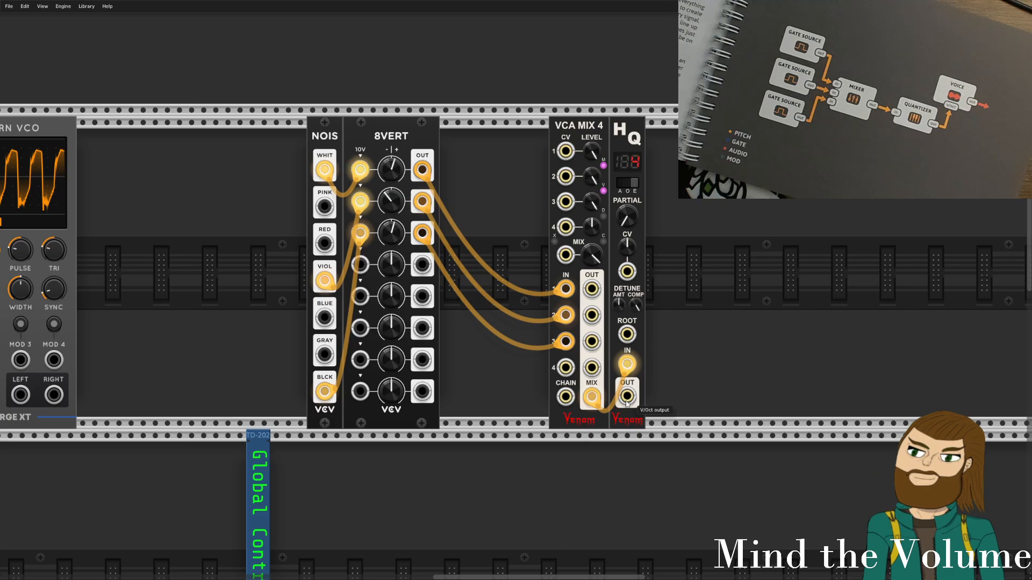
mouse_move(631, 364)
mouse_down()
mouse_move(627, 335)
mouse_move(627, 364)
mouse_up()
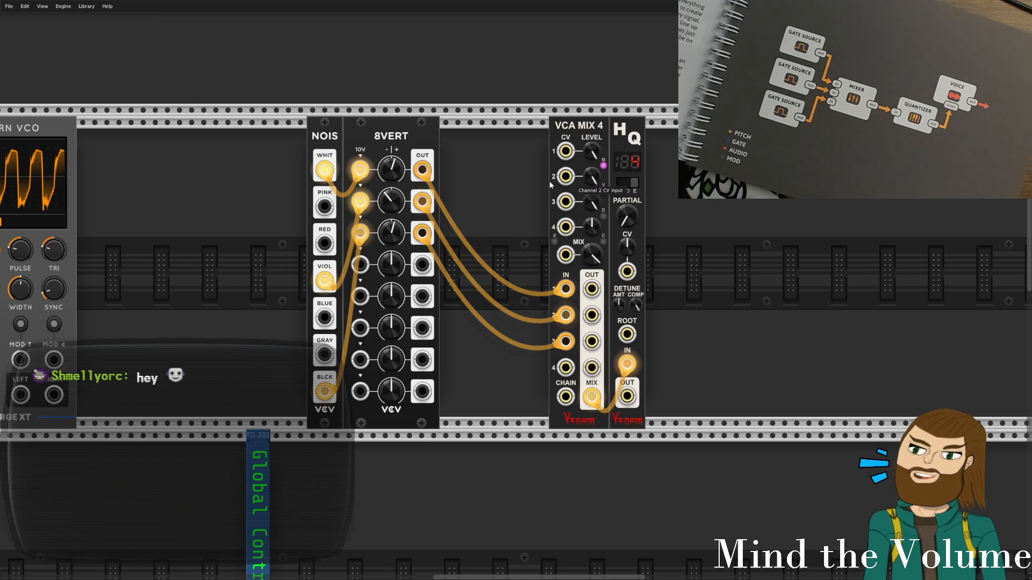
Move the VCA MIX 4 and the HQ quantizer flush after the 8VERT.
drag(525, 168, 504, 180)
click(563, 173)
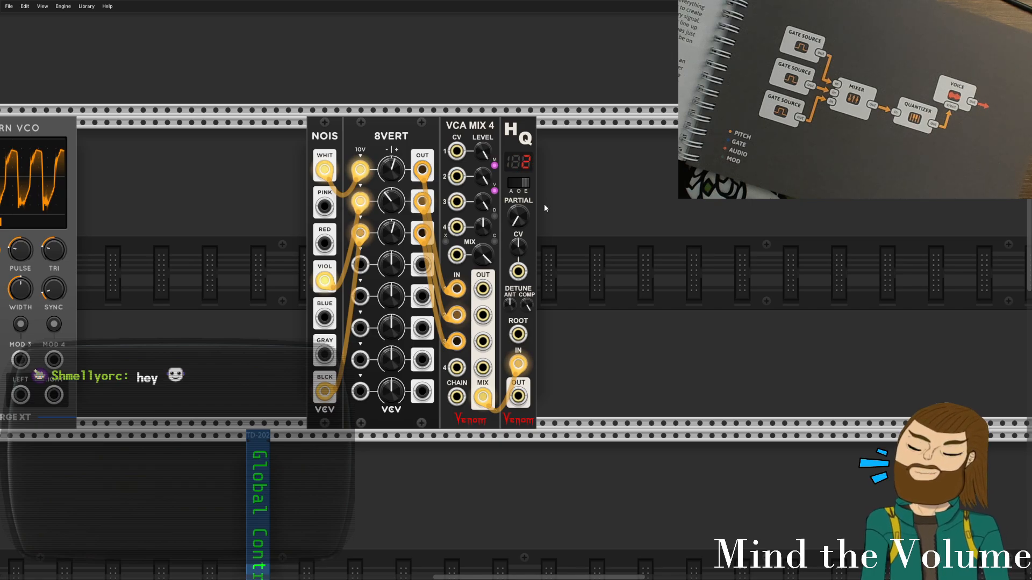
Open the module library and replace the Attenuator tag filter with Oscillator.
scroll(516, 196, down, 3)
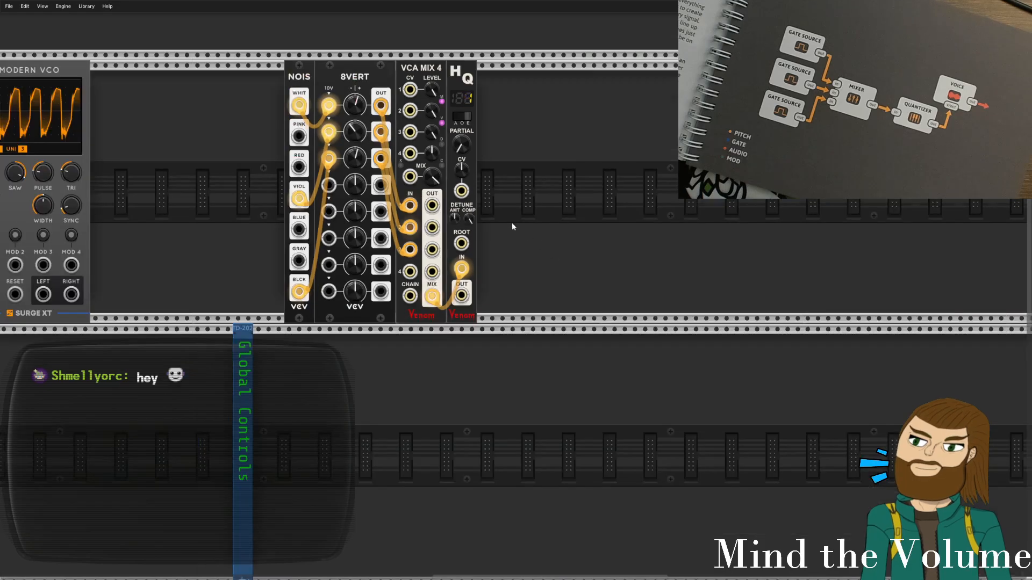
scroll(525, 230, down, 3)
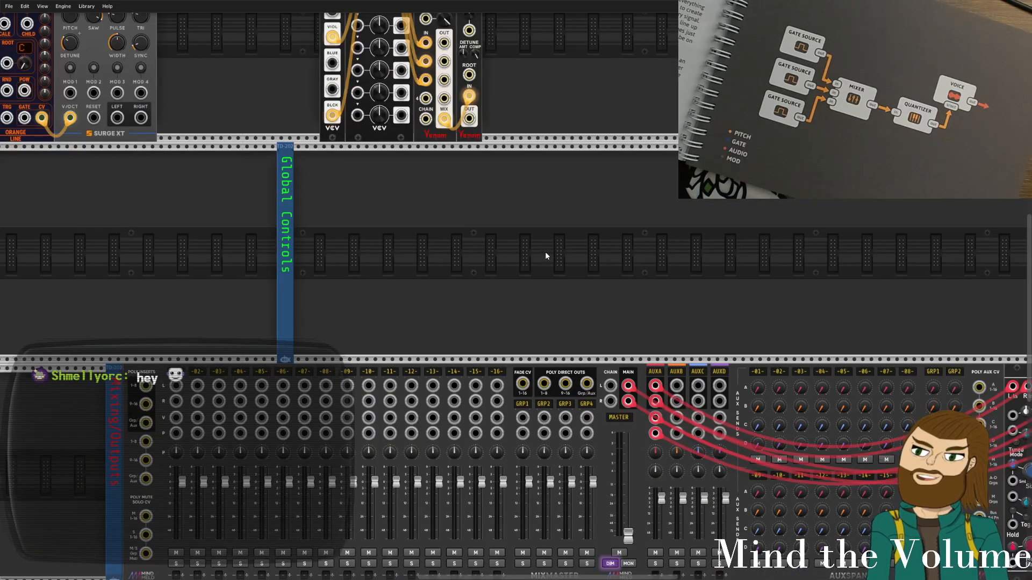
scroll(545, 252, up, 3)
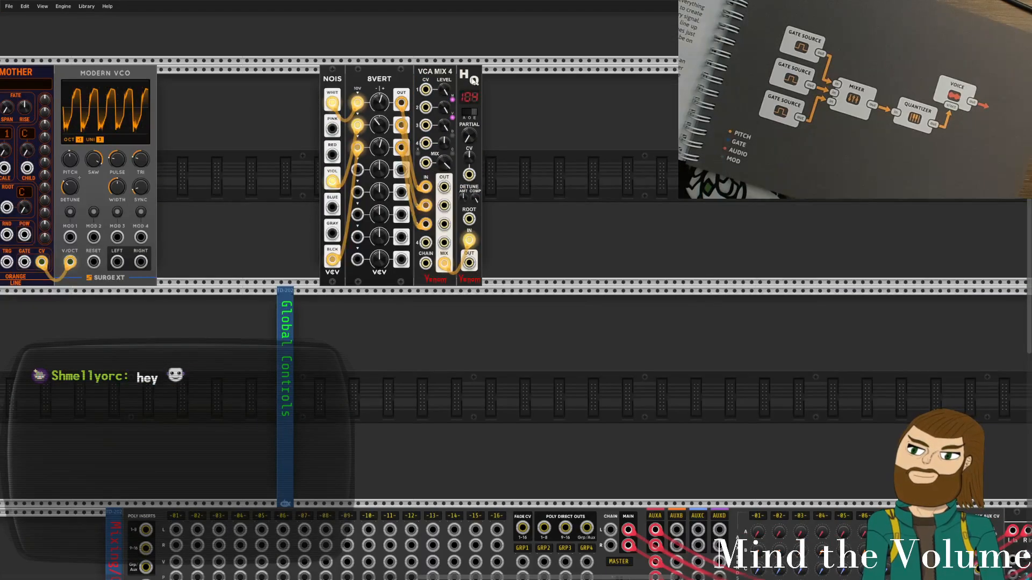
right_click(525, 228)
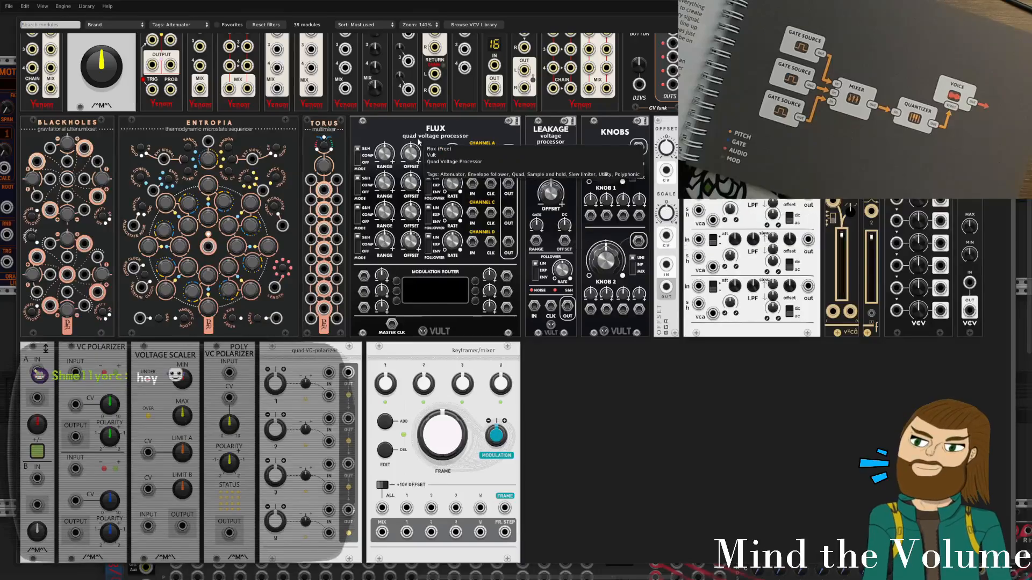
scroll(429, 269, up, 3)
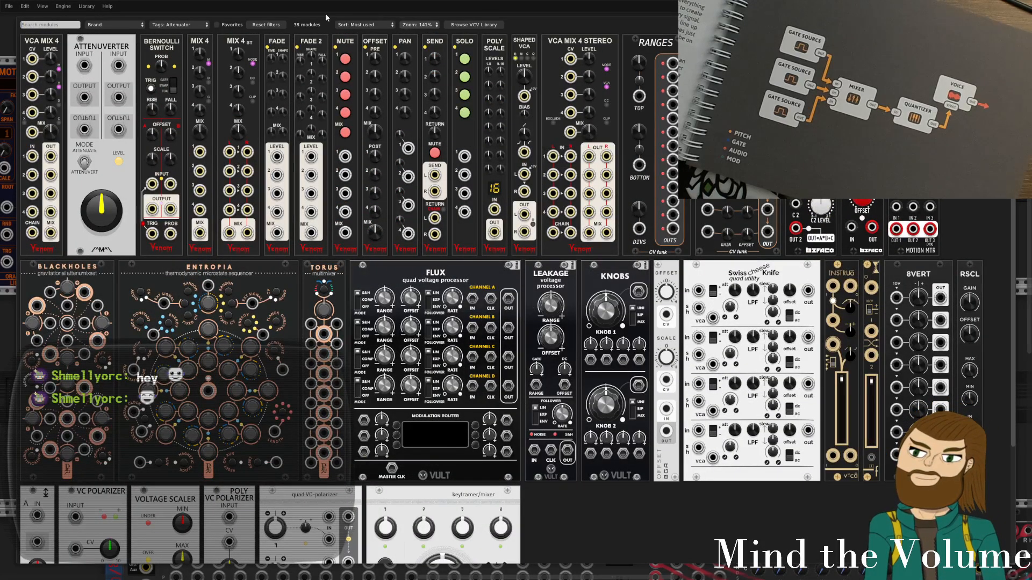
click(180, 26)
click(181, 36)
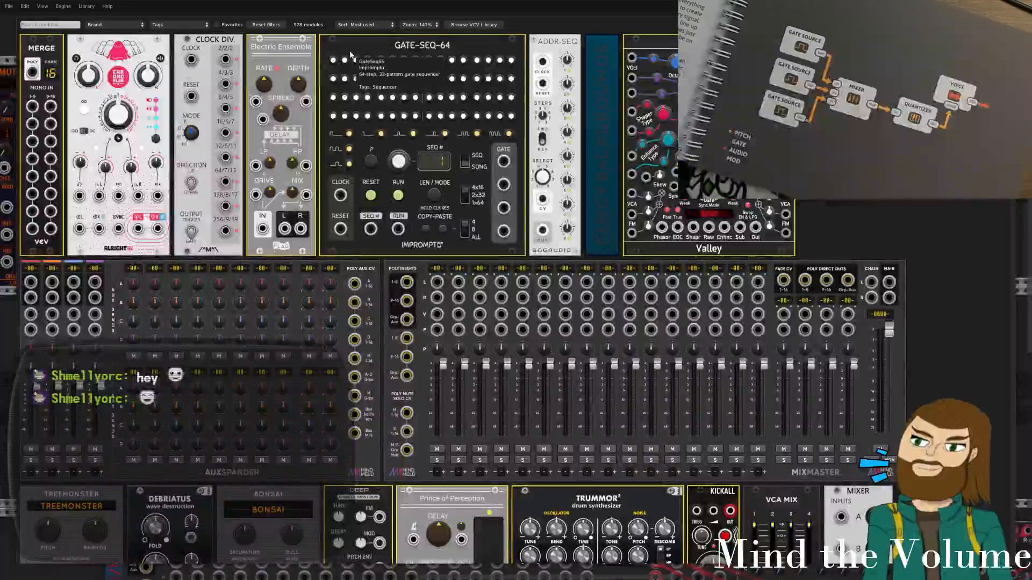
click(188, 25)
click(185, 340)
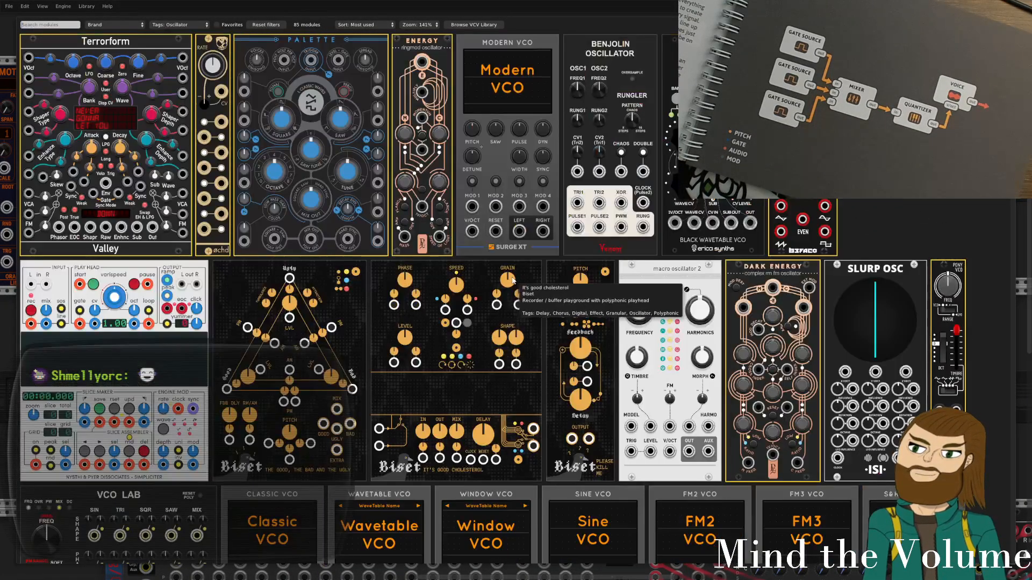
Add a Surge XT Twist VCO and place it flush after the HQ quantizer.
scroll(551, 277, down, 5)
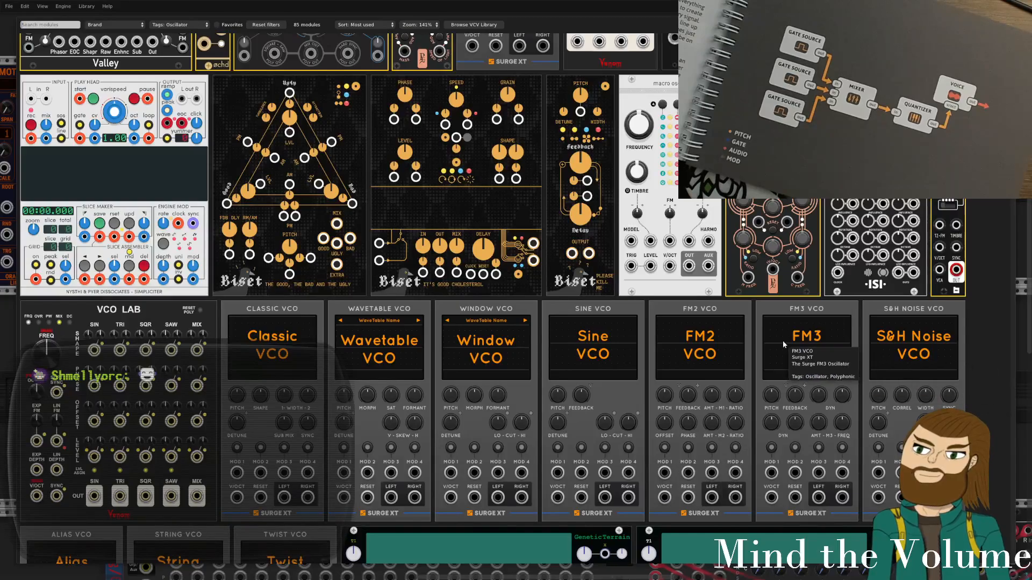
scroll(570, 361, down, 5)
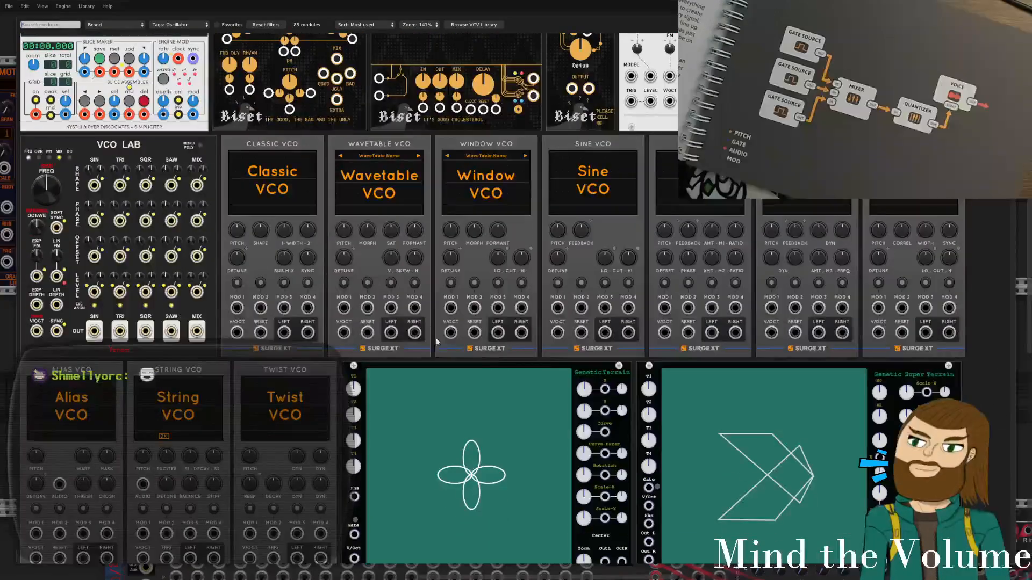
scroll(274, 351, down, 4)
click(274, 350)
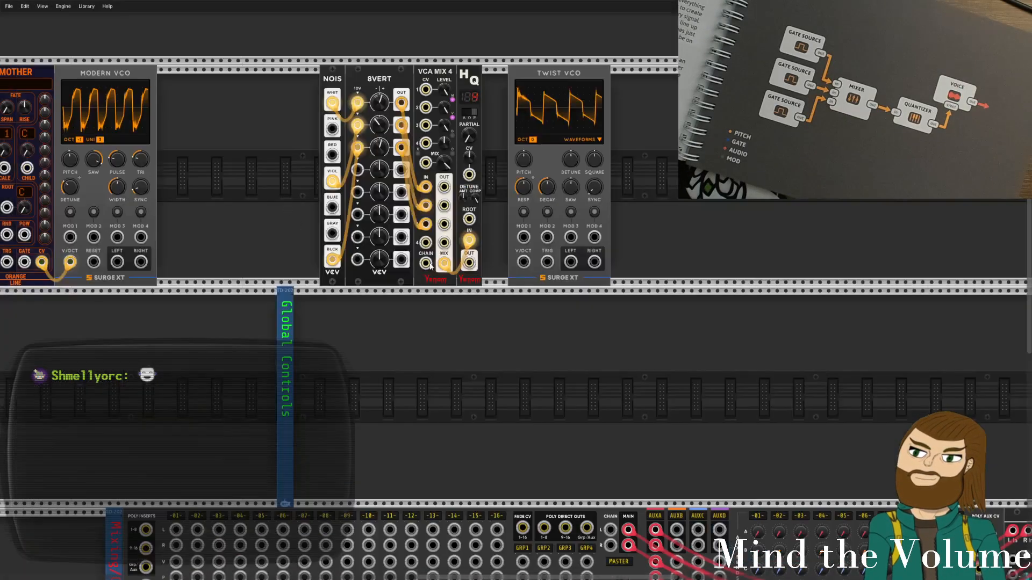
drag(565, 75, 539, 76)
Move the whole group from NOIS to Twist VCO down one row, flush after the Global Controls label.
drag(304, 81, 625, 110)
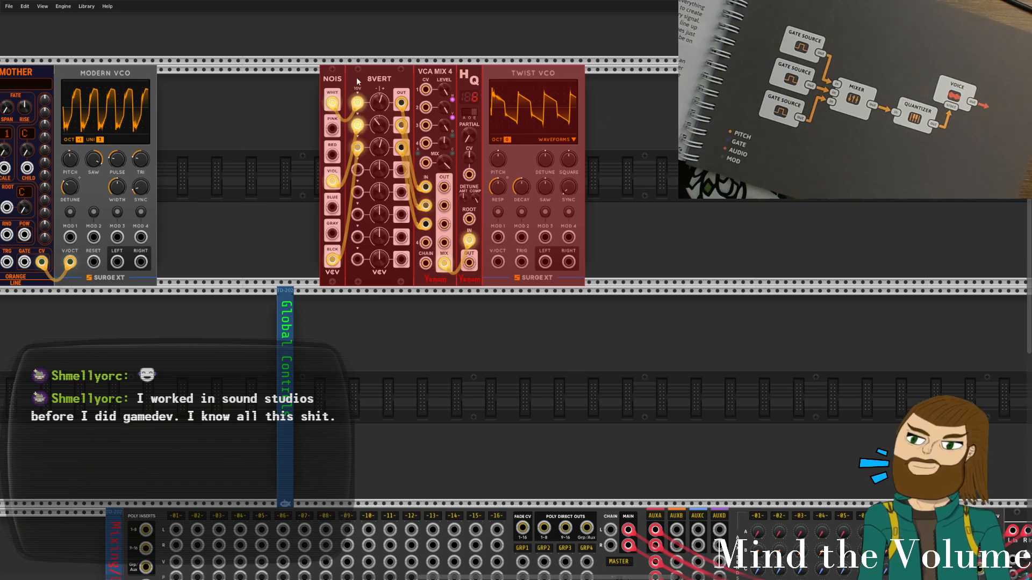
drag(378, 77, 385, 295)
click(608, 294)
scroll(602, 279, down, 4)
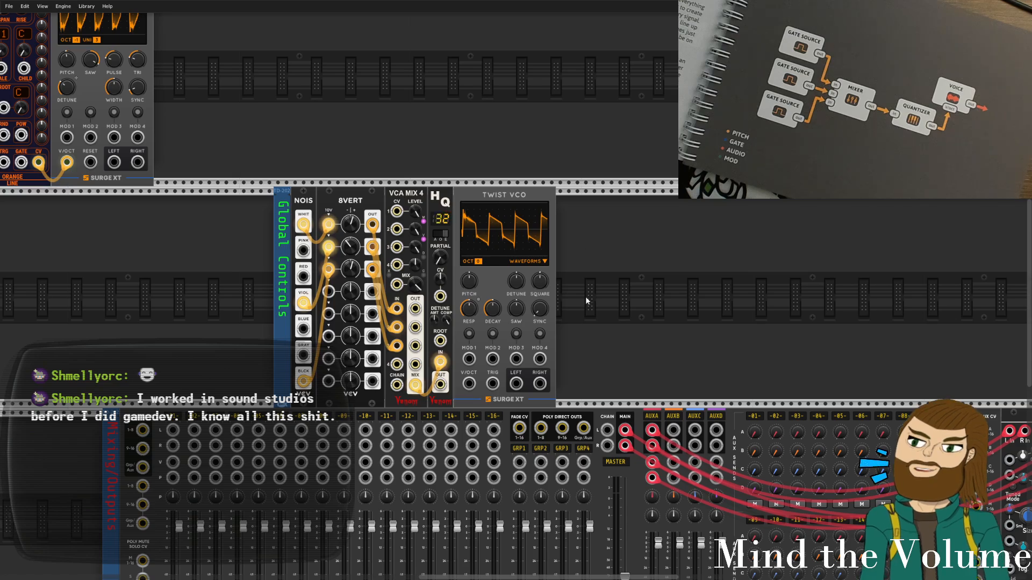
Patch the HQ output to the Twist VCO's V/OCT and the VCO's LEFT output to the left input of MixMaster channel 1.
scroll(586, 295, down, 3)
scroll(646, 228, up, 1)
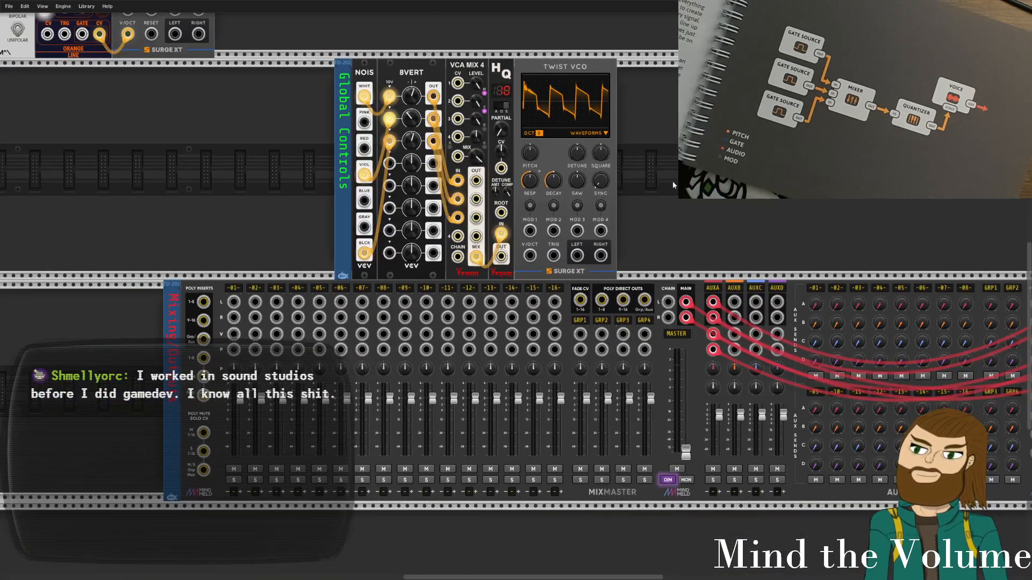
scroll(659, 202, up, 1)
drag(659, 202, 745, 146)
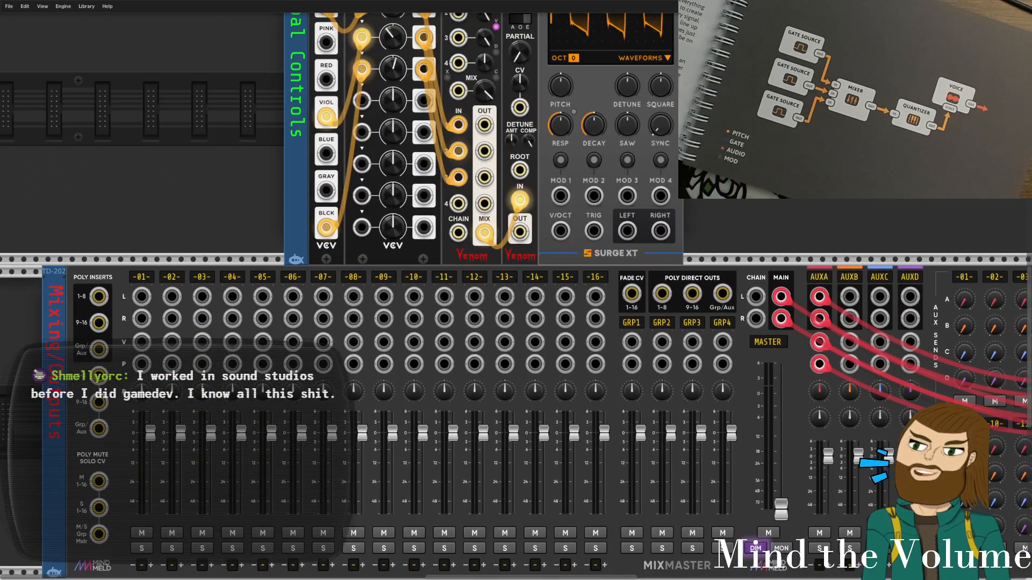
drag(682, 196, 769, 224)
scroll(768, 224, down, 2)
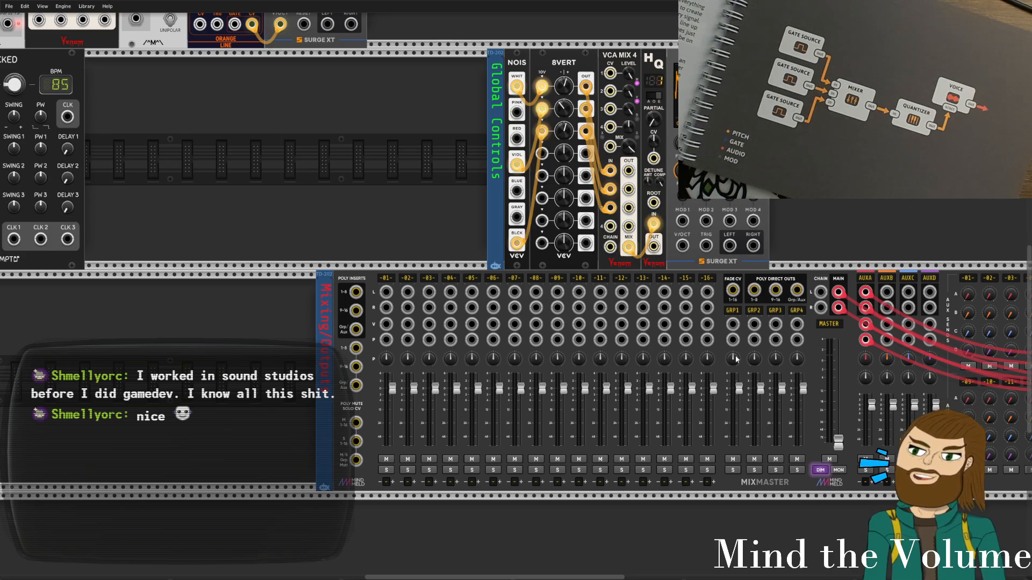
drag(654, 245, 386, 292)
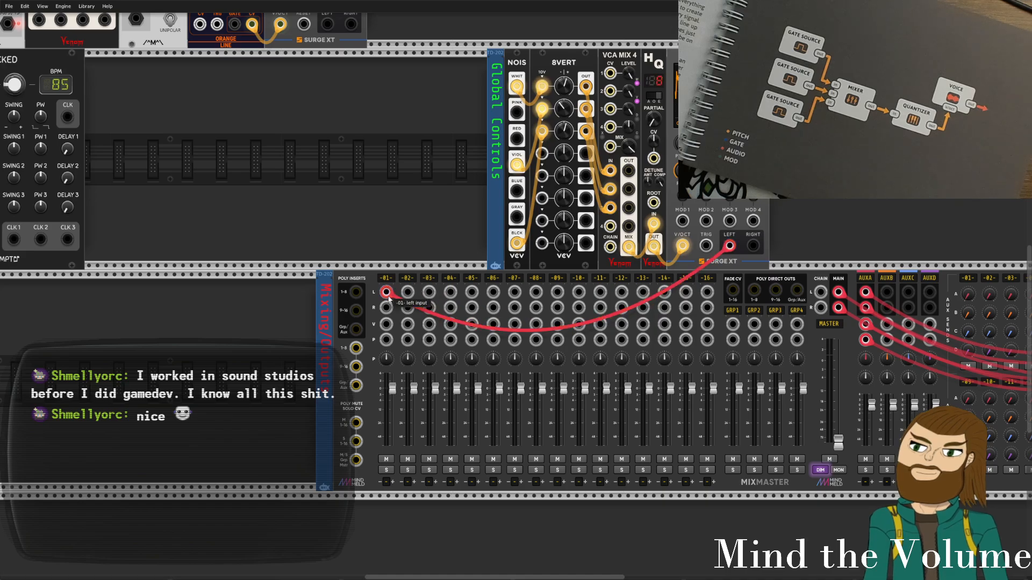
Patch the Twist VCO's RIGHT output to the right input of MixMaster channel 1 and raise the master fader slightly.
drag(753, 246, 386, 307)
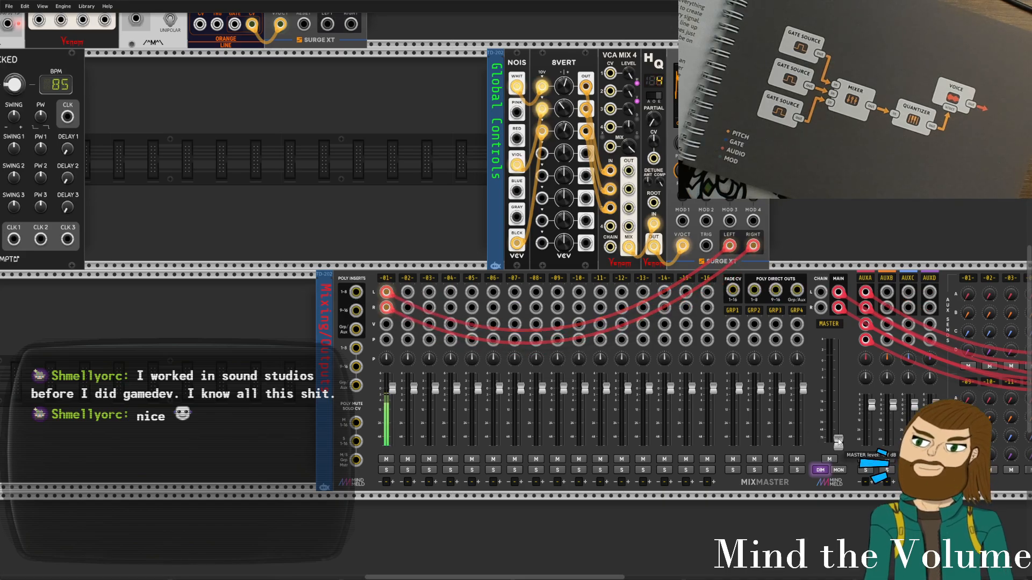
drag(837, 441, 838, 434)
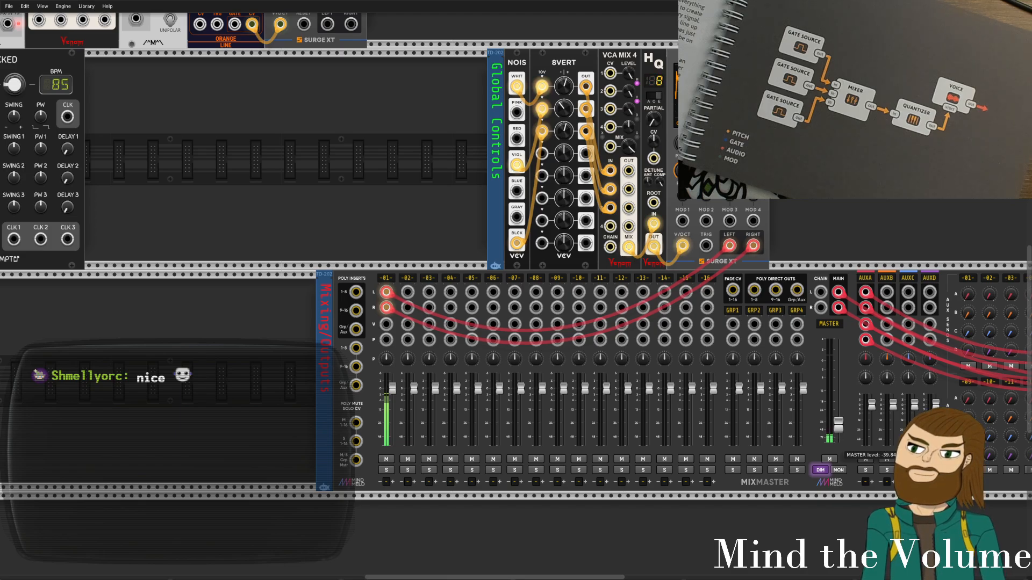
Raise the MixMaster master fader to hear the Twist VCO voice louder.
drag(838, 424, 837, 419)
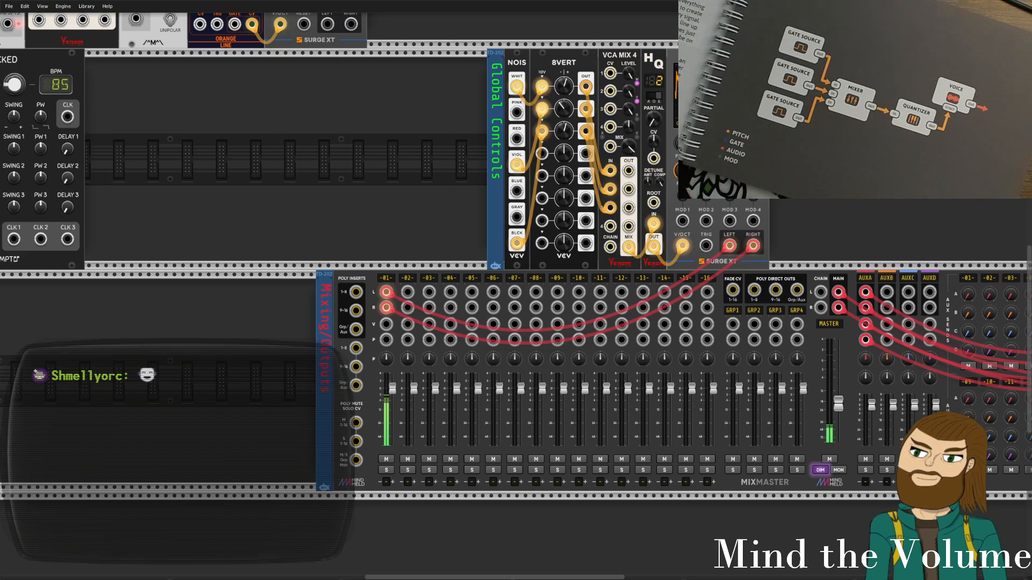
mouse_move(566, 88)
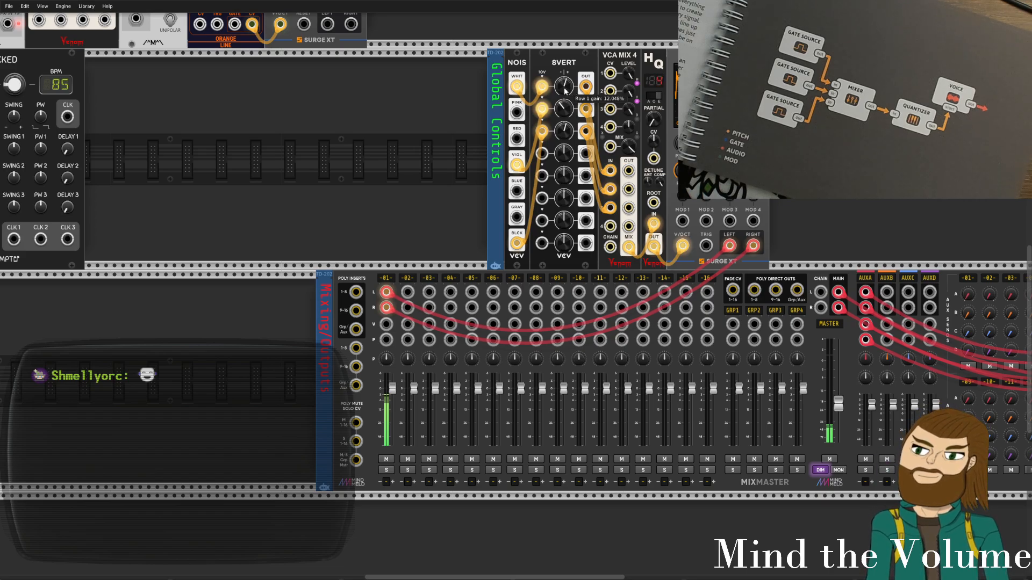
right_click(246, 103)
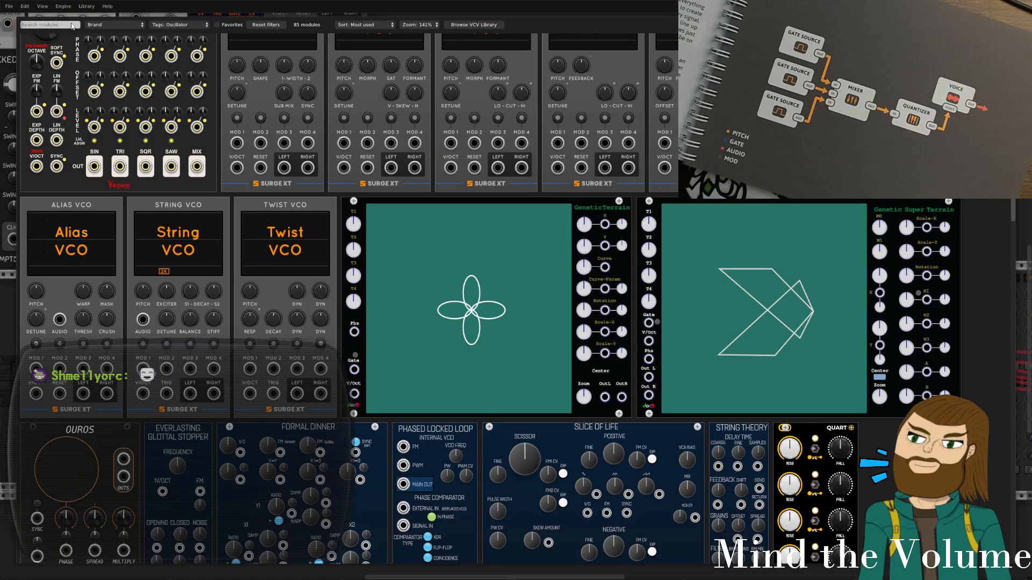
click(177, 26)
click(176, 26)
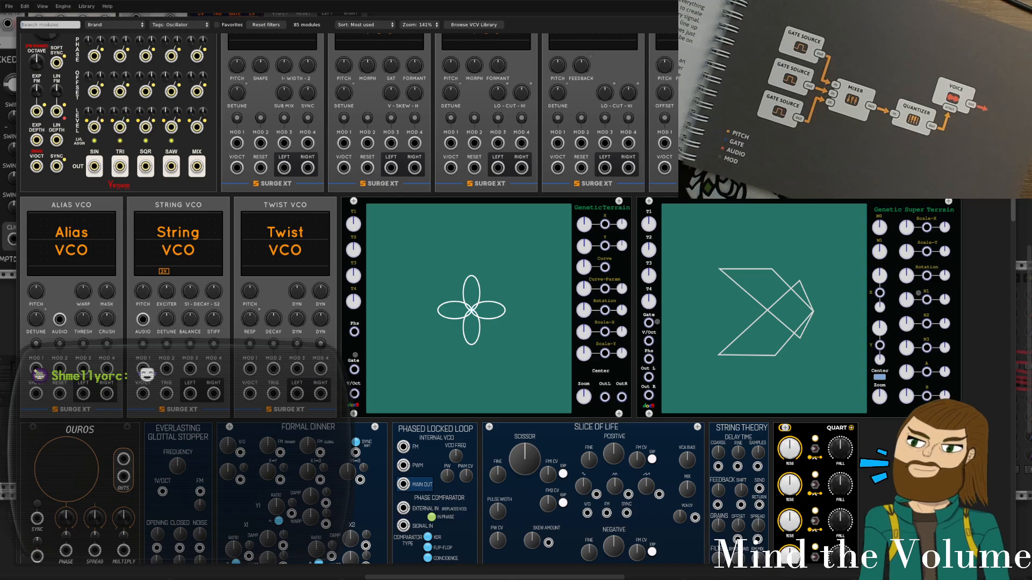
key(Escape)
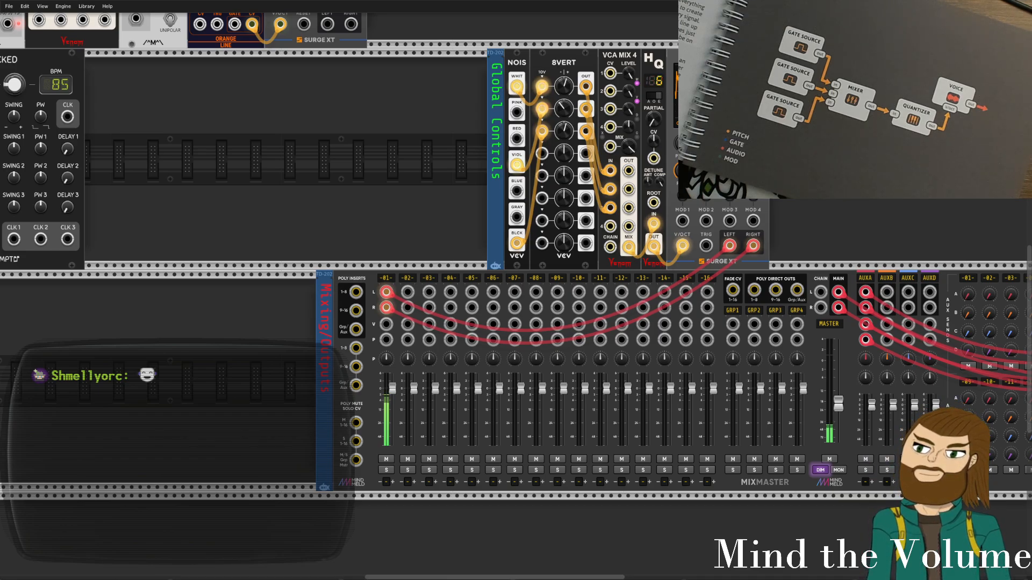
Lower the MixMaster master fader, set the Twist VCO's synthesis model to Granular Cloud, and raise the fader again.
click(758, 124)
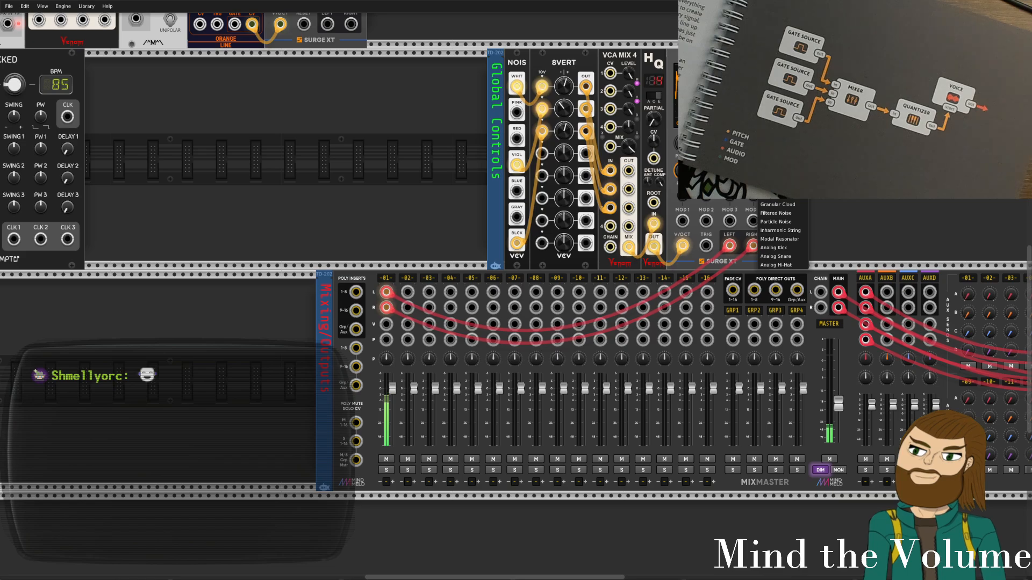
click(855, 402)
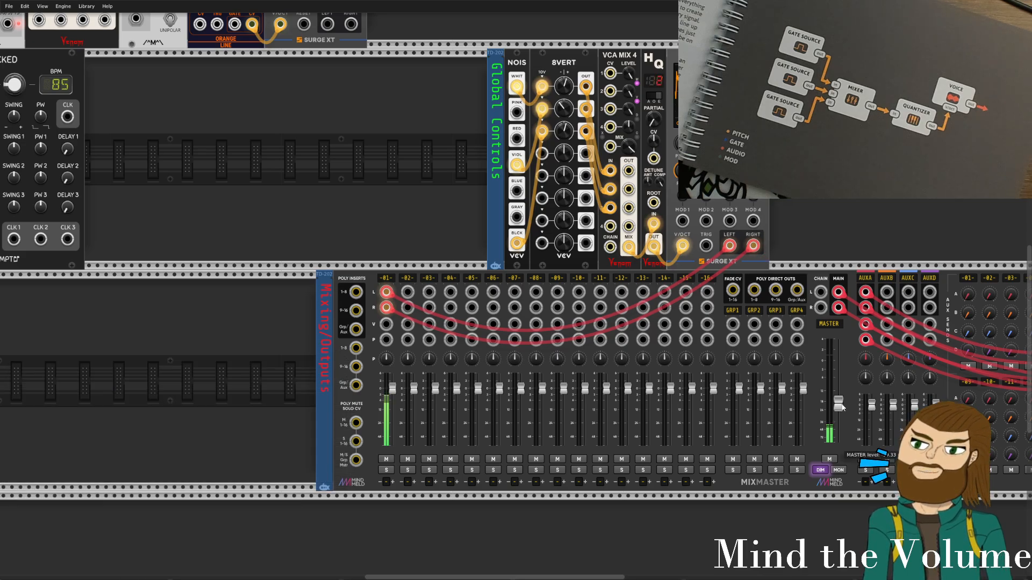
drag(839, 403, 838, 432)
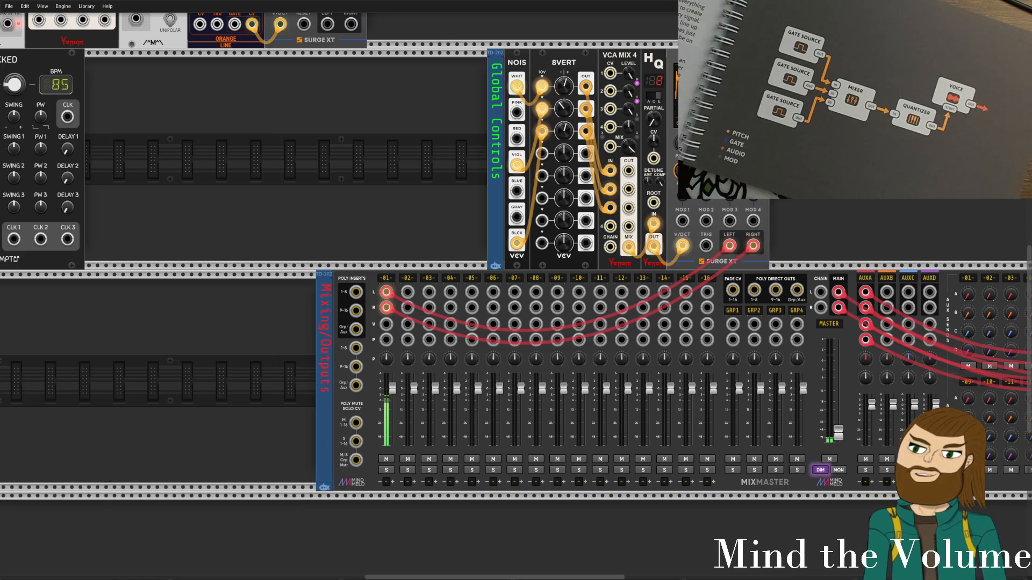
click(756, 203)
click(787, 206)
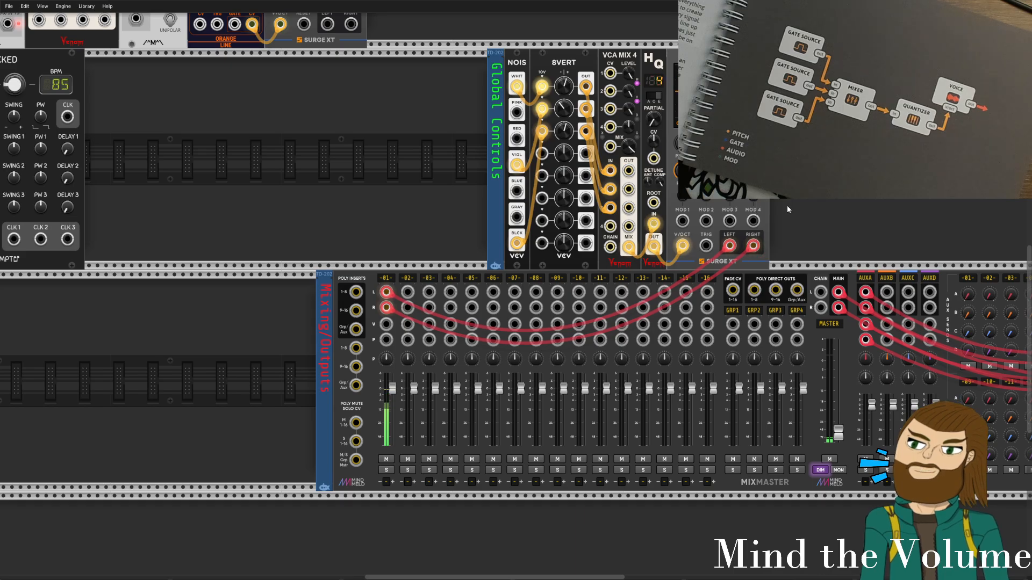
click(755, 199)
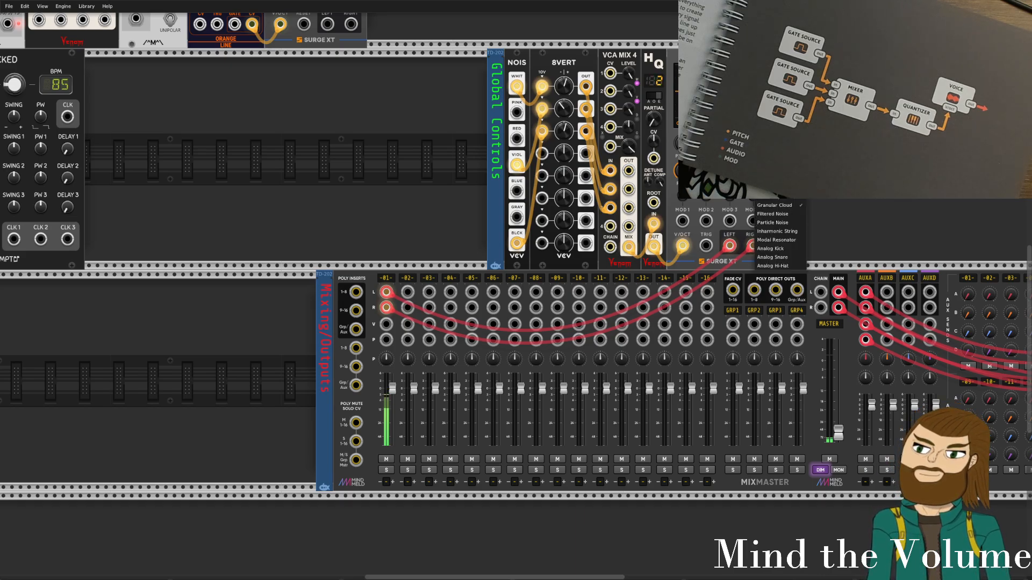
click(780, 207)
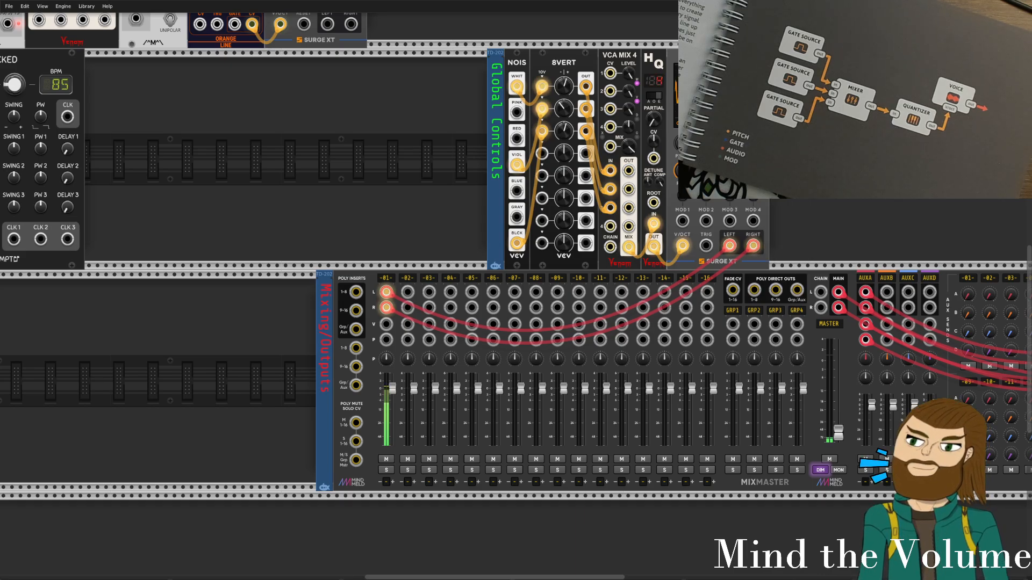
drag(838, 432, 842, 409)
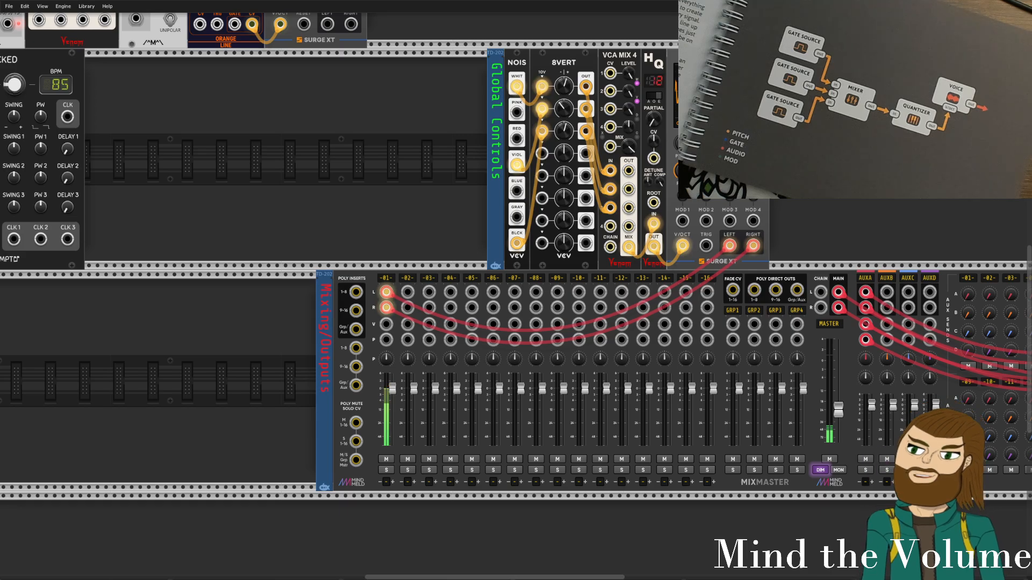
Repatch the NOIS sources so 8VERT row 2 takes the Red output and row 1 takes the Violet output.
scroll(515, 296, right, 1)
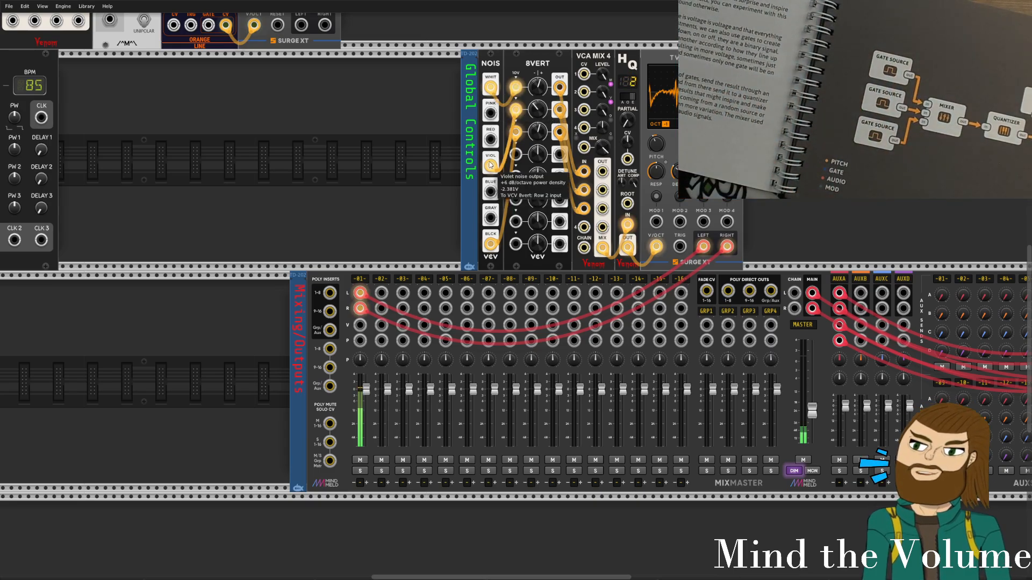
drag(491, 168, 495, 142)
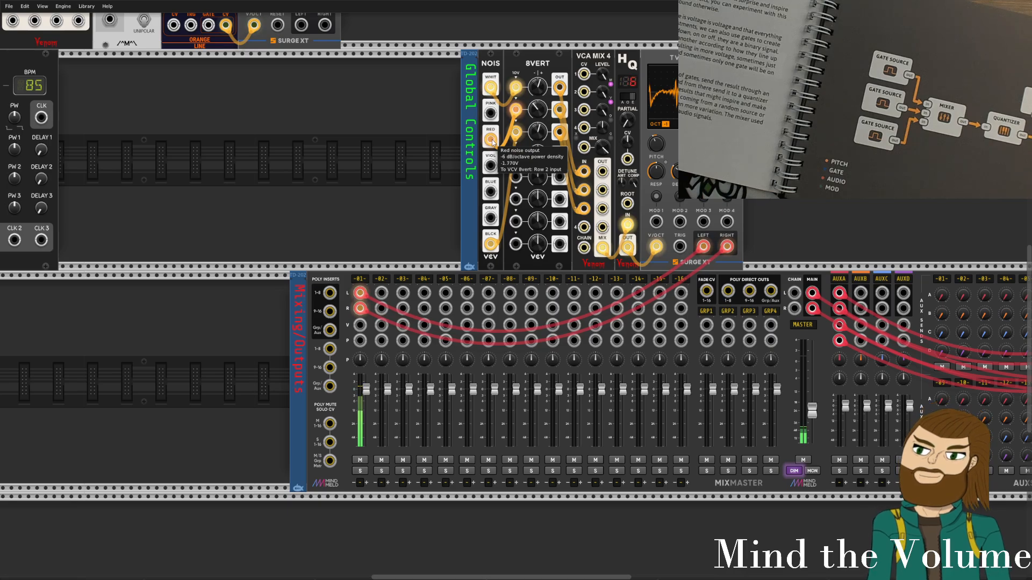
mouse_move(491, 245)
mouse_down()
mouse_move(491, 191)
mouse_move(490, 245)
mouse_up()
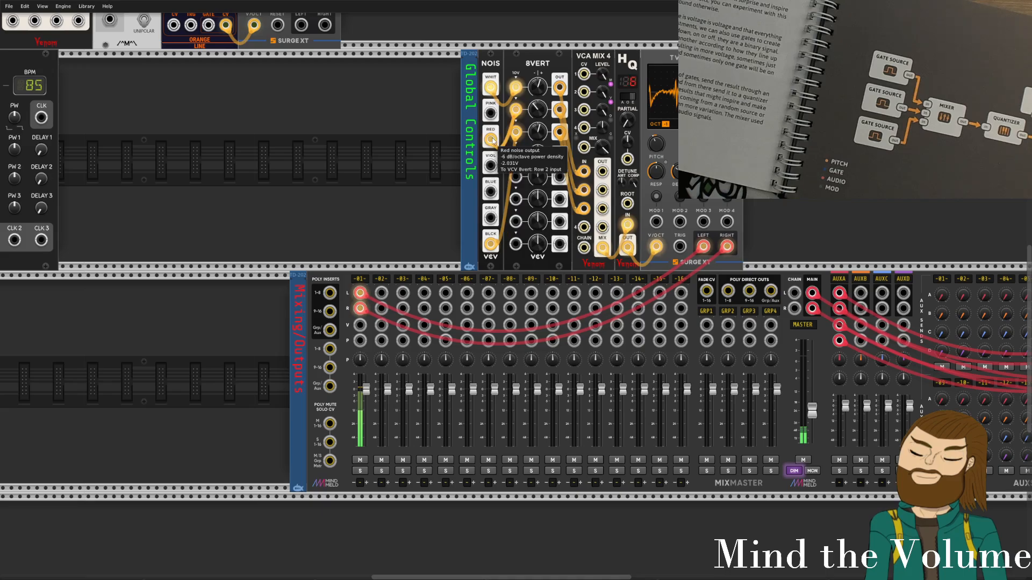
drag(495, 86, 493, 171)
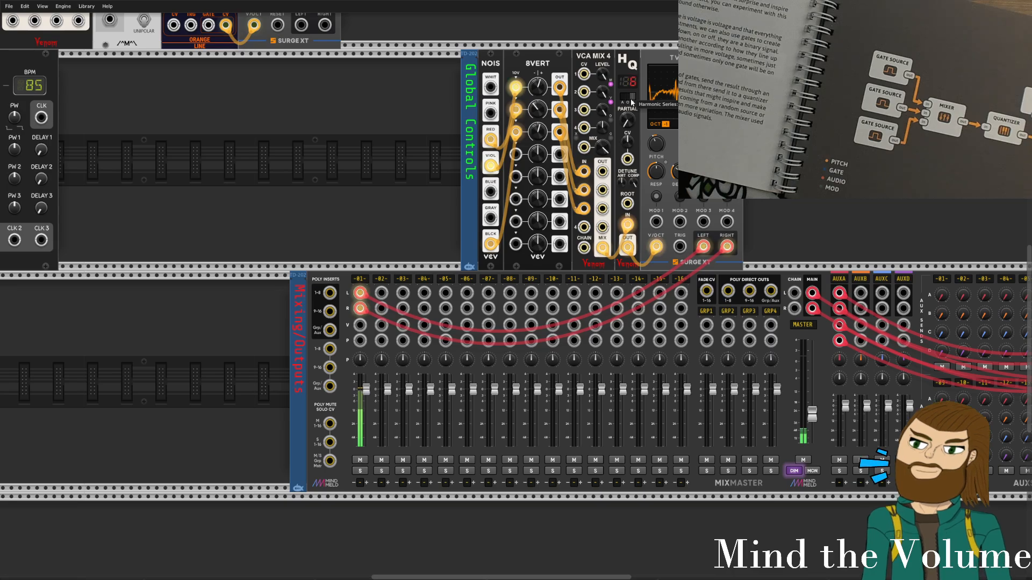
Audition three other synthesis models on the Twist VCO, and lower the MixMaster master fader to suit them.
drag(811, 413, 811, 406)
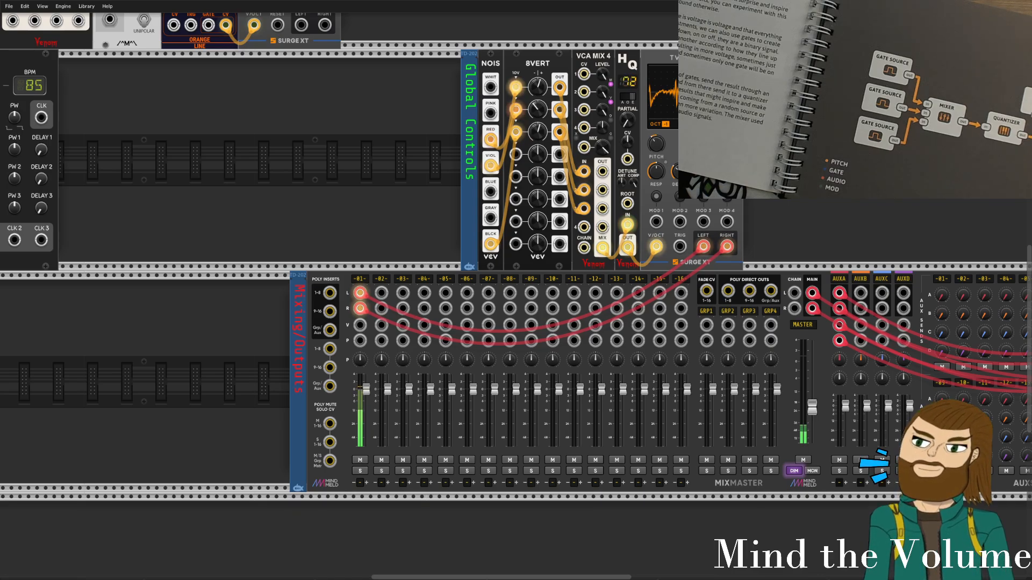
click(717, 124)
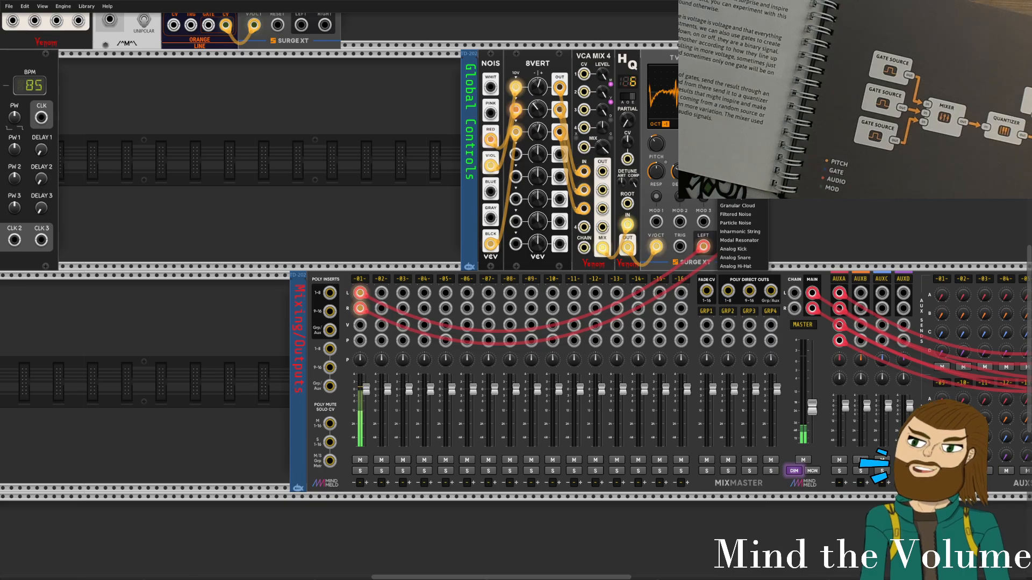
click(734, 163)
drag(806, 367, 806, 383)
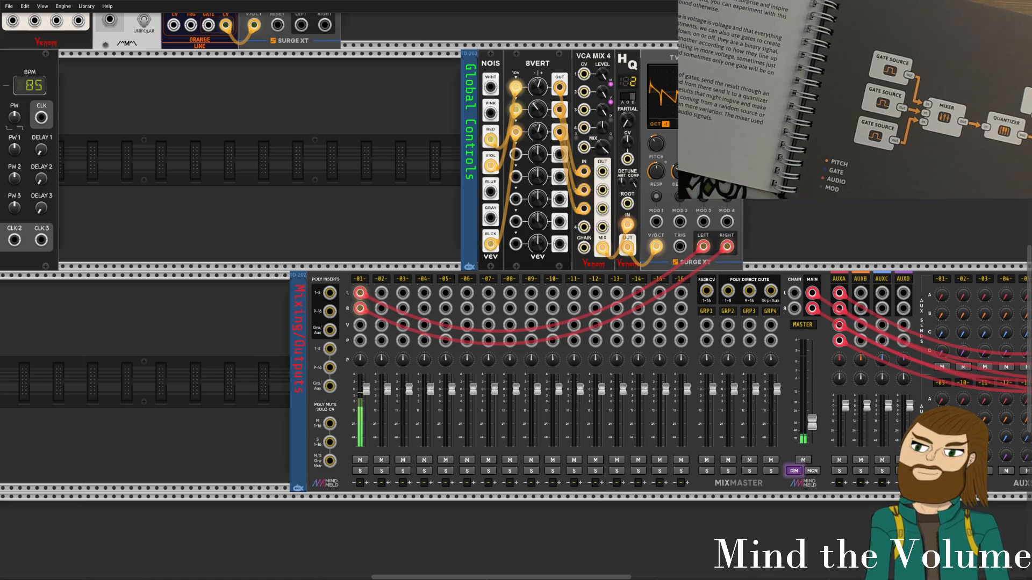
click(724, 124)
click(742, 153)
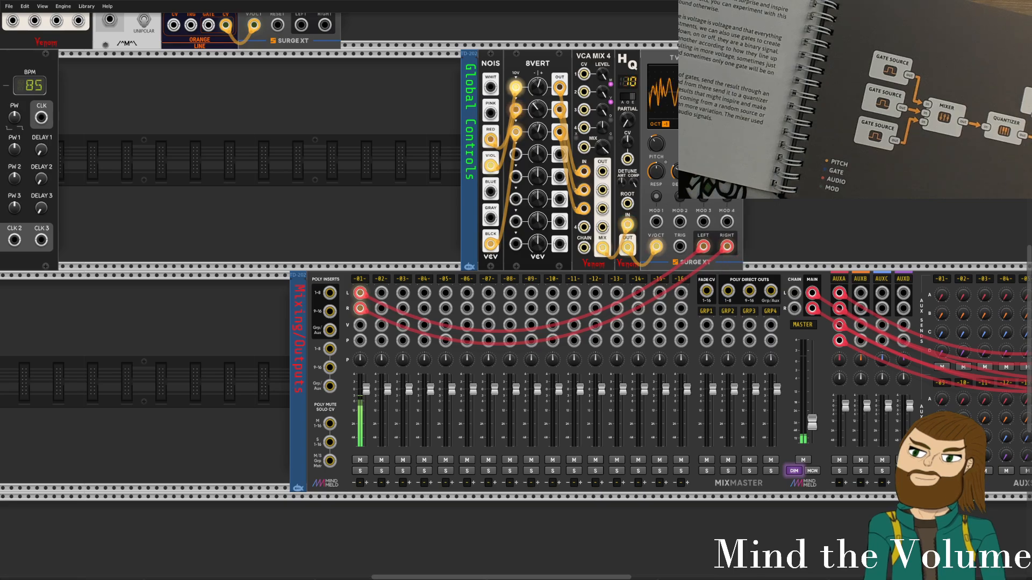
click(731, 124)
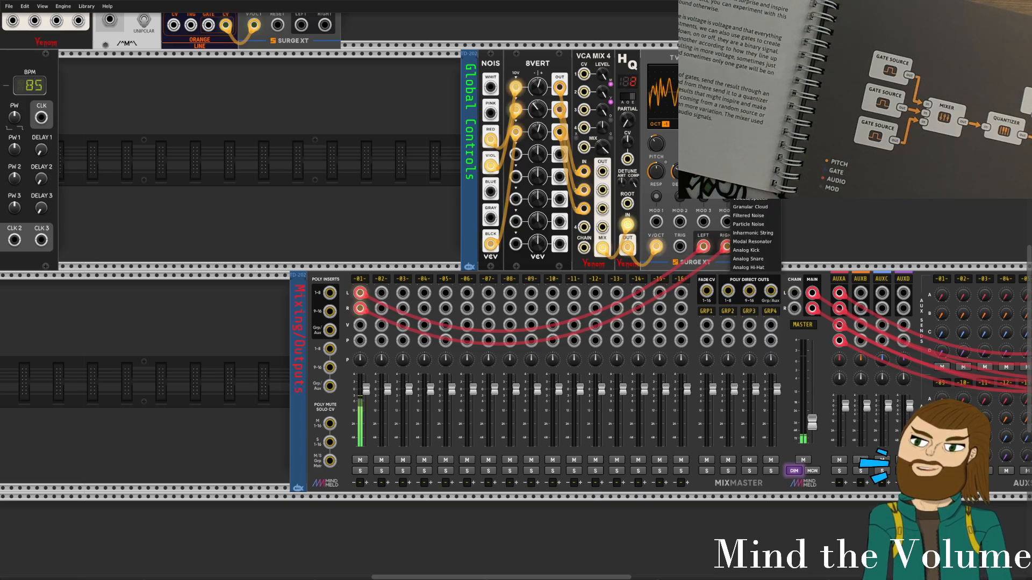
click(747, 181)
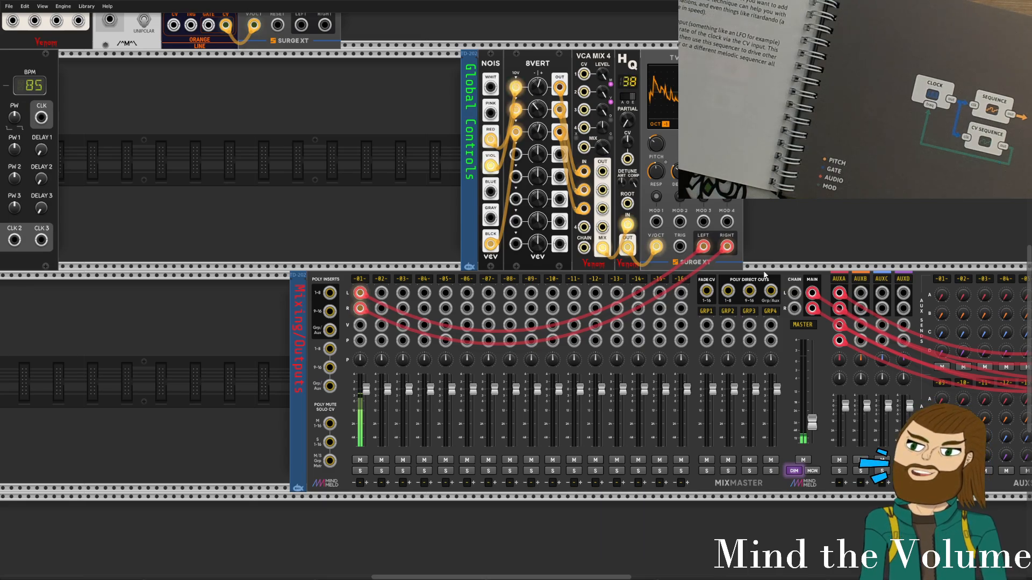
Unpatch the Twist VCO from MixMaster channel 1 and move the NOIS to Twist VCO group to the empty row above the other stored patches.
drag(726, 247, 787, 229)
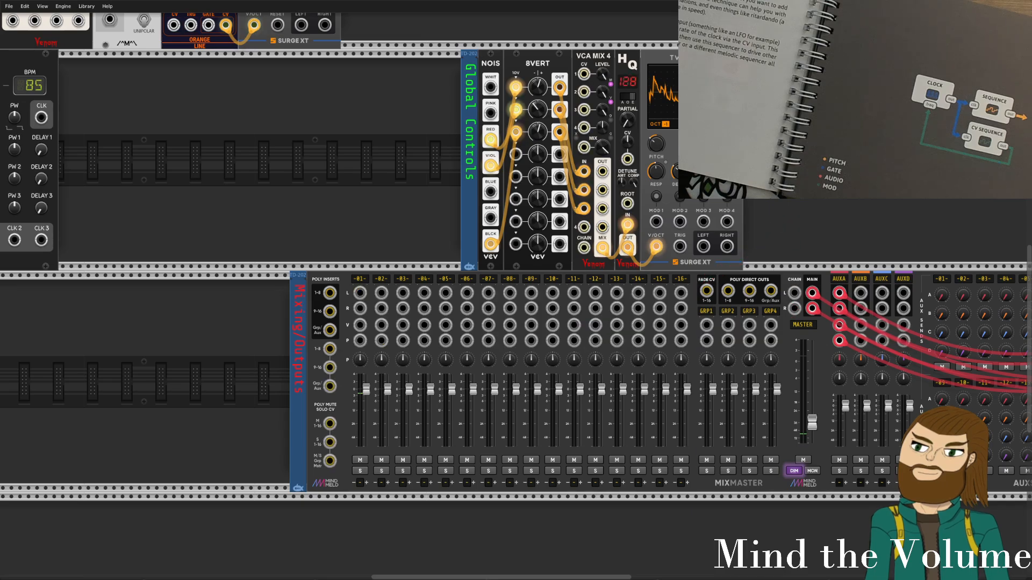
scroll(791, 227, down, 5)
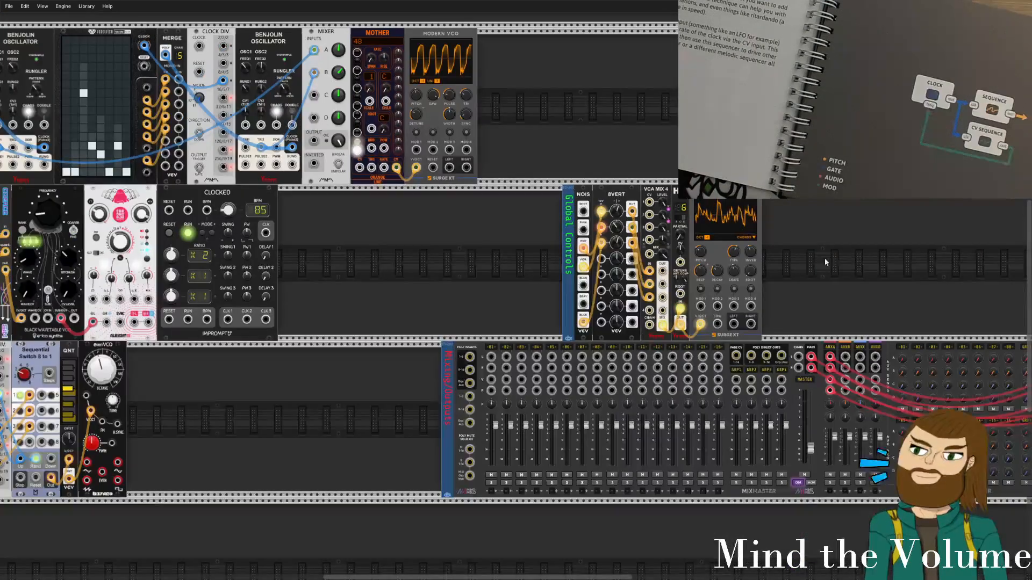
drag(824, 258, 580, 251)
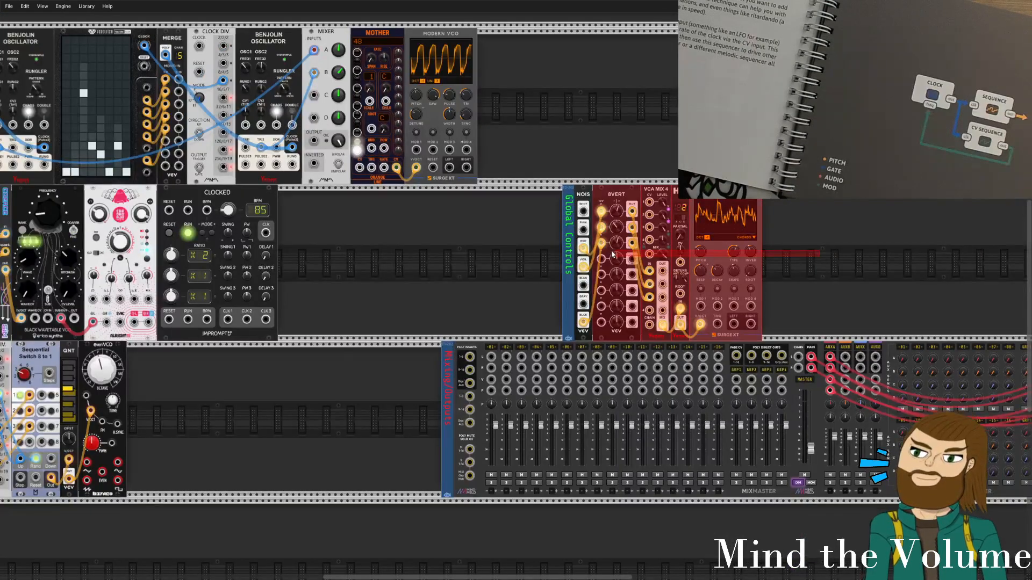
scroll(594, 257, down, 5)
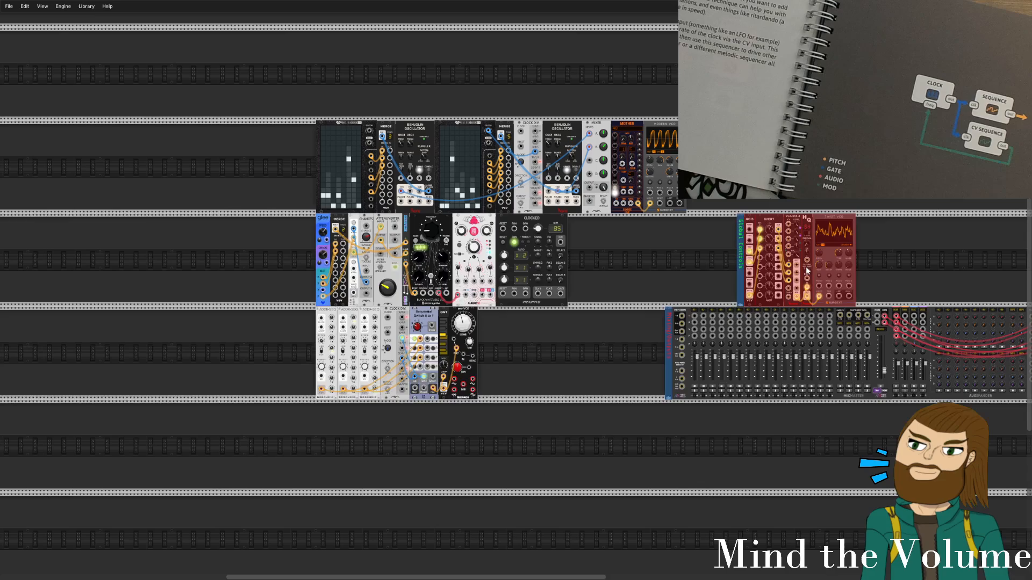
drag(806, 272, 339, 47)
click(822, 238)
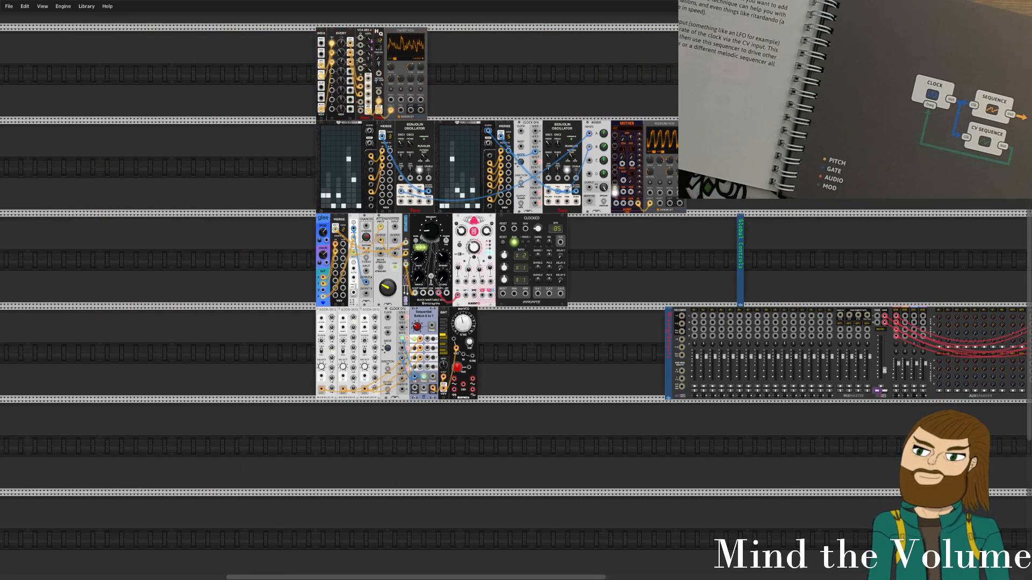
Open the module browser from the empty rack row beside Global Controls and filter the modules by the Sequencer tag.
drag(837, 192, 744, 241)
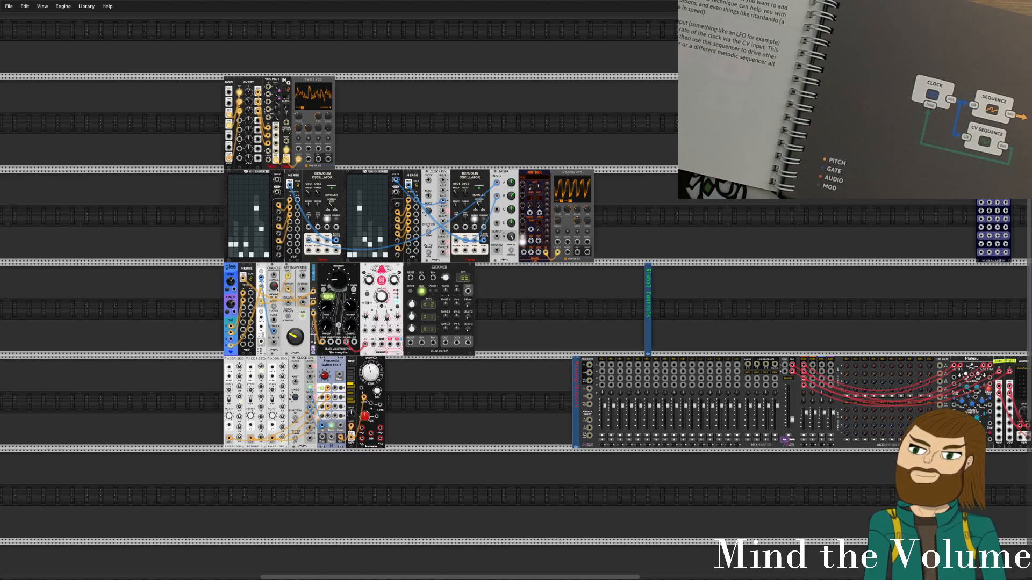
drag(922, 309, 715, 264)
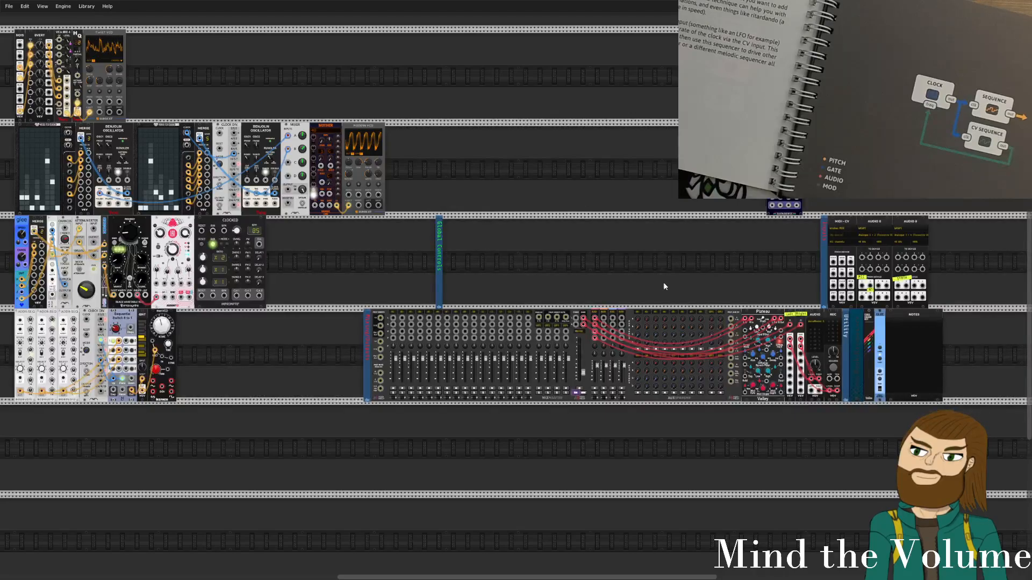
drag(623, 265, 585, 283)
scroll(579, 279, up, 3)
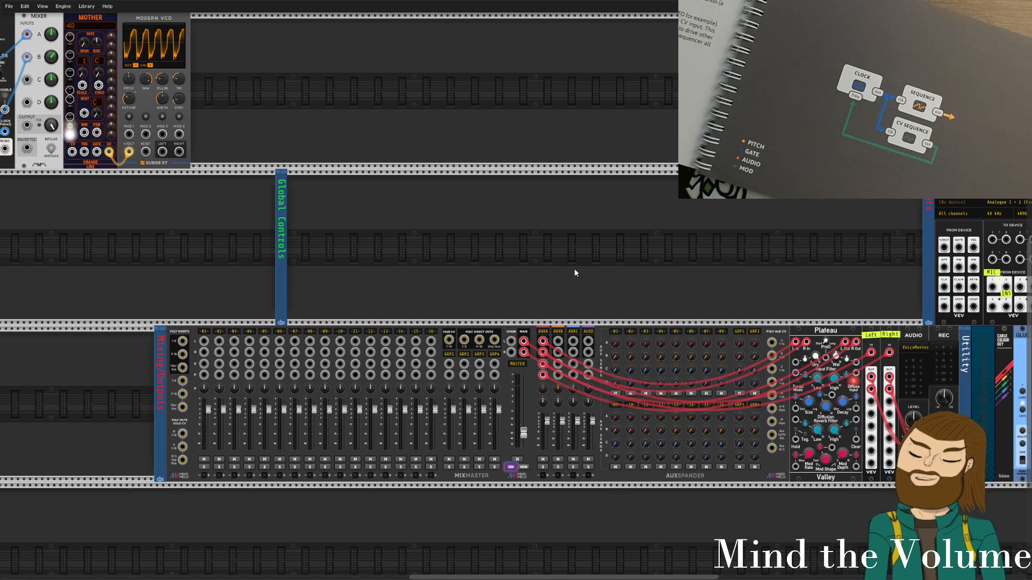
scroll(438, 224, up, 2)
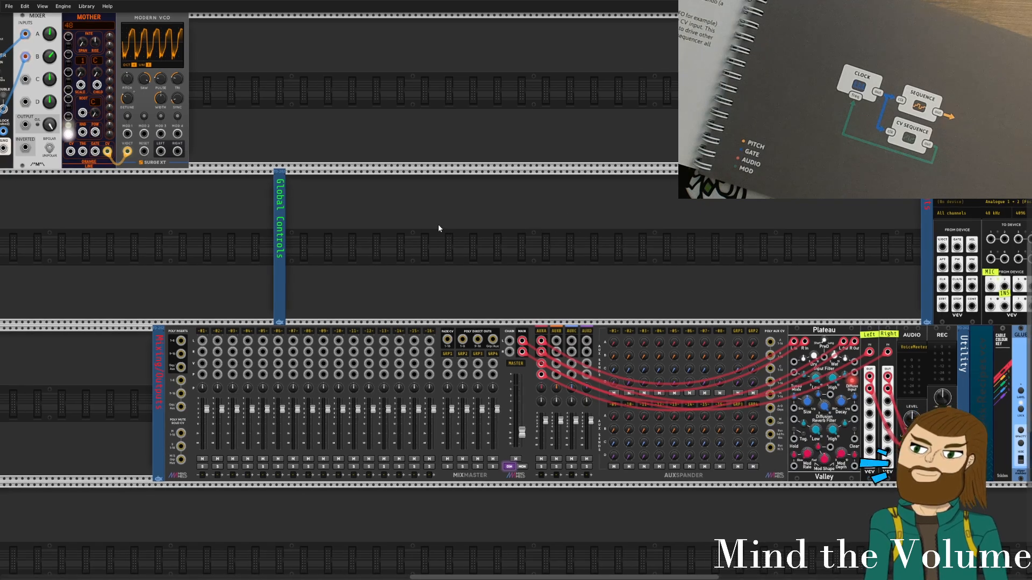
right_click(440, 245)
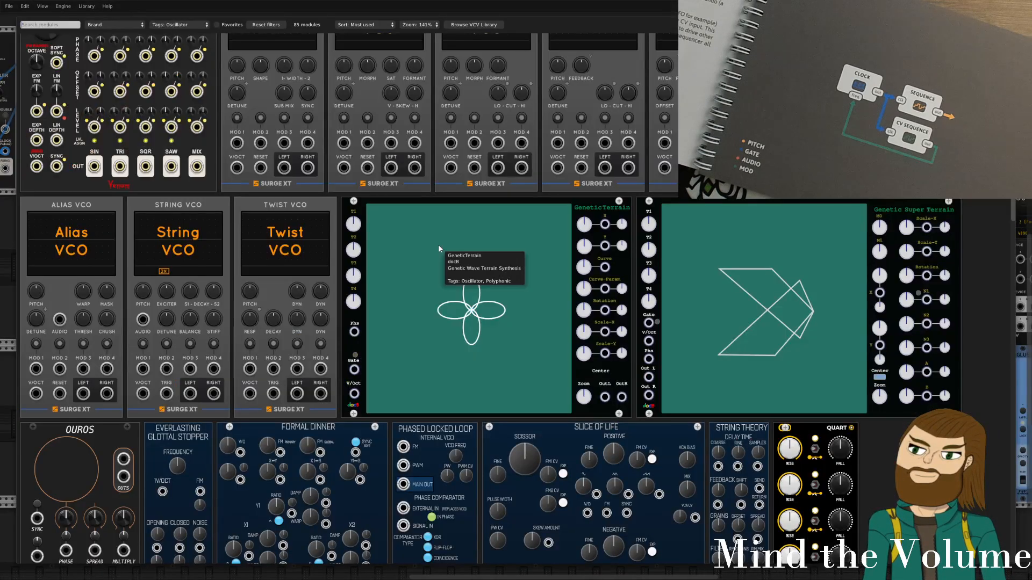
scroll(448, 275, up, 11)
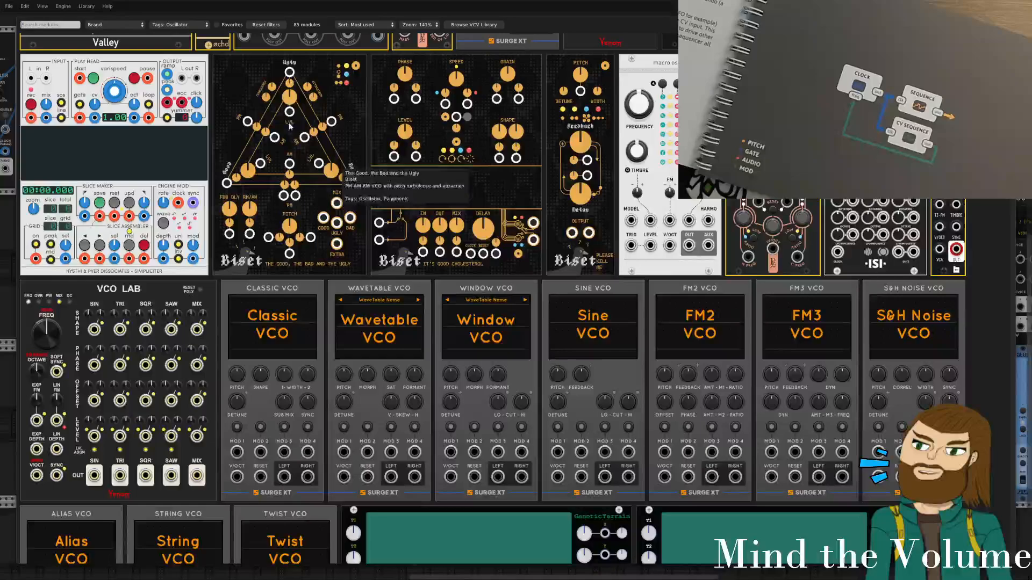
click(192, 26)
click(189, 37)
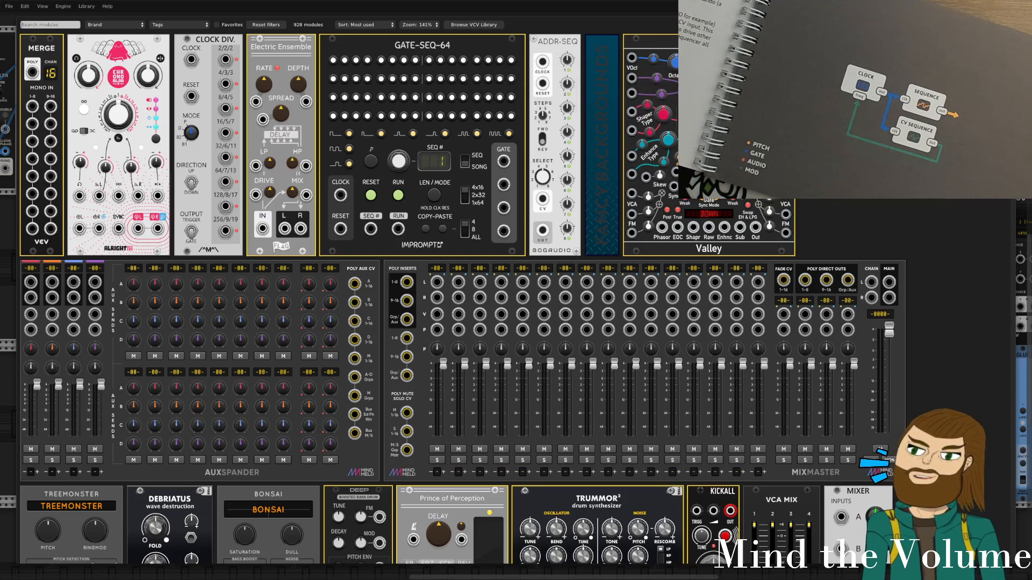
click(170, 23)
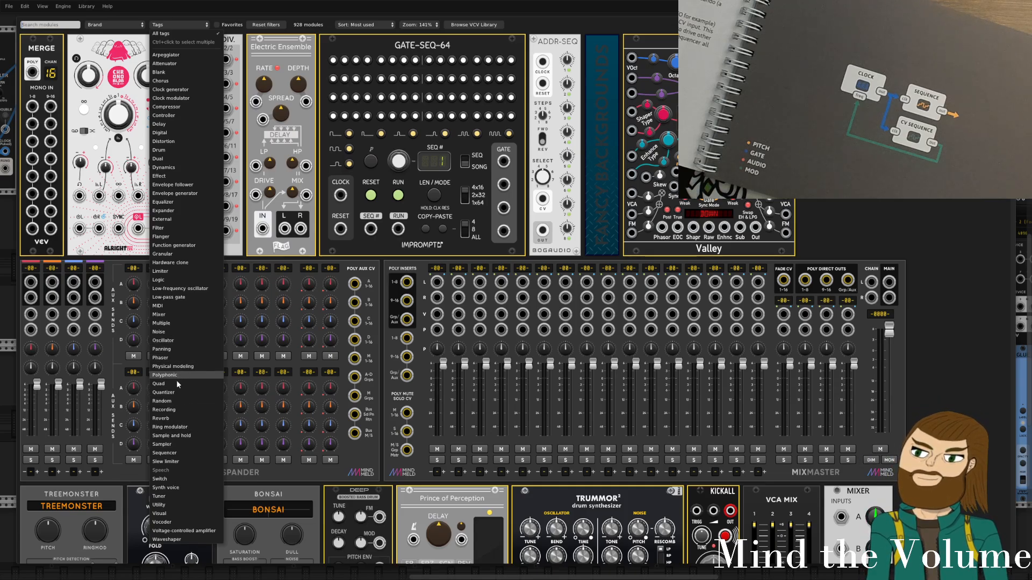
click(175, 452)
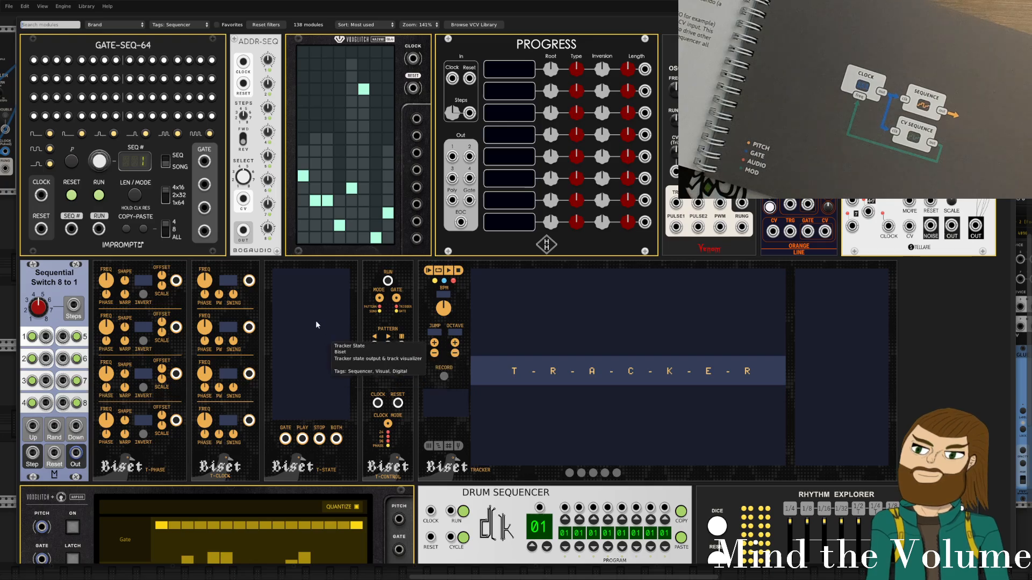
Look through the sequencer modules in the browser for a suitable gate sequencer.
scroll(669, 304, down, 8)
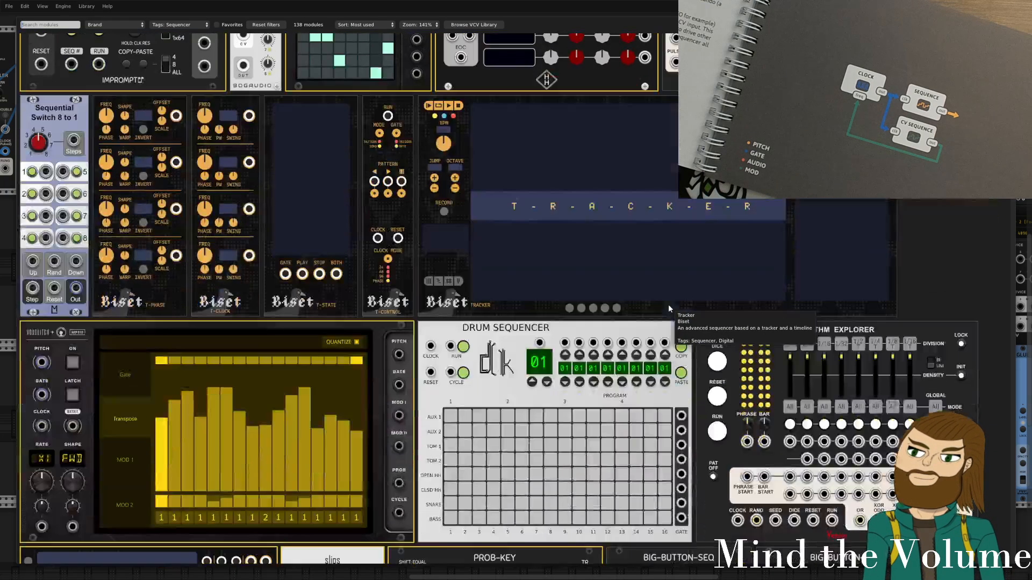
scroll(671, 311, down, 8)
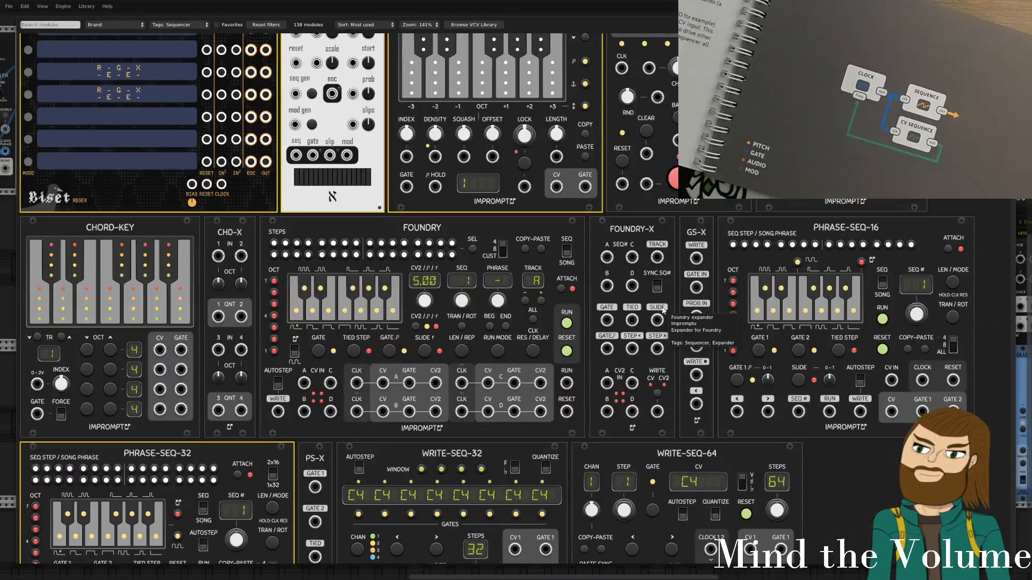
scroll(670, 114, up, 2)
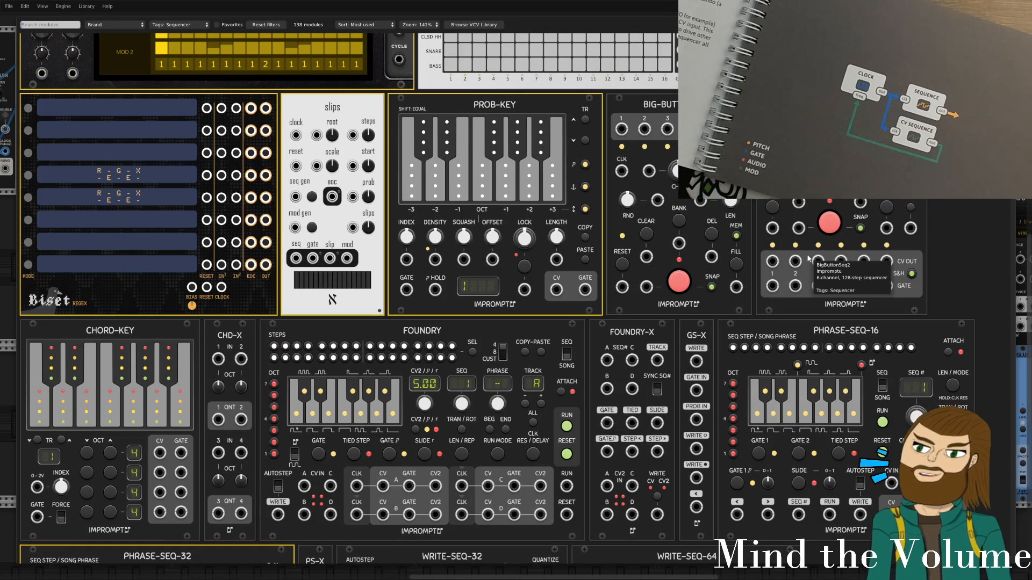
scroll(763, 242, down, 3)
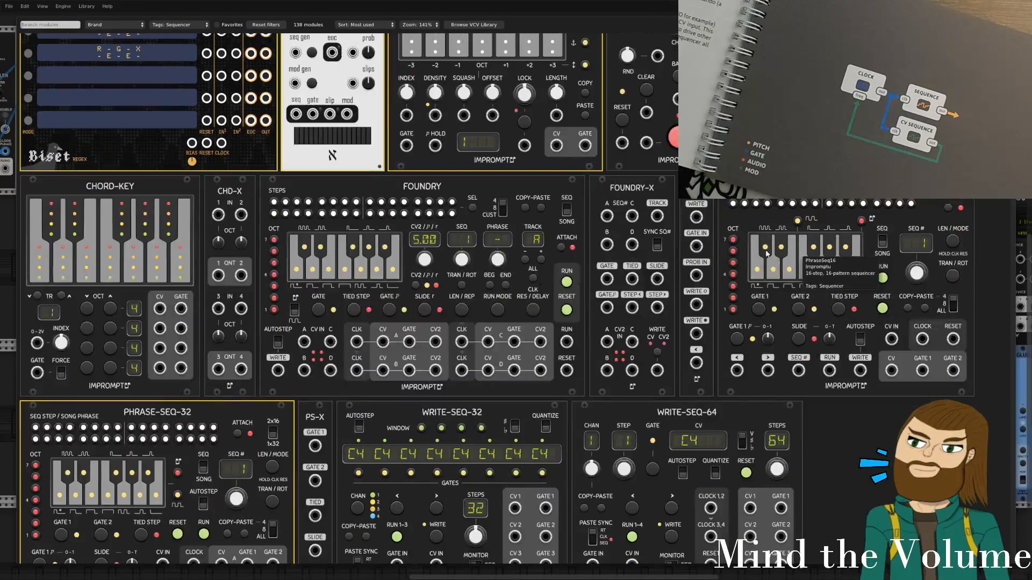
scroll(767, 254, down, 3)
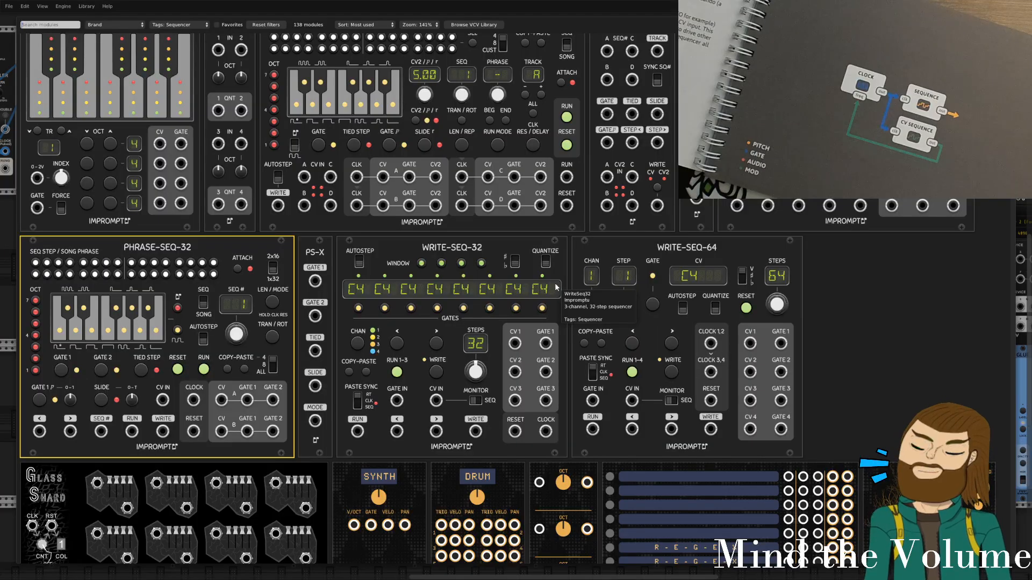
scroll(554, 287, down, 20)
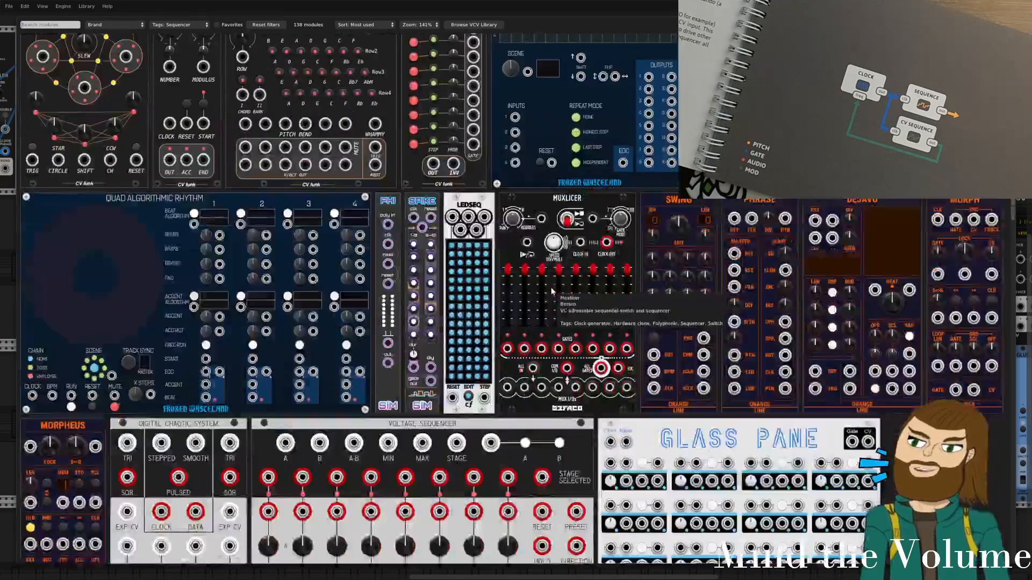
scroll(550, 292, down, 4)
scroll(553, 292, up, 12)
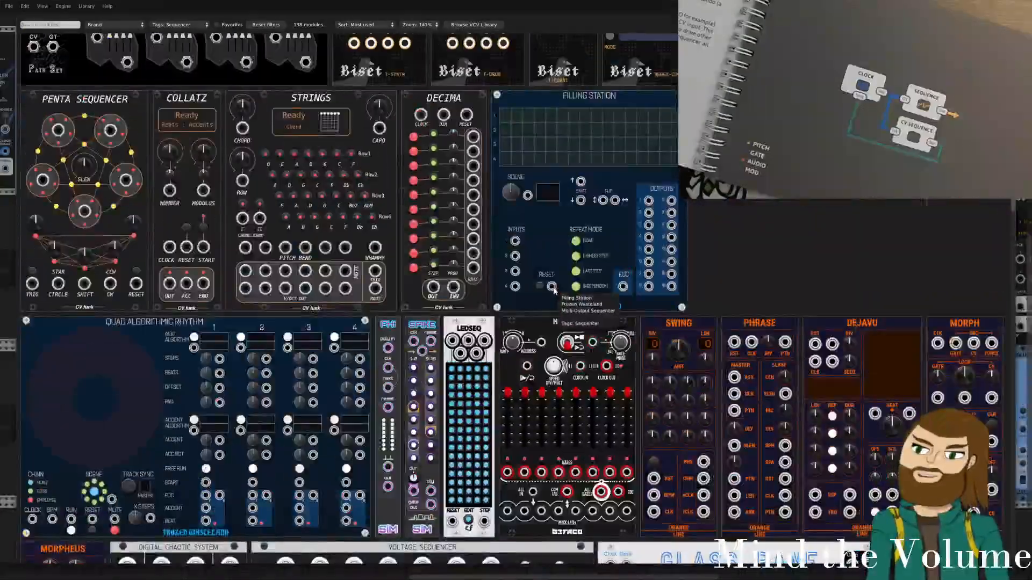
scroll(555, 292, up, 9)
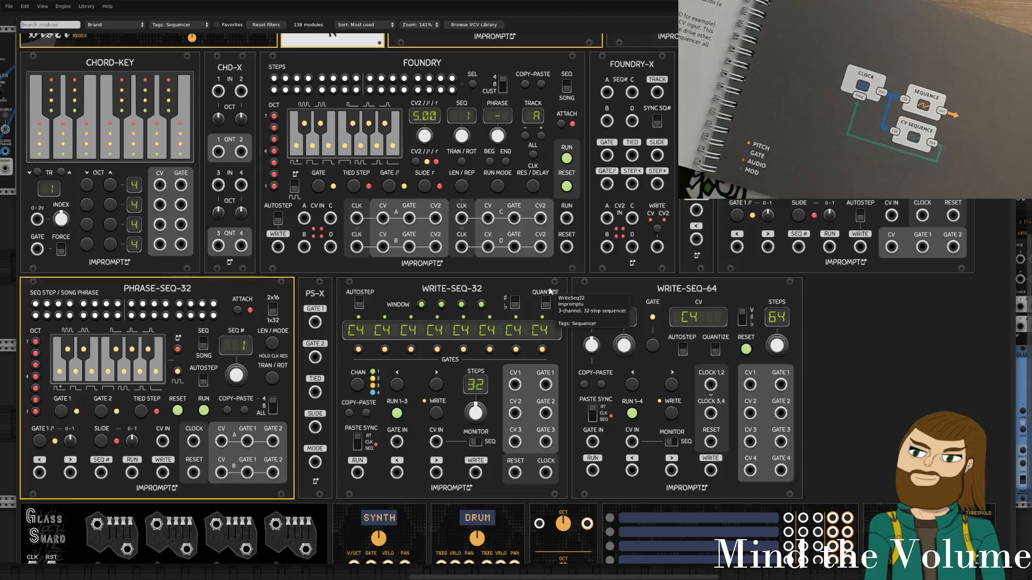
scroll(549, 289, up, 11)
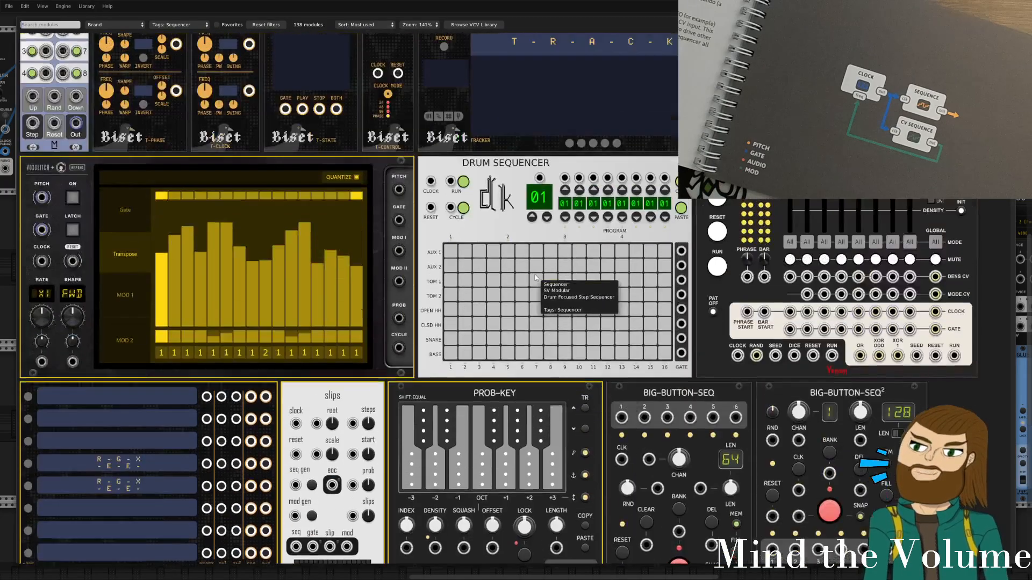
scroll(536, 278, up, 6)
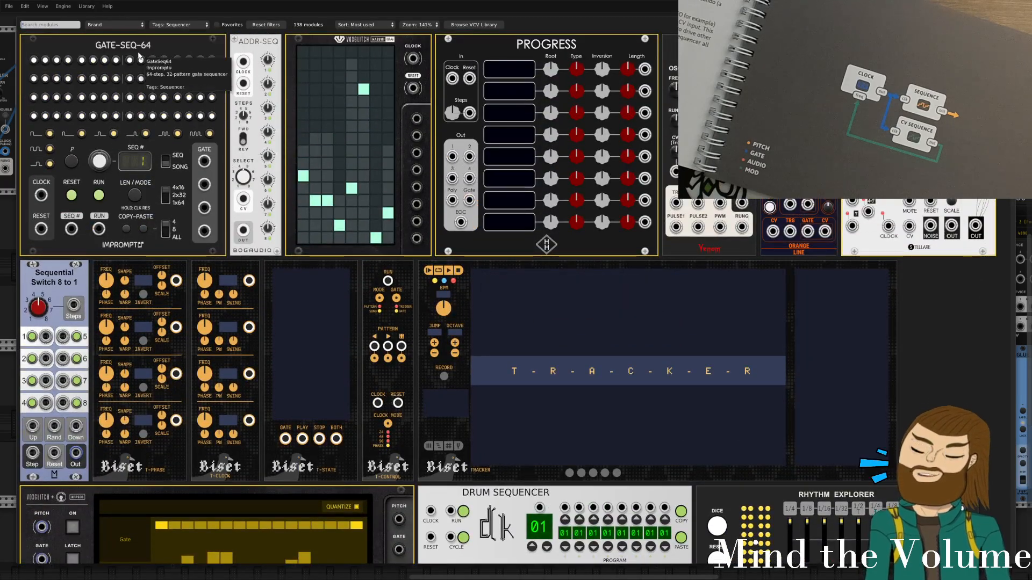
Add the GATE-SEQ-64 sequencer to the empty rack row beside the Global Controls panel.
click(139, 56)
scroll(542, 242, up, 2)
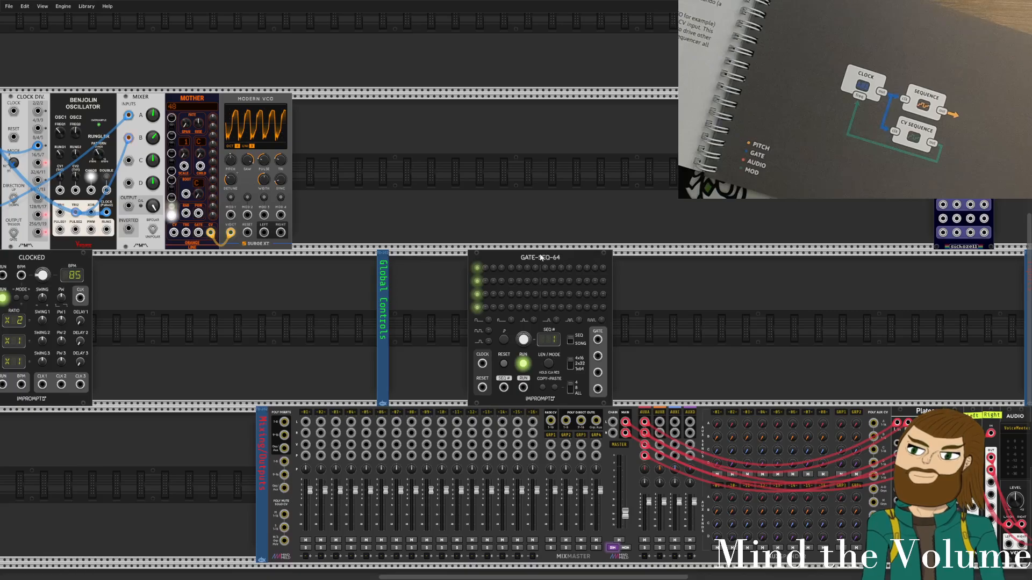
drag(541, 257, 636, 256)
Place the CLOCKED module directly right of the Global Controls panel and move GATE-SEQ-64 into the row above it.
scroll(636, 256, left, 5)
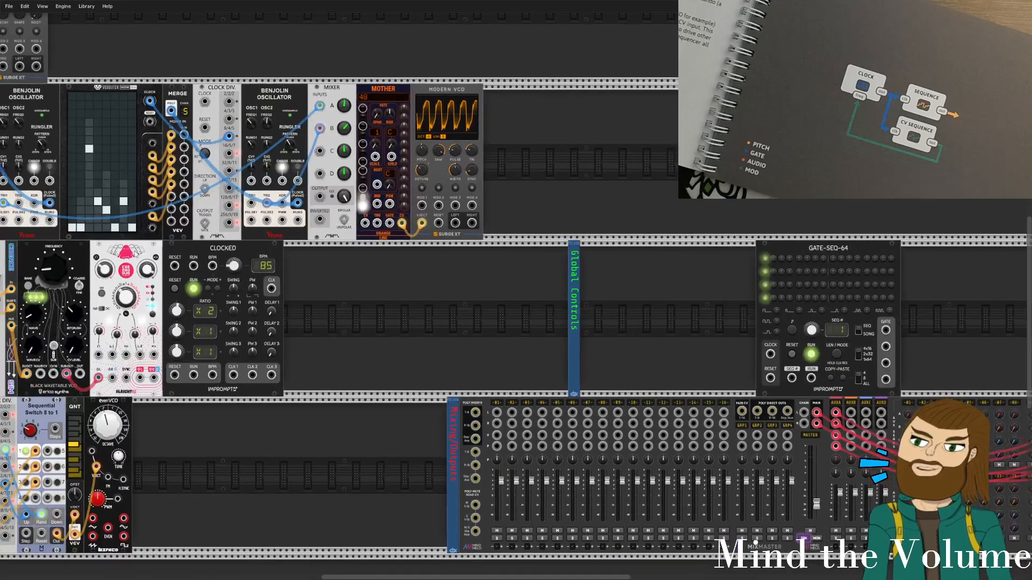
drag(228, 249, 643, 246)
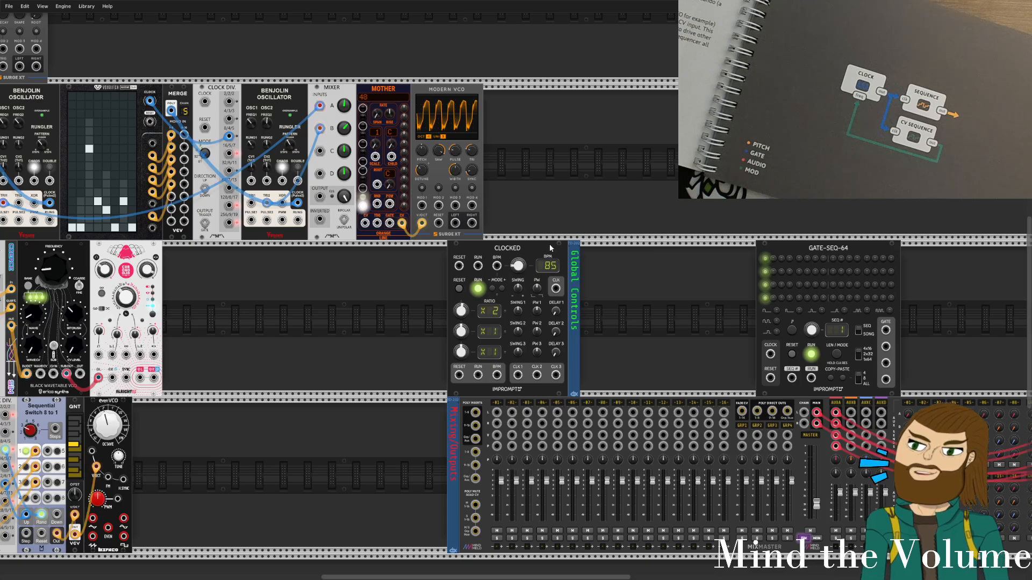
drag(549, 244, 659, 246)
scroll(673, 207, right, 3)
drag(661, 327, 495, 137)
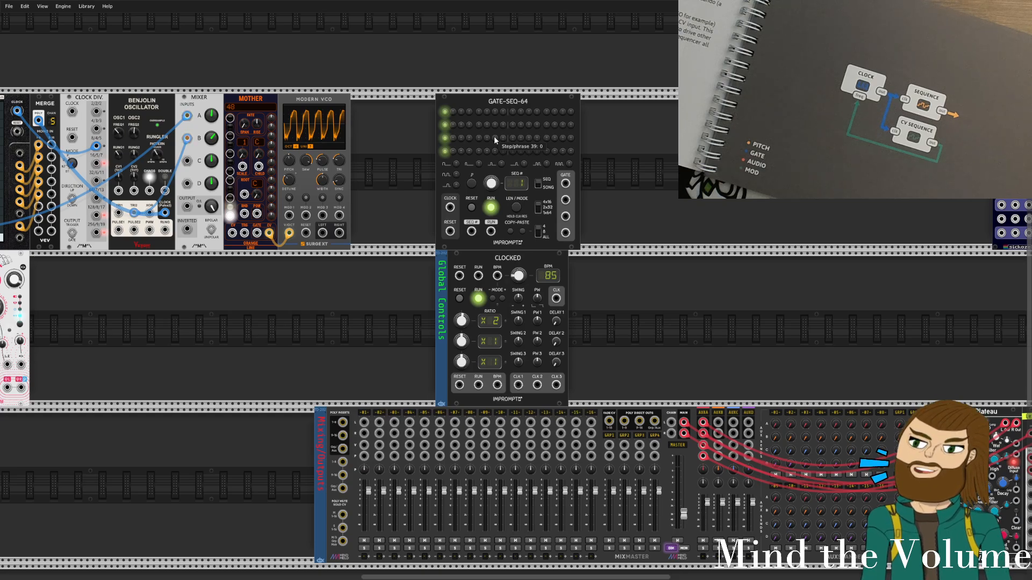
Filter the module browser by the Low-frequency oscillator tag and add the MAGNETS module next to GATE-SEQ-64.
right_click(589, 117)
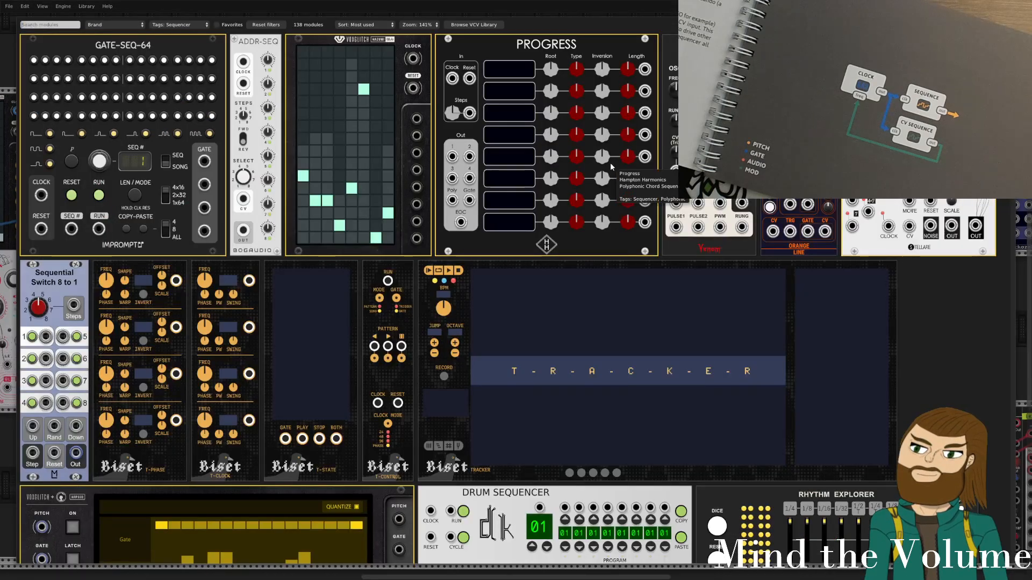
click(198, 23)
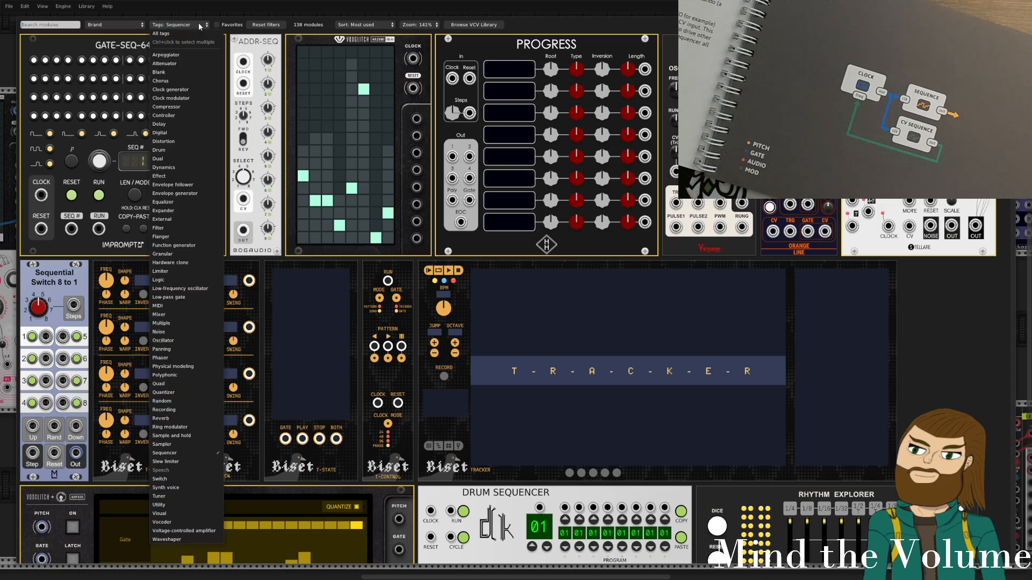
click(195, 31)
click(194, 25)
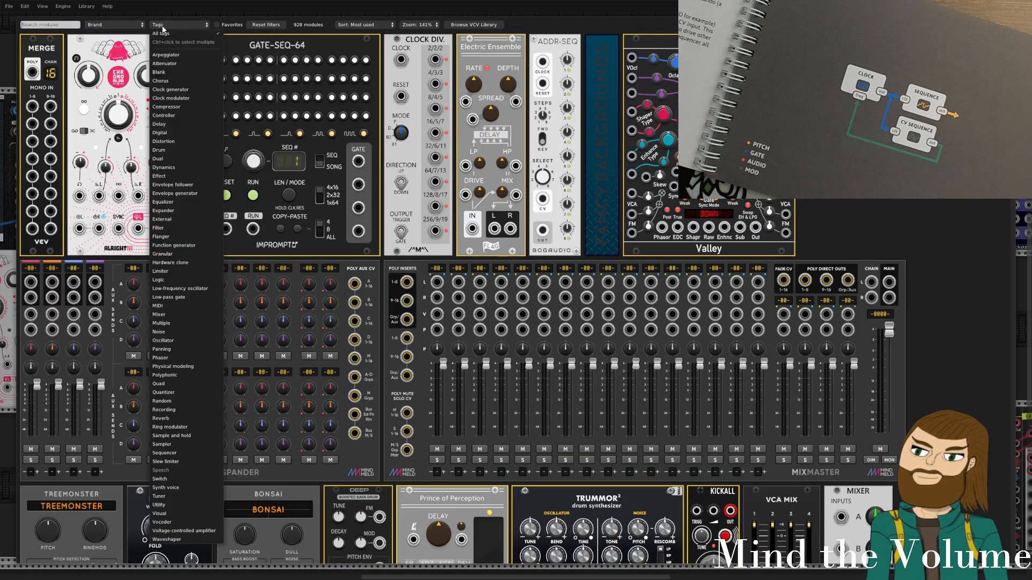
click(205, 289)
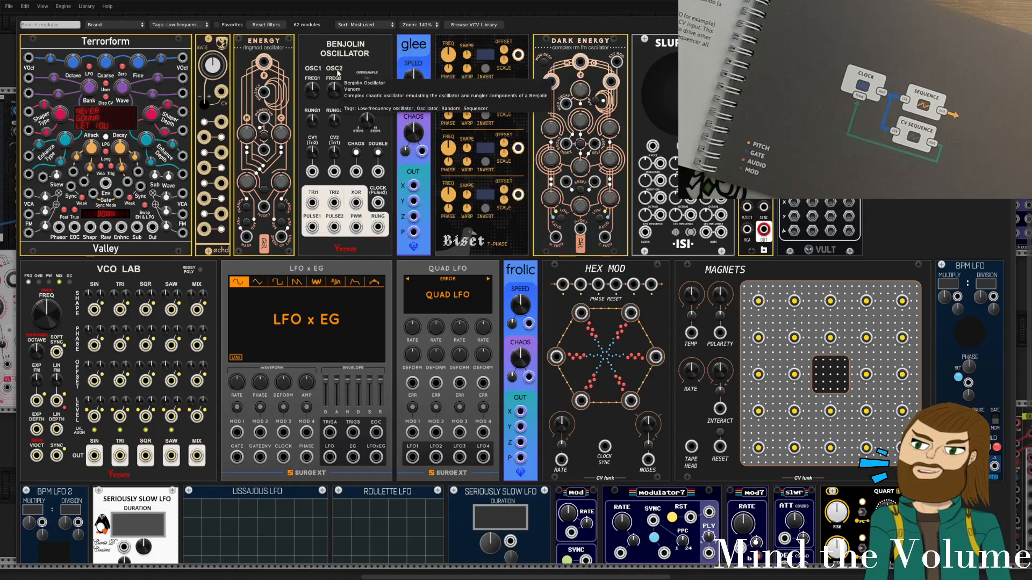
scroll(702, 326, down, 4)
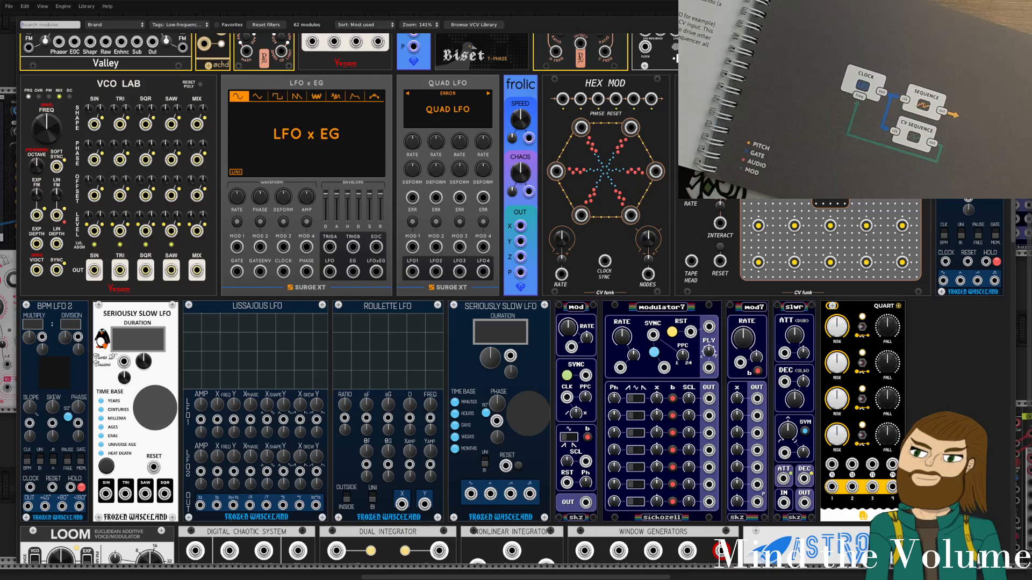
key(Escape)
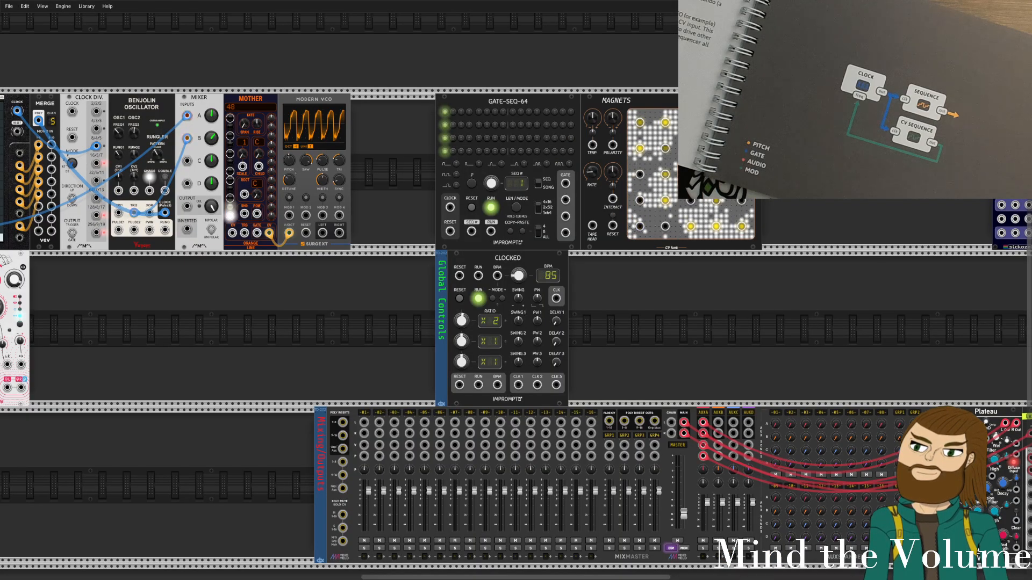
Examine the MAGNETS module's light grid, zone outputs and controls up close.
scroll(672, 198, up, 5)
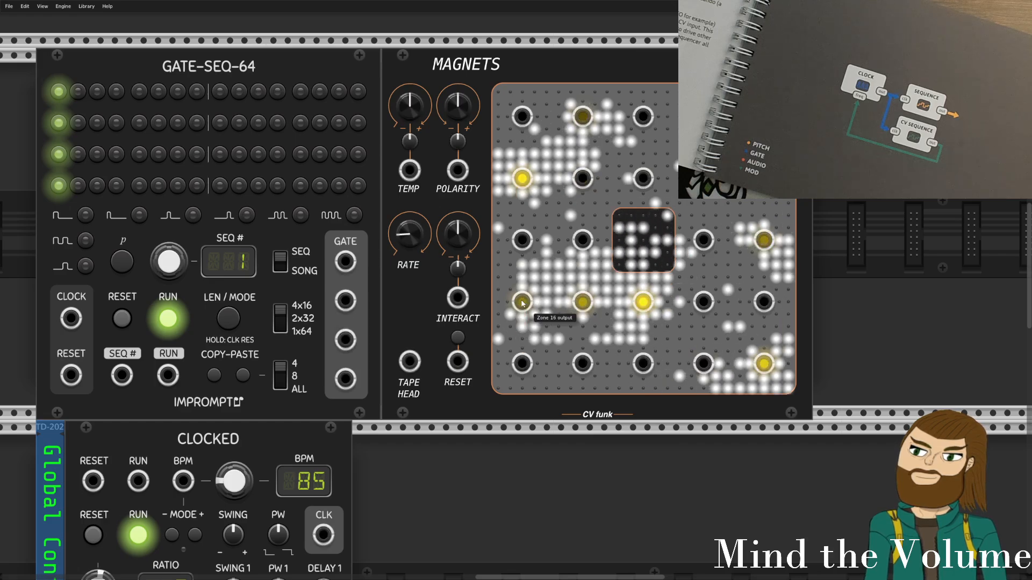
drag(521, 302, 588, 272)
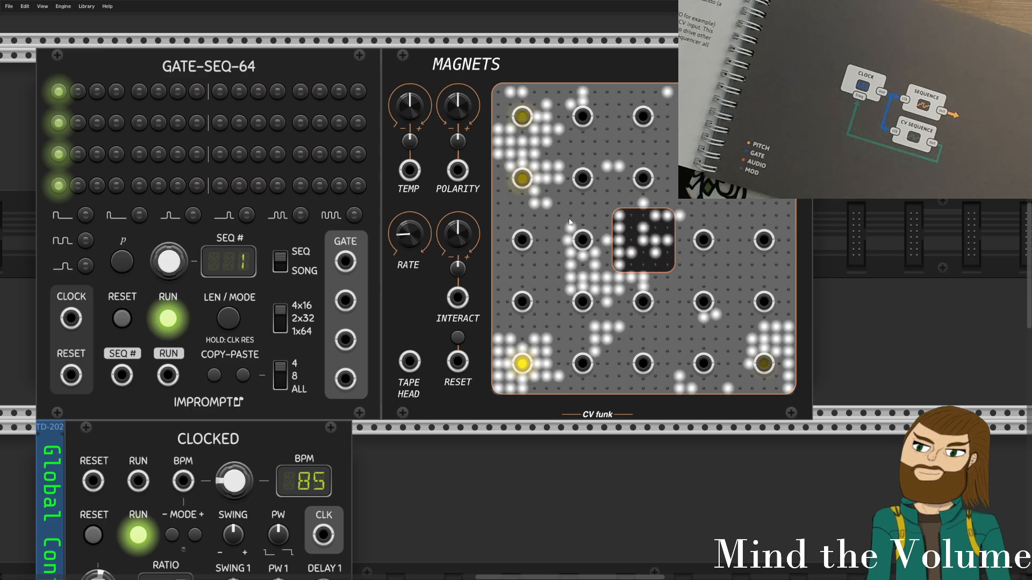
drag(570, 223, 627, 235)
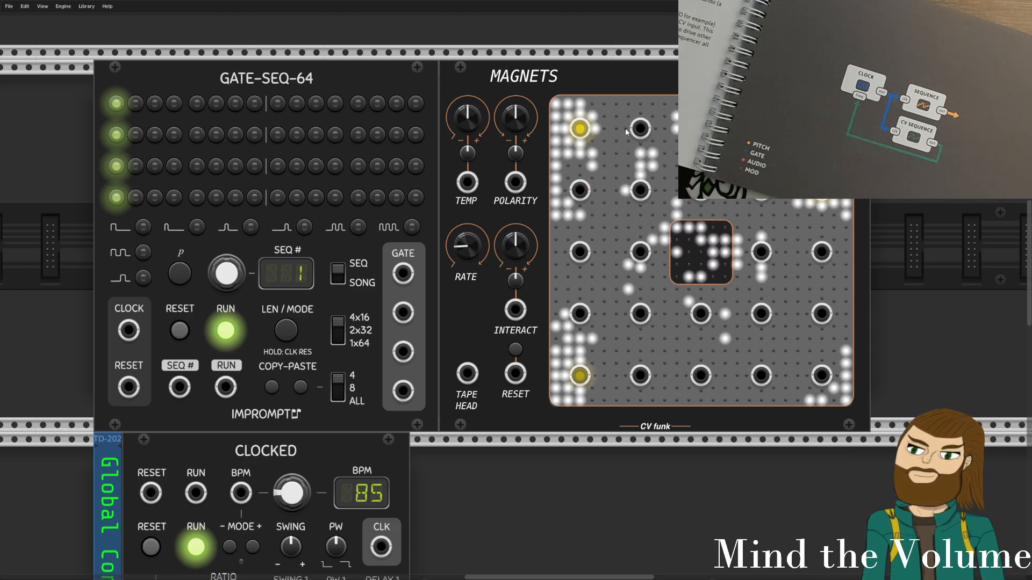
drag(678, 215, 638, 219)
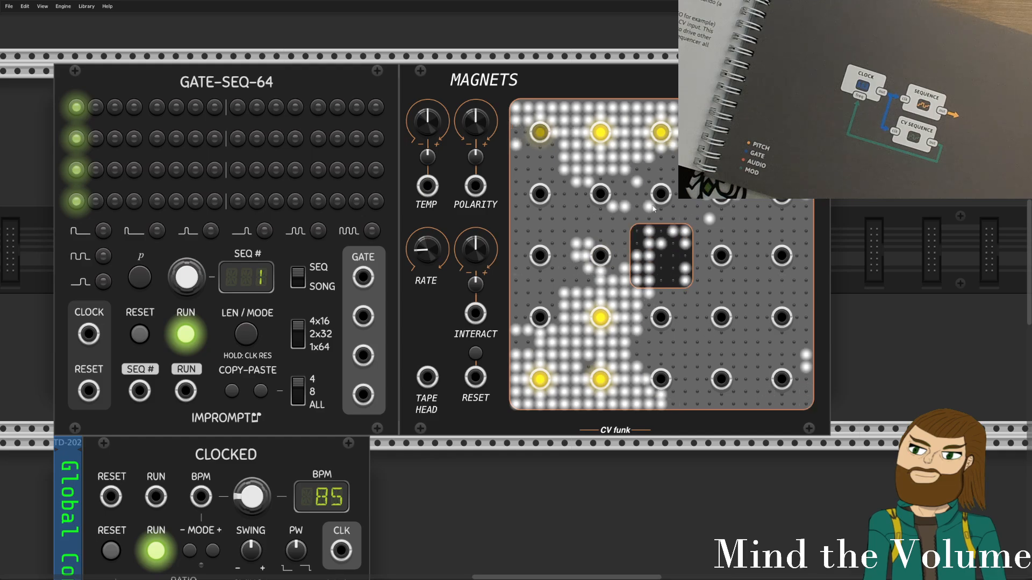
right_click(892, 203)
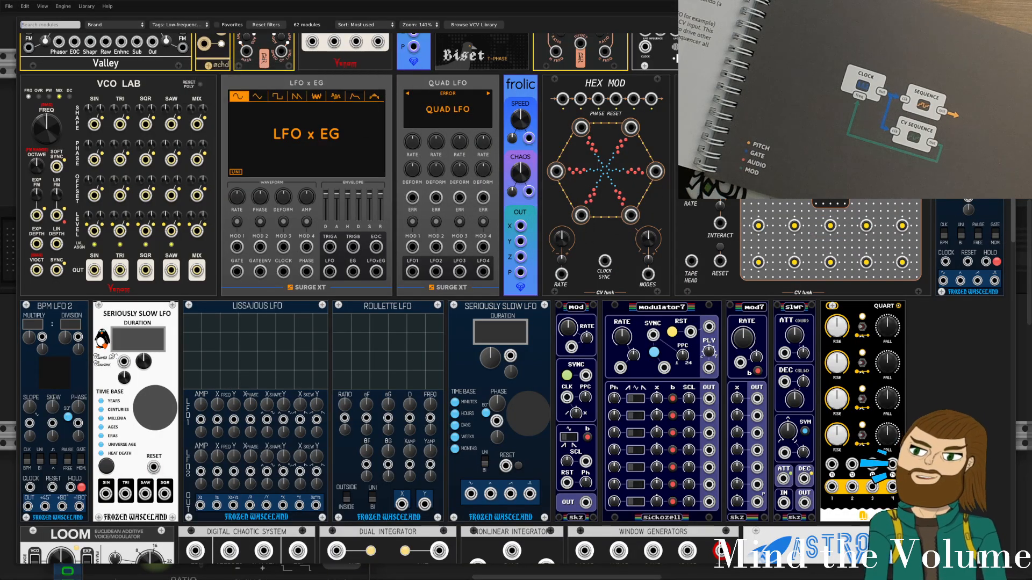
key(Escape)
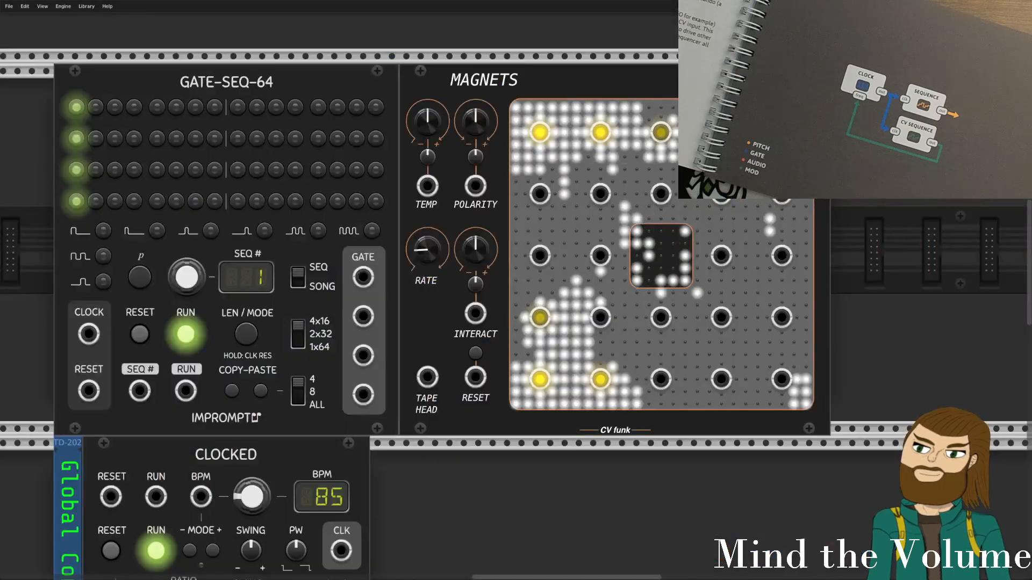
Browse the low-frequency oscillator modules and add the Bogaudio LLFO to the empty row beside CLOCKED.
drag(414, 547, 510, 315)
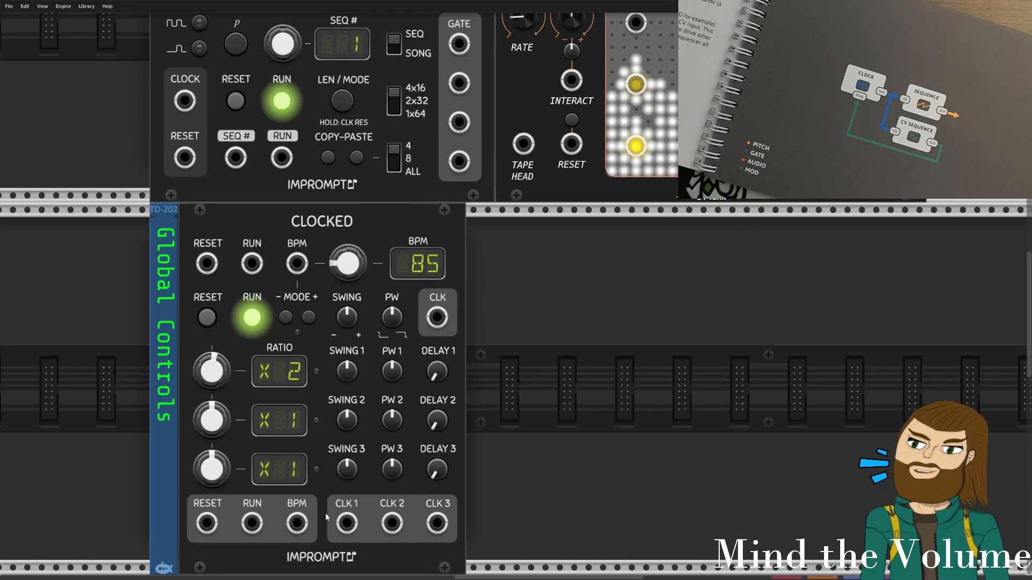
drag(427, 349, 385, 409)
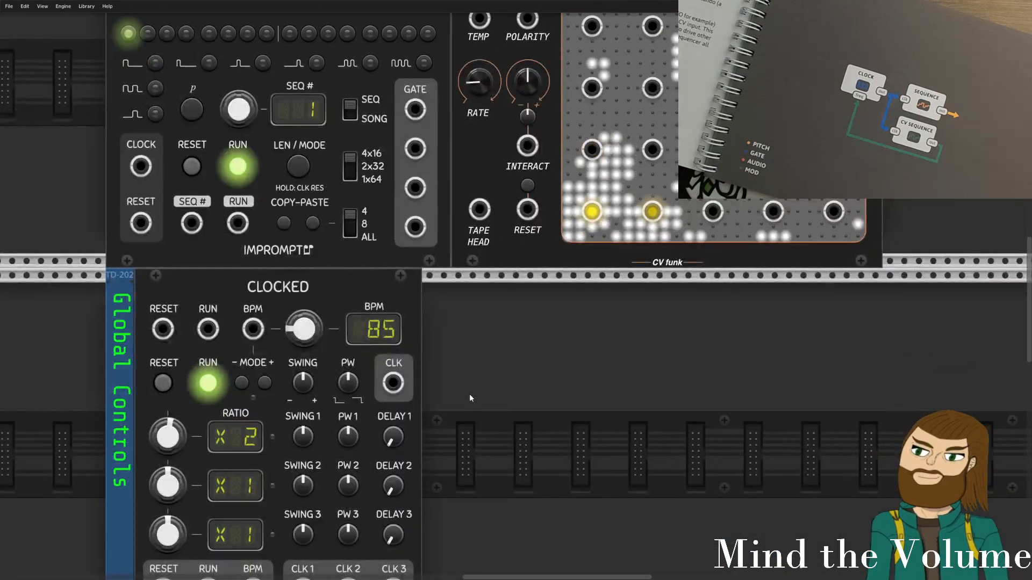
right_click(480, 389)
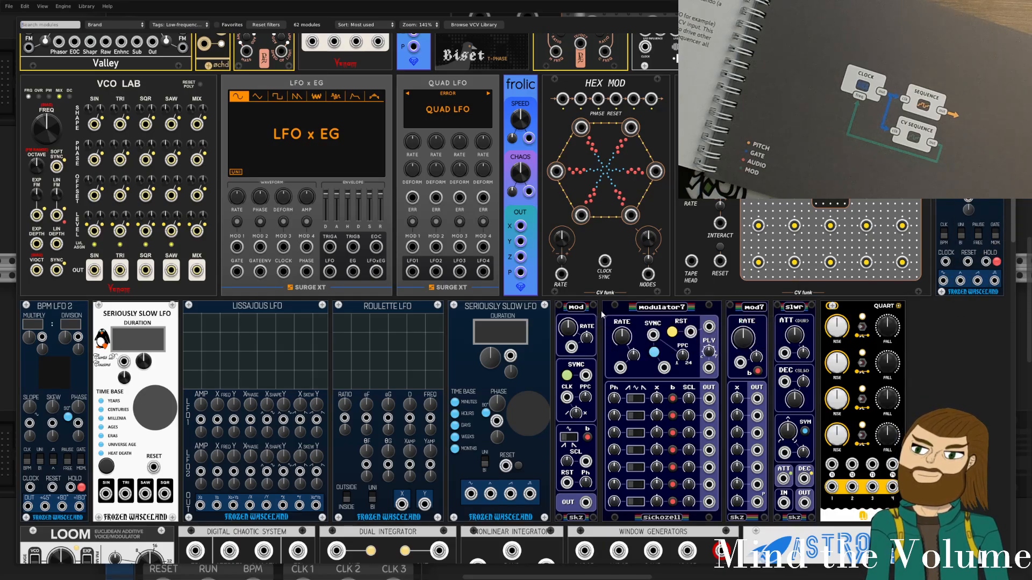
scroll(637, 313, down, 3)
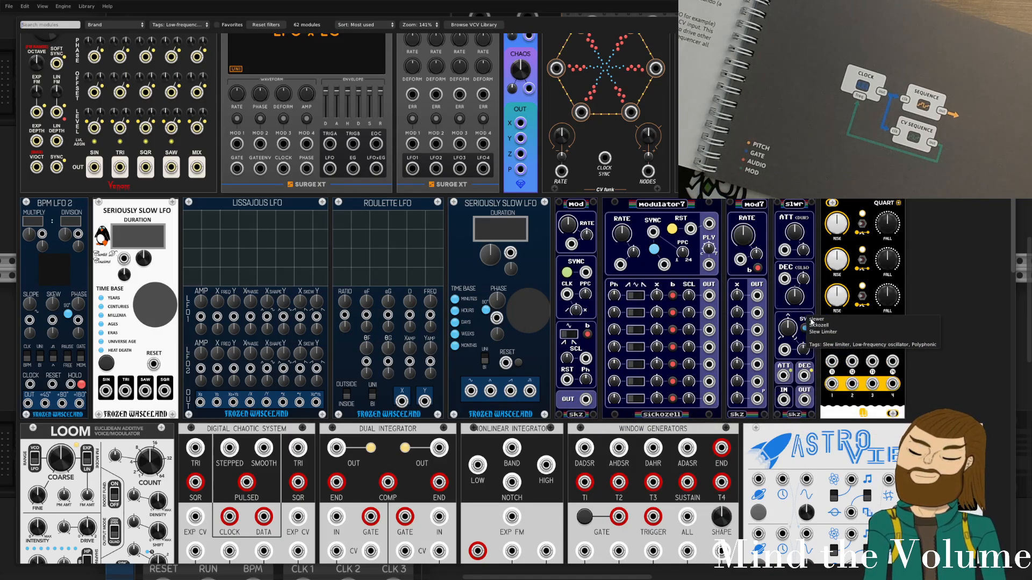
scroll(788, 371, down, 5)
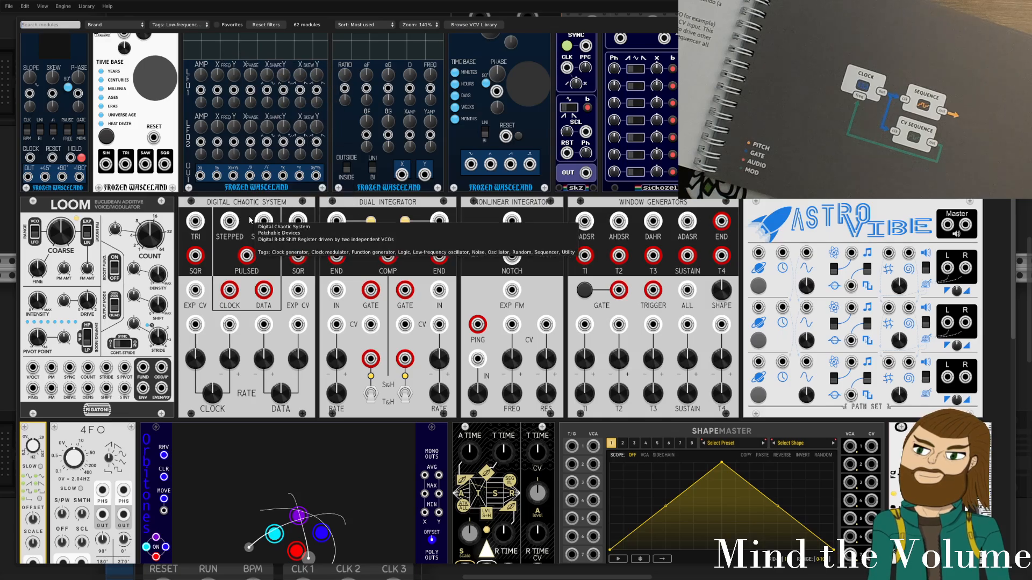
scroll(251, 222, down, 3)
scroll(251, 222, down, 5)
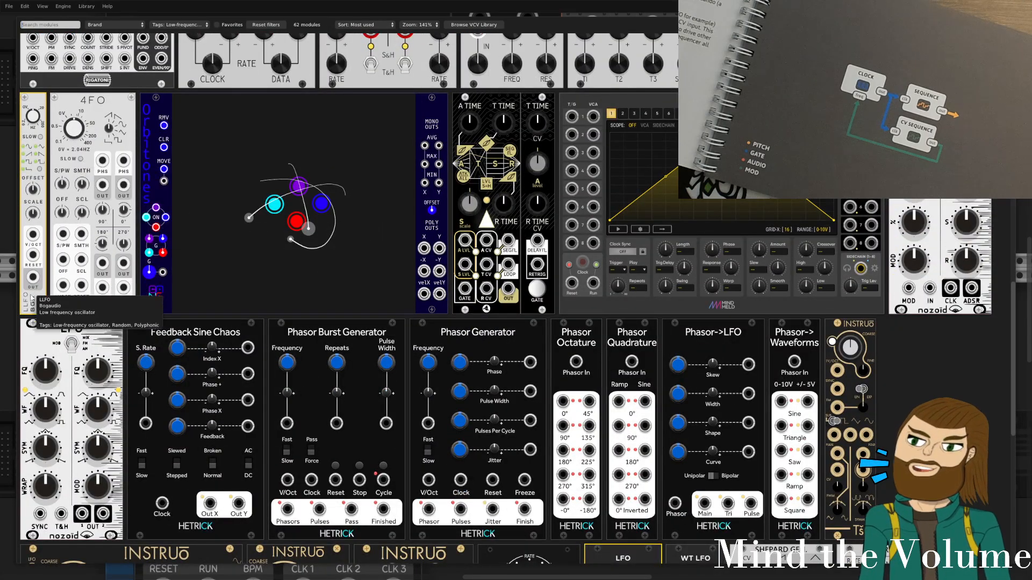
click(32, 100)
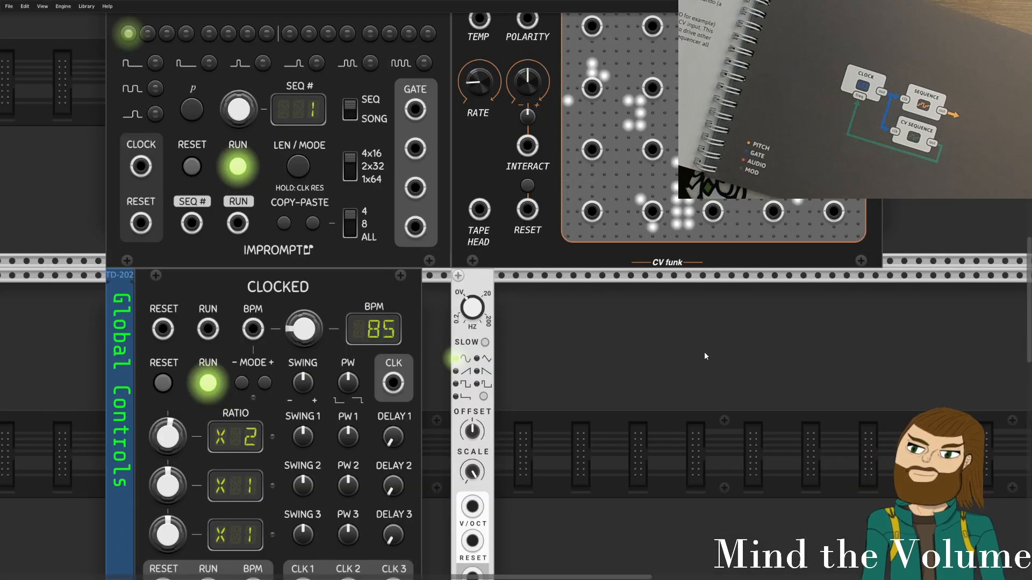
Shift MAGNETS and GATE-SEQ-64 further along their row and place the LLFO directly left of GATE-SEQ-64.
scroll(671, 297, down, 3)
drag(499, 207, 619, 211)
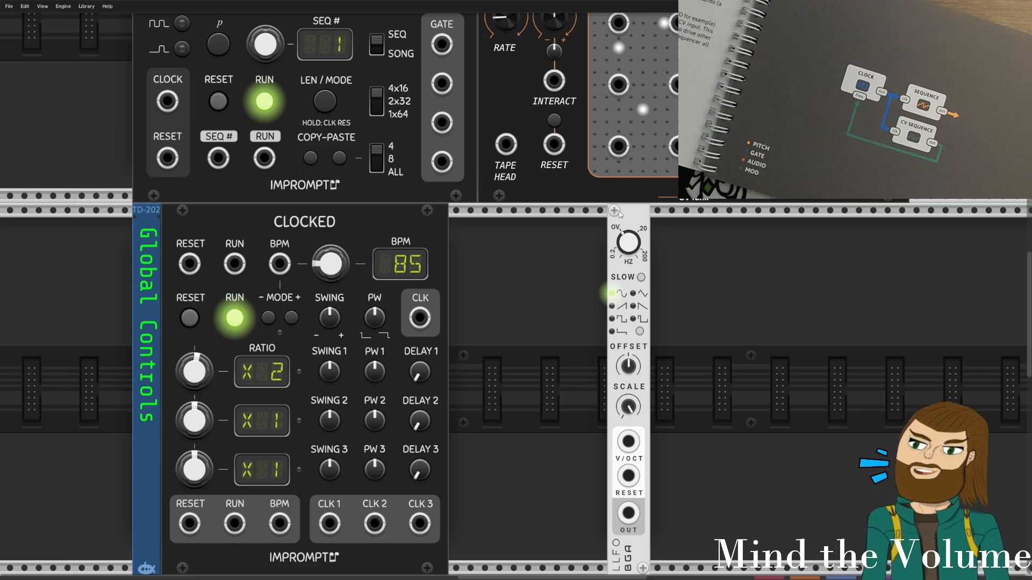
scroll(528, 240, down, 5)
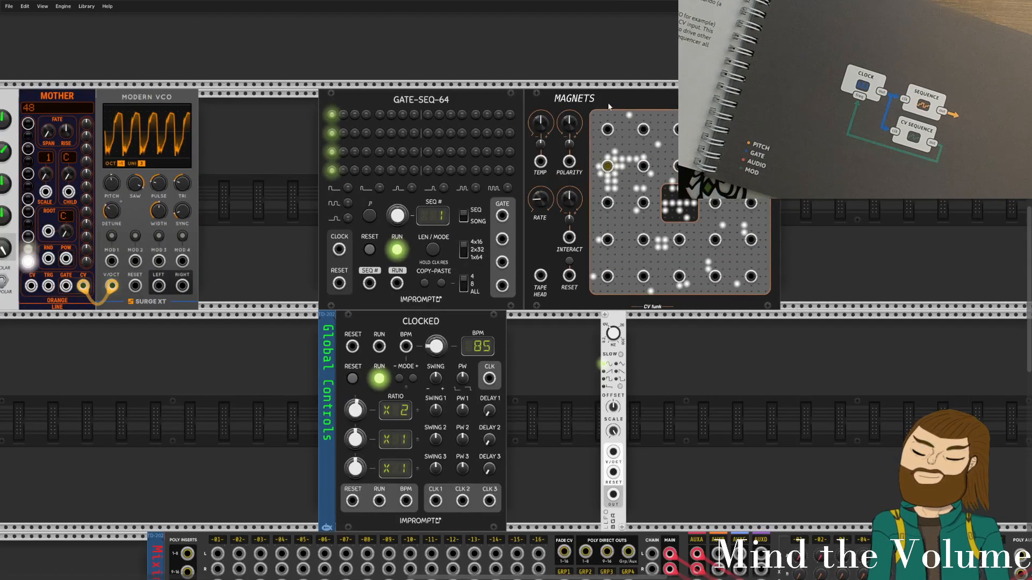
drag(608, 103, 830, 102)
drag(364, 93, 573, 102)
drag(605, 331, 531, 174)
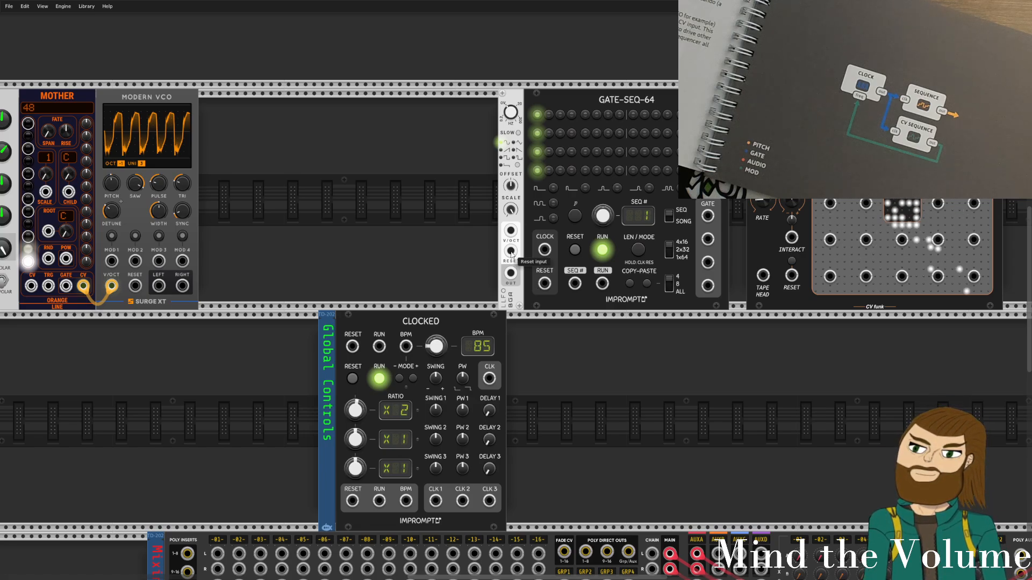
Patch the LLFO's signal output into the clock input of GATE-SEQ-64.
drag(511, 253, 512, 255)
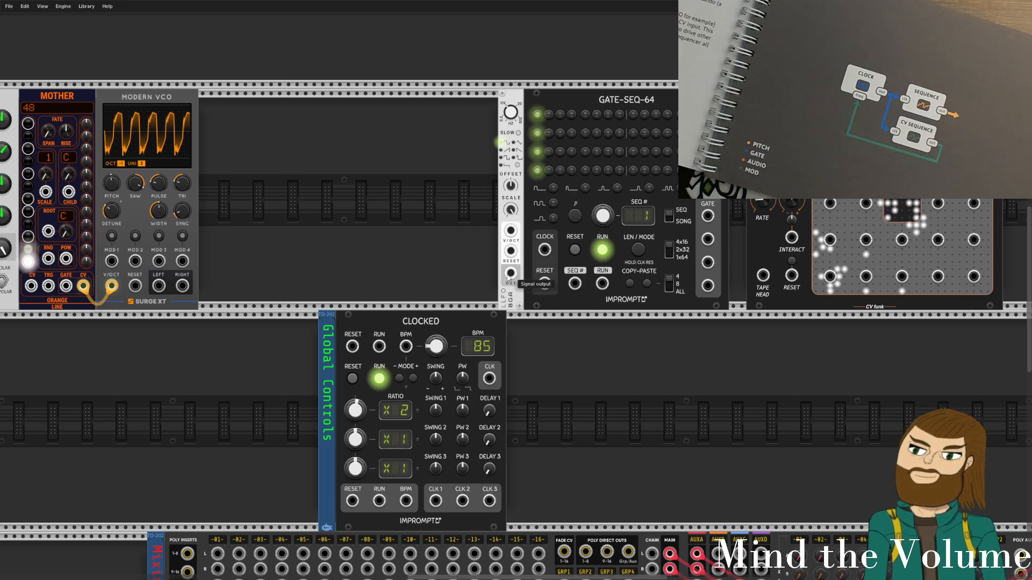
drag(510, 277, 560, 253)
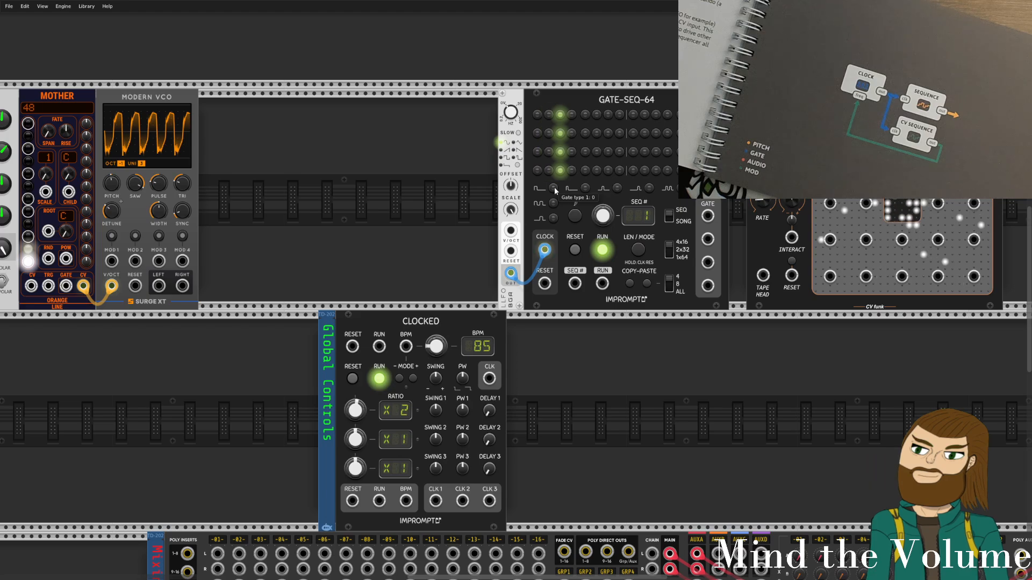
Try the 2x32 and 1x64 configurations on GATE-SEQ-64 and return it to 4x16.
click(670, 251)
click(670, 251)
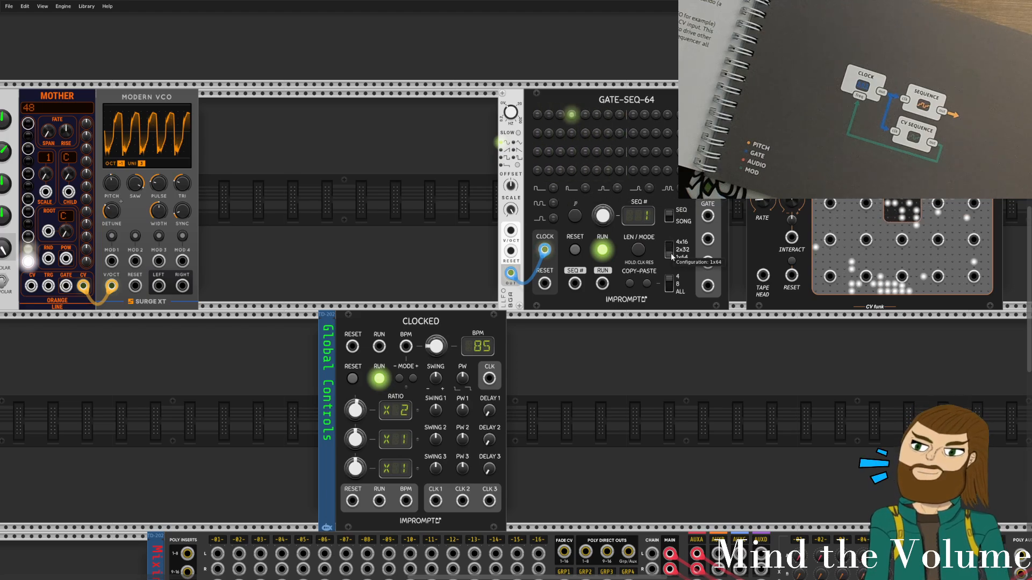
click(671, 253)
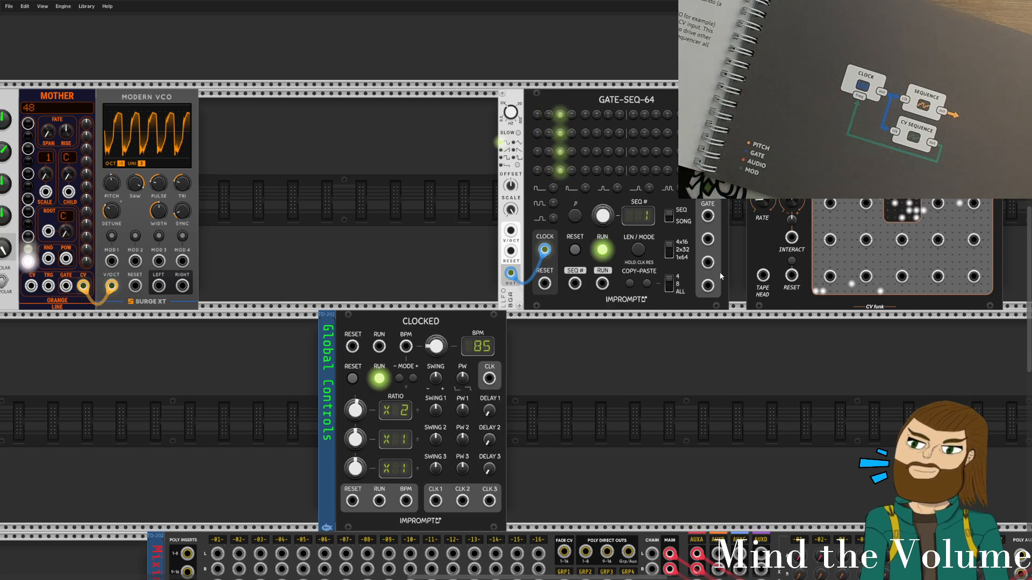
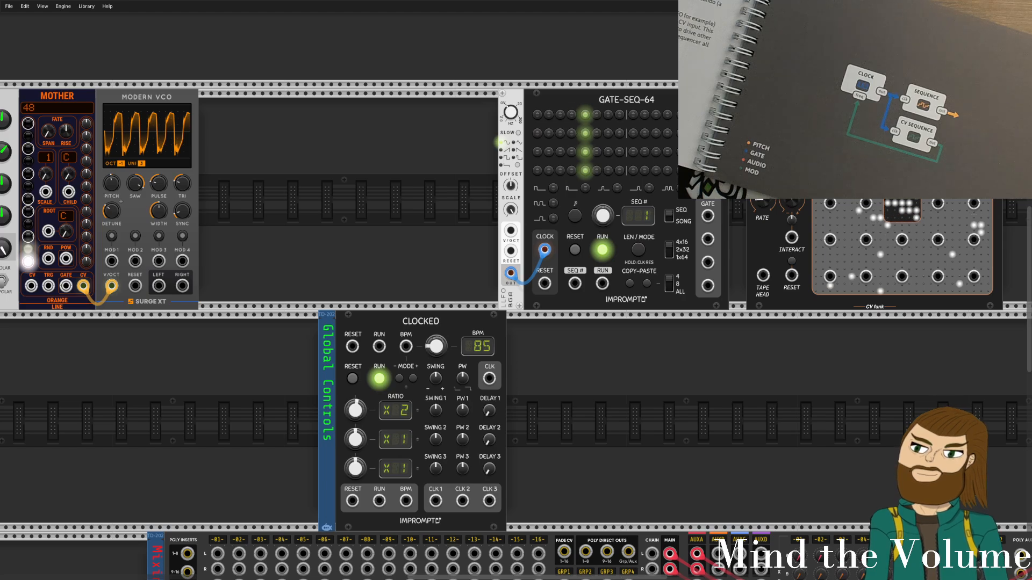
Place MAGNETS directly left of the LLFO and shift MAGNETS, LLFO and GATE-SEQ-64 together to align with the Global Controls panel's left edge.
drag(957, 185, 472, 211)
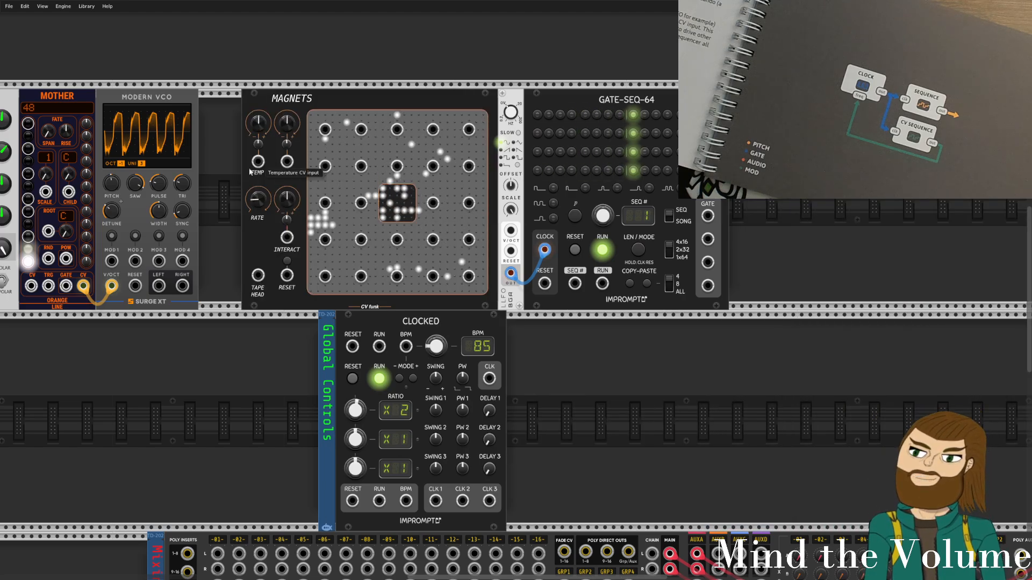
drag(229, 173, 553, 178)
drag(483, 173, 559, 170)
click(597, 378)
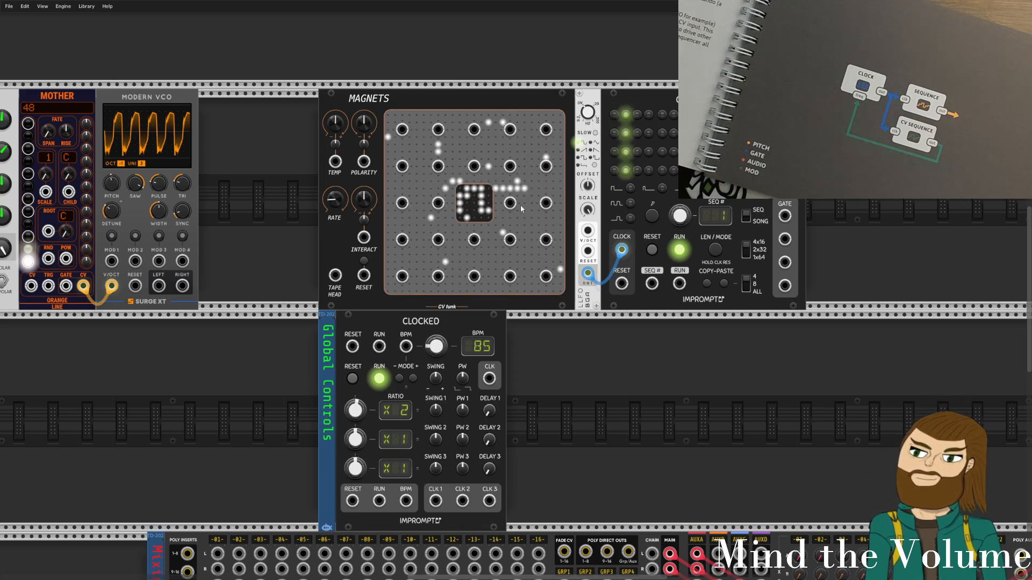
Try MAGNETS' Zone 14 output as the LLFO's V/OCT source and replace it with the Zone 12 output.
drag(509, 203, 588, 231)
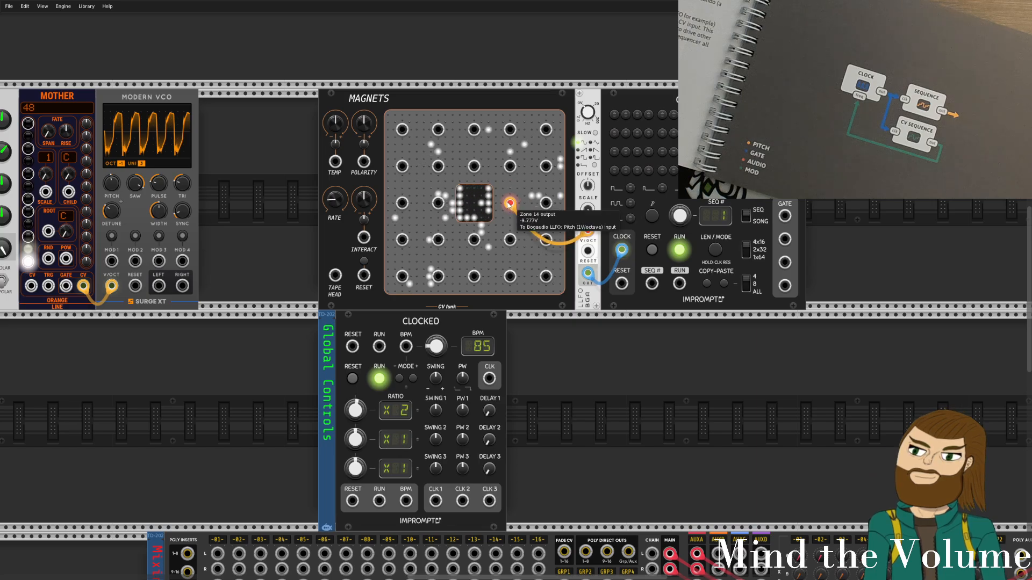
drag(509, 205, 430, 206)
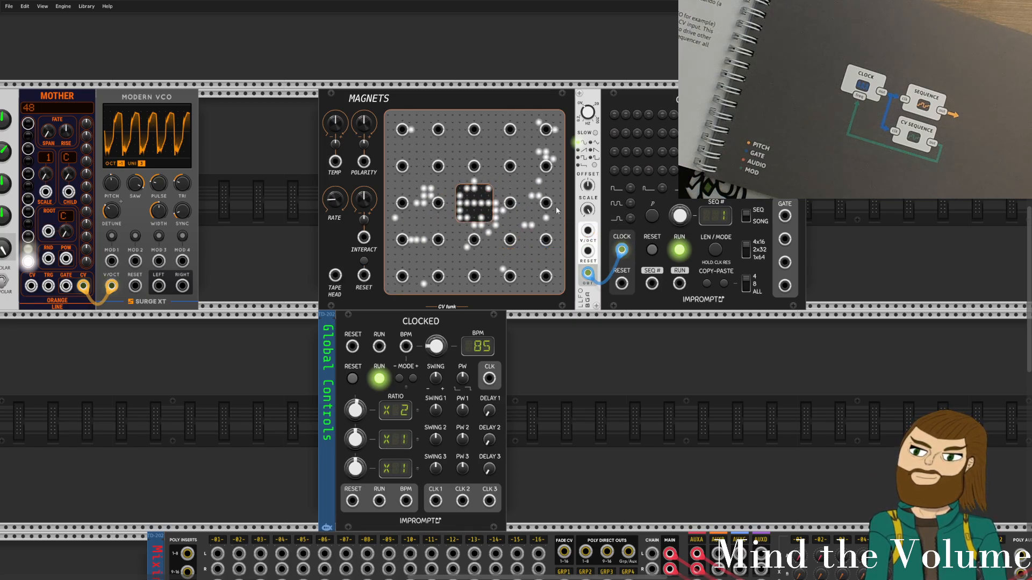
drag(587, 230, 438, 203)
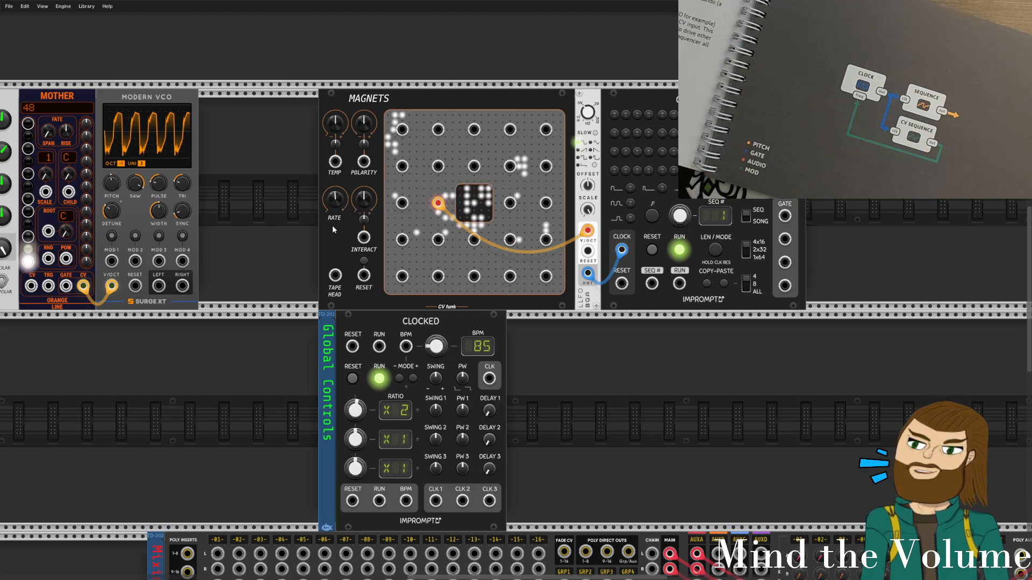
Reset the module browser's tag filter to all tags, search for "cv seq" and look through the matching modules.
right_click(533, 362)
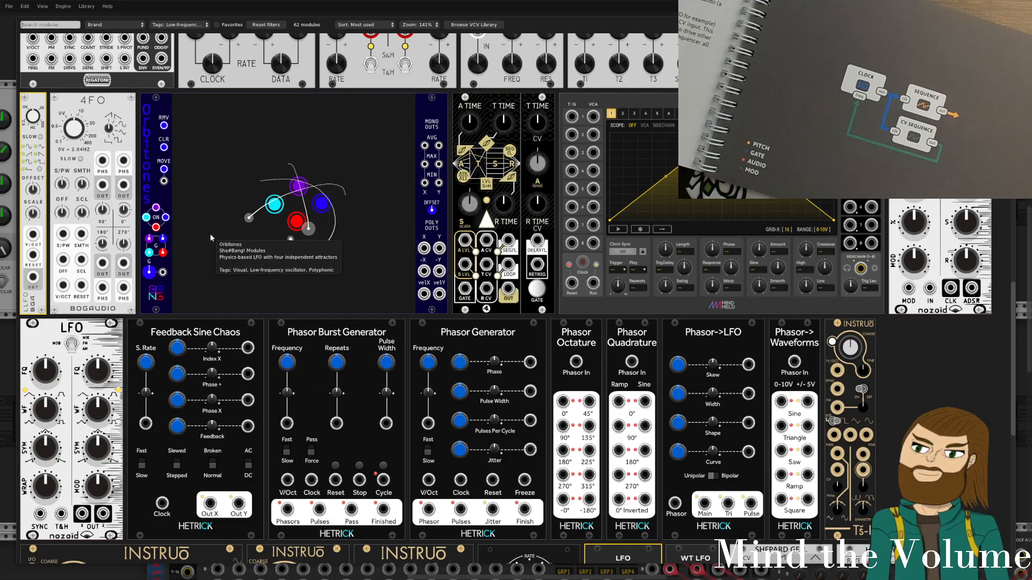
scroll(385, 315, up, 3)
click(170, 26)
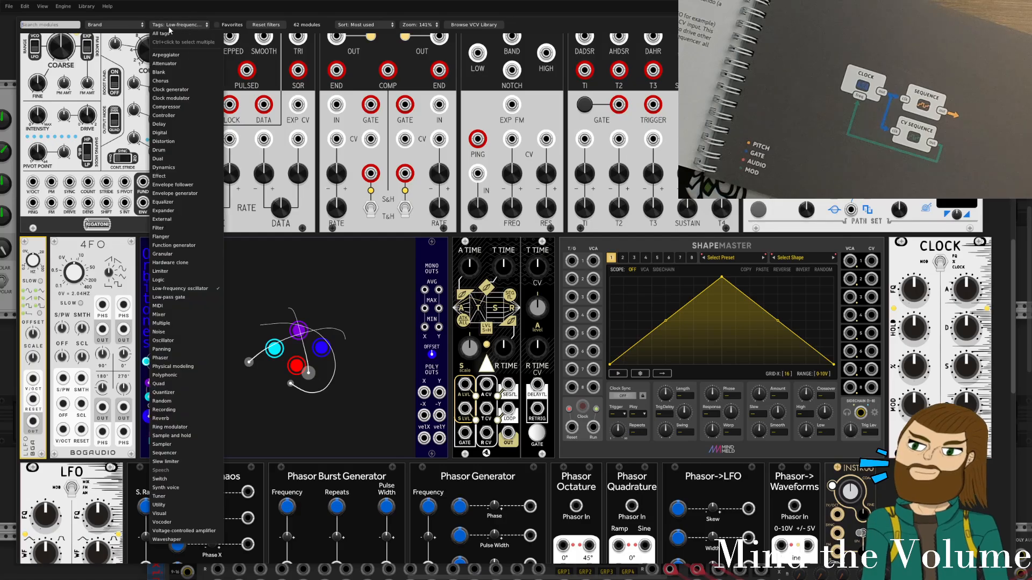
click(167, 33)
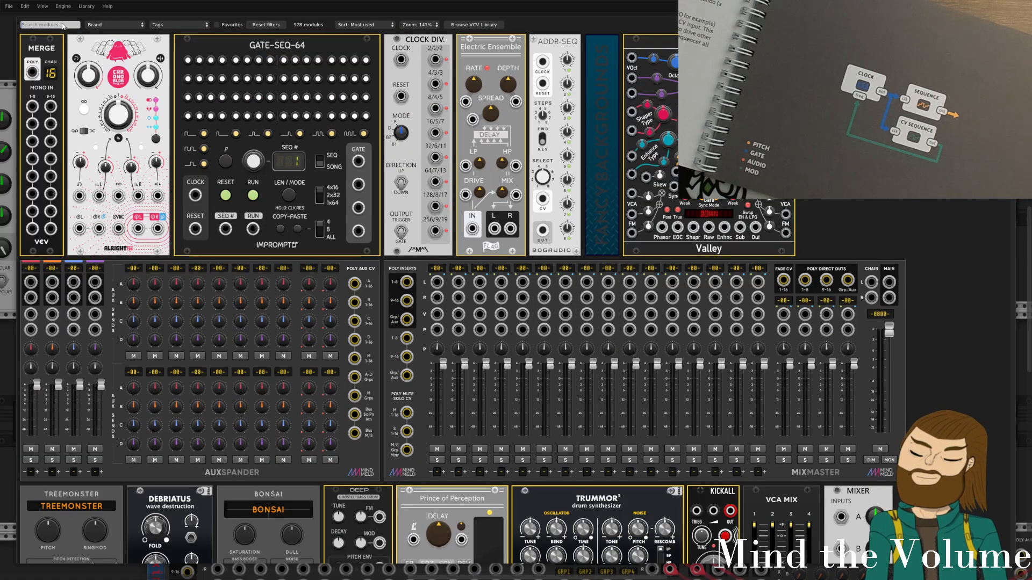
text(cv seq)
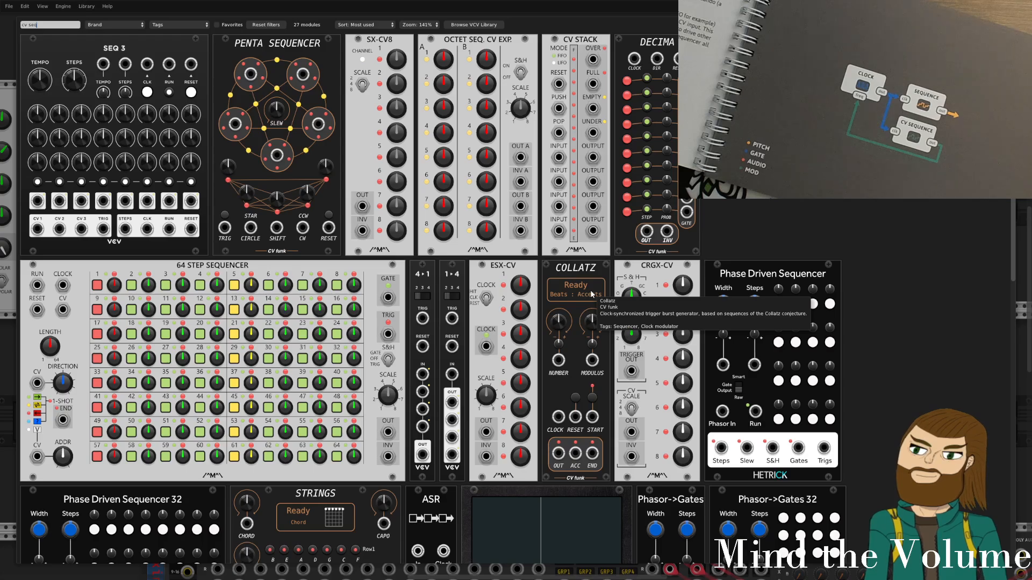
scroll(591, 294, down, 5)
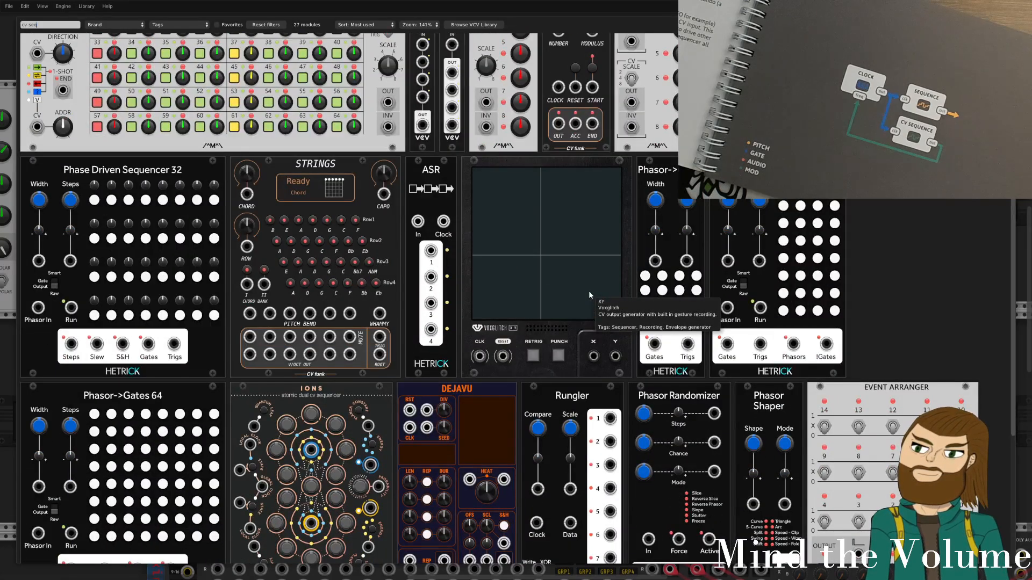
scroll(499, 250, down, 4)
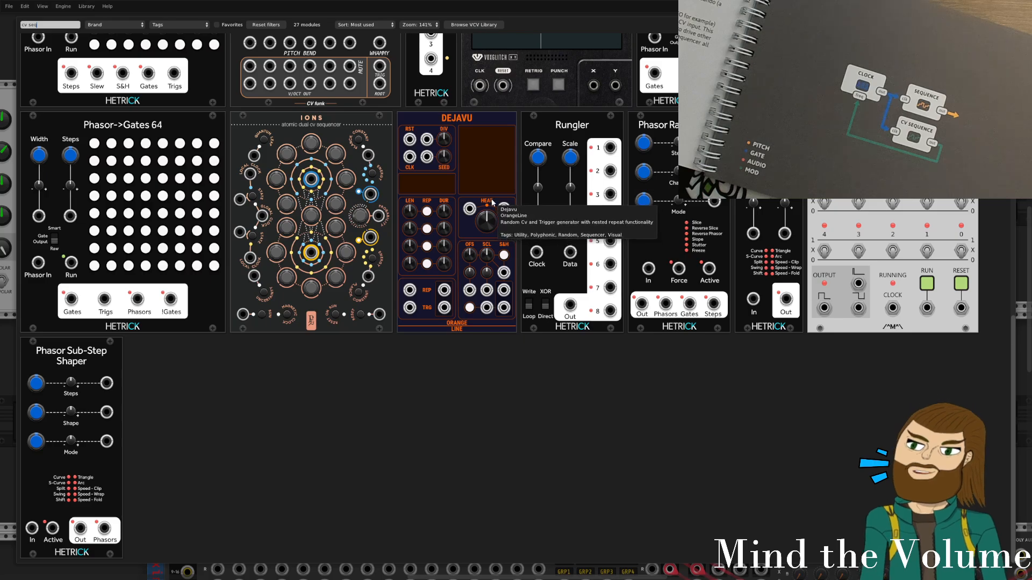
scroll(486, 203, up, 10)
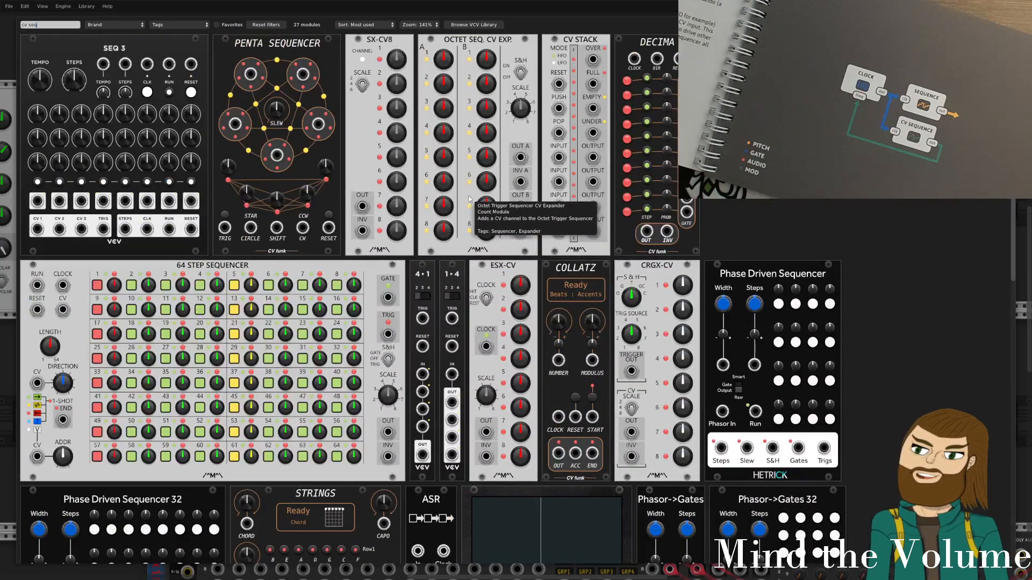
Clear the "cv seq" search text and close the module browser without adding a module.
click(173, 24)
click(60, 30)
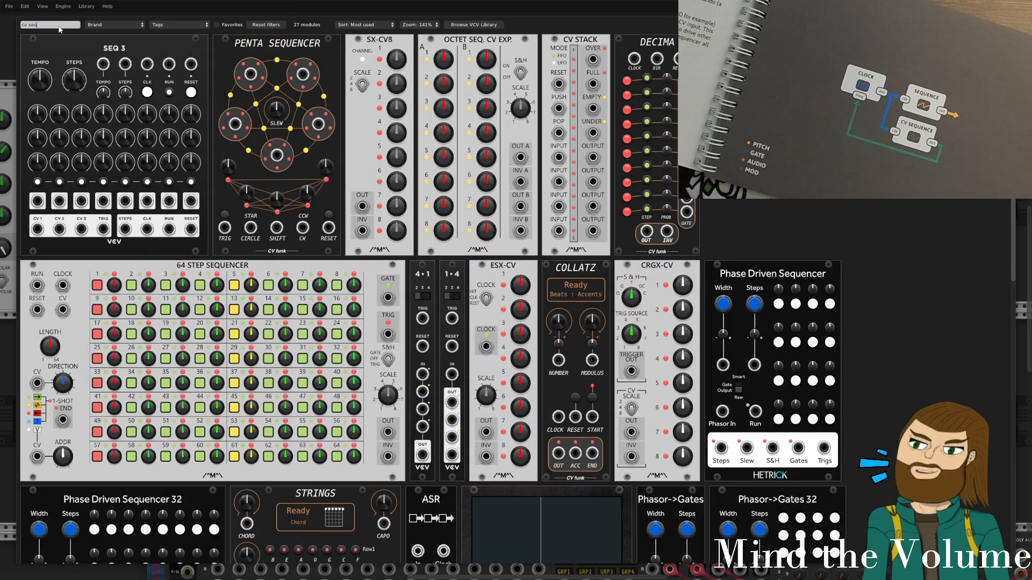
key(BackSpace)
key(BackSpace)
key(BackSpace)
key(BackSpace)
key(BackSpace)
key(BackSpace)
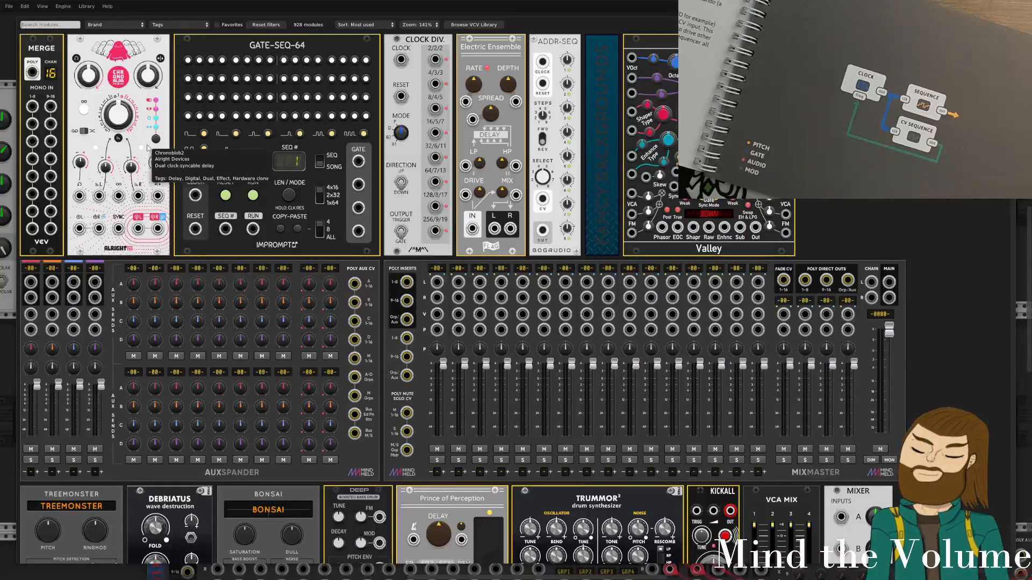
key(Escape)
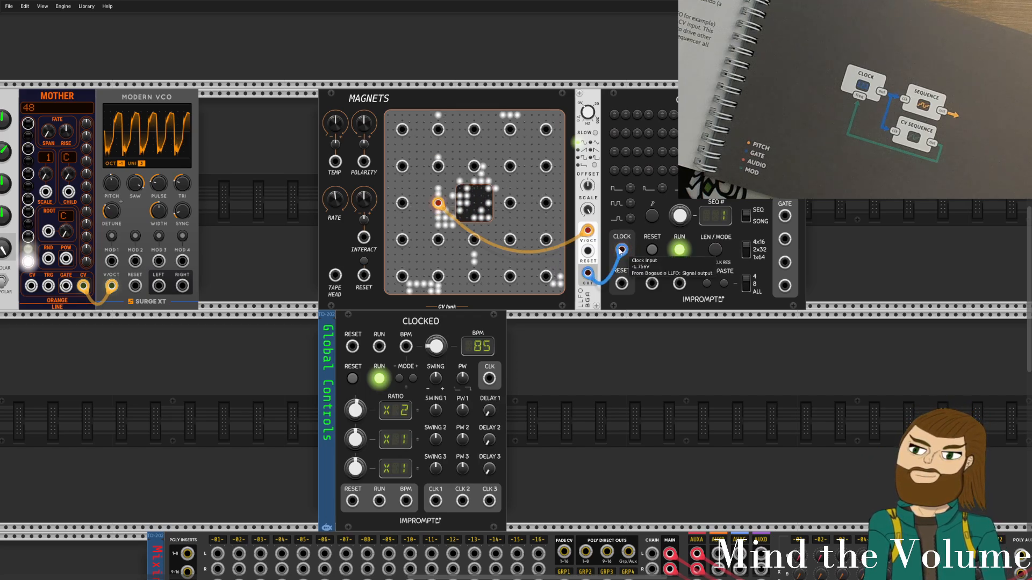
Try stacking MAGNETS' Zone 17, Zone 14 and Zone 2 outputs onto the LLFO's V/OCT input and remove these extra cables.
drag(438, 239, 588, 231)
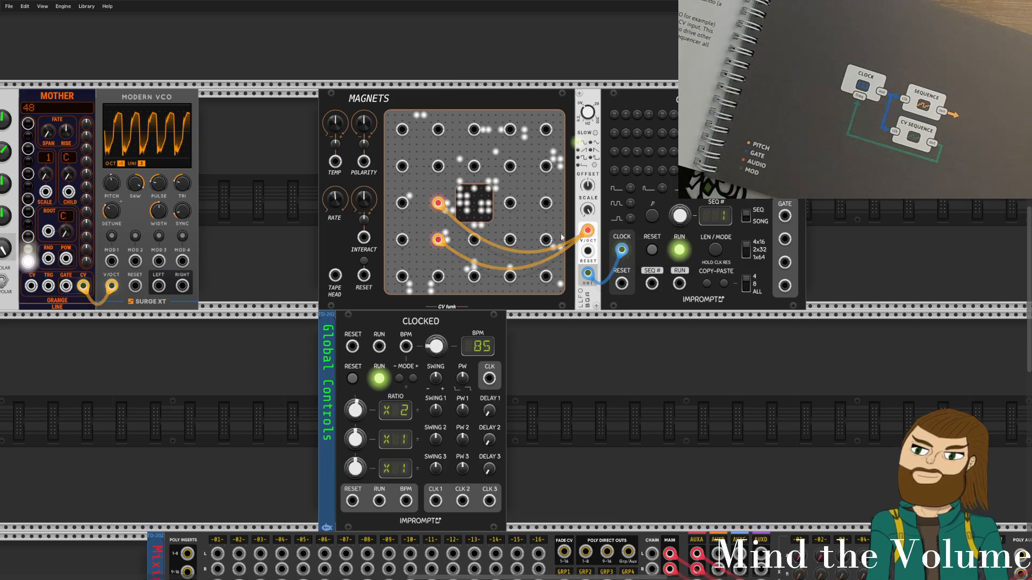
drag(509, 204, 587, 231)
drag(438, 129, 590, 233)
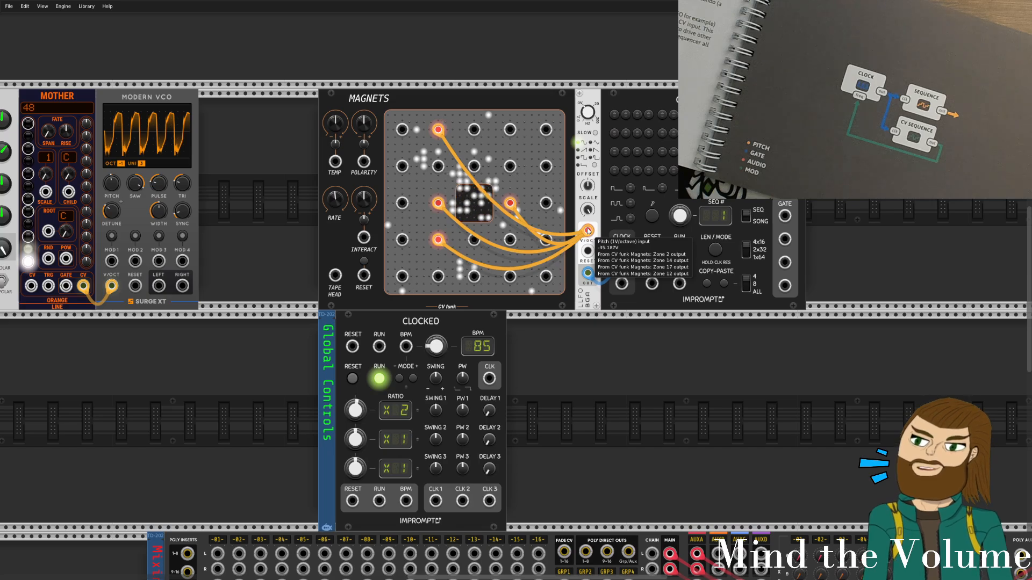
drag(587, 231, 571, 335)
drag(586, 233, 580, 279)
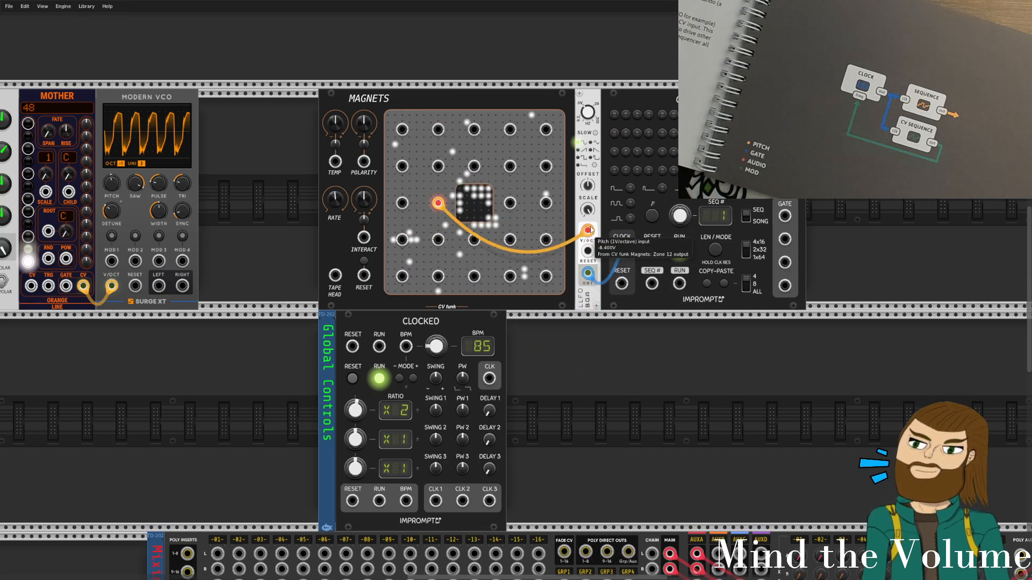
Filter the module browser by the Low-frequency oscillator tag and add the VCV LFO module directly beside CLOCKED.
right_click(617, 391)
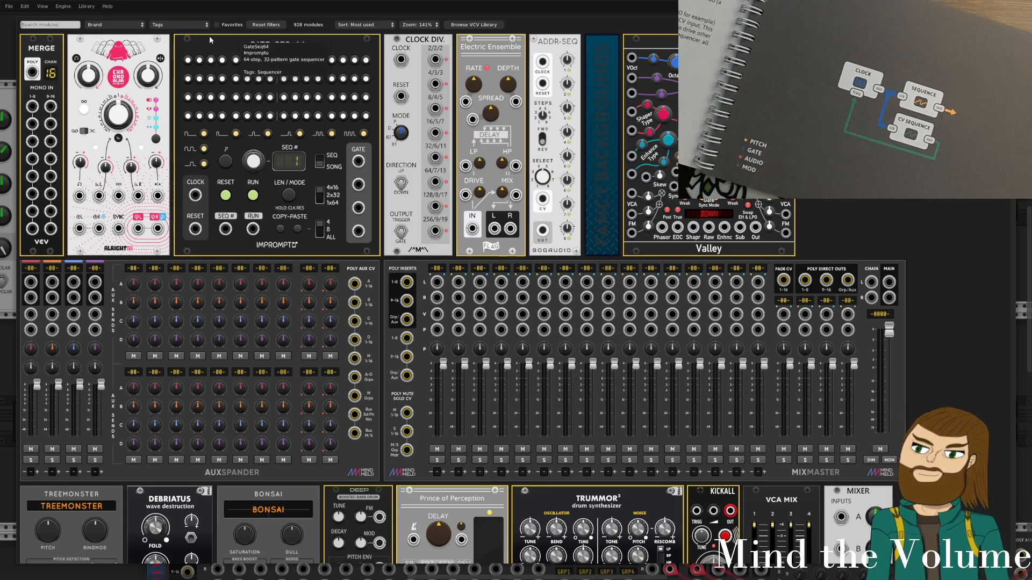
click(161, 25)
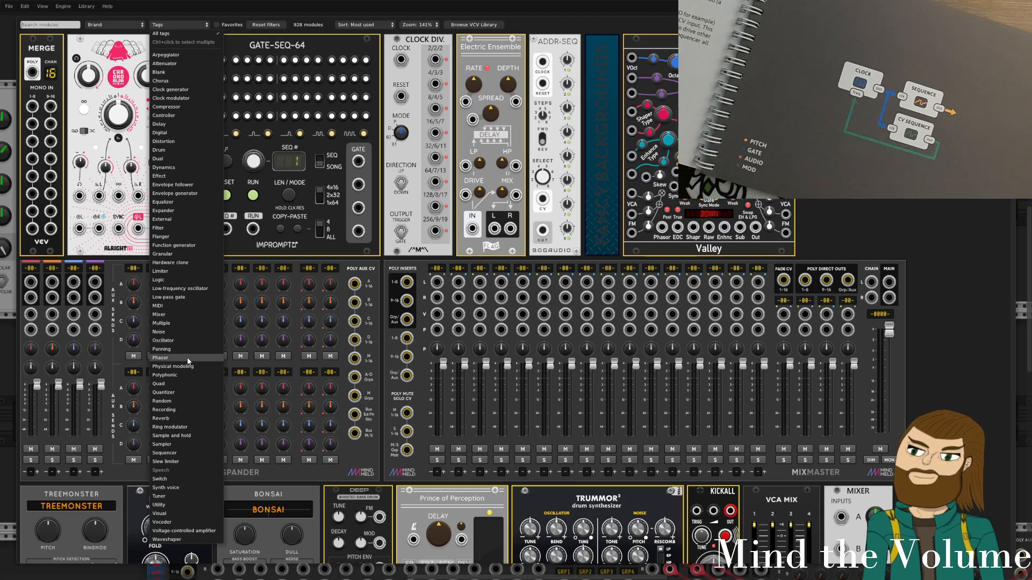
click(194, 531)
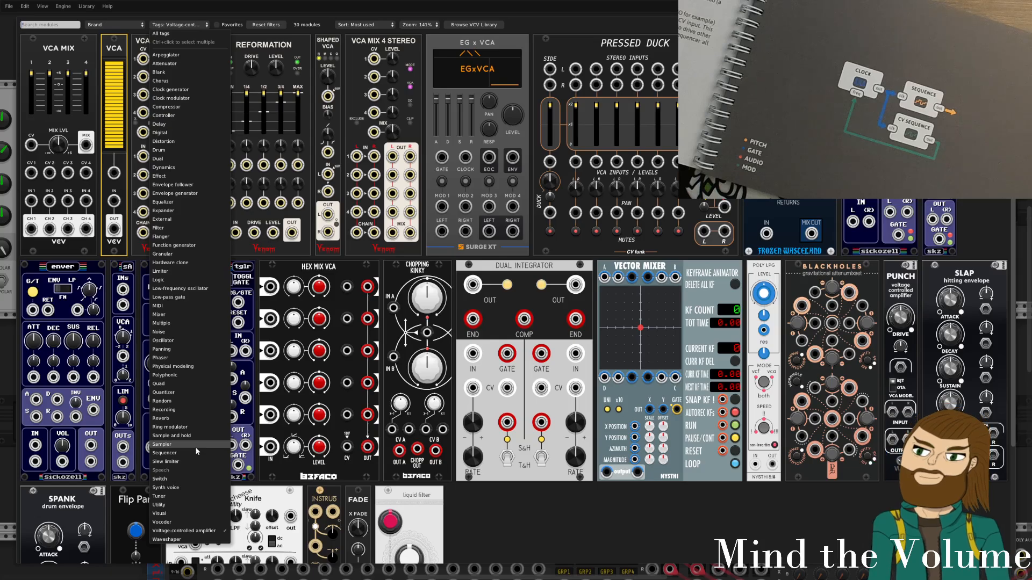
click(188, 288)
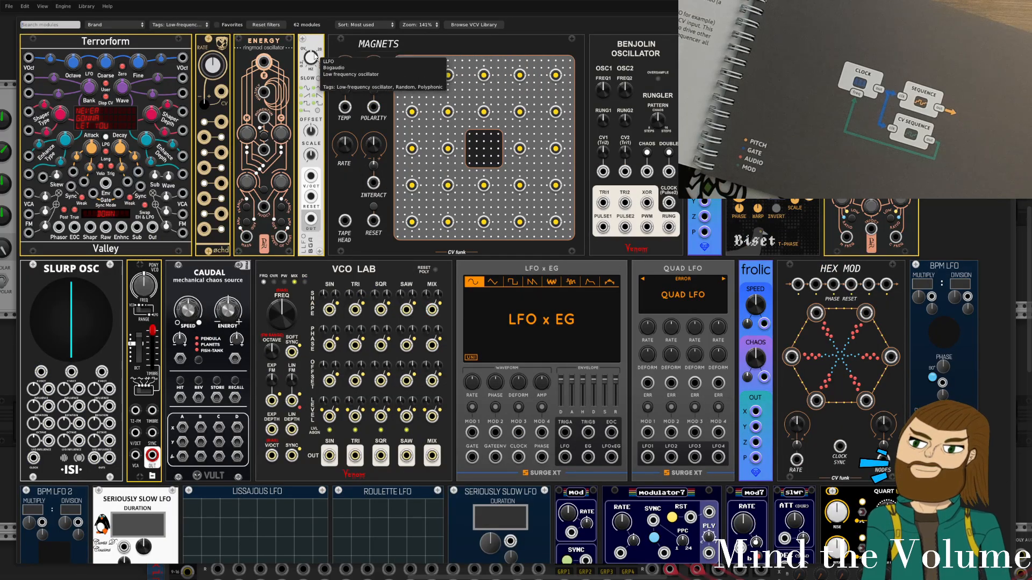
scroll(358, 193, down, 3)
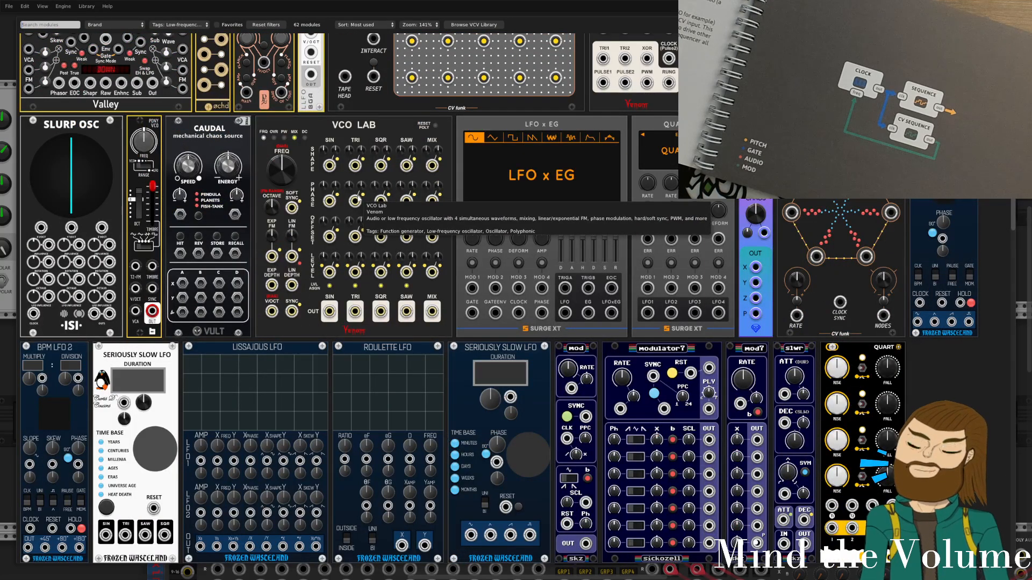
scroll(356, 197, down, 10)
scroll(350, 208, down, 10)
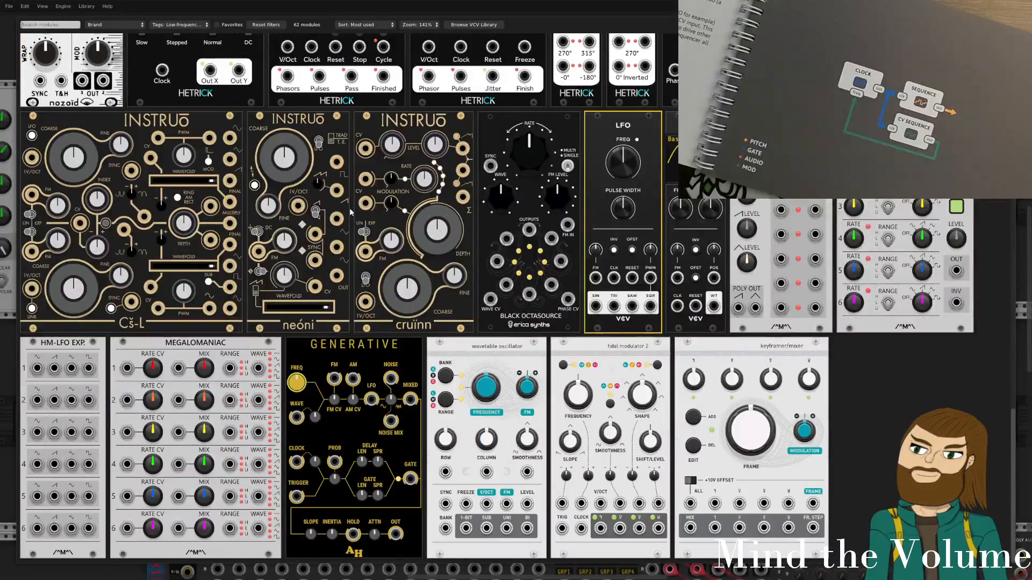
click(642, 129)
drag(633, 327, 564, 327)
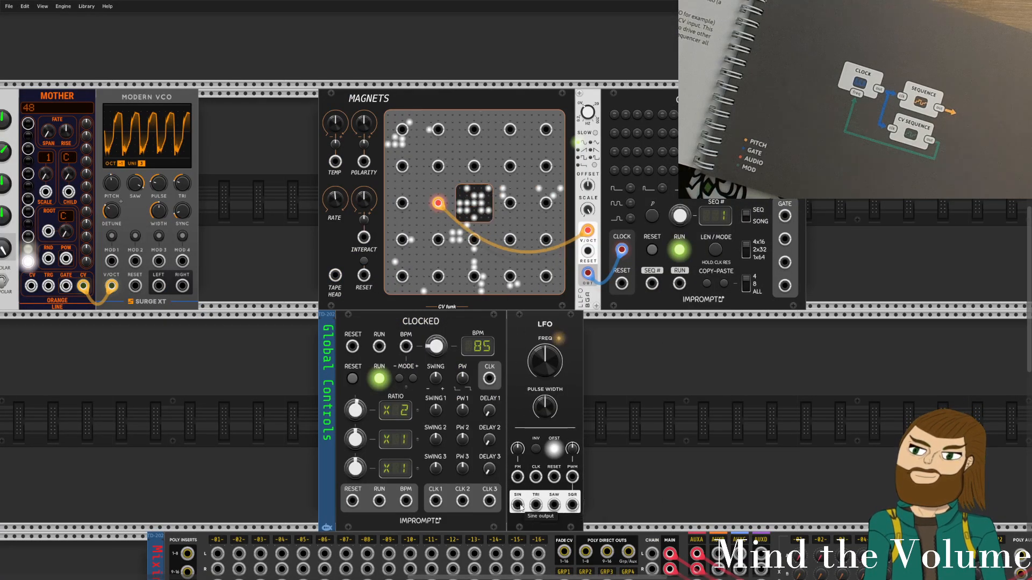
Remove the MAGNETS cable from the LLFO's V/OCT input and patch the LFO's sine output there instead.
drag(517, 504, 611, 298)
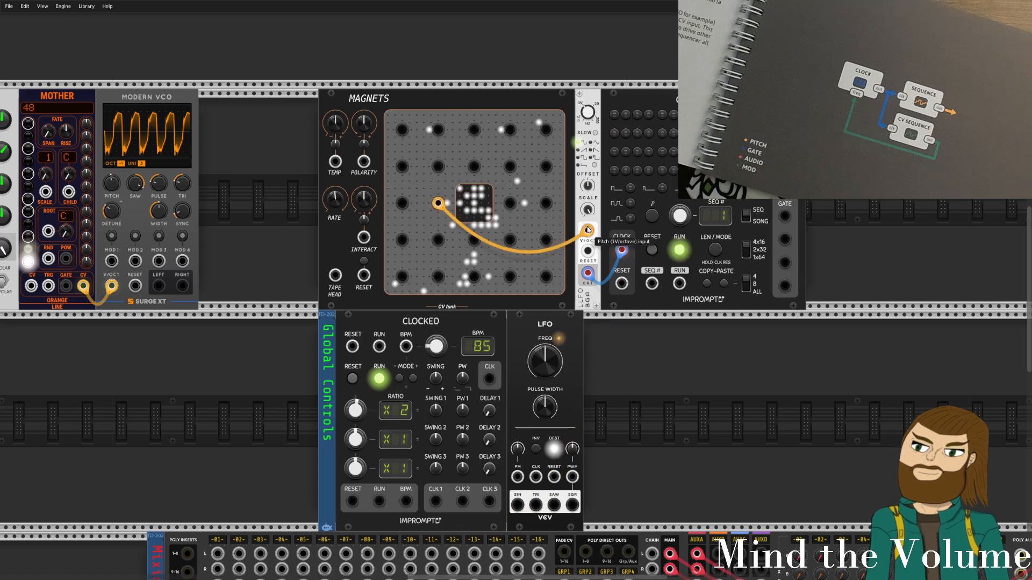
drag(588, 232, 602, 269)
drag(517, 476, 590, 248)
drag(517, 504, 587, 231)
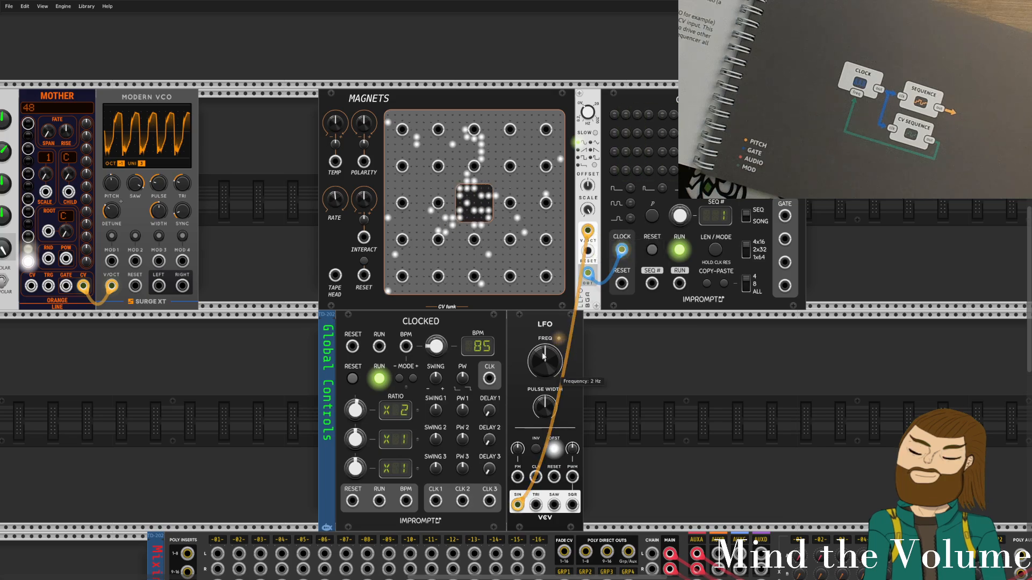
Drop the LFO's frequency to about 0.0043 Hz and raise it partway, keeping it slower than the default.
drag(559, 371, 559, 398)
double_click(543, 370)
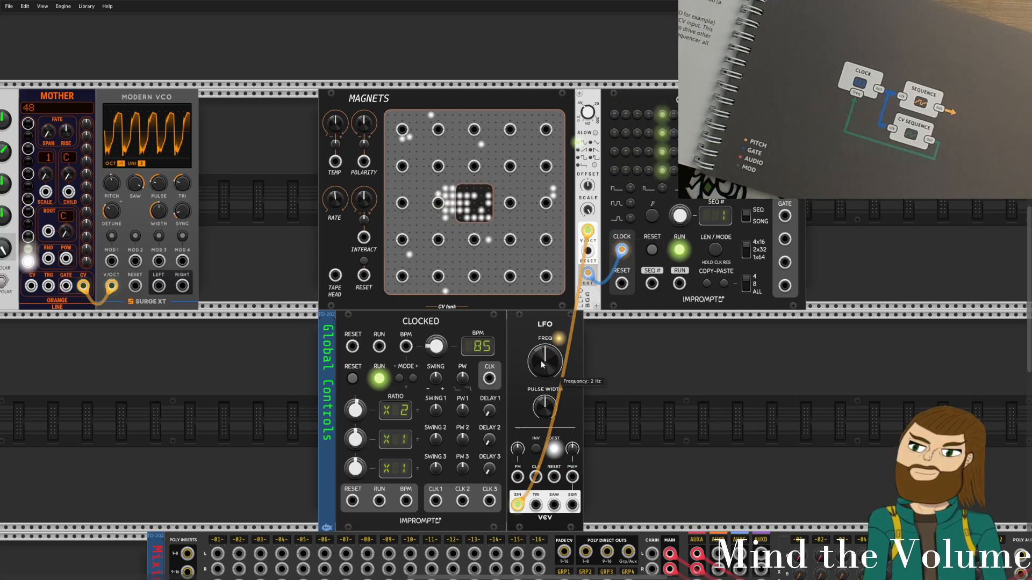
drag(540, 360, 541, 398)
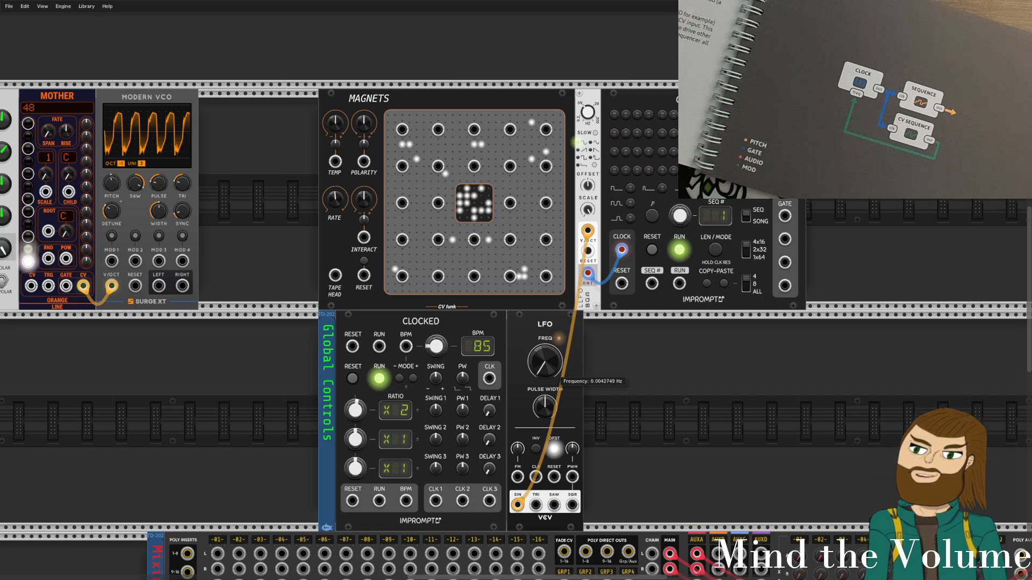
drag(543, 362, 544, 323)
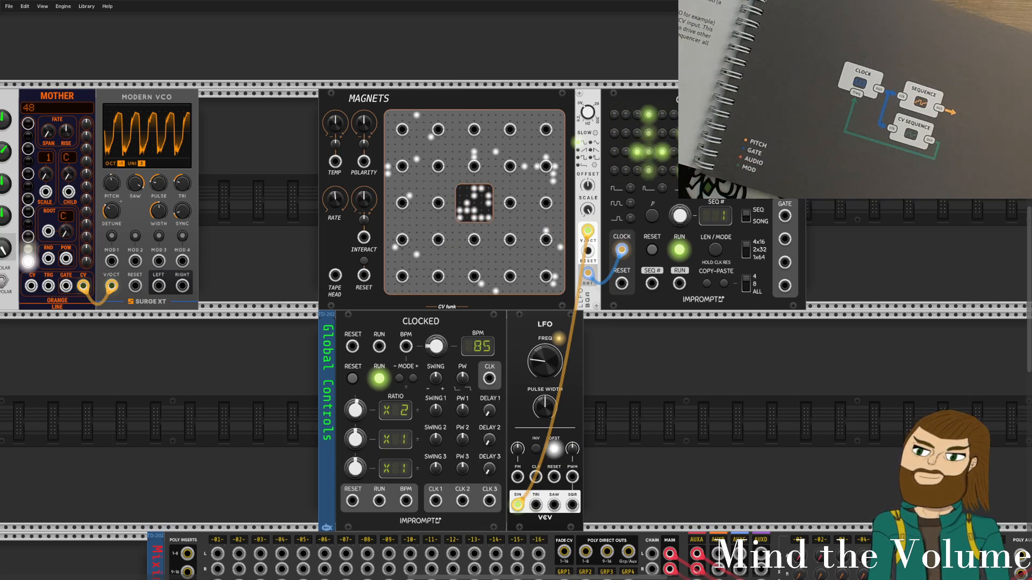
mouse_move(584, 230)
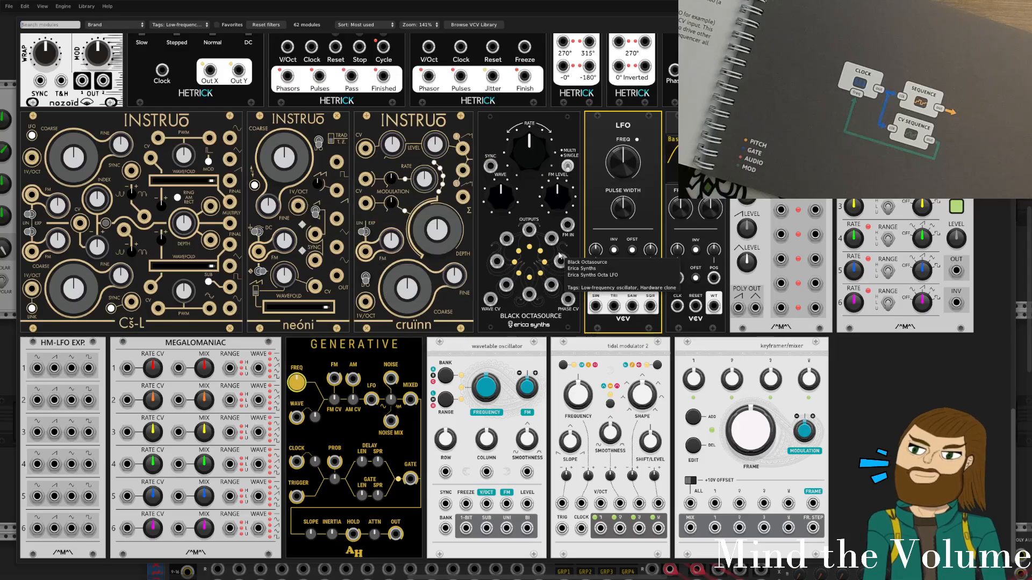
Look through the low-frequency oscillator modules, switch the tag filter to Oscillator and add macro oscillator 2 beside GATE-SEQ-64.
scroll(240, 361, up, 3)
scroll(239, 362, down, 3)
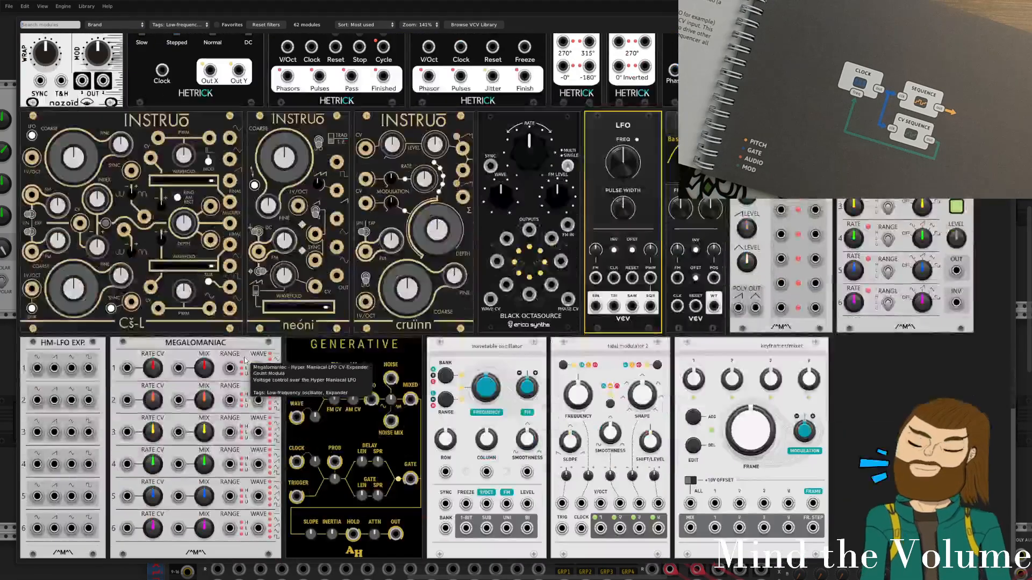
scroll(206, 352, up, 7)
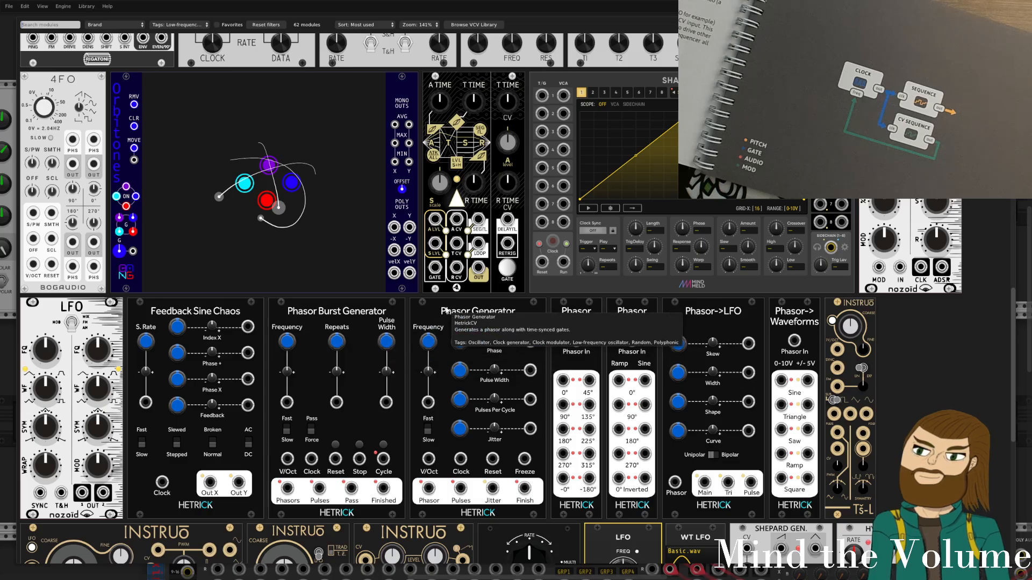
scroll(445, 310, up, 11)
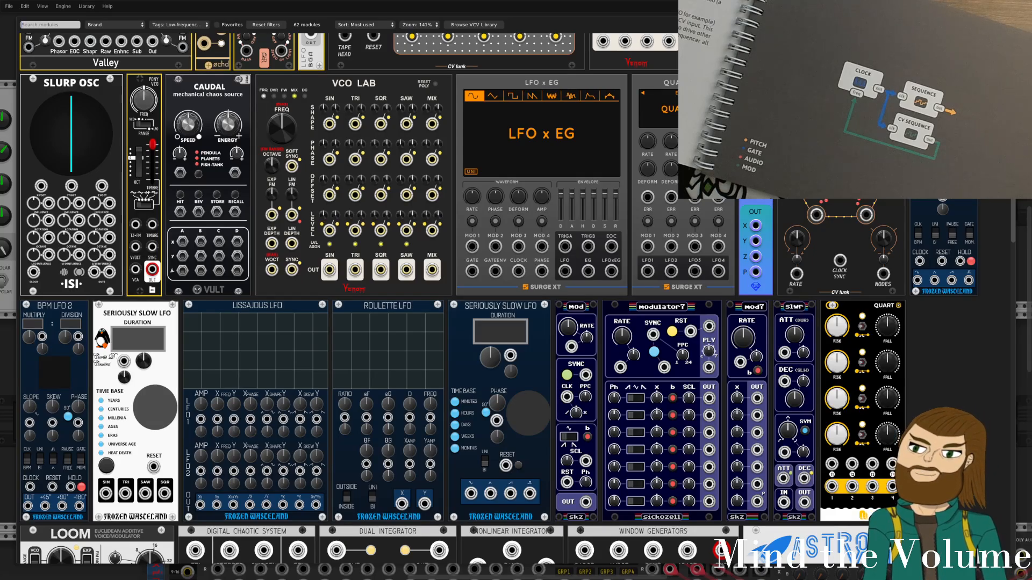
scroll(761, 258, up, 3)
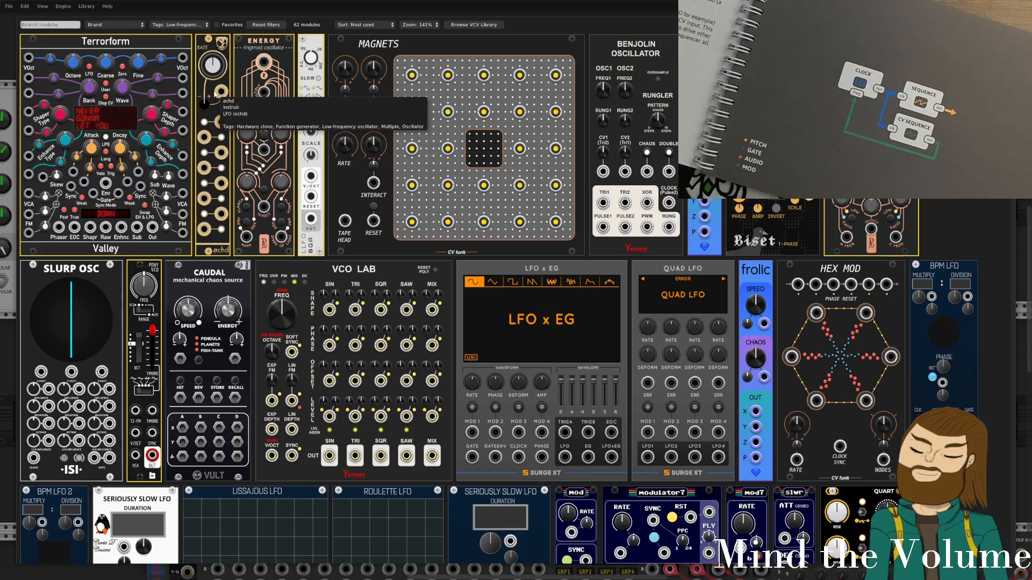
click(157, 26)
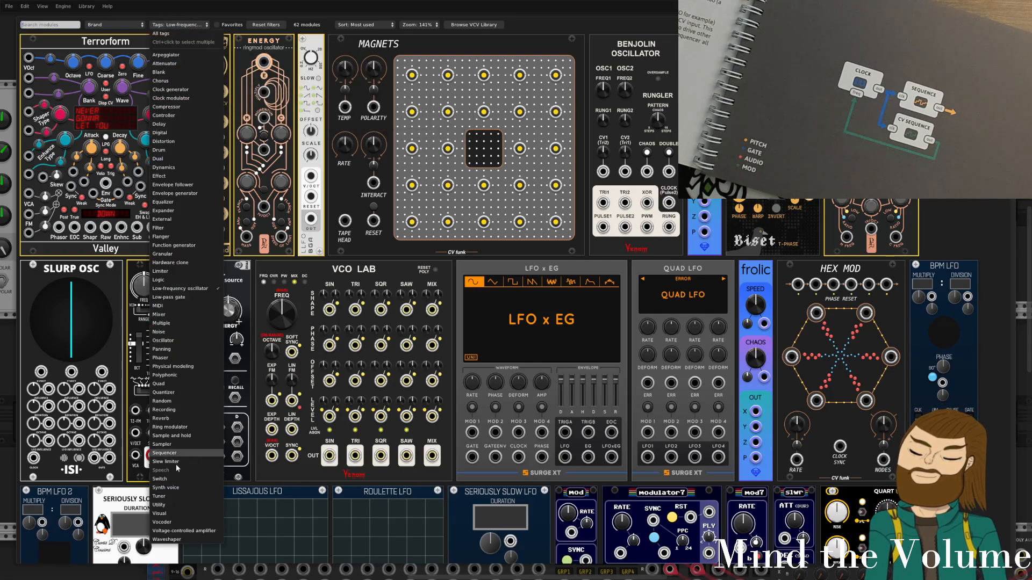
click(161, 341)
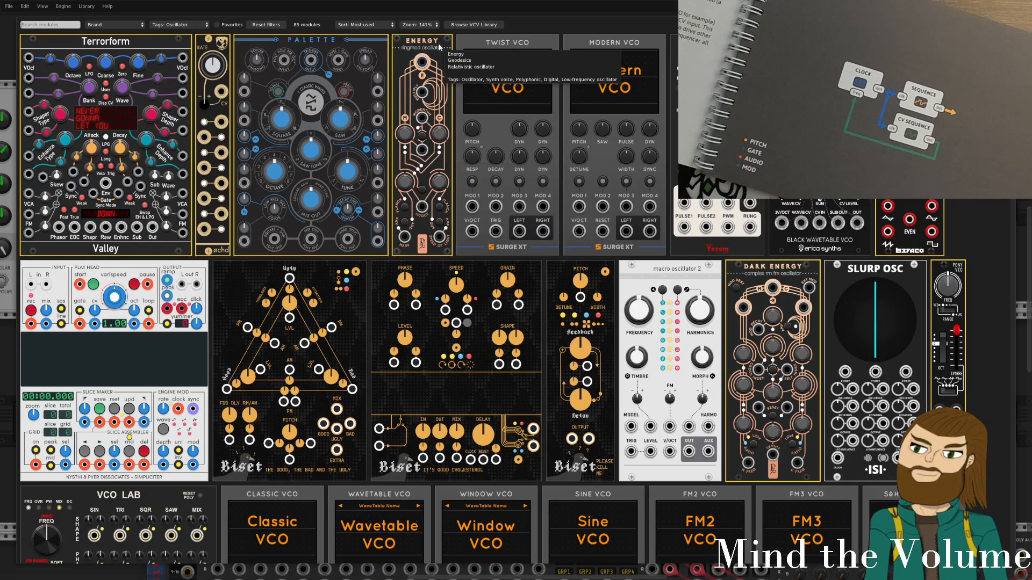
scroll(551, 187, down, 3)
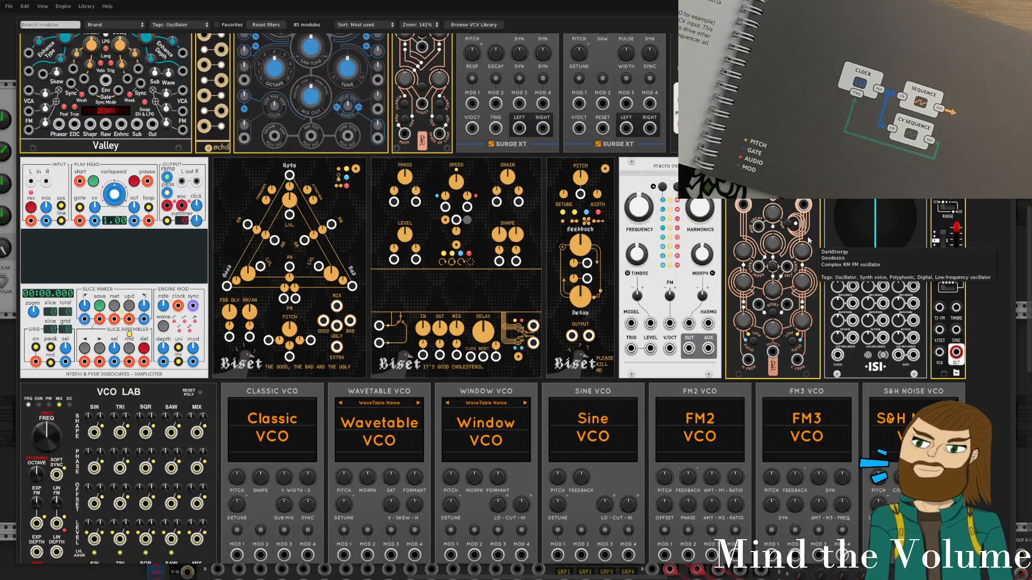
click(674, 182)
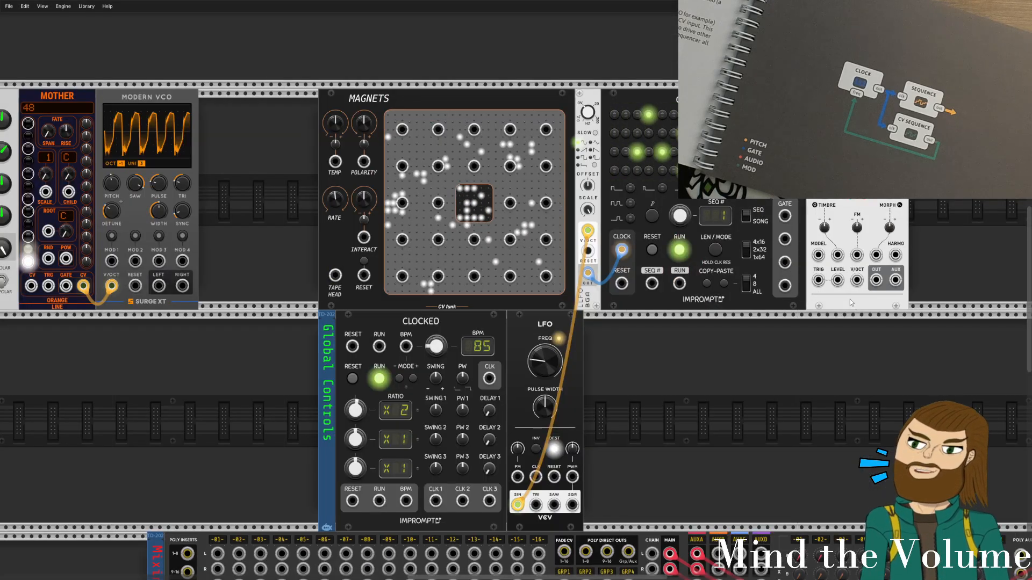
Patch GATE-SEQ-64's first gate output to macro oscillator 2's TRIG input and color the cable blue.
drag(783, 219, 796, 344)
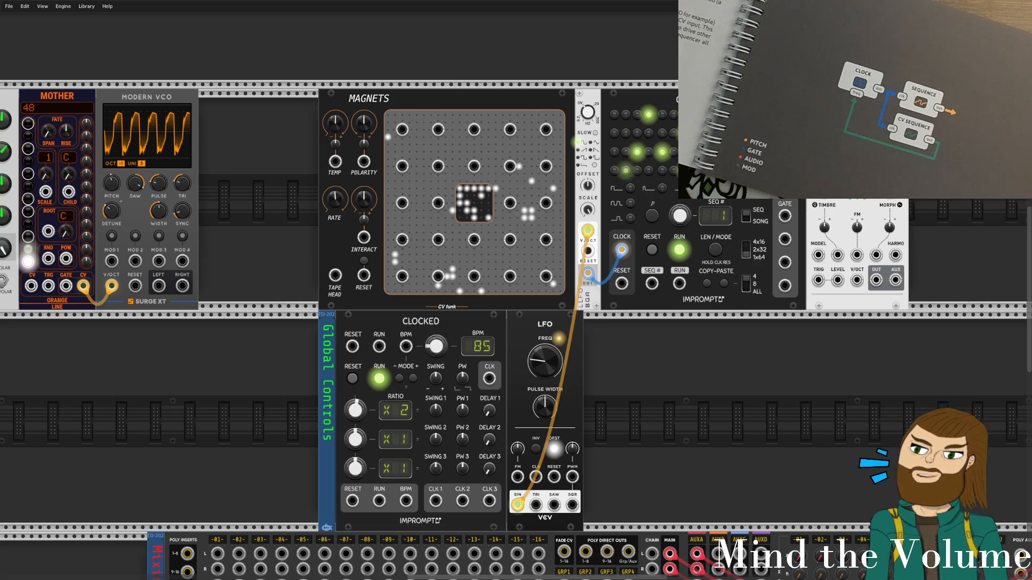
scroll(513, 428, down, 3)
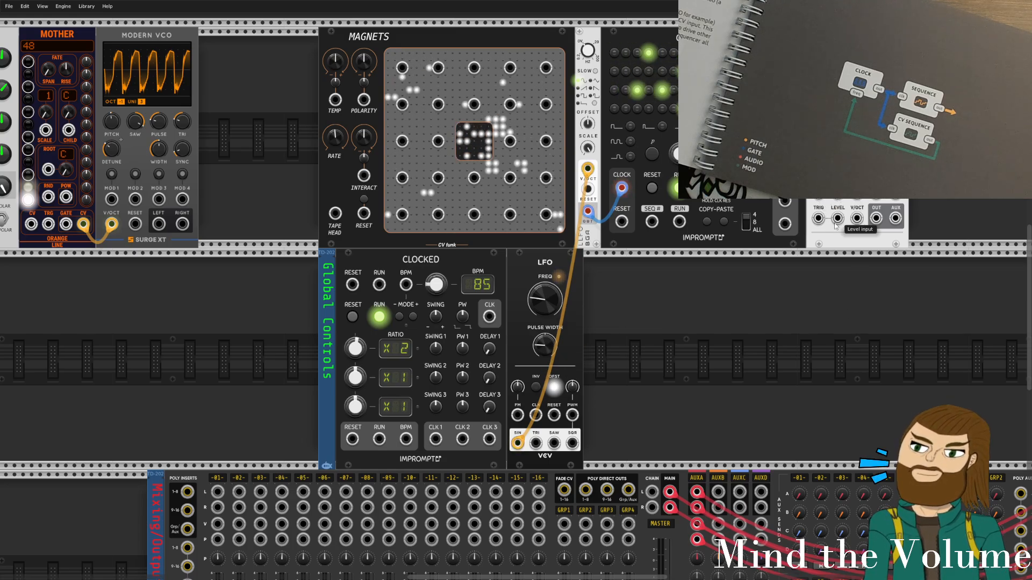
drag(784, 155, 819, 219)
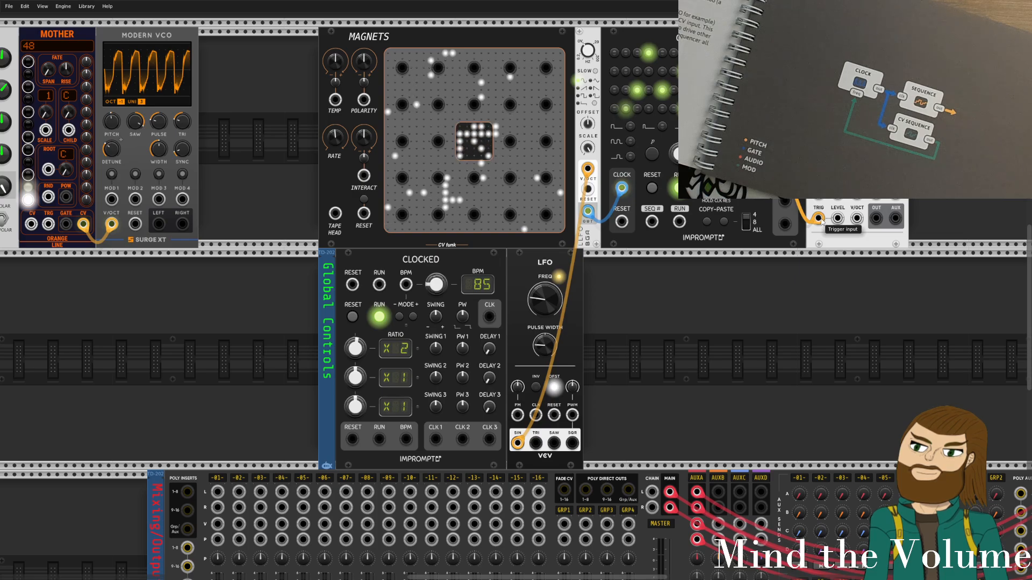
key(4)
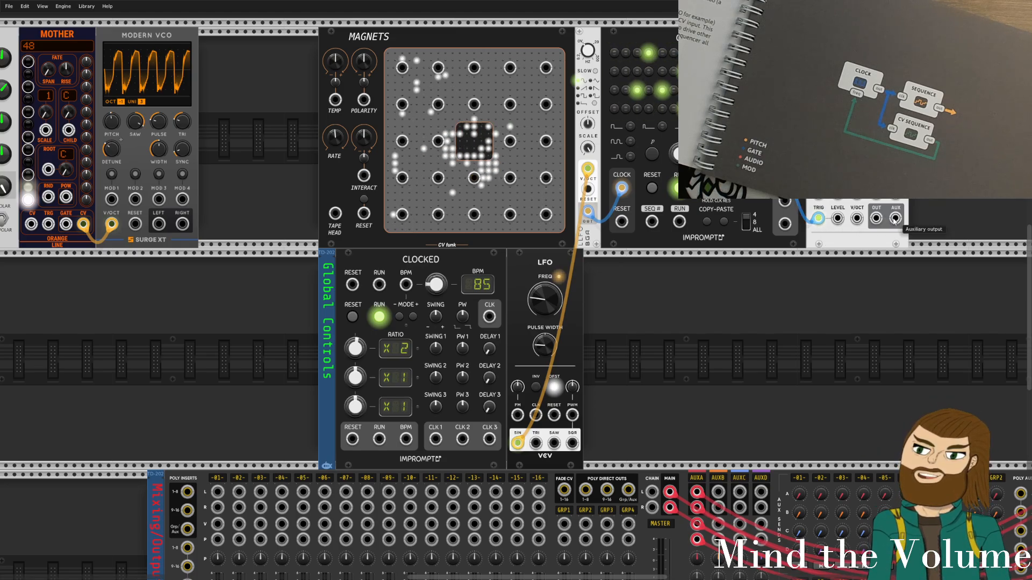
Patch macro oscillator 2's OUT to MIXMASTER's channel 1 left input and raise the master level to about -23.2 dB.
drag(877, 218, 522, 345)
scroll(301, 440, down, 7)
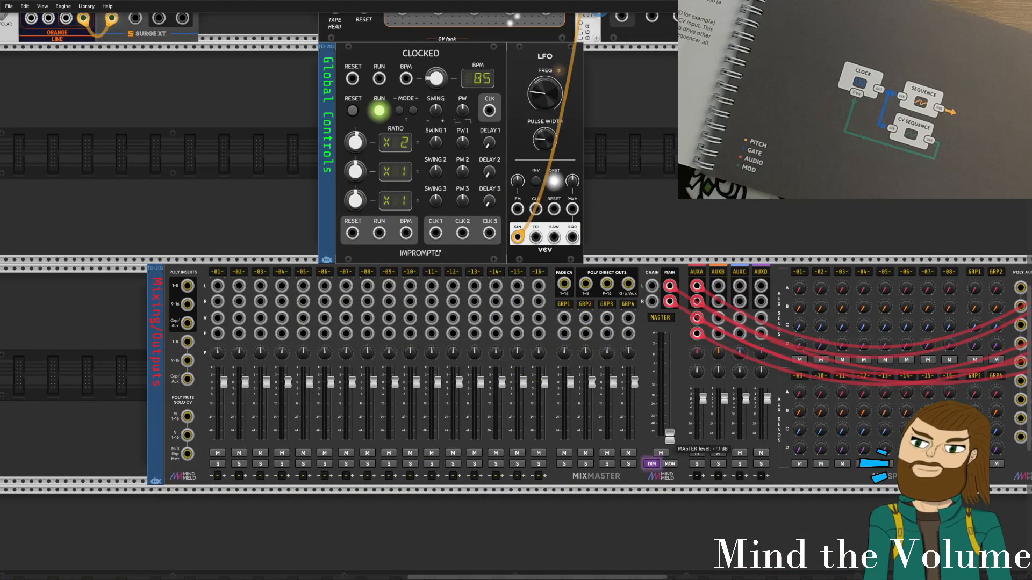
scroll(670, 437, up, 8)
drag(876, 238, 217, 512)
scroll(248, 391, down, 6)
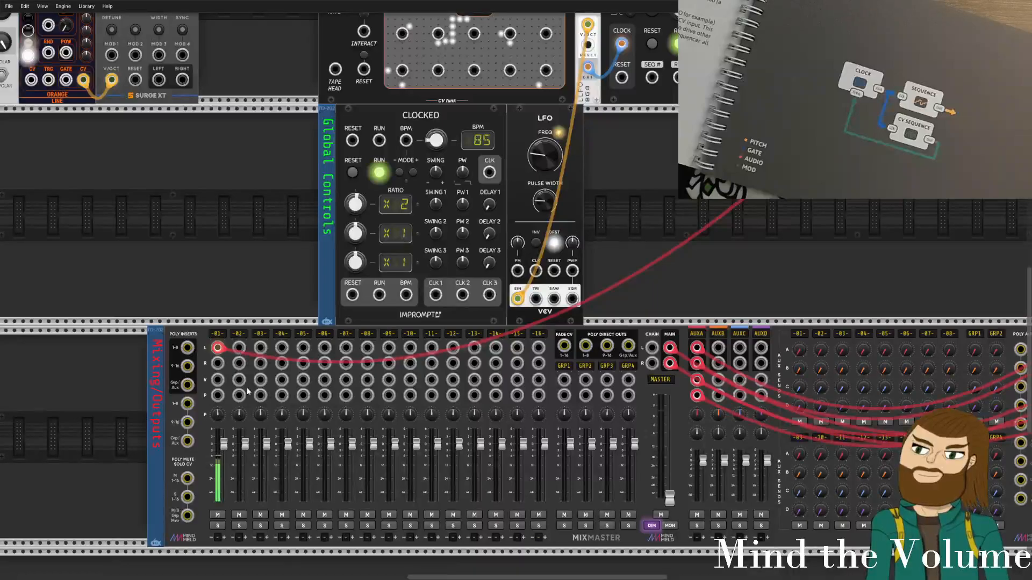
drag(669, 497, 670, 464)
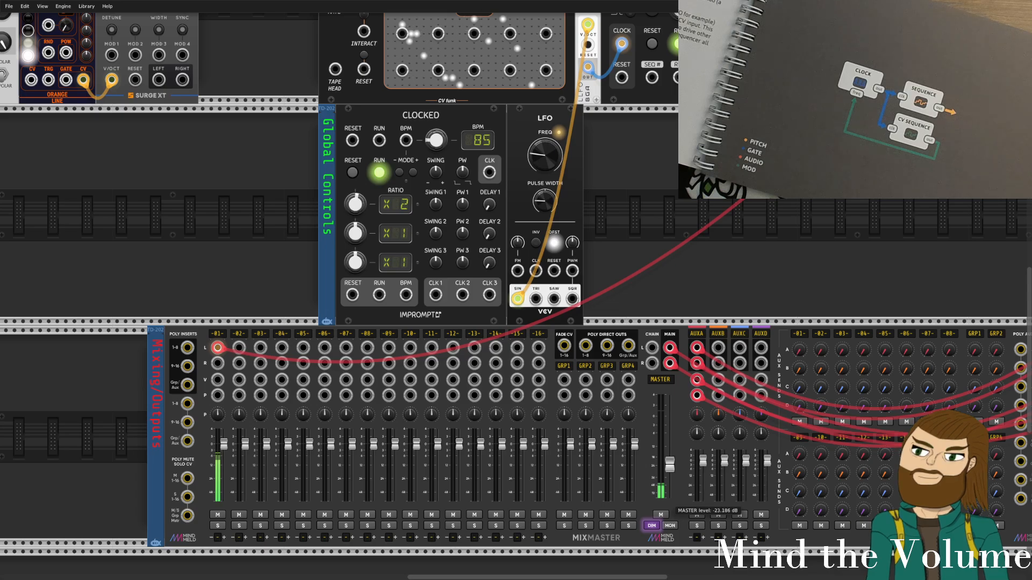
Feed macro oscillator 2's V/OCT input from the LFO's sawtooth output after trying triangle, and turn off the LFO's offset.
drag(761, 242, 724, 437)
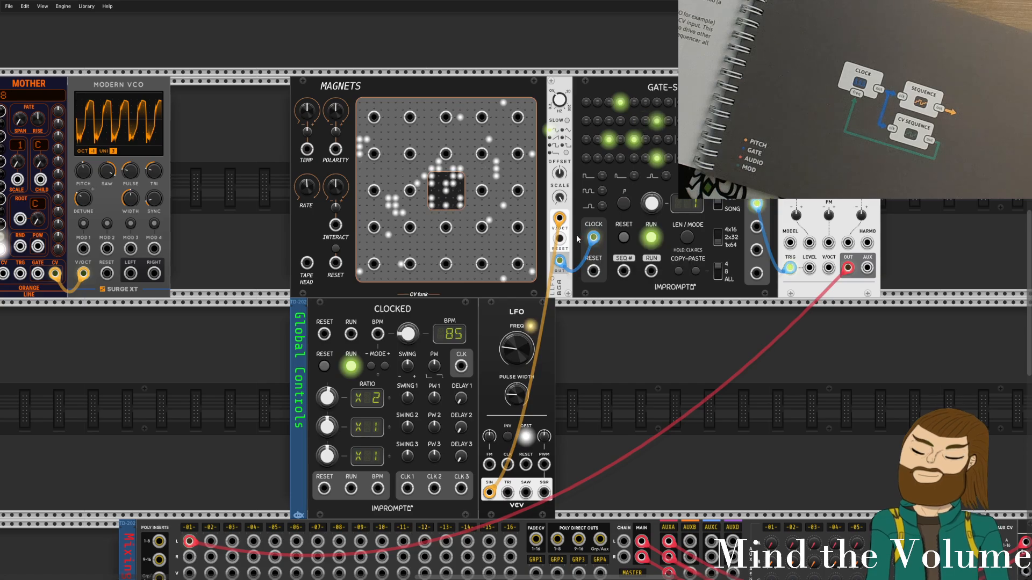
drag(507, 492, 828, 267)
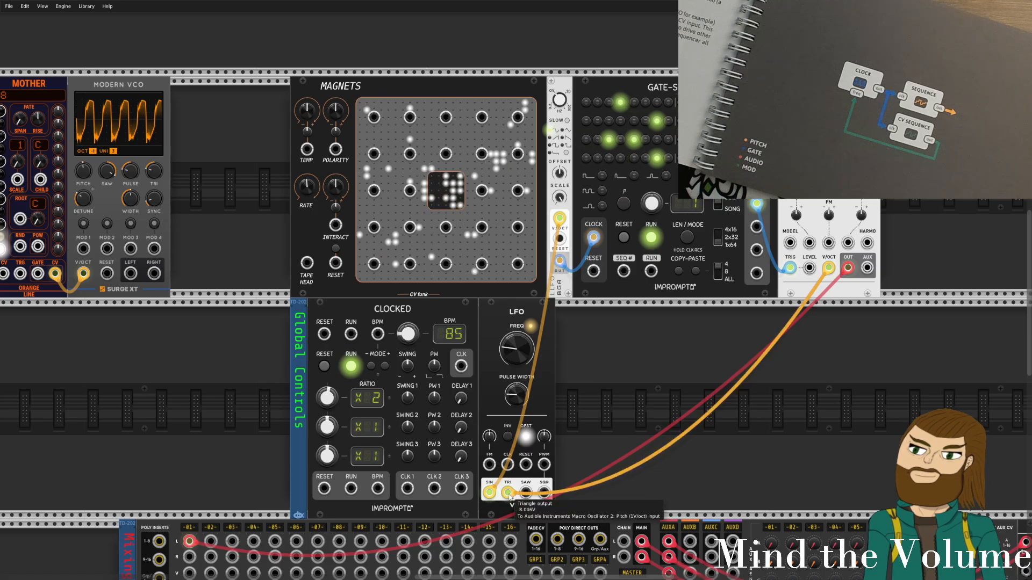
drag(507, 492, 526, 493)
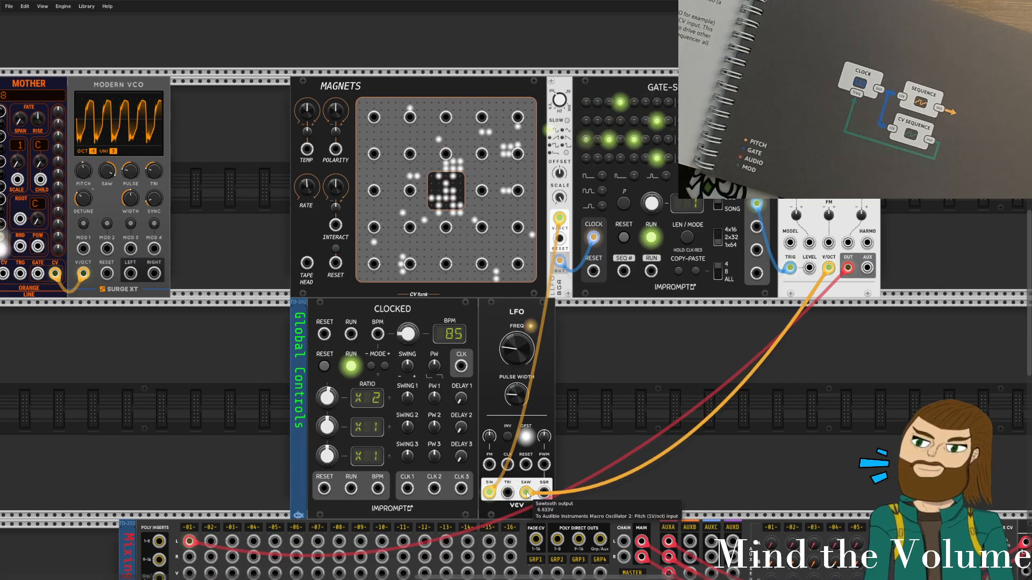
click(526, 437)
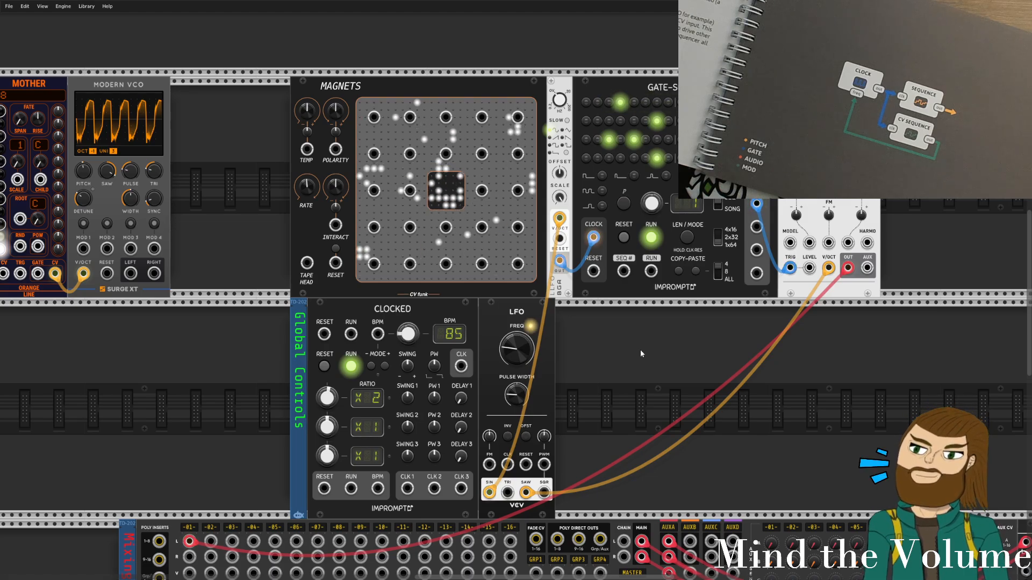
Search all modules for "limi", add Befaco's Slew Limiter and place it between the LLFO and GATE-SEQ-64.
right_click(623, 401)
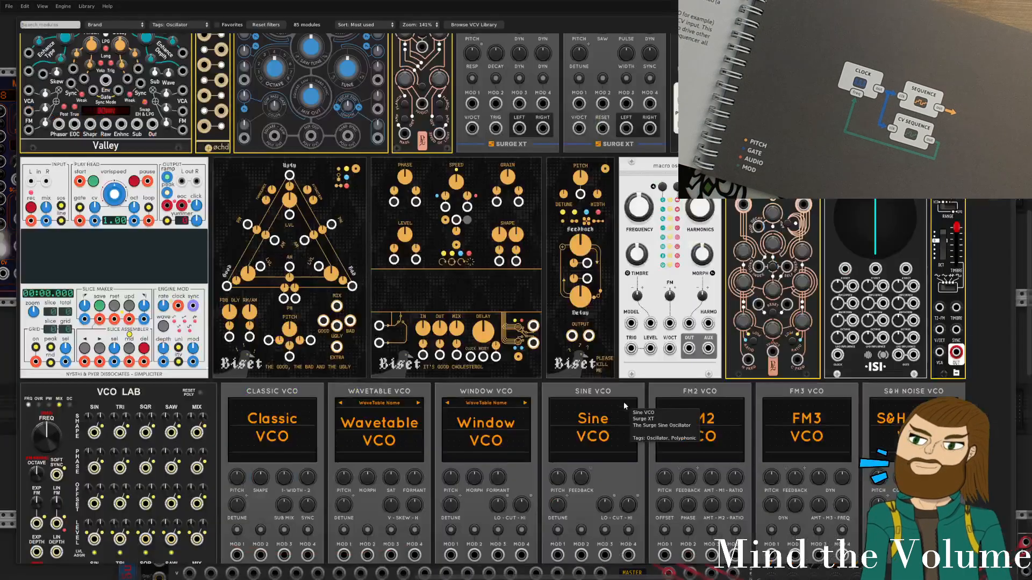
click(172, 25)
click(170, 33)
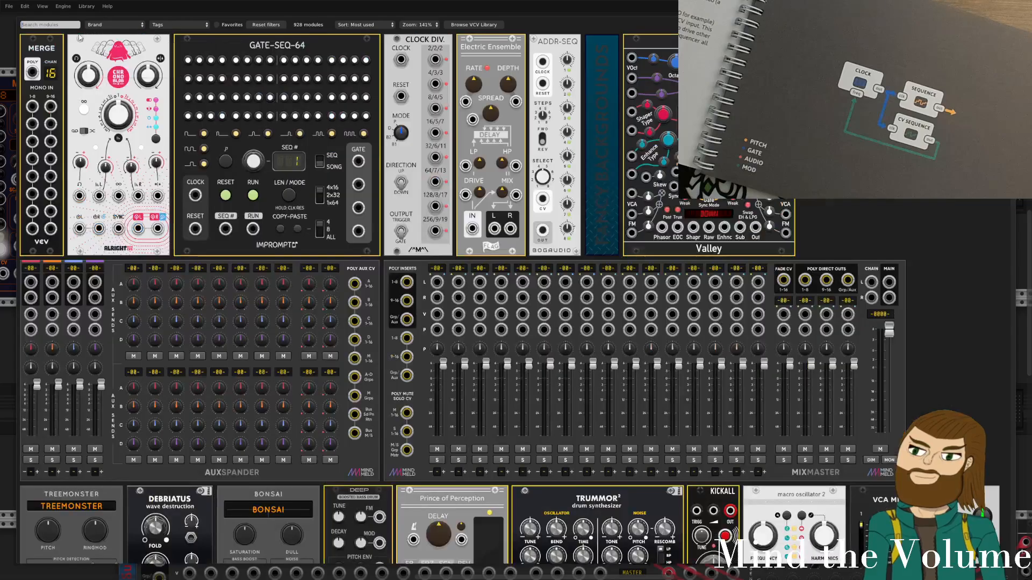
text(limi)
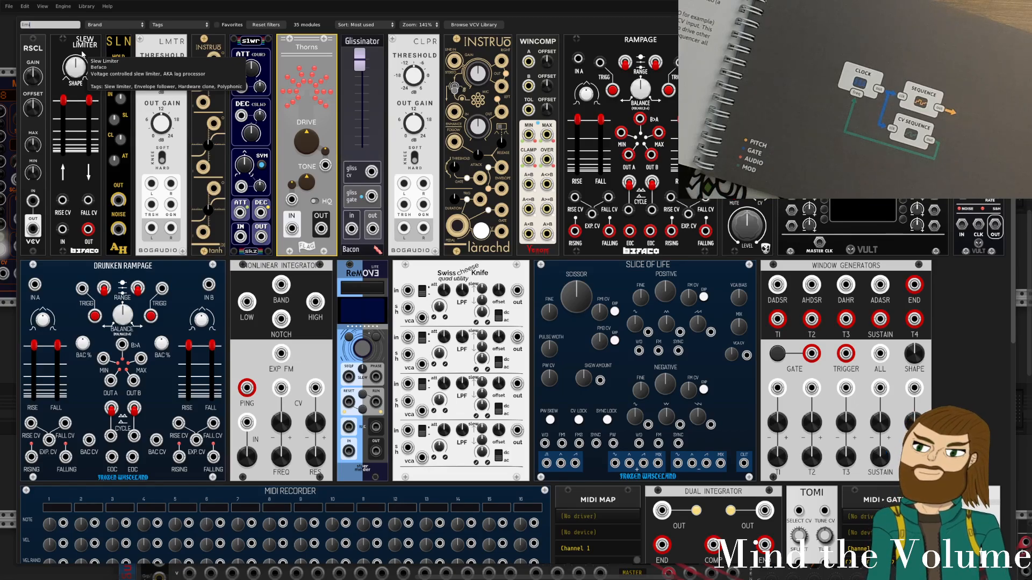
click(82, 53)
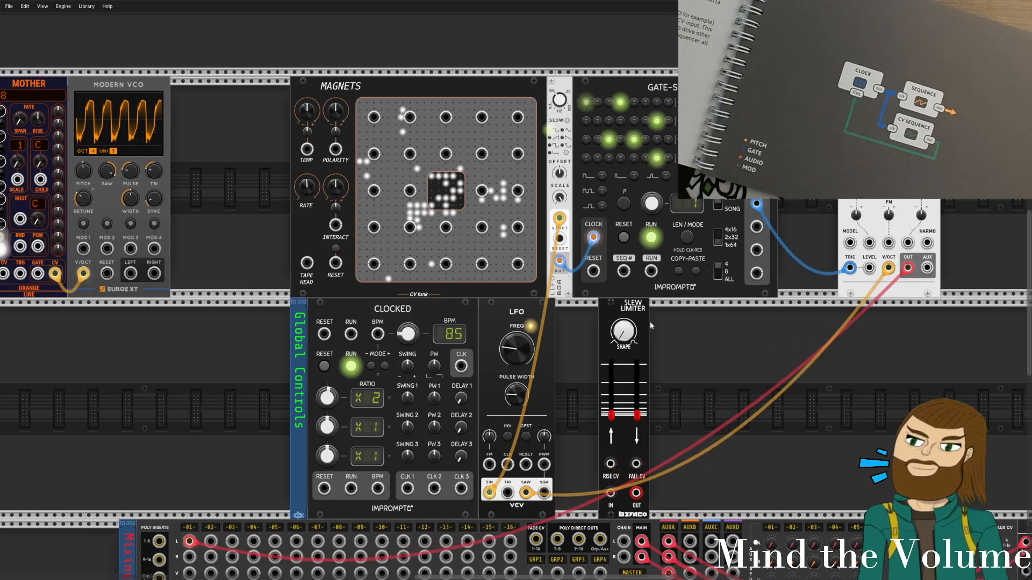
drag(643, 516, 822, 294)
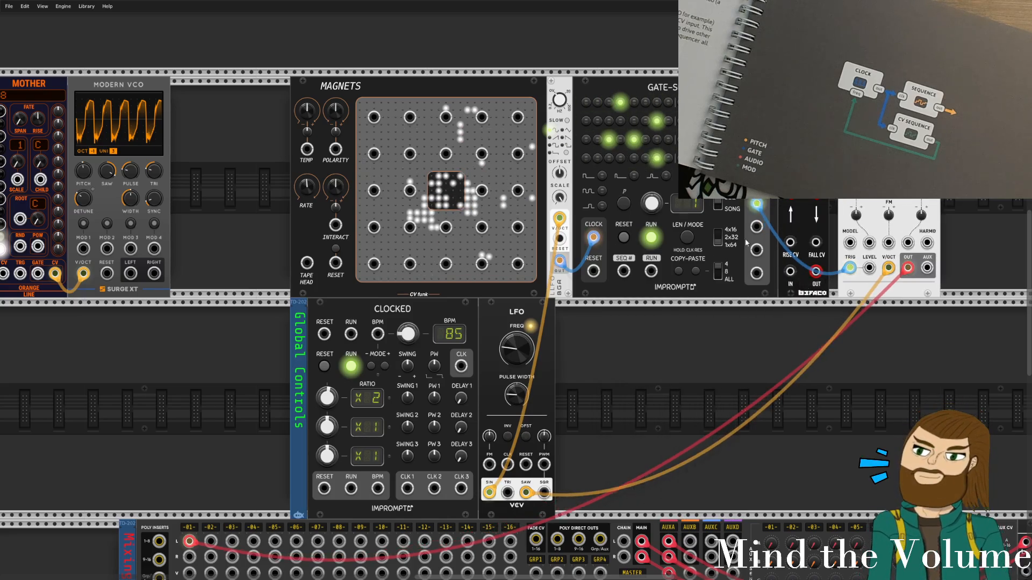
drag(806, 285, 598, 285)
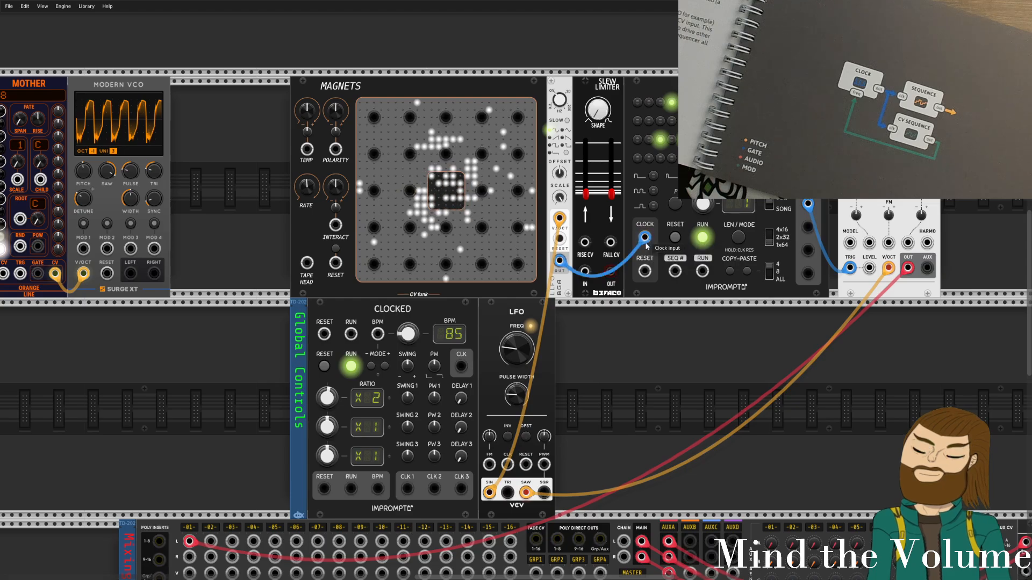
Route the LLFO's output through the Slew Limiter's IN and OUT into GATE-SEQ-64's CLOCK input, and raise the limiter's rise slider.
drag(644, 236, 584, 243)
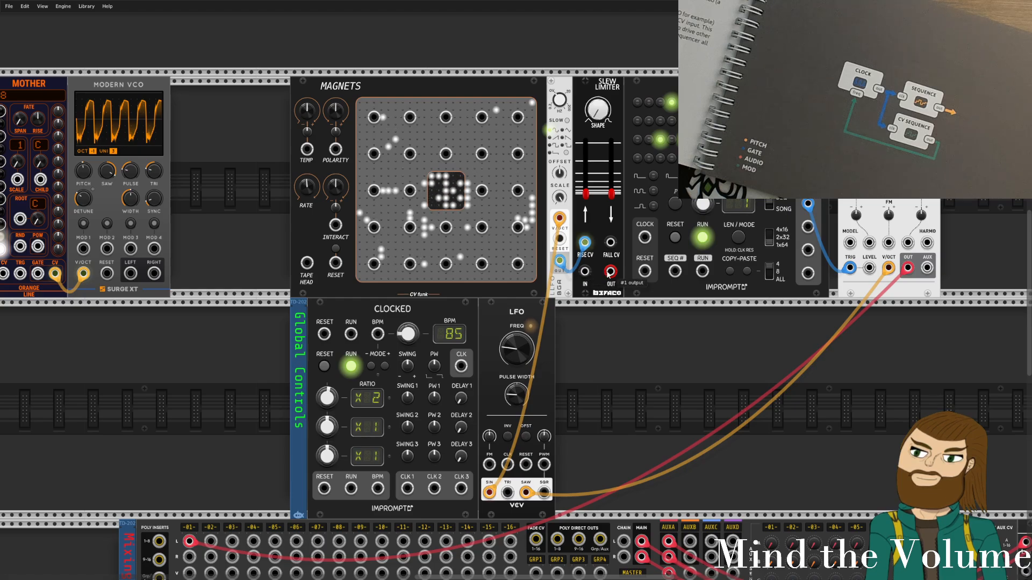
drag(611, 270, 644, 238)
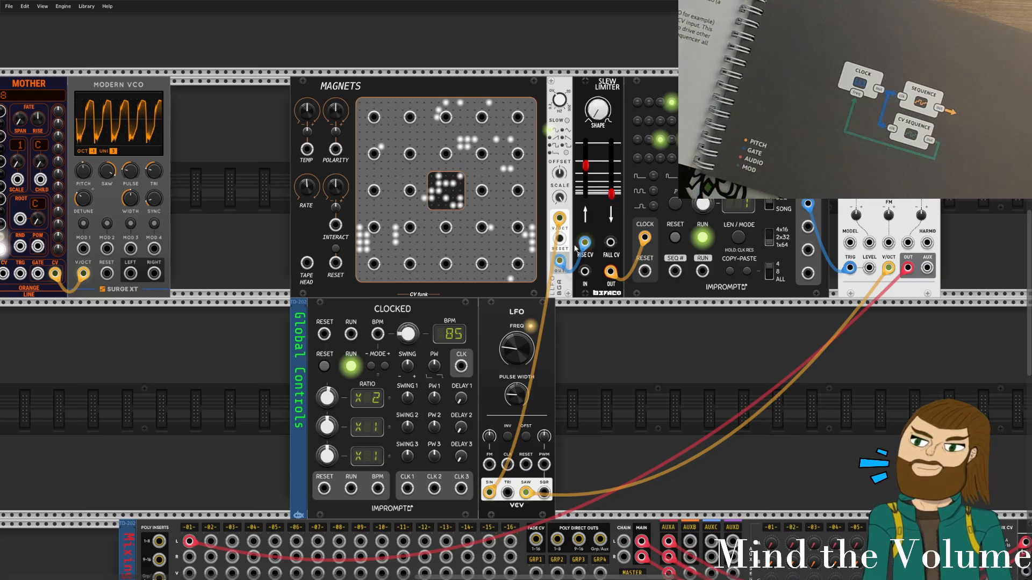
drag(596, 112, 595, 102)
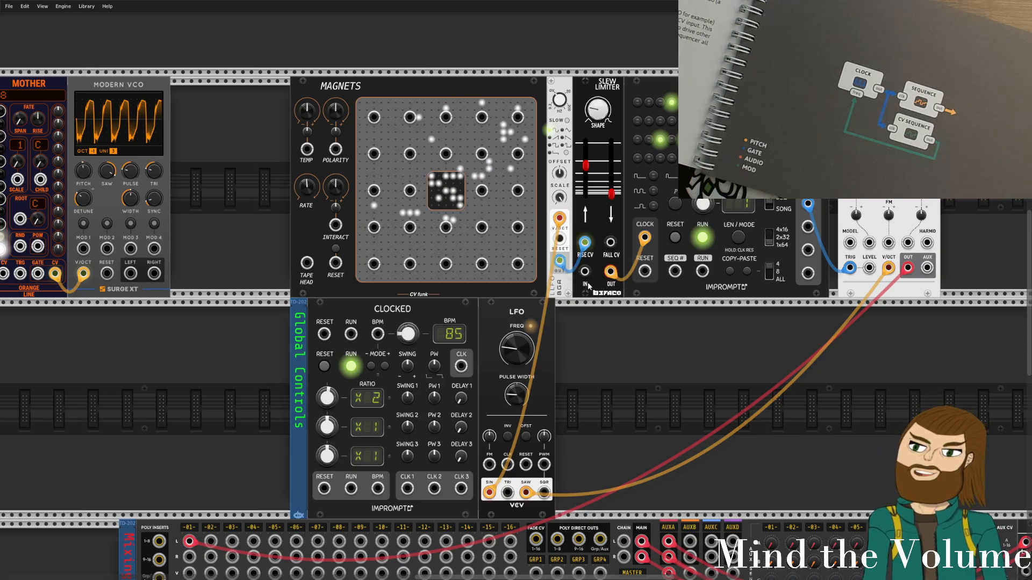
drag(584, 245, 584, 275)
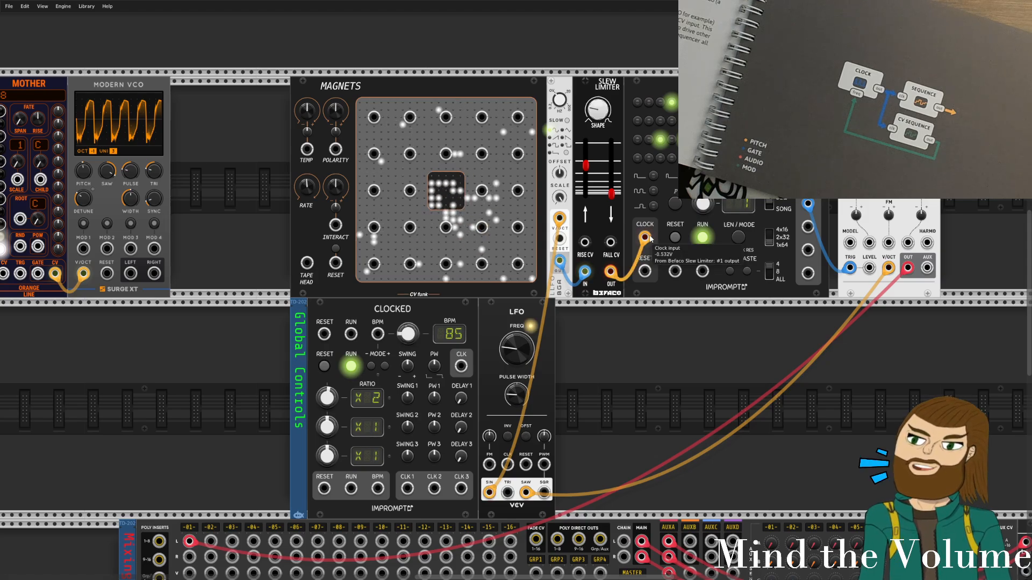
scroll(823, 200, down, 5)
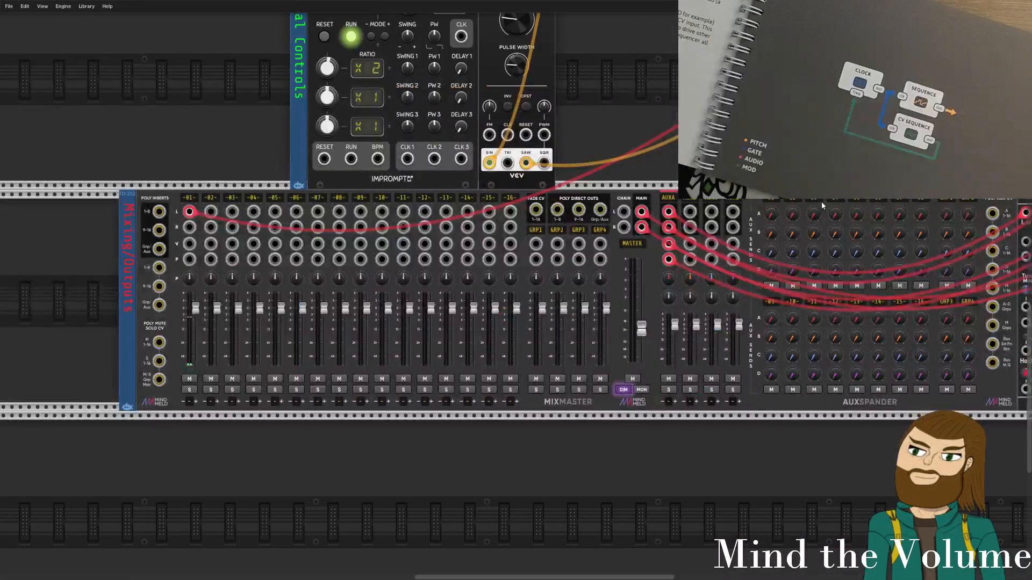
scroll(821, 201, up, 4)
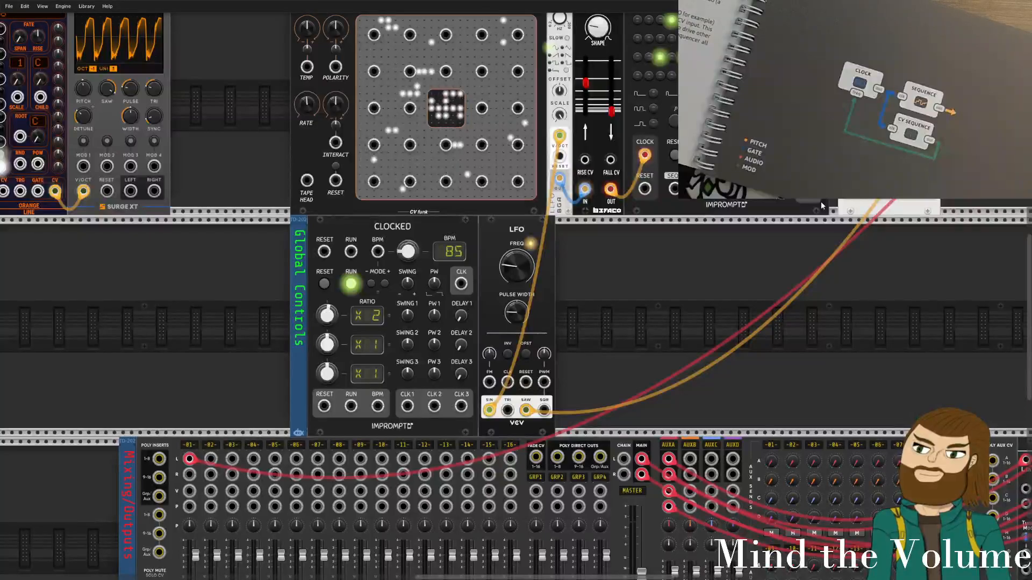
scroll(820, 201, up, 1)
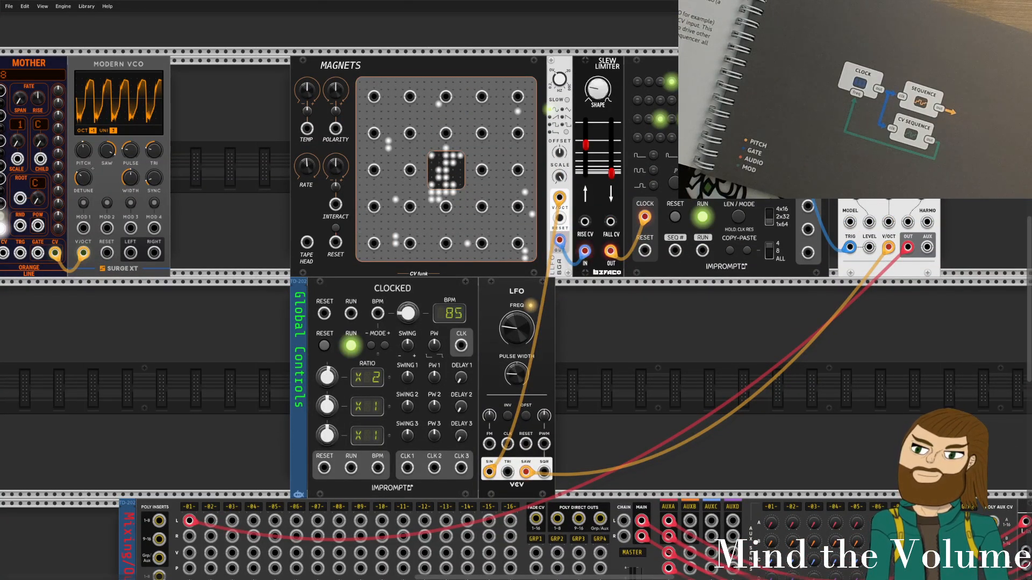
scroll(750, 239, down, 2)
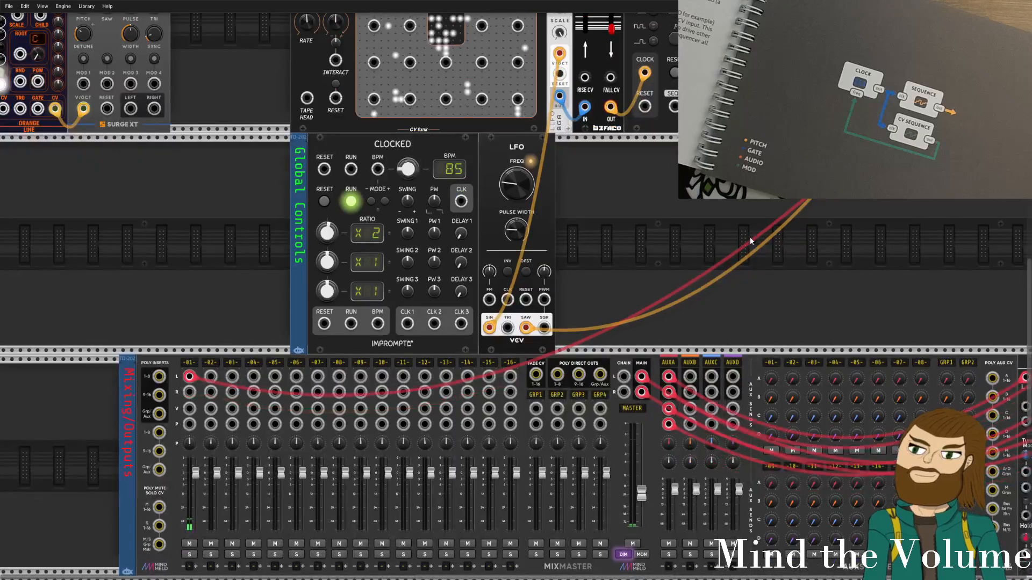
Delete MAGNETS, the LLFO, Slew Limiter, GATE-SEQ-64, macro oscillator 2 and the LFO, keeping CLOCKED and the mixer.
scroll(750, 240, up, 2)
scroll(749, 237, up, 2)
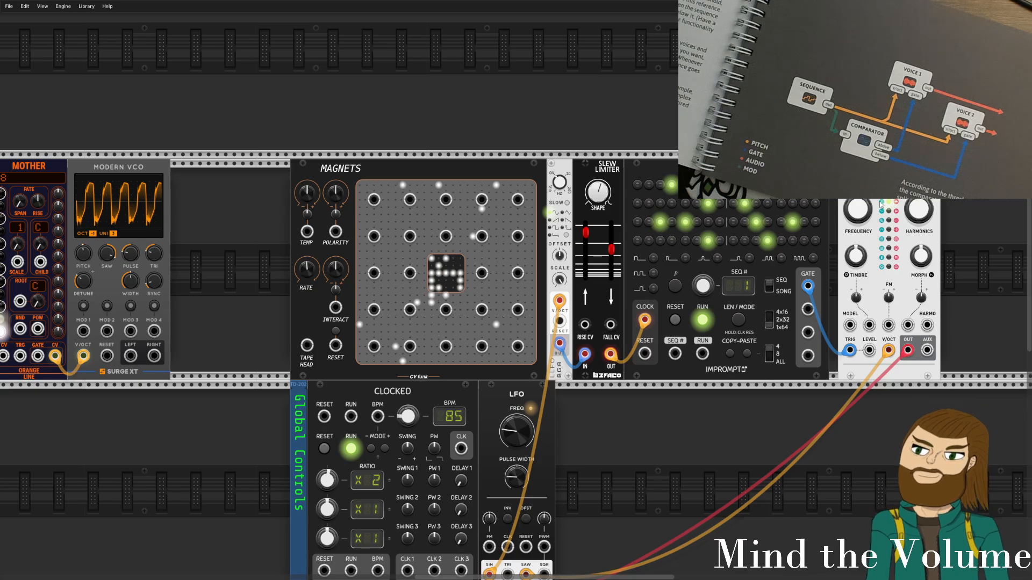
drag(270, 213, 888, 254)
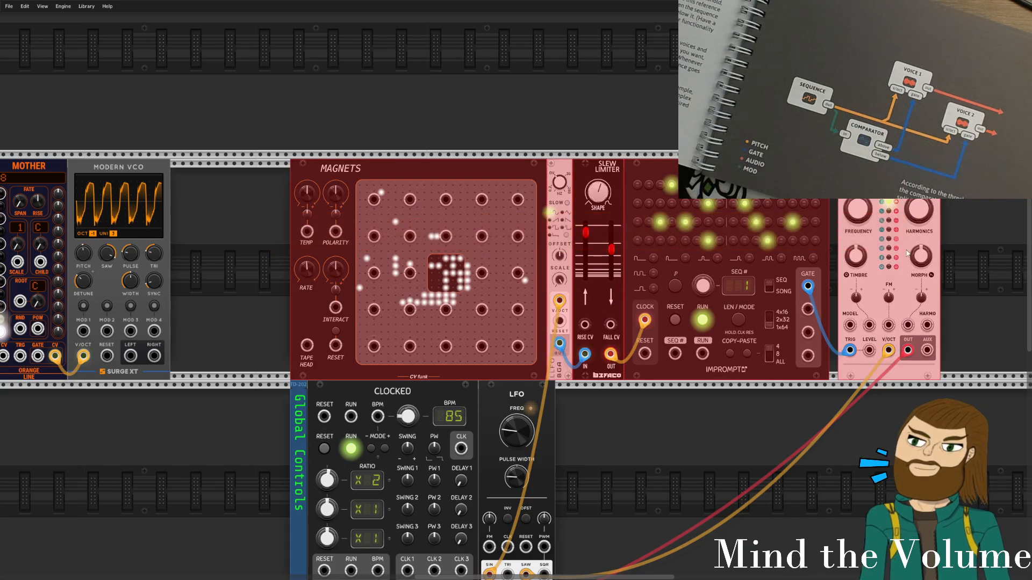
key(Delete)
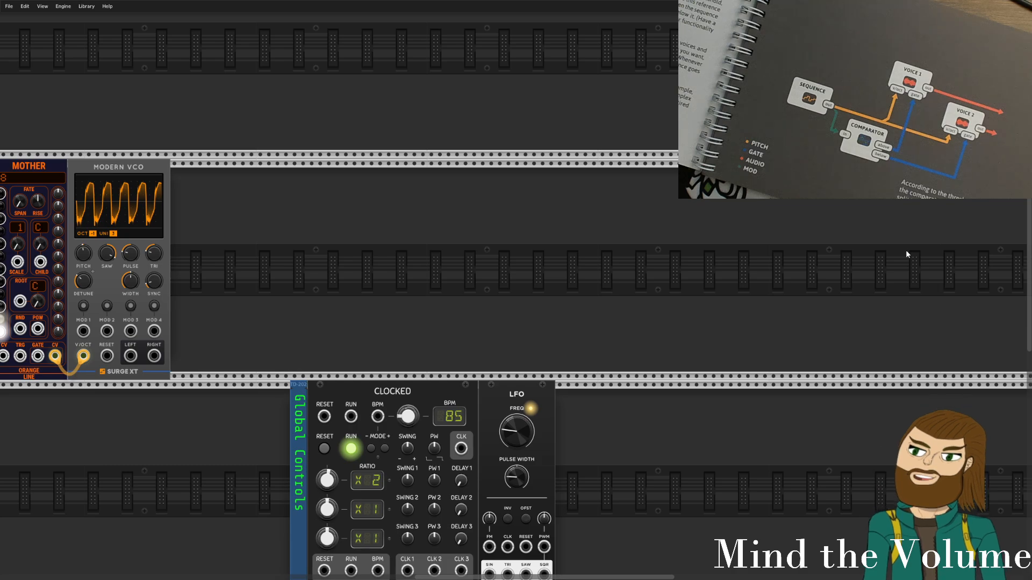
scroll(613, 342, down, 3)
ctrl+click(537, 326)
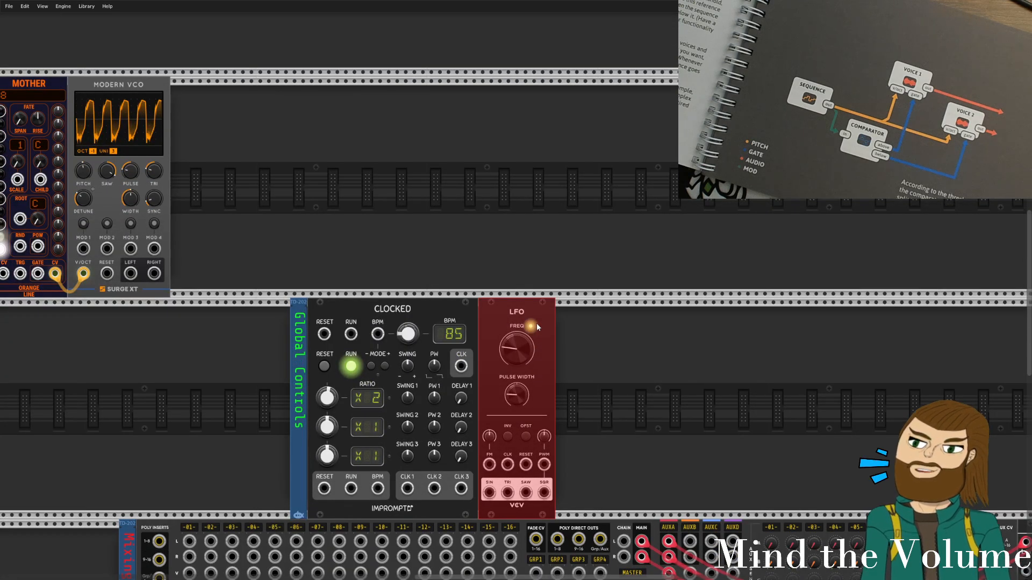
key(Delete)
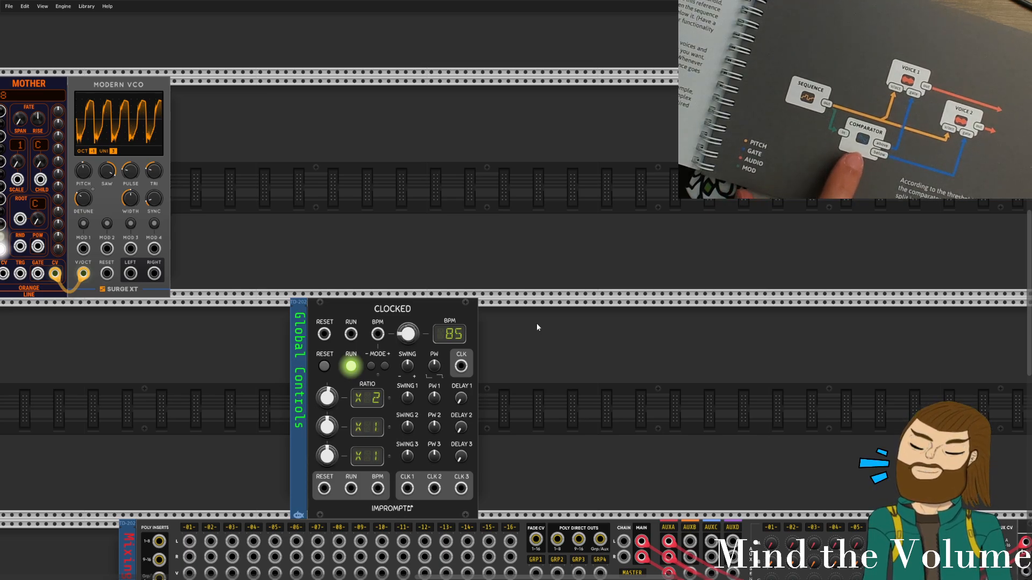
Clear the module search, filter the modules by the Logic tag and look through them for a comparator.
right_click(536, 323)
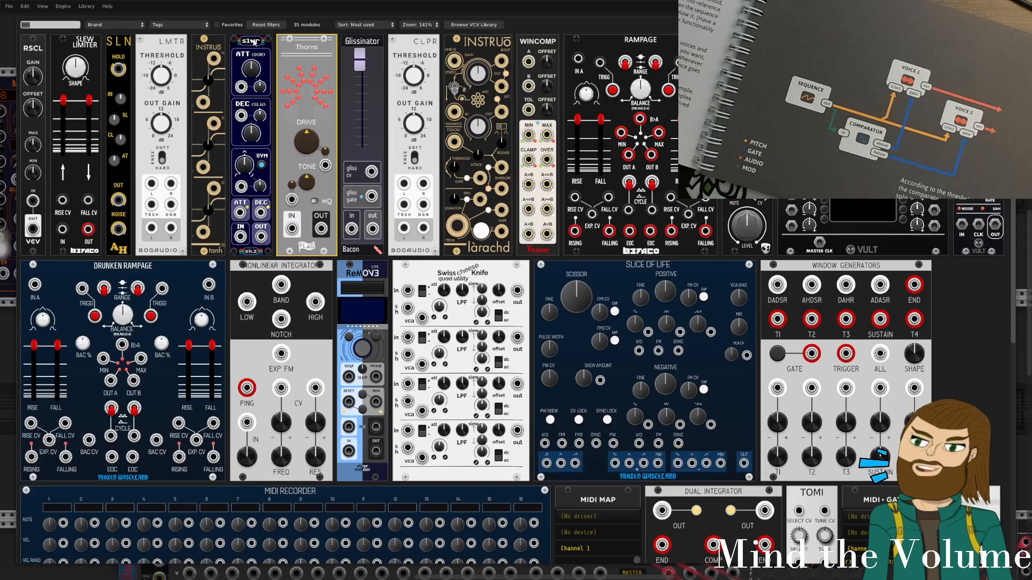
click(161, 27)
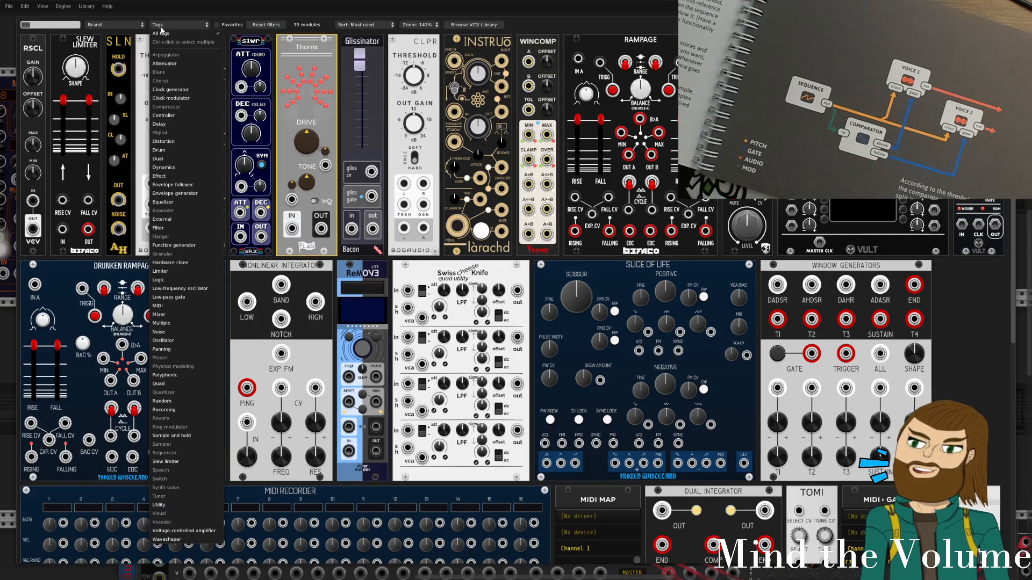
click(75, 26)
key(BackSpace)
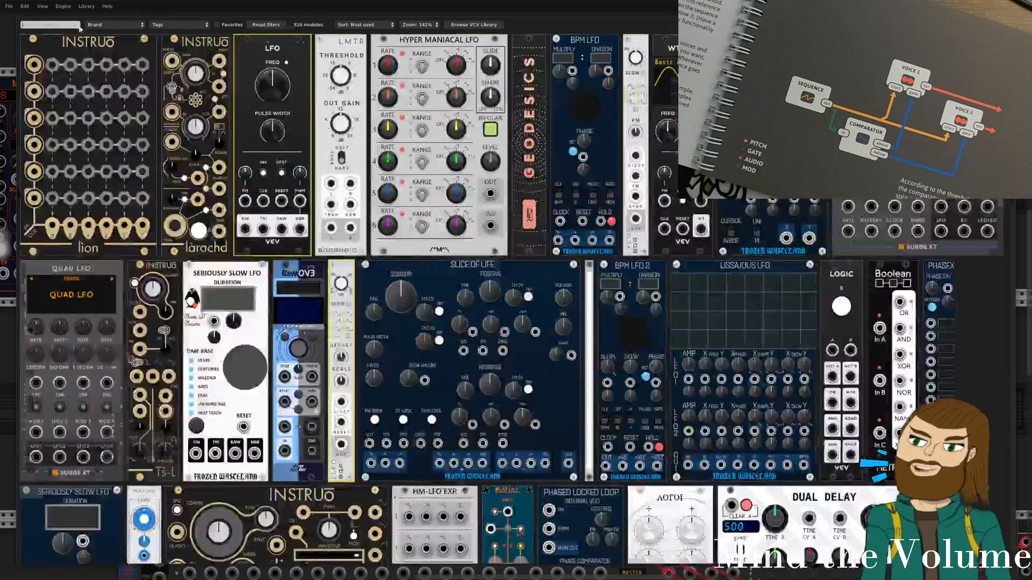
click(165, 25)
click(178, 272)
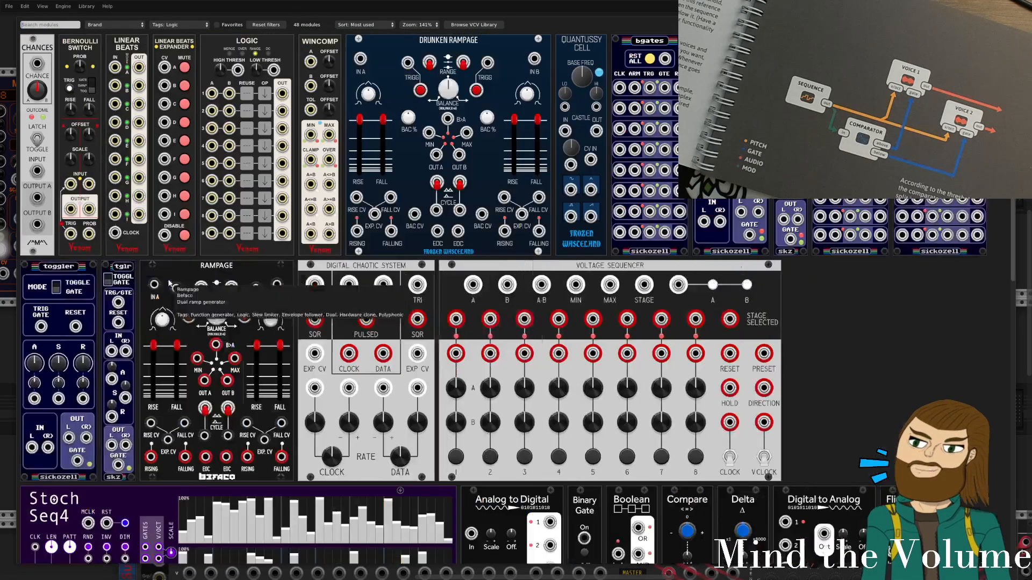
scroll(304, 274, down, 3)
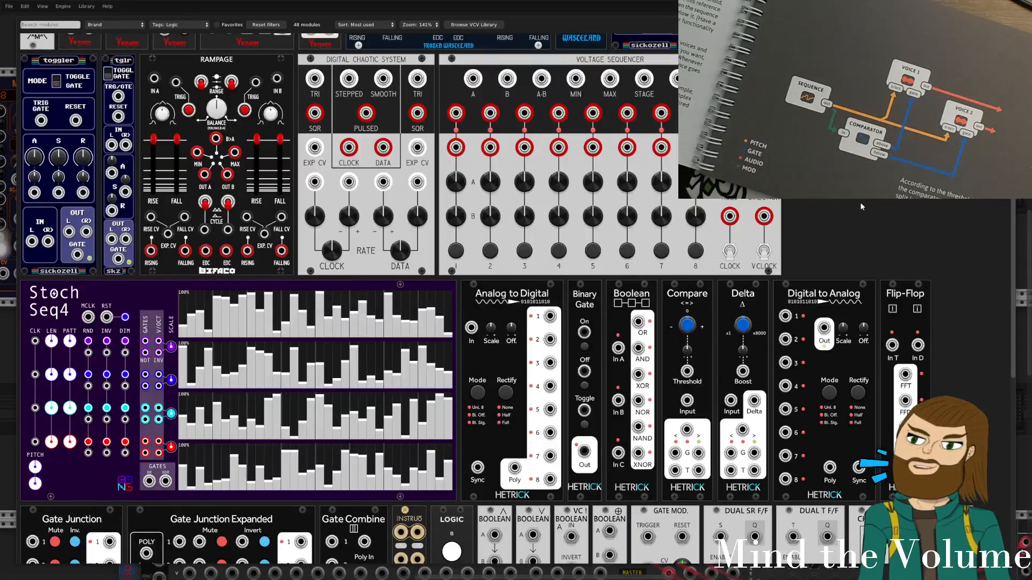
scroll(860, 202, down, 4)
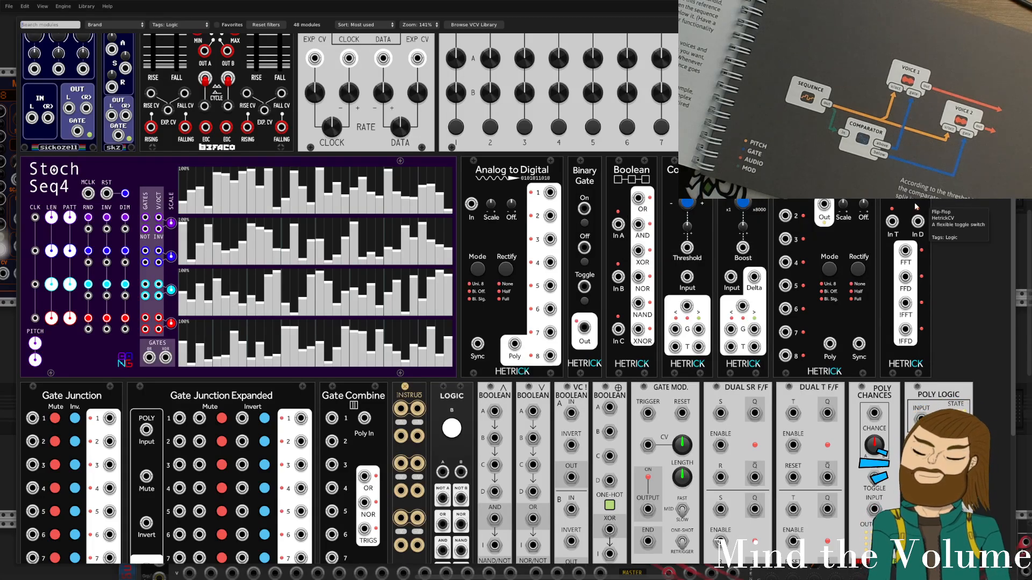
scroll(331, 275, down, 3)
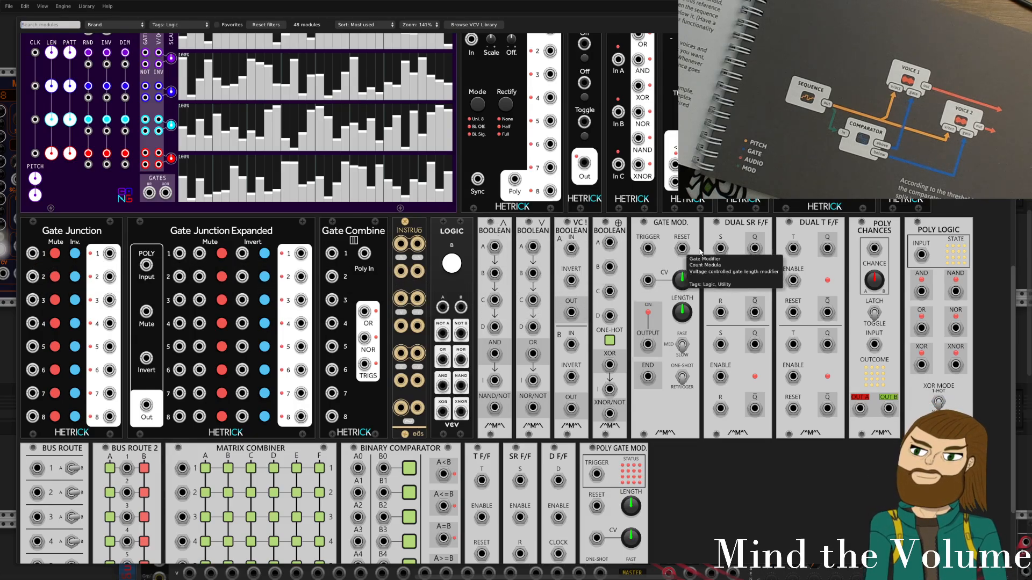
scroll(468, 327, down, 3)
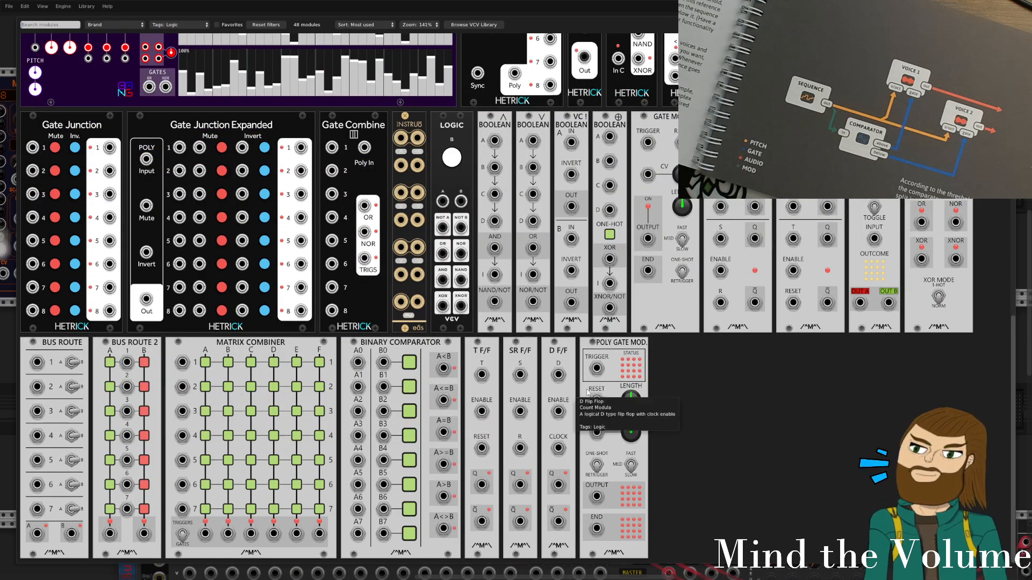
scroll(536, 365, up, 5)
scroll(536, 365, up, 10)
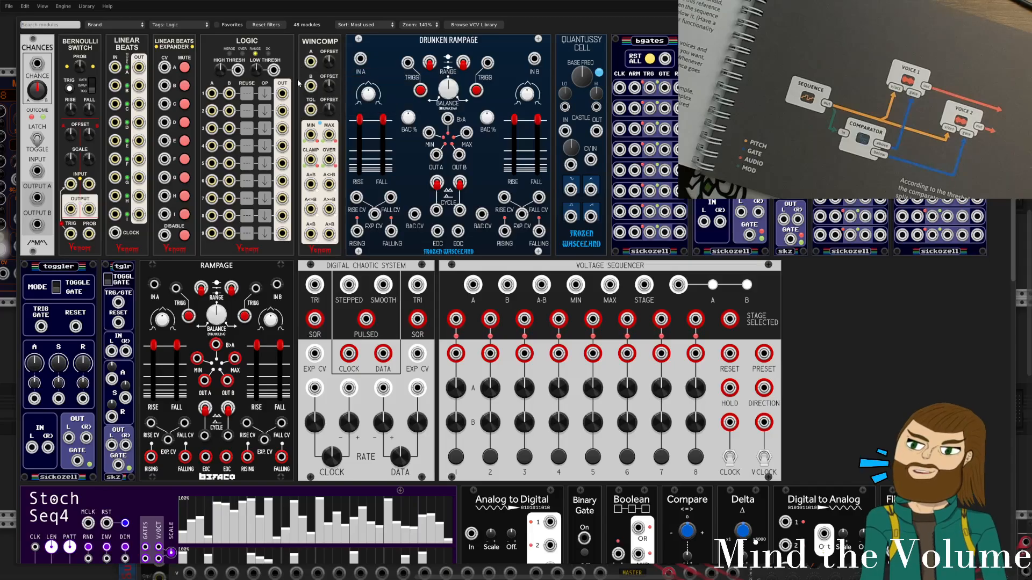
Reset the tag filter to all tags, search the modules for "bern" and close the module browser.
click(194, 26)
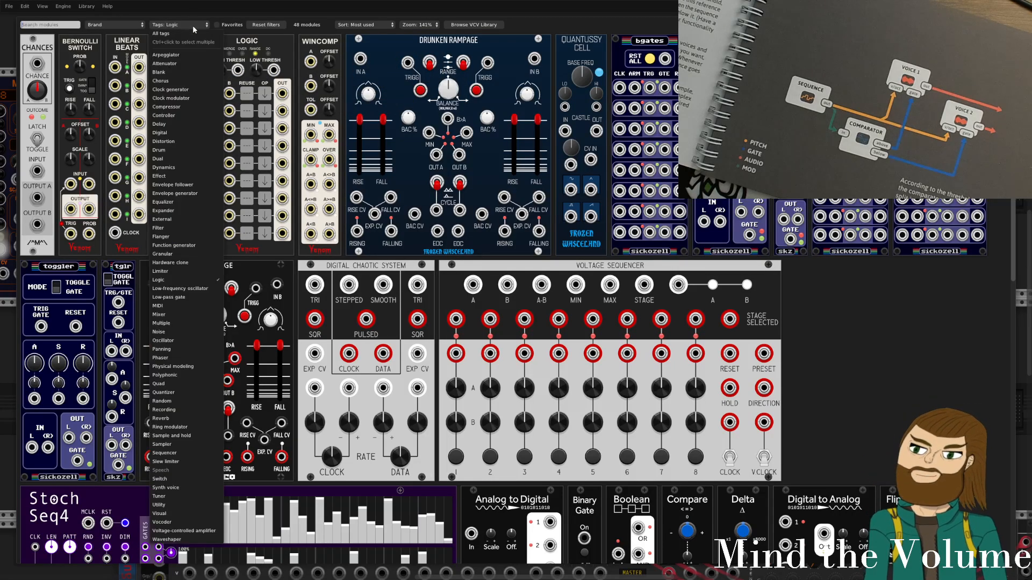
click(194, 33)
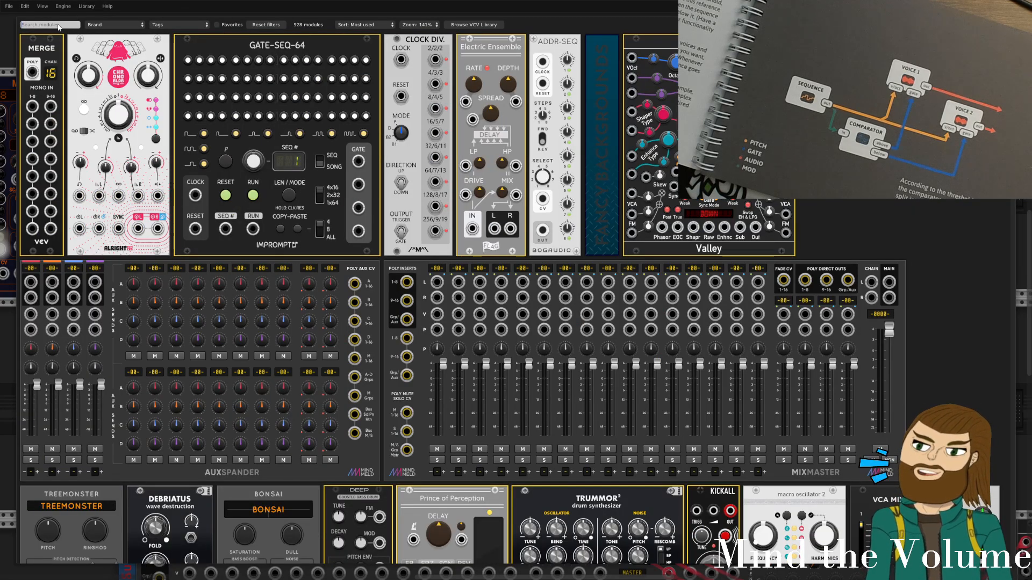
text(bern)
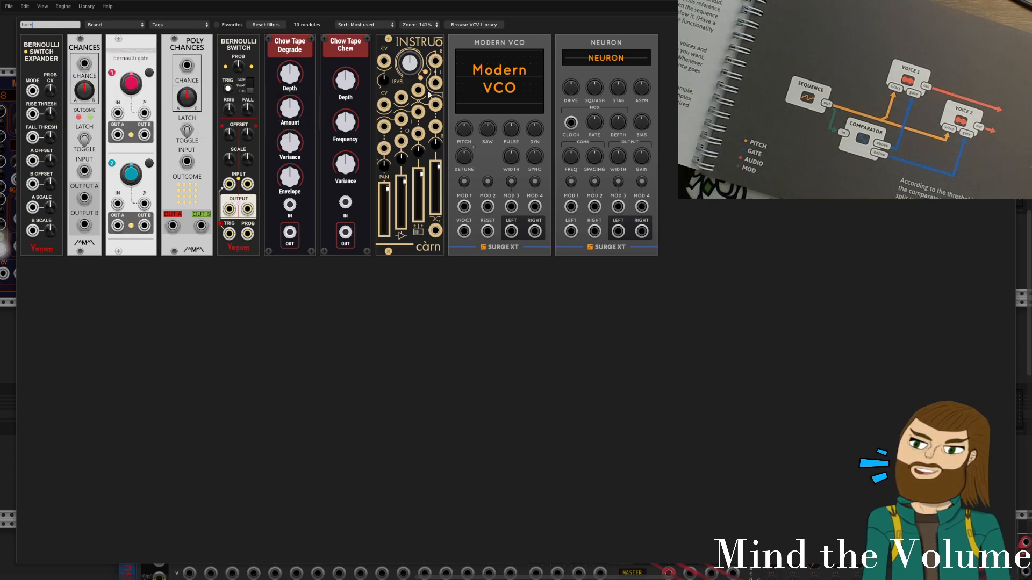
key(Escape)
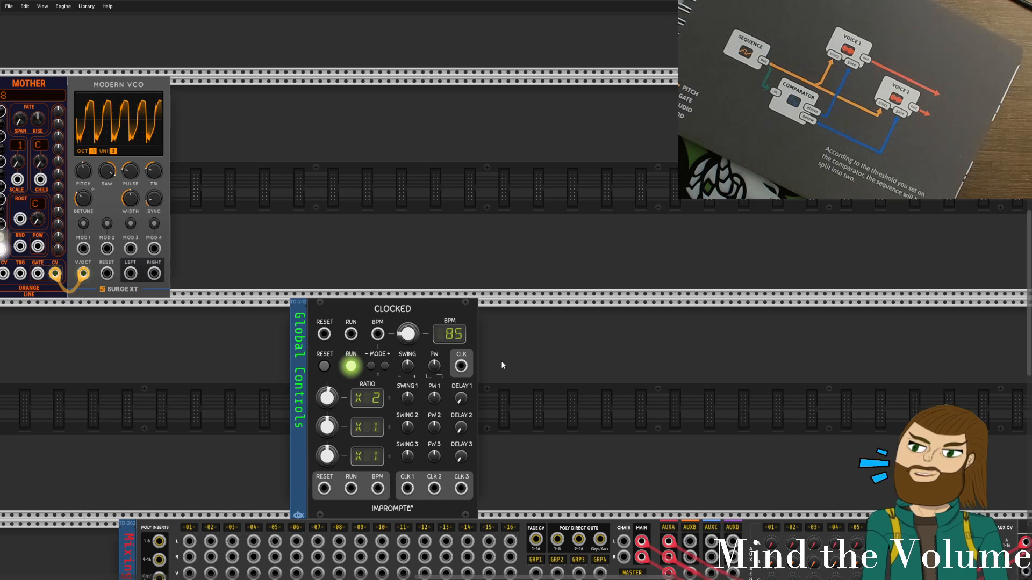
Clear the module search, filter the modules by the Sequencer tag and place a Turing Machine directly above CLOCKED.
right_click(397, 150)
click(172, 25)
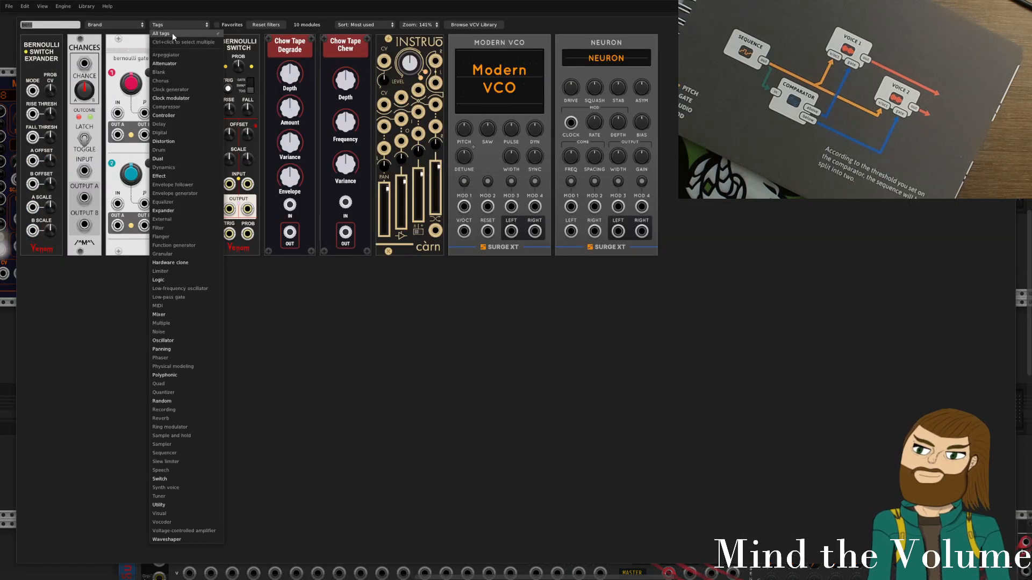
click(172, 33)
key(BackSpace)
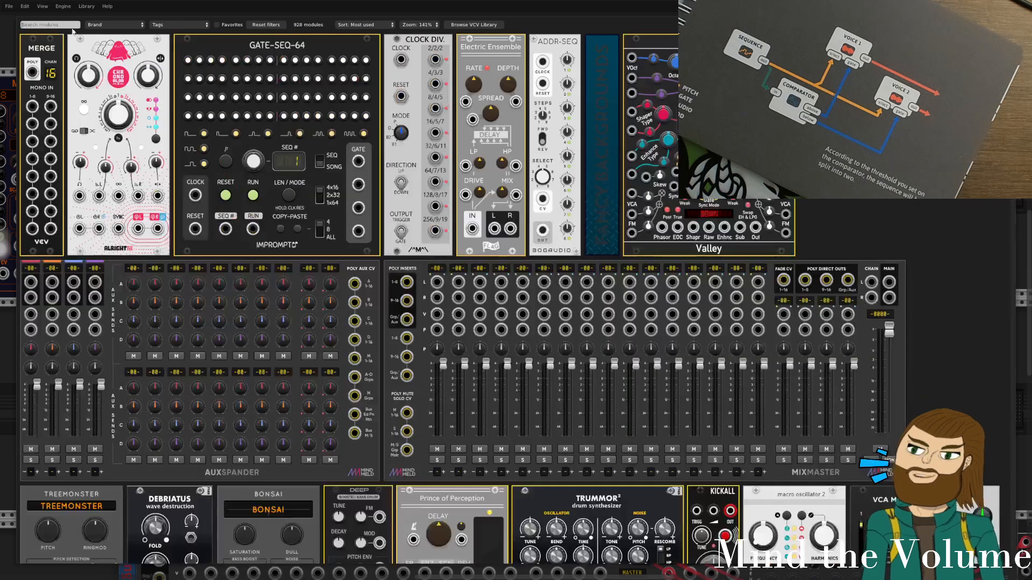
click(170, 24)
click(171, 25)
click(169, 25)
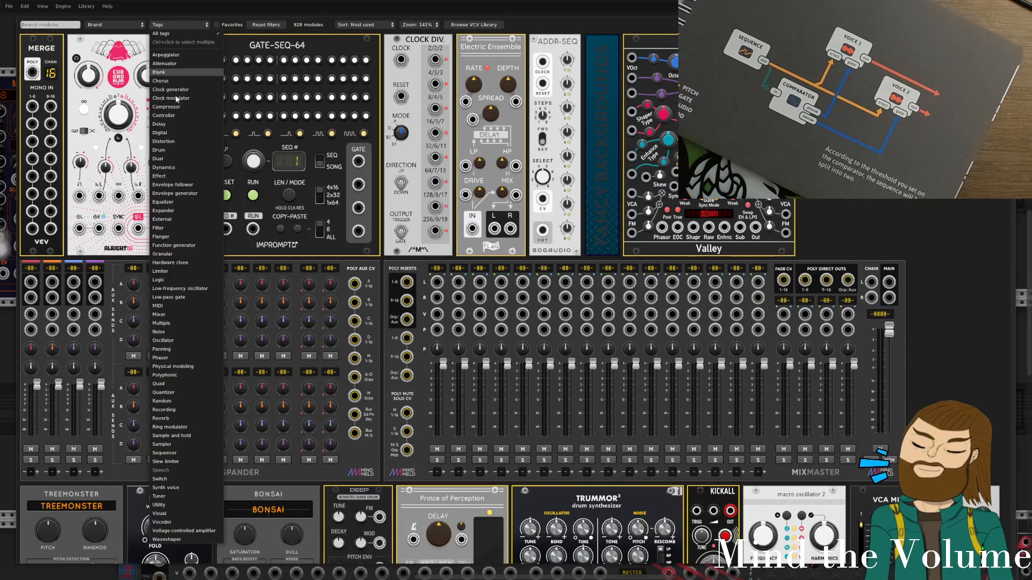
click(175, 449)
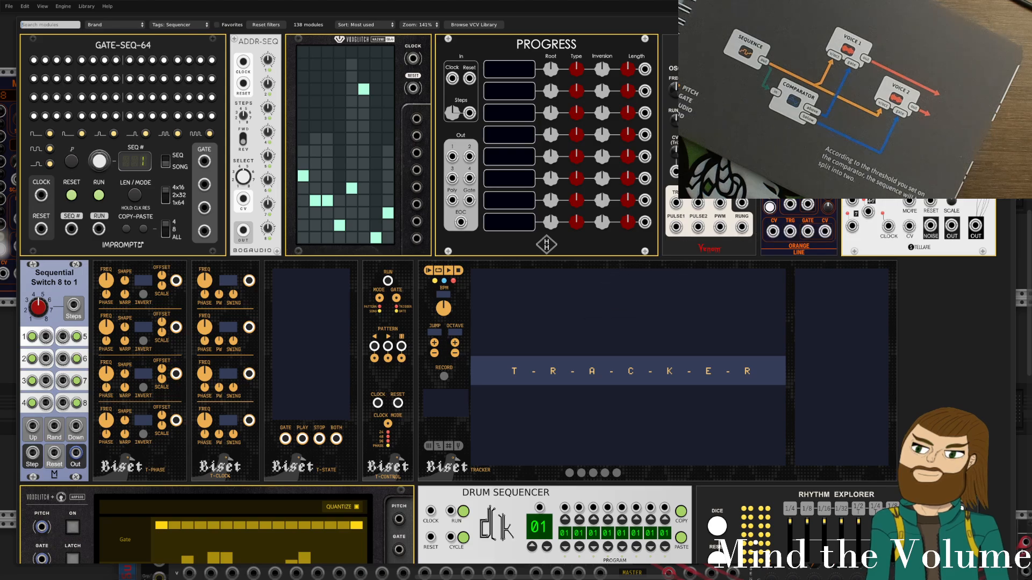
click(918, 147)
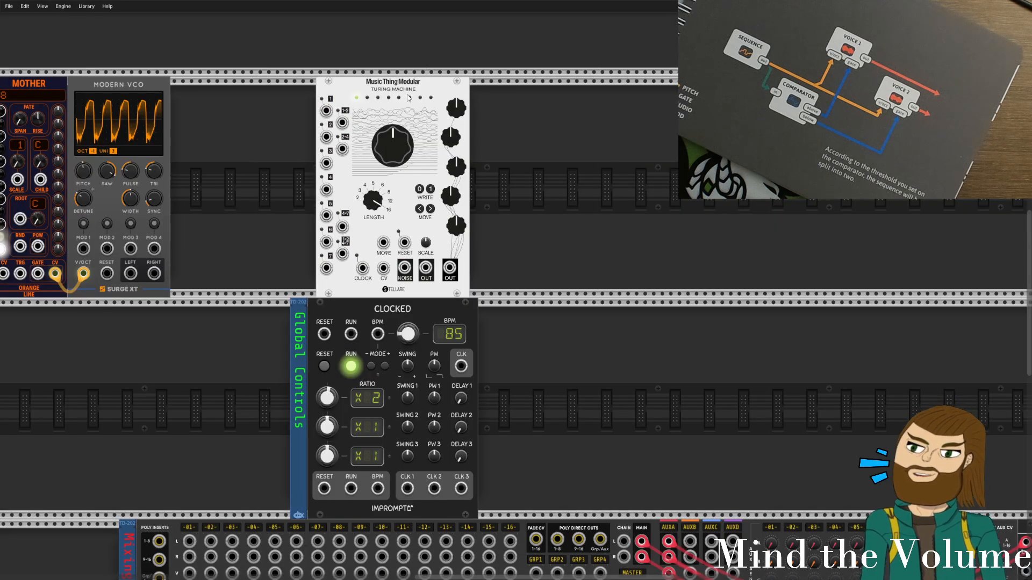
click(383, 100)
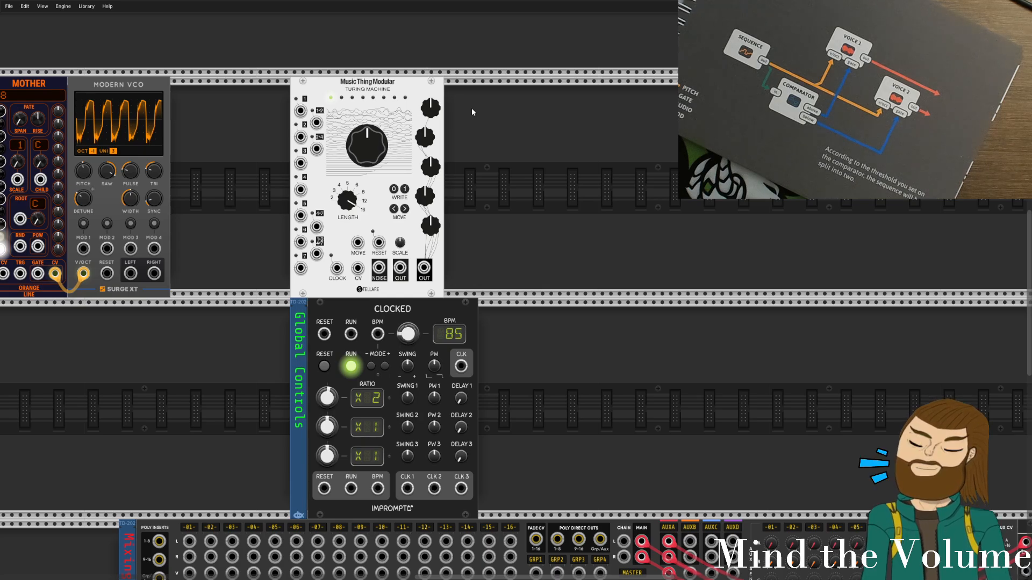
Reset the tag filter, search the modules for "comp" and place Count Modula's Comparator directly beside the Turing Machine.
right_click(485, 127)
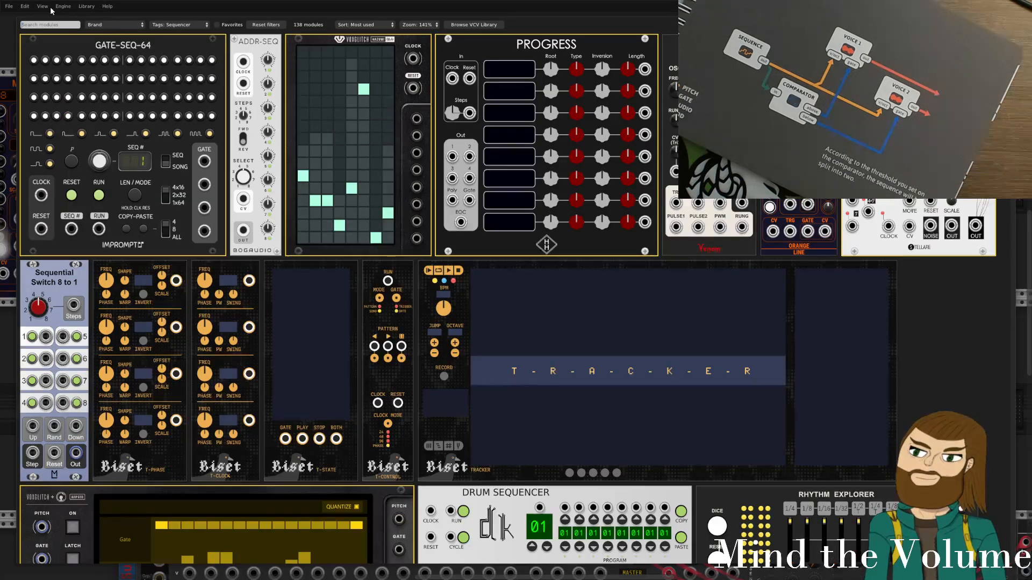
click(177, 25)
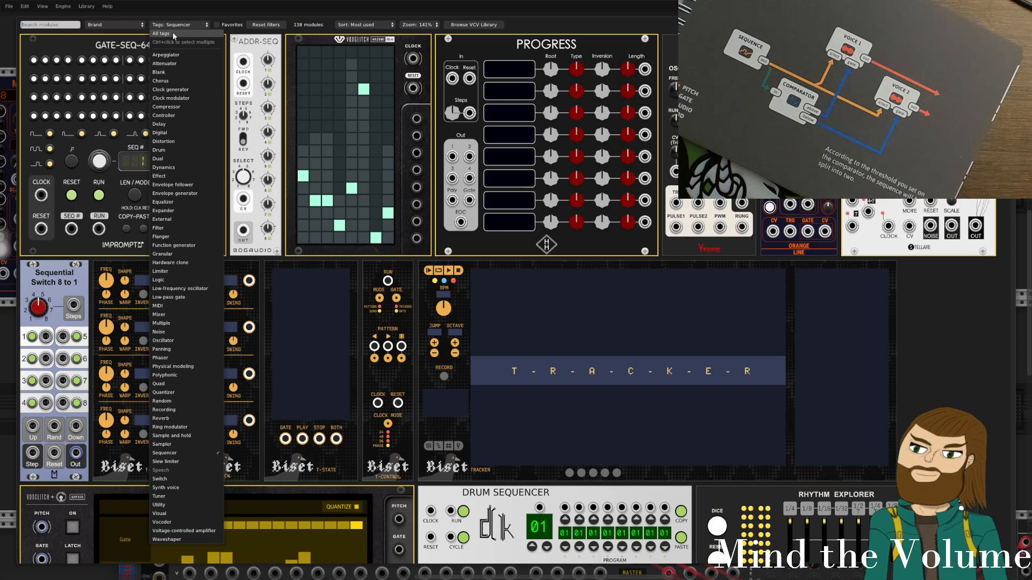
click(173, 34)
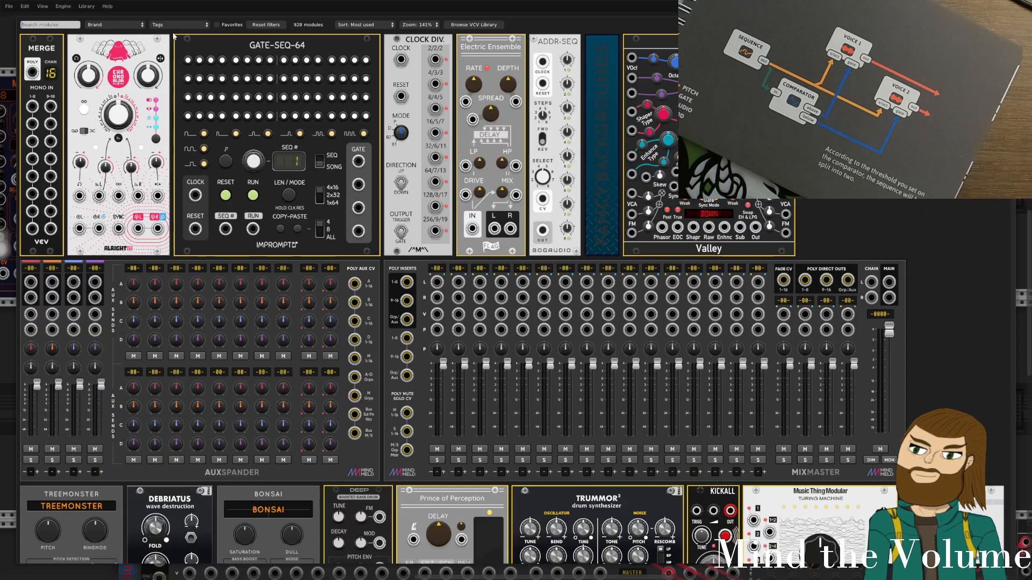
click(61, 26)
text(comp)
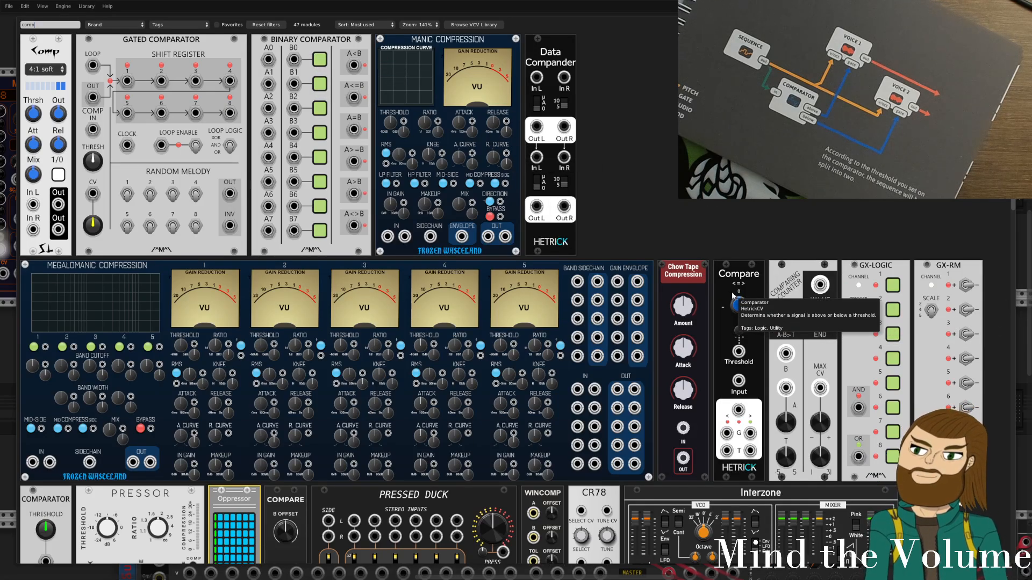
scroll(724, 292, down, 8)
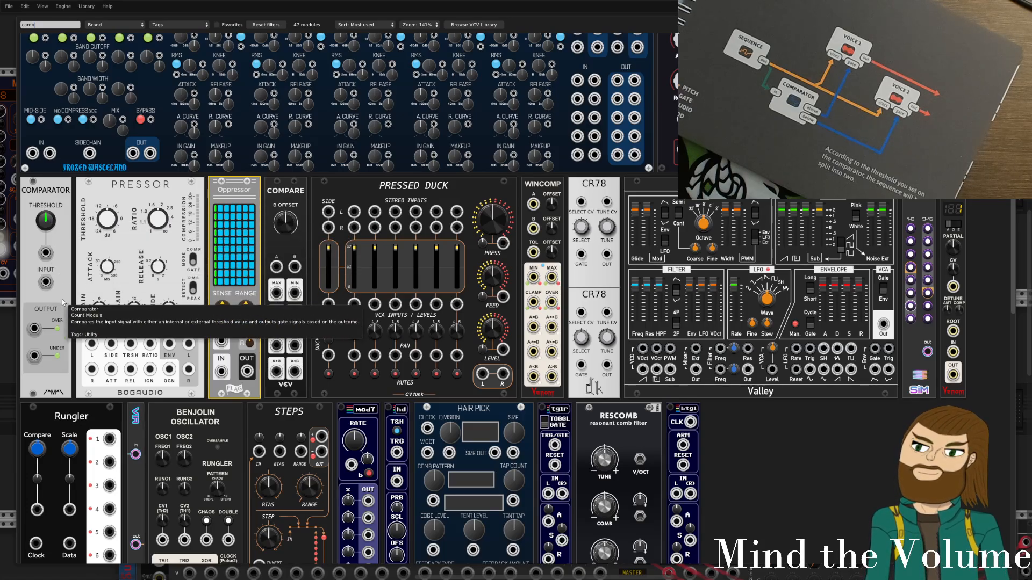
scroll(56, 355, down, 3)
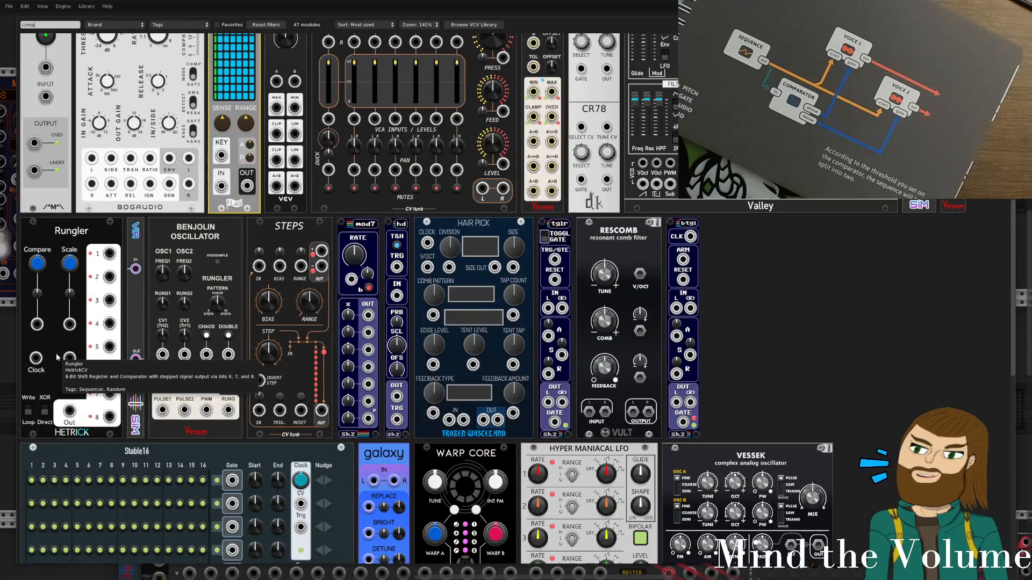
scroll(56, 356, down, 6)
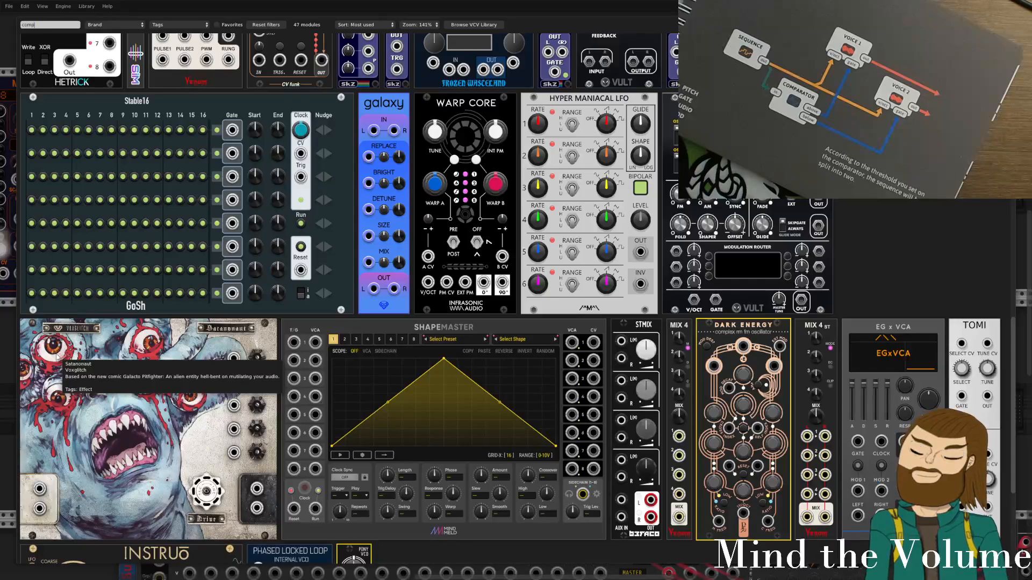
scroll(56, 356, down, 5)
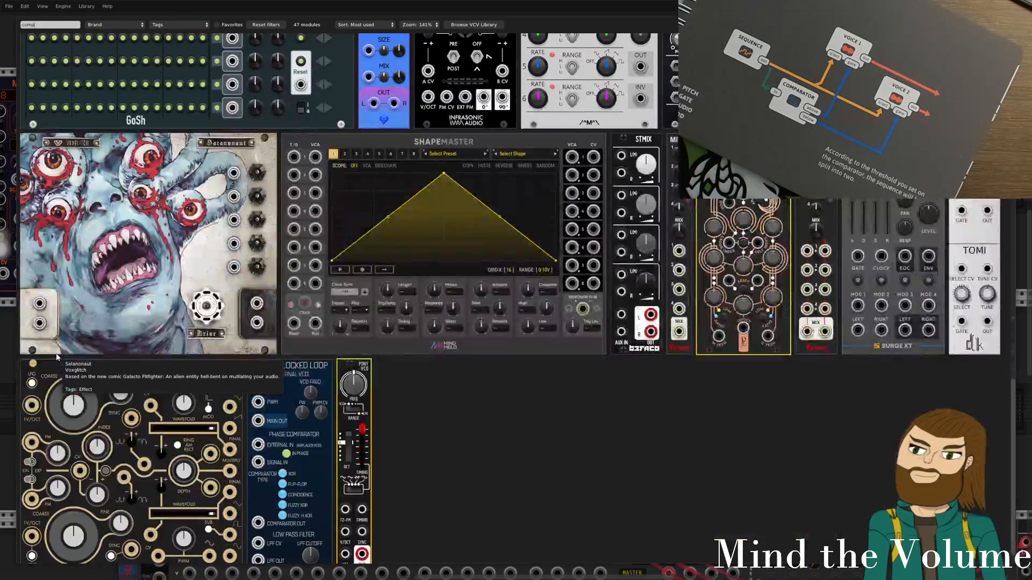
scroll(56, 356, up, 12)
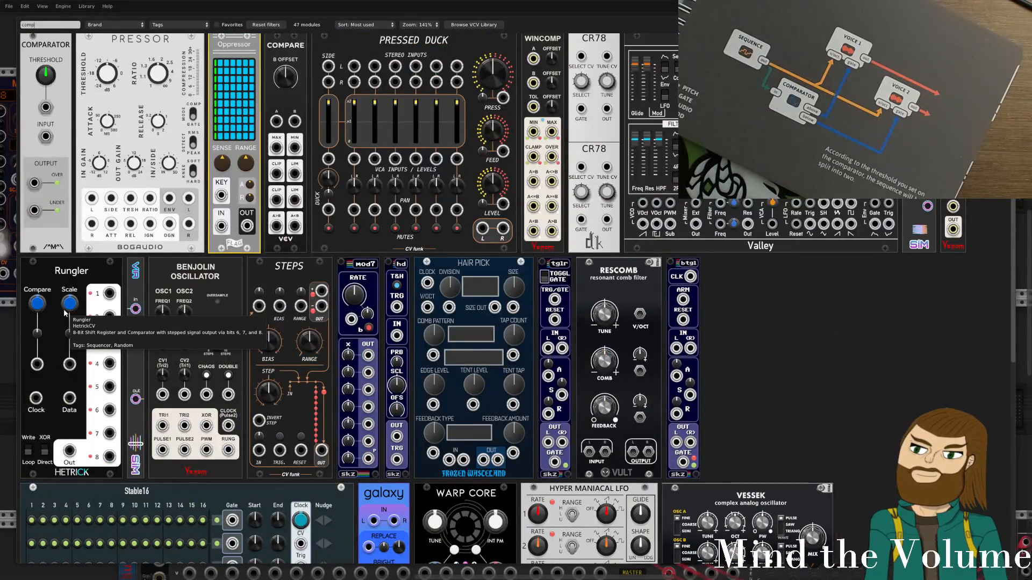
scroll(64, 310, up, 3)
click(66, 219)
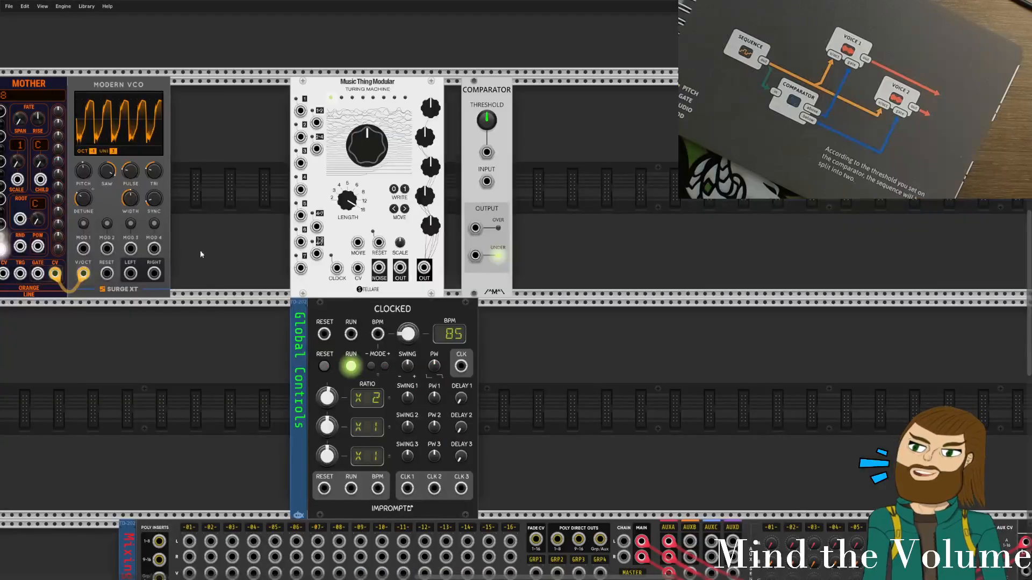
drag(482, 89, 448, 92)
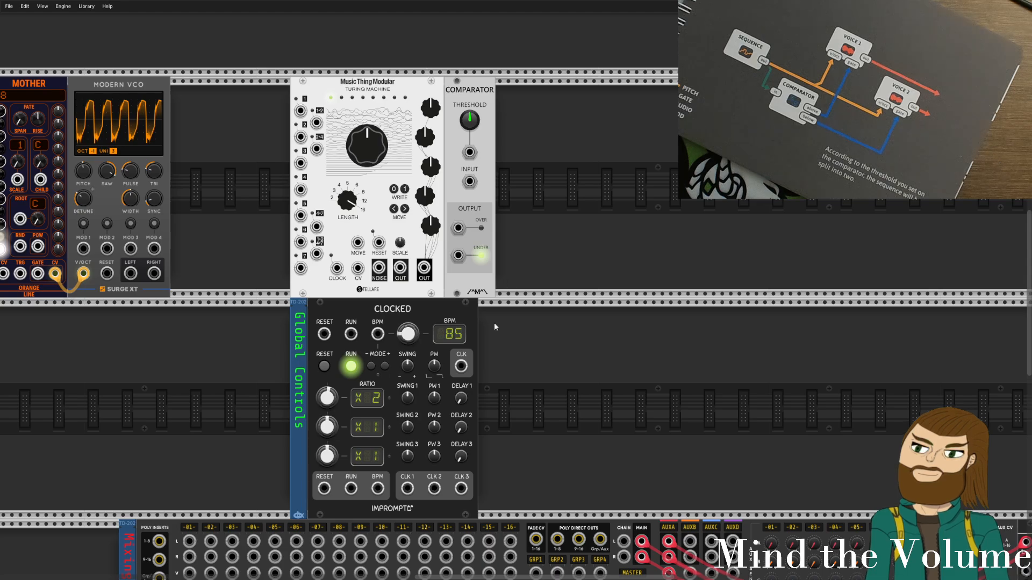
Patch CLOCKED's CLK output into the Turing Machine's CLOCK input, and insert a VCV MERGE between the Turing Machine and the Comparator.
drag(461, 366, 336, 269)
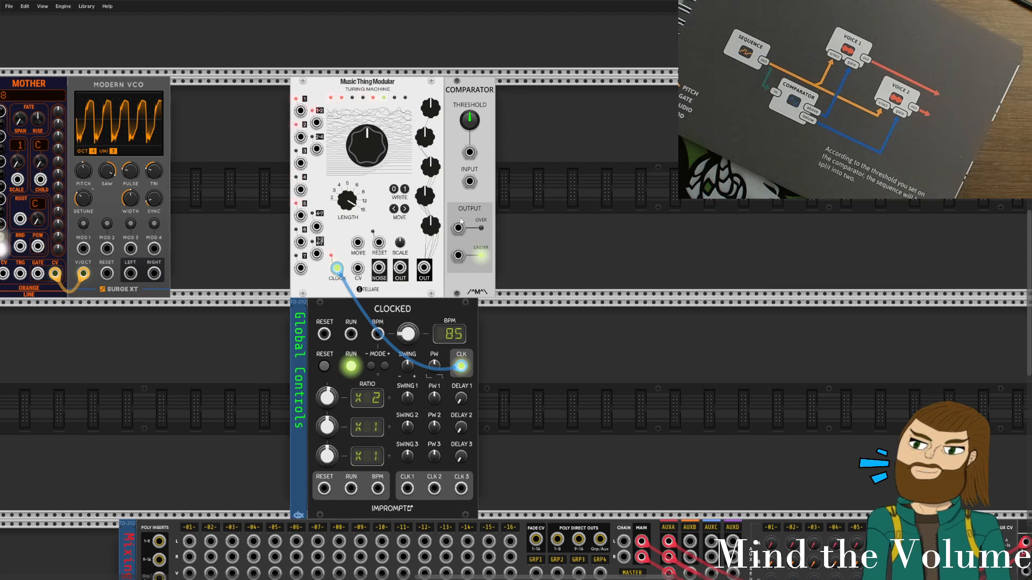
drag(457, 95, 545, 93)
right_click(470, 117)
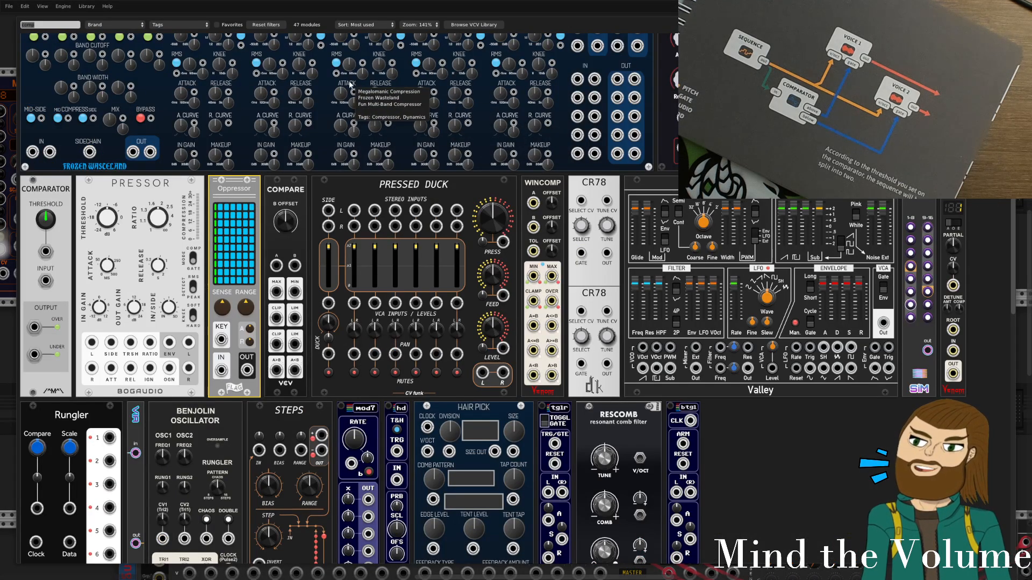
text(merg)
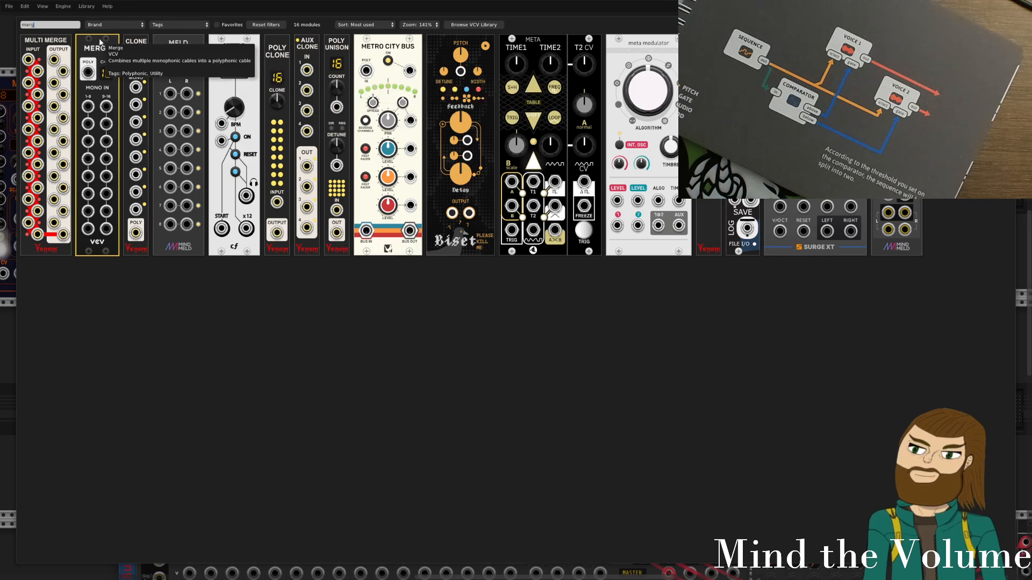
click(100, 42)
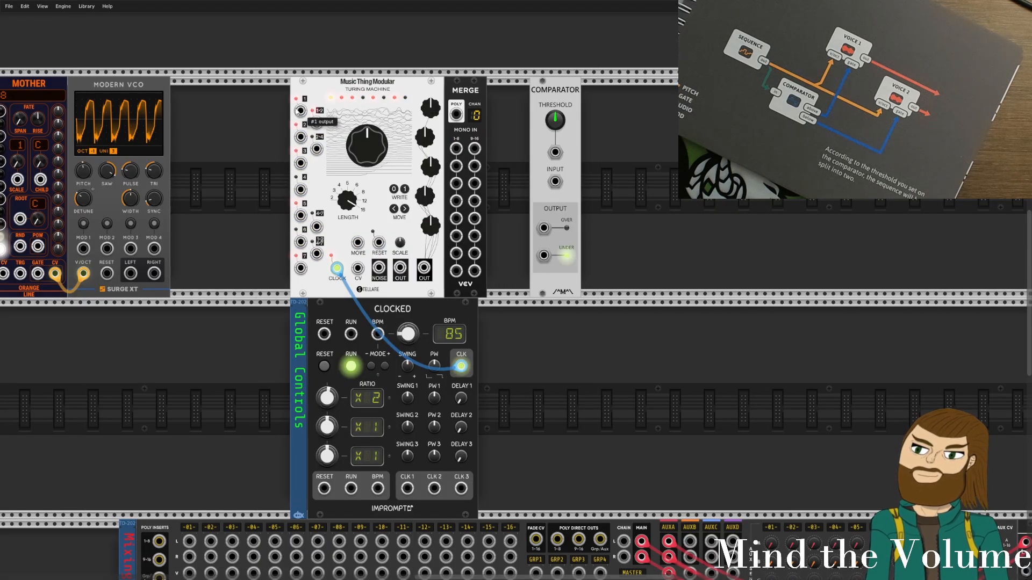
Patch the Turing Machine's outputs 1 and 3 into MERGE's channel 1 and 2 inputs with orange cables.
drag(299, 111, 455, 150)
key(c)
key(c)
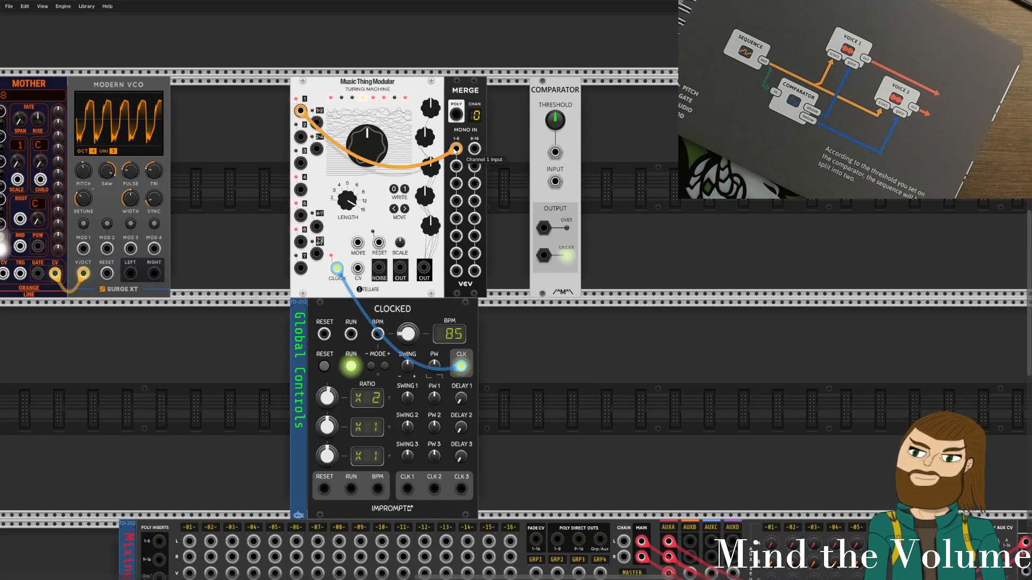
drag(301, 163, 456, 166)
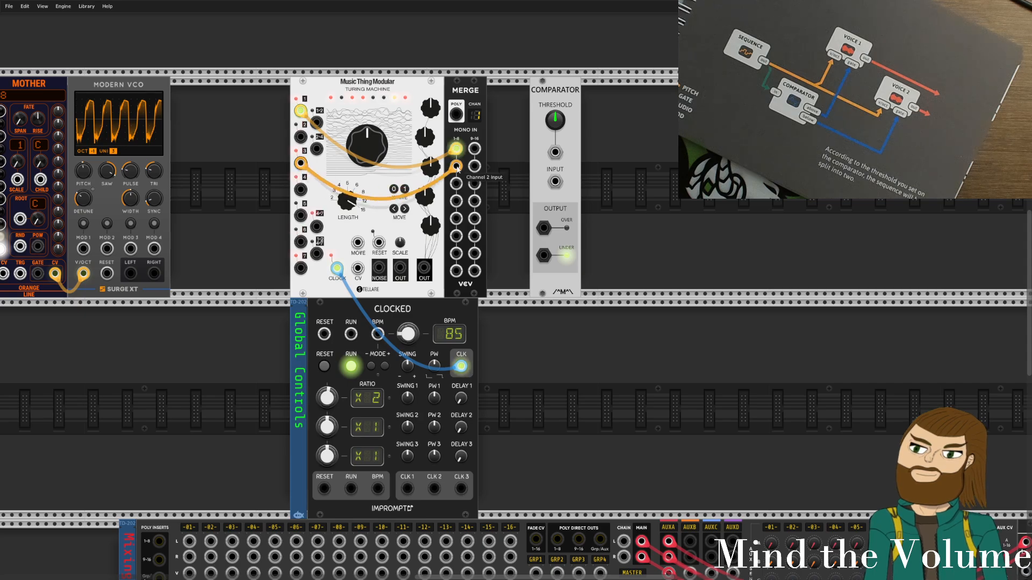
Add a second MERGE and patch the Turing Machine's output 4 and its last combined output into channels 1 and 2.
double_click(498, 153)
click(99, 102)
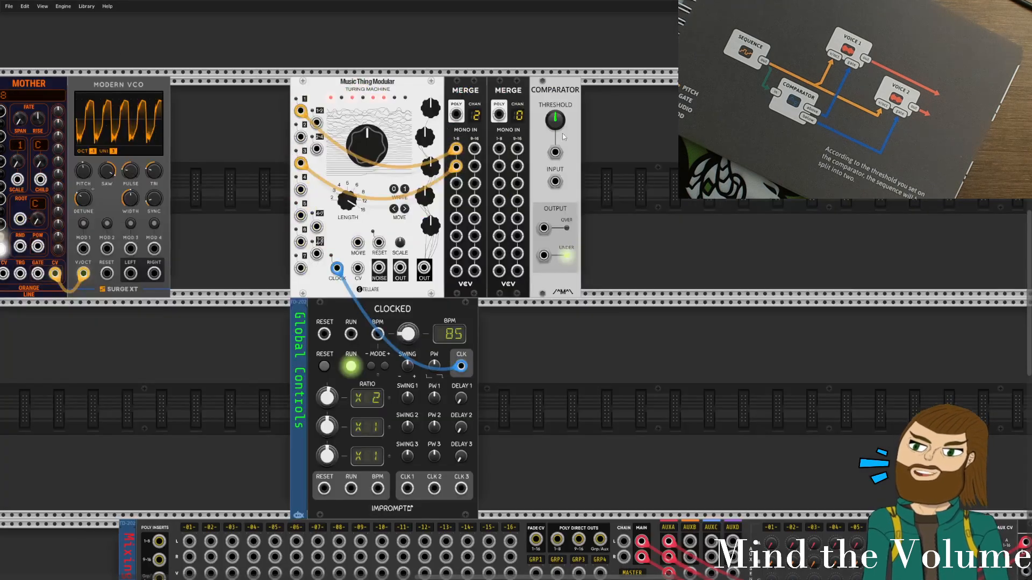
drag(301, 189, 498, 149)
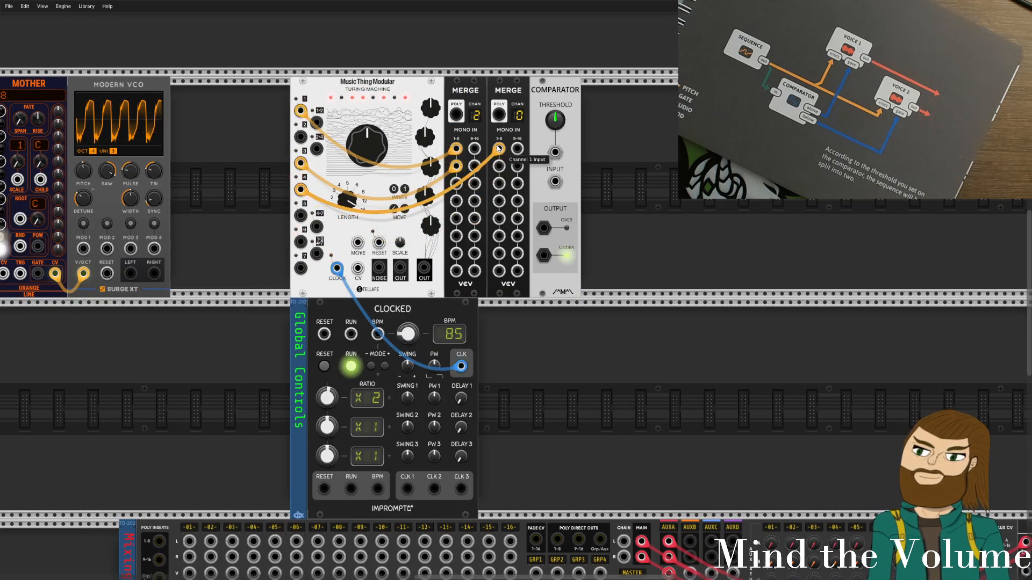
drag(301, 214, 498, 166)
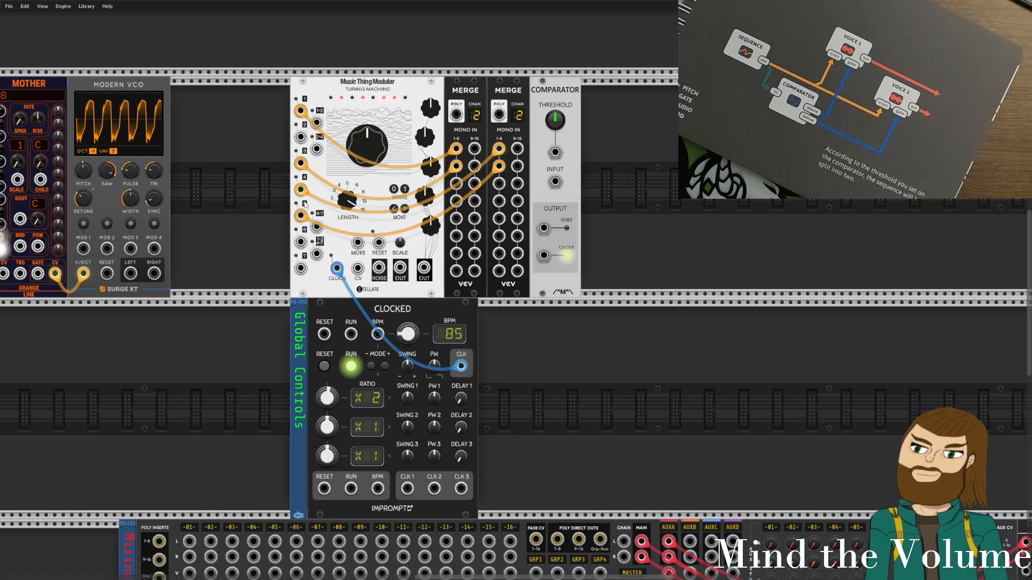
drag(301, 215, 317, 254)
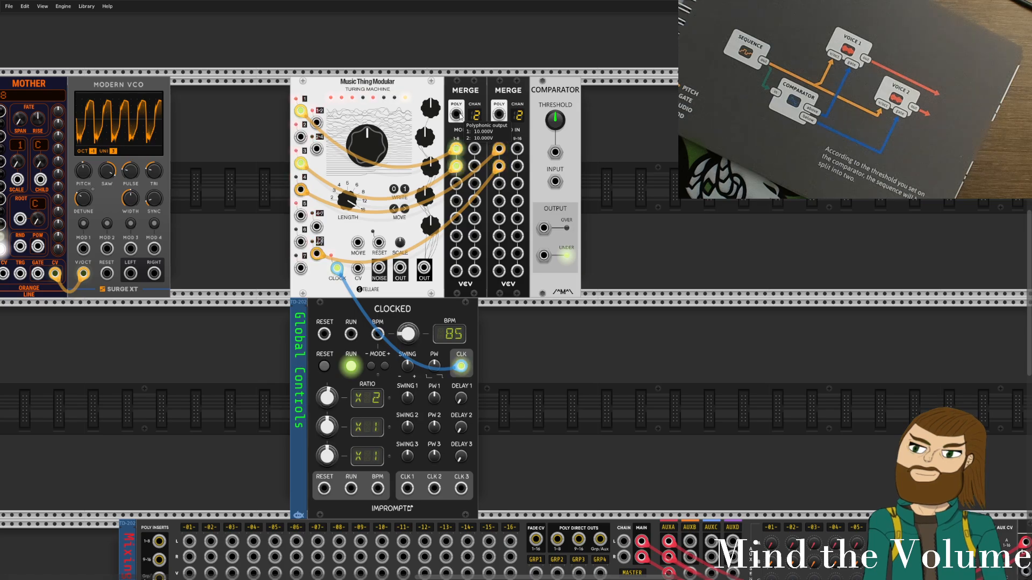
Patch the first MERGE's POLY output into the Comparator's INPUT, and move the second MERGE's two cables to the first one's channels 3 and 4.
drag(460, 116, 557, 183)
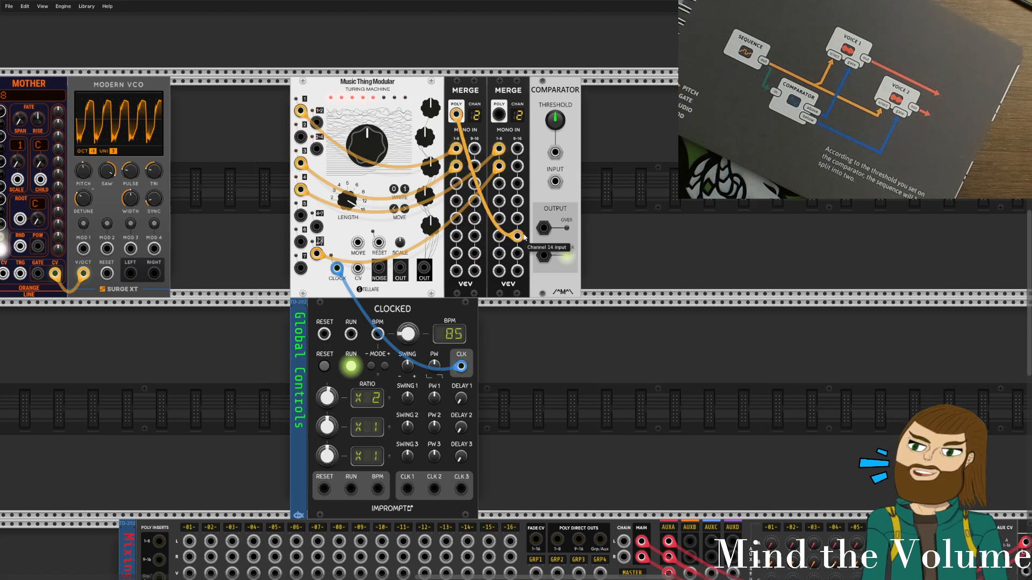
drag(554, 183, 554, 183)
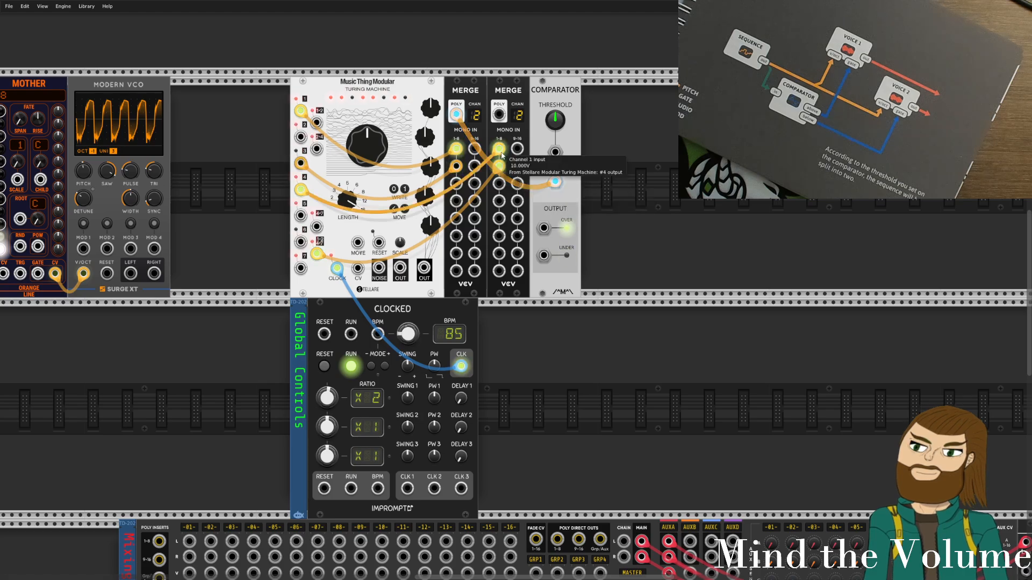
drag(498, 165, 456, 183)
drag(499, 149, 456, 200)
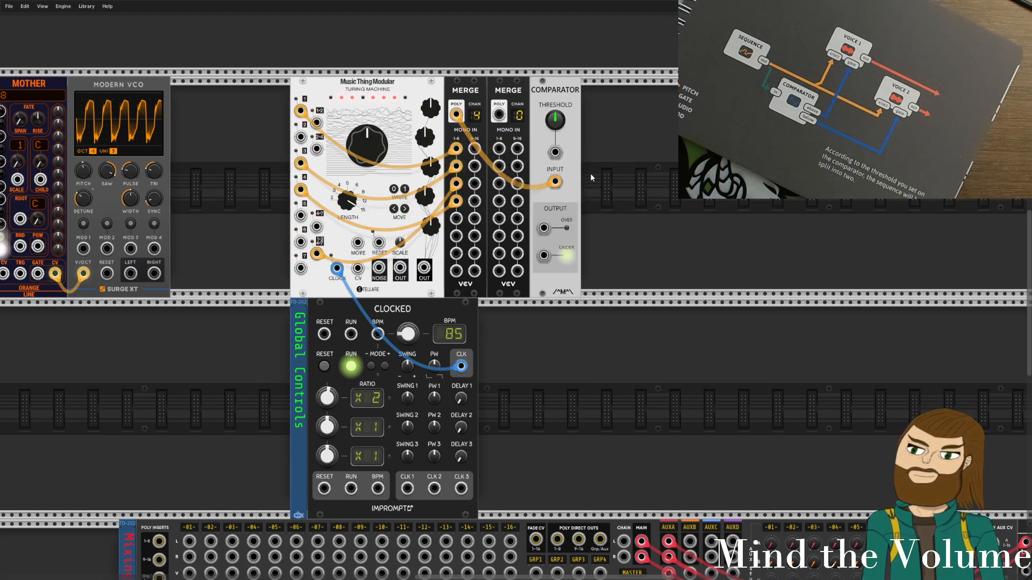
Delete the second MERGE and move the channel 4 cable from the Turing Machine's output 4 to its combined 4-7 output.
shift+click(508, 127)
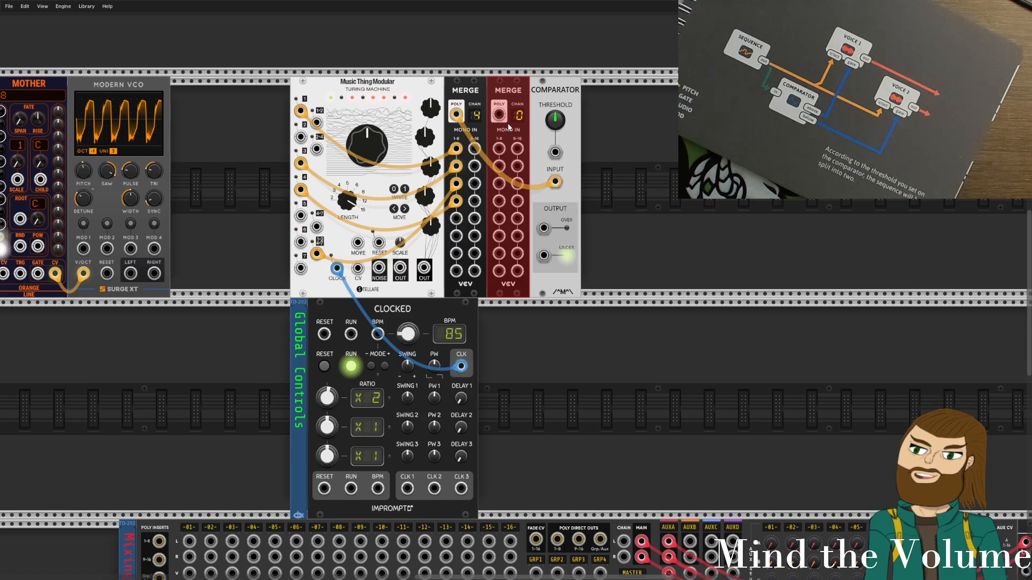
key(Delete)
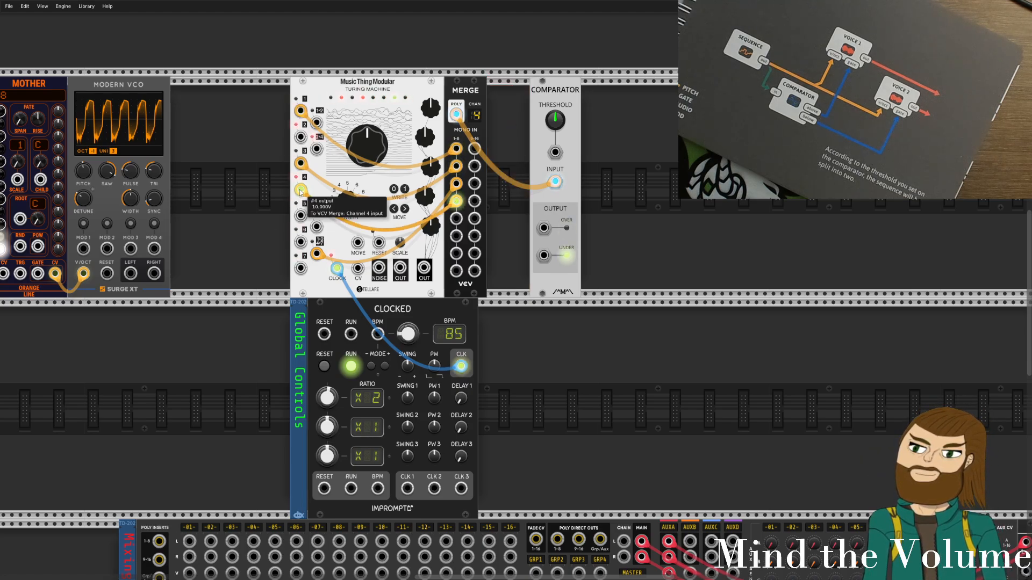
drag(300, 190, 316, 227)
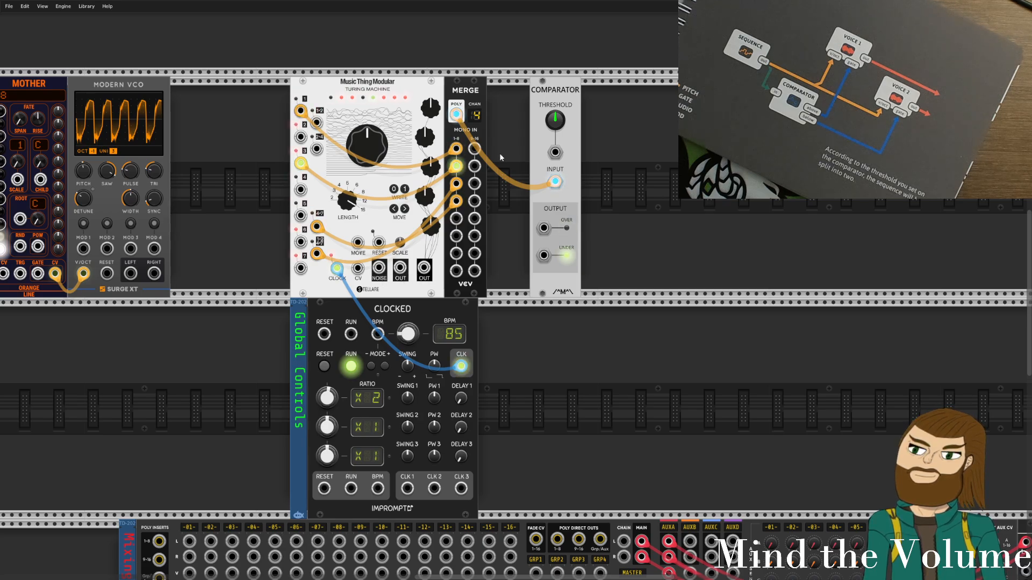
Add an Additive Vibration voice from the modules tagged Synth voice and place it directly beside the Comparator.
right_click(609, 137)
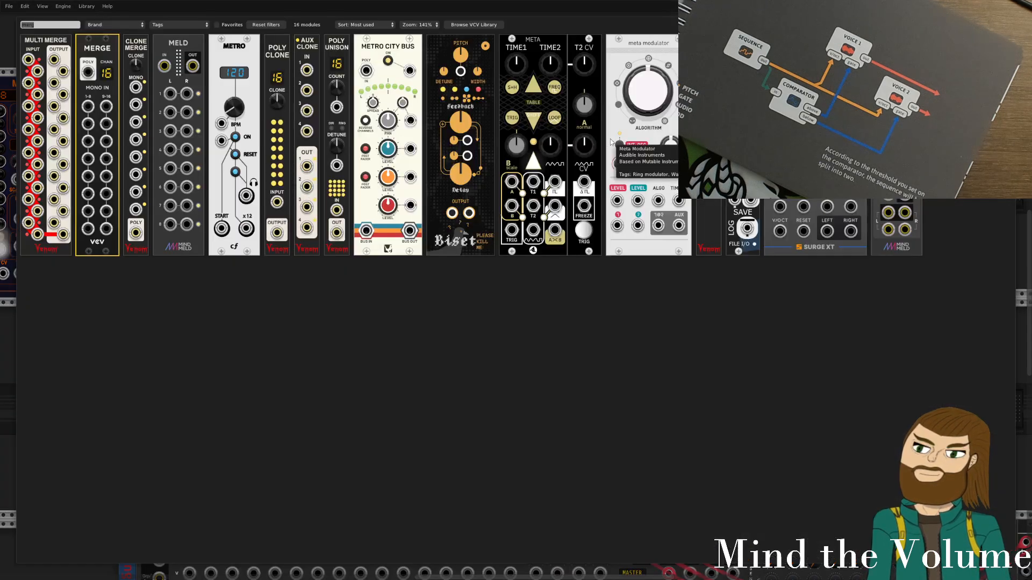
click(202, 26)
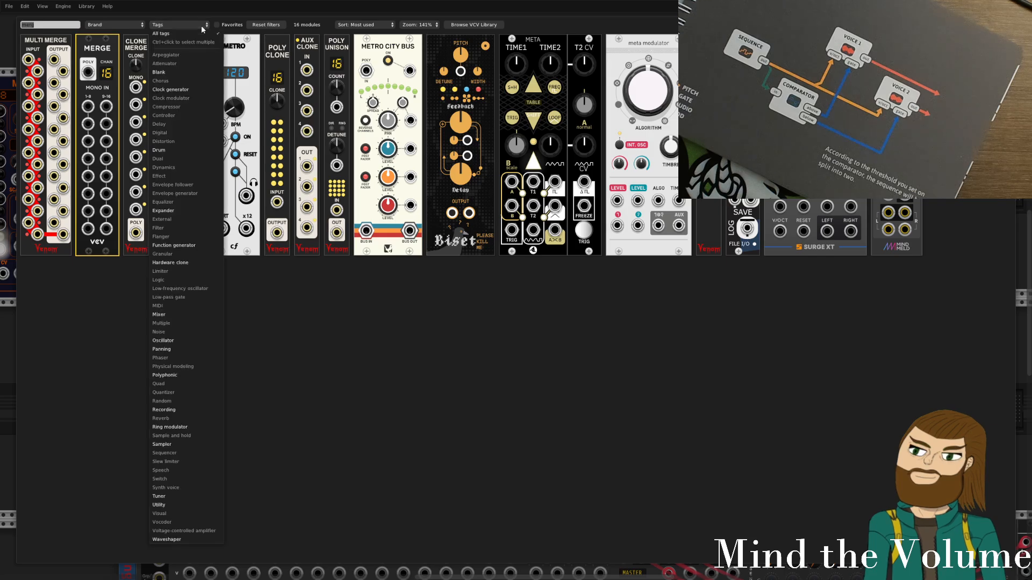
click(62, 26)
key(BackSpace)
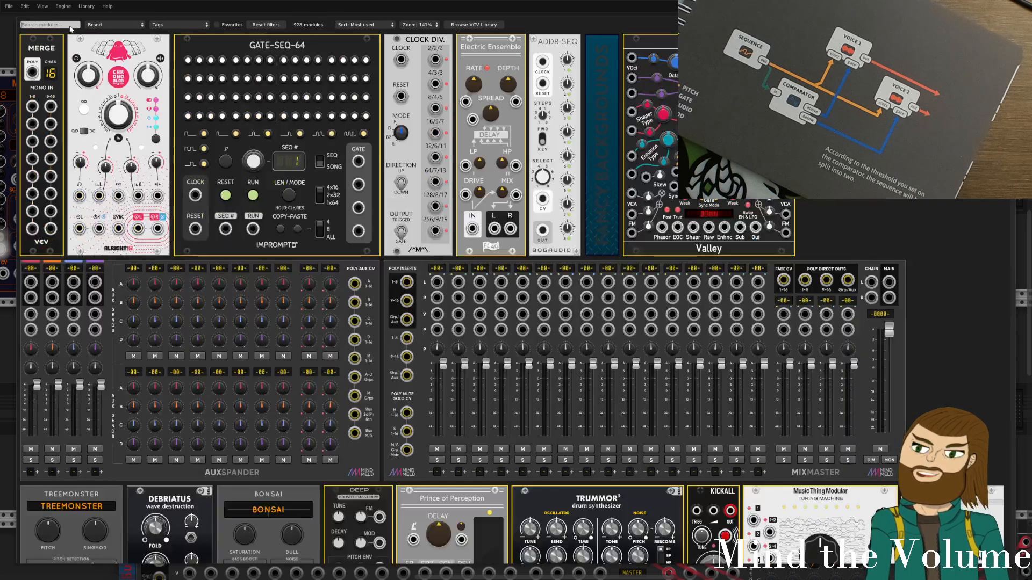
click(185, 24)
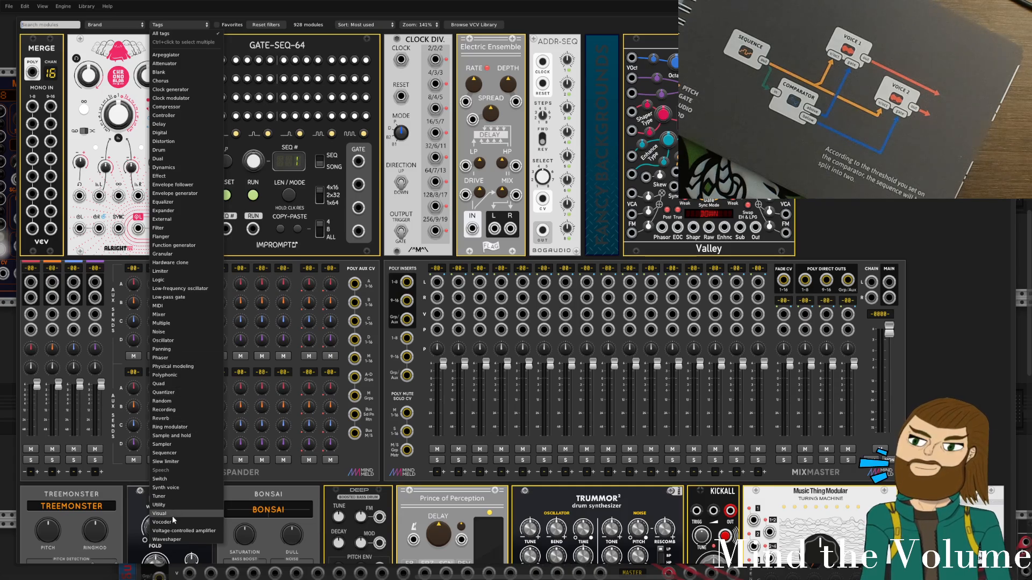
click(180, 487)
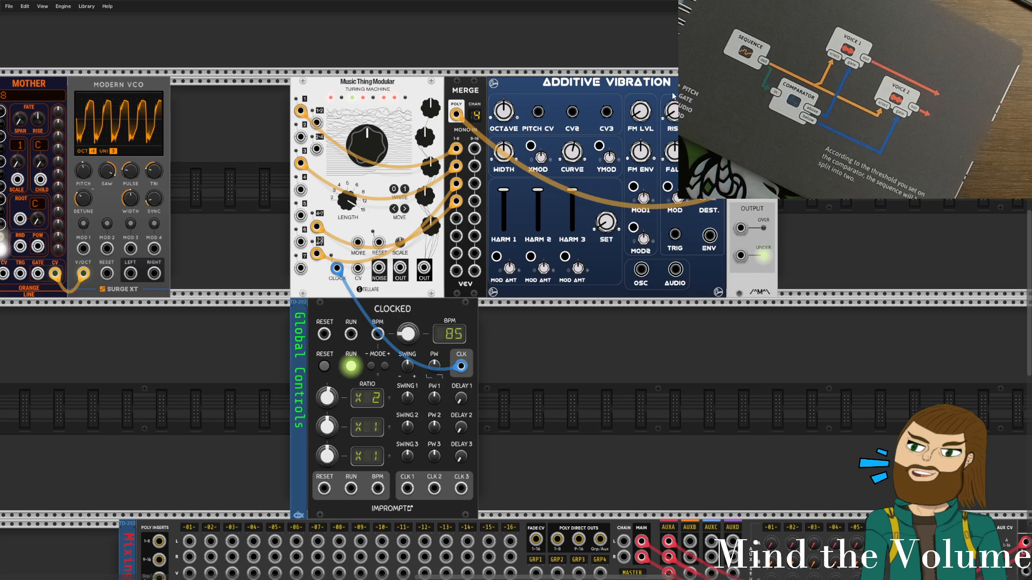
drag(672, 97, 631, 230)
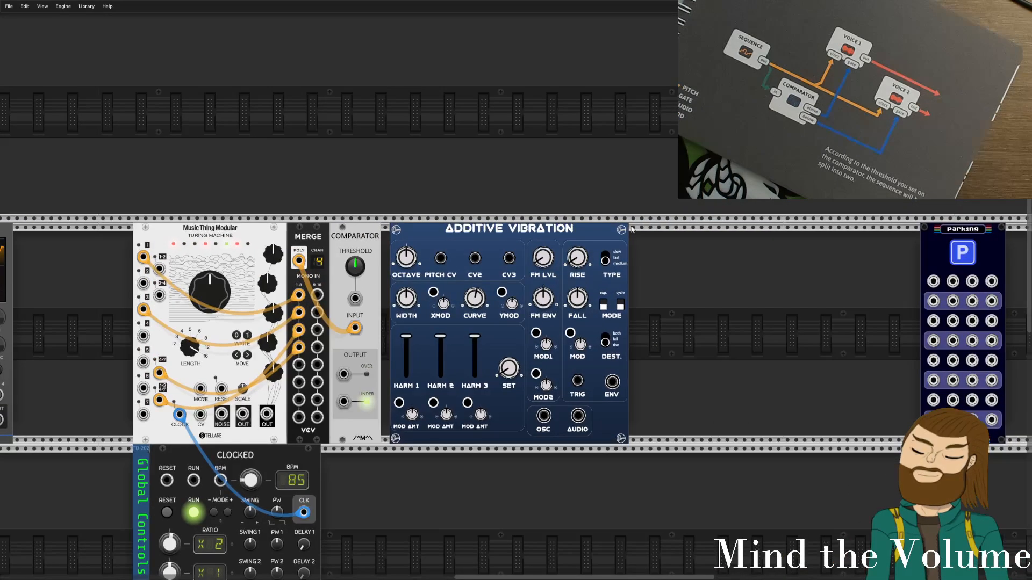
drag(529, 231, 519, 230)
Duplicate the Additive Vibration module and place the copy directly beside the first one.
shift+click(522, 231)
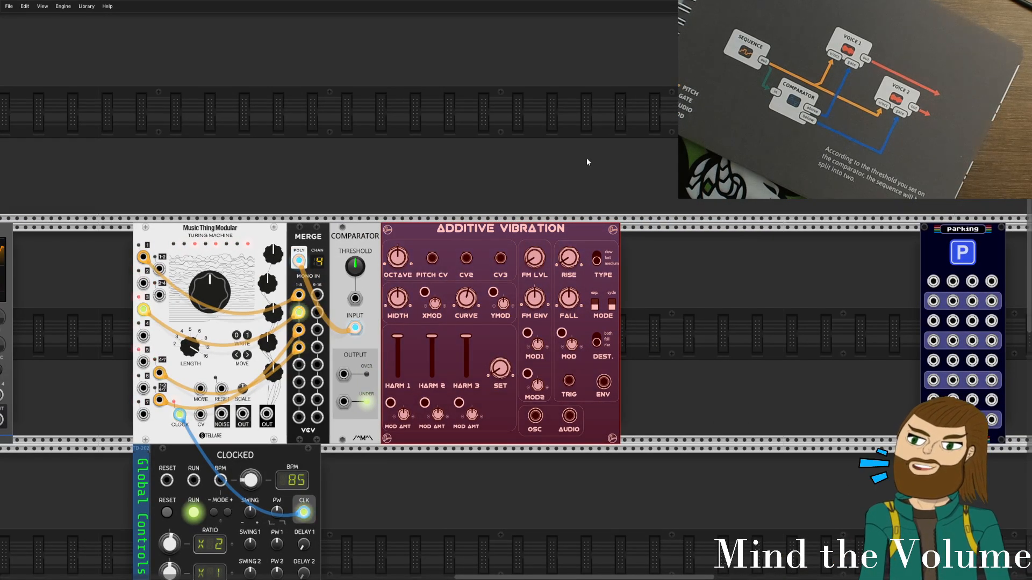
key(ctrl+d)
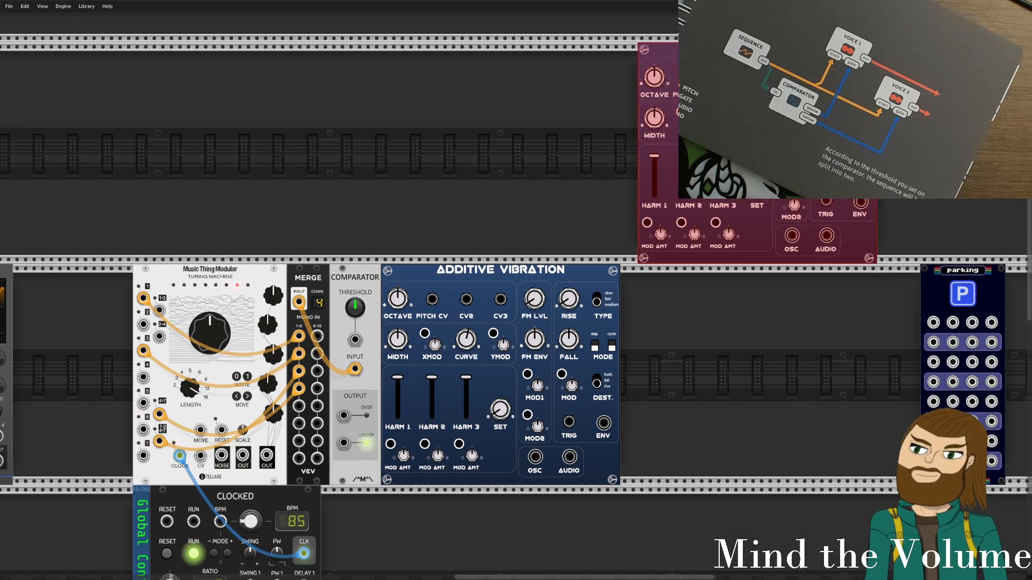
click(706, 302)
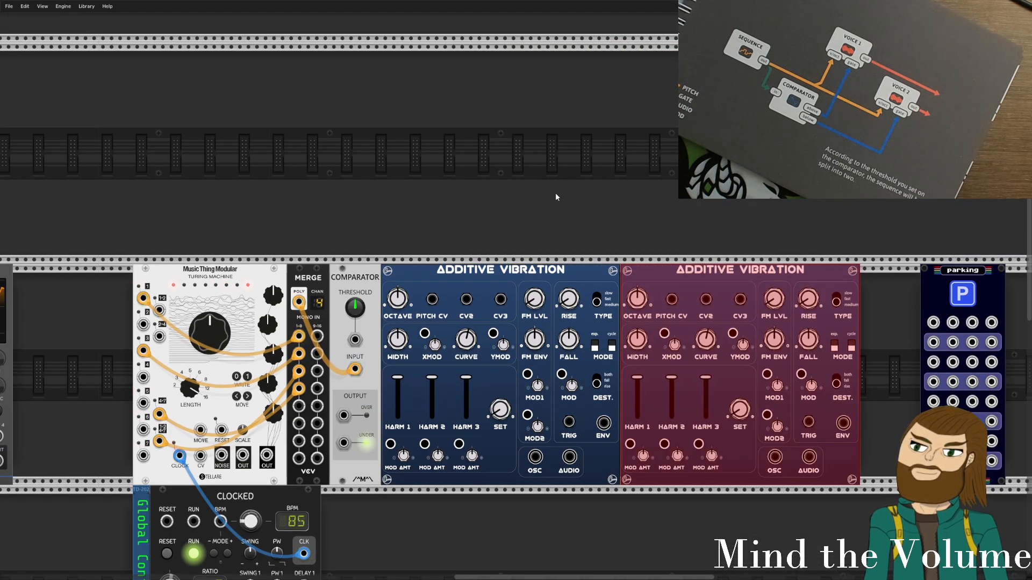
drag(557, 194, 592, 126)
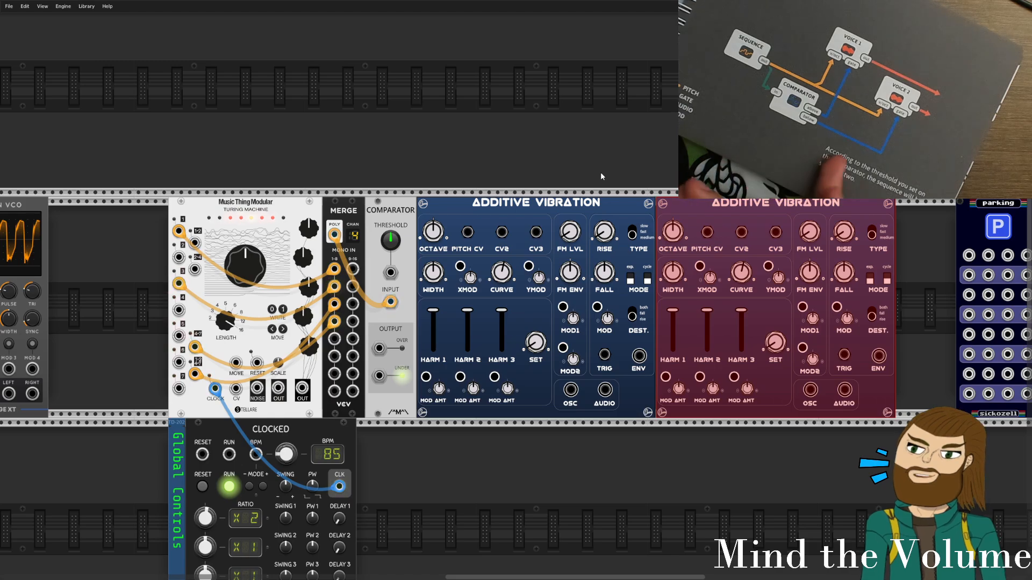
drag(449, 213, 406, 150)
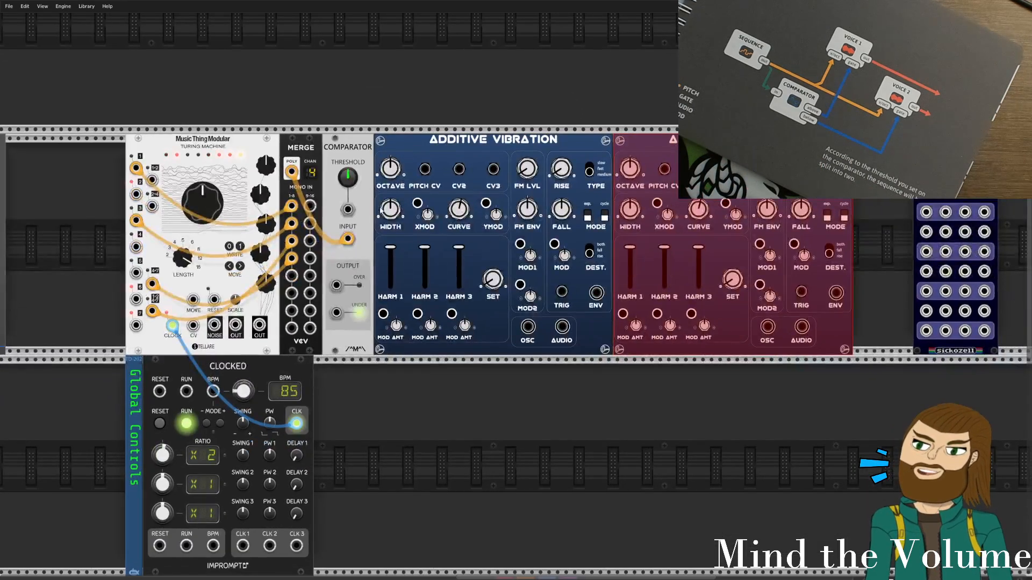
drag(335, 285, 410, 348)
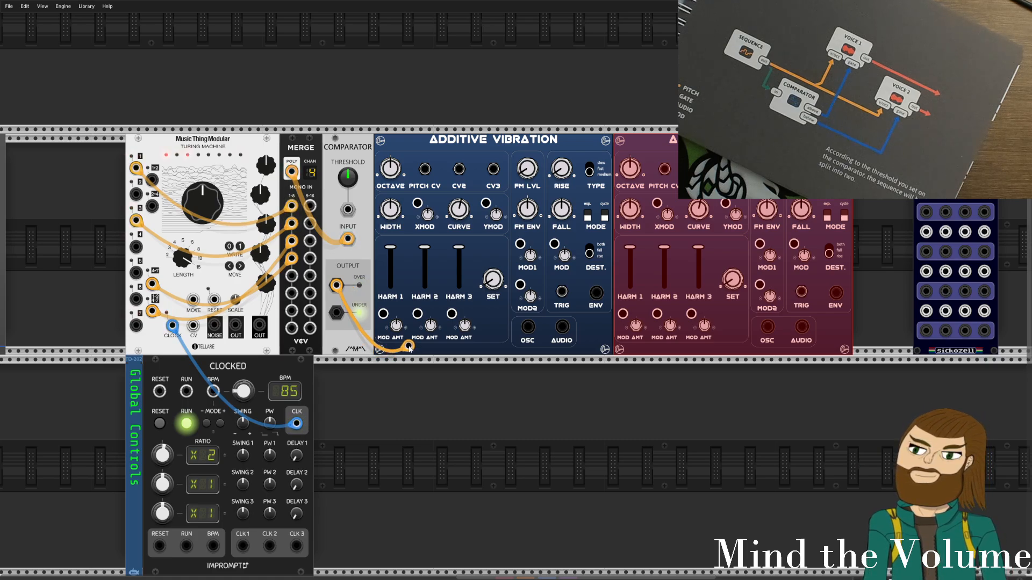
key(1)
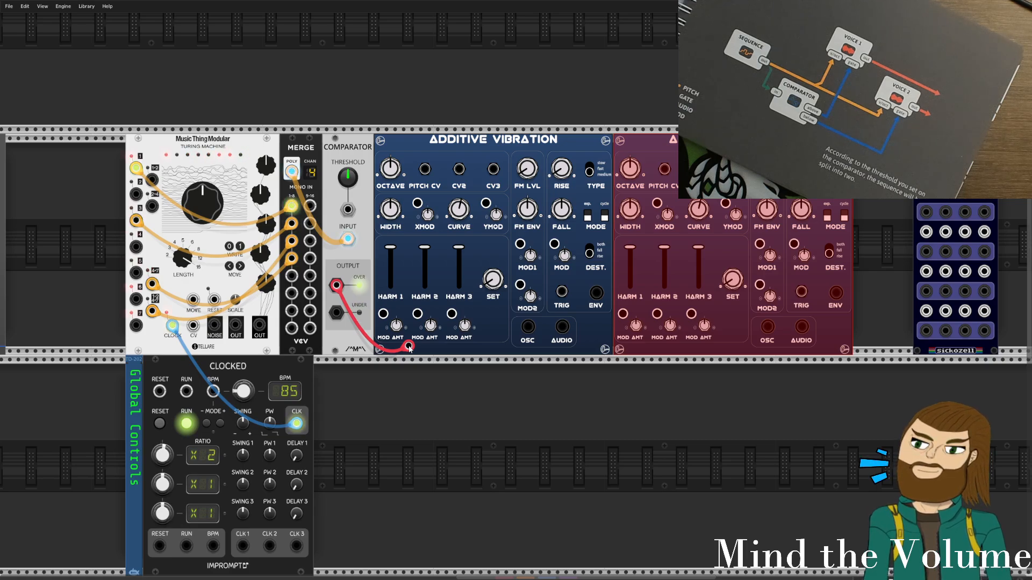
drag(409, 349, 403, 356)
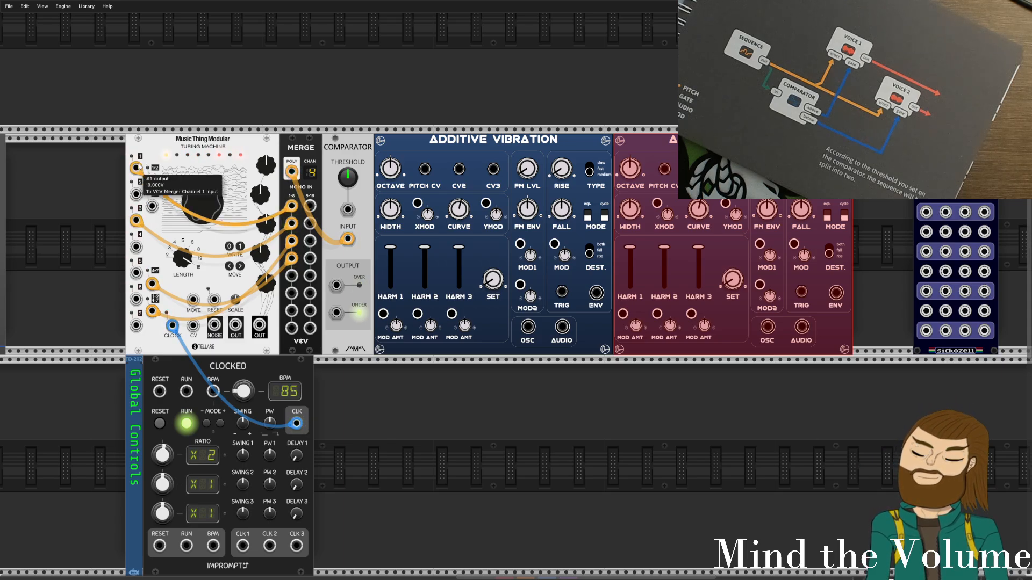
Clear the module library's Synth voice filter and filter it by the Sequencer tag.
right_click(420, 424)
click(182, 25)
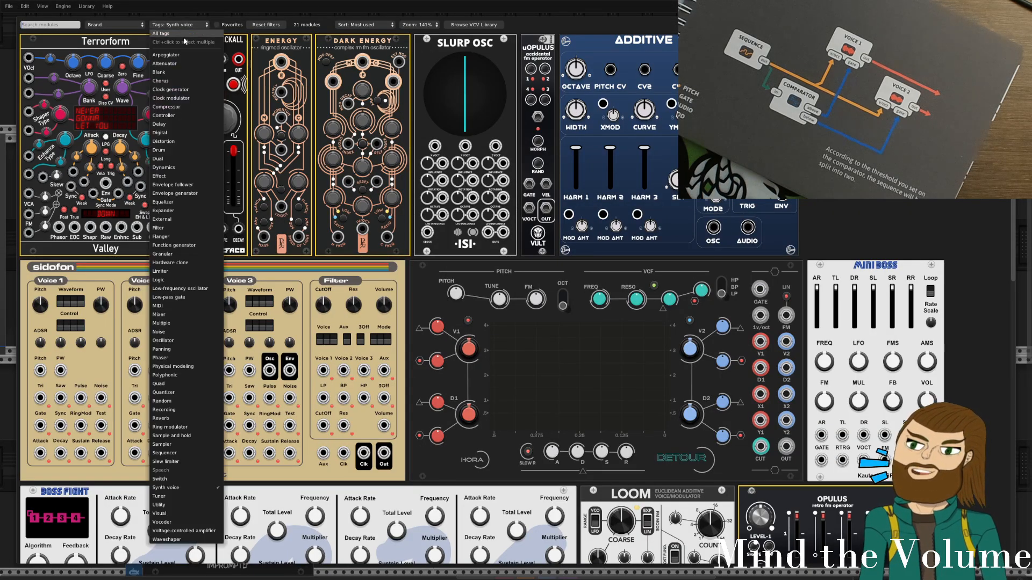
click(185, 40)
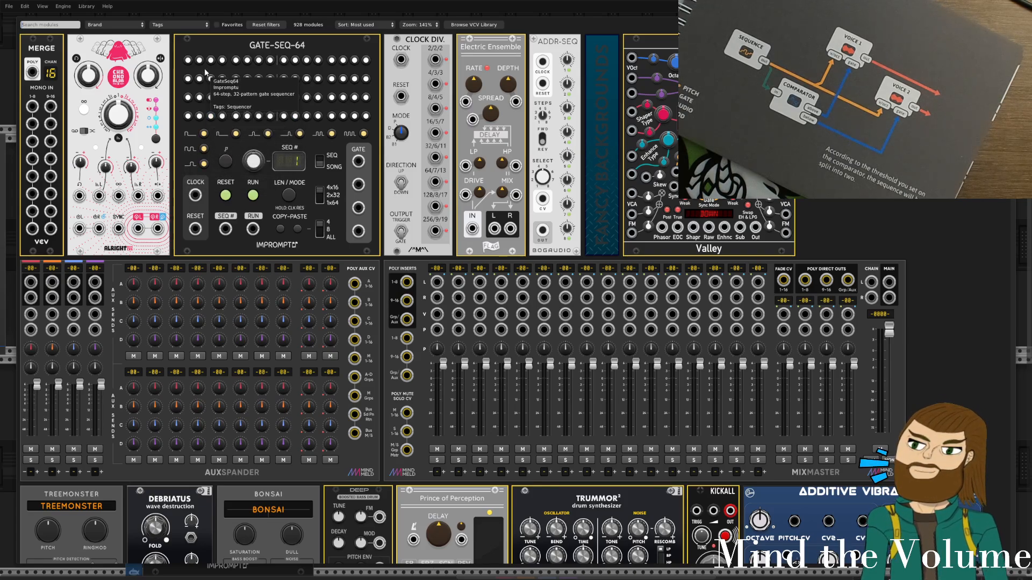
click(163, 26)
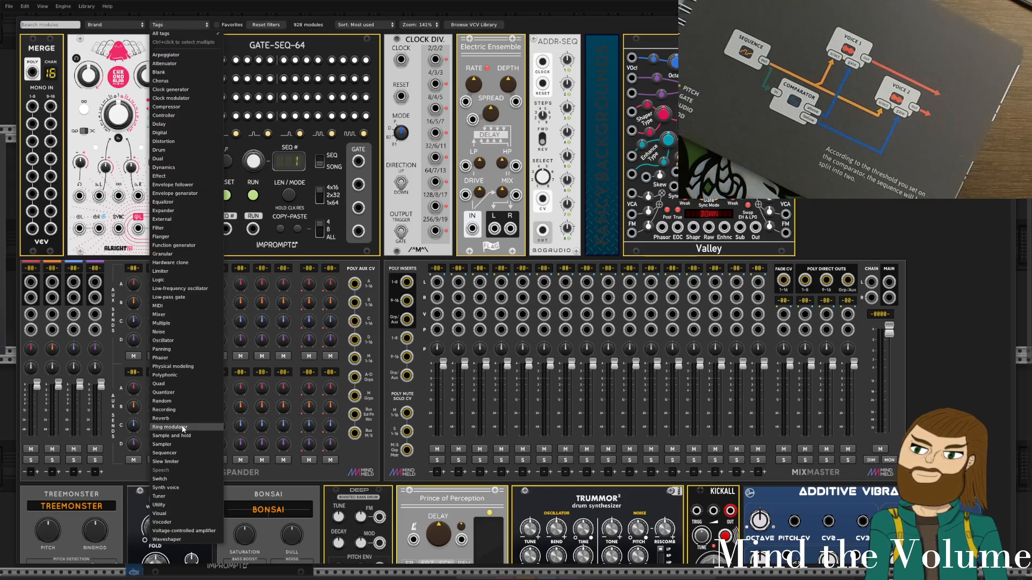
click(164, 453)
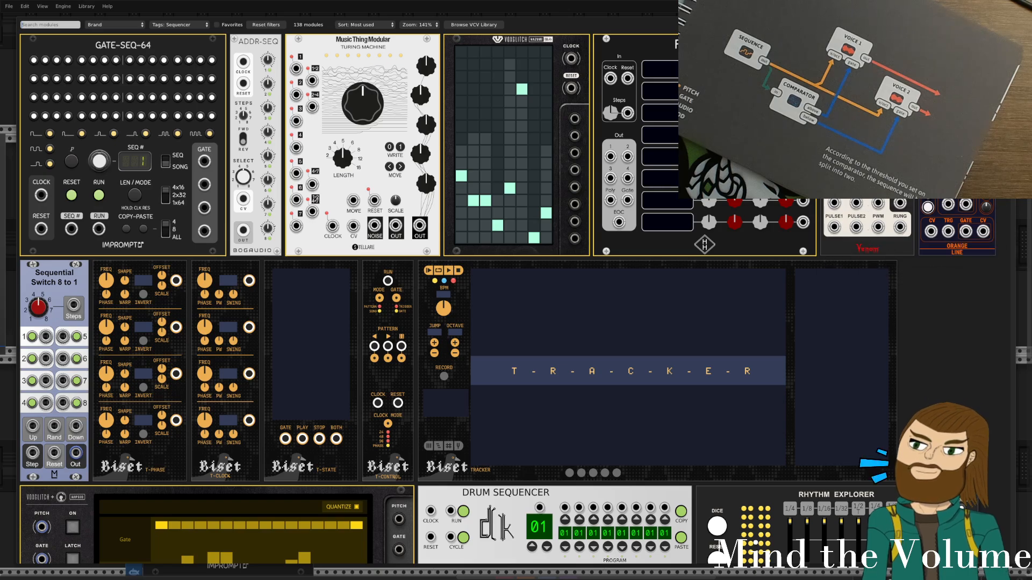
Find the LEDSEQ sequencer in the filtered library, add it and place it beside the Turing Machine.
scroll(516, 301, down, 2)
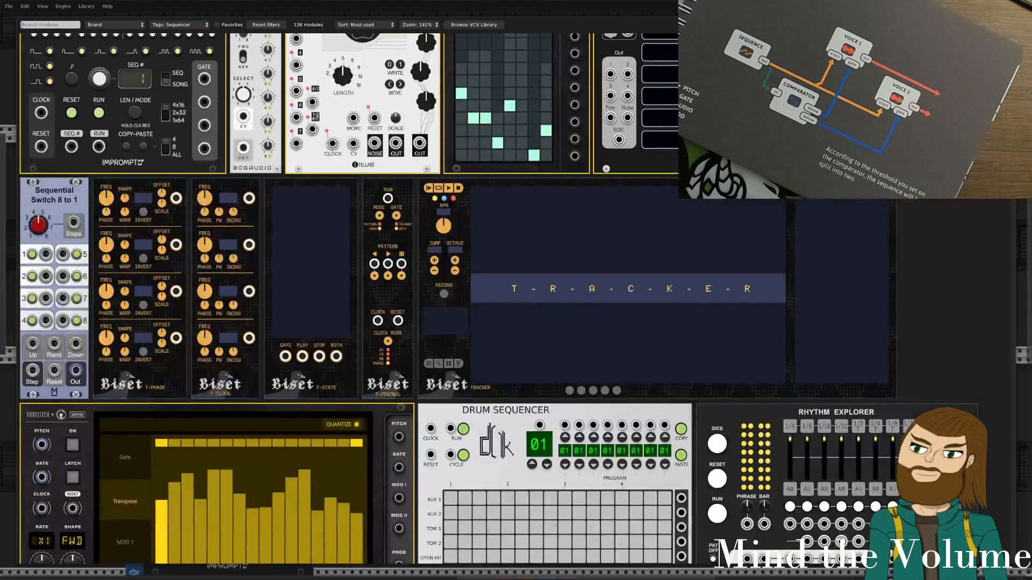
scroll(515, 301, up, 2)
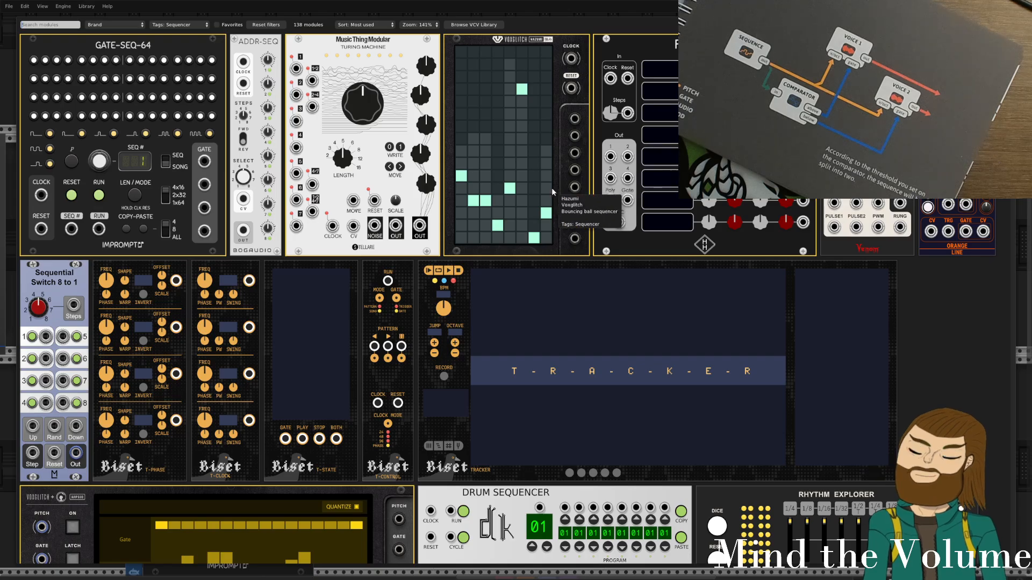
scroll(390, 220, down, 2)
scroll(390, 220, down, 5)
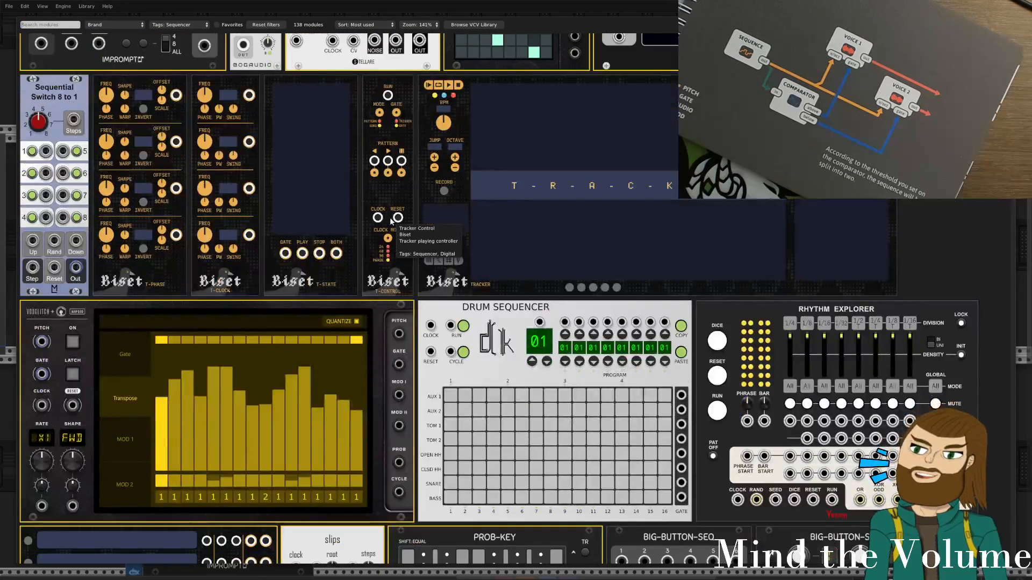
scroll(391, 221, down, 20)
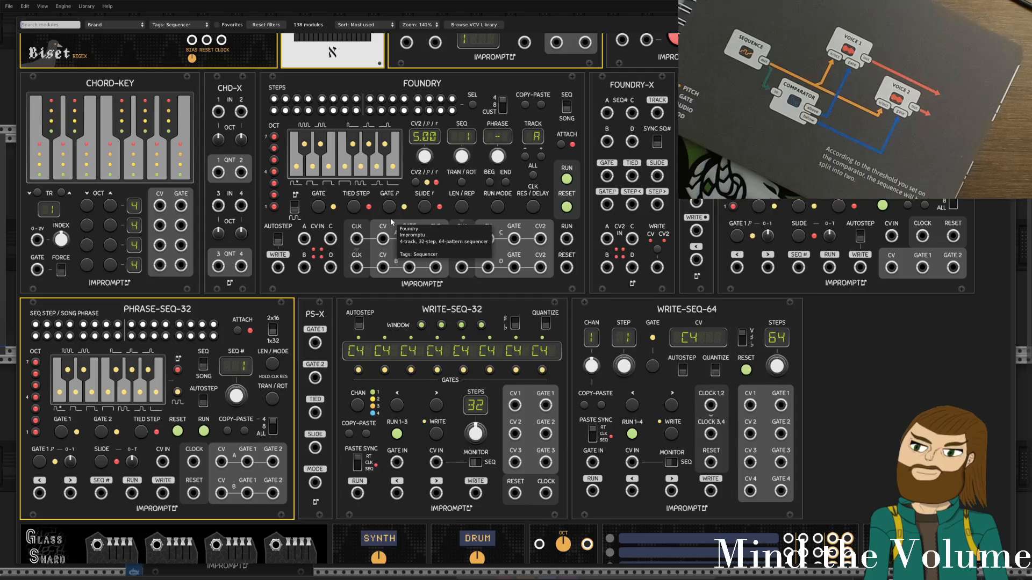
scroll(390, 217, down, 6)
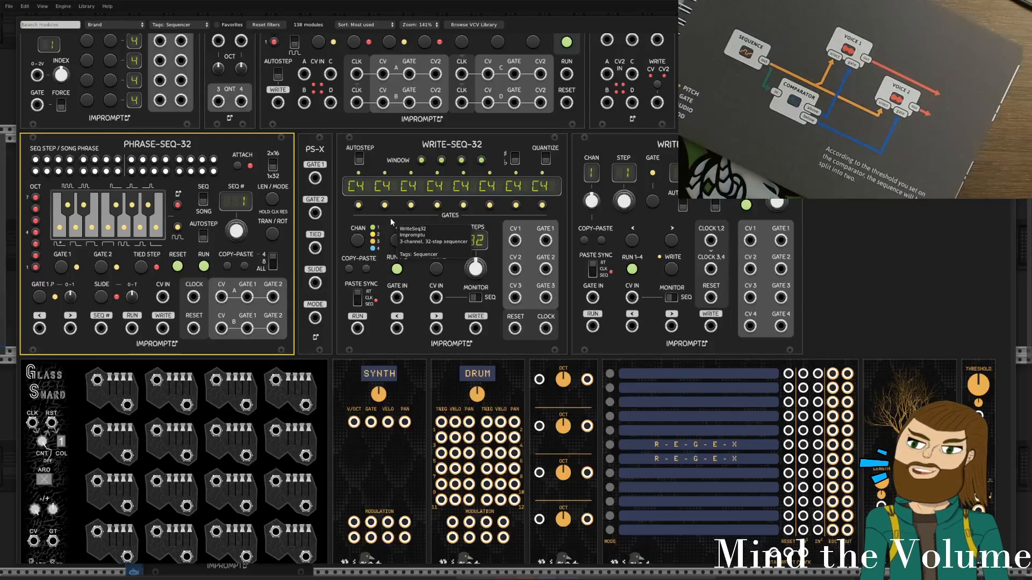
scroll(390, 217, down, 7)
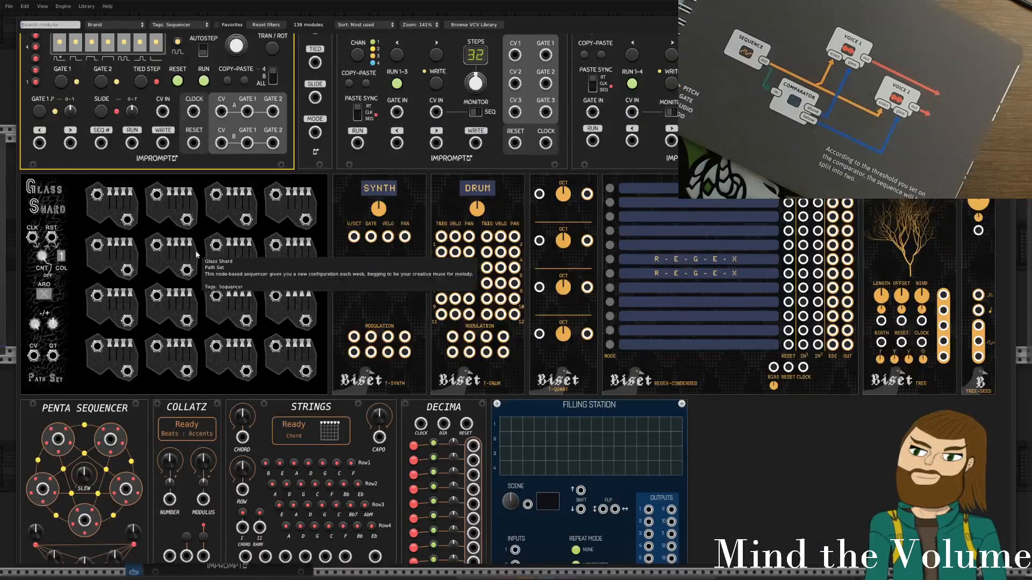
scroll(355, 271, down, 7)
scroll(351, 266, down, 7)
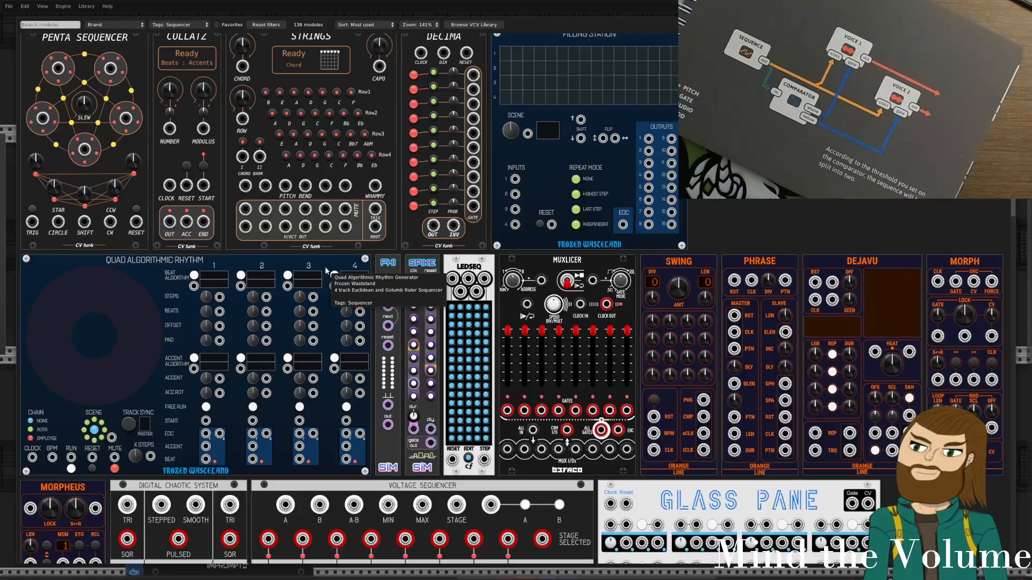
click(473, 261)
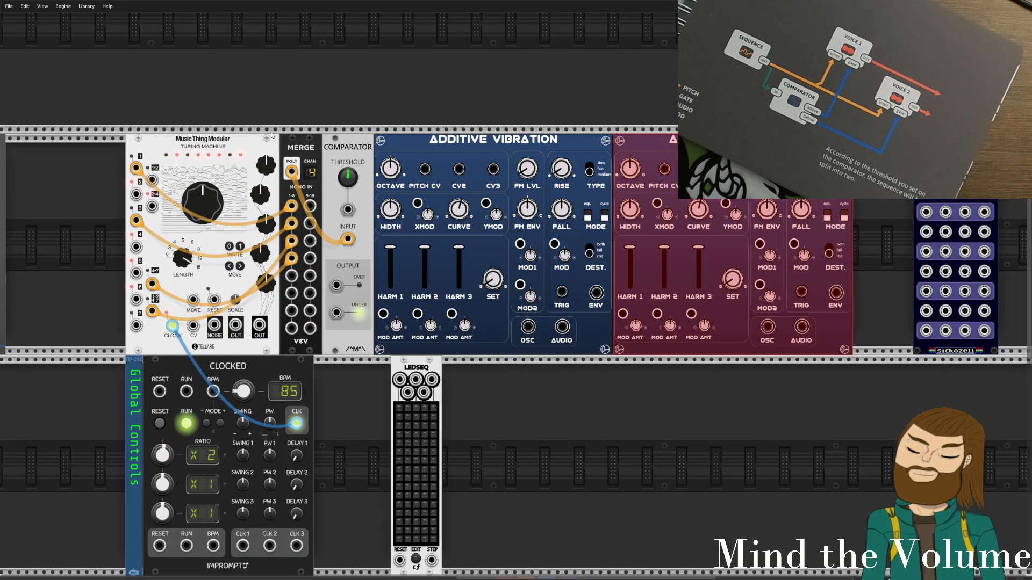
drag(436, 410, 122, 189)
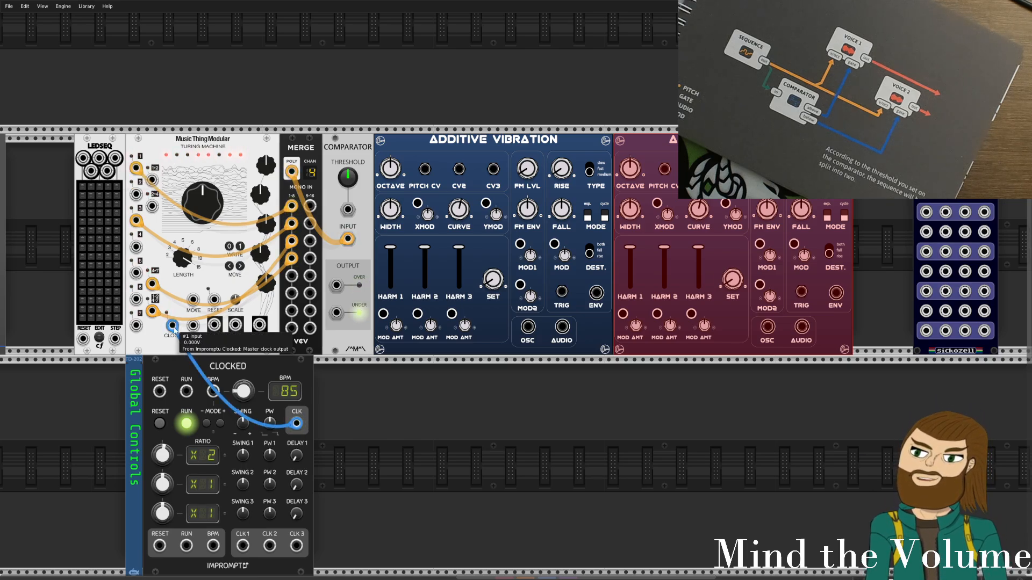
Delete the Turing Machine and MERGE modules, and move LEDSEQ directly beside the Comparator.
click(206, 218)
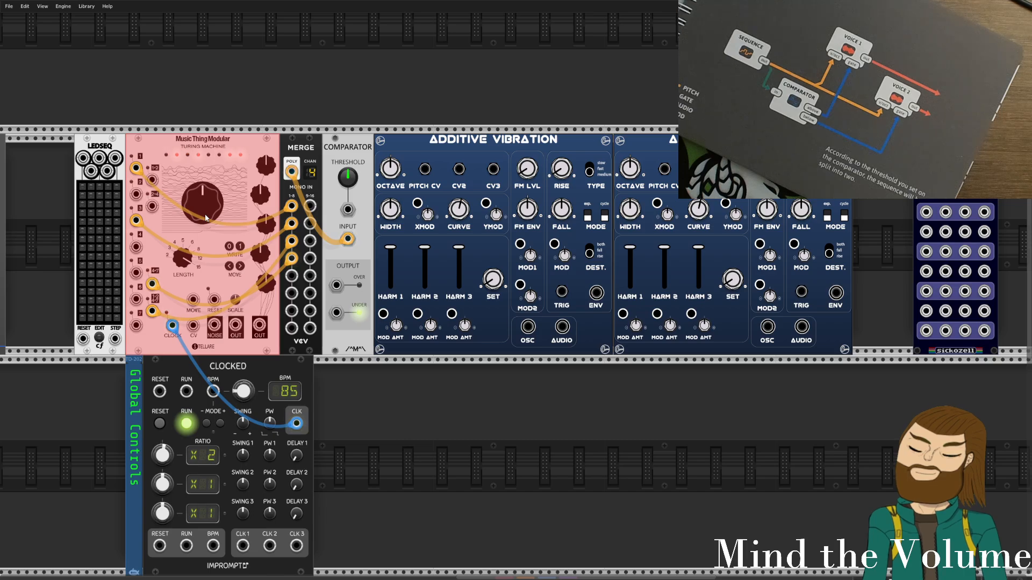
key(Delete)
click(290, 229)
key(Delete)
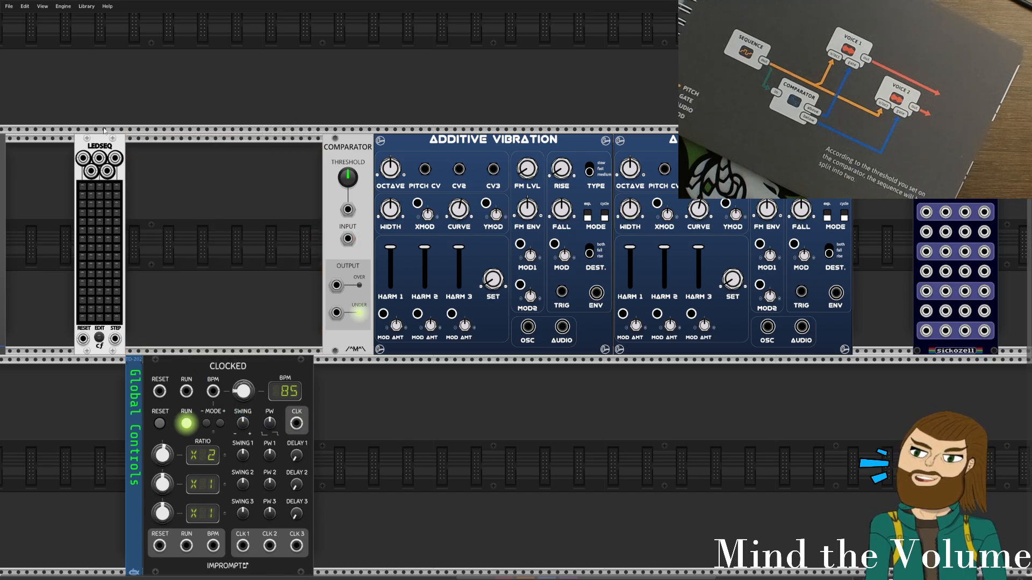
drag(105, 130, 301, 131)
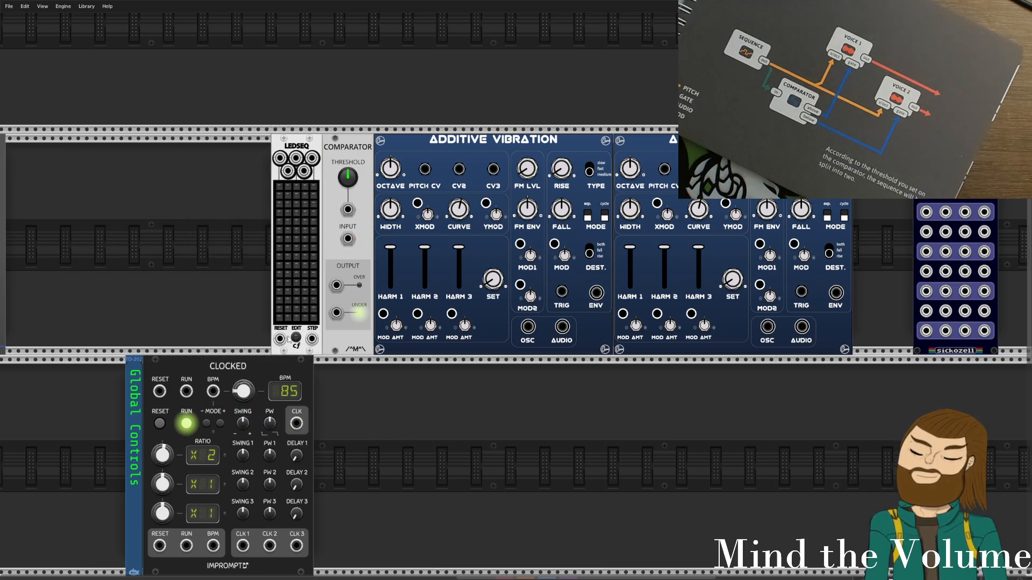
Patch Clocked's CLK output into LEDSEQ's STEP input, and LEDSEQ's second output into the Comparator's threshold CV input.
drag(311, 339, 349, 433)
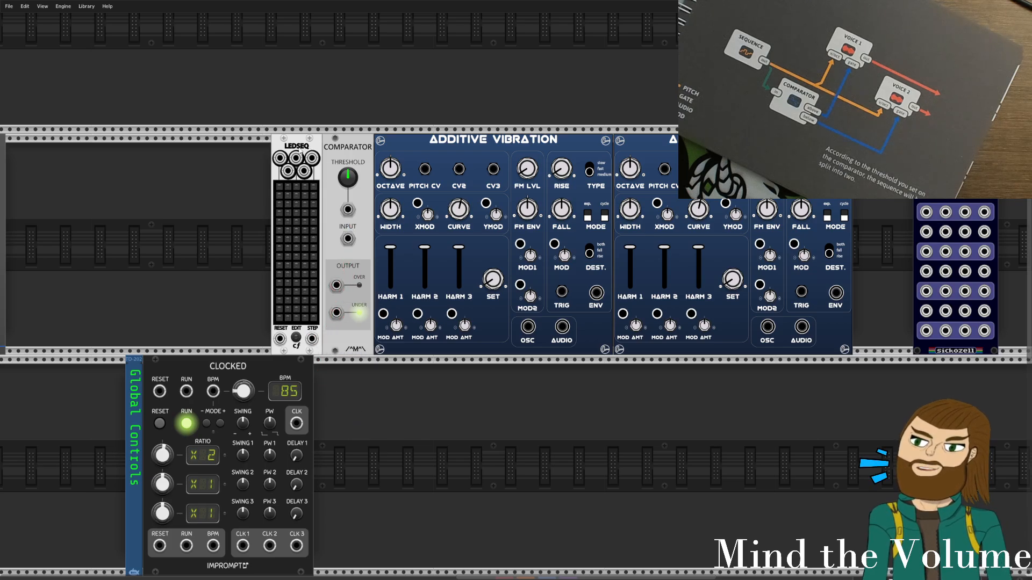
drag(310, 337, 296, 424)
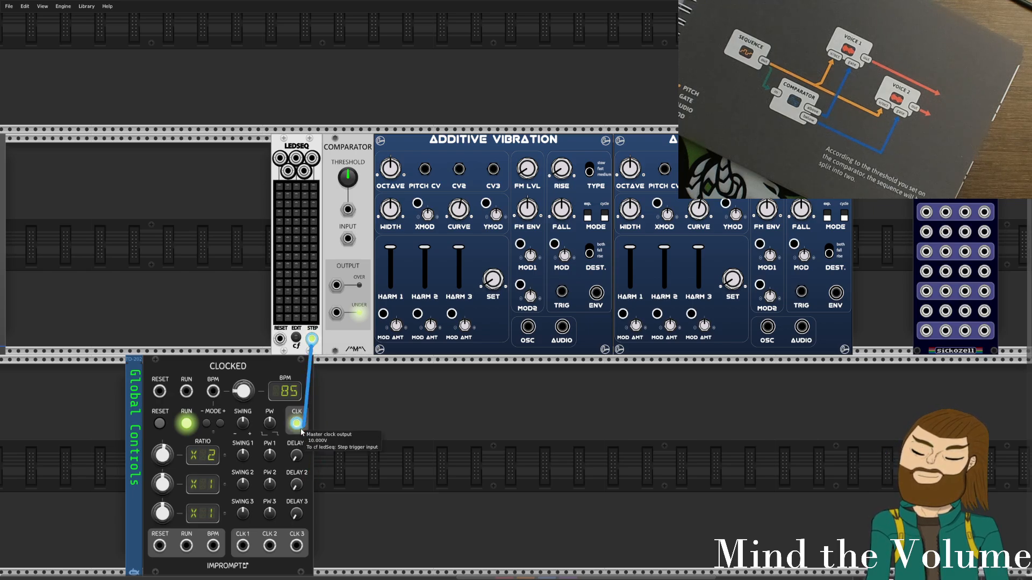
drag(296, 158, 349, 210)
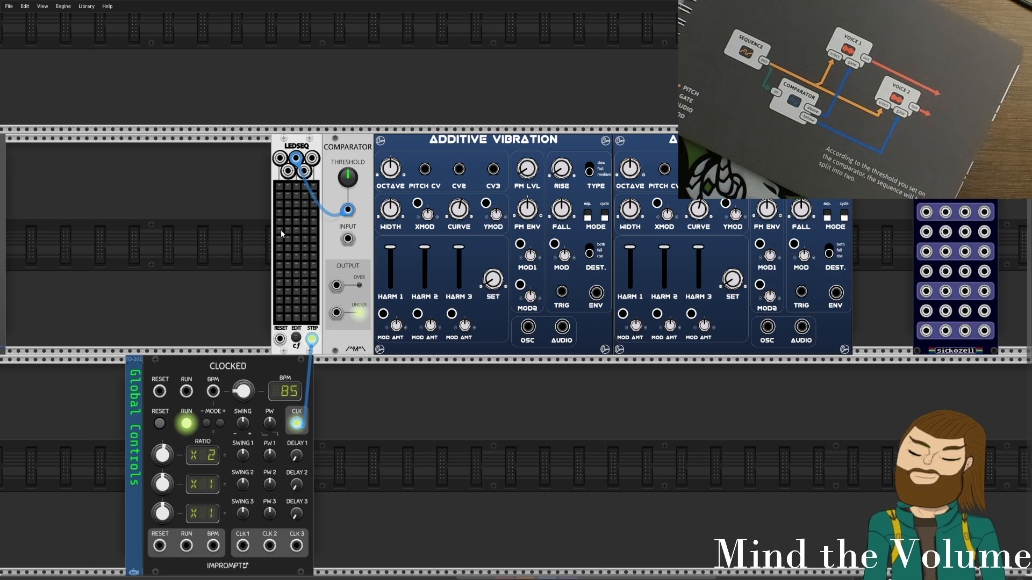
Light several scattered cells across LEDSEQ's grid to program a trigger pattern.
click(279, 248)
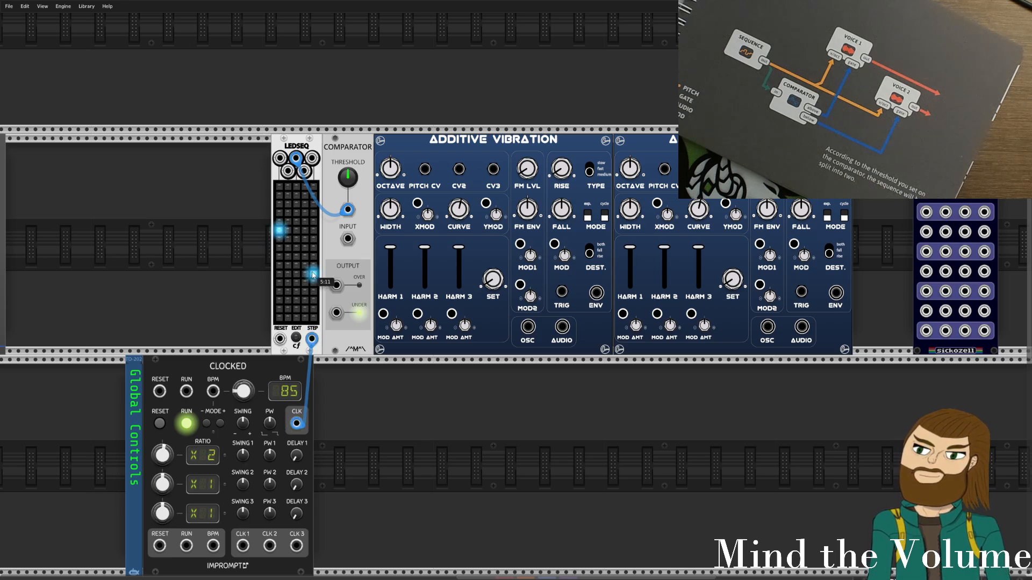
click(298, 291)
click(288, 273)
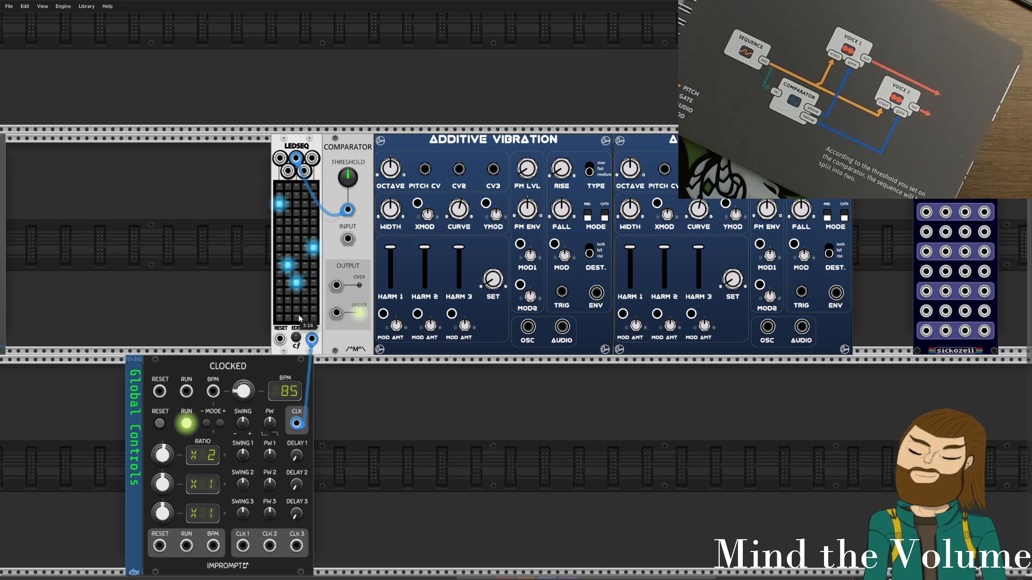
click(297, 308)
click(296, 293)
click(306, 300)
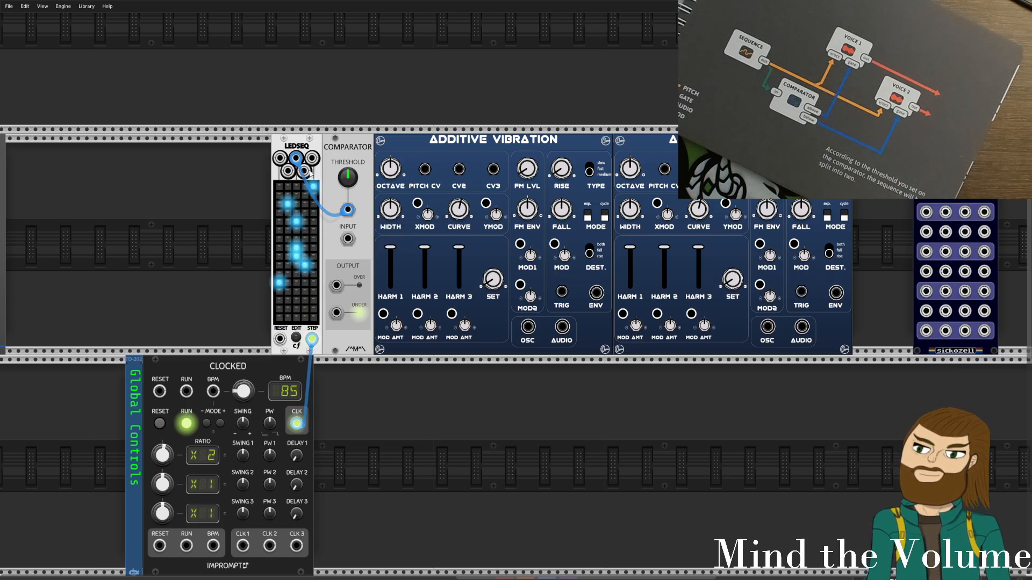
Patch LEDSEQ's fourth and fifth trigger outputs into the Comparator's input, recolour the Comparator cables orange, and lower the threshold.
drag(304, 171, 348, 239)
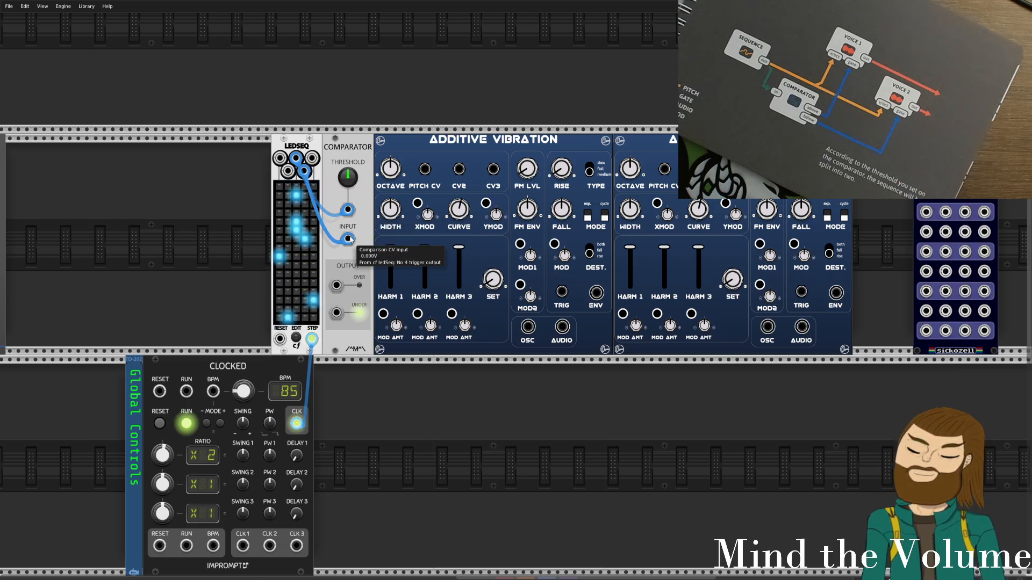
click(350, 239)
click(348, 210)
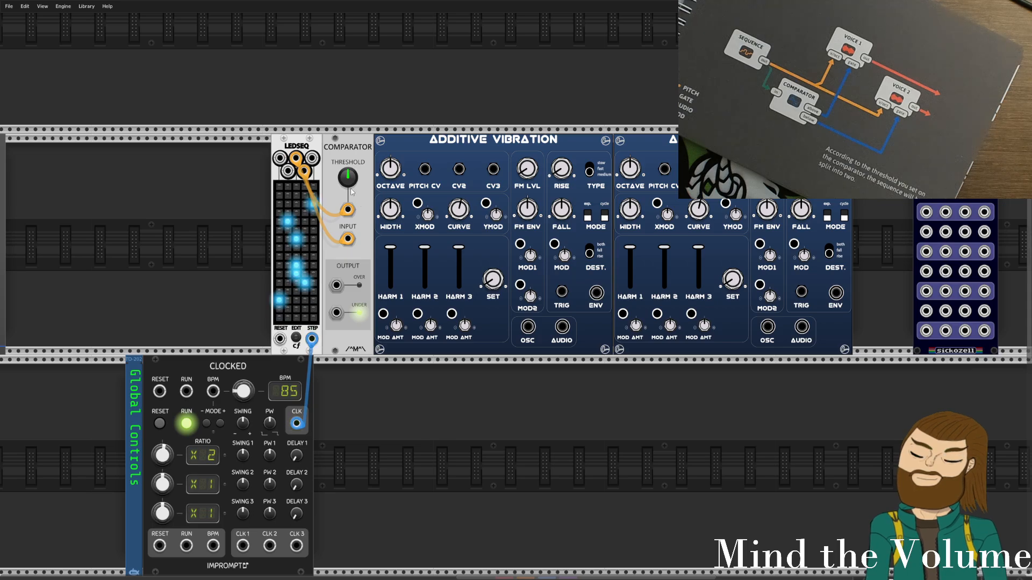
mouse_move(347, 185)
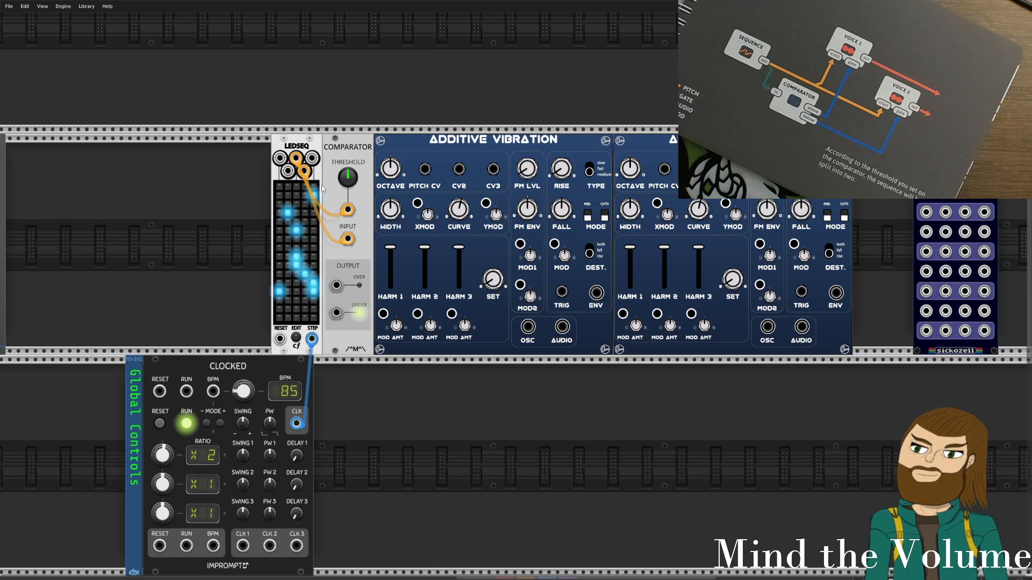
drag(311, 158, 348, 239)
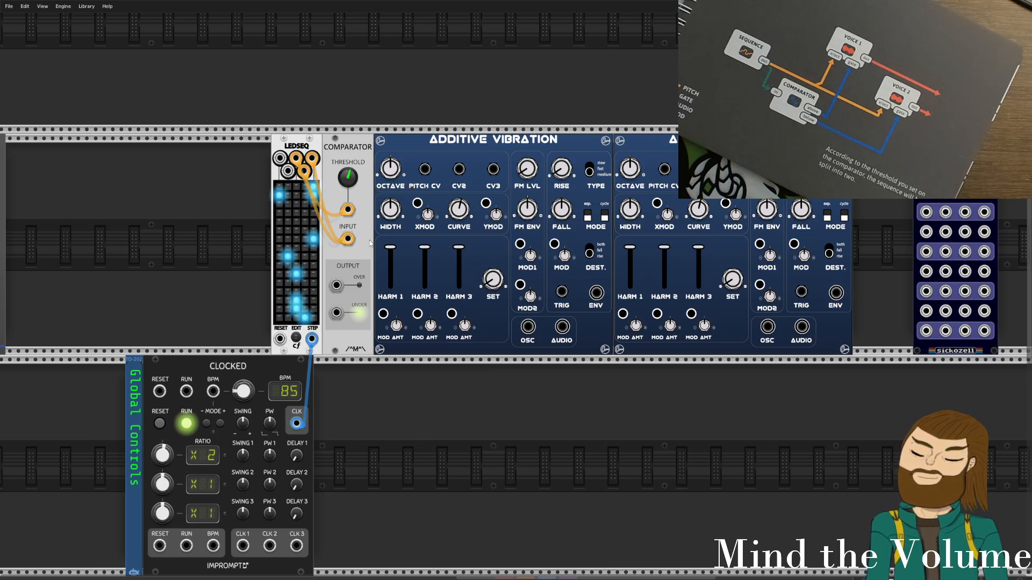
drag(347, 178, 346, 189)
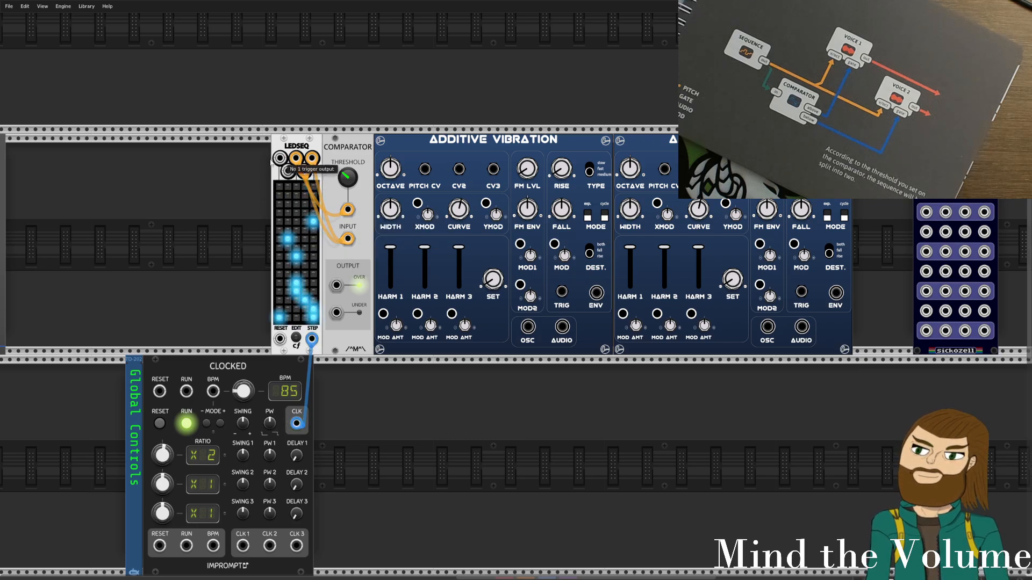
right_click(227, 186)
scroll(206, 200, up, 5)
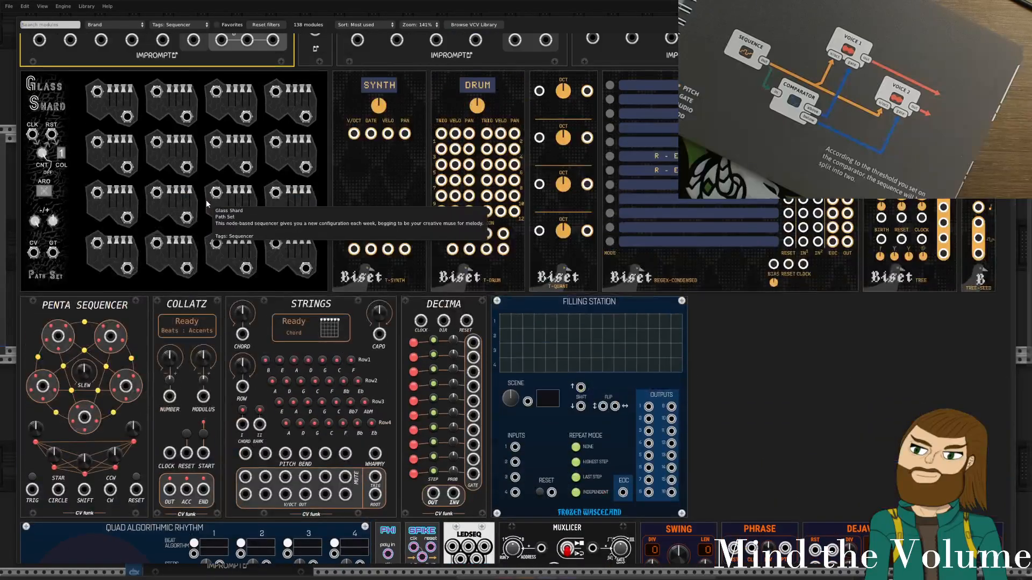
key(Escape)
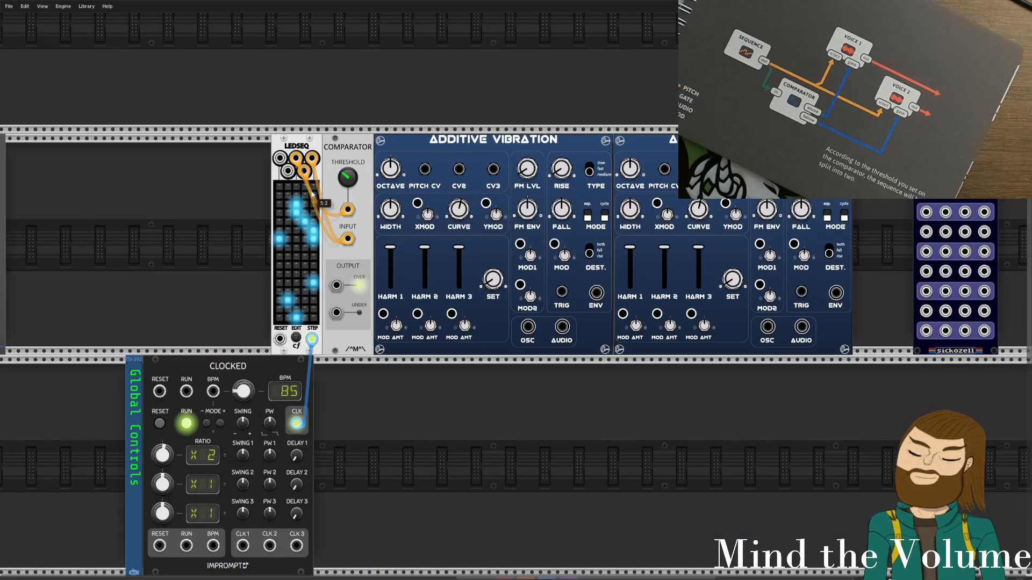
Delete LEDSEQ and add a NoteSeq16 sequencer from the module library in its place beside the Comparator.
drag(221, 168, 298, 171)
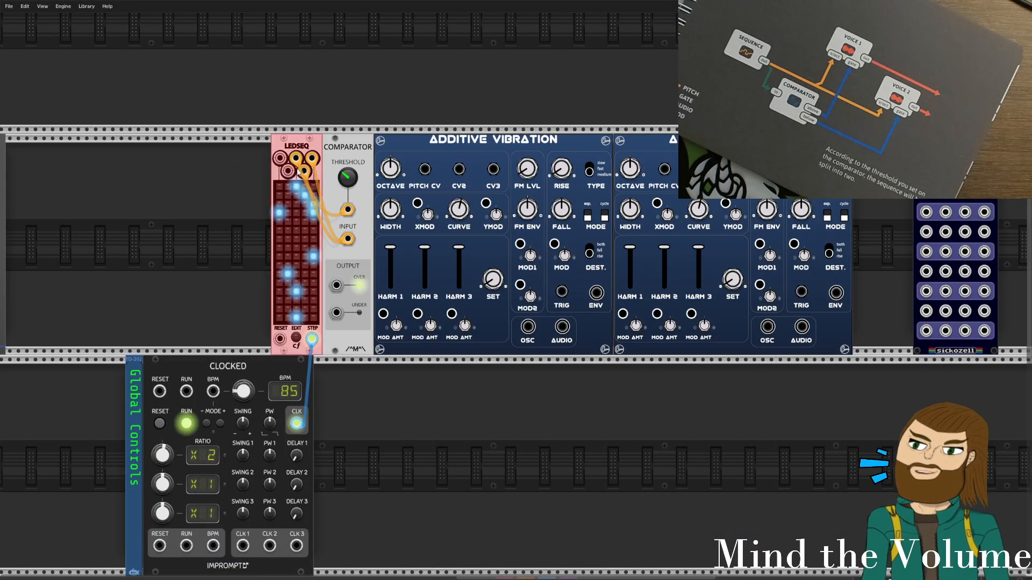
key(Delete)
right_click(274, 178)
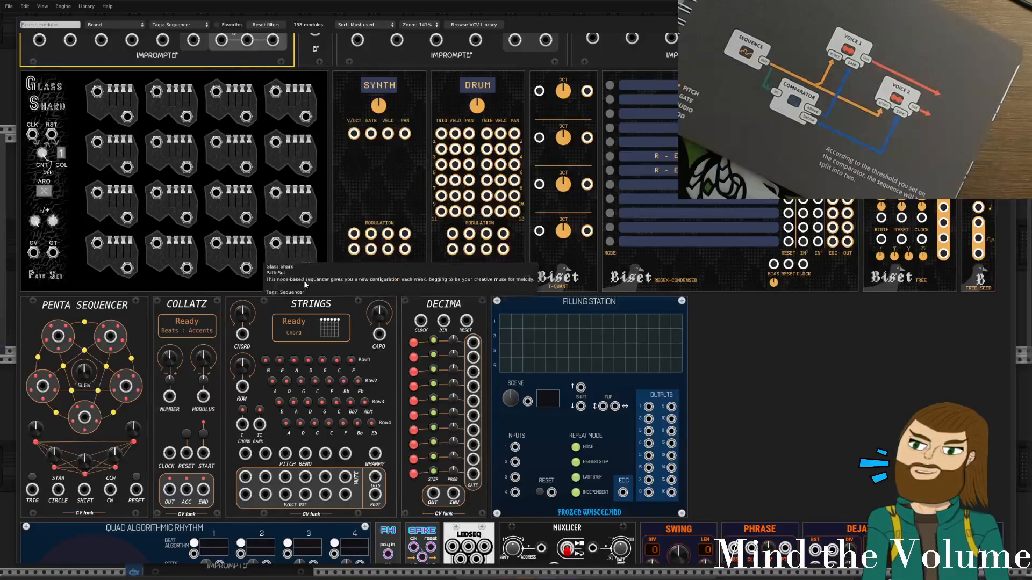
scroll(140, 269, down, 5)
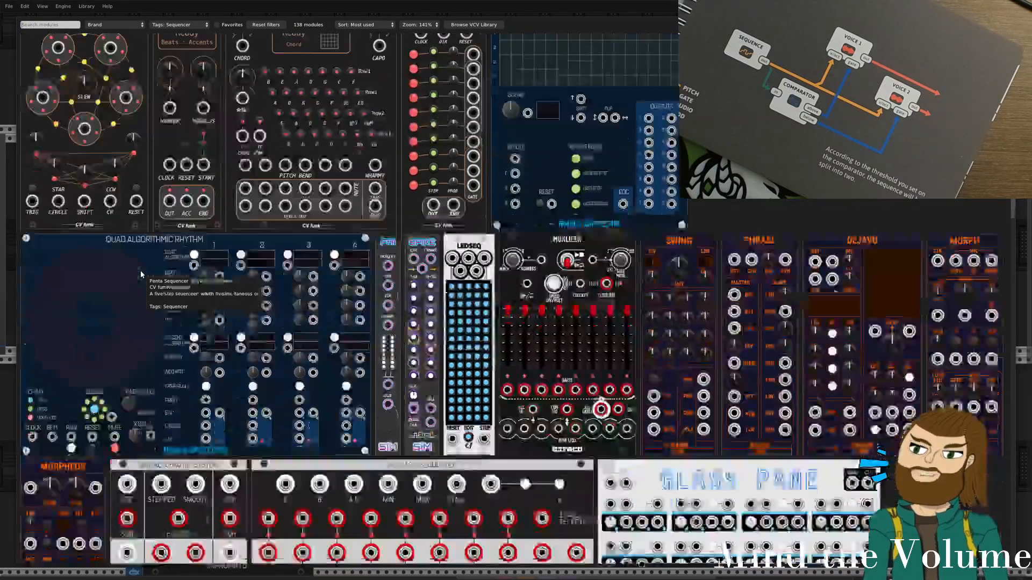
scroll(249, 312, down, 5)
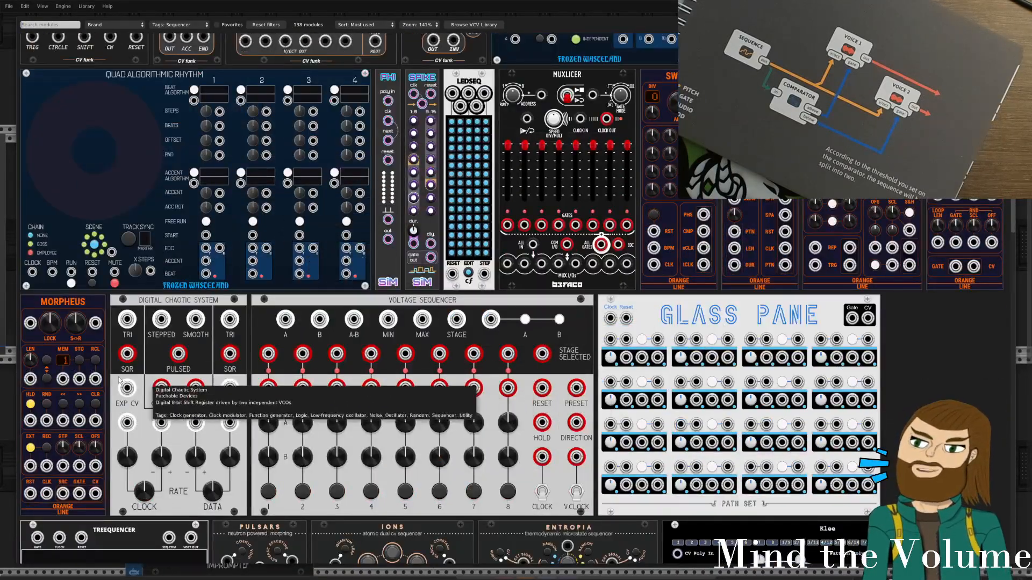
scroll(329, 300, down, 4)
scroll(648, 349, down, 13)
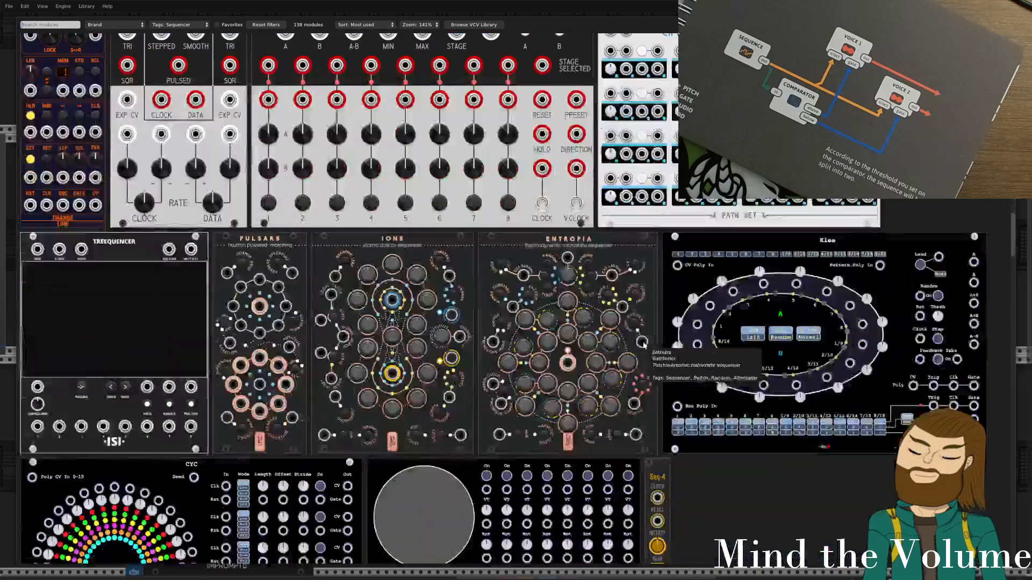
scroll(645, 345, down, 20)
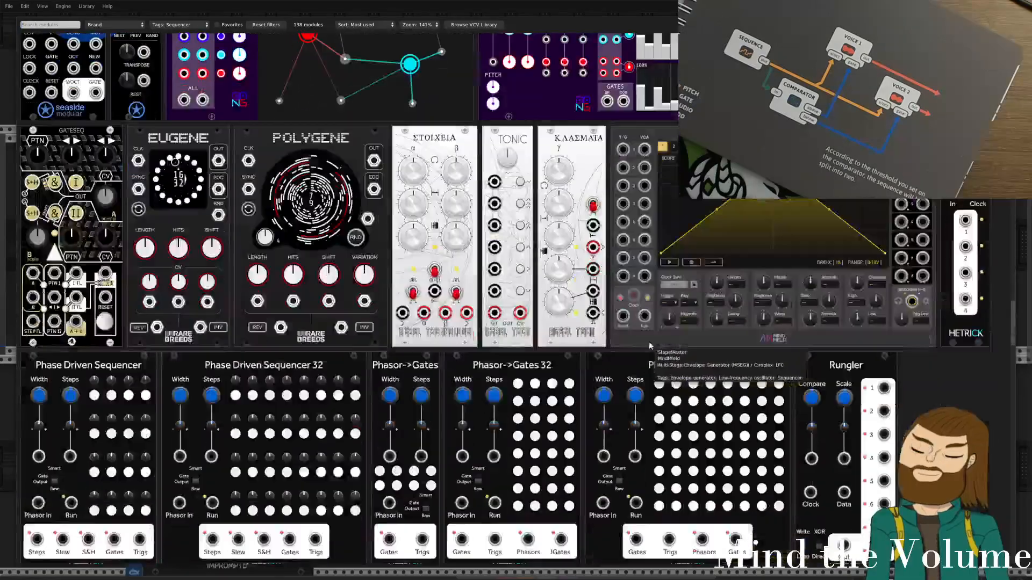
scroll(648, 346, down, 11)
scroll(645, 347, up, 7)
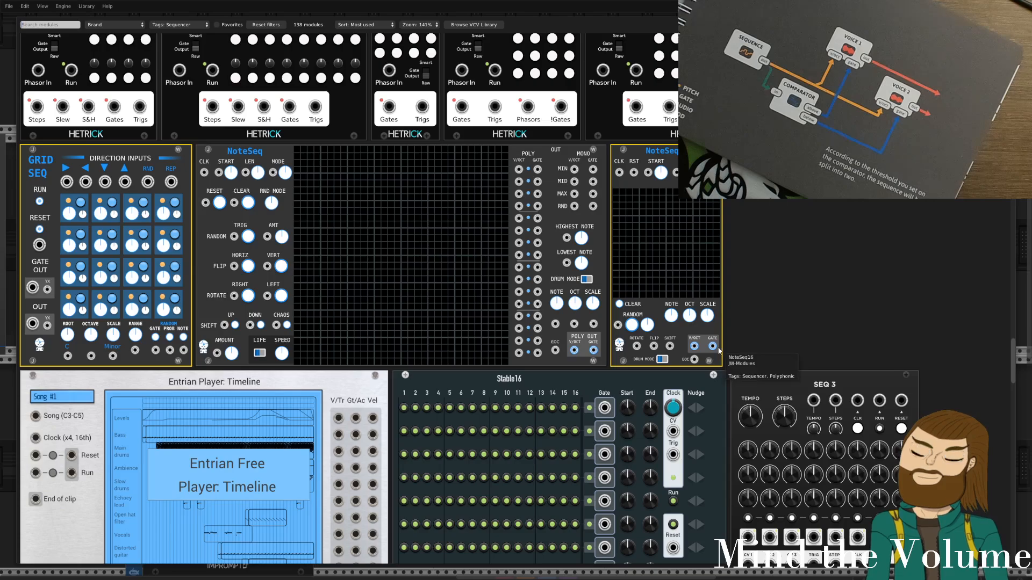
click(663, 152)
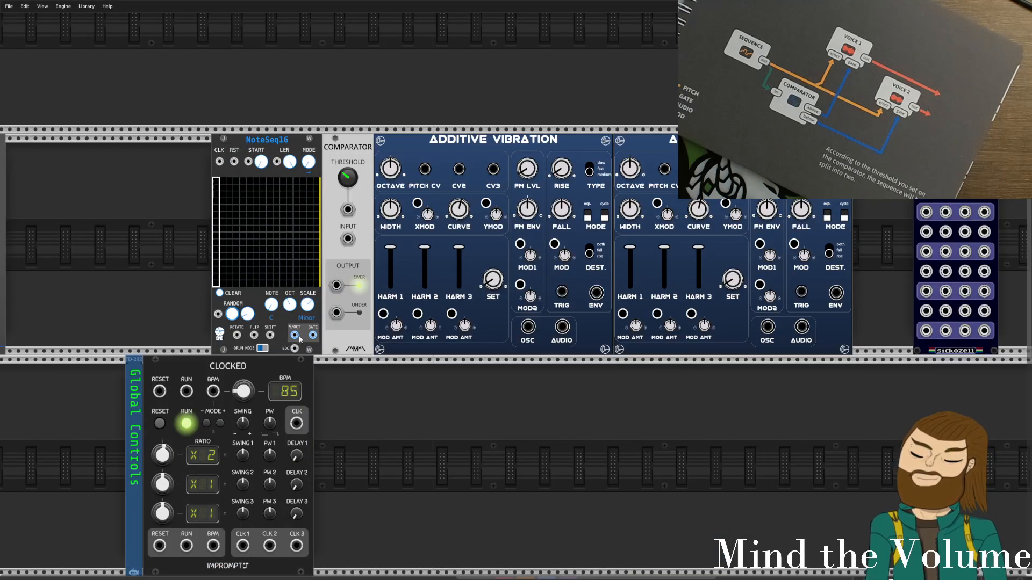
Patch NoteSeq16's GATE output into the Comparator's input, and Clocked's CLK output into NoteSeq16's CLK input.
drag(312, 336, 347, 239)
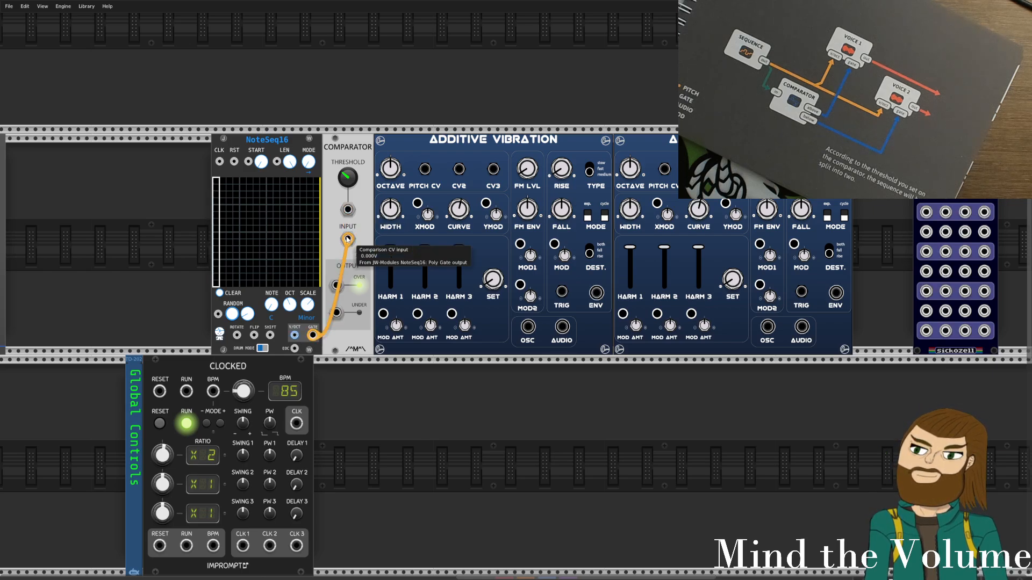
drag(219, 162, 299, 424)
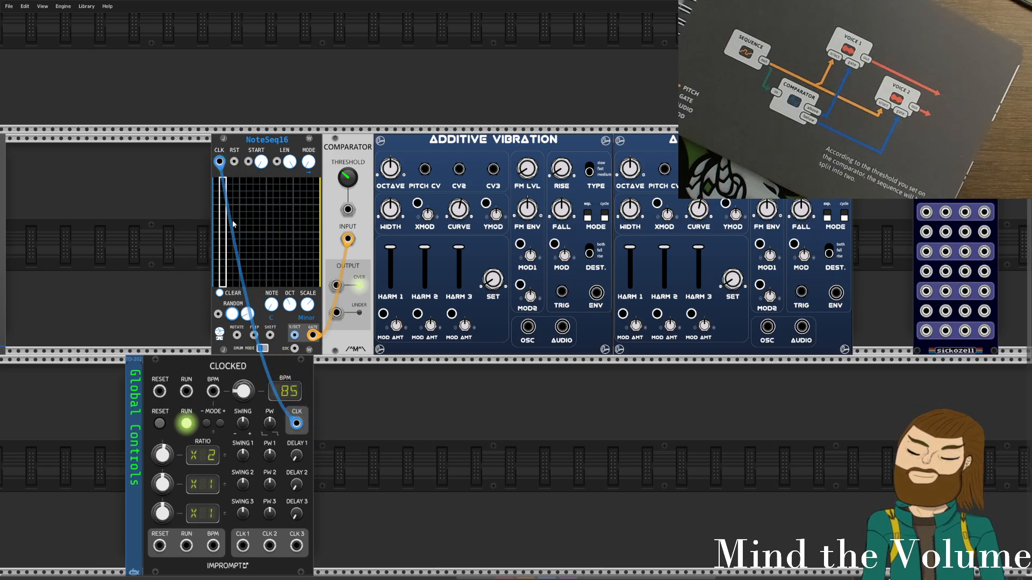
Place eight notes at varied heights across NoteSeq16's grid, and reset the Comparator's threshold to its default.
click(223, 269)
click(229, 257)
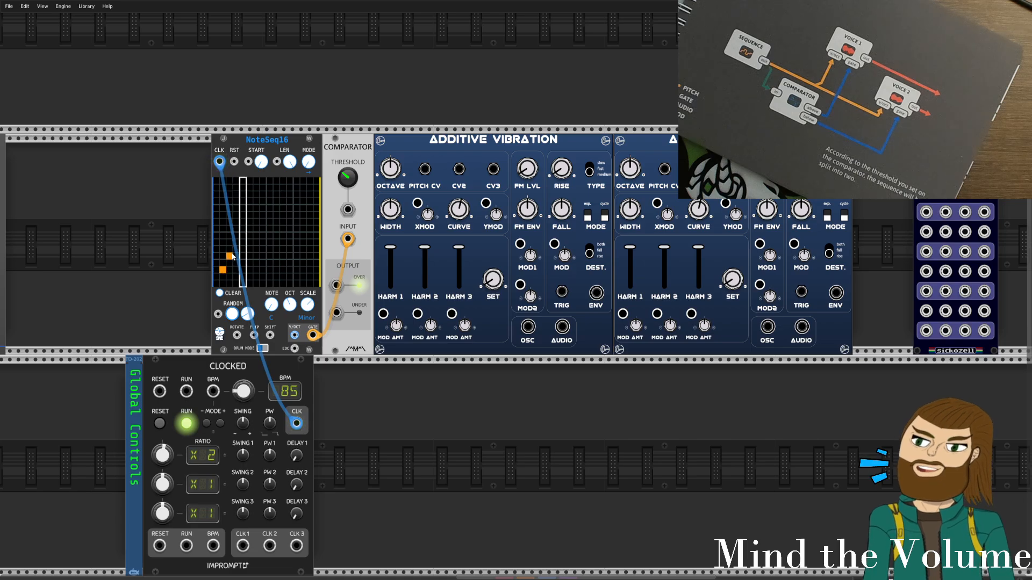
click(256, 222)
click(277, 215)
click(276, 249)
click(296, 188)
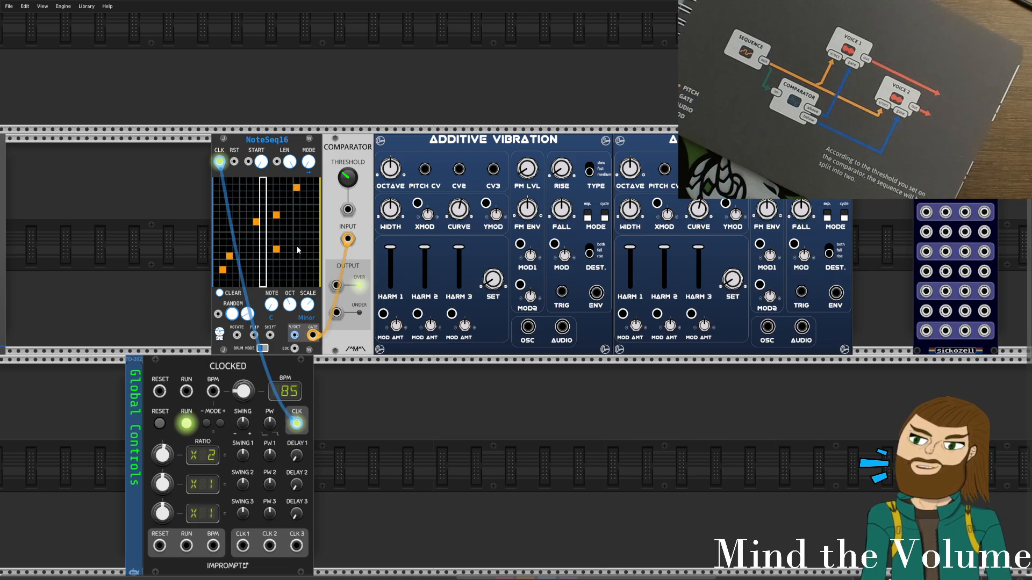
click(296, 249)
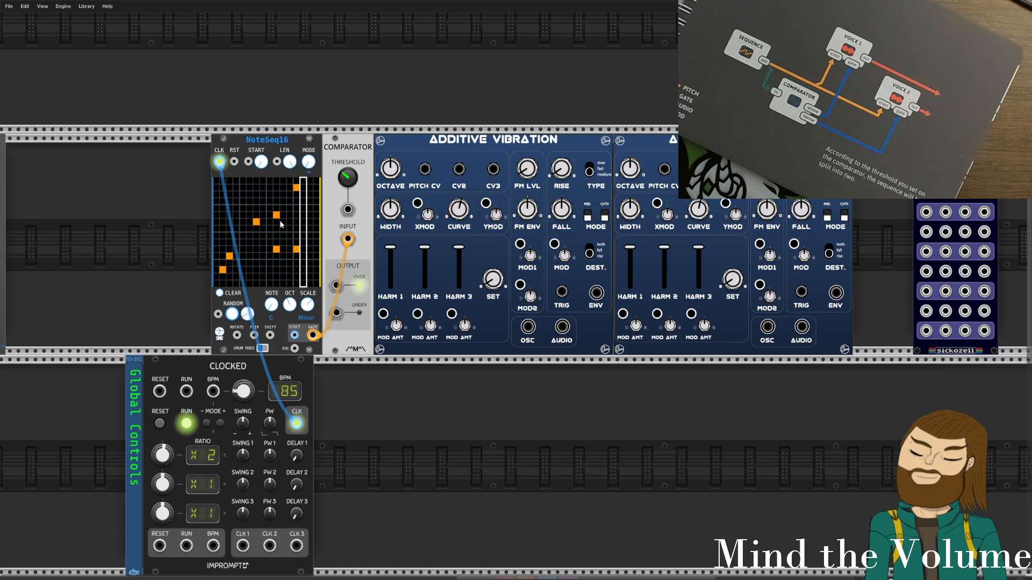
click(316, 215)
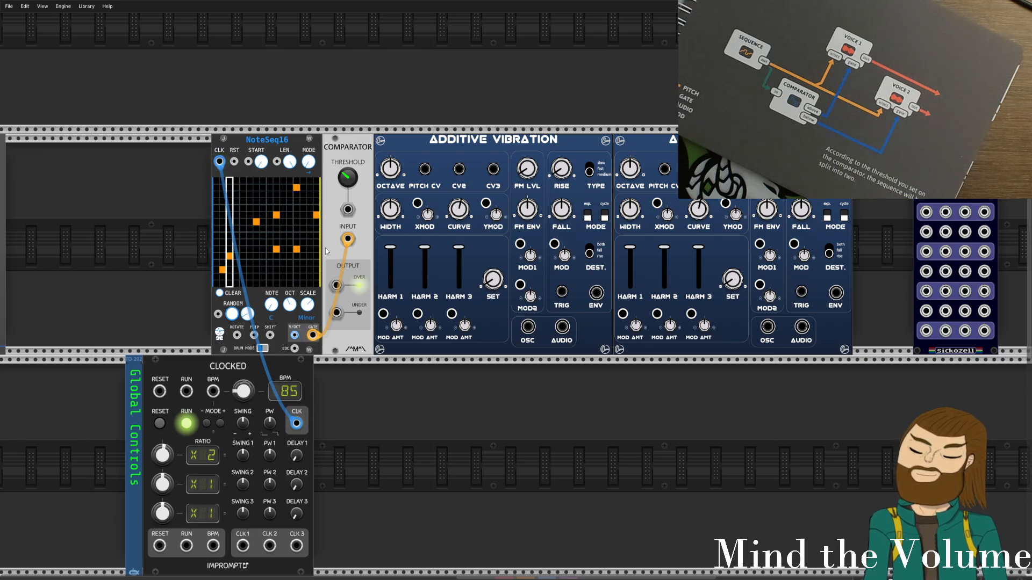
double_click(341, 183)
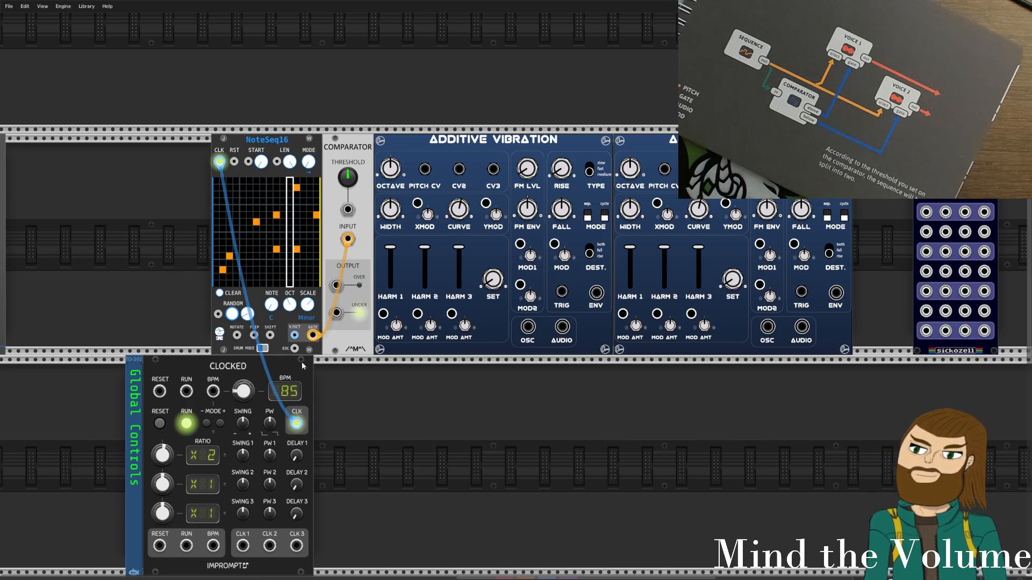
Patch NoteSeq16's V/OCT output into the PITCH CV inputs of both Additive Vibration voices with orange cables.
drag(295, 335, 394, 340)
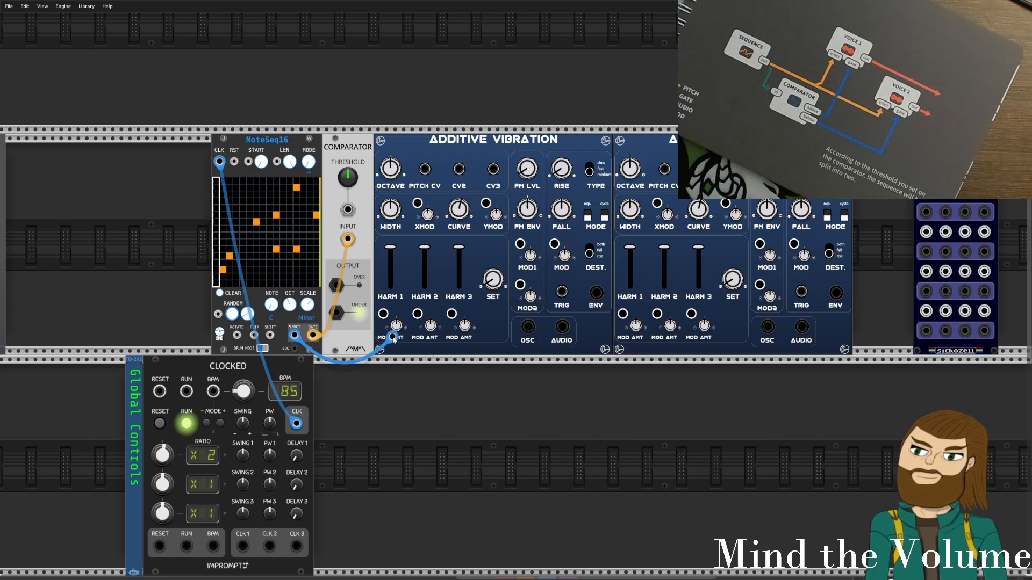
drag(393, 337, 430, 173)
key(2)
drag(295, 336, 665, 169)
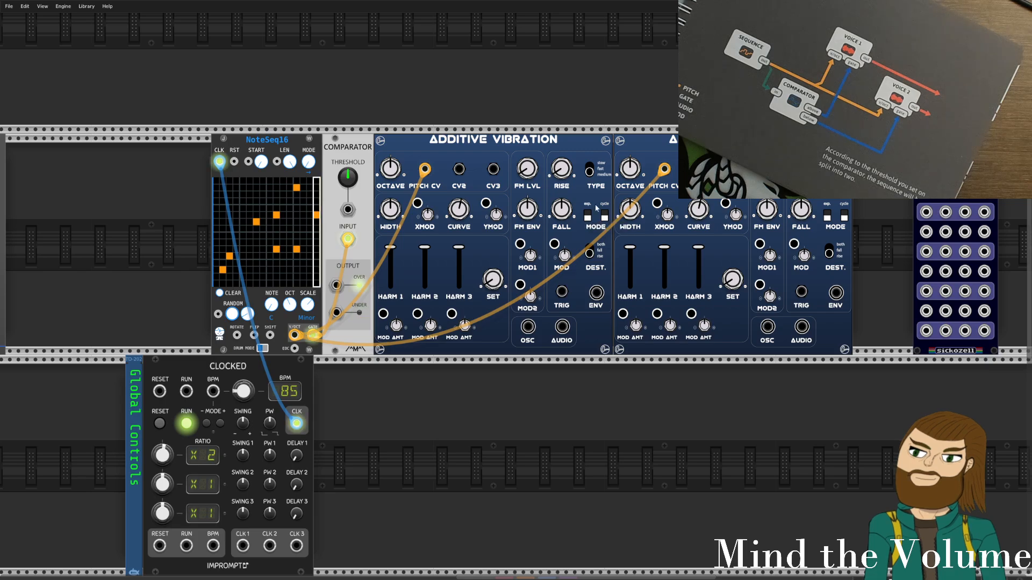
Patch the AUDIO outputs of the first and second Additive Vibration into the left inputs of MixMaster channels 1 and 2.
scroll(570, 263, down, 3)
scroll(569, 259, down, 2)
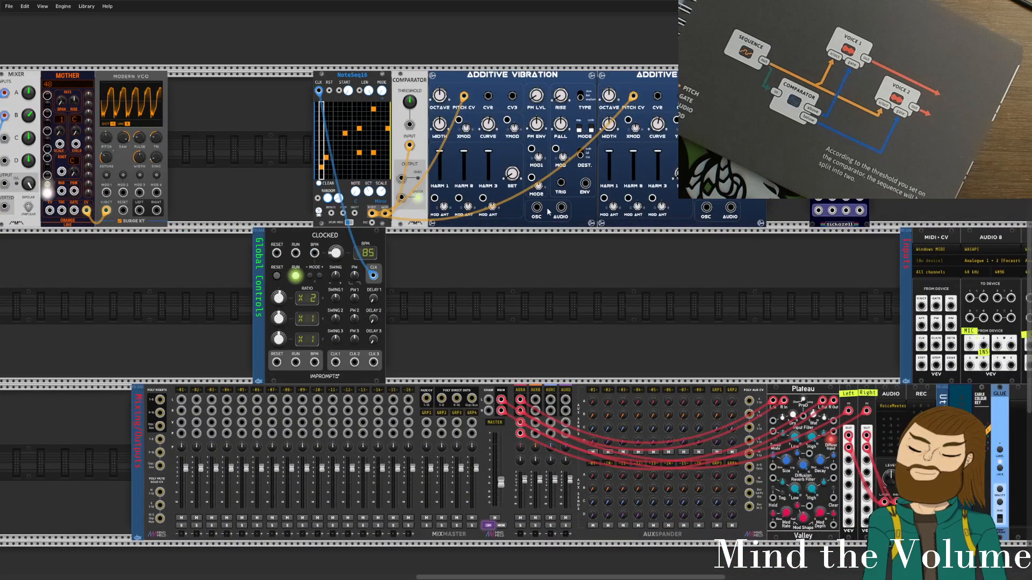
drag(560, 208, 181, 399)
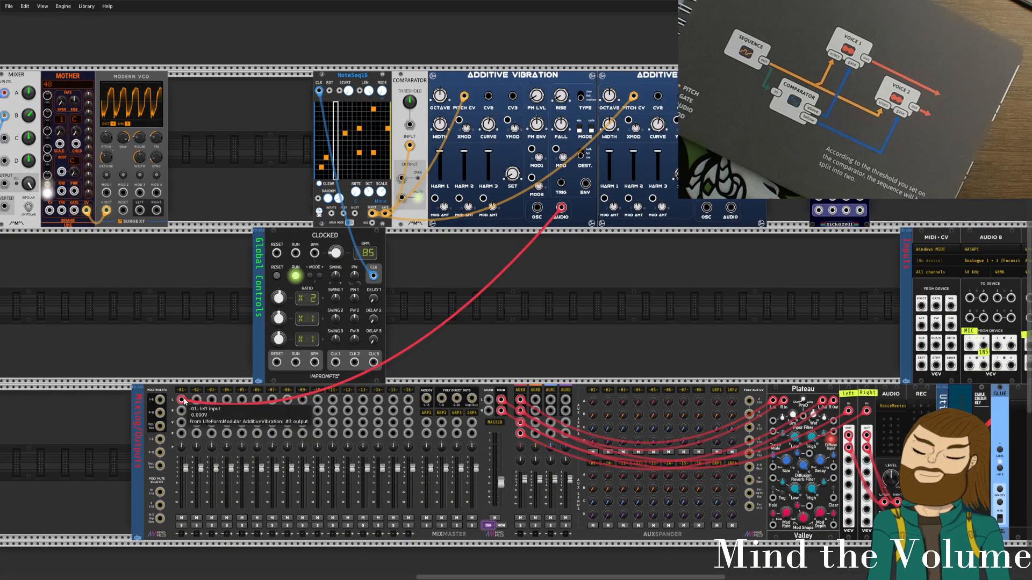
drag(730, 209, 196, 399)
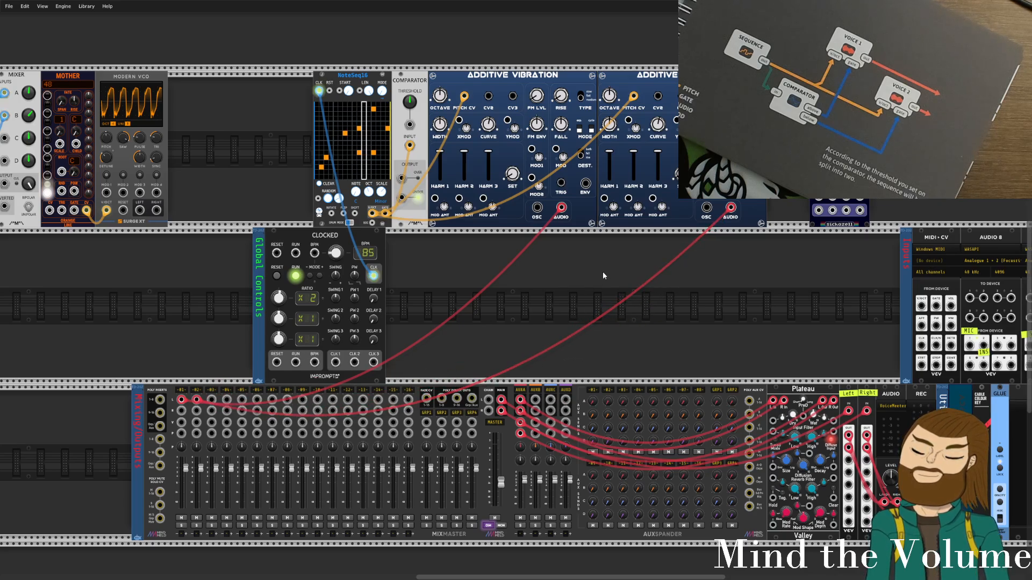
Patch the Comparator's OVER output into the first Additive Vibration's TRIG and UNDER into the second's TRIG with blue cables.
scroll(504, 320, up, 2)
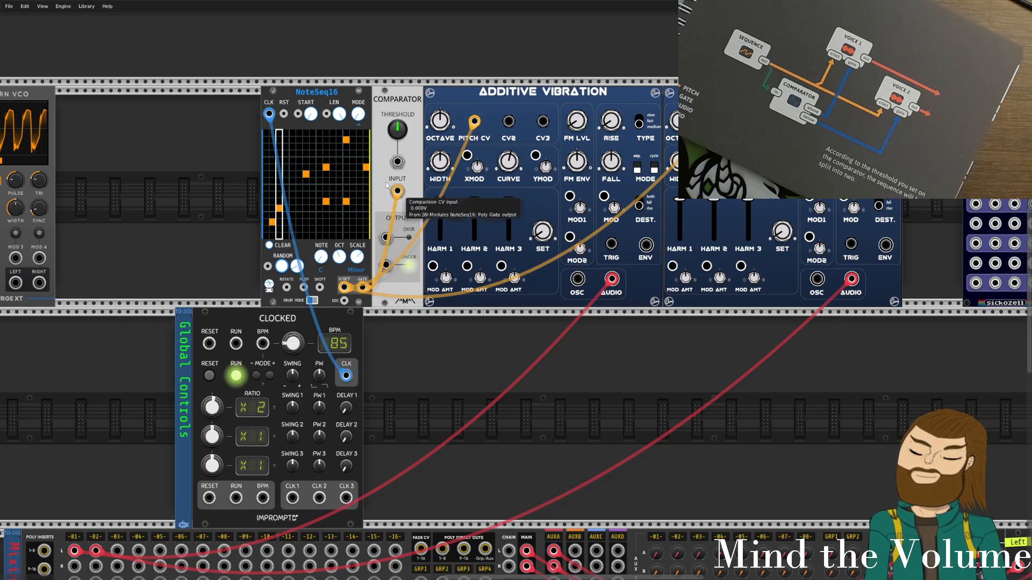
drag(386, 238, 428, 282)
key(c)
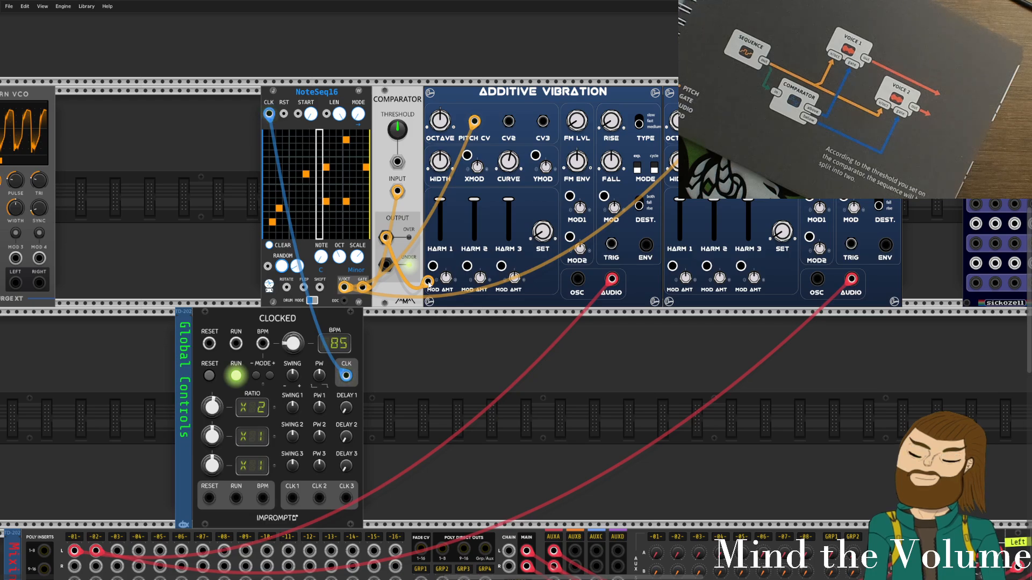
drag(429, 283, 611, 244)
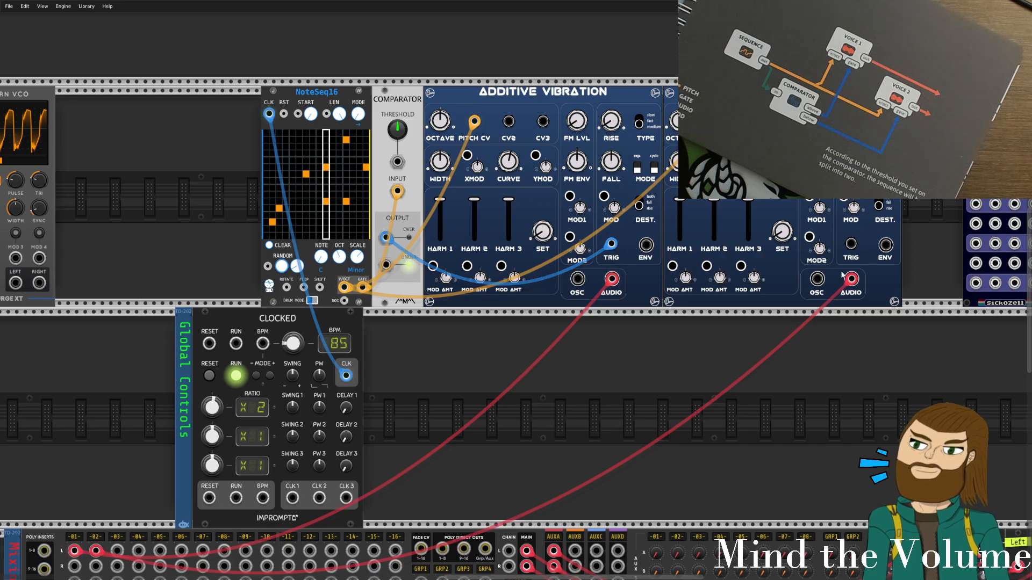
drag(851, 243, 386, 265)
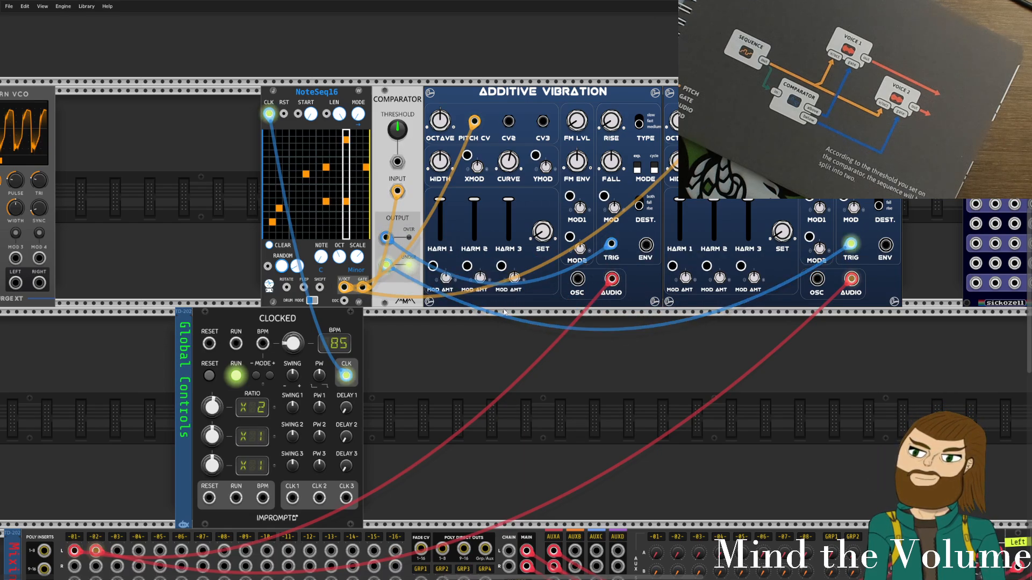
drag(519, 368, 631, 287)
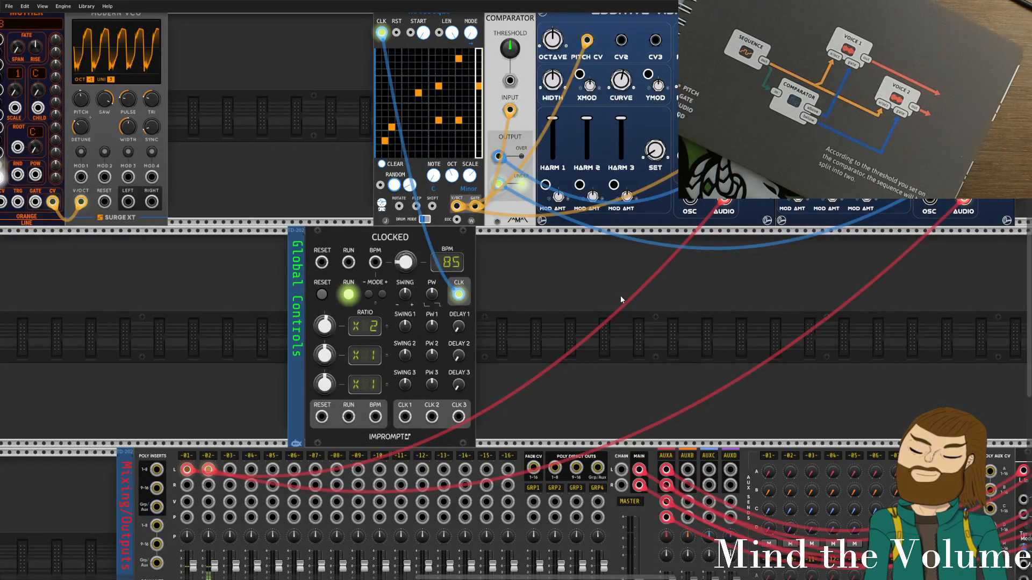
Raise MixMaster's master fader slightly and set NoteSeq16 to 3 polyphony channels.
scroll(619, 305, down, 3)
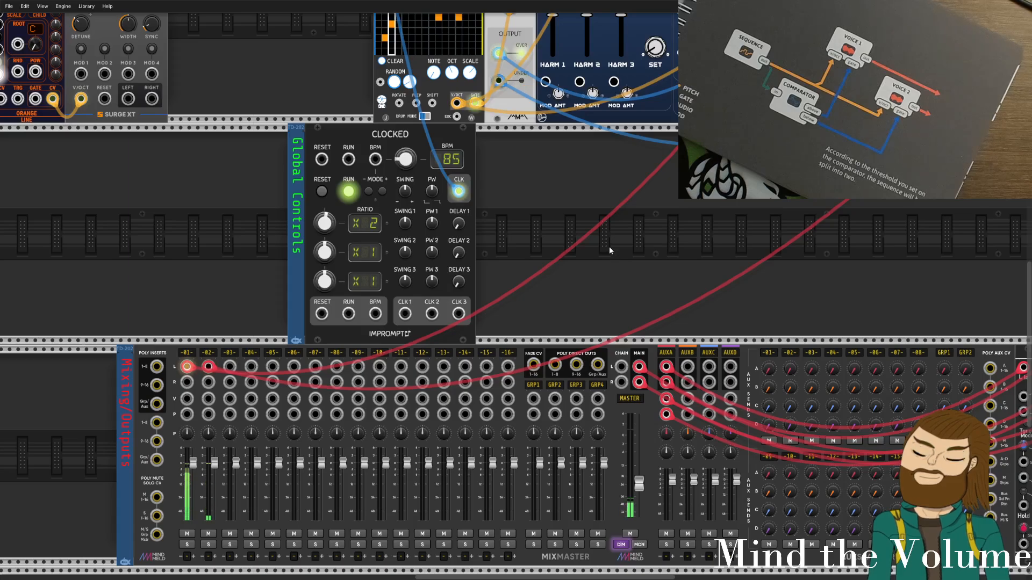
drag(644, 468, 644, 461)
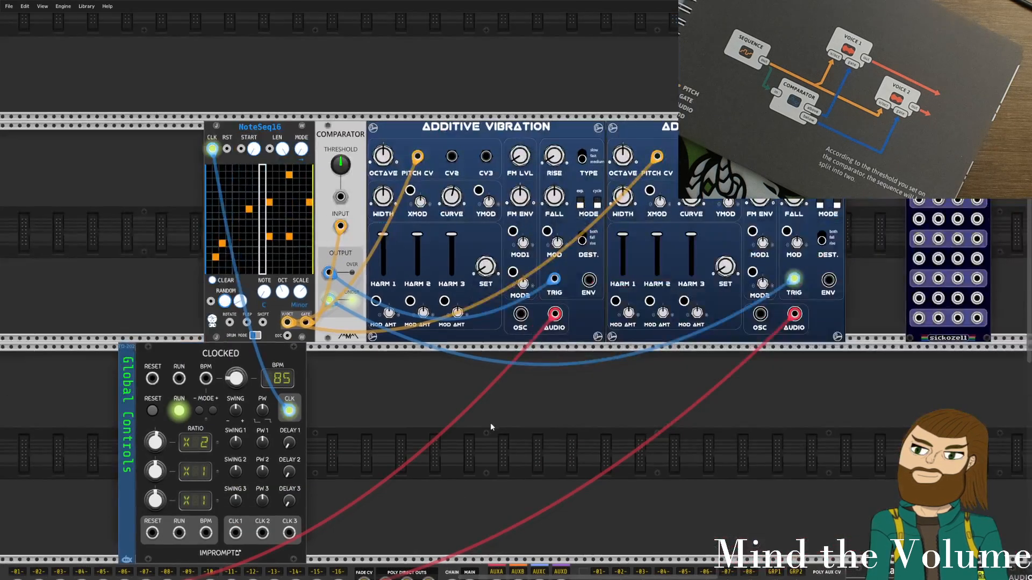
mouse_move(383, 156)
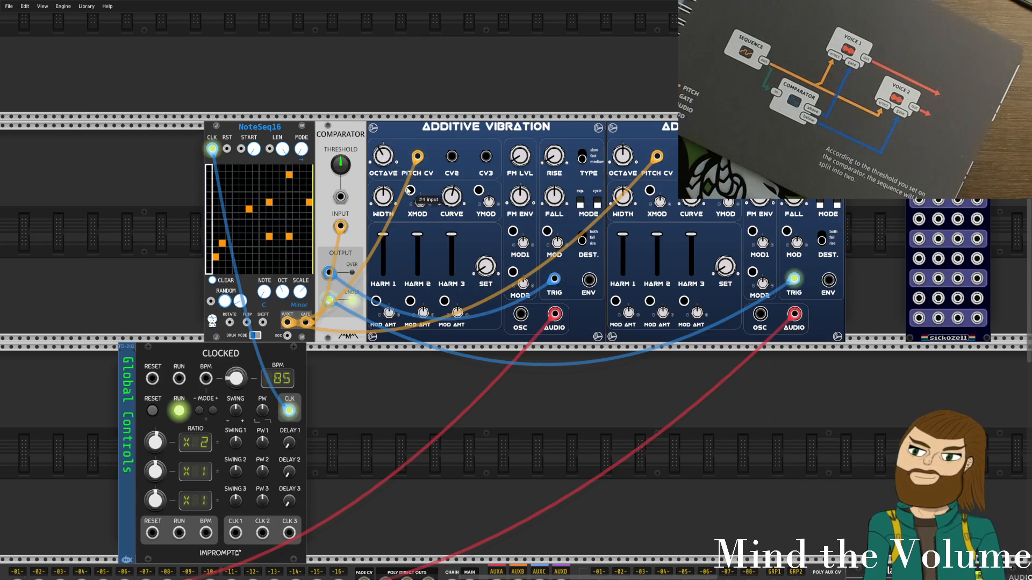
mouse_move(417, 156)
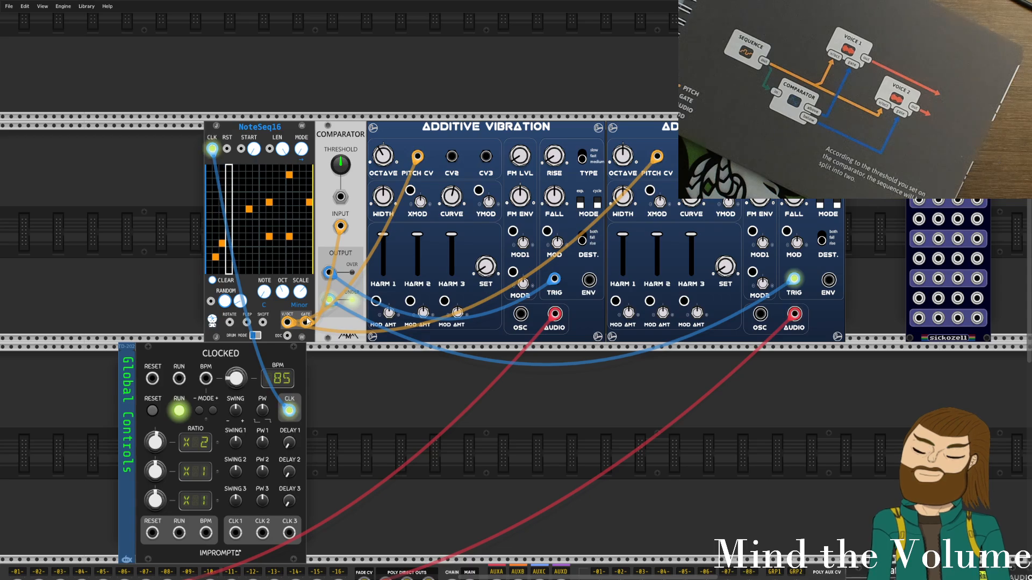
right_click(285, 308)
mouse_move(331, 415)
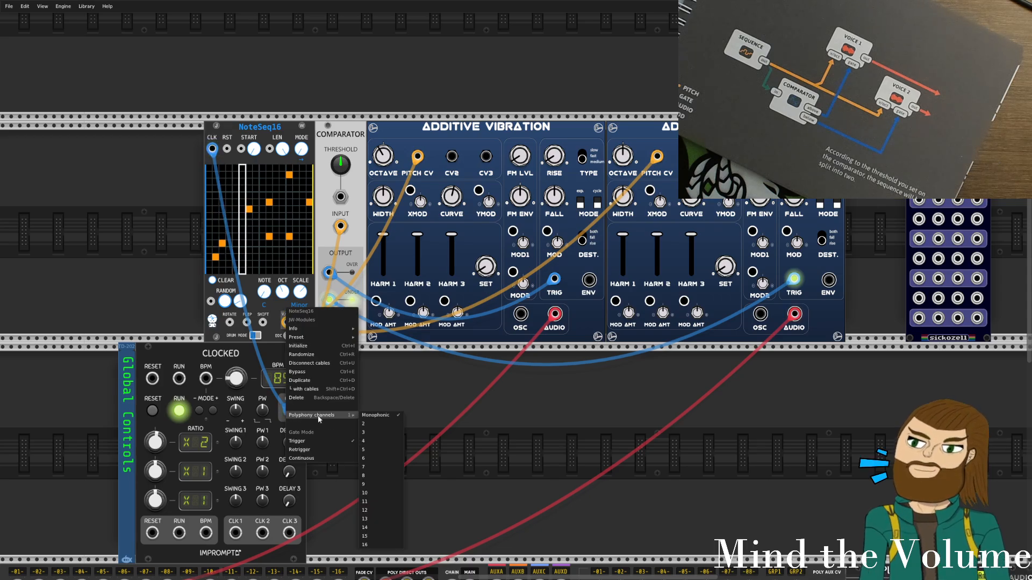
click(382, 433)
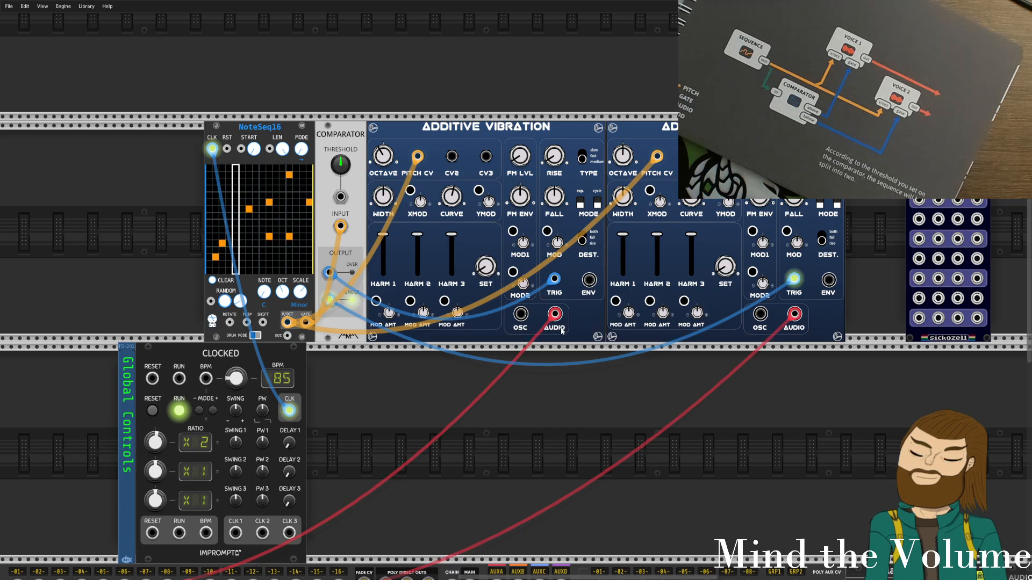
Add more notes across NoteSeq16's grid, including stacked notes and a low rising run, and set Clocked's tempo to 120 BPM.
scroll(553, 311, down, 5)
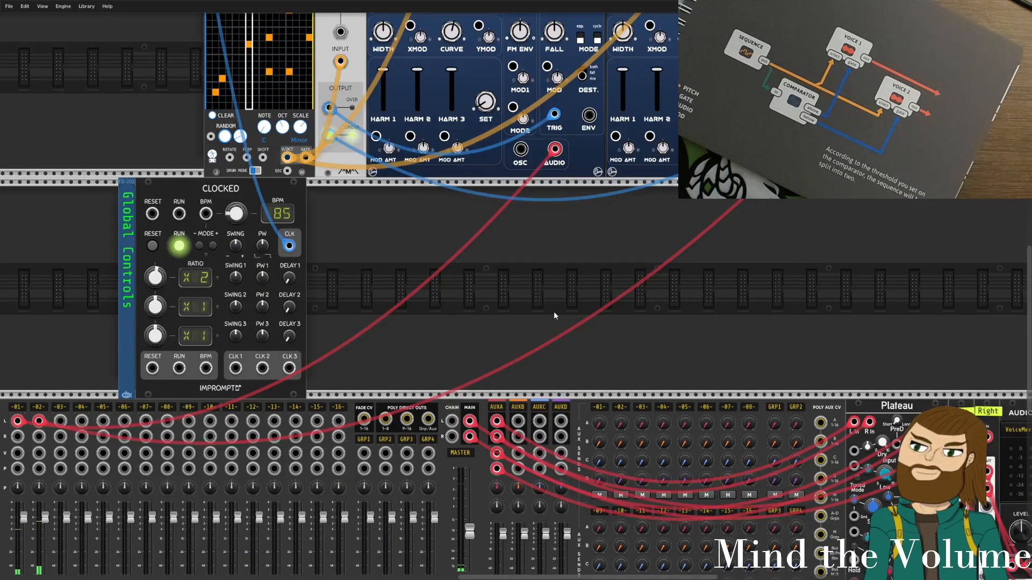
scroll(553, 312, up, 4)
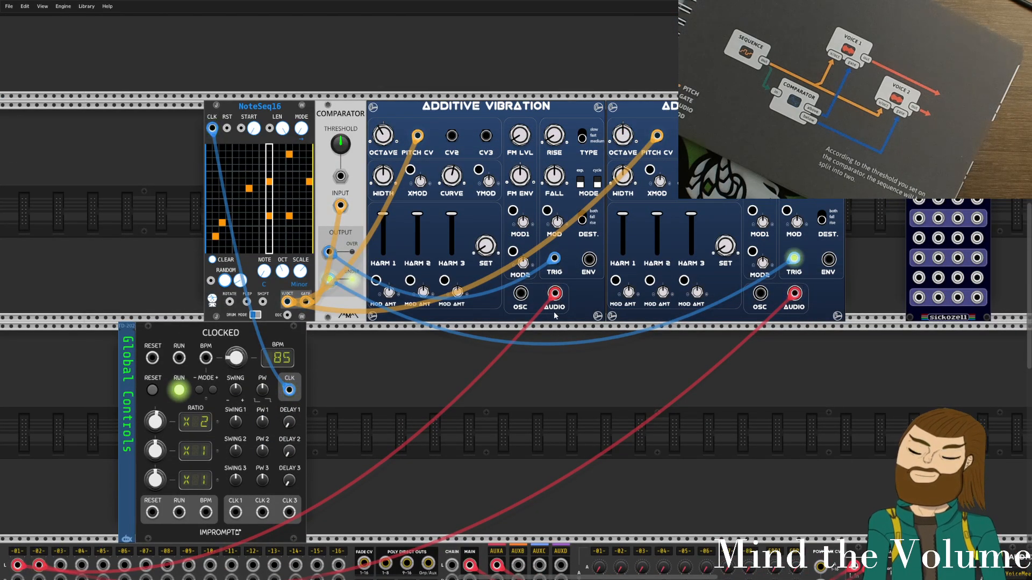
scroll(555, 315, down, 4)
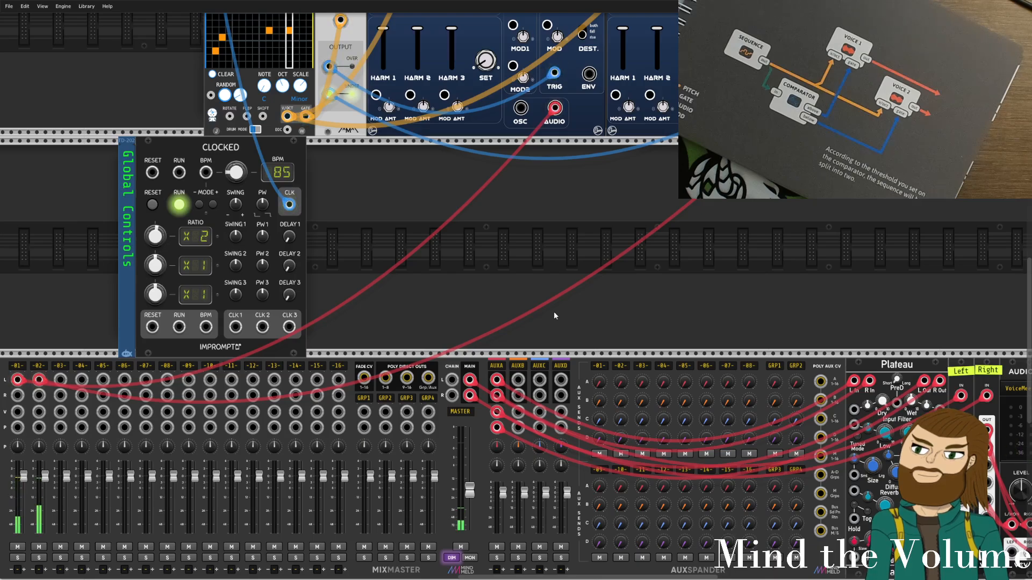
scroll(554, 315, up, 3)
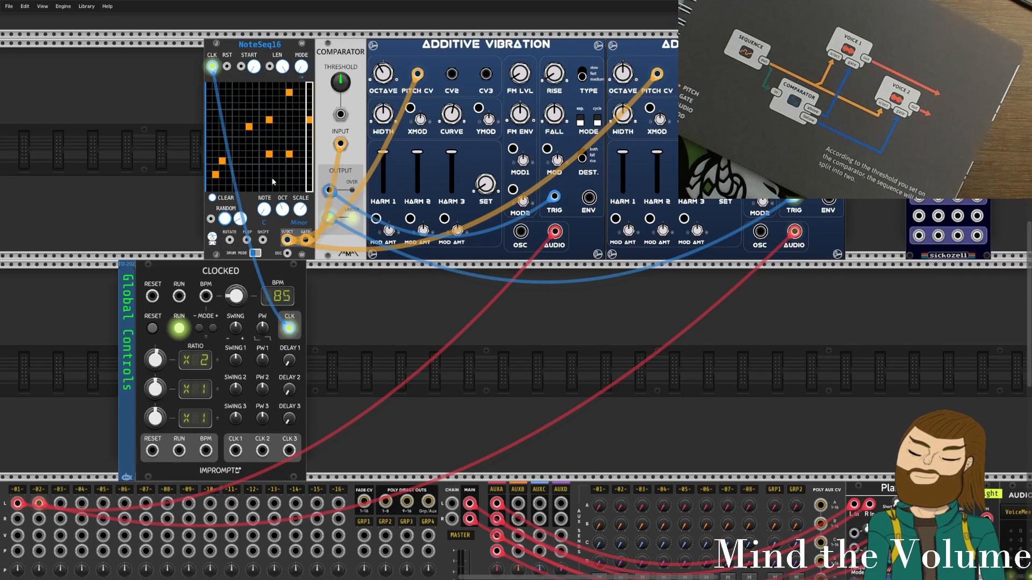
click(236, 146)
click(229, 119)
click(255, 106)
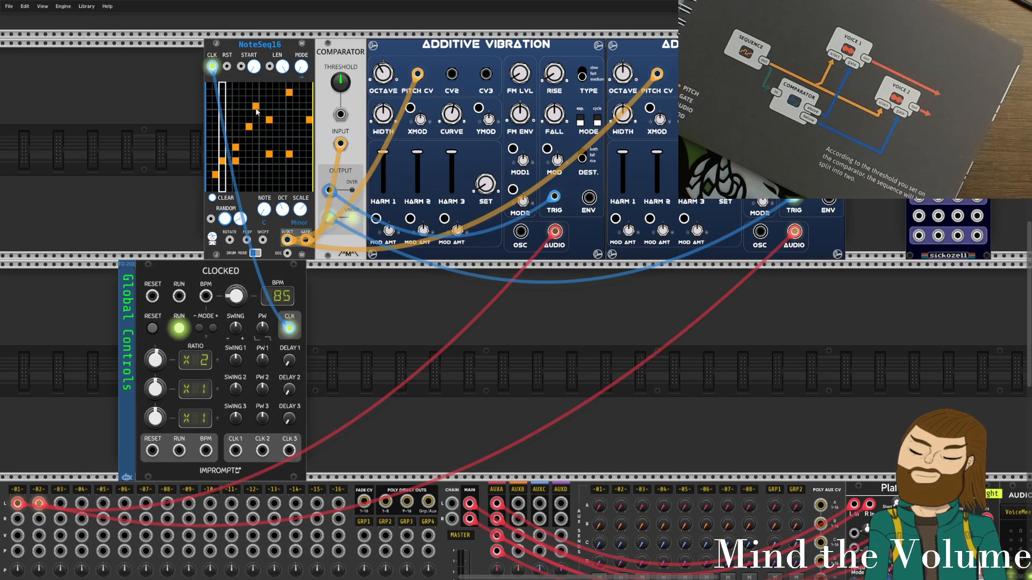
click(269, 173)
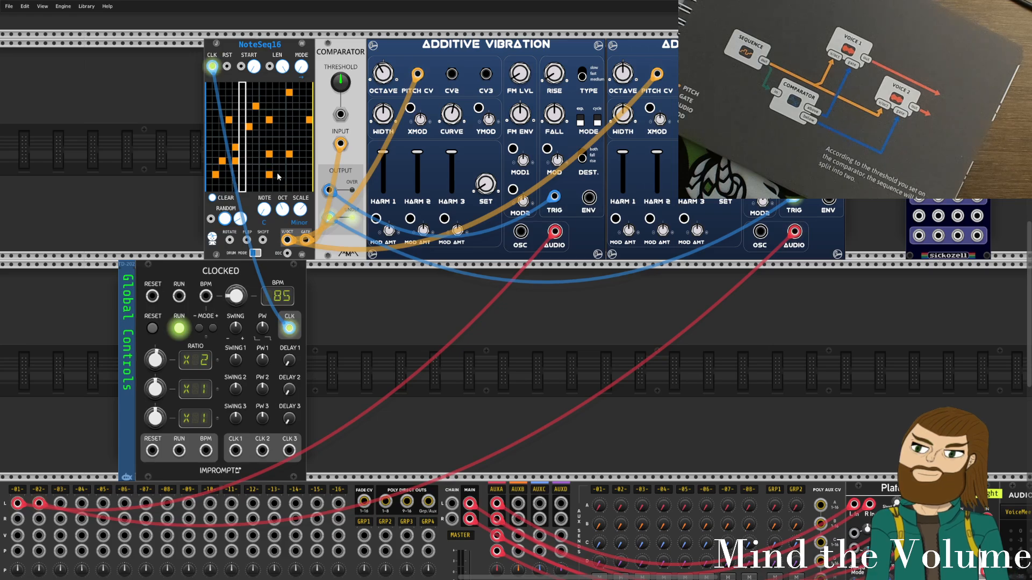
drag(296, 119, 308, 126)
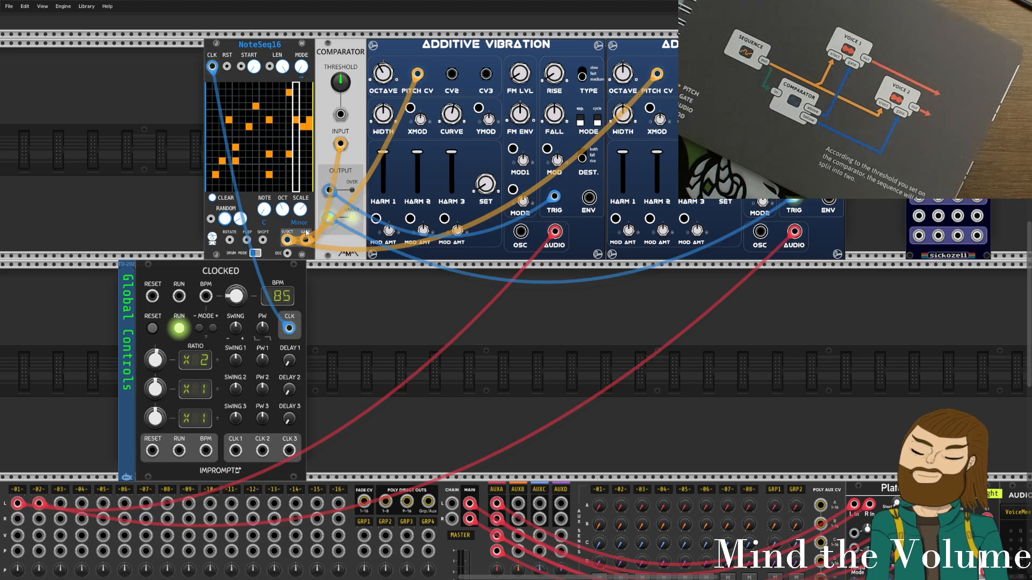
drag(236, 296, 237, 227)
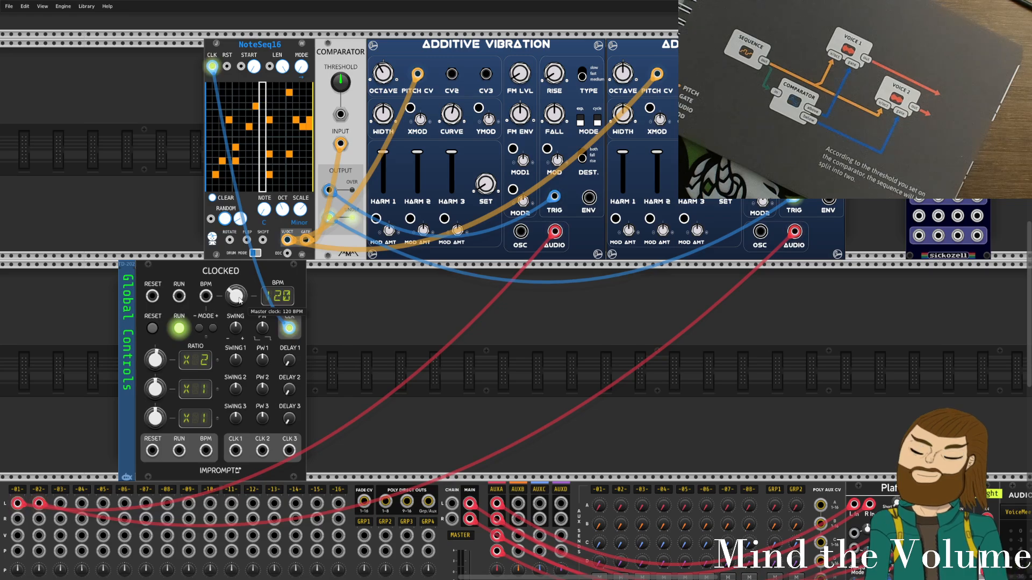
drag(242, 182, 256, 172)
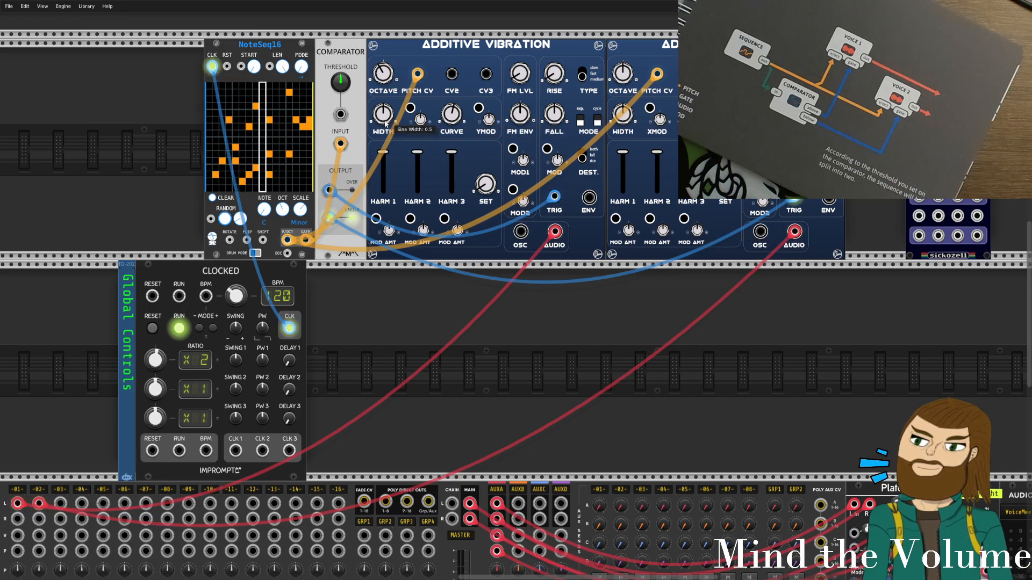
Adjust the sine width on both Additive Vibration voices, plus the first voice's FM envelope depth and the second's octave.
drag(384, 123, 390, 116)
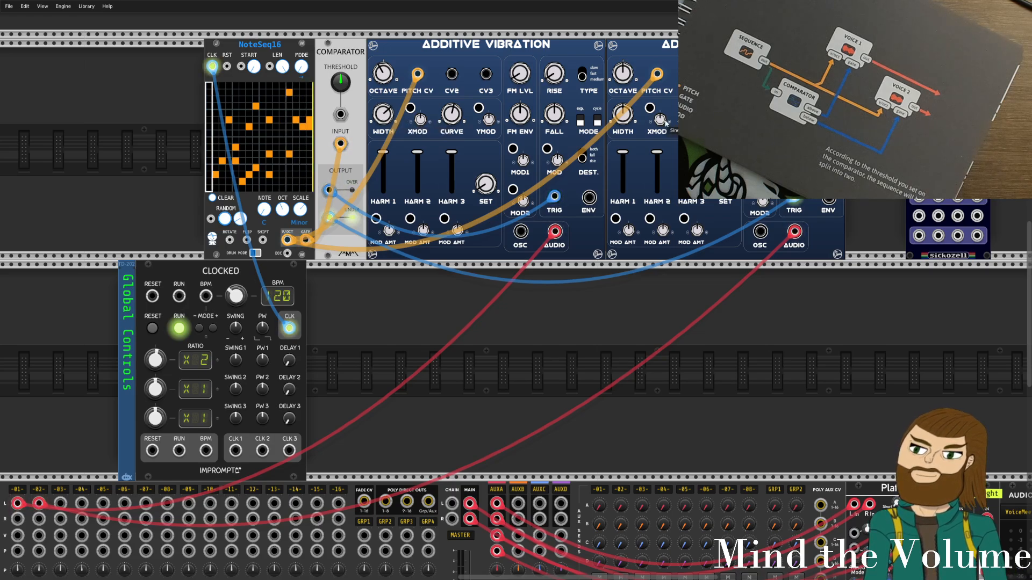
drag(622, 114, 622, 121)
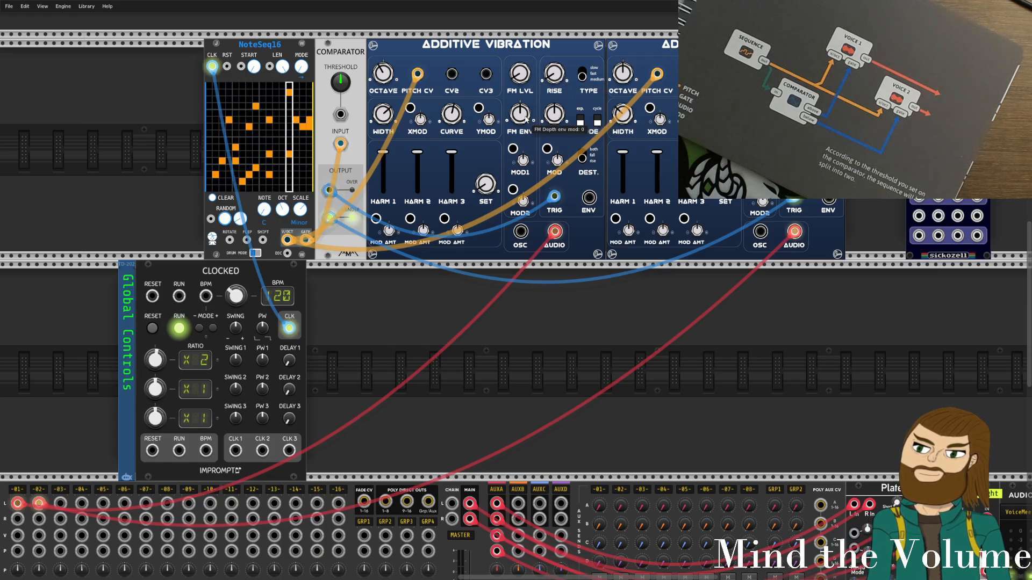
mouse_move(525, 119)
mouse_down()
mouse_move(525, 131)
mouse_move(525, 119)
mouse_up()
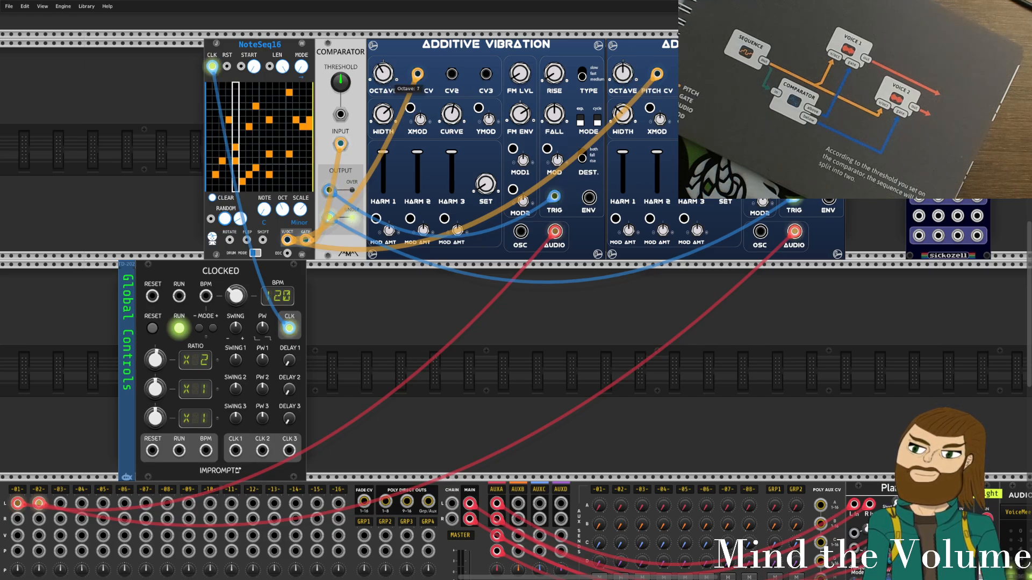
drag(622, 73, 622, 64)
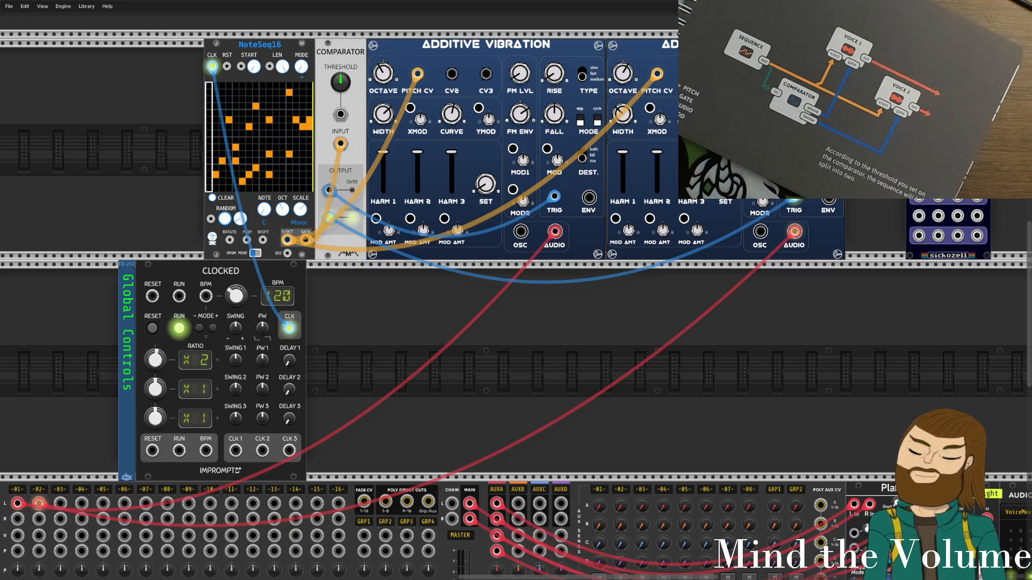
Try lower levels for the second Additive Vibration's three harmonics and reset all three to their defaults.
drag(739, 306, 594, 360)
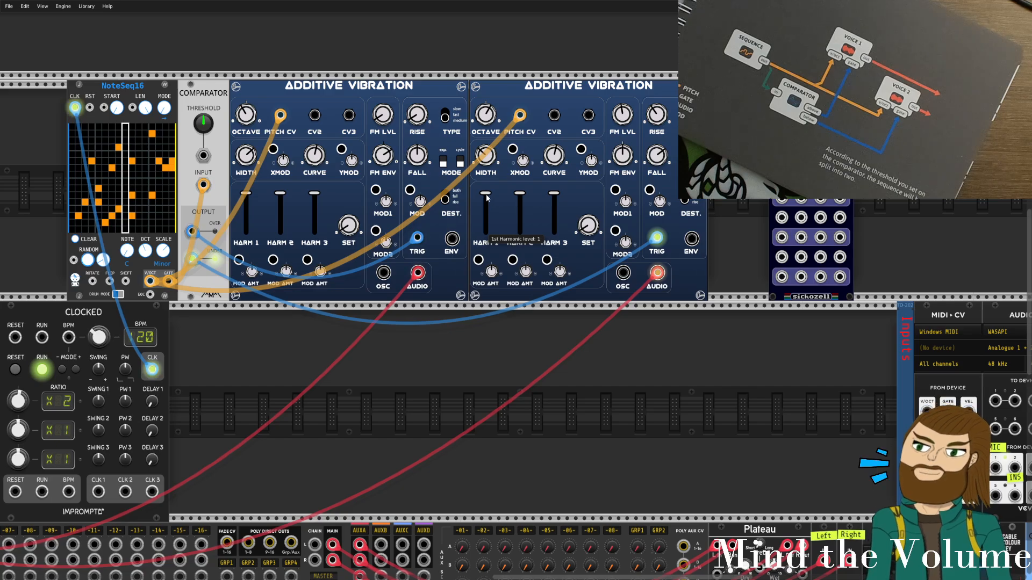
drag(486, 194, 519, 233)
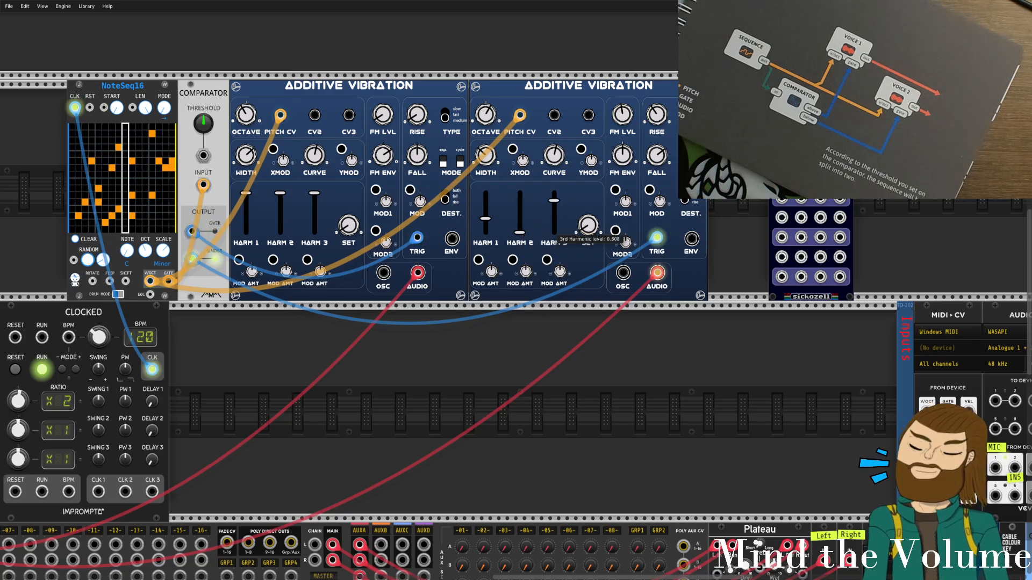
drag(556, 197, 556, 232)
double_click(556, 232)
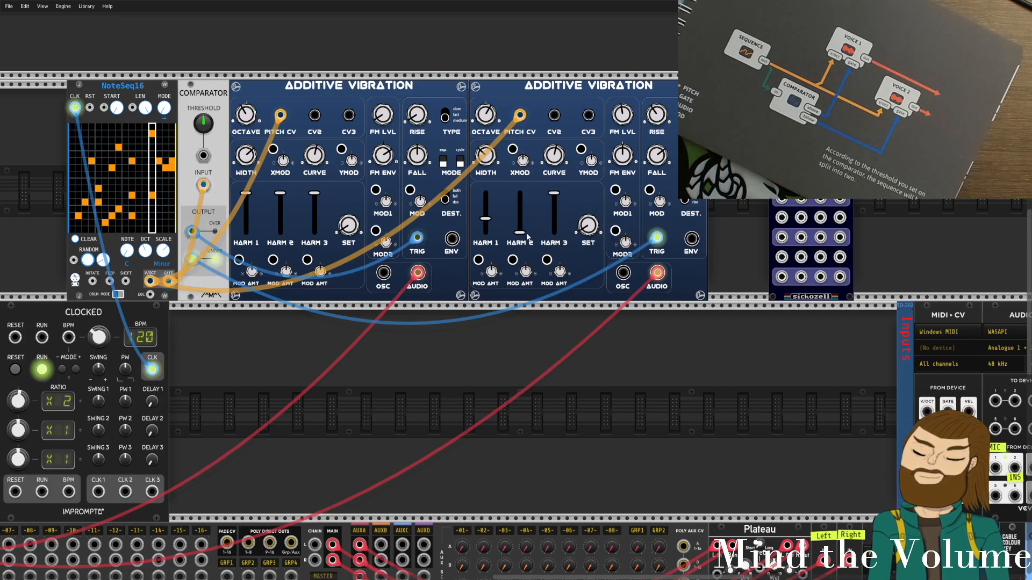
double_click(520, 232)
double_click(487, 217)
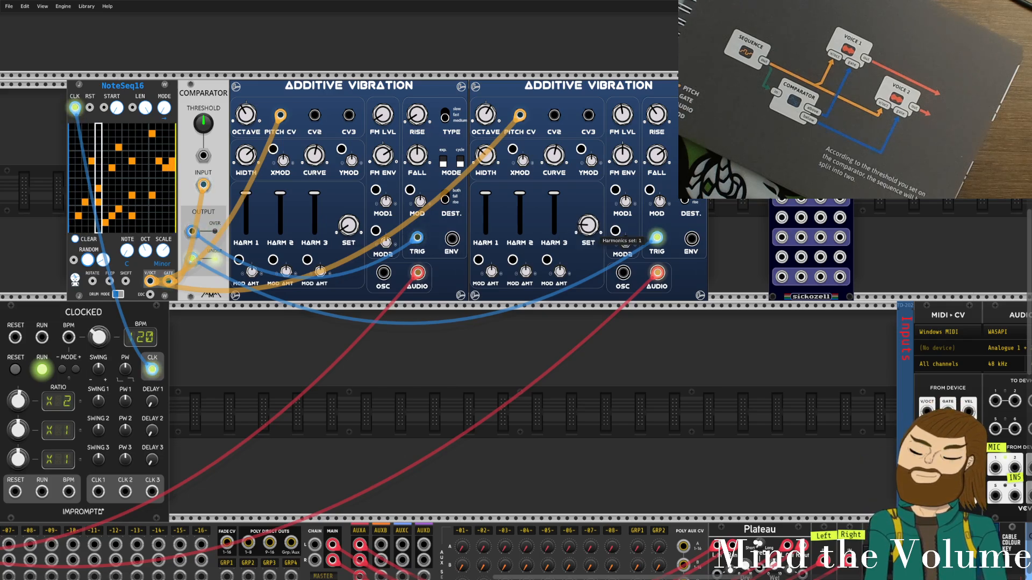
Adjust the harmonics set, sine width and FM level of the second Additive Vibration.
drag(587, 229, 587, 212)
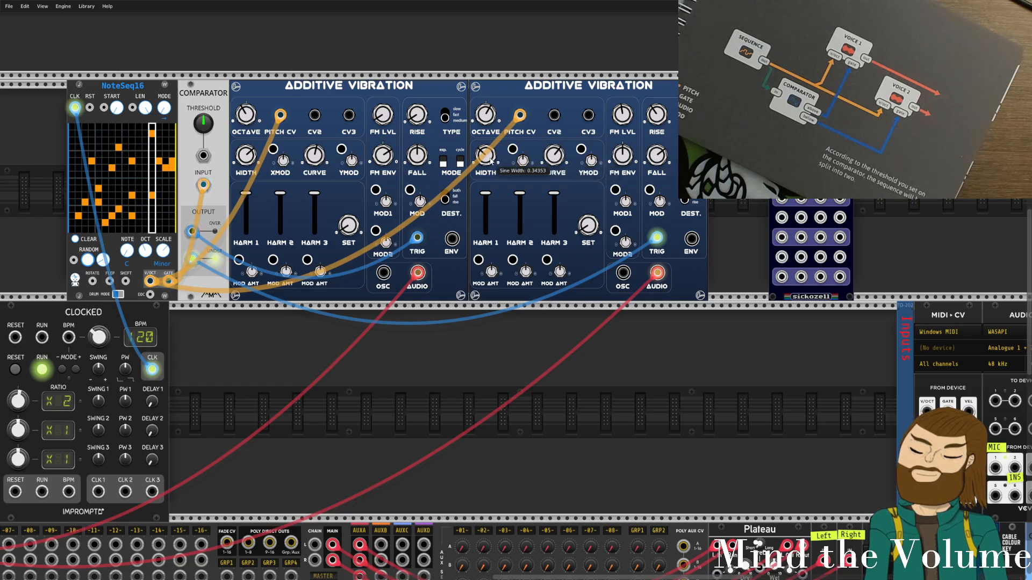
drag(485, 155, 484, 146)
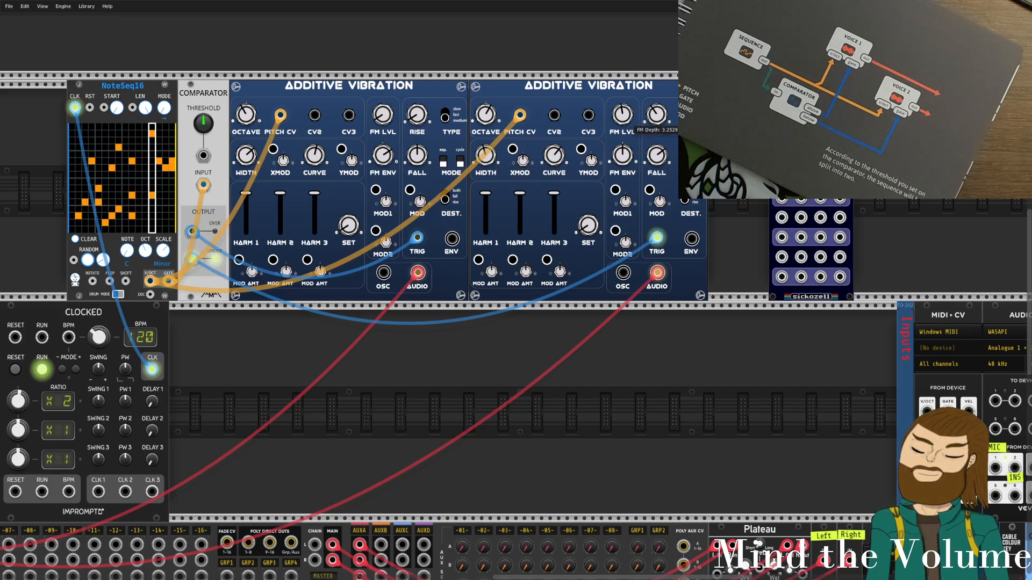
mouse_move(622, 114)
mouse_down()
mouse_move(623, 124)
mouse_move(622, 115)
mouse_up()
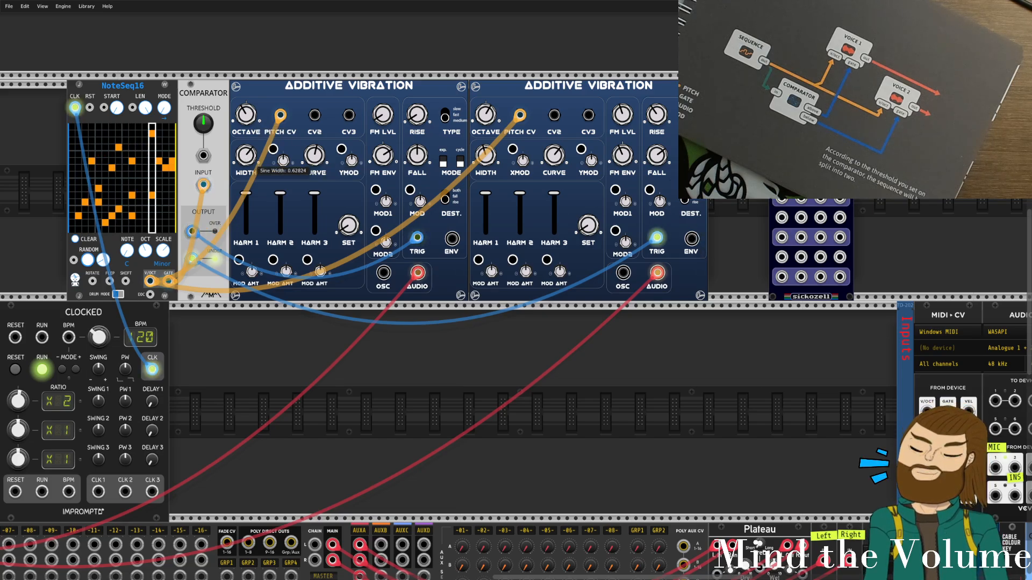
Reshape the first Additive Vibration's sound with its width, curve, FM level, FM envelope, rise, fall and harmonics set controls.
drag(250, 159, 250, 156)
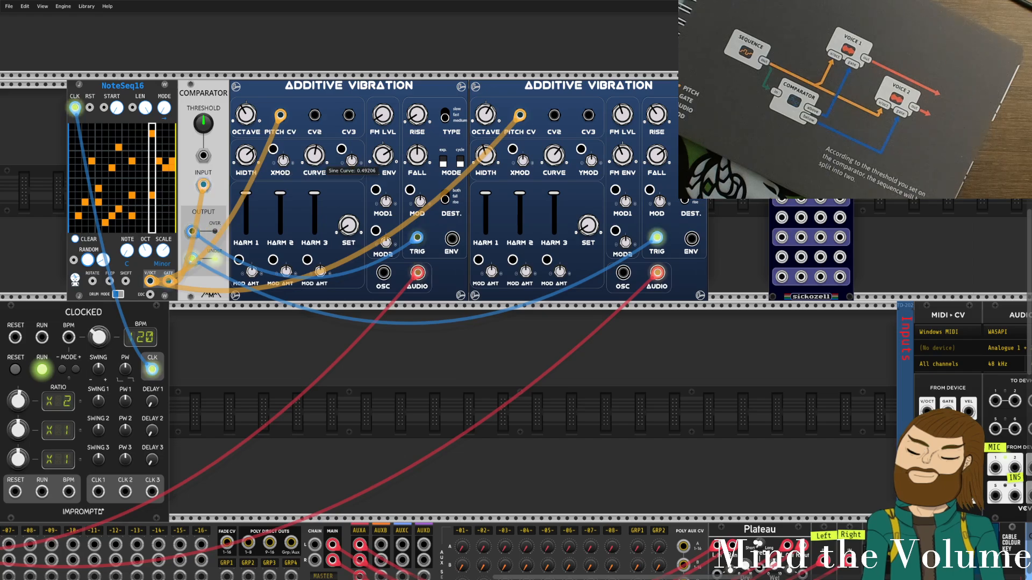
drag(315, 156, 315, 155)
drag(383, 115, 383, 130)
drag(383, 156, 383, 163)
drag(417, 114, 417, 118)
drag(417, 156, 418, 156)
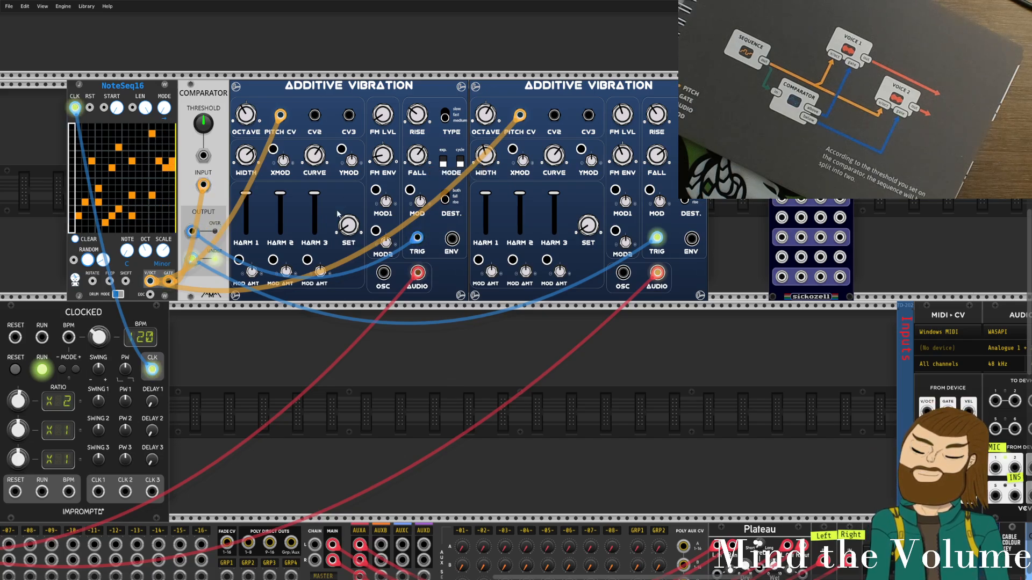
drag(348, 226, 348, 213)
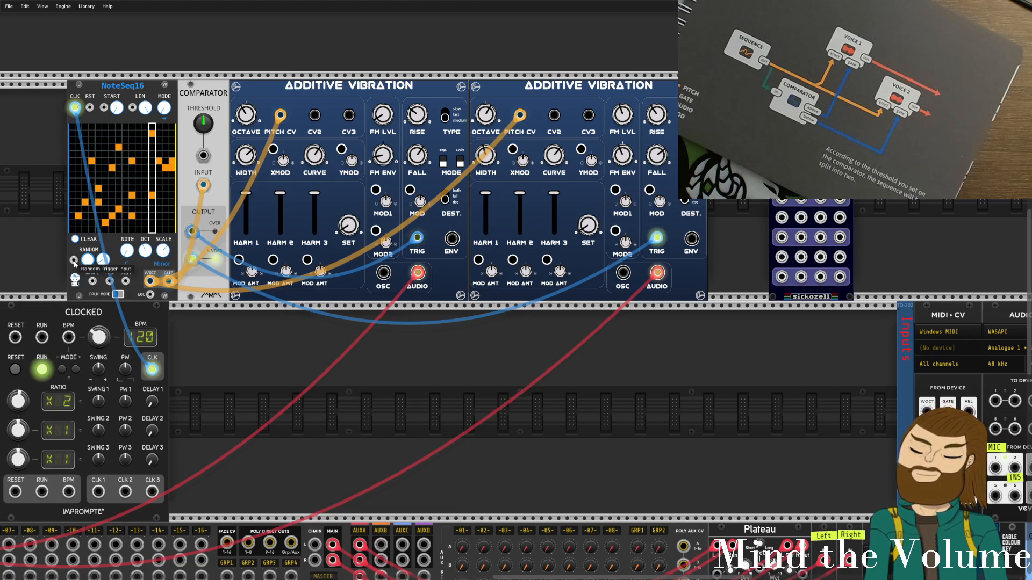
Patch NoteSeq16's end-of-cycle output into its own random trigger input with a blue cable.
drag(75, 263, 150, 294)
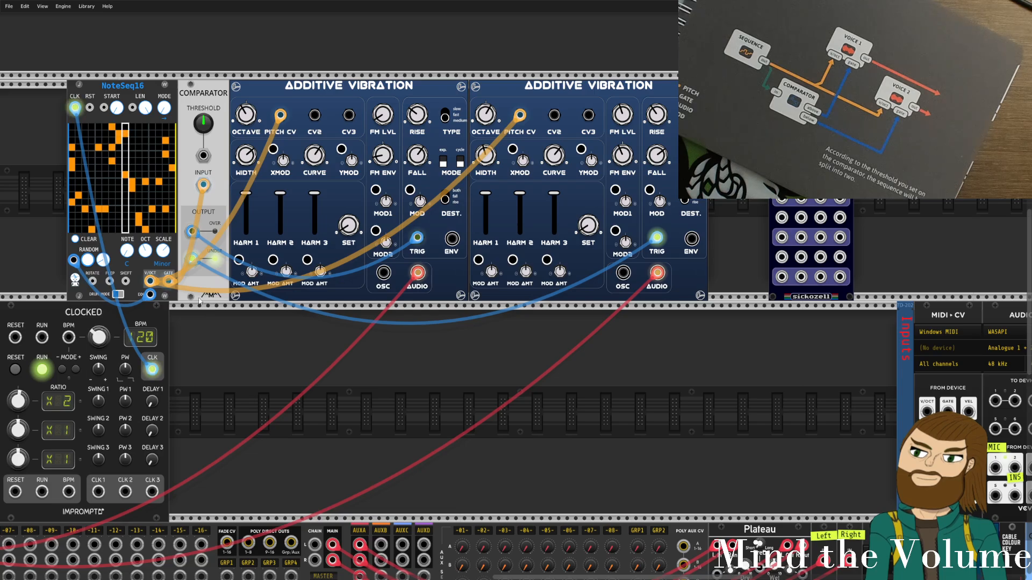
Reset MixMaster channel 1's level to its default and try lowering channel 2's level slightly.
scroll(369, 357, down, 5)
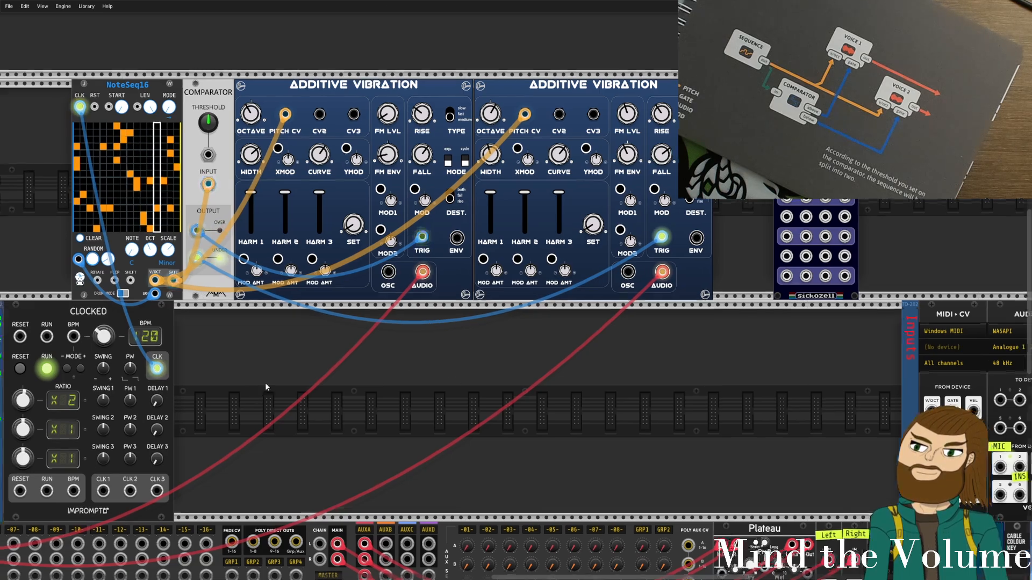
scroll(275, 396, up, 4)
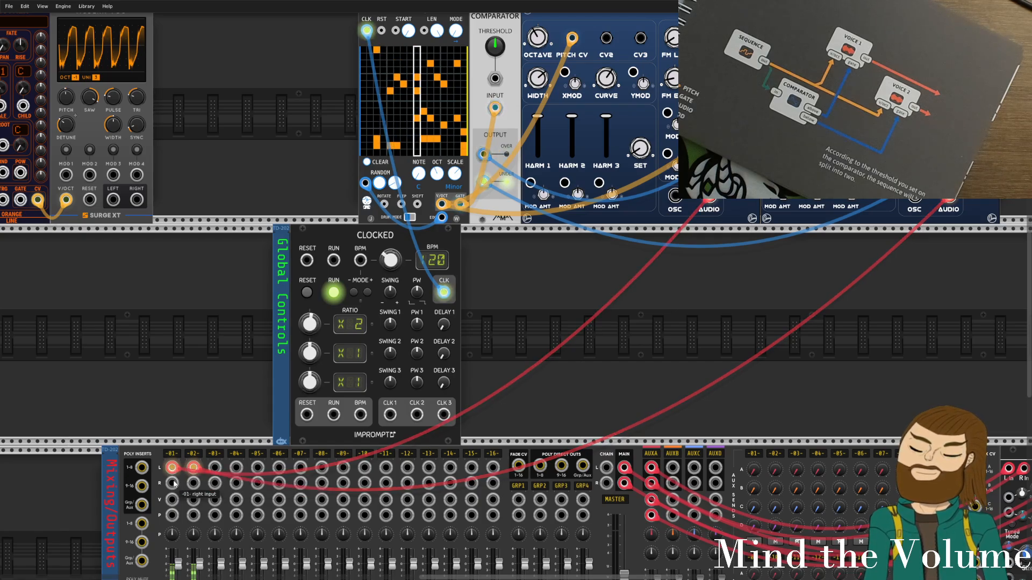
scroll(179, 482, down, 4)
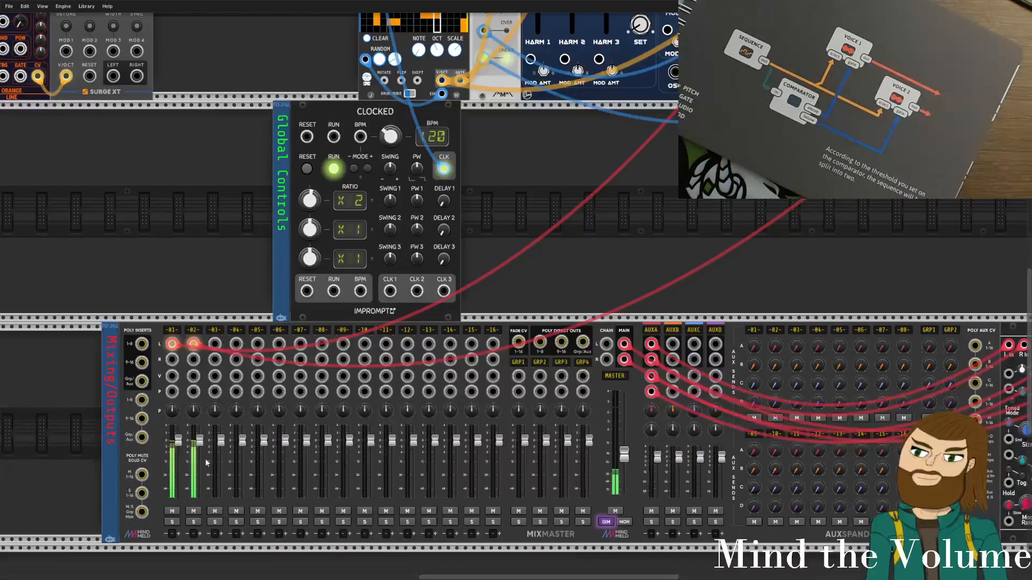
double_click(178, 442)
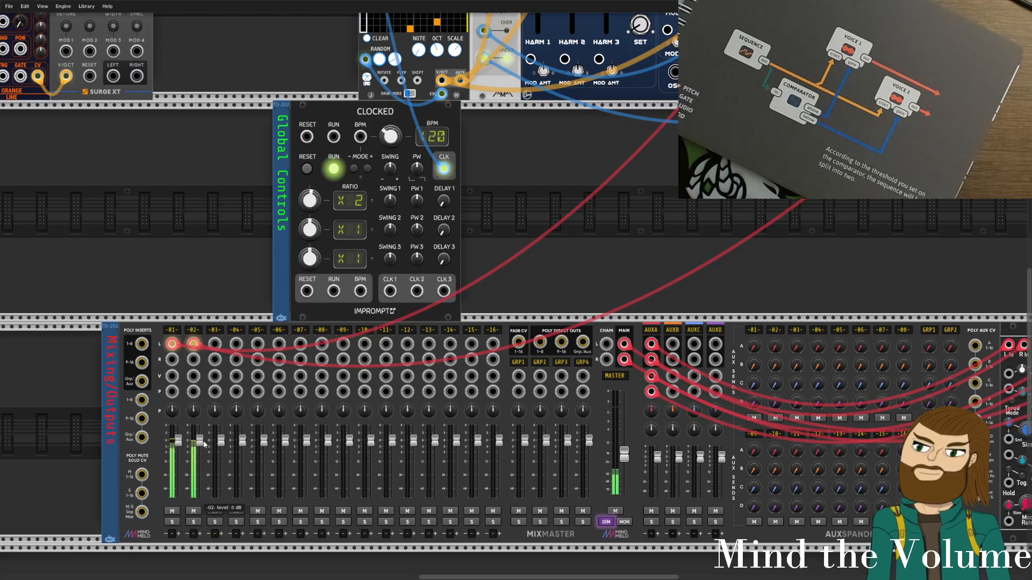
drag(200, 441, 199, 448)
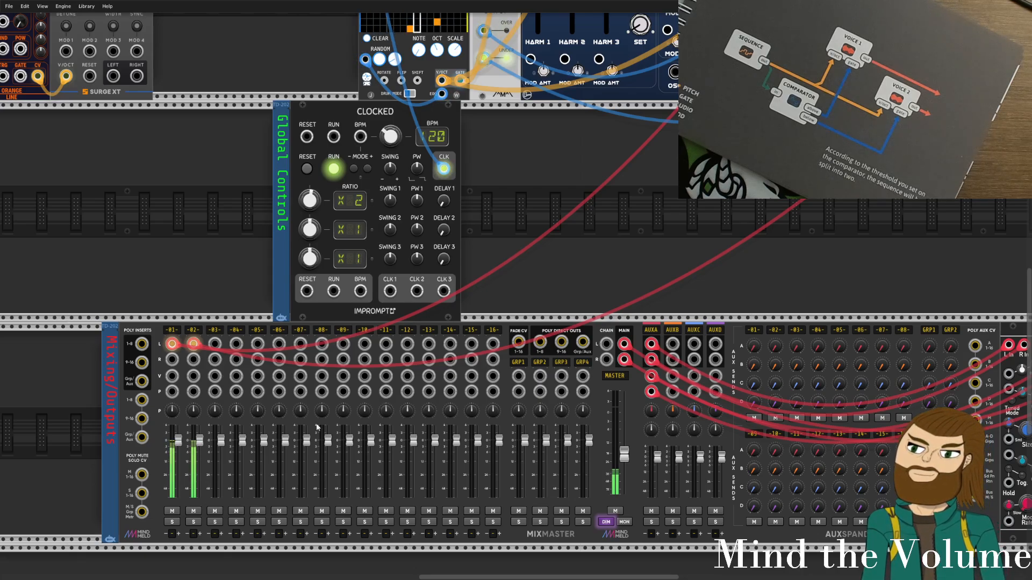
Adjust NoteSeq16's octave and set its root note to G and its scale to Penta.
scroll(469, 431, up, 6)
scroll(470, 431, up, 2)
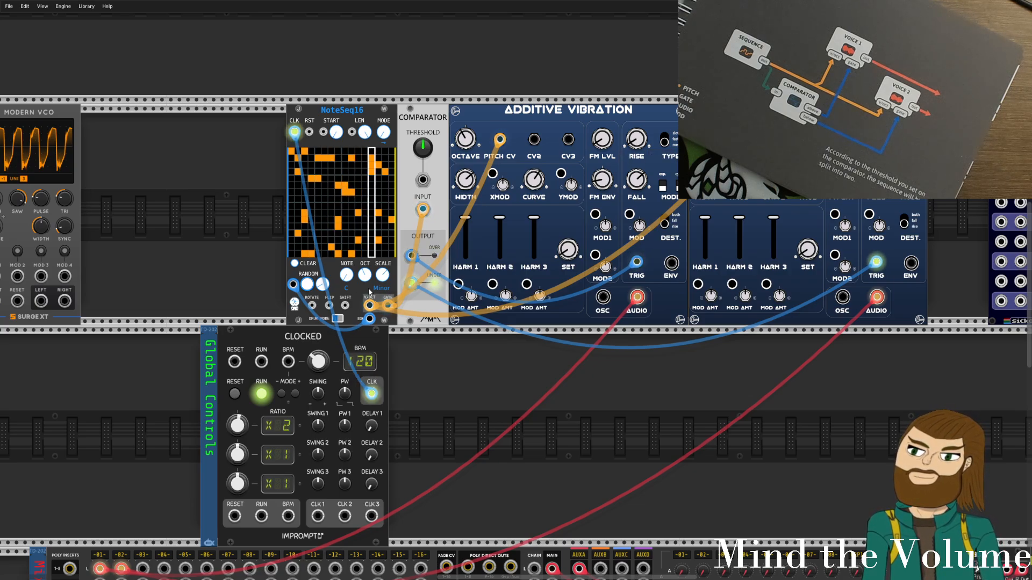
drag(361, 272, 361, 288)
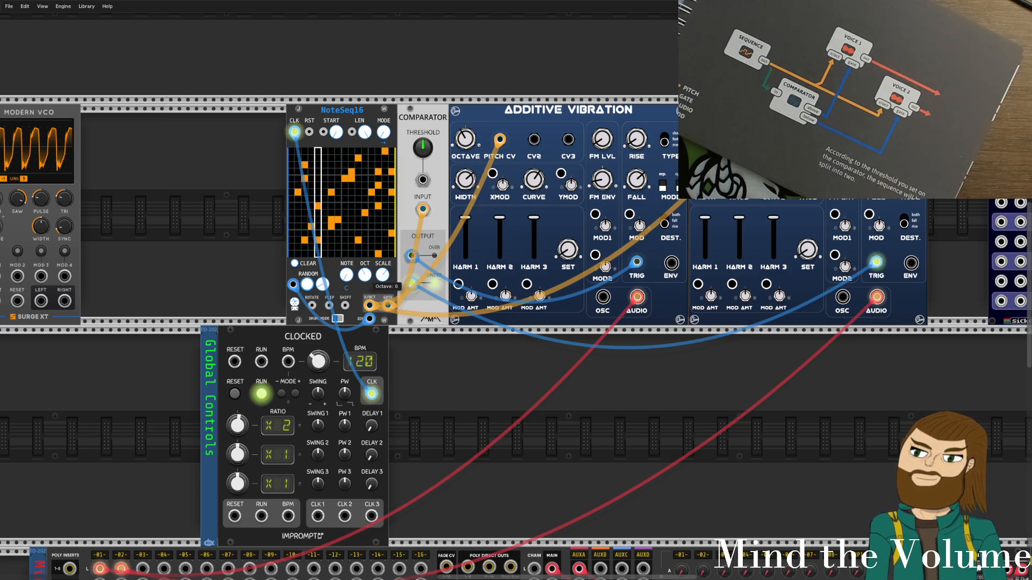
drag(387, 278, 382, 271)
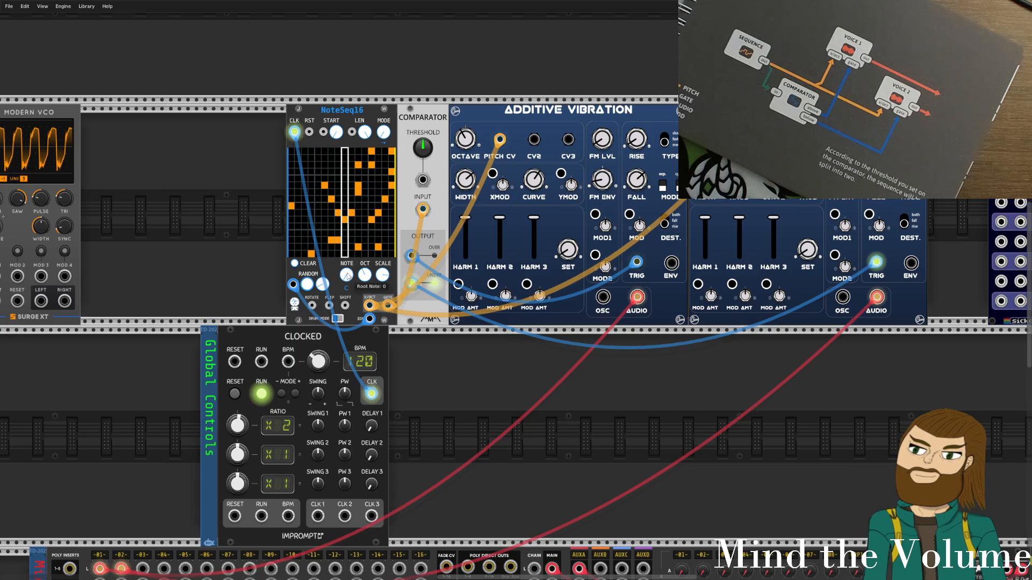
mouse_move(352, 277)
drag(352, 277, 352, 273)
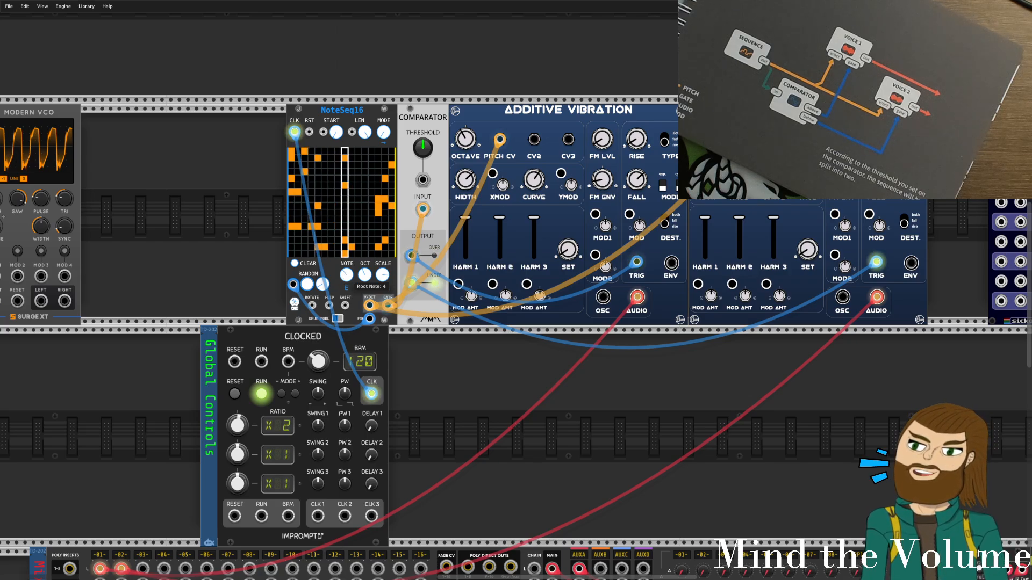
drag(352, 272, 352, 271)
drag(346, 275, 346, 263)
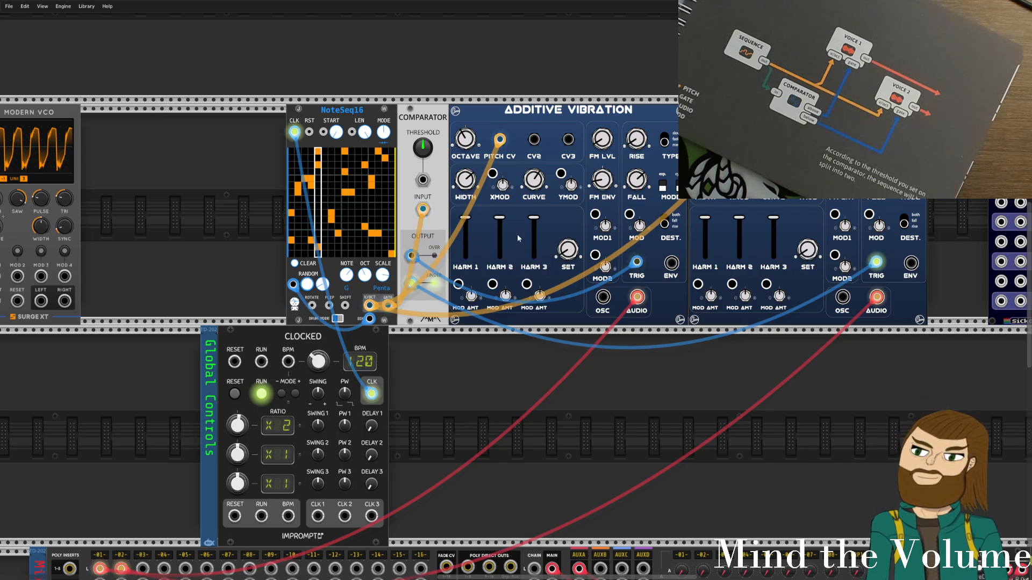
Find Vult's Caudal (Free) with the search "caud" and add it in the row above the Additive Vibration voices.
drag(591, 73, 496, 248)
right_click(508, 178)
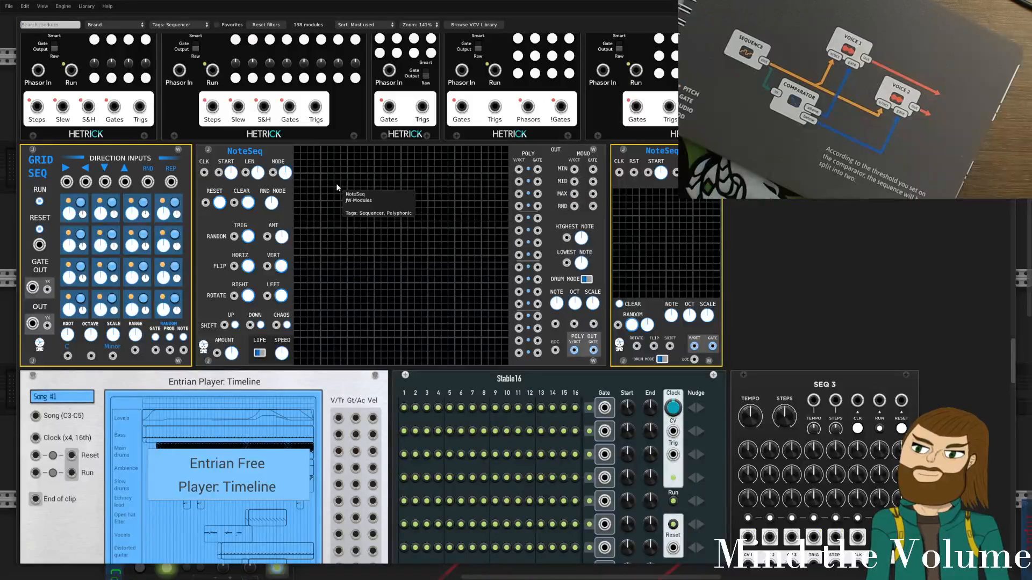
click(161, 24)
click(167, 36)
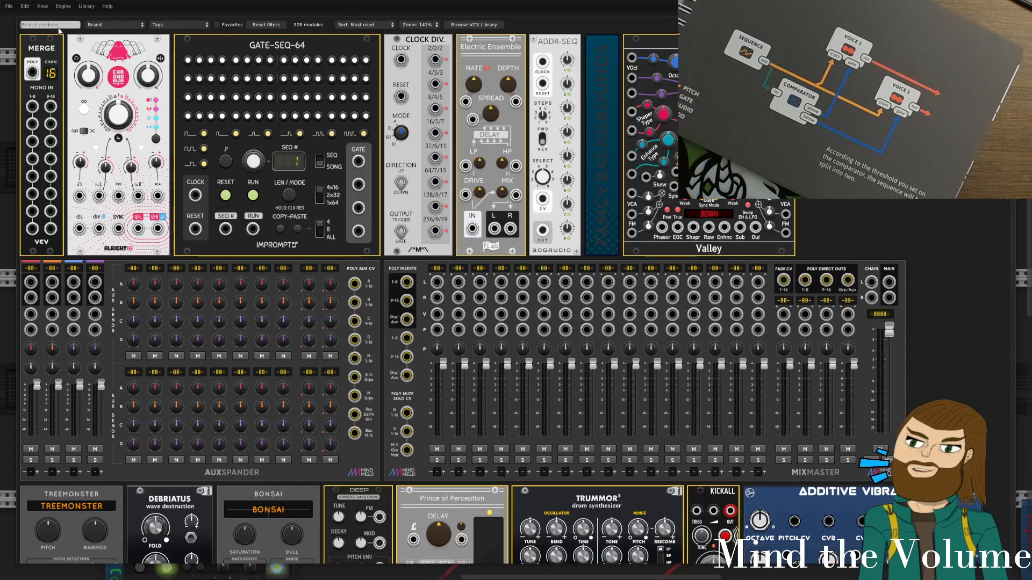
text(caud)
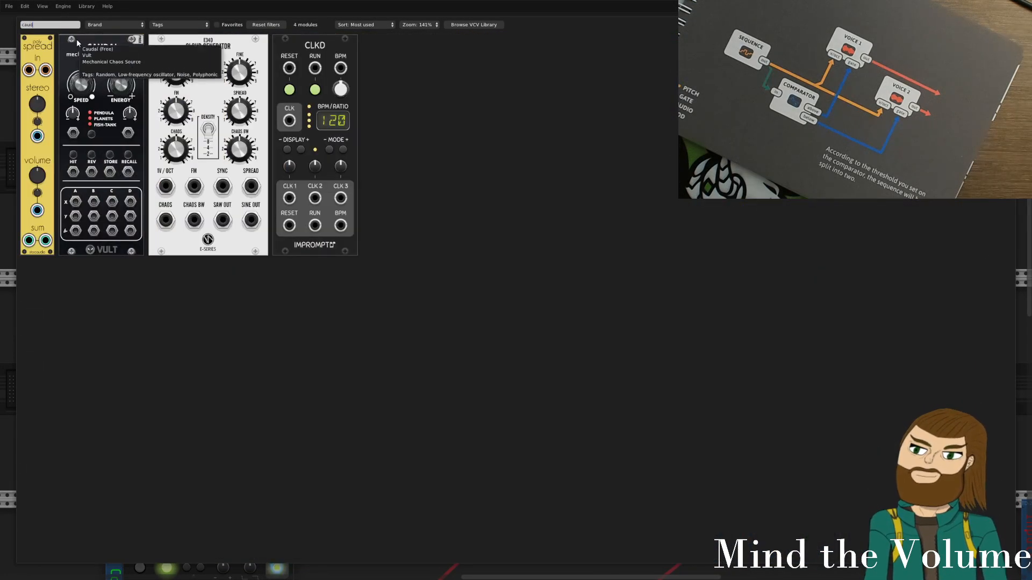
click(75, 41)
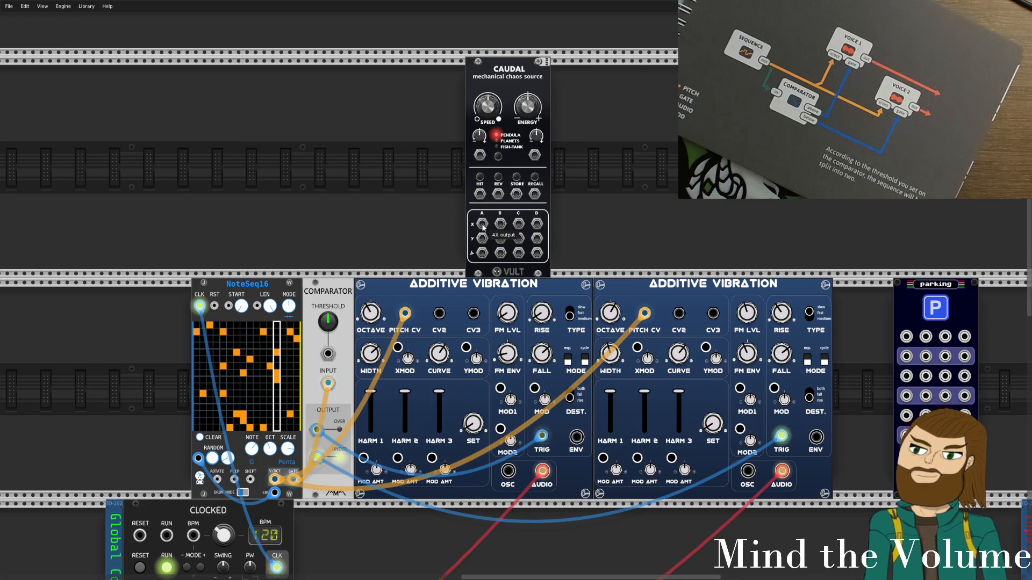
Try patching Caudal's AX output into the first Additive Vibration's CV2 input with a green cable, and unplug it again.
drag(482, 223, 441, 316)
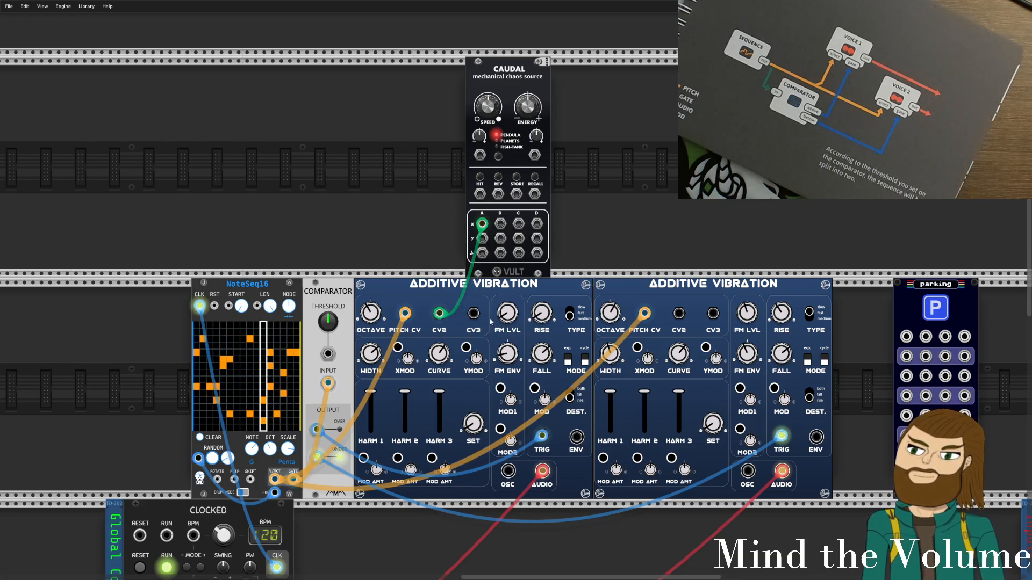
scroll(656, 318, down, 5)
scroll(657, 318, down, 10)
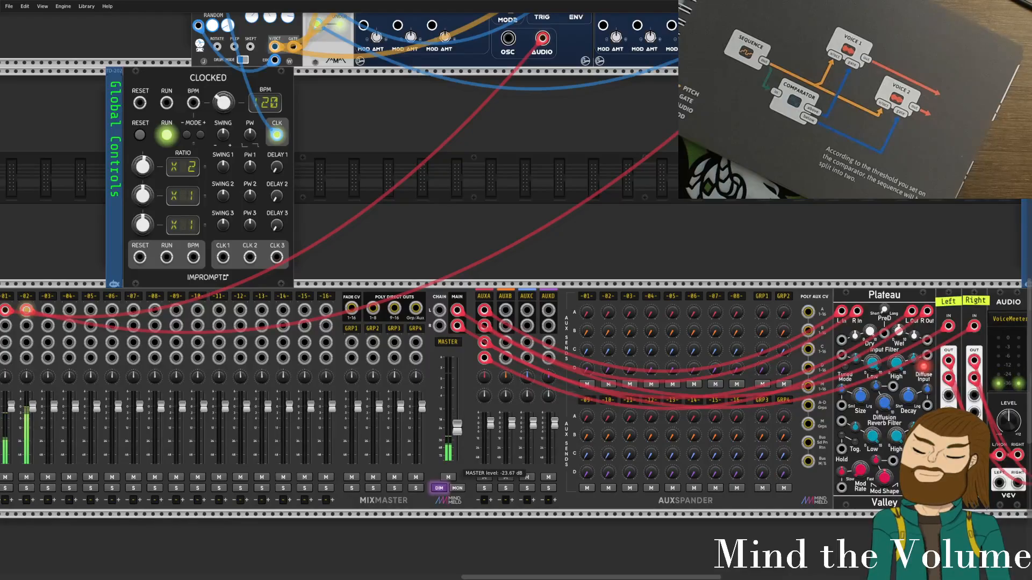
scroll(469, 304, up, 8)
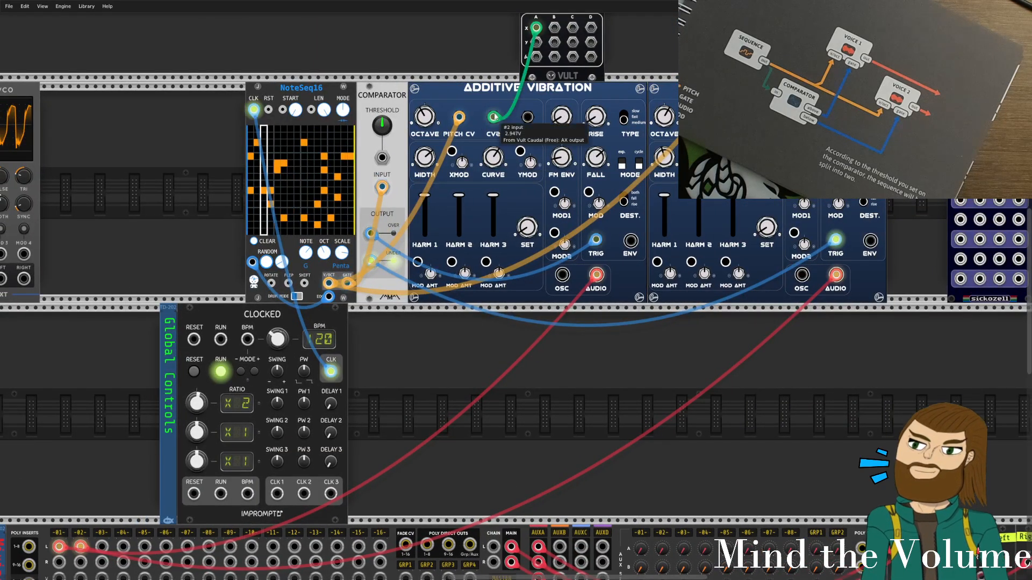
drag(494, 118, 436, 60)
scroll(516, 99, down, 3)
scroll(594, 140, up, 6)
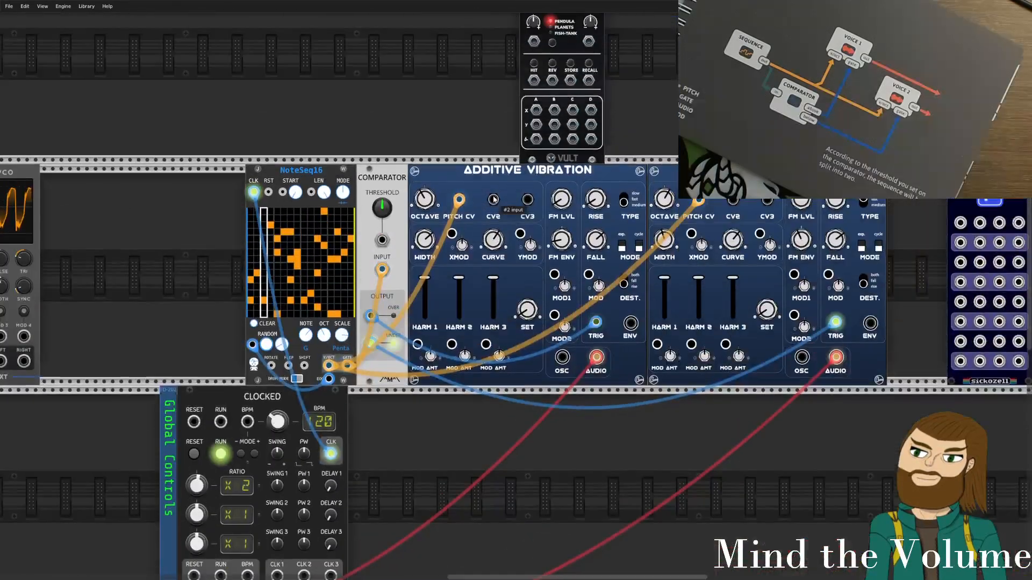
scroll(595, 140, up, 2)
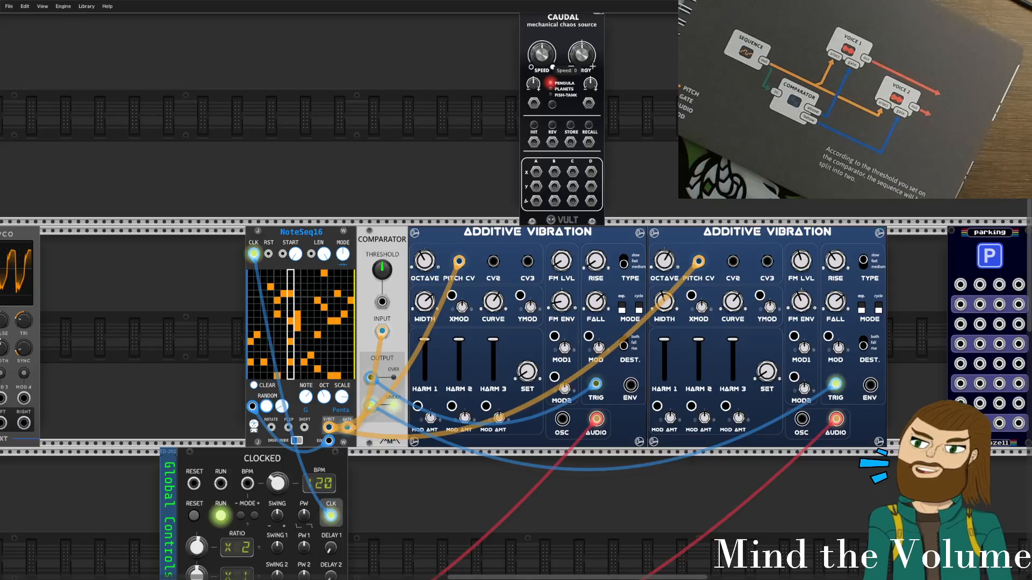
Try Caudal's DX output on the second Additive Vibration's Mod1 input and the first one's harmonic 1 and 2 modulation inputs.
mouse_move(535, 172)
mouse_down()
mouse_move(494, 265)
mouse_move(487, 238)
mouse_move(502, 186)
mouse_move(540, 166)
mouse_up()
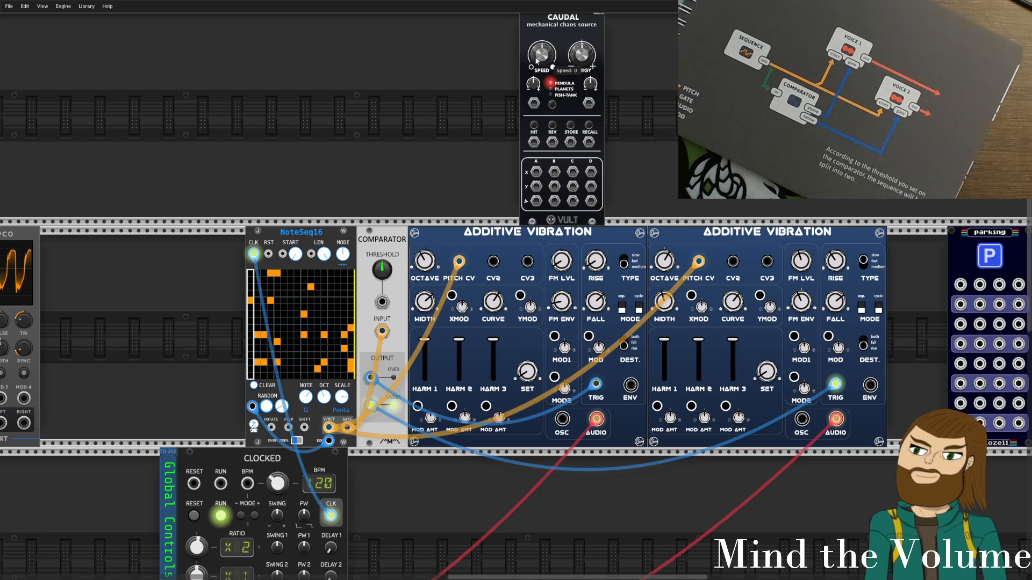
drag(507, 179, 317, 194)
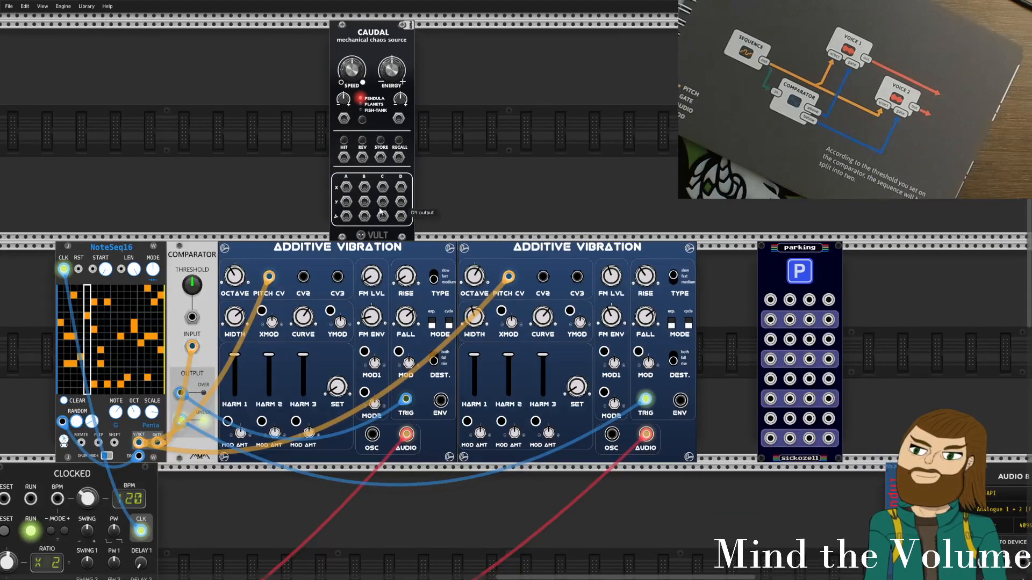
drag(401, 188, 614, 341)
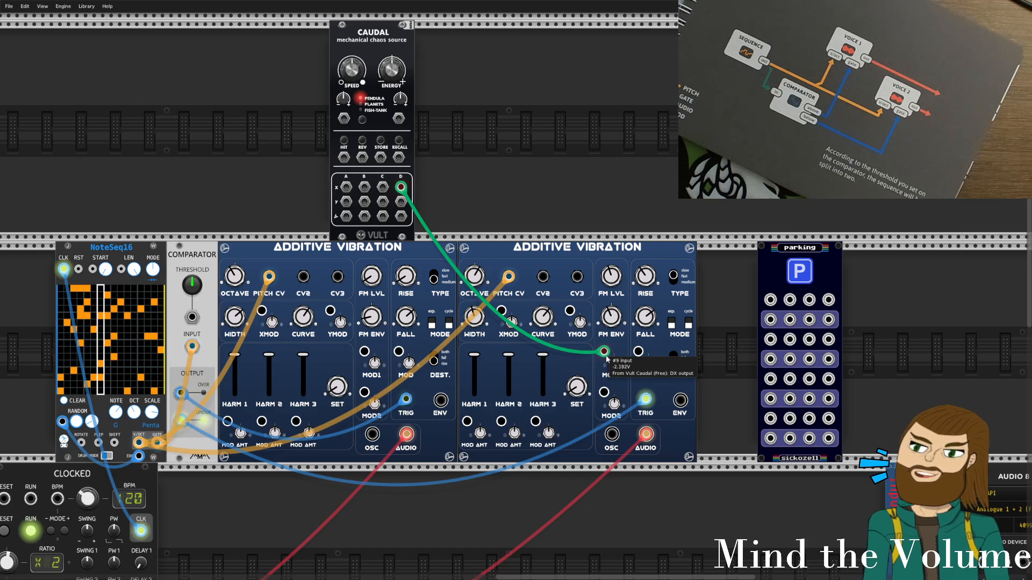
drag(604, 353, 228, 421)
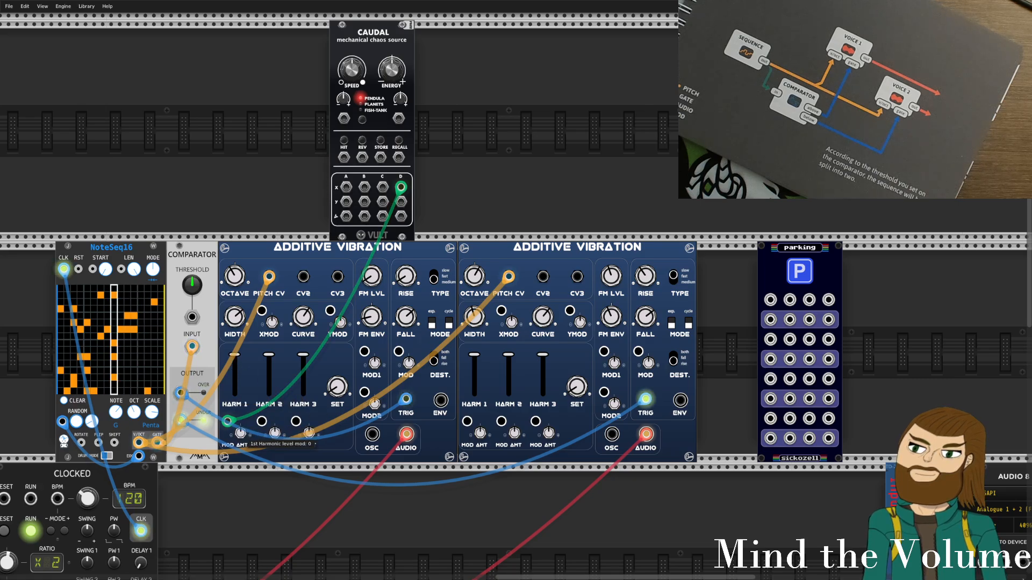
drag(240, 432, 240, 424)
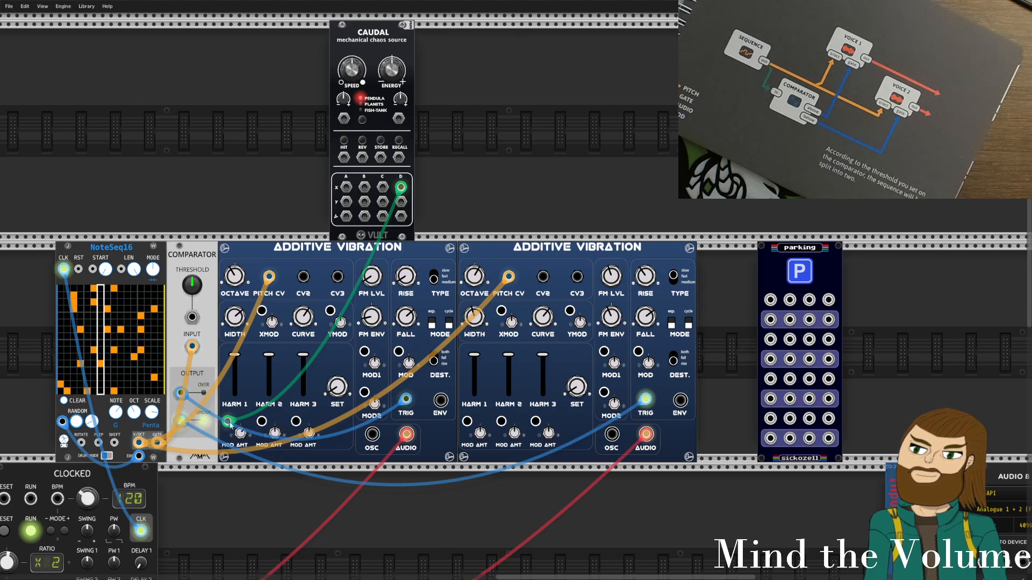
drag(228, 420, 262, 420)
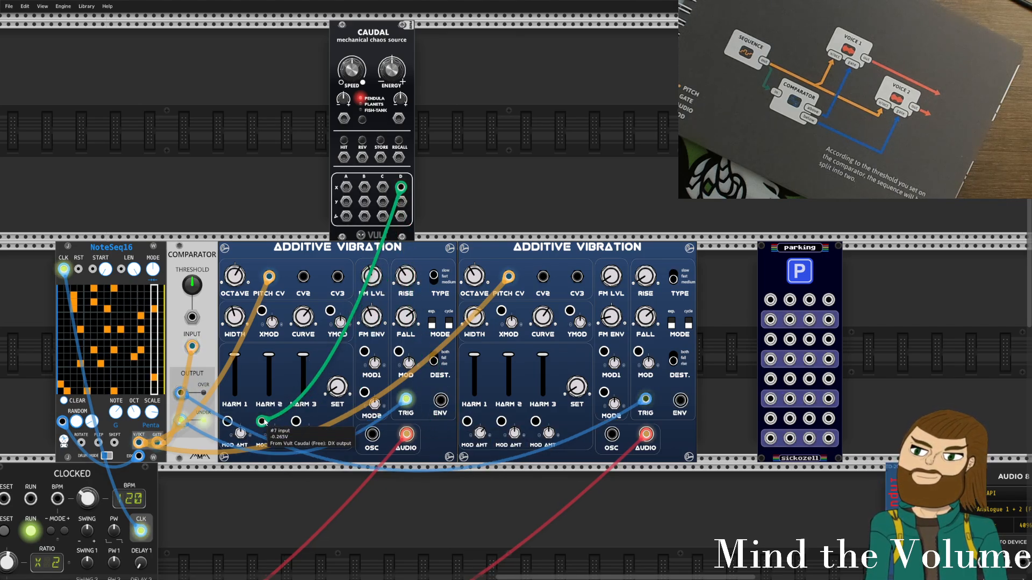
Unplug Caudal's remaining green cable and delete the Caudal module from the patch.
drag(274, 434, 515, 240)
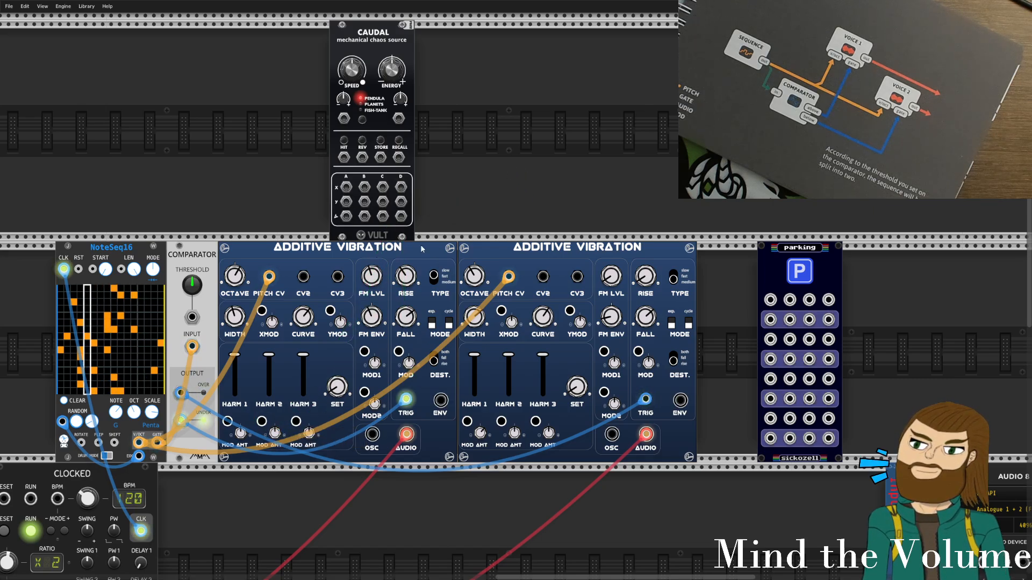
drag(304, 137, 521, 149)
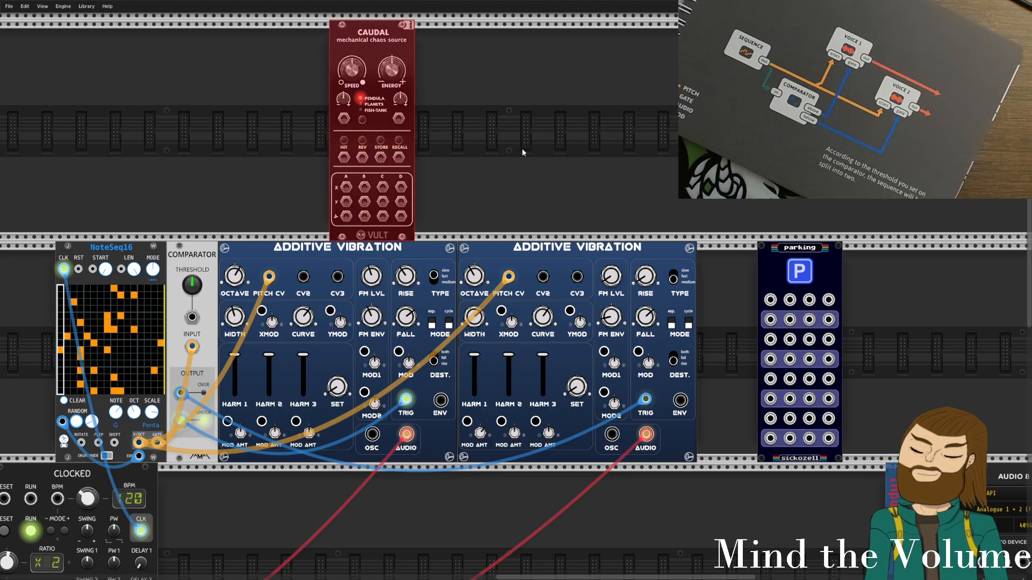
key(Delete)
Clear the module browser's search text and look through the modules tagged Dynamics.
right_click(523, 150)
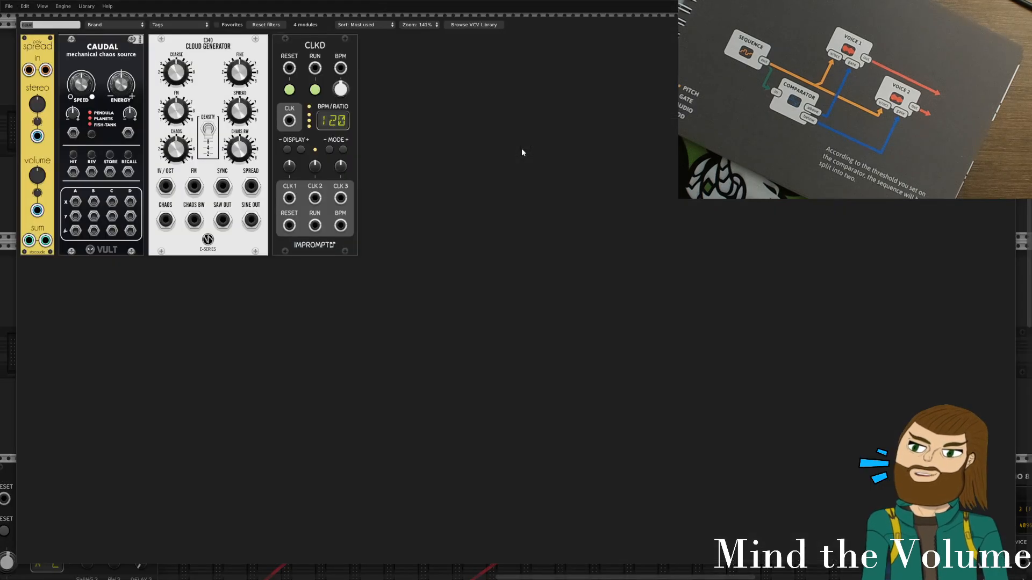
click(162, 25)
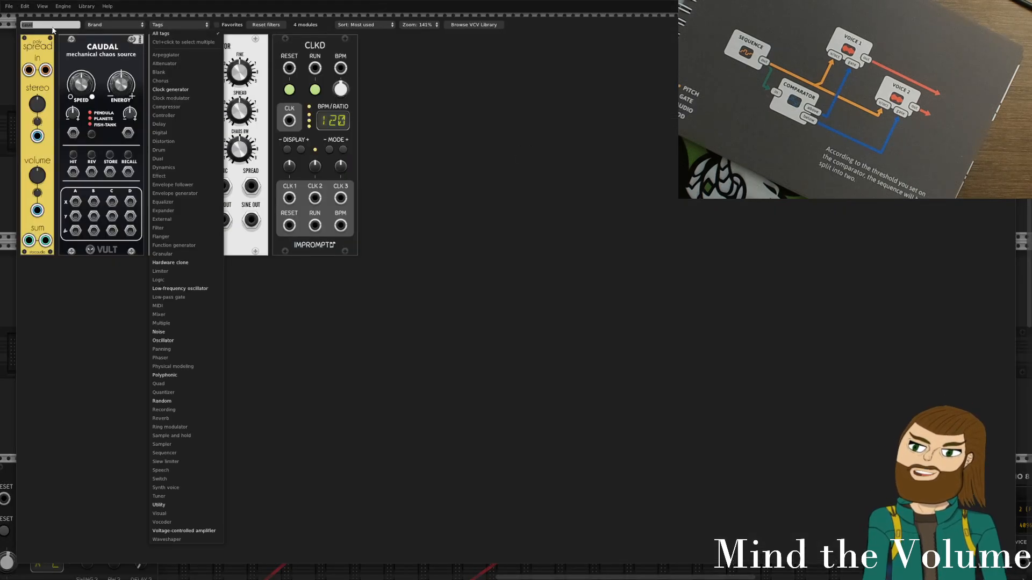
click(52, 27)
key(BackSpace)
click(162, 25)
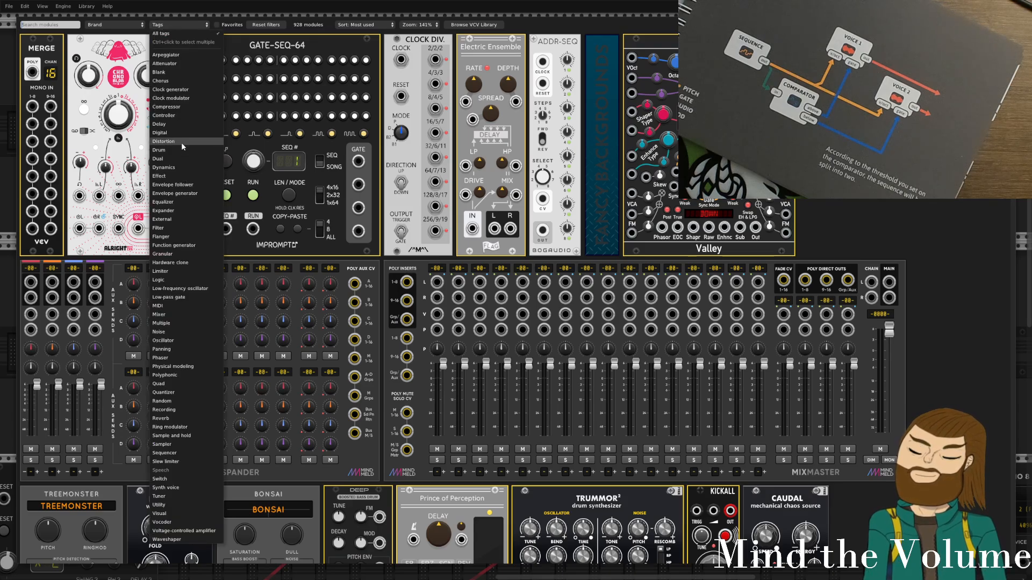
click(179, 167)
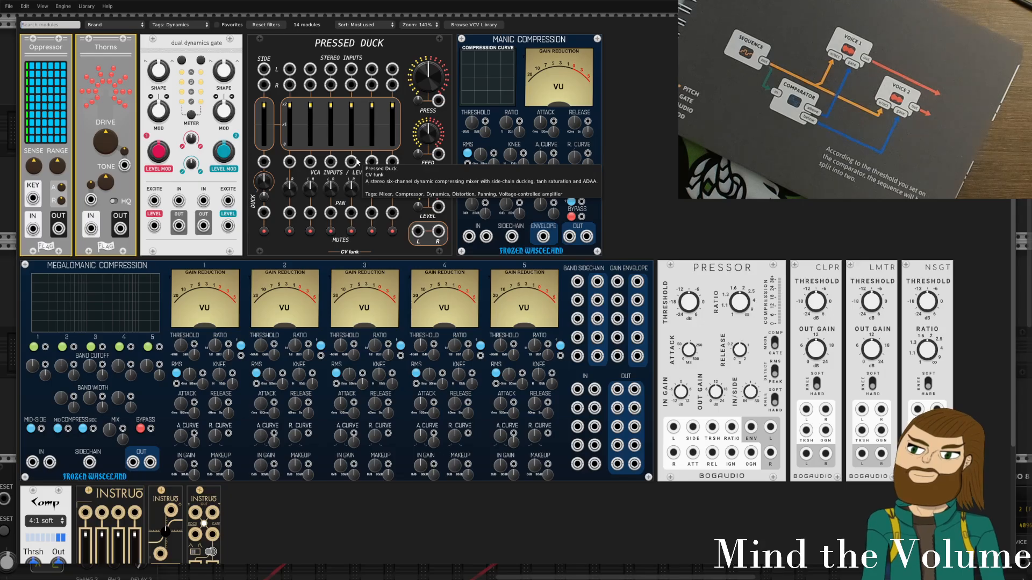
scroll(358, 162, down, 6)
scroll(355, 161, up, 5)
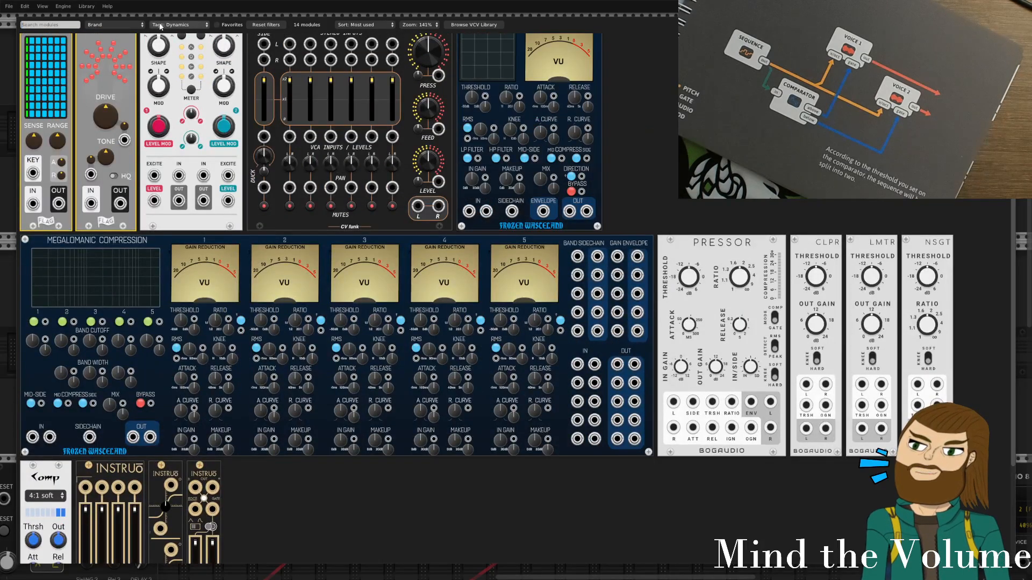
Filter the module browser by the Filter tag and add Sapphire's Elastika to the patch.
click(160, 25)
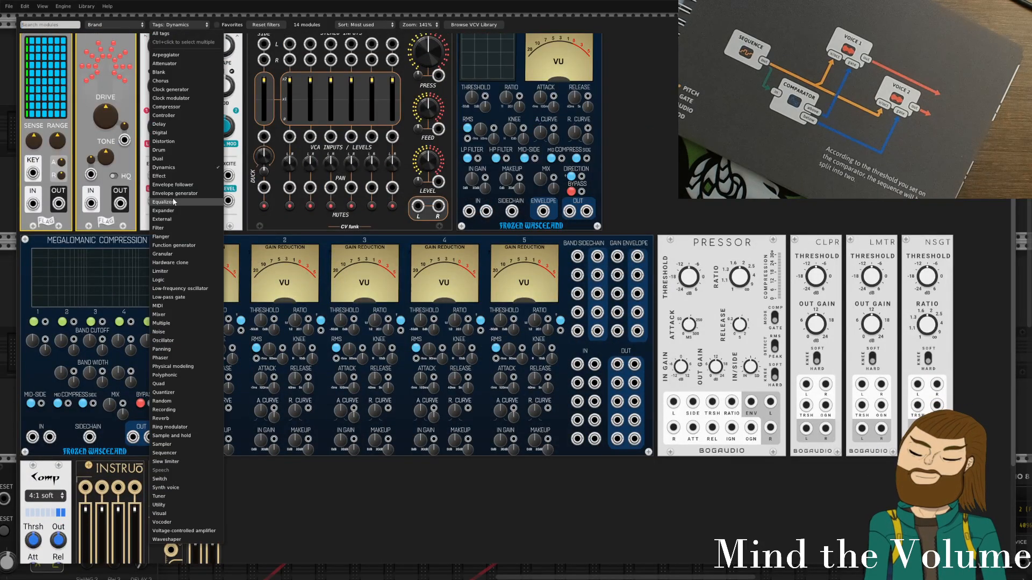
click(171, 228)
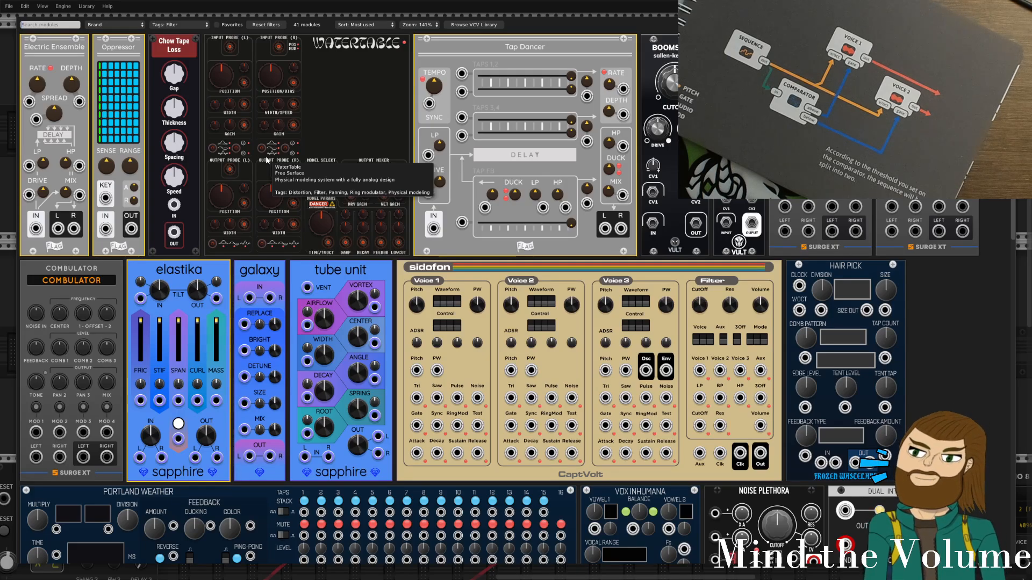
scroll(266, 160, down, 1)
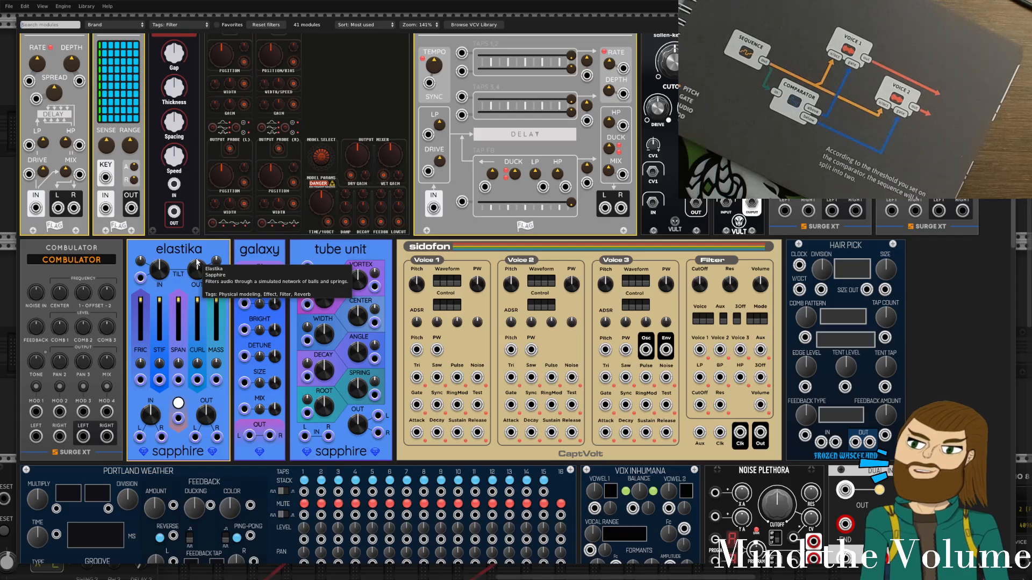
scroll(196, 262, down, 15)
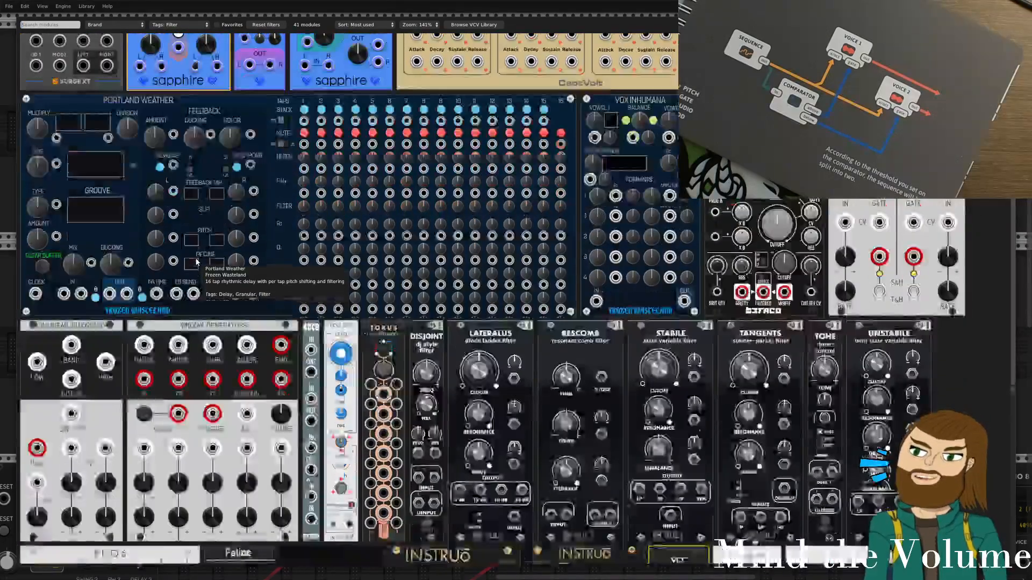
scroll(197, 262, down, 12)
scroll(196, 263, up, 12)
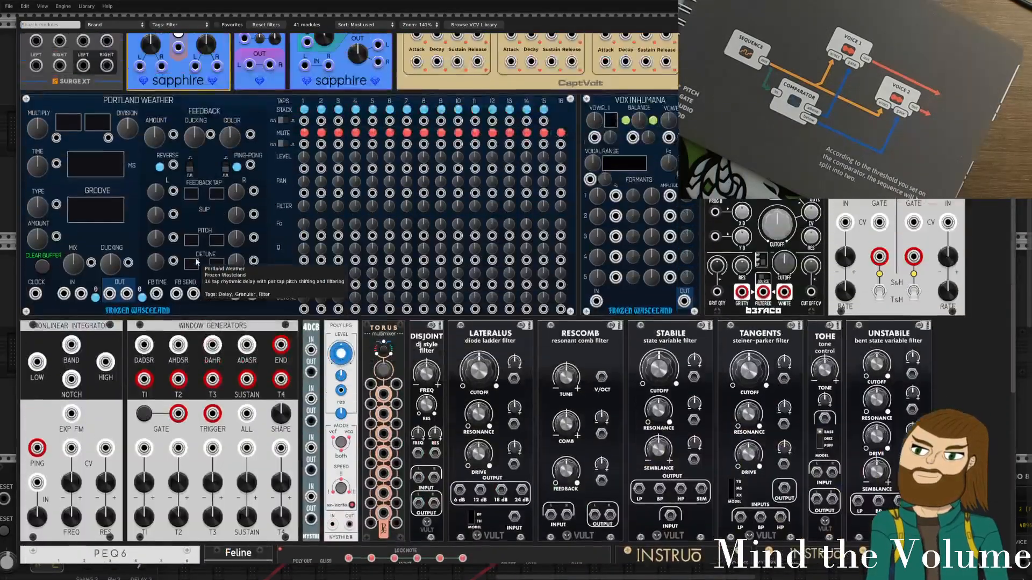
scroll(196, 262, up, 5)
click(187, 180)
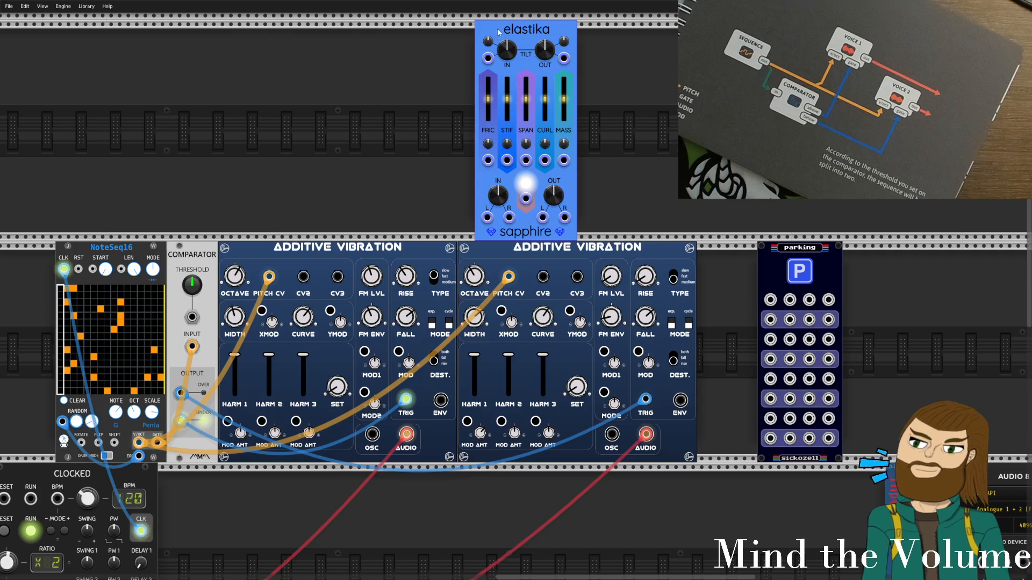
Move Elastika down into the free space between Clocked and the input modules, above MixMaster.
drag(499, 32, 285, 475)
scroll(349, 419, down, 4)
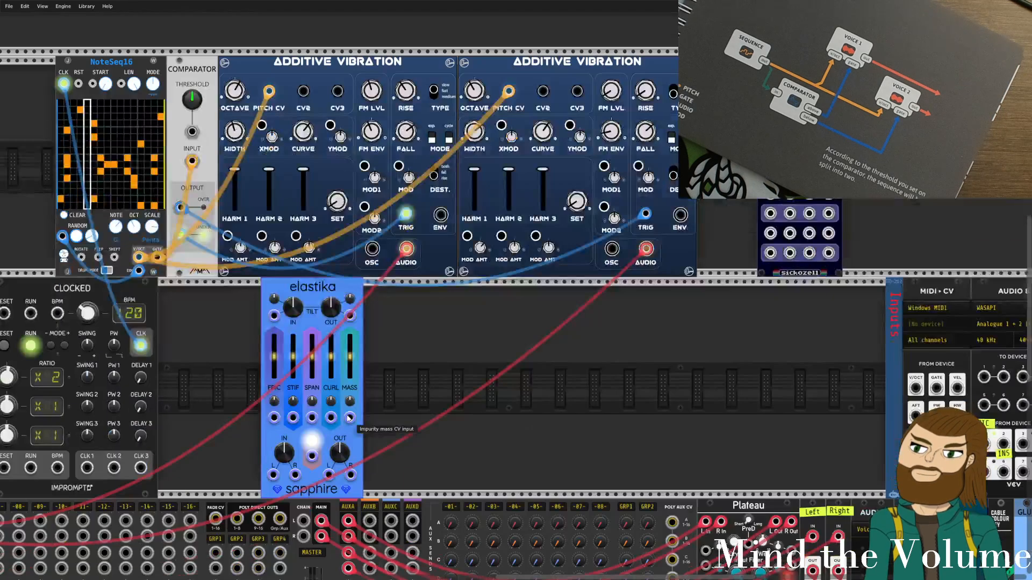
drag(336, 418, 531, 350)
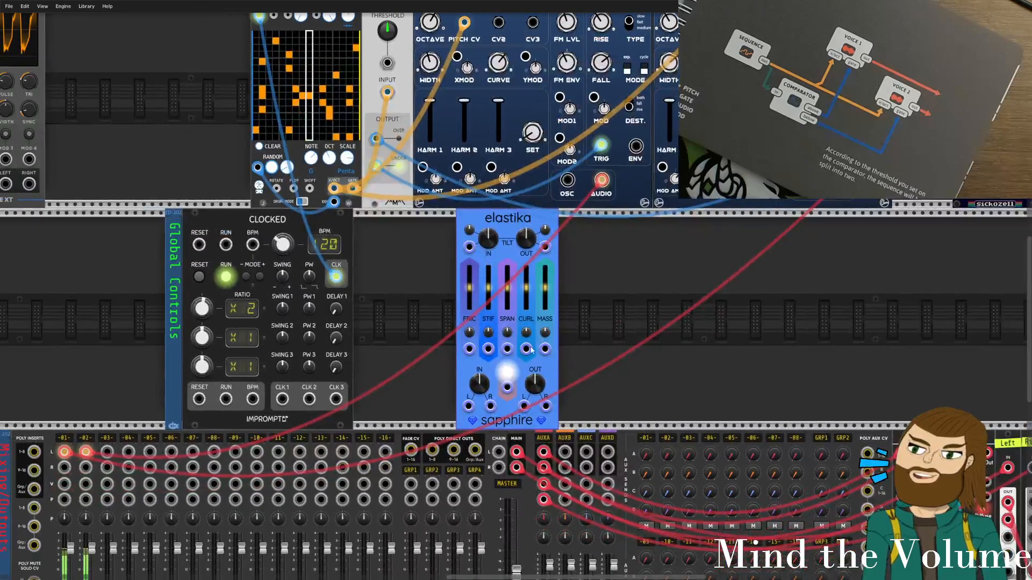
Try to connect the second voice's channel 1 cable to Elastika's left output, and undo the cable changes.
scroll(531, 350, down, 3)
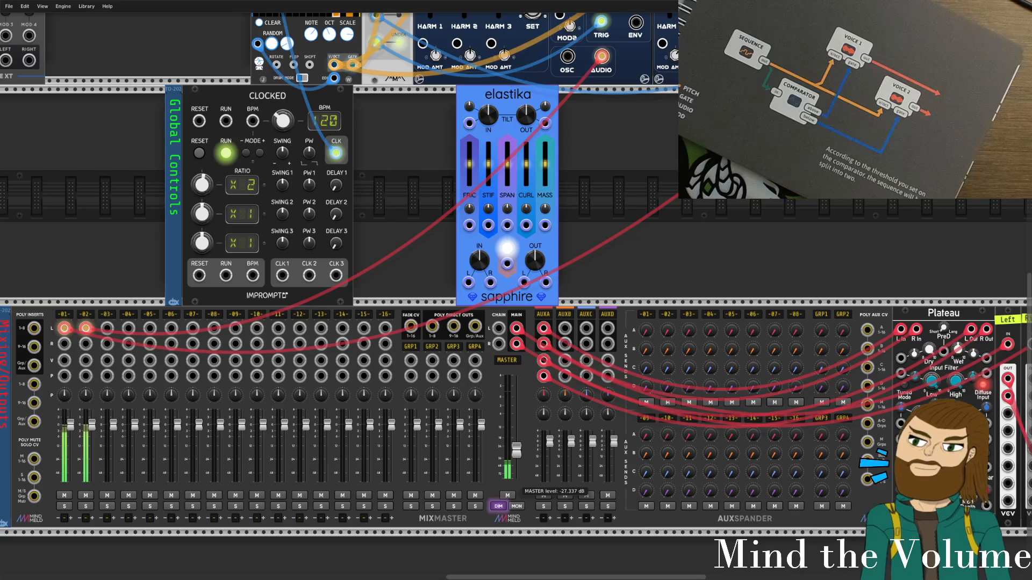
scroll(601, 139, up, 2)
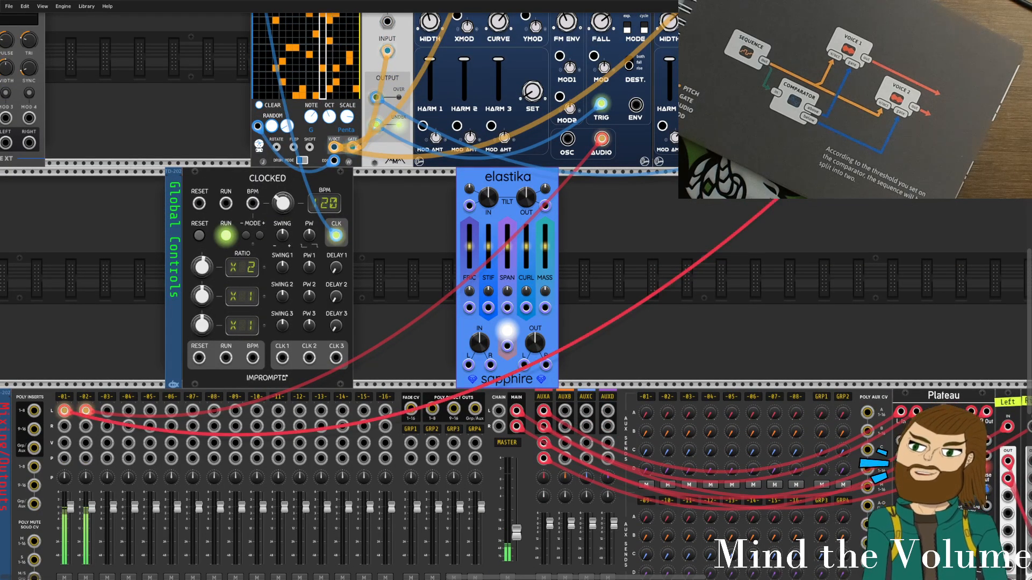
drag(841, 139, 527, 369)
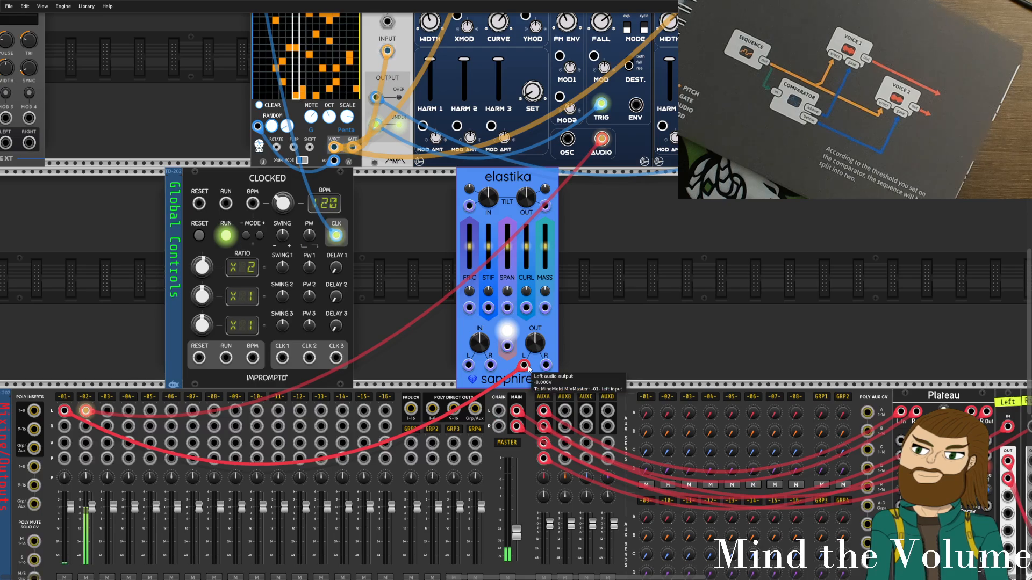
drag(841, 139, 633, 311)
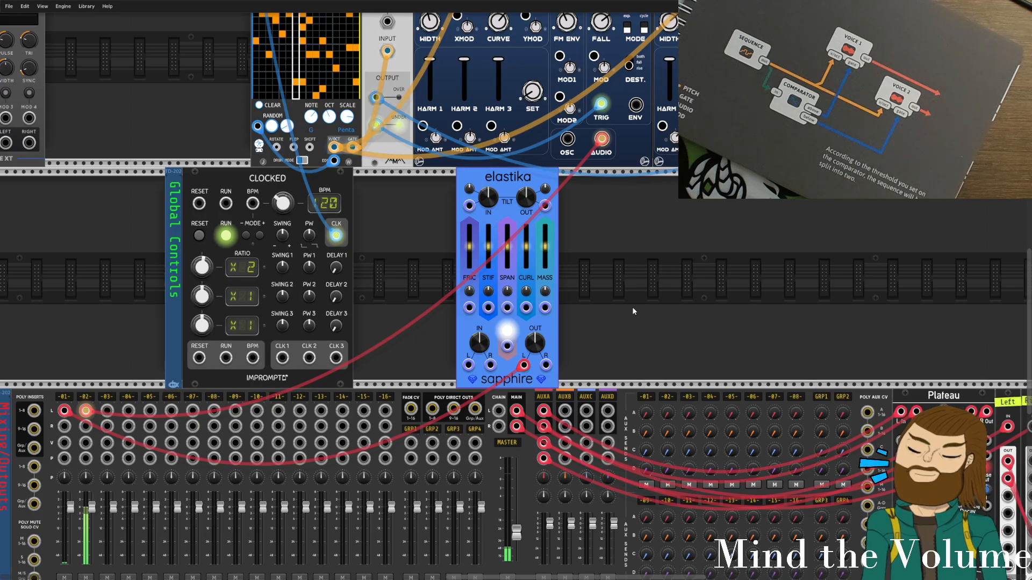
key(ctrl+z)
key(ctrl+z)
Route the second Additive Vibration voice into Elastika's left input and Elastika's left output into MixMaster channel 1.
drag(603, 140, 624, 225)
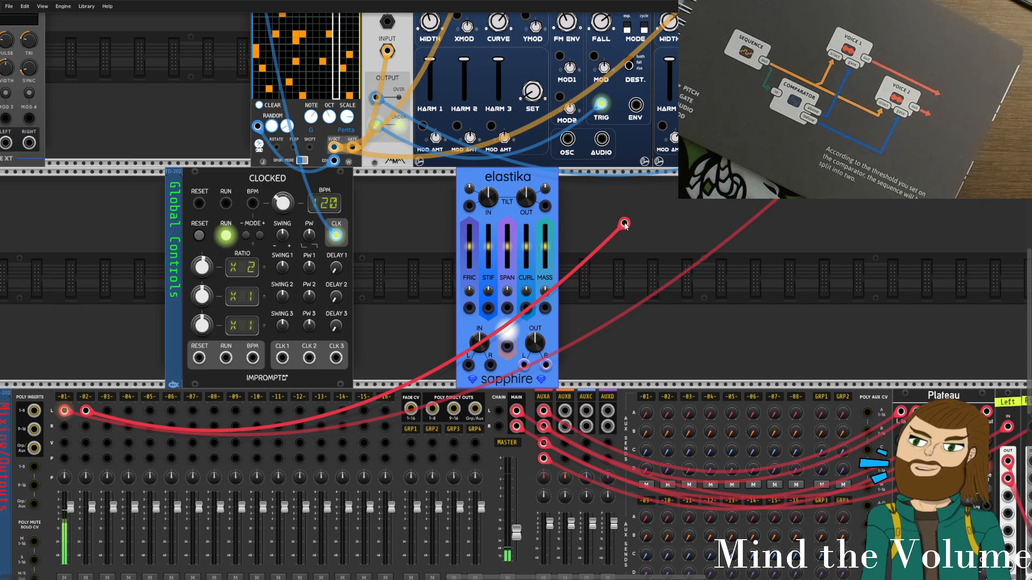
drag(624, 224, 602, 139)
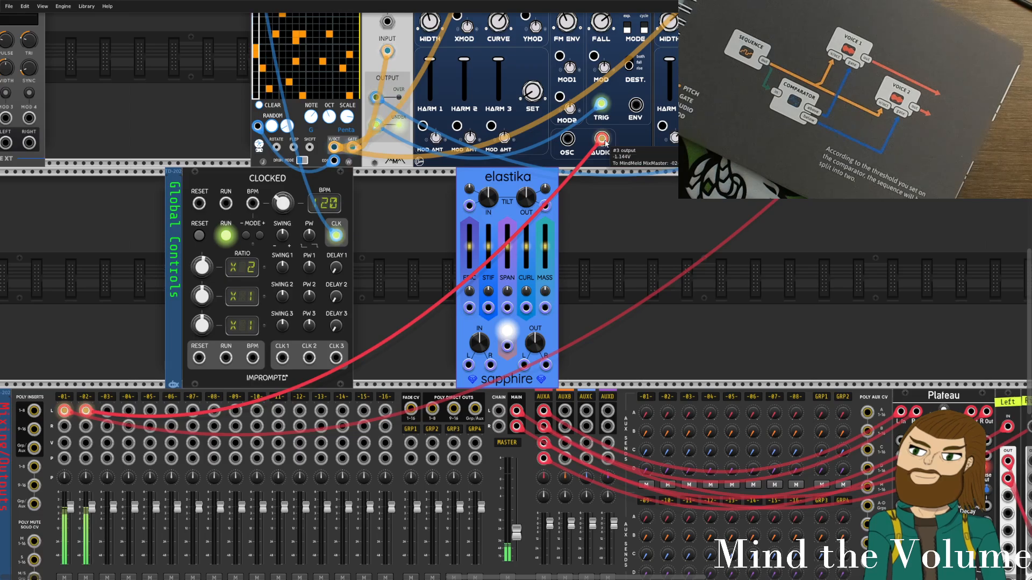
mouse_move(842, 139)
mouse_down()
mouse_move(550, 319)
mouse_move(526, 366)
mouse_move(873, 151)
mouse_move(842, 139)
mouse_up()
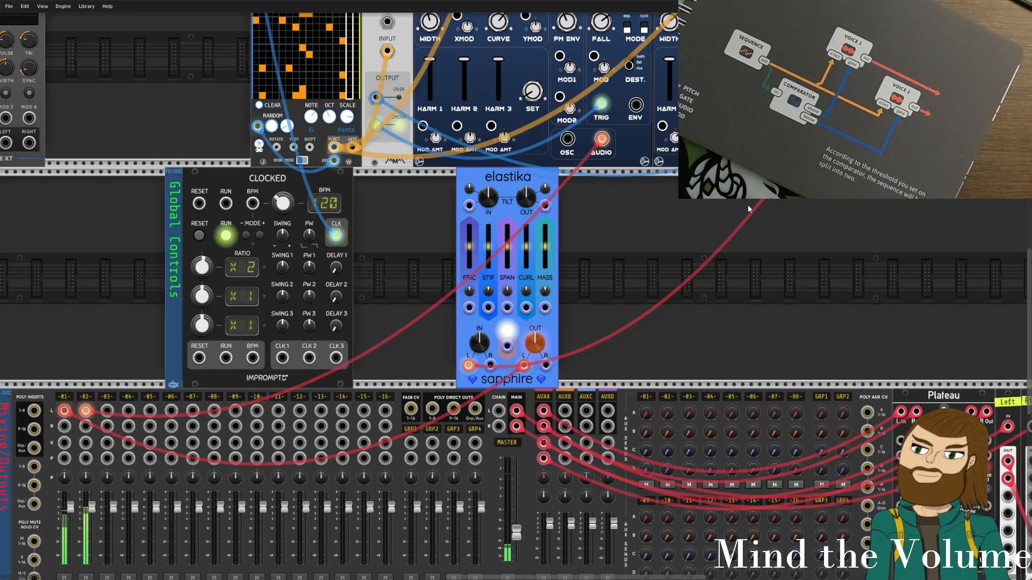
Solo MixMaster channel 1 and raise the master level to about -20.3 dB.
scroll(71, 474, down, 5)
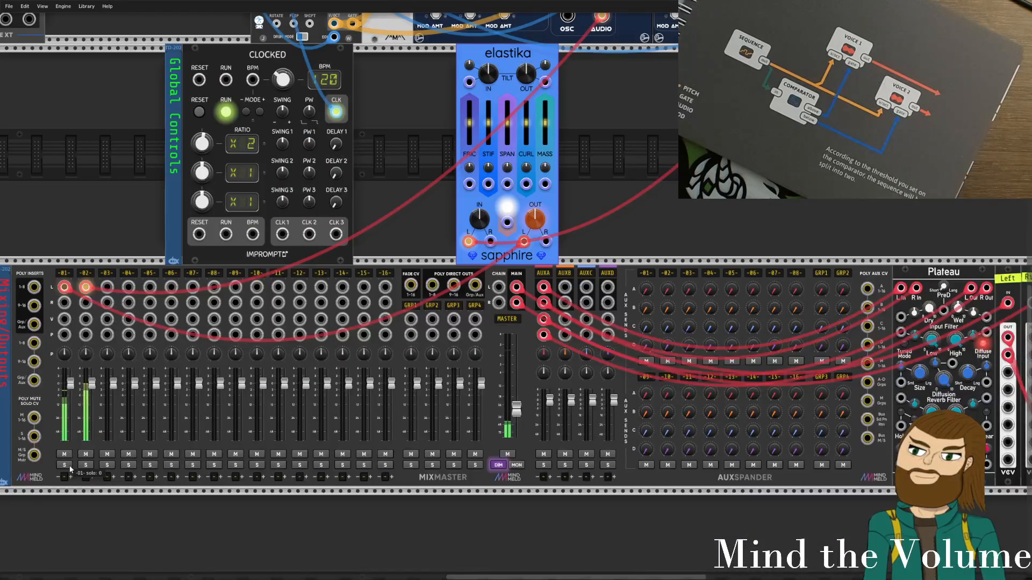
click(67, 465)
scroll(344, 407, up, 5)
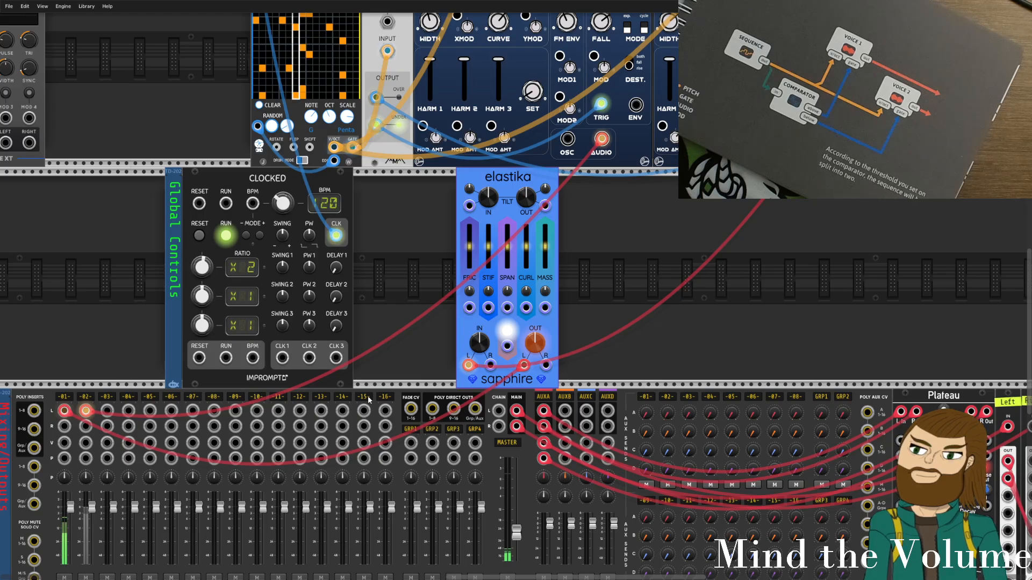
scroll(369, 399, down, 3)
drag(516, 470, 516, 462)
scroll(517, 471, up, 3)
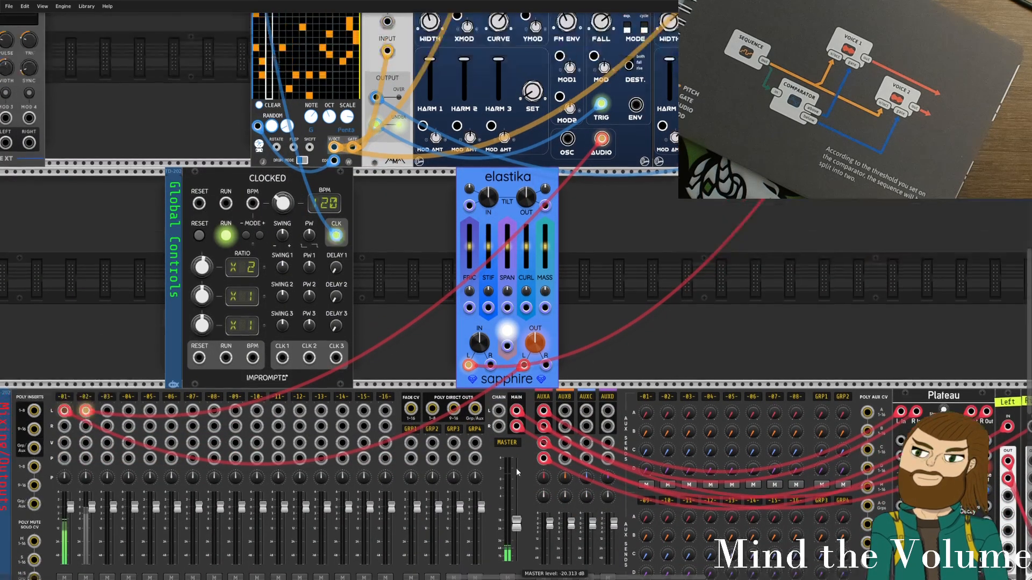
Lower Elastika's Friction and Mass, set Stiffness to 0.61, raise Span and Curl, and bring the master level to about -14.4 dB.
mouse_move(470, 247)
mouse_down()
mouse_move(470, 259)
mouse_move(487, 239)
mouse_up()
drag(517, 523, 517, 515)
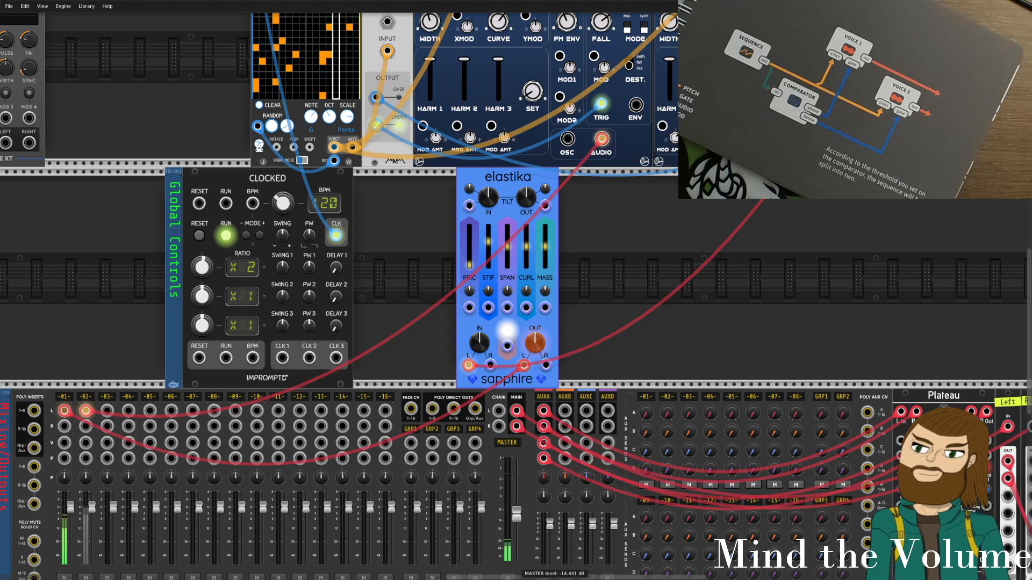
drag(544, 266, 543, 251)
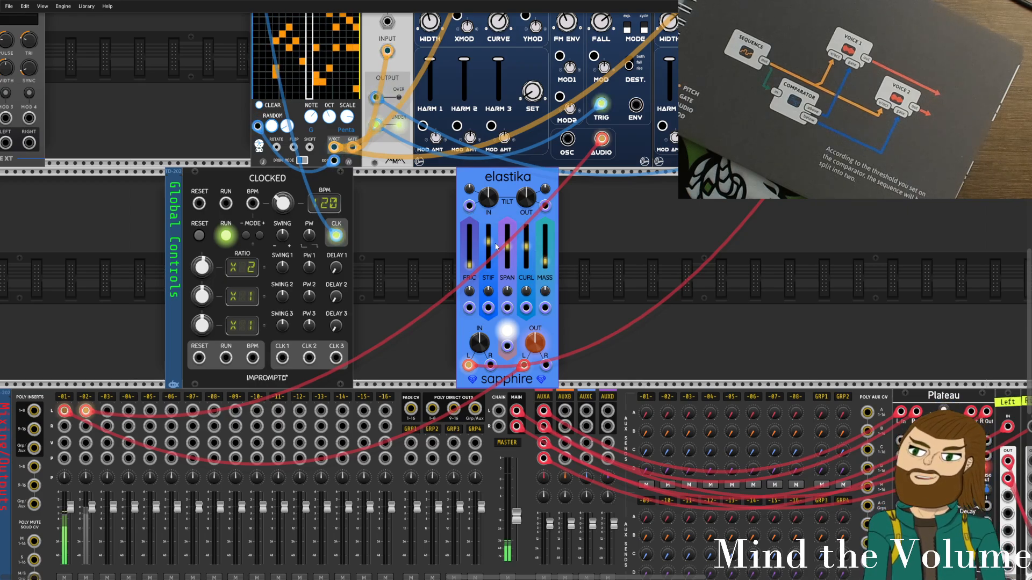
drag(507, 262, 526, 236)
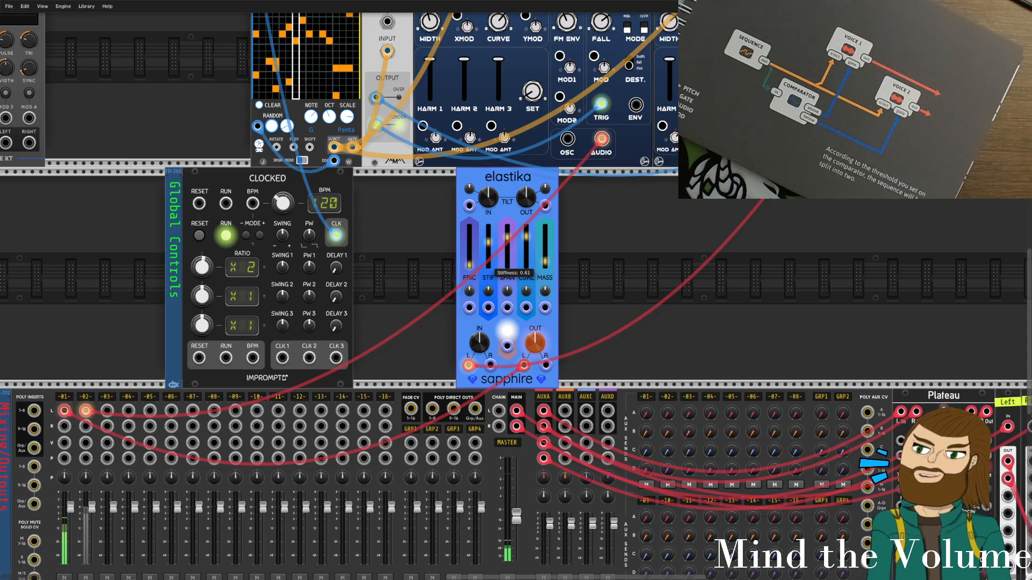
Look through the Filter-tagged modules in the browser and add the liquid filter beside Elastika.
right_click(572, 295)
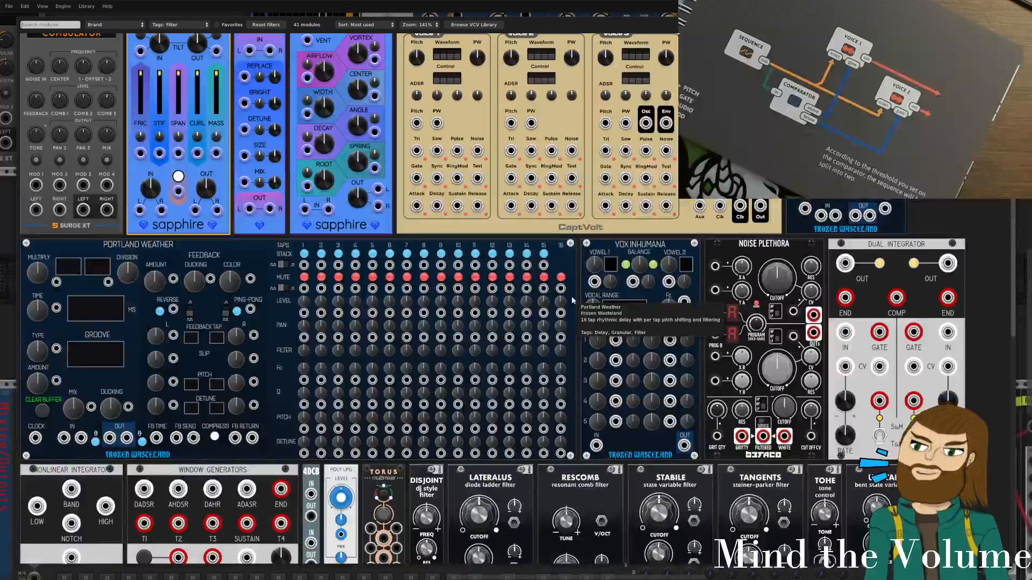
scroll(563, 316, down, 5)
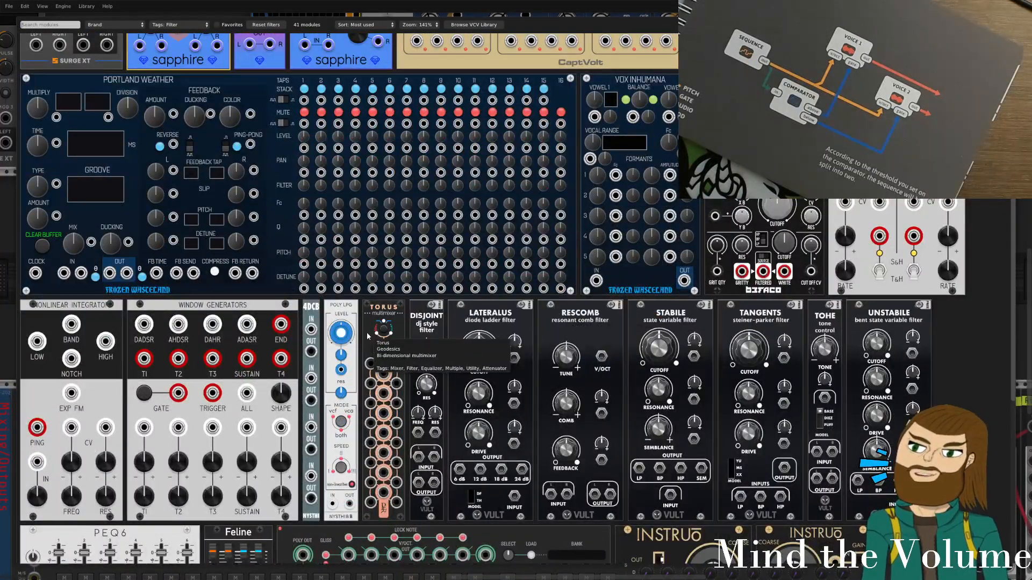
scroll(371, 343, down, 10)
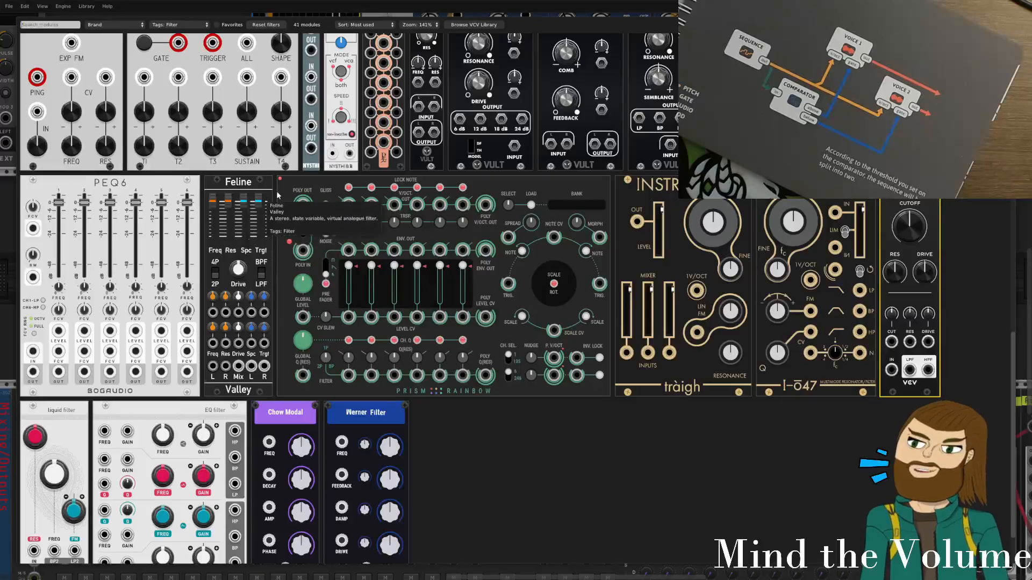
scroll(410, 367, down, 2)
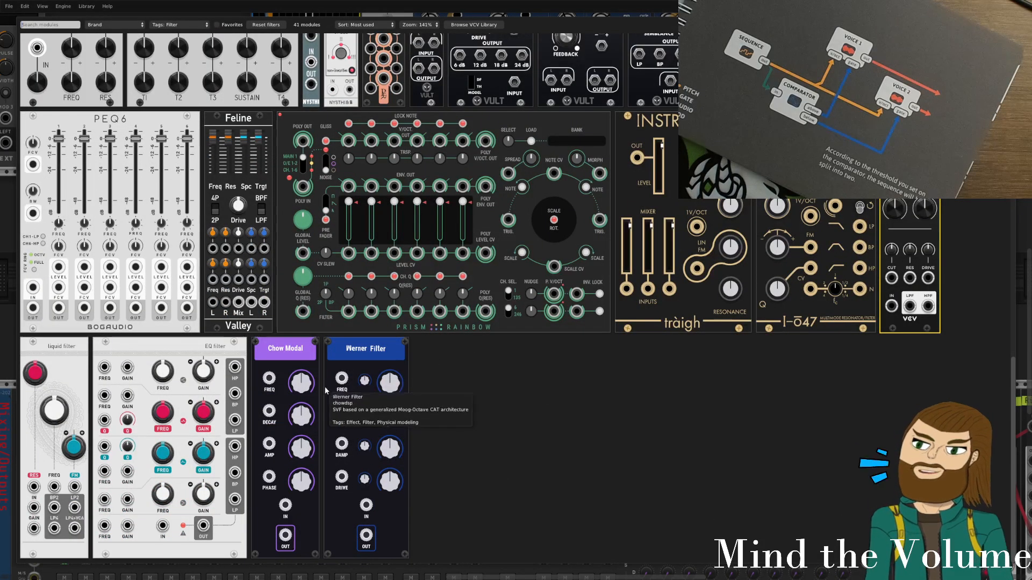
click(53, 357)
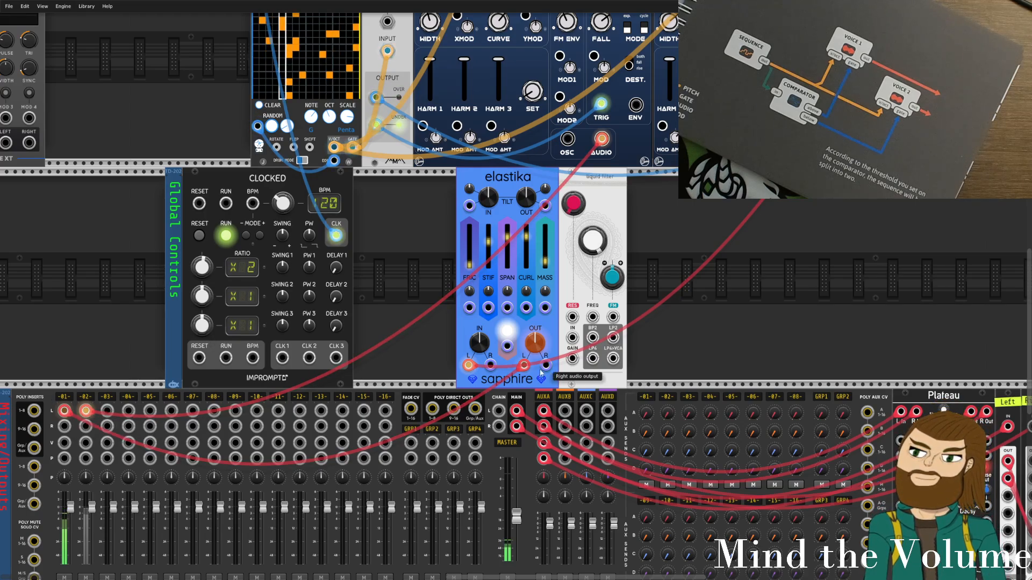
Reroute the second voice through the liquid filter's audio input and LP2 output into channel 1, and set the filter frequency to about 587 Hz.
drag(468, 365, 572, 337)
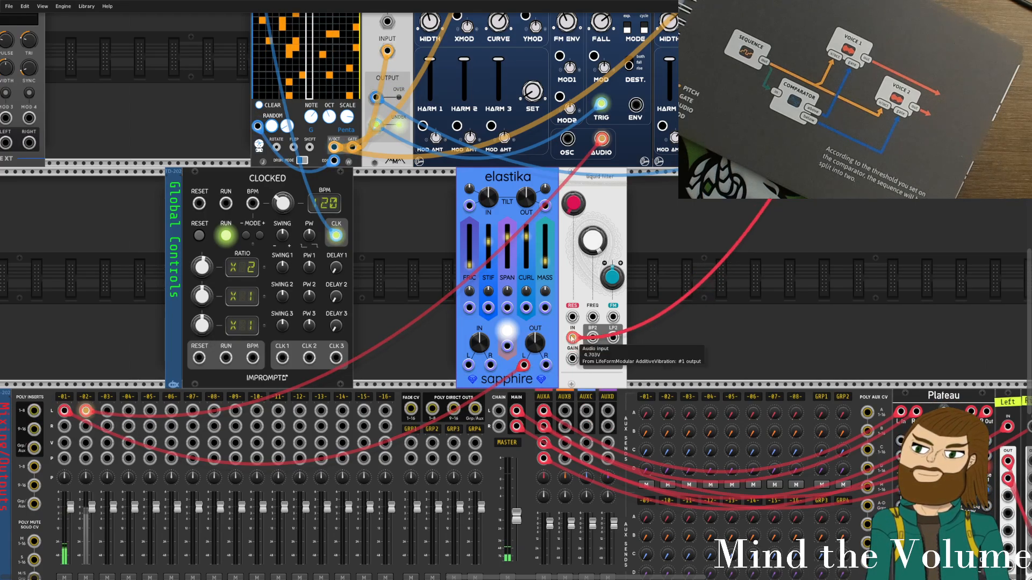
drag(527, 366, 613, 359)
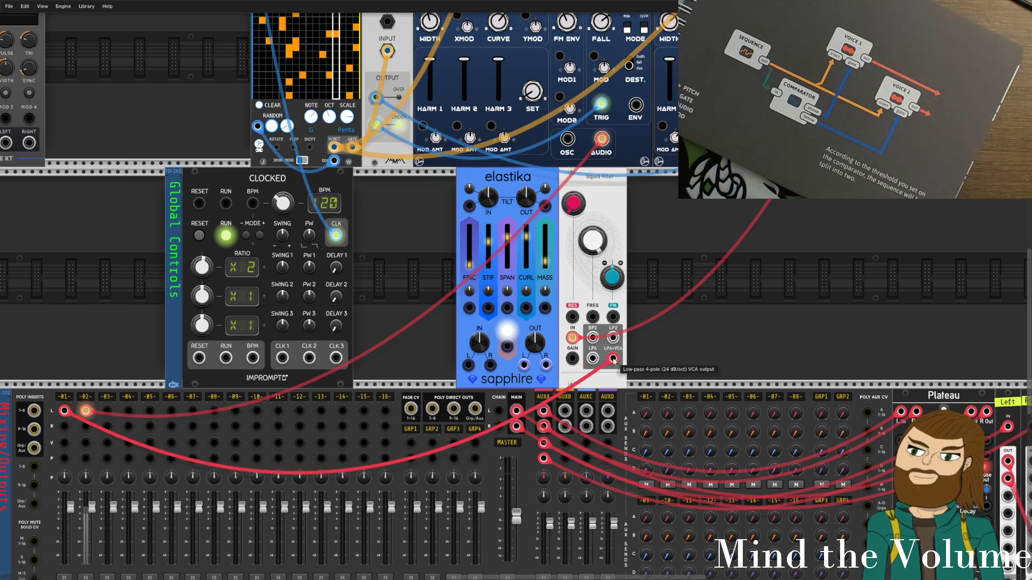
scroll(398, 470, down, 3)
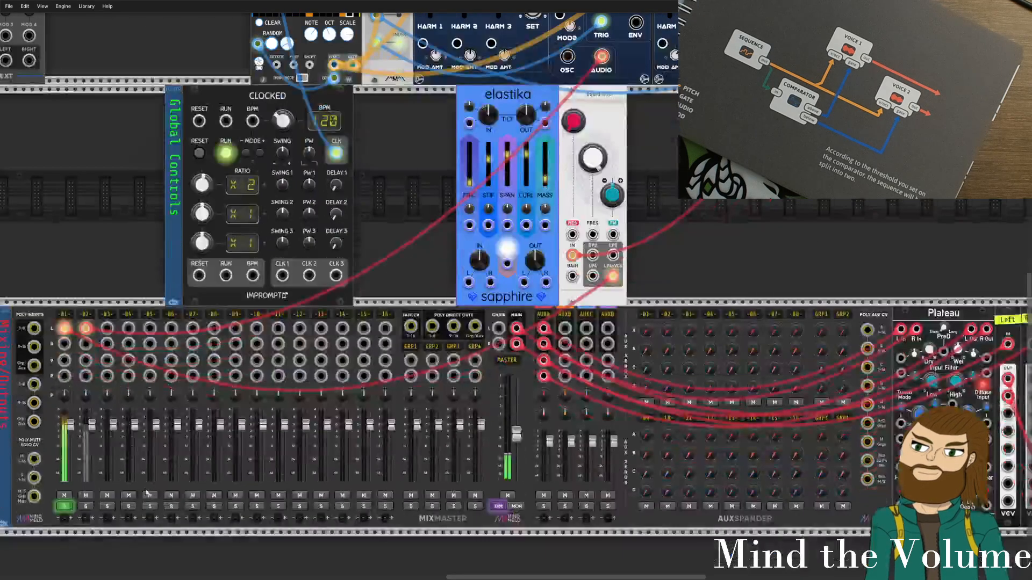
scroll(398, 471, up, 4)
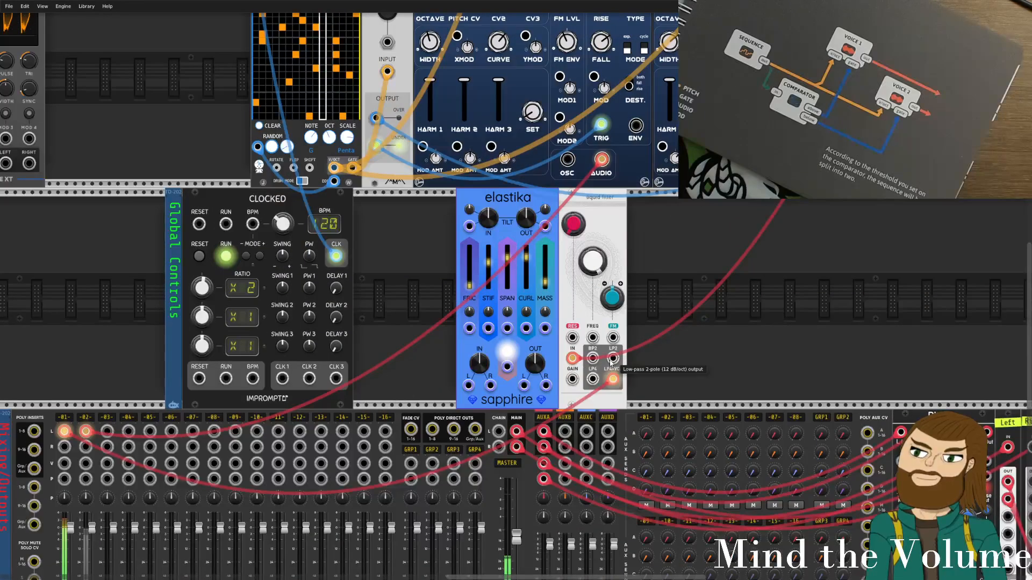
drag(610, 383, 614, 359)
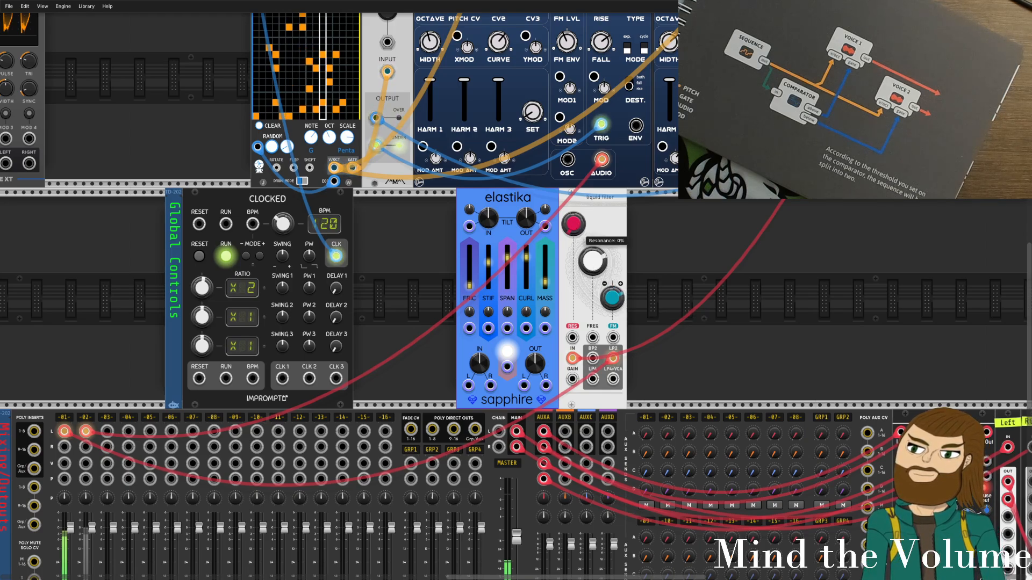
drag(590, 266, 590, 271)
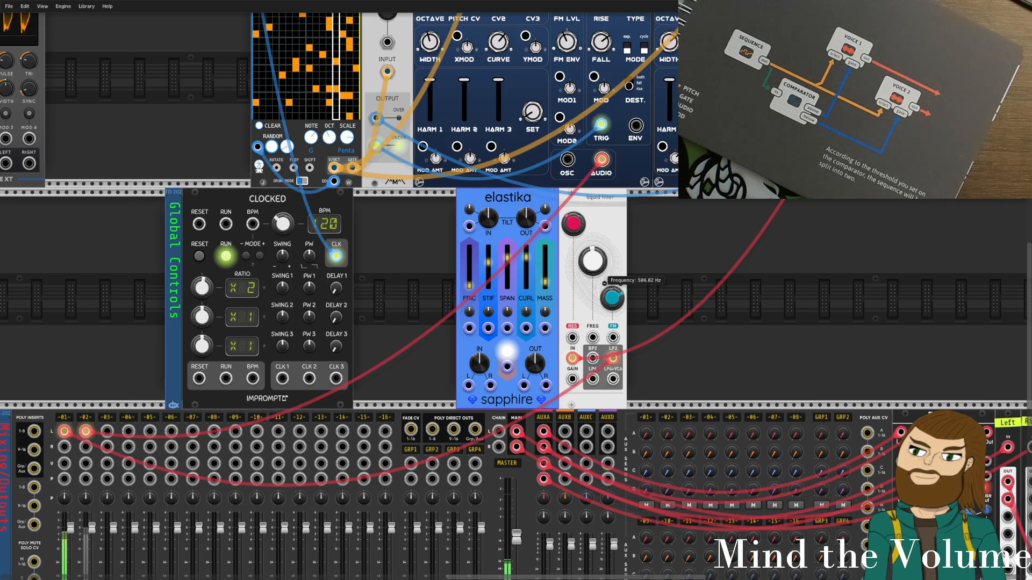
Turn off the solo on MixMaster channel 1 and lower the master level slightly.
scroll(322, 430, down, 3)
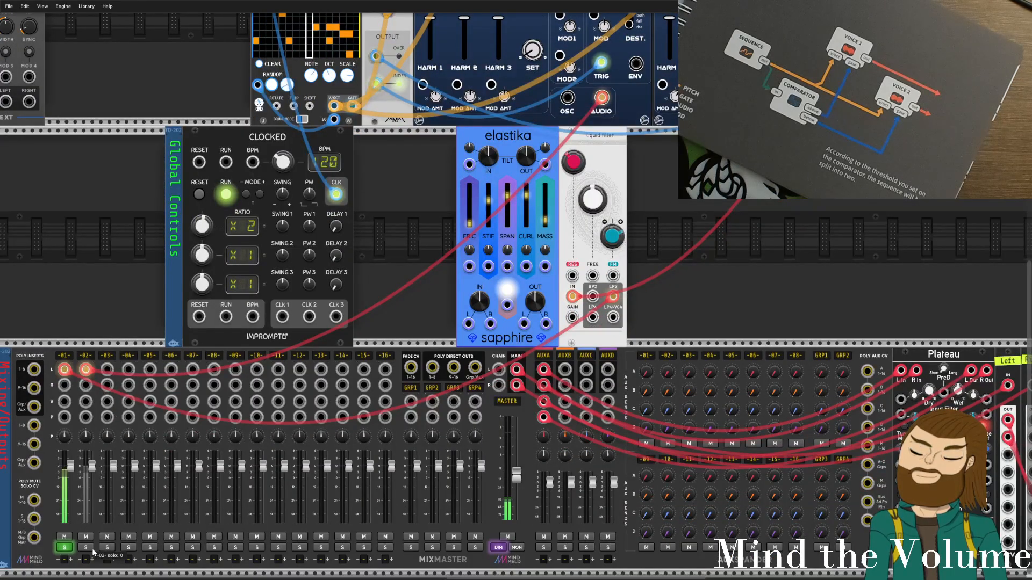
click(68, 547)
click(70, 548)
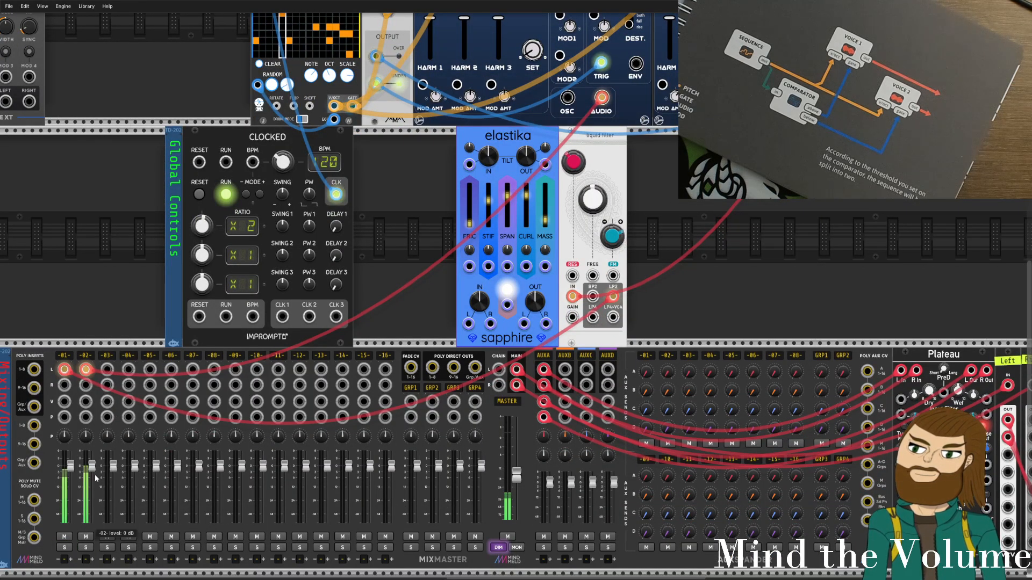
drag(516, 475, 516, 482)
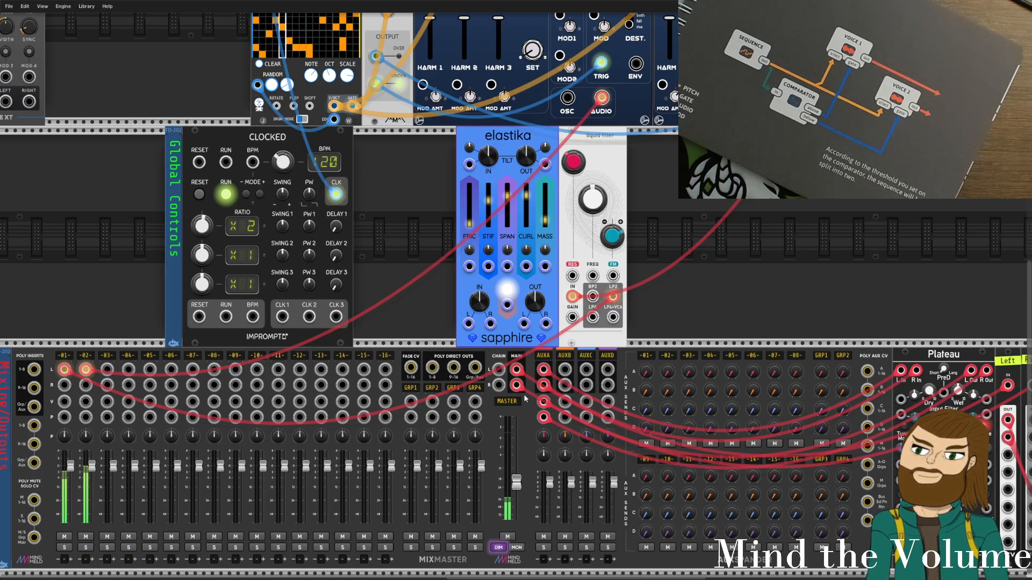
Select the unused Elastika module and delete it from the patch.
drag(403, 221, 487, 223)
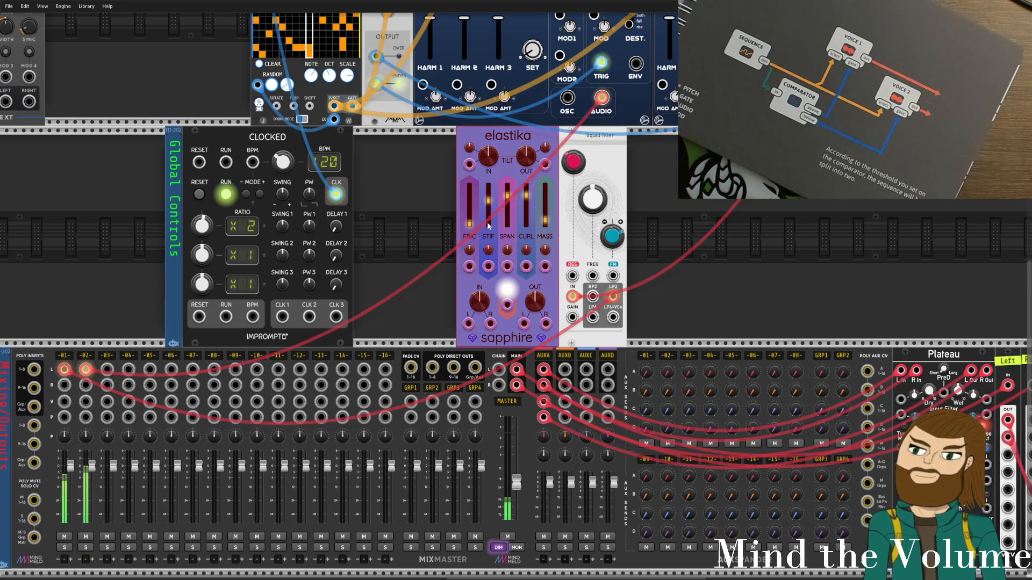
key(Delete)
scroll(430, 334, up, 6)
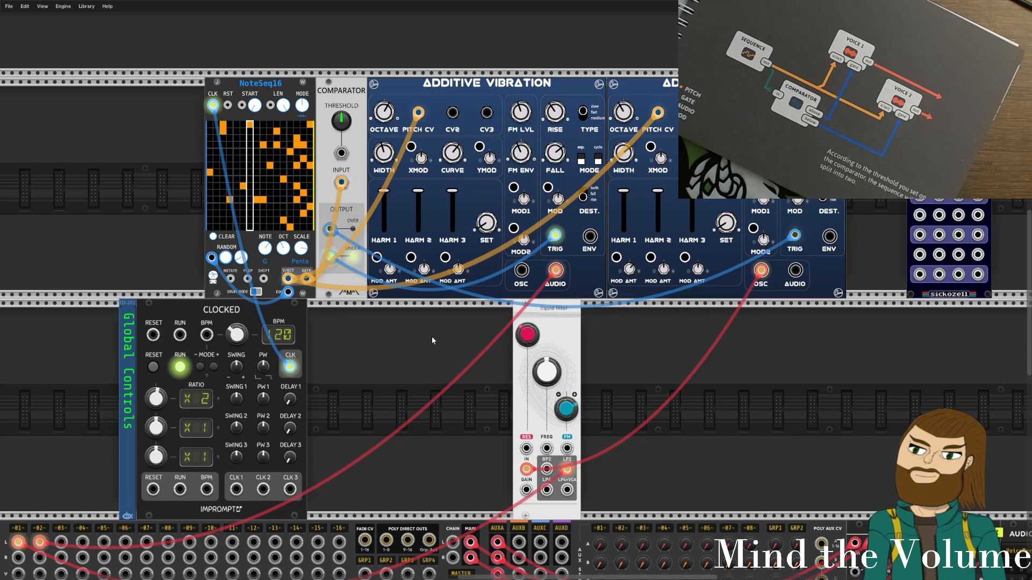
Lower MixMaster's master level to about -25.7 dB.
drag(429, 374, 342, 376)
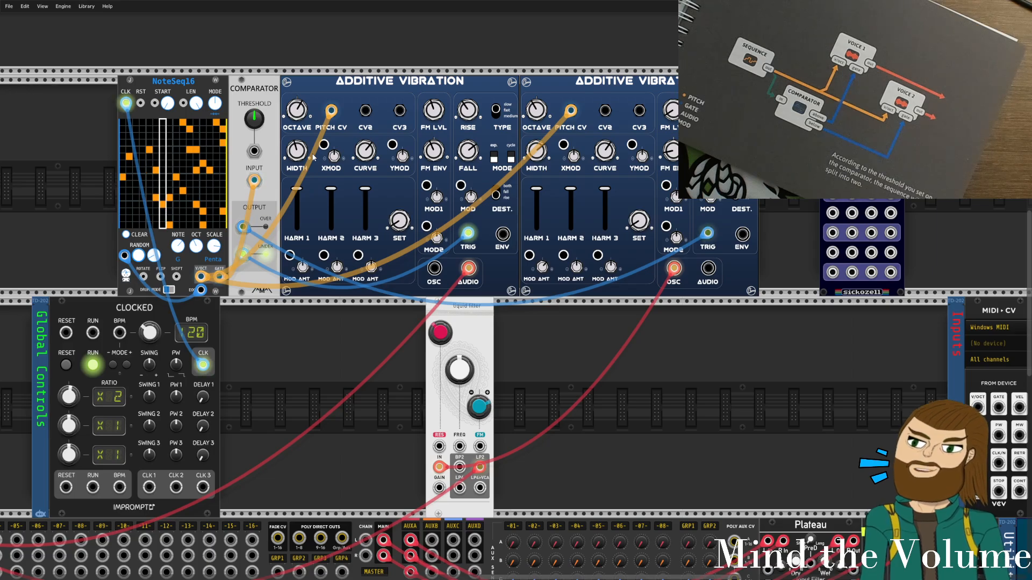
drag(443, 61, 405, 63)
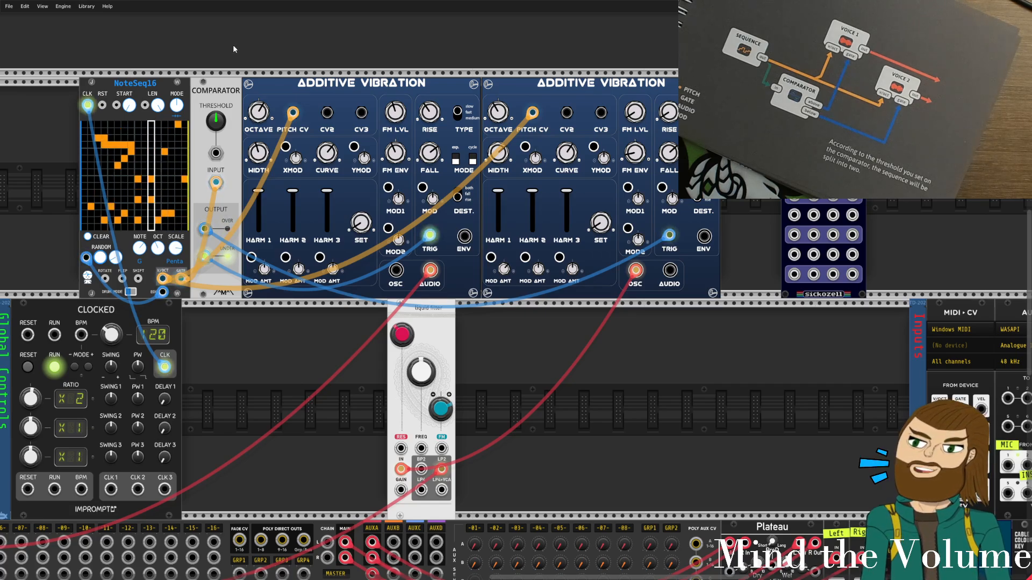
scroll(373, 408, down, 5)
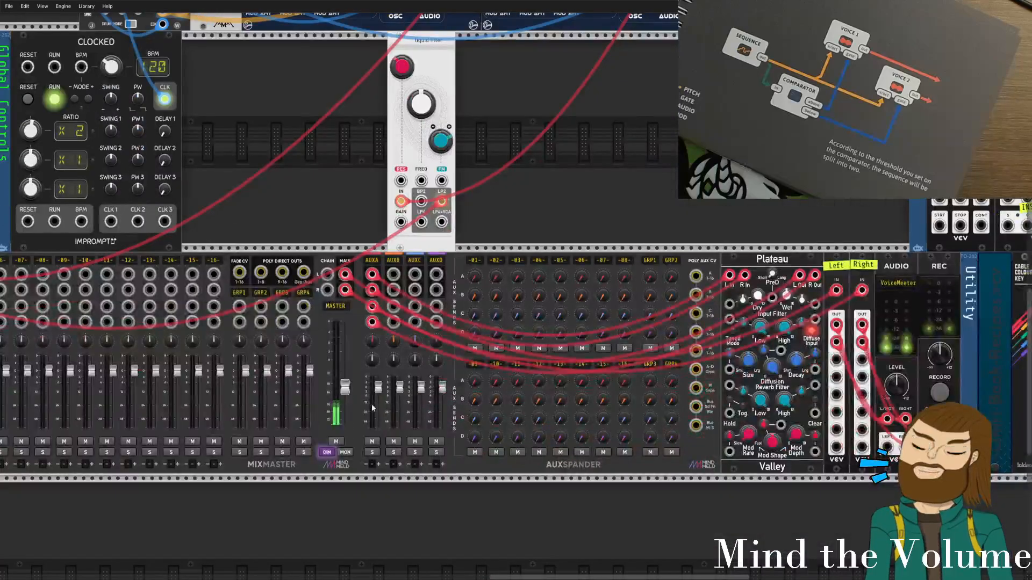
drag(344, 386, 344, 392)
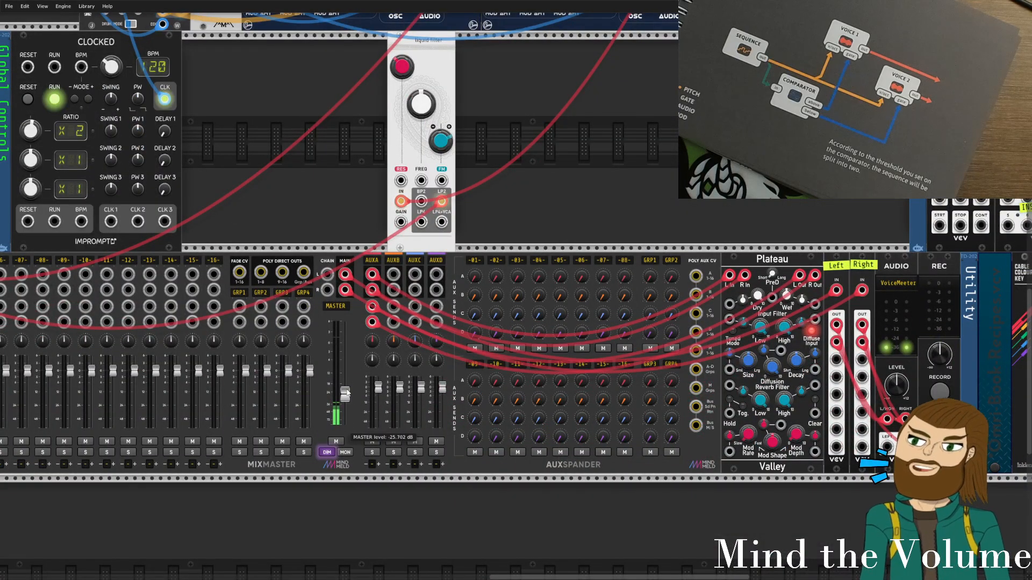